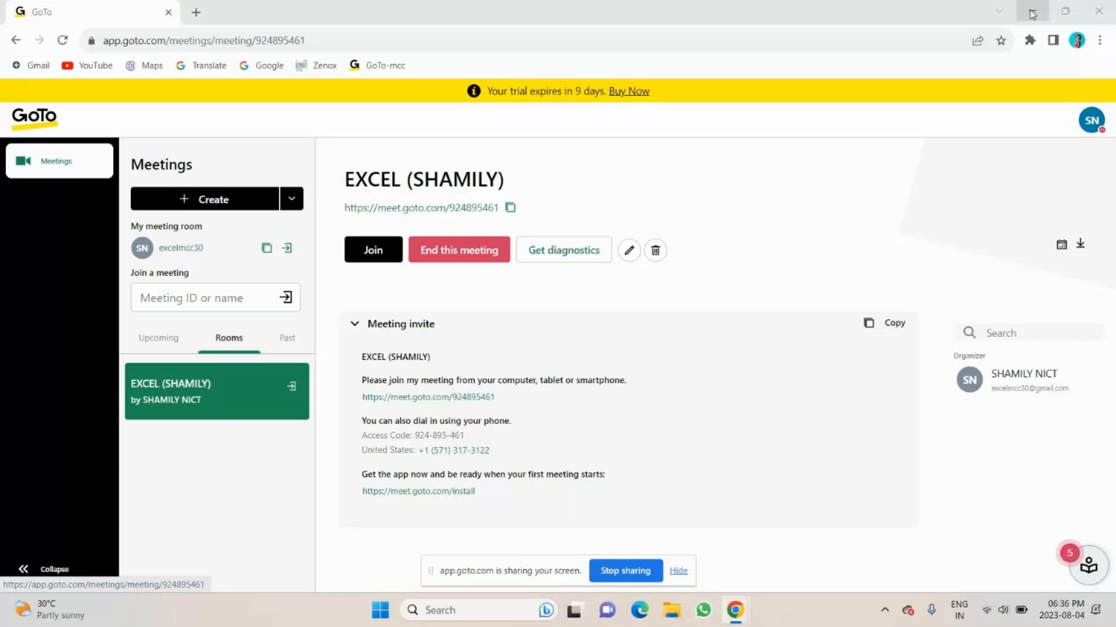
# Switch to the MCC-Excel Online workbook and move the screen-sharing bar away from the sheet tabs.
pyautogui.click(1032, 14)
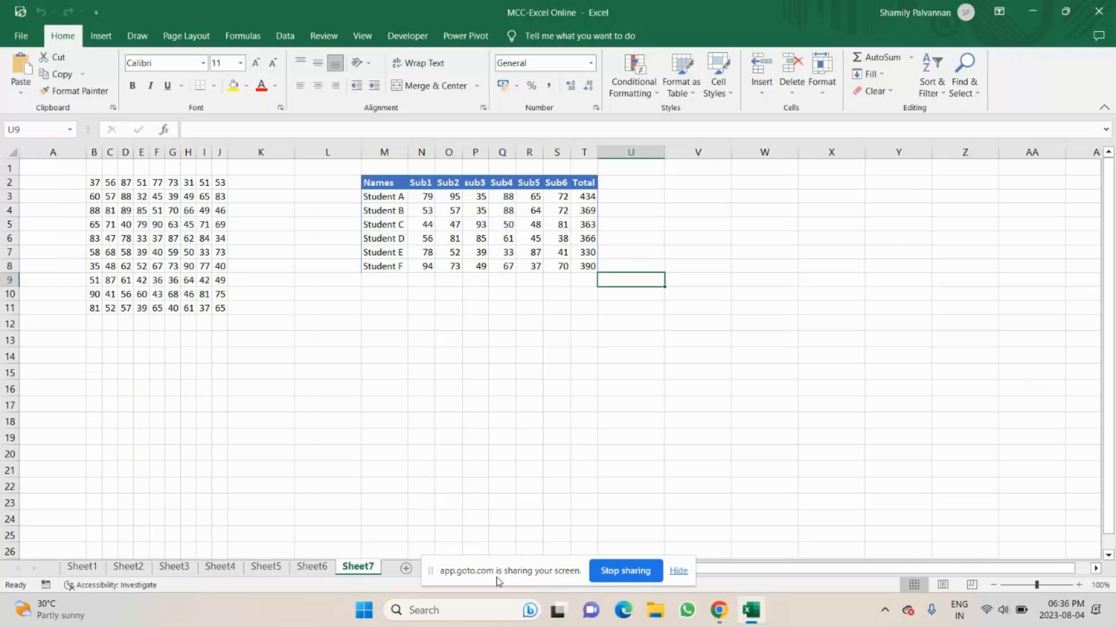
pyautogui.moveTo(497, 578); pyautogui.dragTo(133, 606)
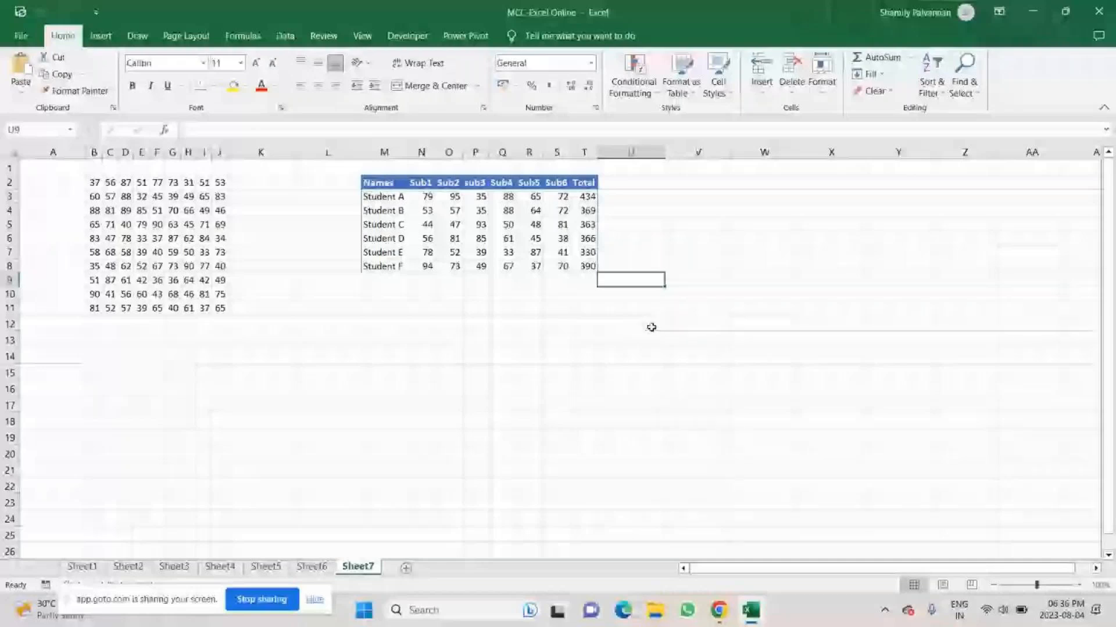
pyautogui.click(747, 611)
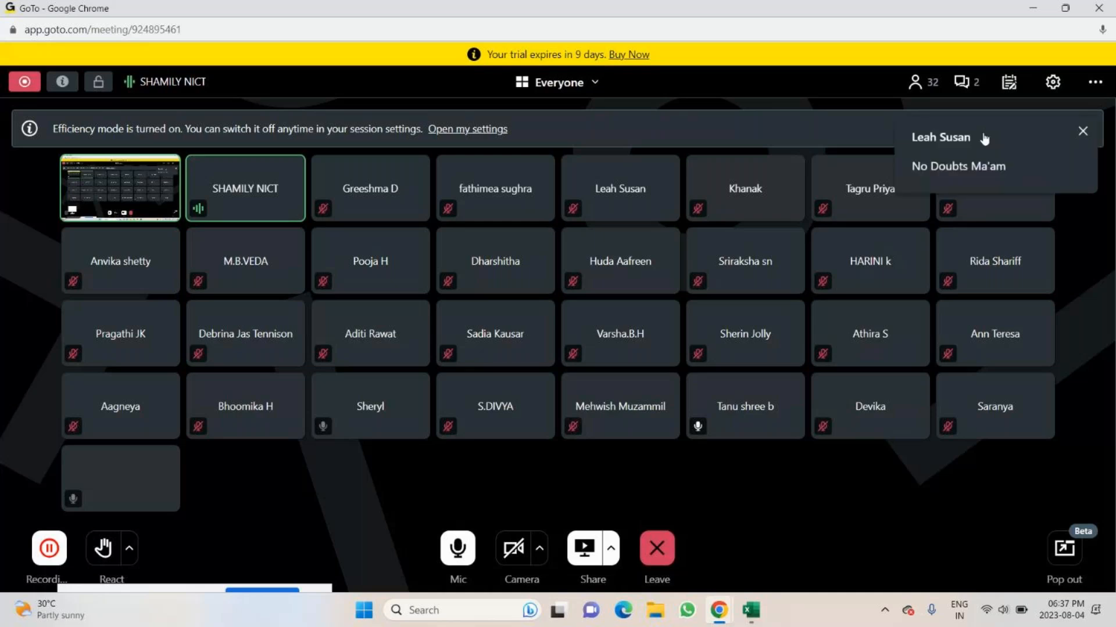
# Read the messages in the GoTo meeting chat, close the chat and return to the Excel workbook.
pyautogui.click(961, 84)
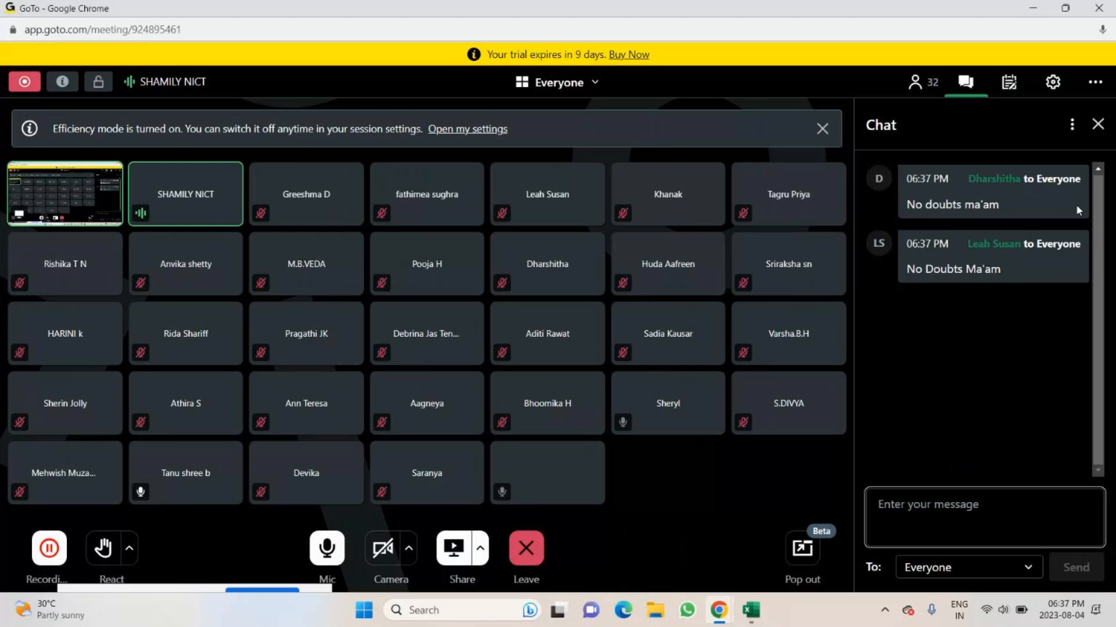
pyautogui.click(1097, 124)
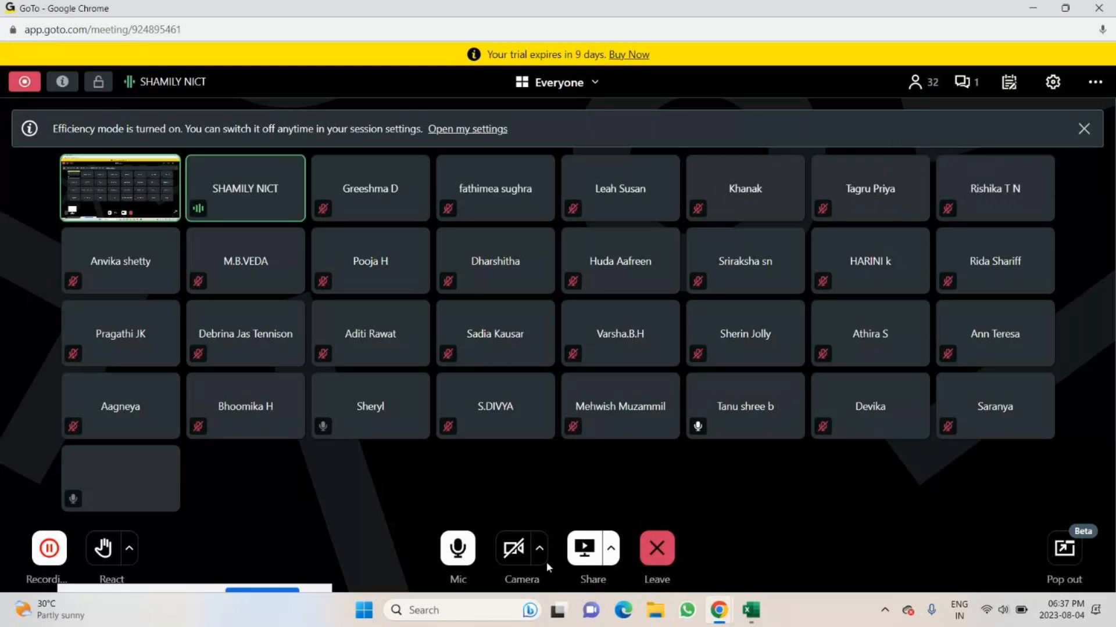
pyautogui.hotkey('alt', 'Tab')
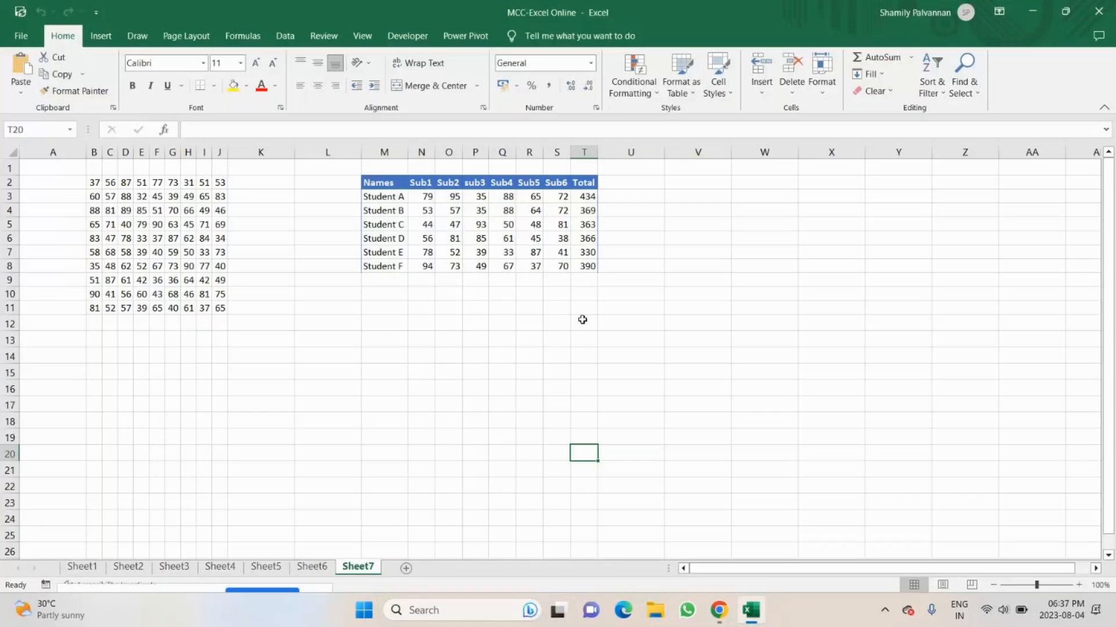
# Review the shortcut notes for inserting rows or columns and selecting a row or column on Sheet6.
pyautogui.hotkey('ctrl', 'pageup')
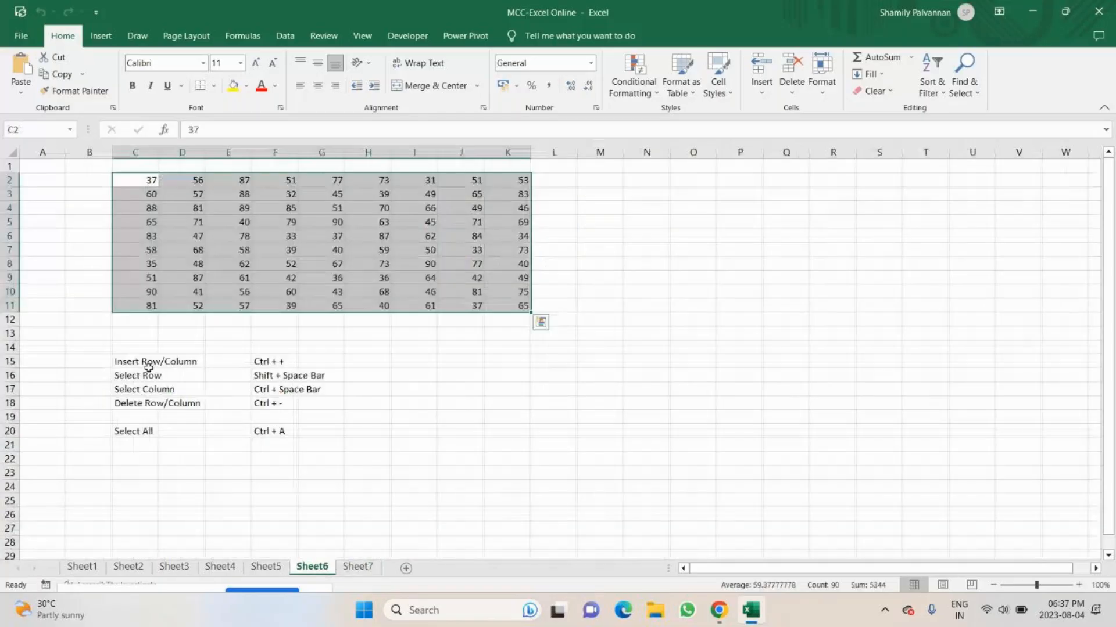
pyautogui.moveTo(149, 368); pyautogui.dragTo(275, 368)
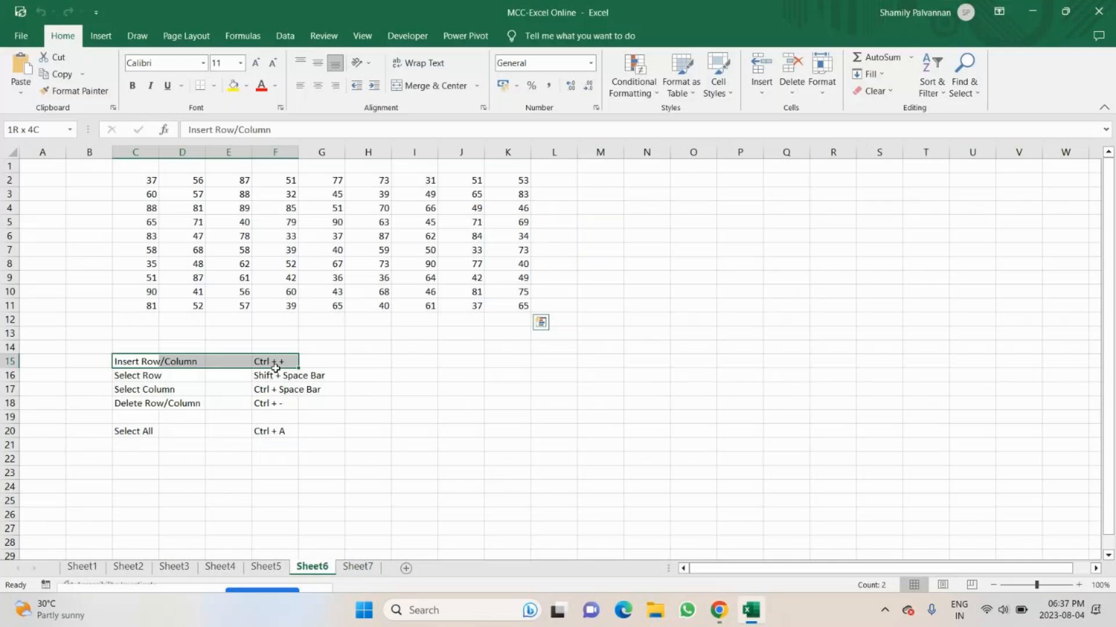
pyautogui.click(137, 473)
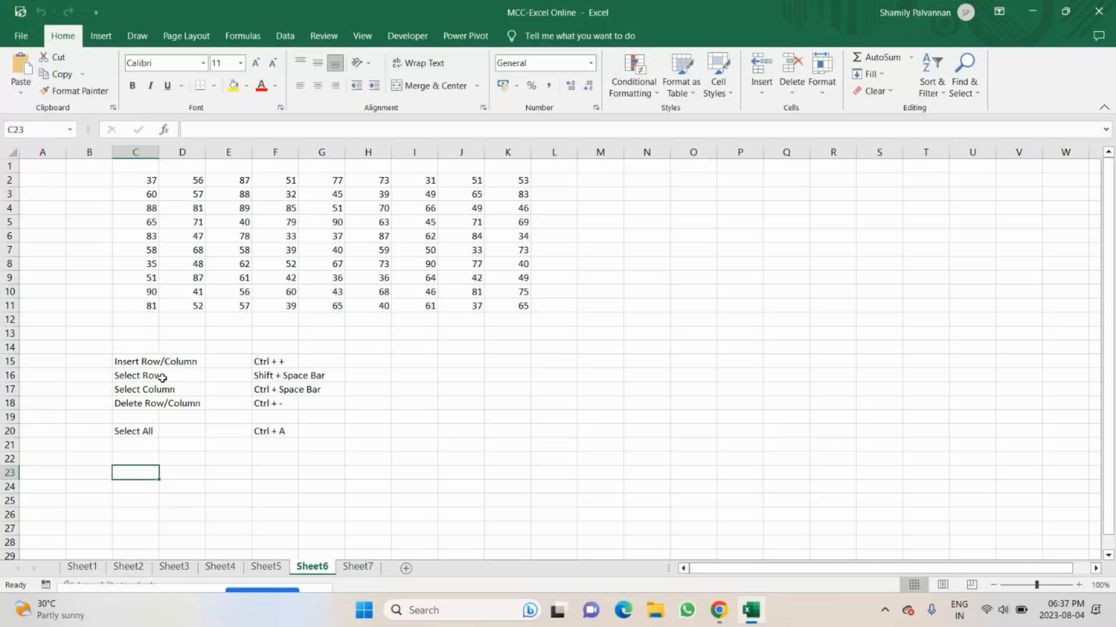
pyautogui.moveTo(162, 378); pyautogui.dragTo(305, 397)
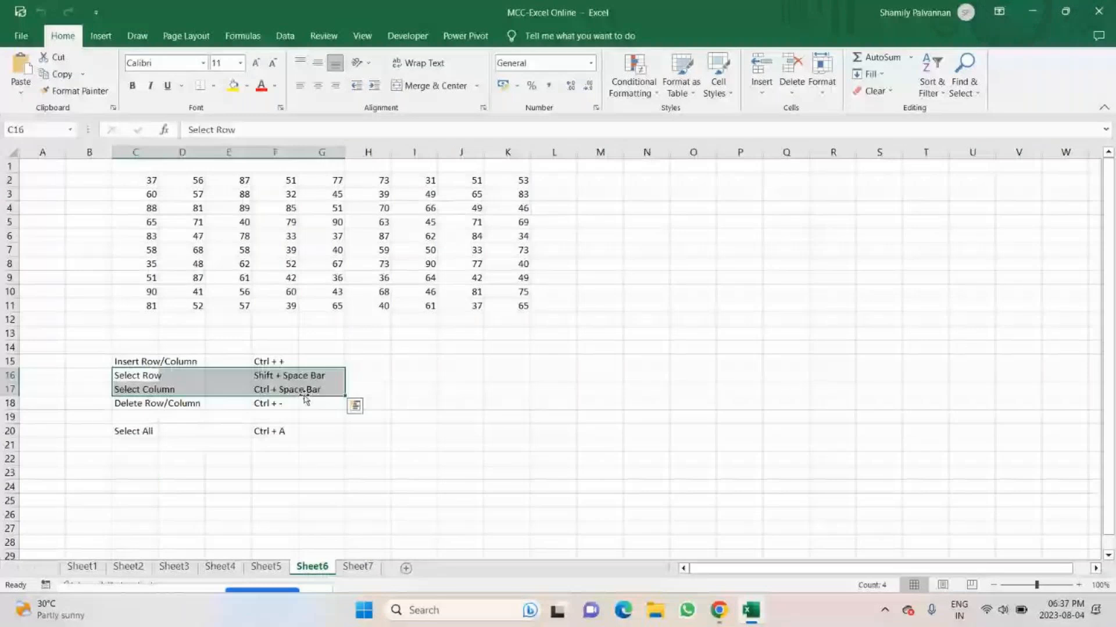
pyautogui.click(461, 416)
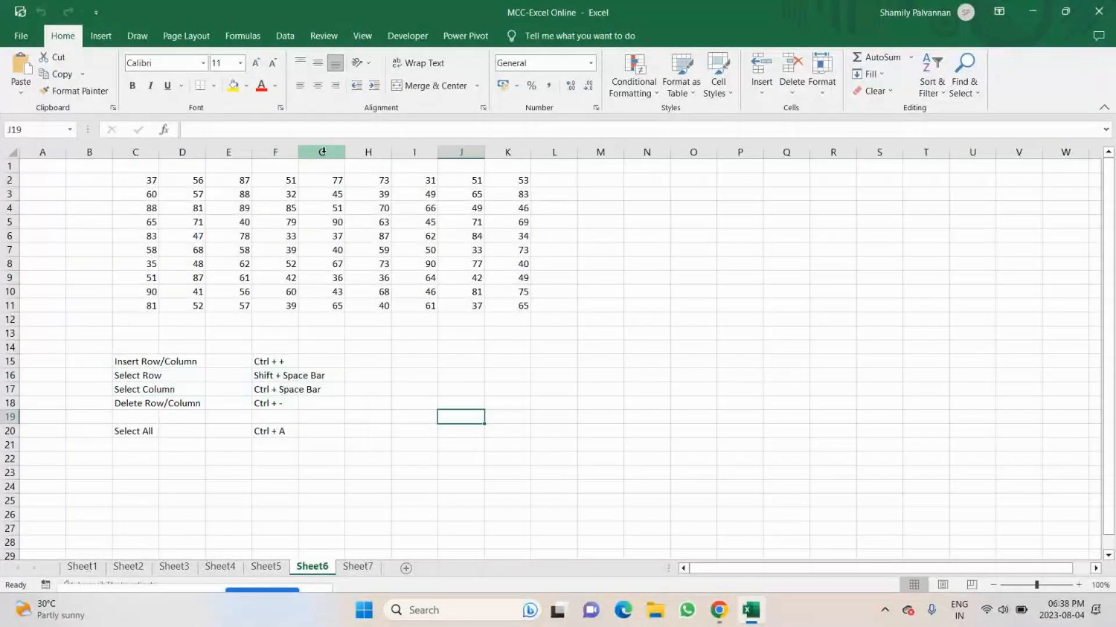
# Select the whole of column H on Sheet6 and hide it with the Hide Columns command.
pyautogui.click(368, 151)
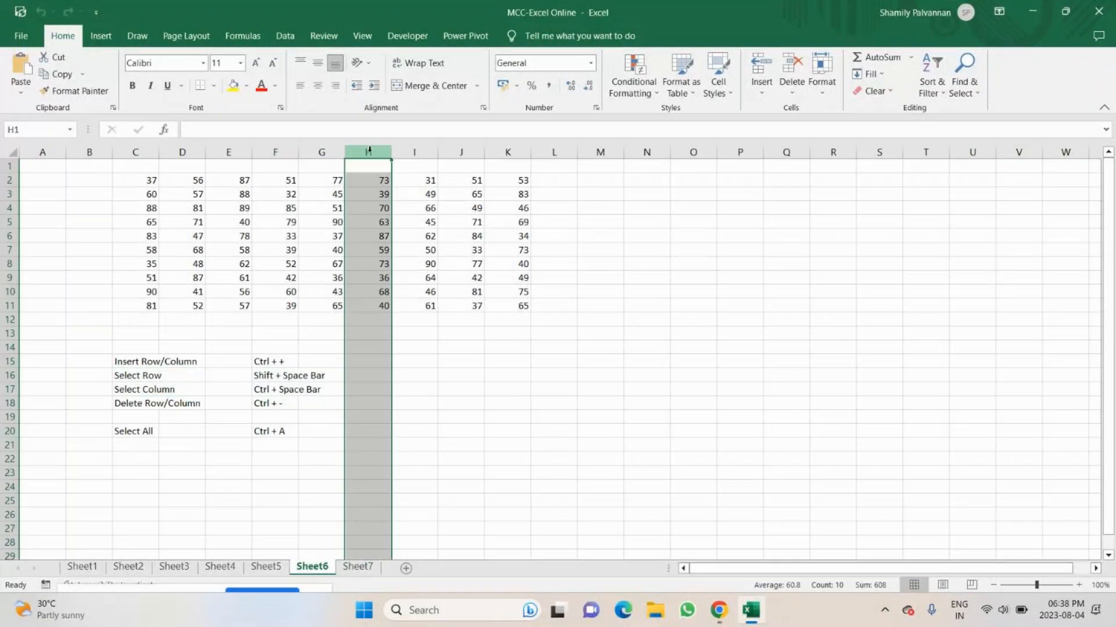
pyautogui.press('Down')
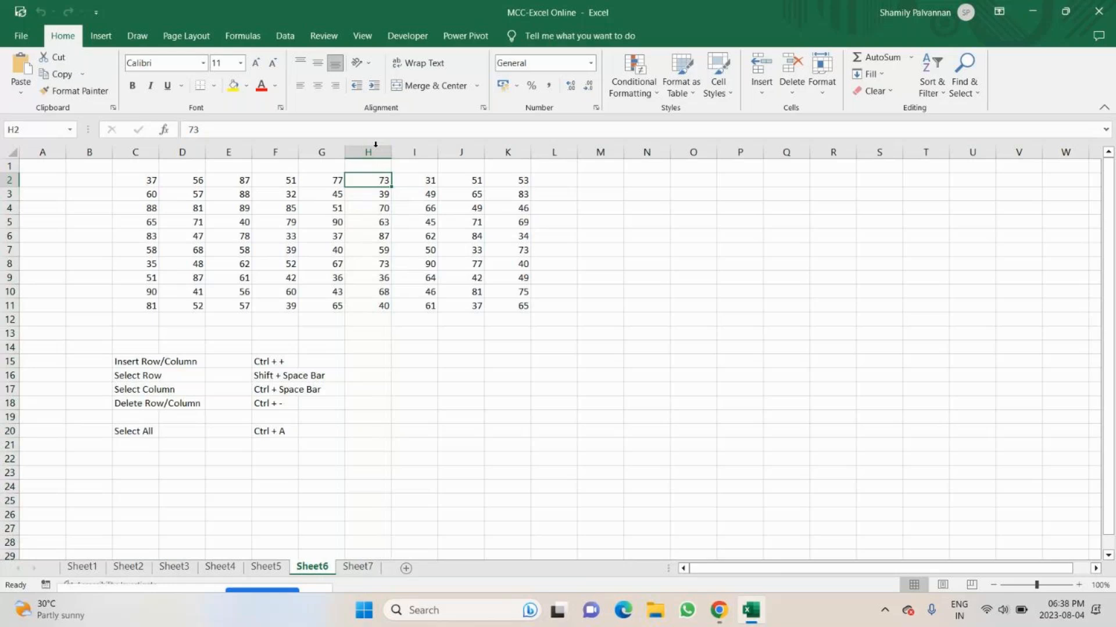
pyautogui.hotkey('ctrl', 'space')
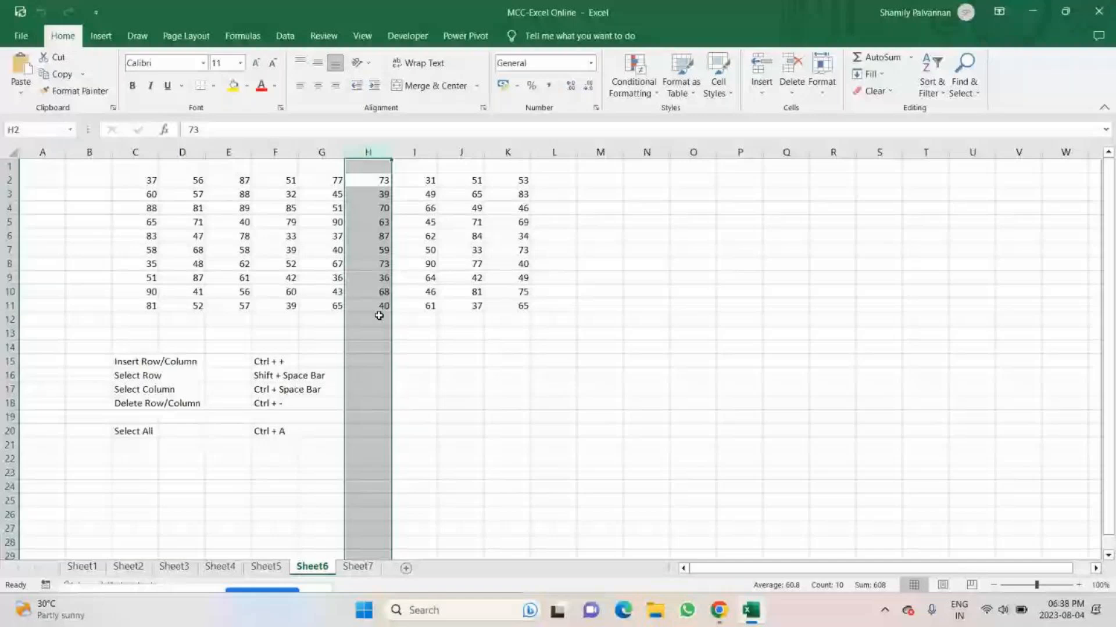
pyautogui.click(820, 92)
pyautogui.moveTo(906, 233)
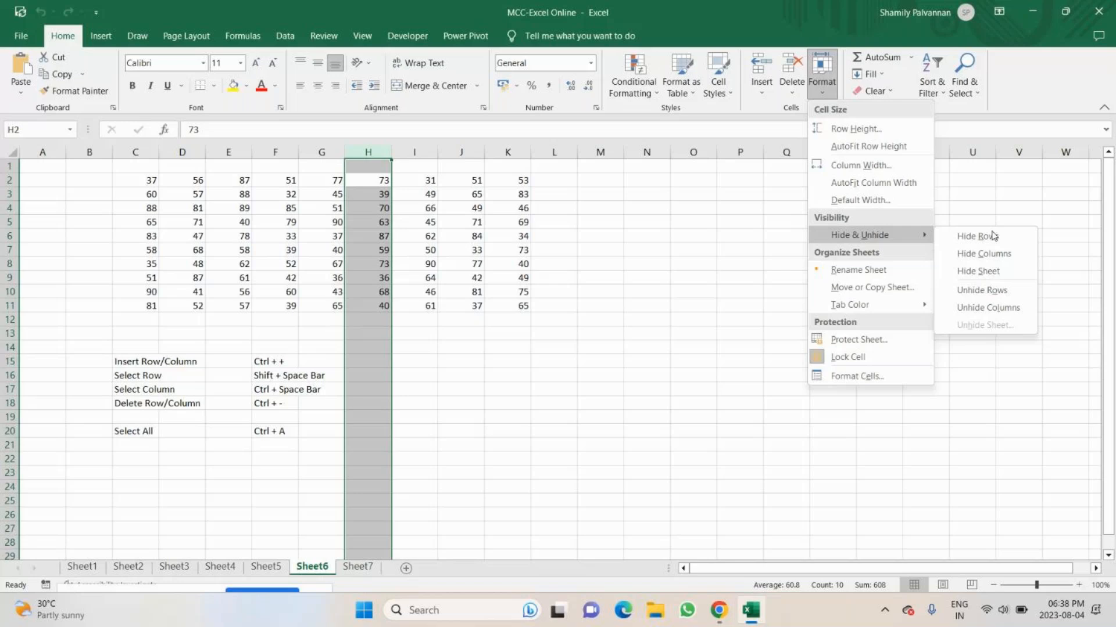
pyautogui.click(984, 254)
# Unhide column H with the Unhide Columns command.
pyautogui.click(821, 87)
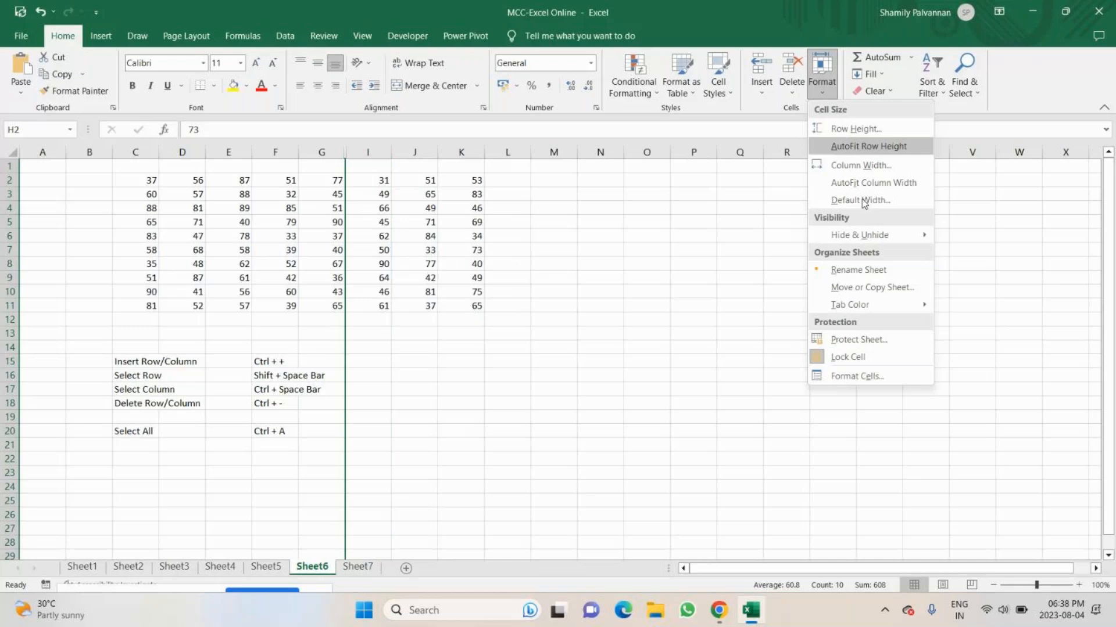
pyautogui.moveTo(889, 235)
pyautogui.click(987, 305)
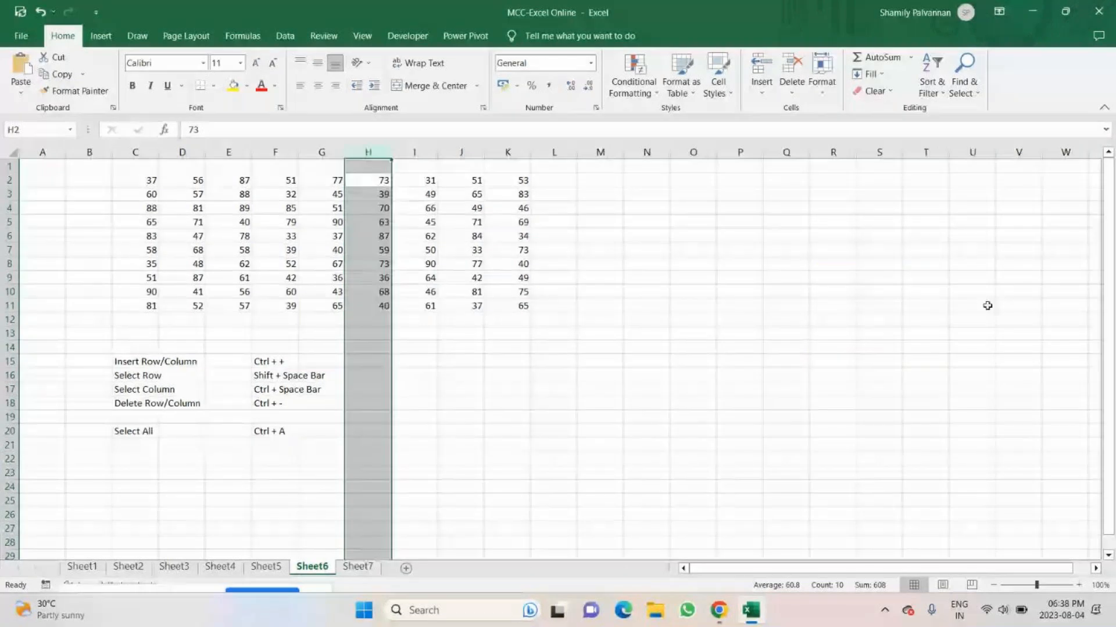
# Hide column H twice, unhiding it in between through a selection spanning columns G to I.
pyautogui.rightClick(366, 256)
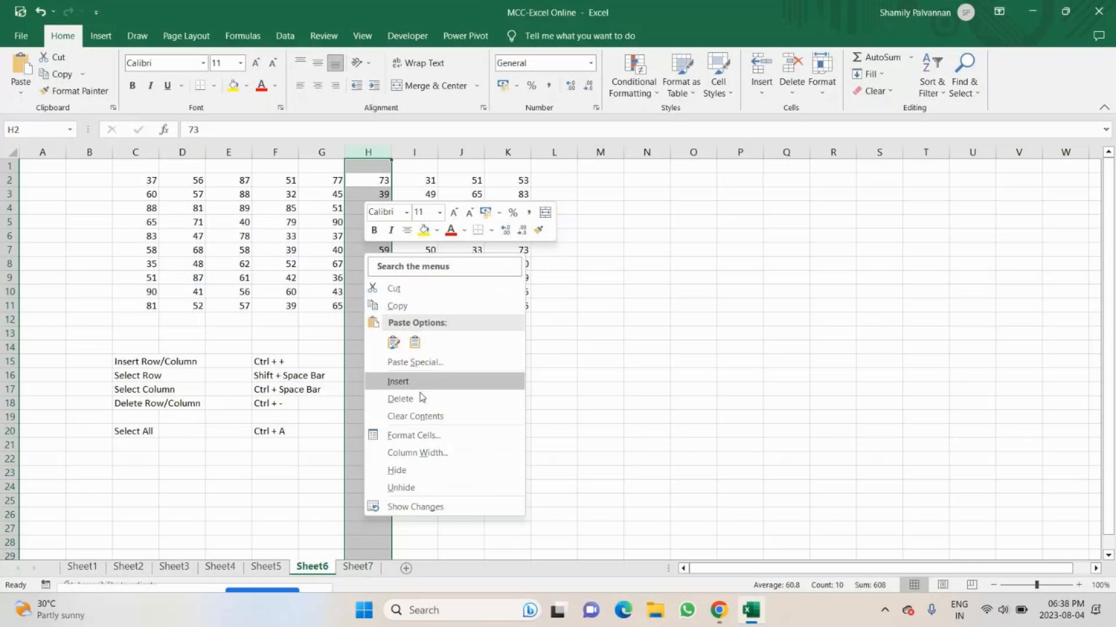
pyautogui.rightClick(399, 207)
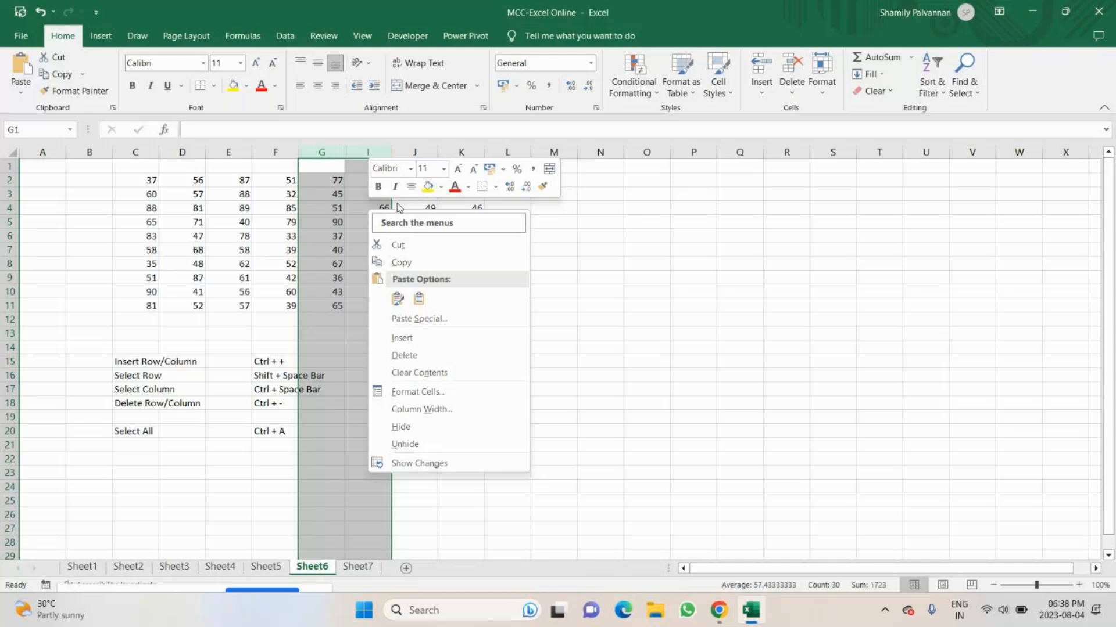
pyautogui.click(384, 151)
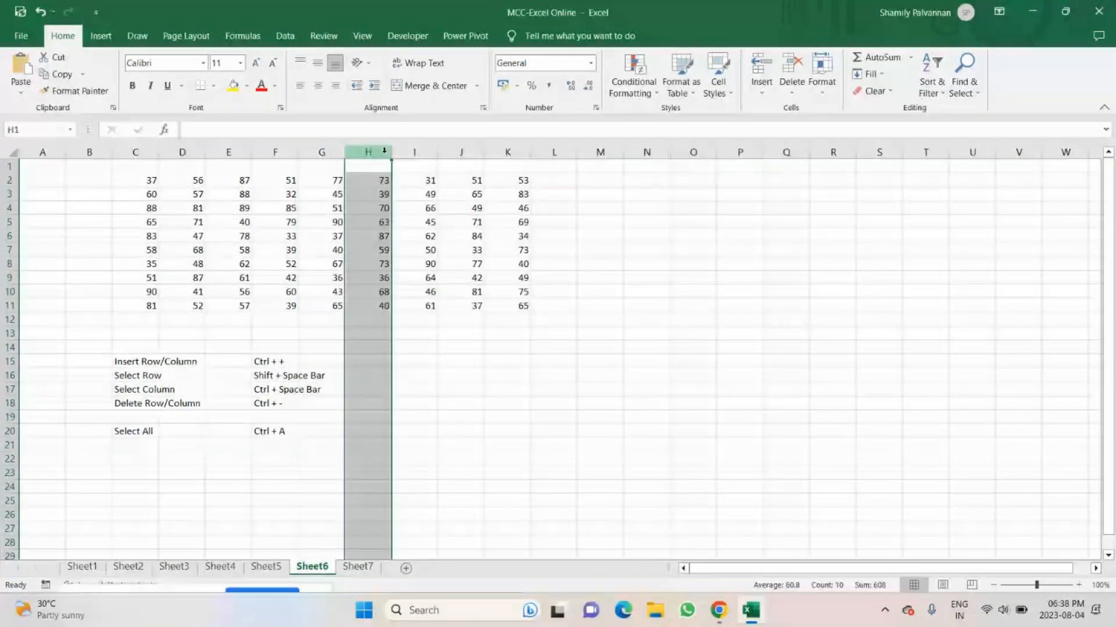
pyautogui.hotkey('ctrl', '0')
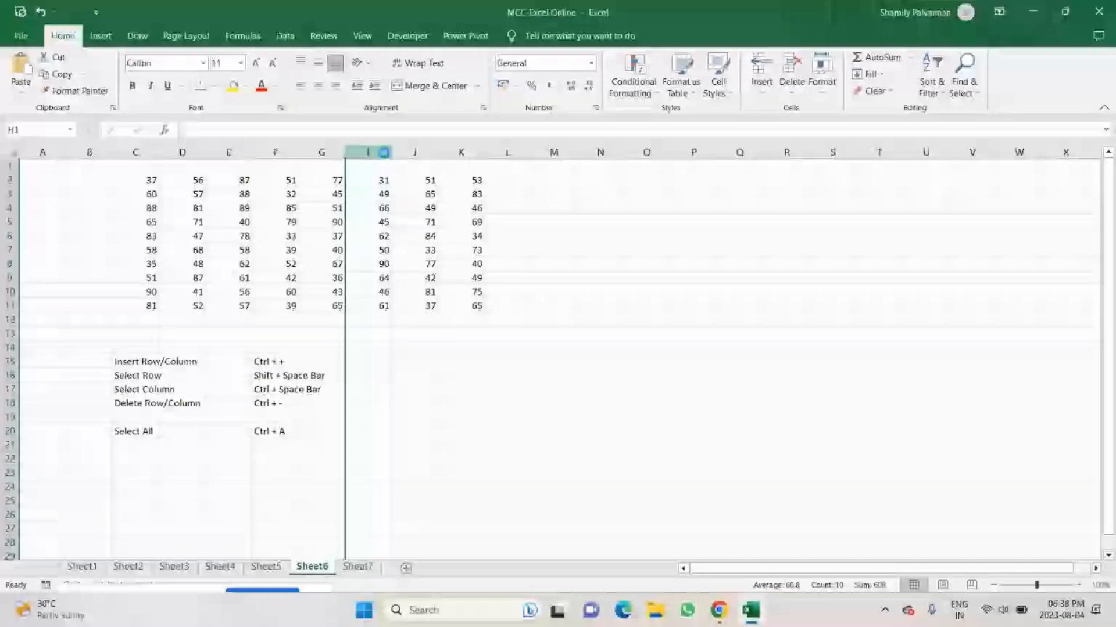
# Enter the label "hide Column" in C23 and its shortcut "Ctrl + 0" in F23.
pyautogui.click(134, 475)
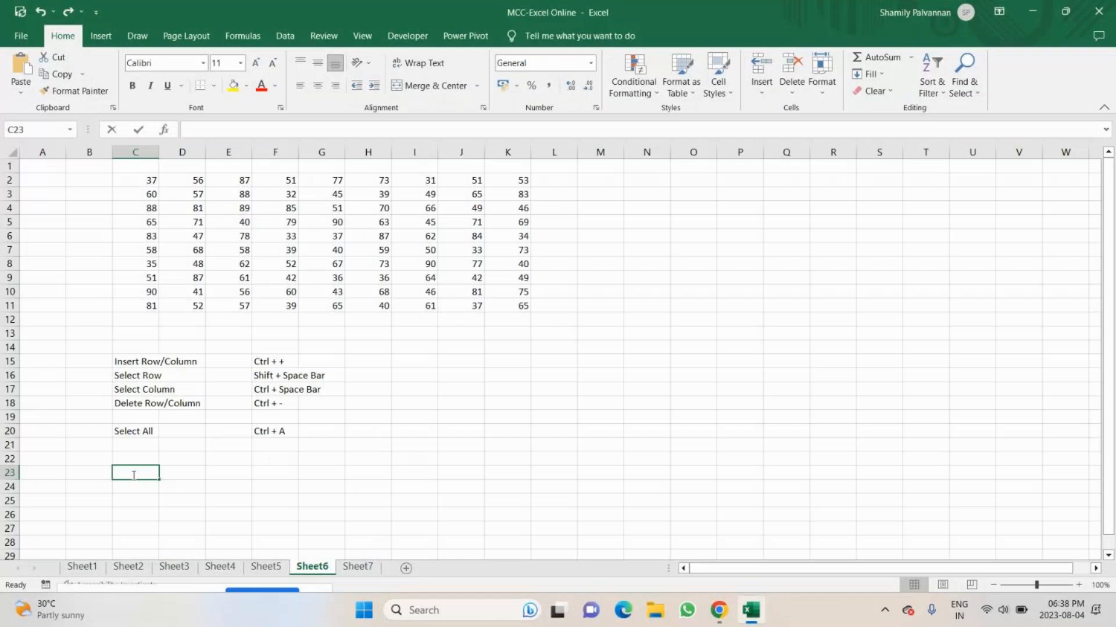
pyautogui.write('hide Column')
pyautogui.press('Tab')
pyautogui.press('Tab')
pyautogui.press('Tab')
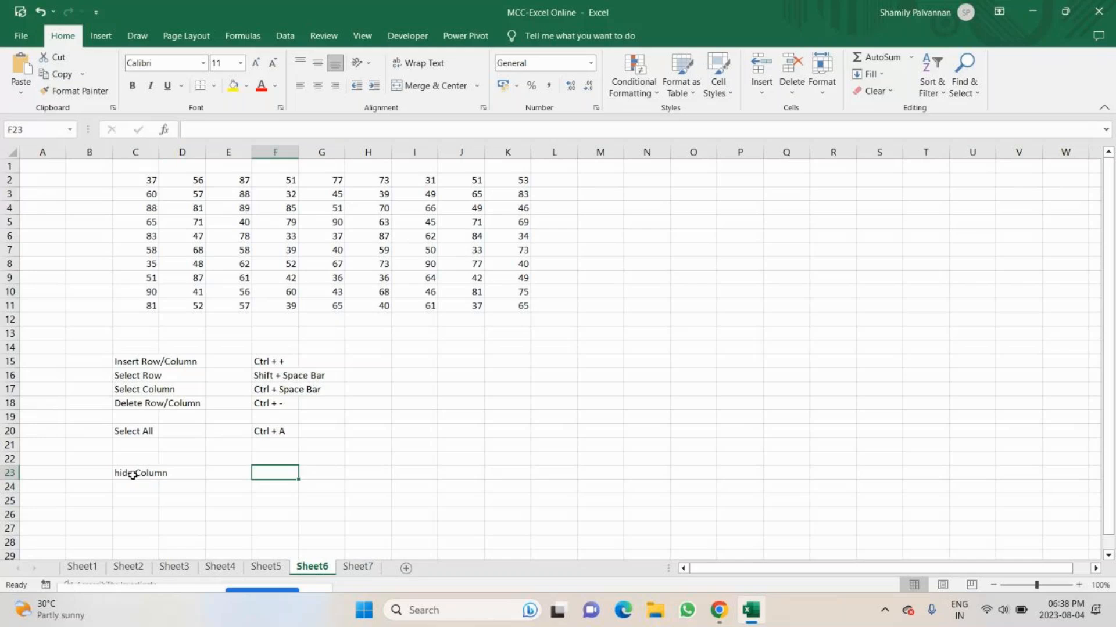
pyautogui.write('Ctrl + )')
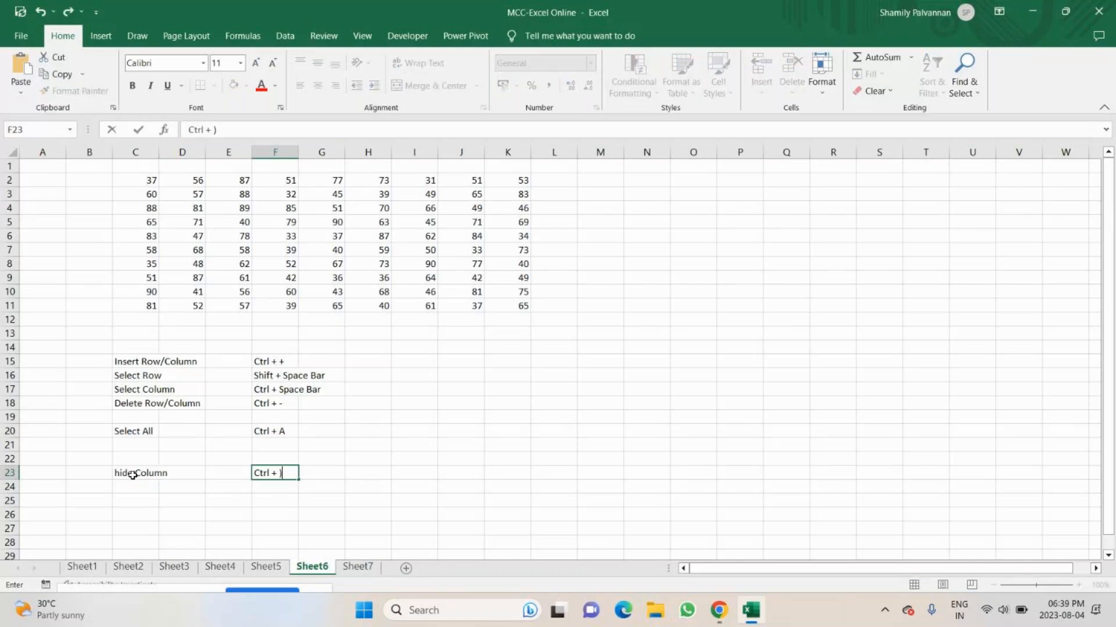
pyautogui.press('BackSpace')
pyautogui.write('0')
# Open the On-Screen Keyboard to examine the shortcut keys, close it and return to cell F23.
pyautogui.press('super')
pyautogui.write('osc')
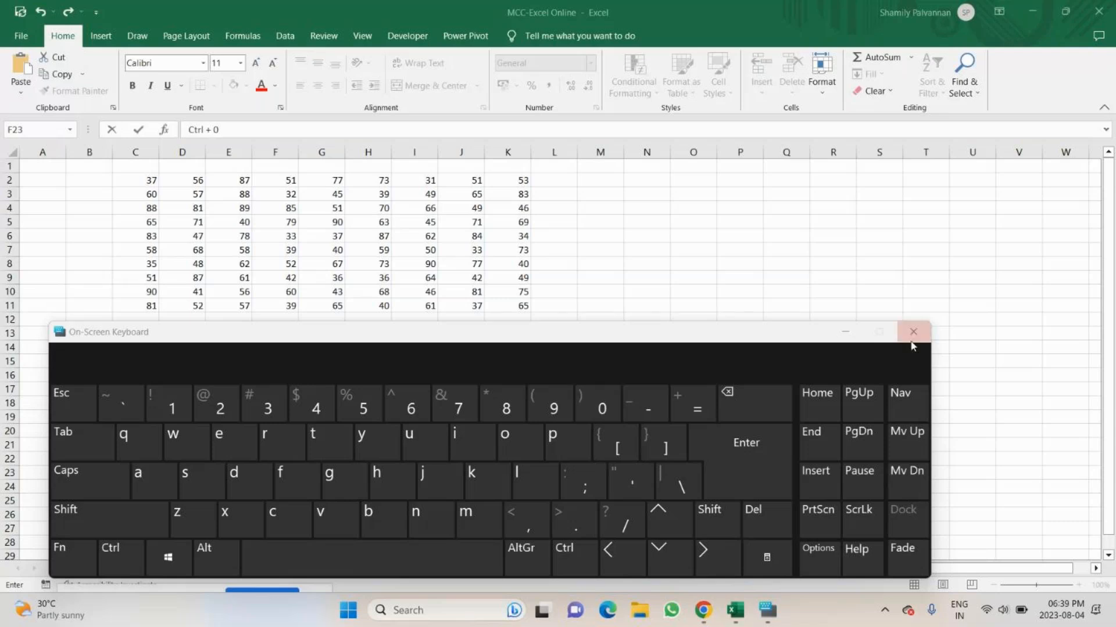
pyautogui.click(911, 342)
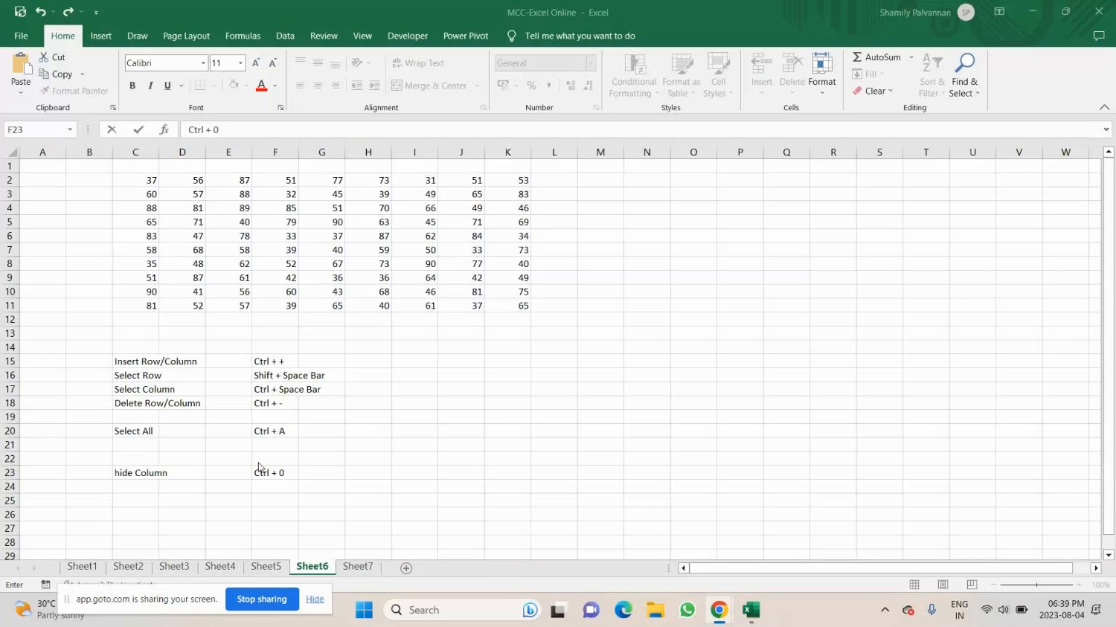
pyautogui.click(258, 468)
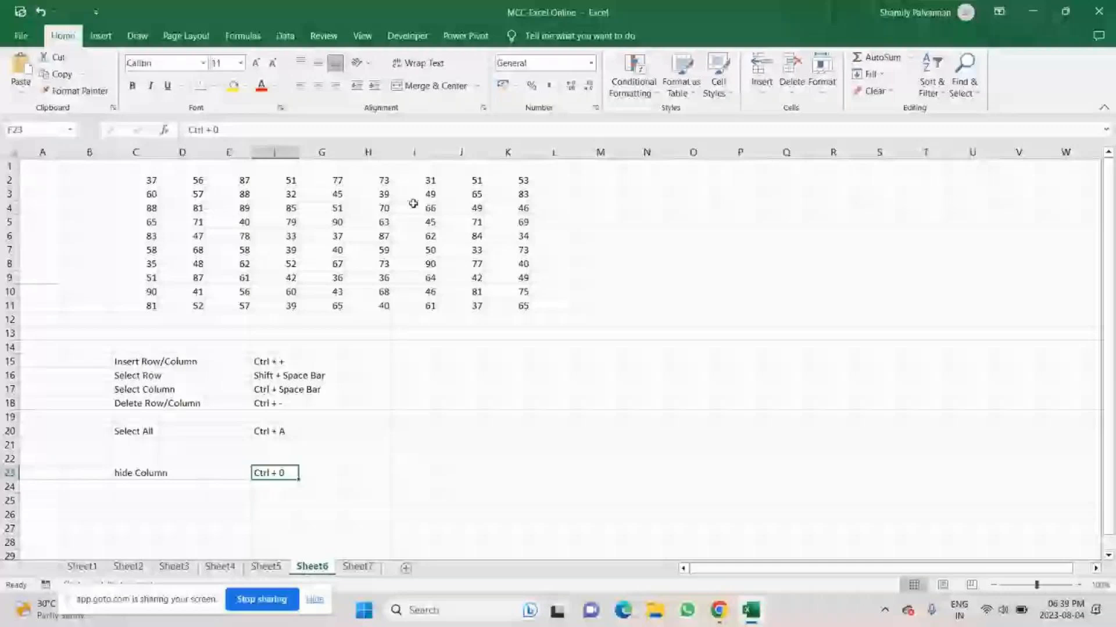
# Hide column I from cell I4 and undo the hiding.
pyautogui.click(413, 203)
pyautogui.hotkey('ctrl', '0')
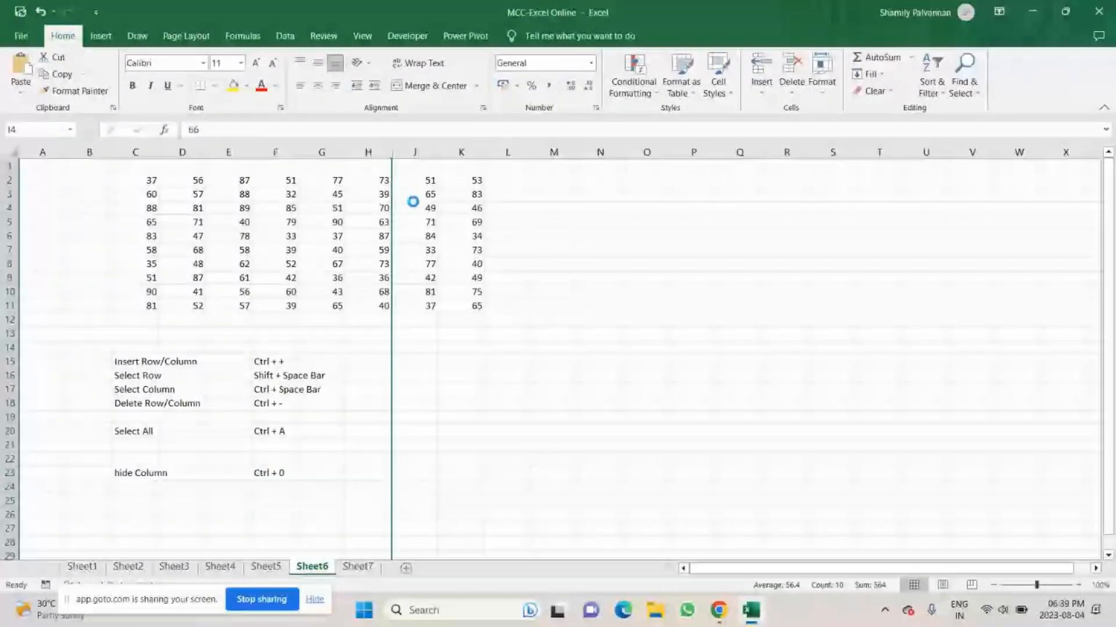
pyautogui.hotkey('ctrl', 'z')
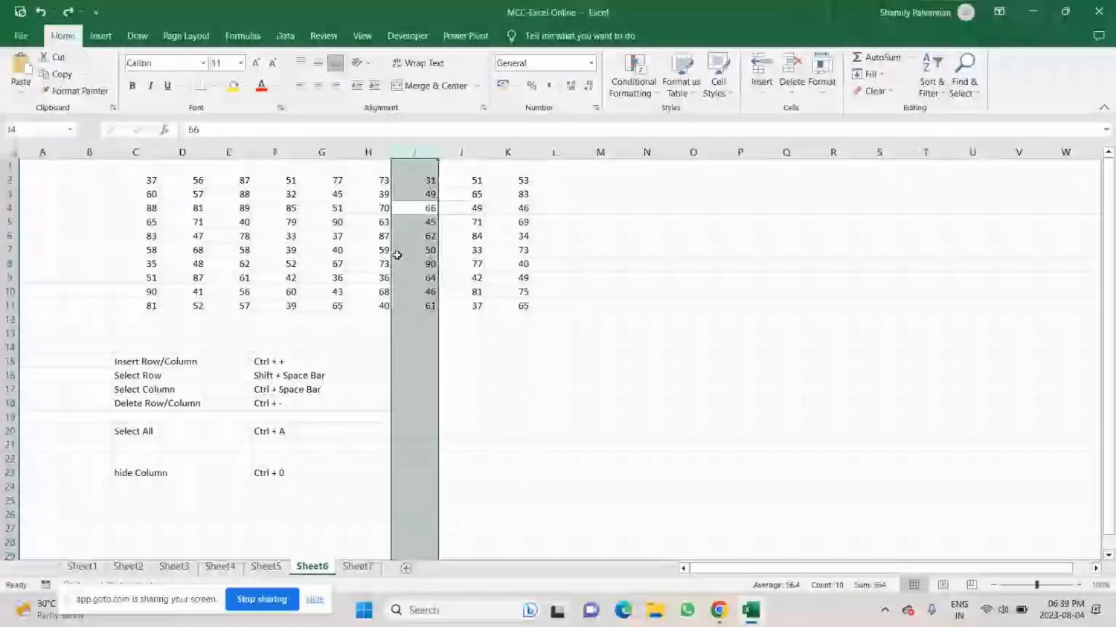
# Enter the label "Unhide Column" in C24 and its shortcut "Ctrl + Shift + )" in F24.
pyautogui.click(134, 487)
pyautogui.write('Unhi')
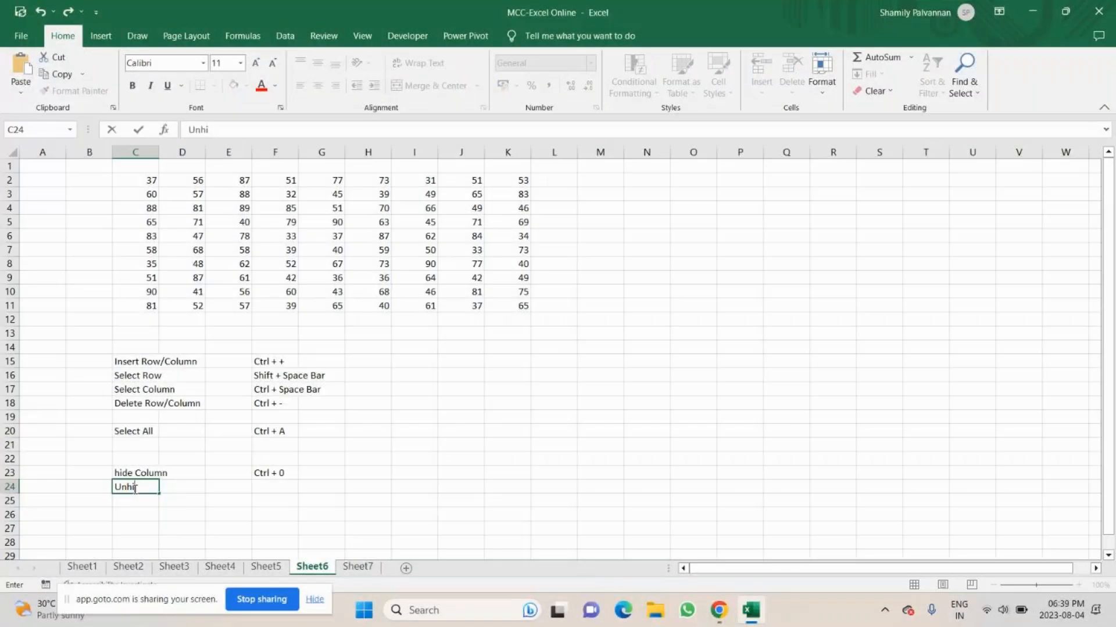
pyautogui.write('de Column')
pyautogui.press('Tab')
pyautogui.press('Tab')
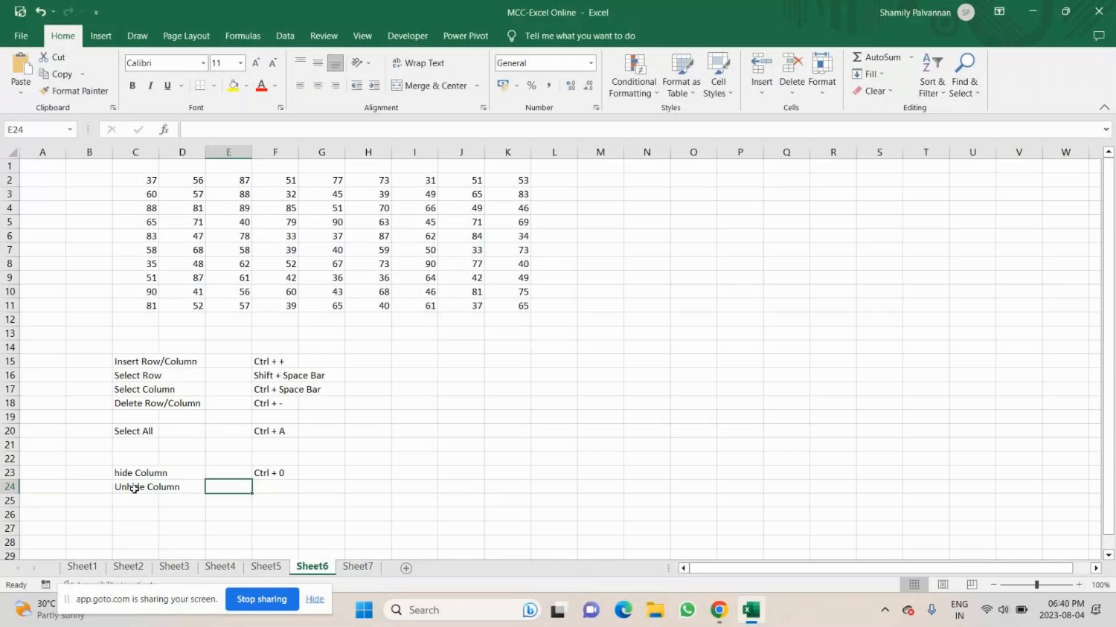
pyautogui.press('Tab')
pyautogui.write('Ctrl + Shif')
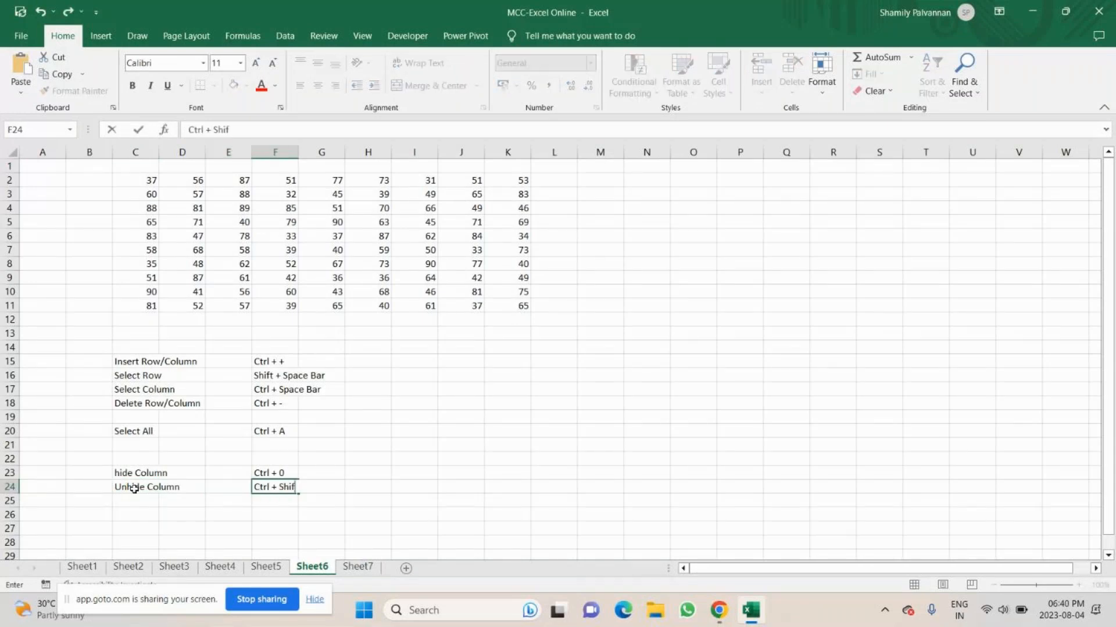
pyautogui.write('t + )')
# Enter the label "Hide Row" in C27 and its shortcut "Ctrl + 9" in F27.
pyautogui.click(135, 528)
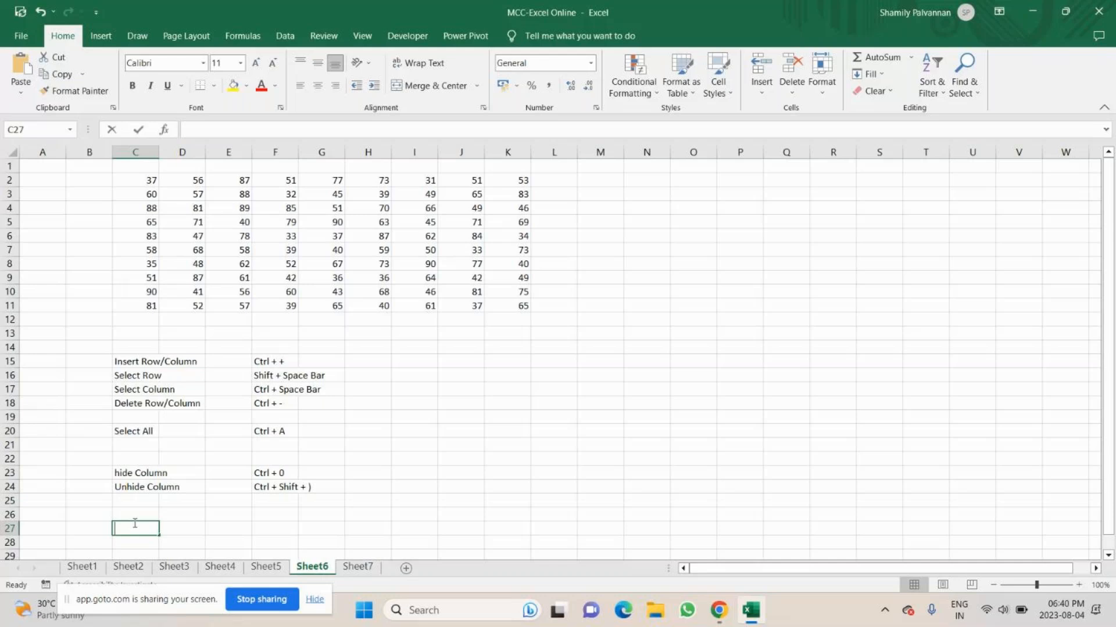
pyautogui.write('Hide Ro')
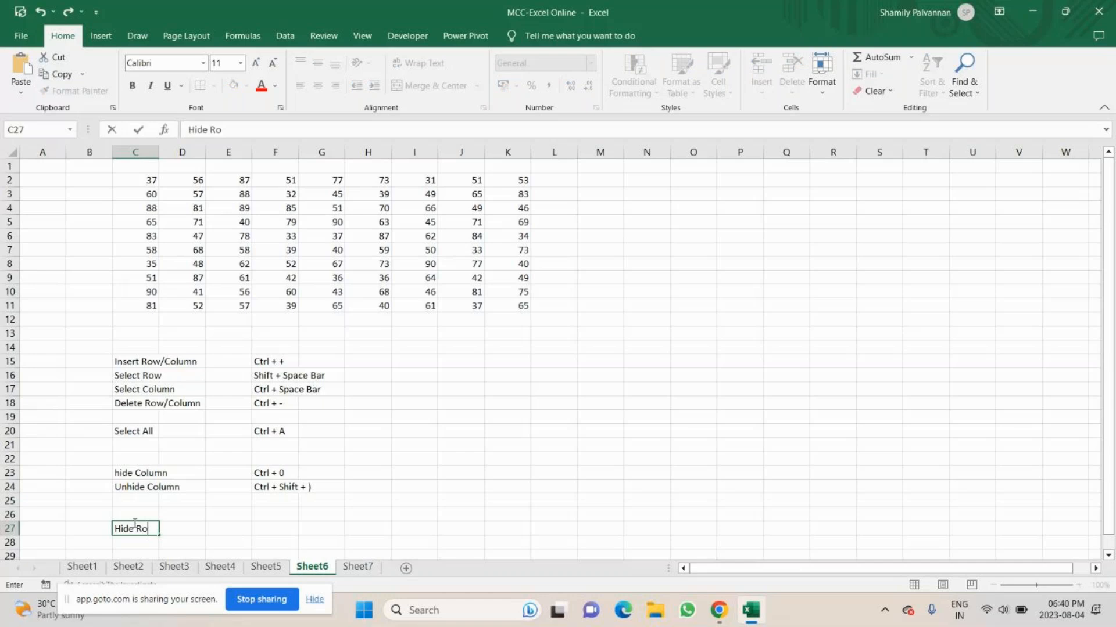
pyautogui.write('w')
pyautogui.click(275, 527)
pyautogui.write('C')
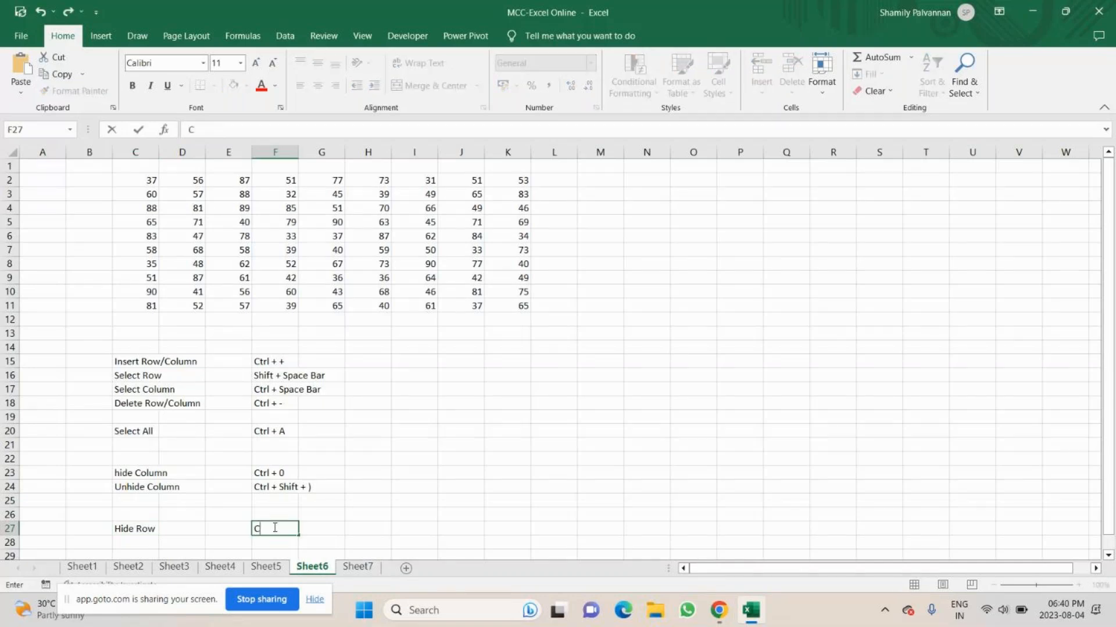
pyautogui.write('trl + 9')
pyautogui.click(12, 223)
pyautogui.click(89, 264)
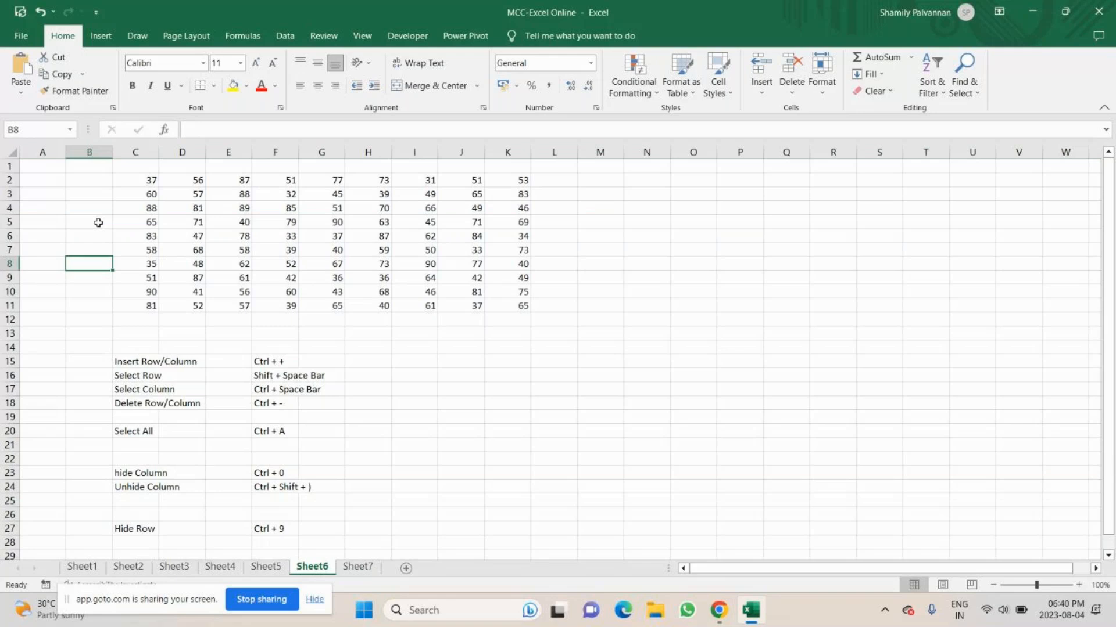
# Hide row 5 of the number table from cell C5.
pyautogui.click(126, 222)
pyautogui.hotkey('ctrl', '9')
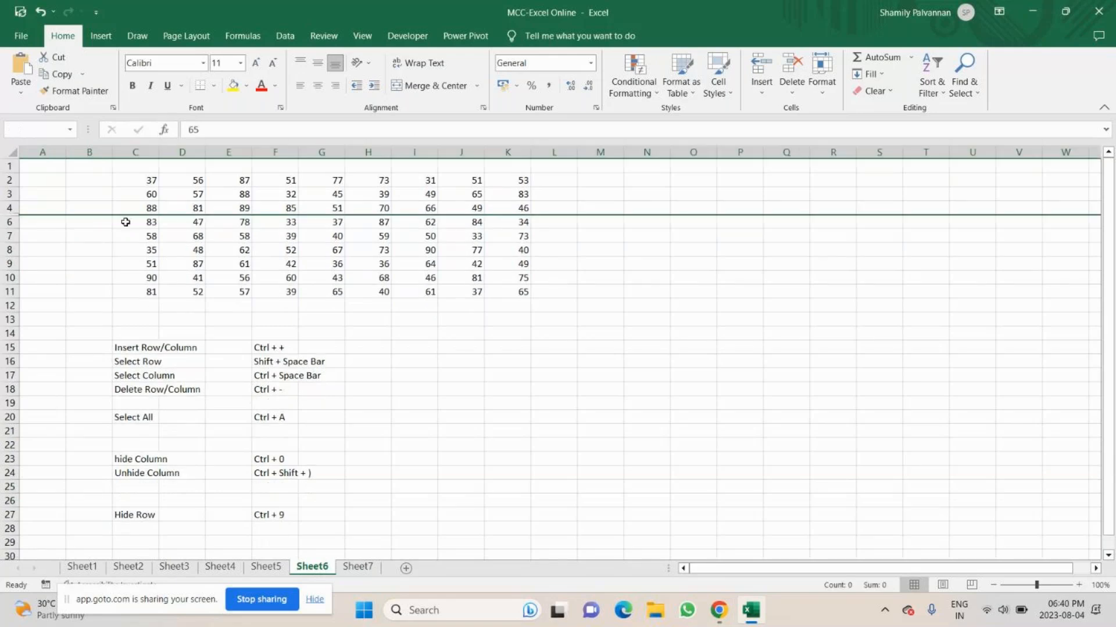
# Change the Unhide Column shortcut in F24 to "Ctrl + Shift + 0".
pyautogui.scroll(-3, 260, 433)
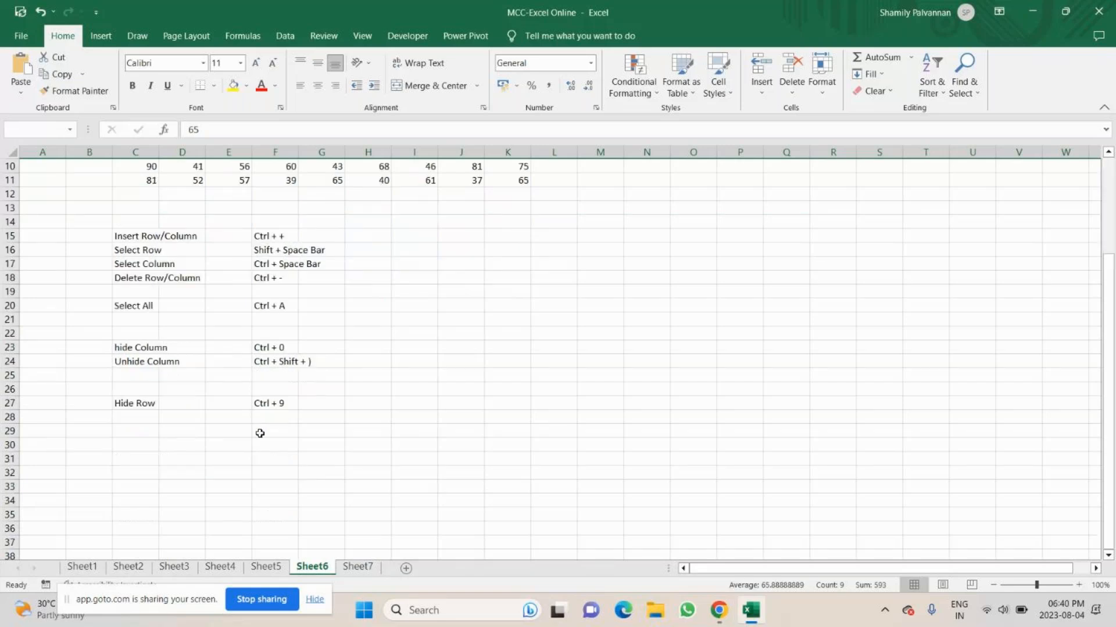
pyautogui.click(294, 361)
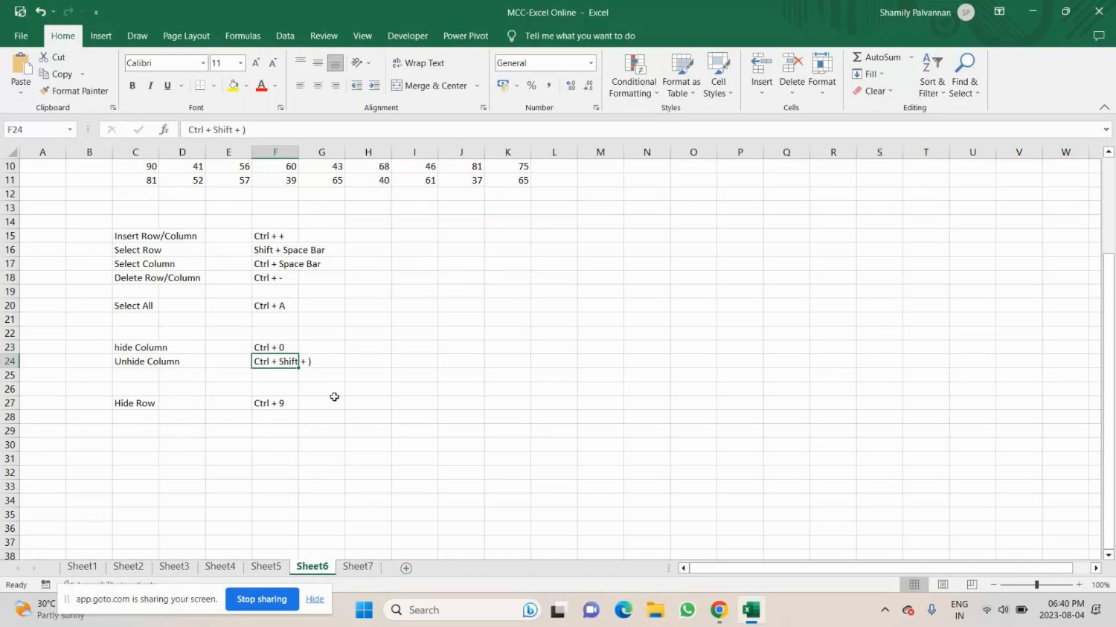
pyautogui.doubleClick(285, 362)
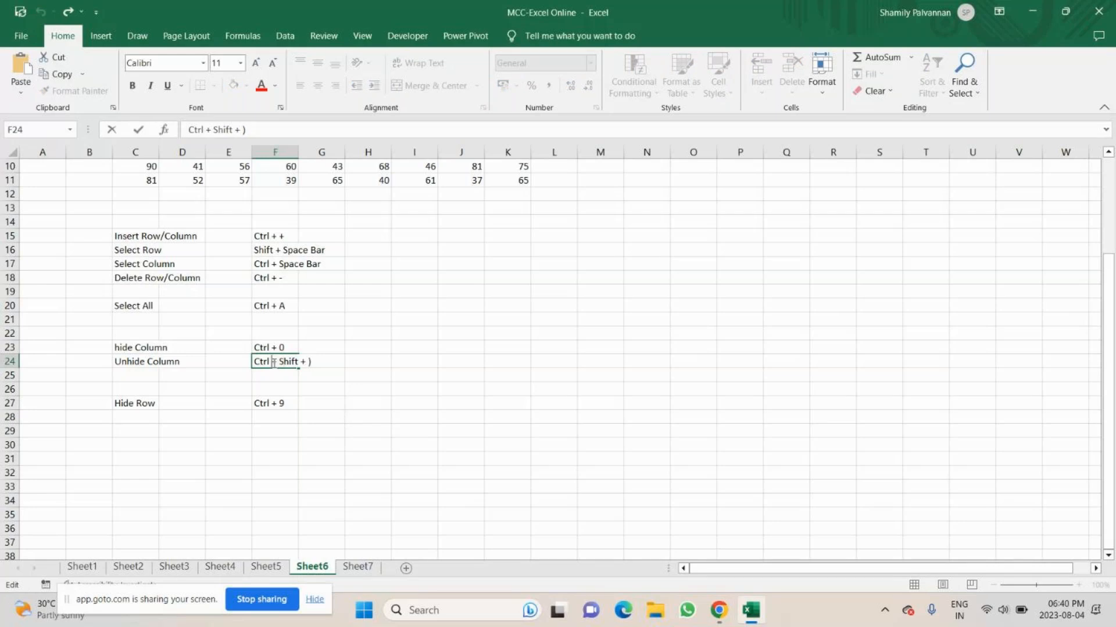
pyautogui.press('Return')
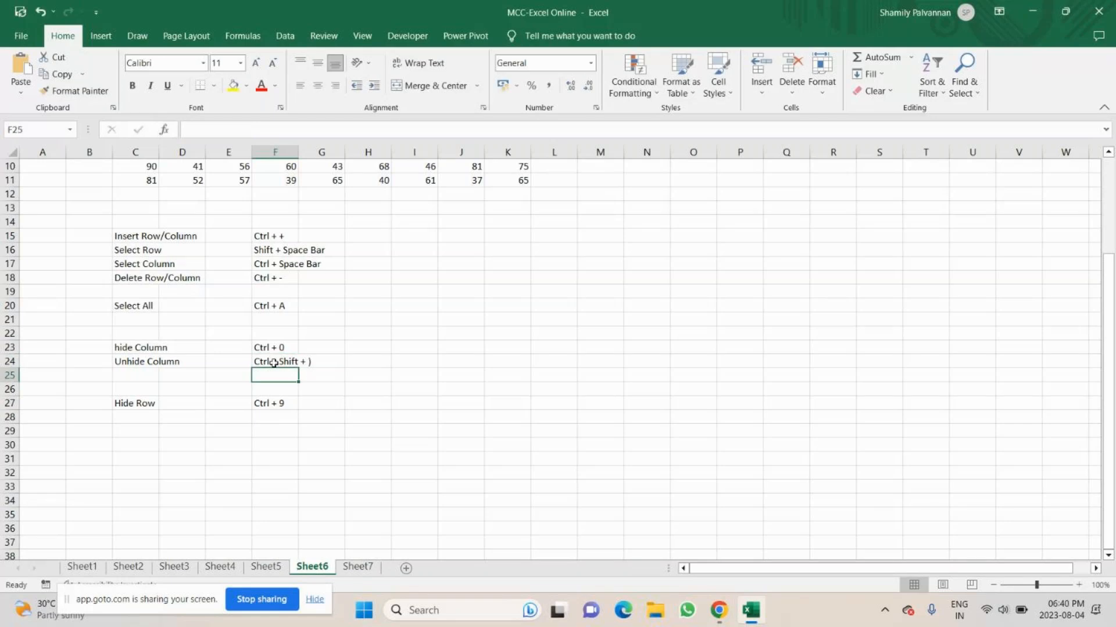
pyautogui.click(277, 362)
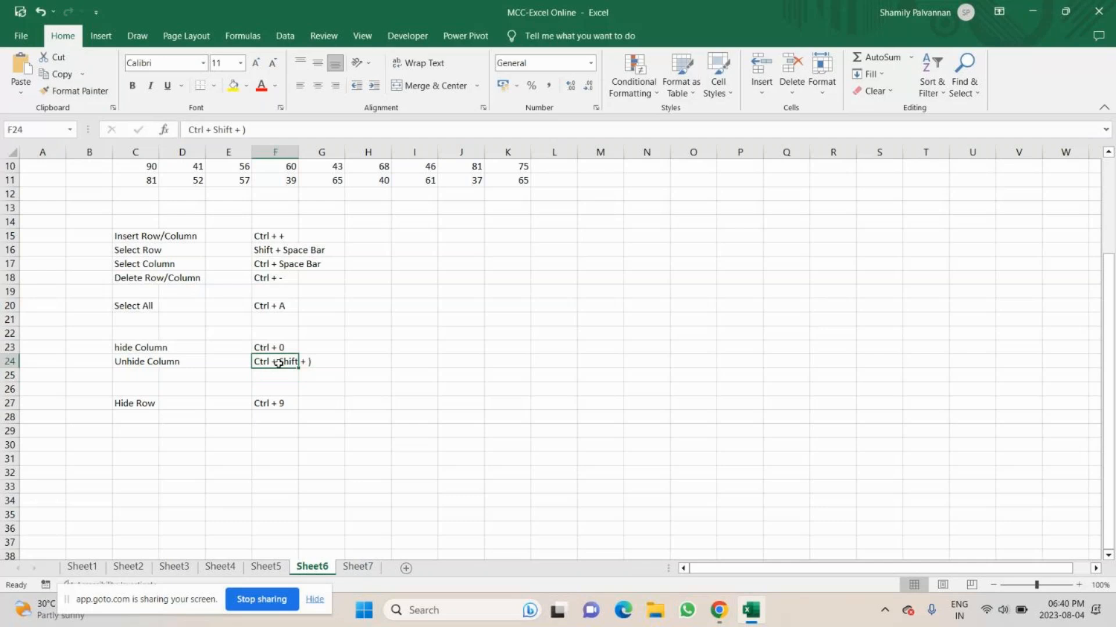
pyautogui.click(264, 129)
pyautogui.press('BackSpace')
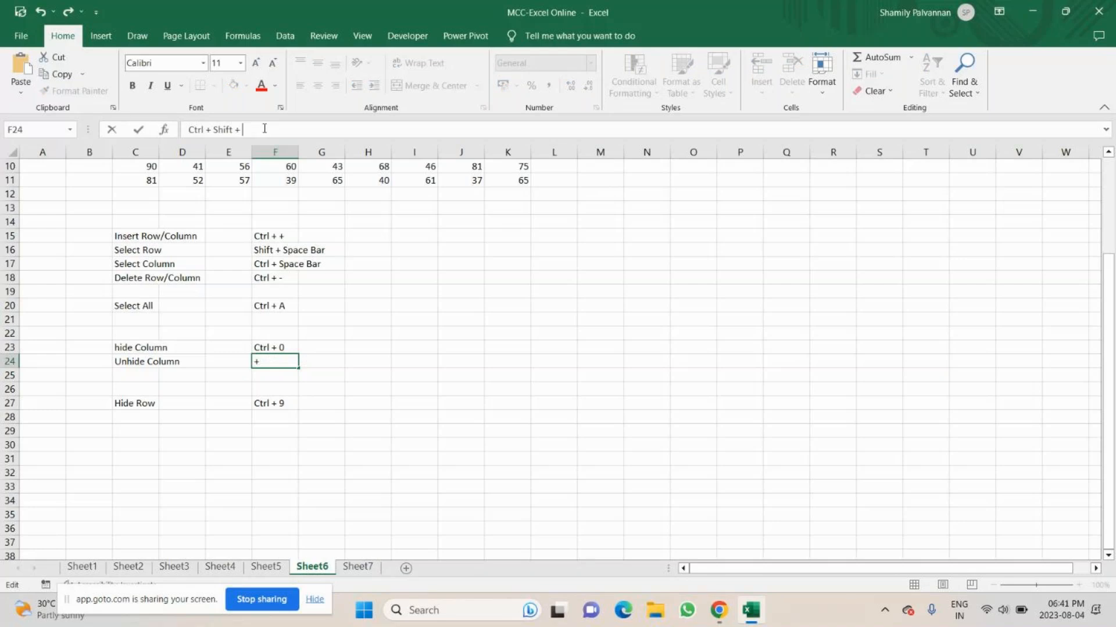
pyautogui.write('0')
pyautogui.press('Return')
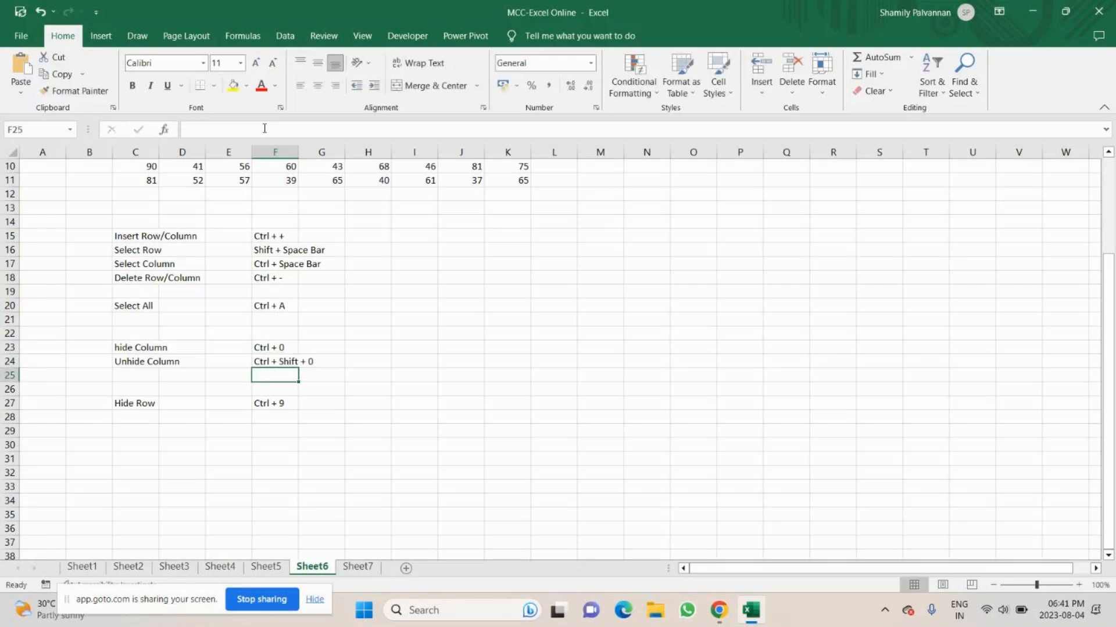
pyautogui.press('Up')
pyautogui.press('F2')
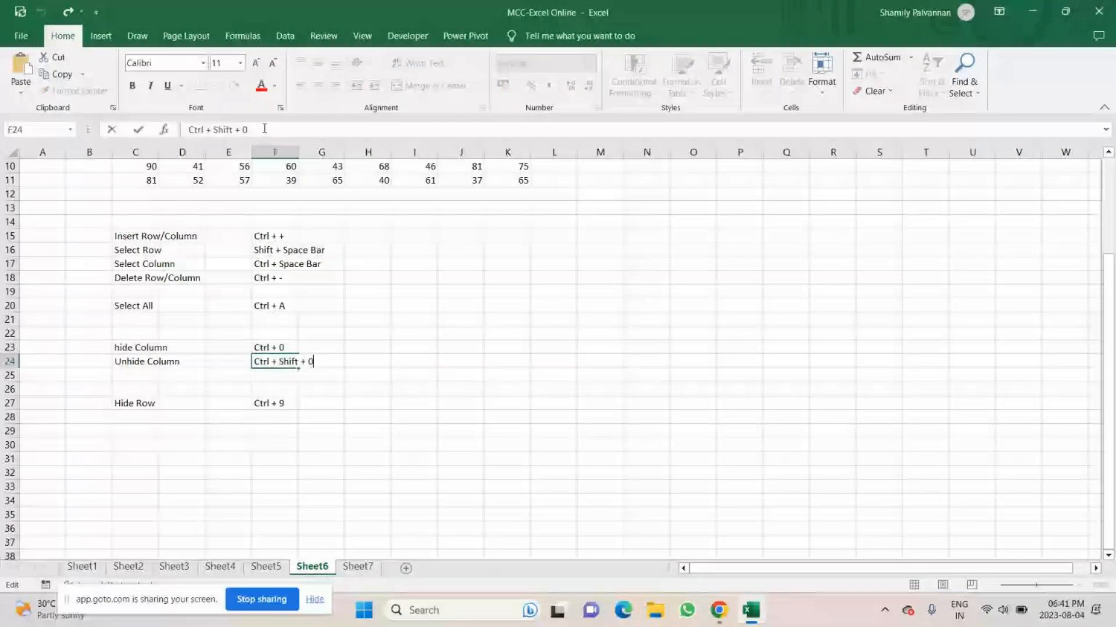
pyautogui.click(277, 402)
pyautogui.click(296, 364)
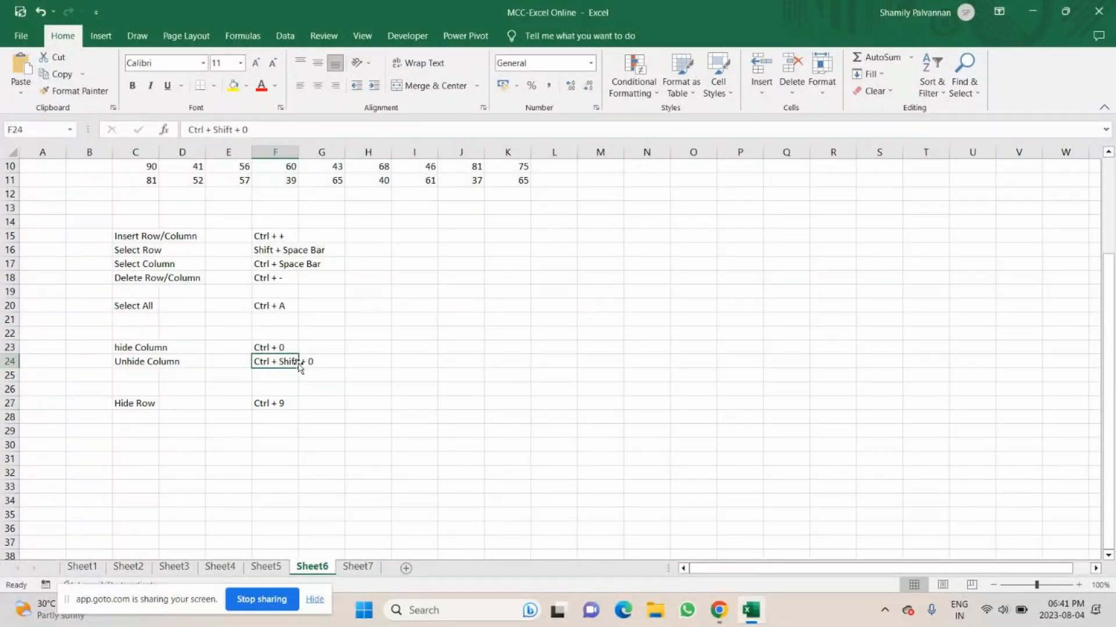
# Enter the alternative Unhide Column shortcut "Ctrl + )" in I24.
pyautogui.click(393, 364)
pyautogui.write('Ctrl +')
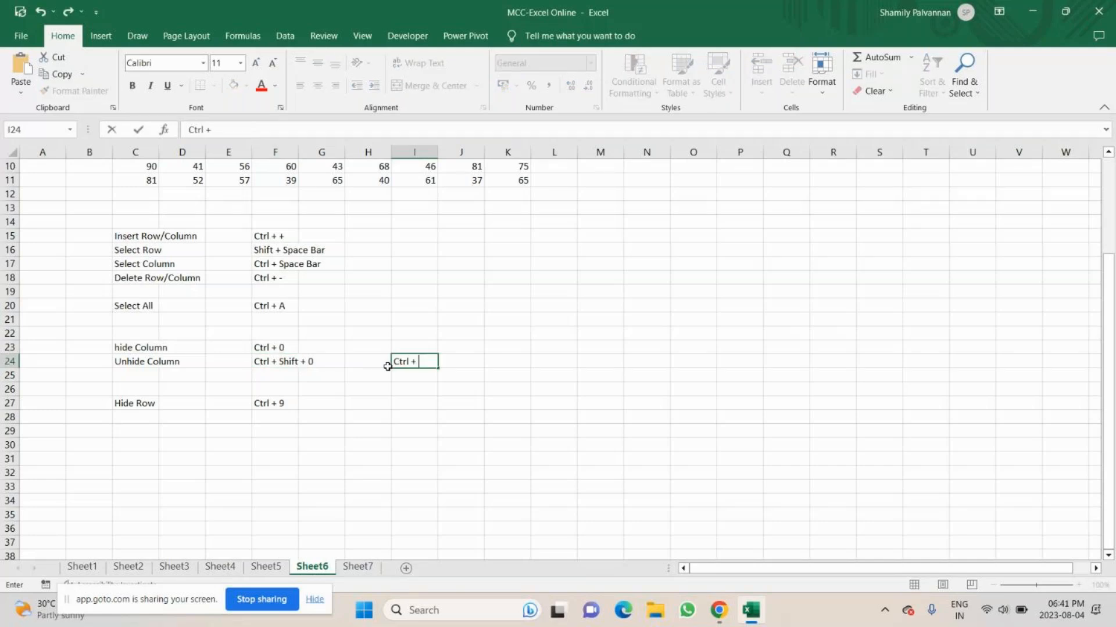
pyautogui.write(' )')
pyautogui.click(366, 374)
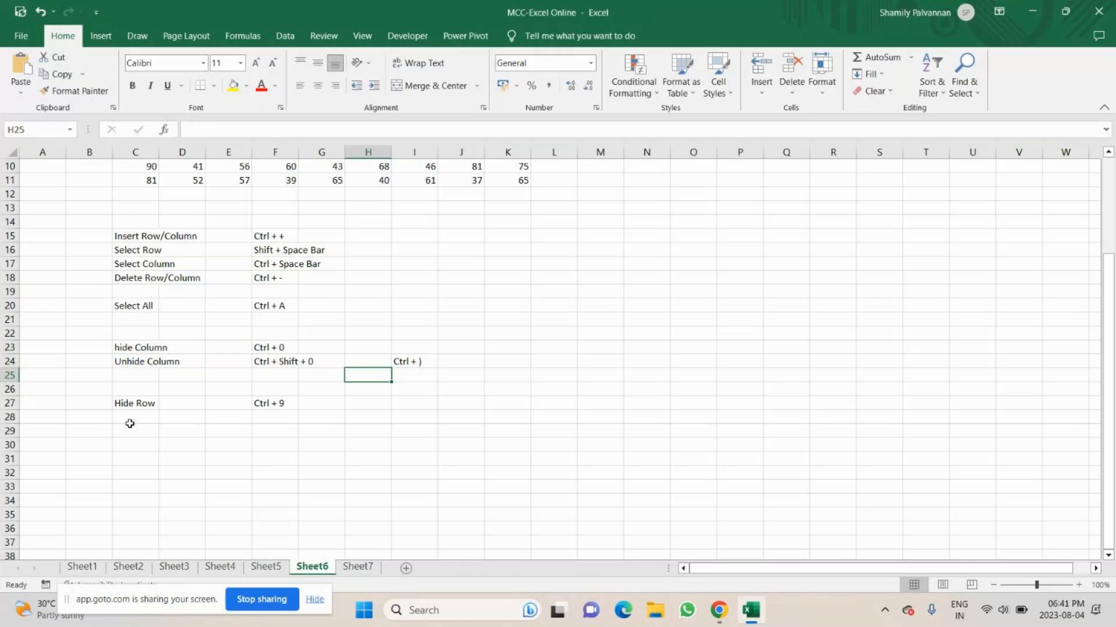
# Enter the label "Unhide Row" in C28 and its shortcut "Ctrl + Shift + 9" in F28, reusing the copied F24 text.
pyautogui.doubleClick(129, 423)
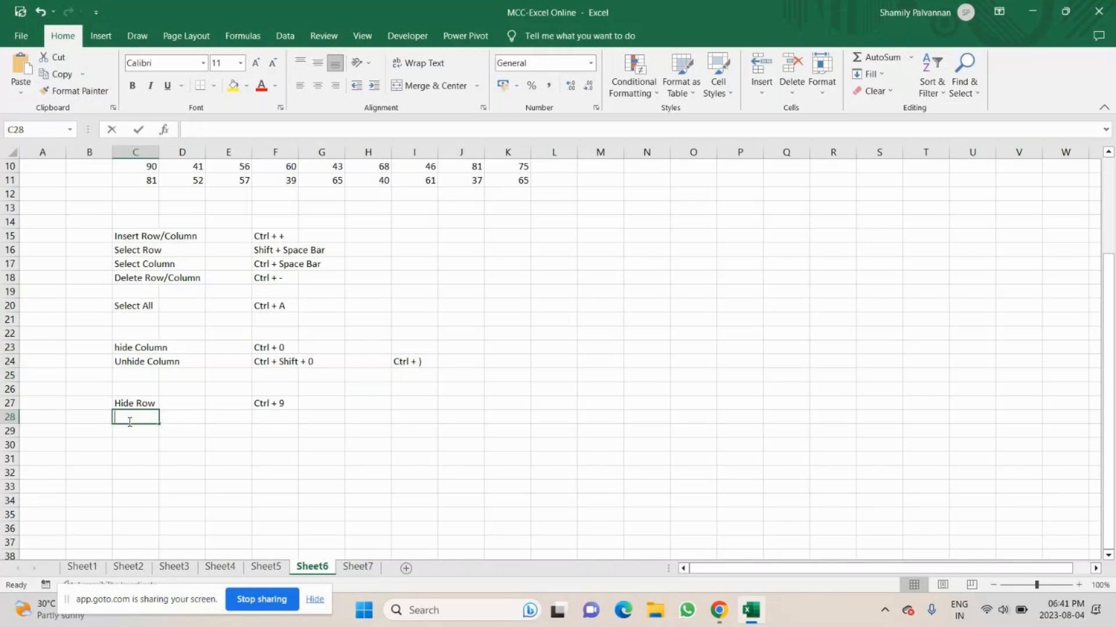
pyautogui.write('Unhide Row')
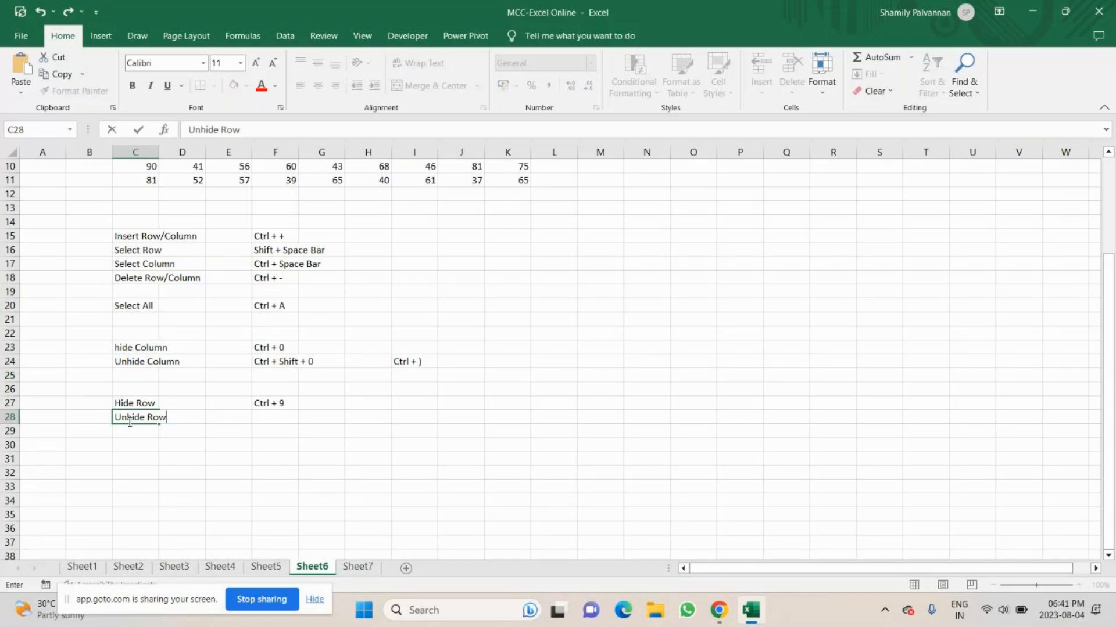
pyautogui.click(271, 414)
pyautogui.write('Ctrl + Shift + 0')
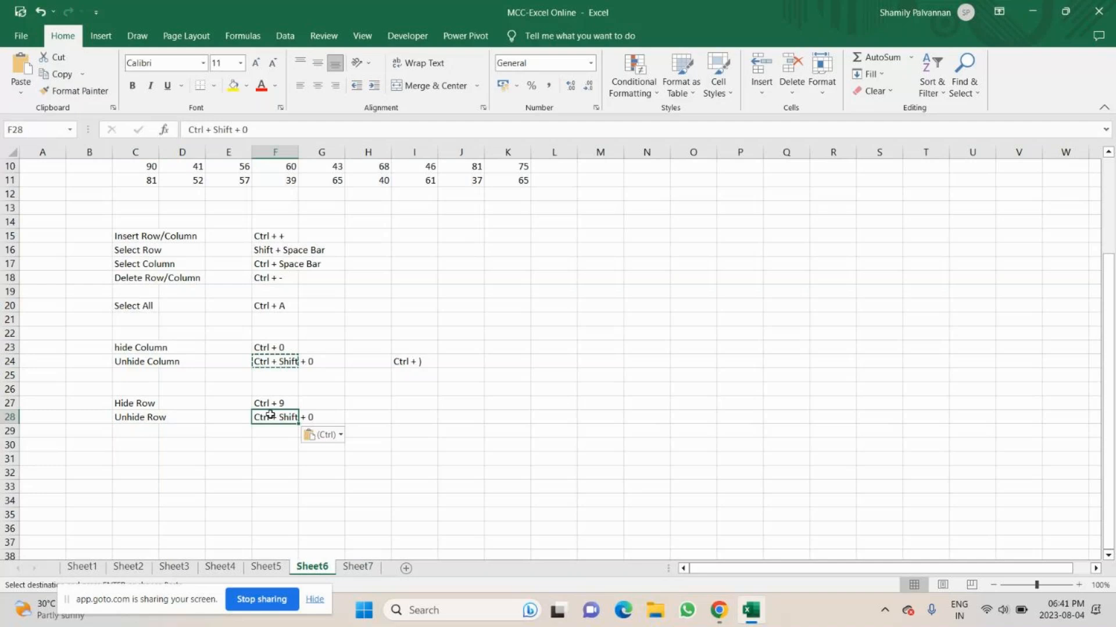
pyautogui.press('F2')
pyautogui.press('BackSpace')
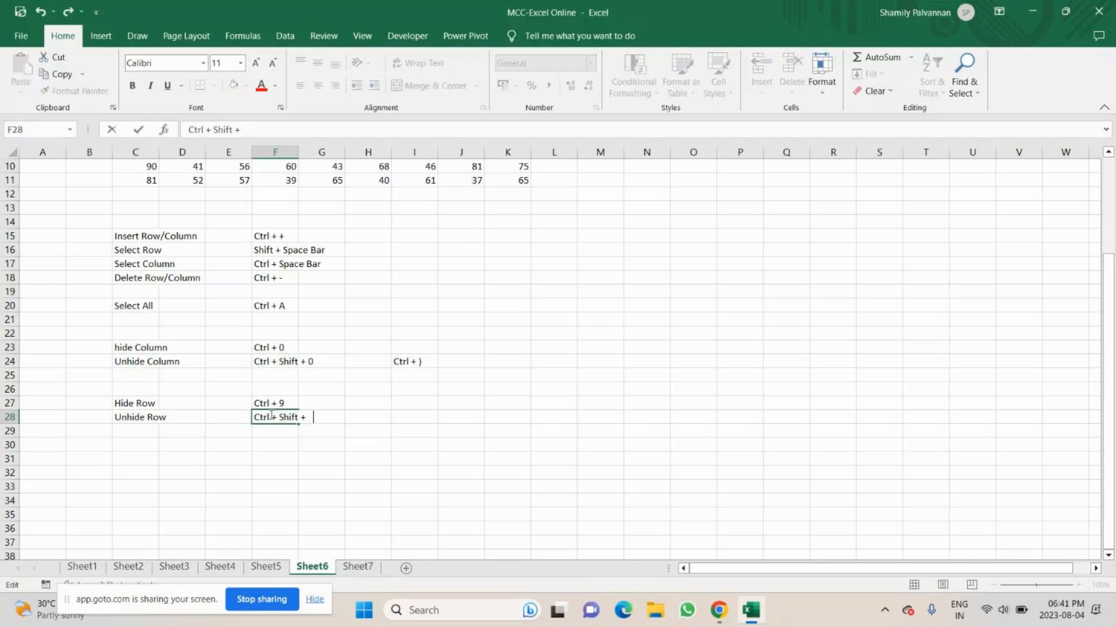
pyautogui.write('9')
pyautogui.press('Return')
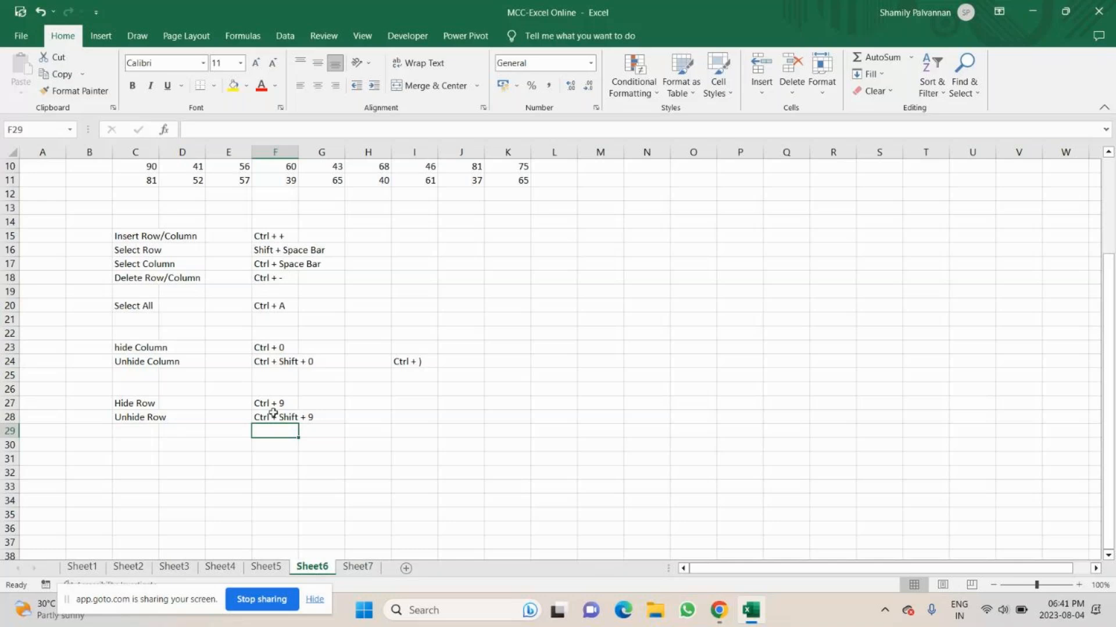
# Copy the alternative shortcut from I24 to I28 and change it to "Ctrl + (".
pyautogui.click(414, 362)
pyautogui.hotkey('ctrl', 'c')
pyautogui.click(423, 413)
pyautogui.hotkey('ctrl', 'v')
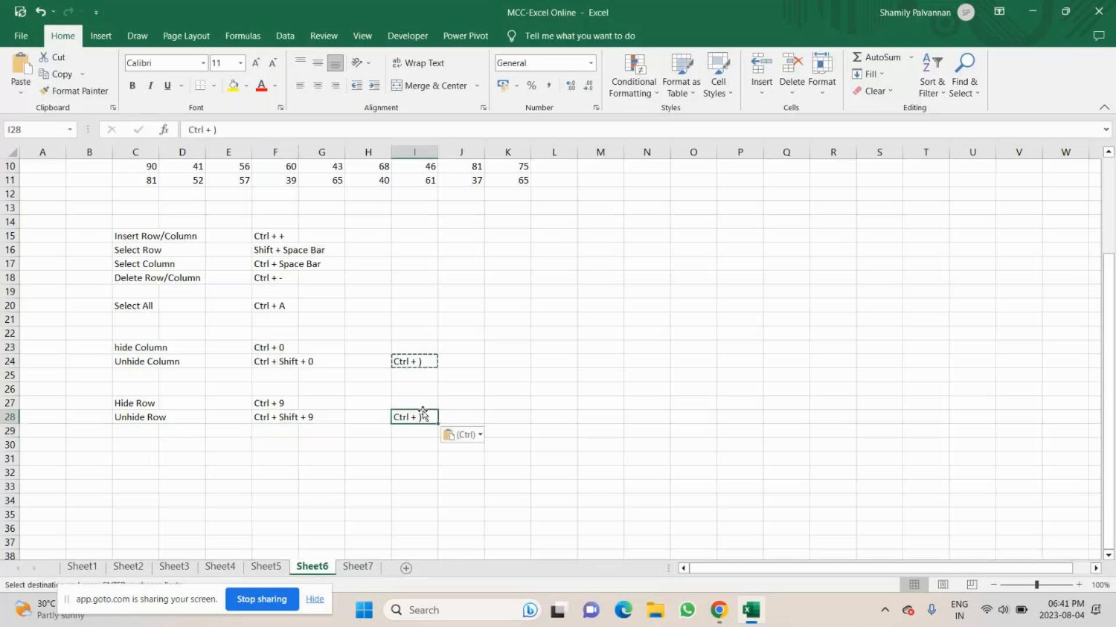
pyautogui.press('F2')
pyautogui.press('BackSpace')
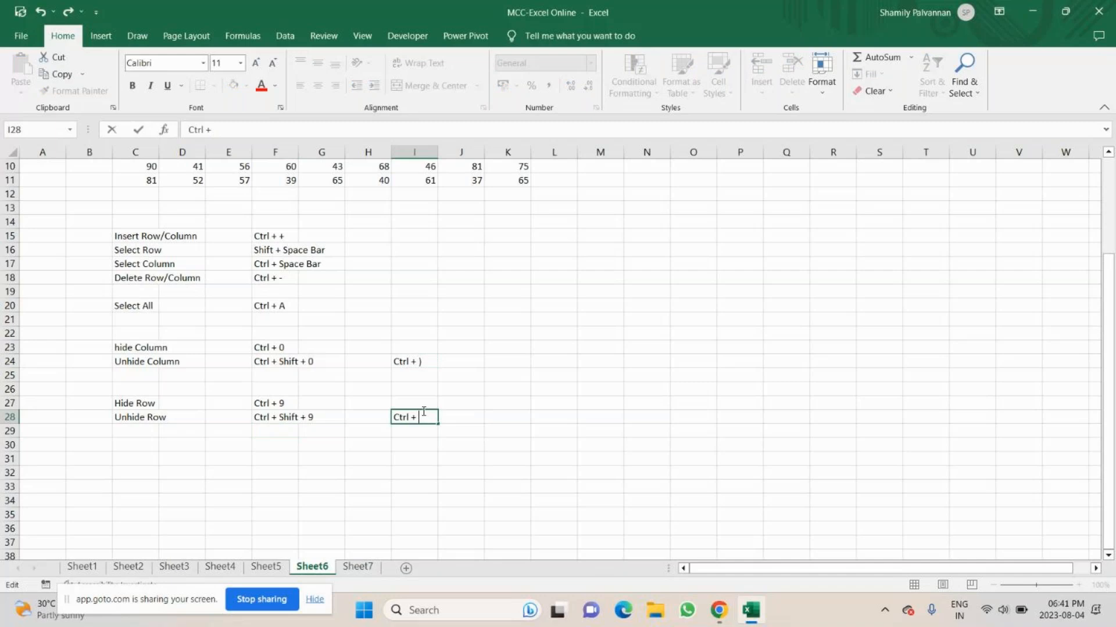
pyautogui.write('(')
# Enter the heading "edit cell" in C30 and list "Double click", "Click on the formula bar" and "F2" in C31 to C33.
pyautogui.click(144, 449)
pyautogui.write('edit')
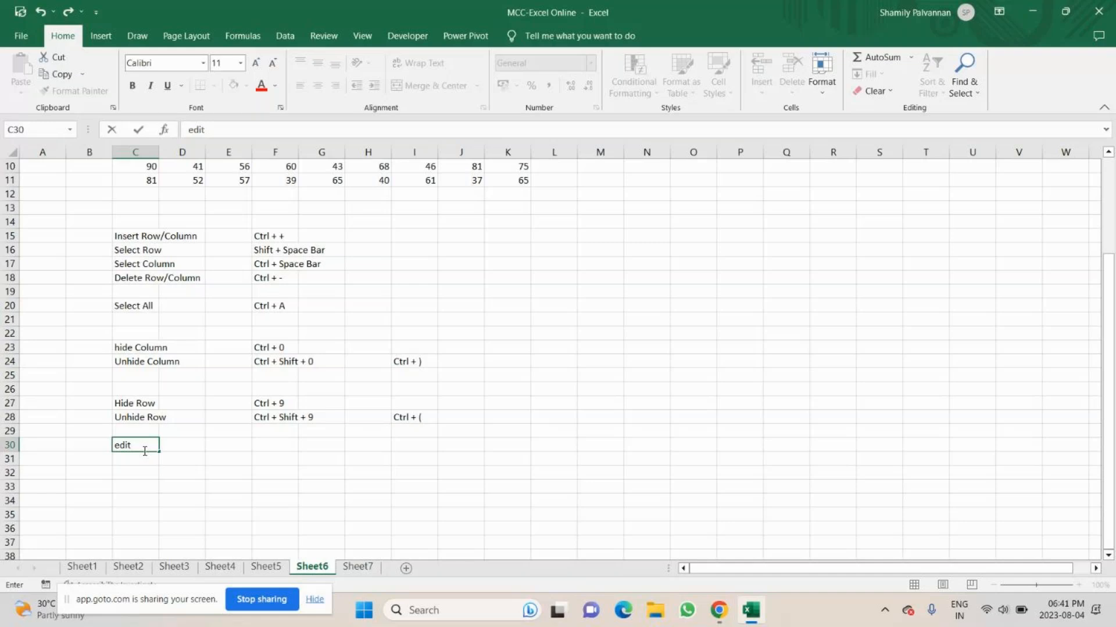
pyautogui.write(' cell')
pyautogui.press('Return')
pyautogui.write('Dou')
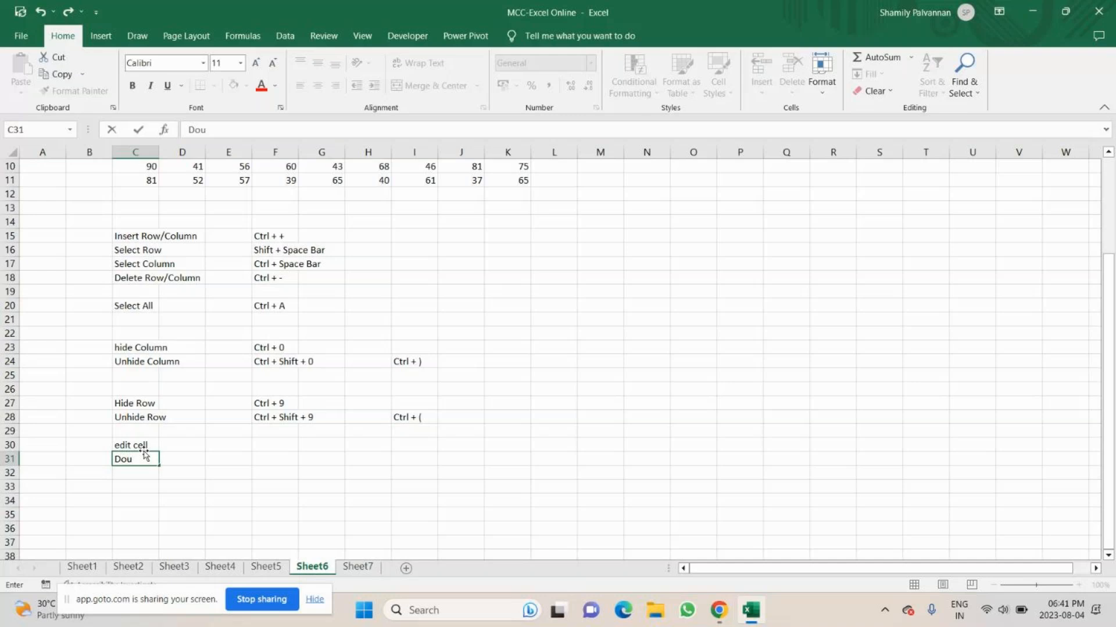
pyautogui.write('ble click')
pyautogui.press('Return')
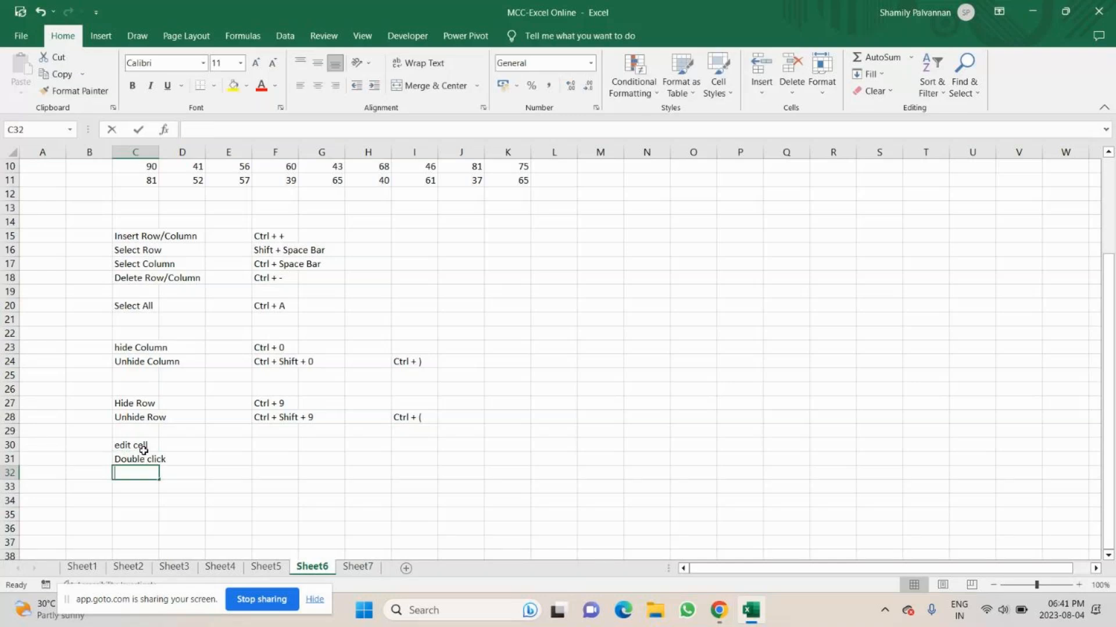
pyautogui.write('Click on the f')
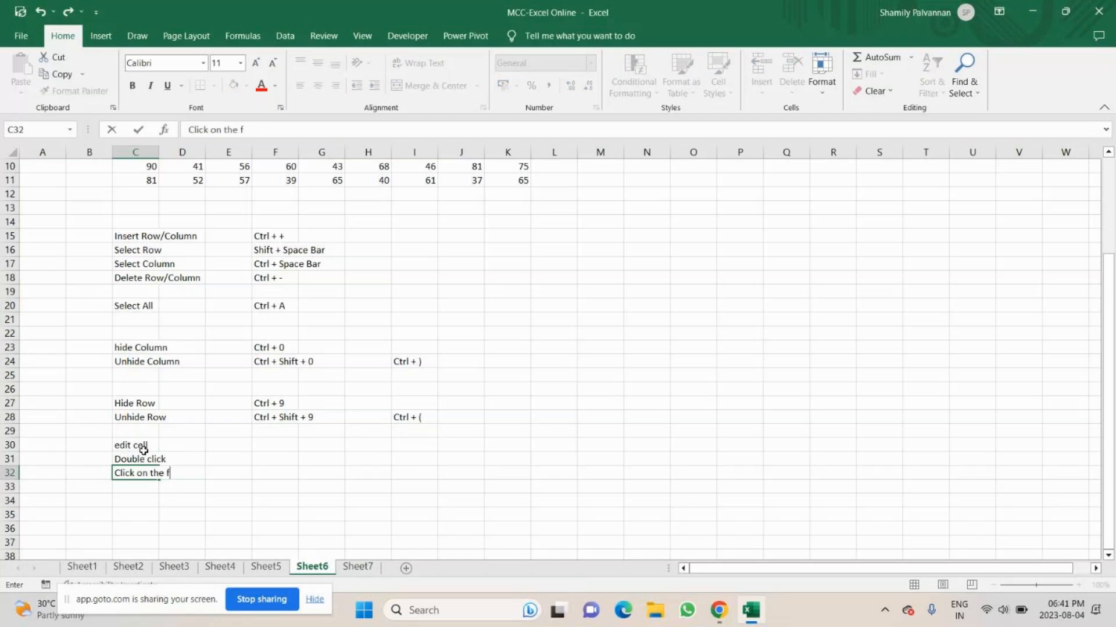
pyautogui.write('ormula bar')
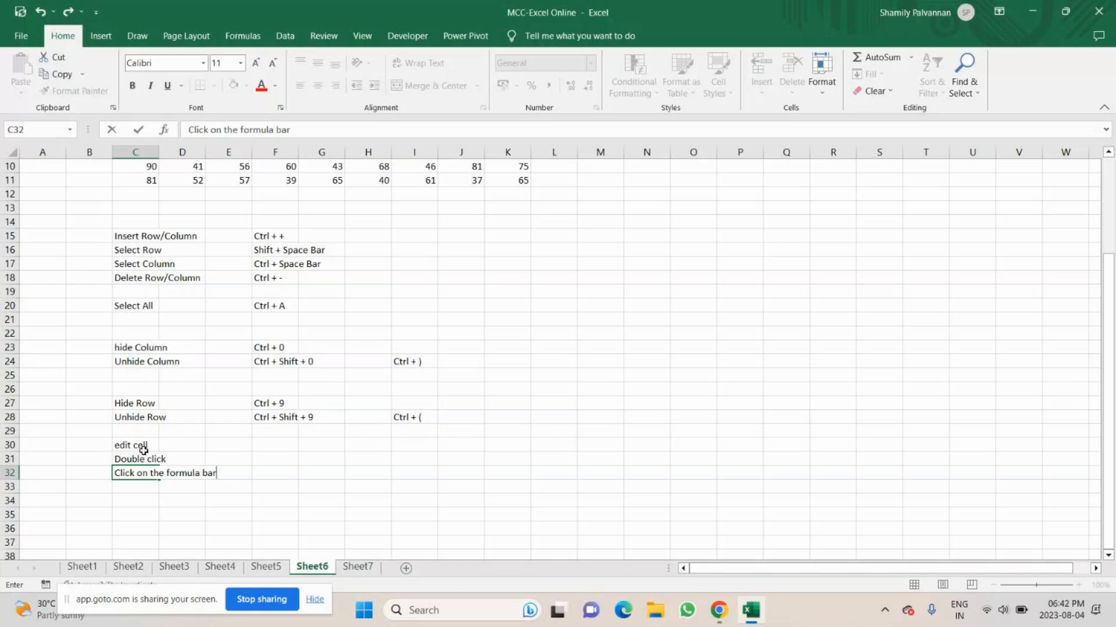
pyautogui.press('Return')
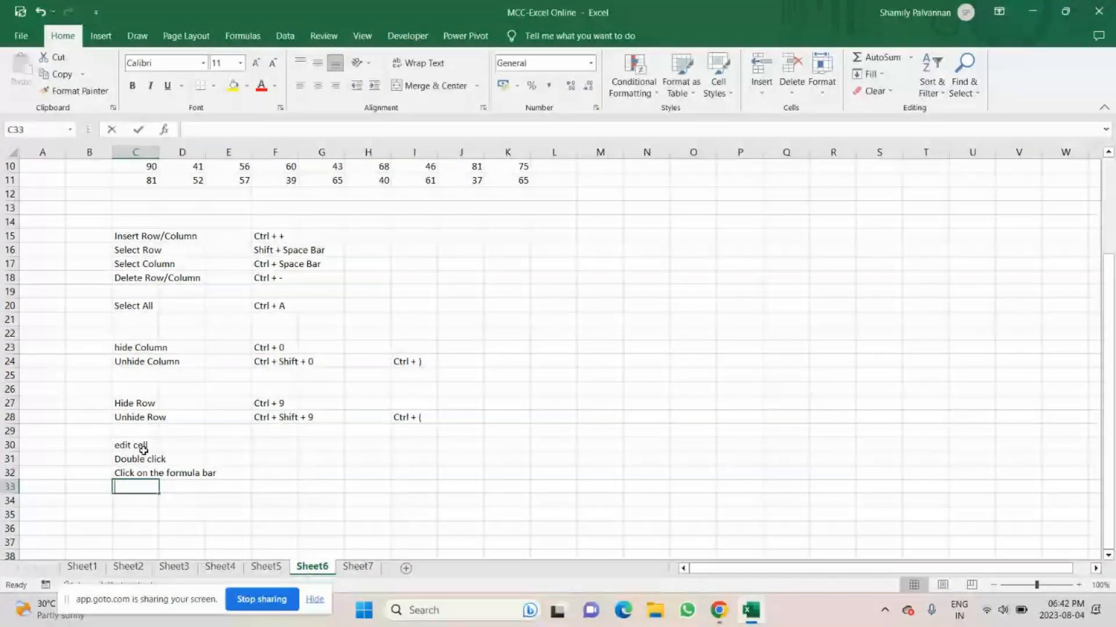
pyautogui.write('F2')
pyautogui.click(144, 450)
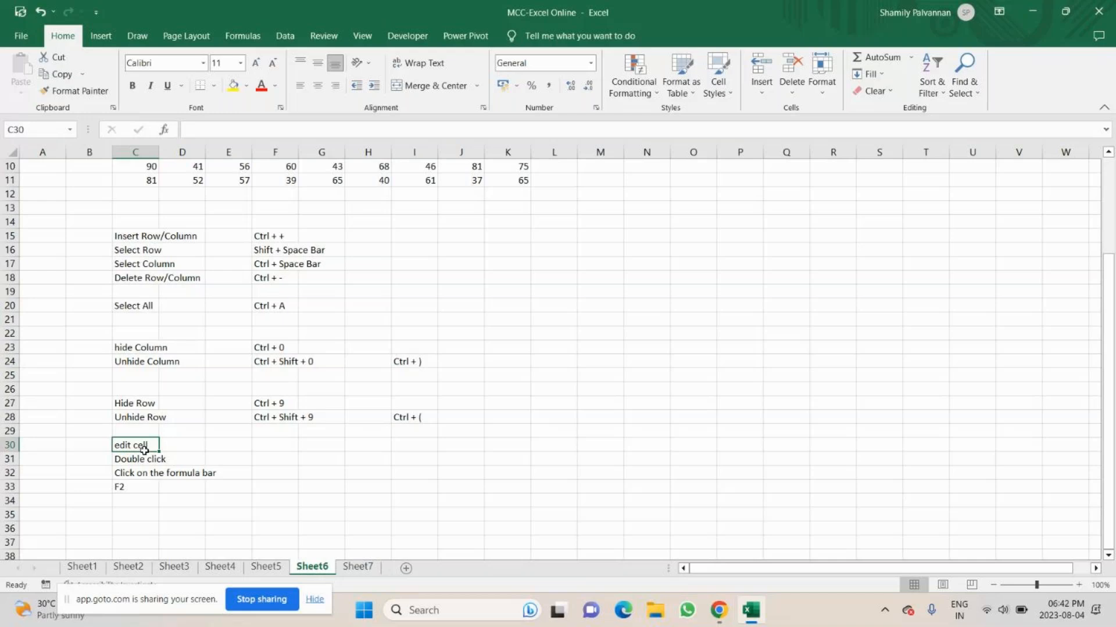
# Mute the microphone in the GoTo meeting window, return to the Excel workbook and fill cell C30 with yellow.
pyautogui.click(719, 610)
pyautogui.click(470, 562)
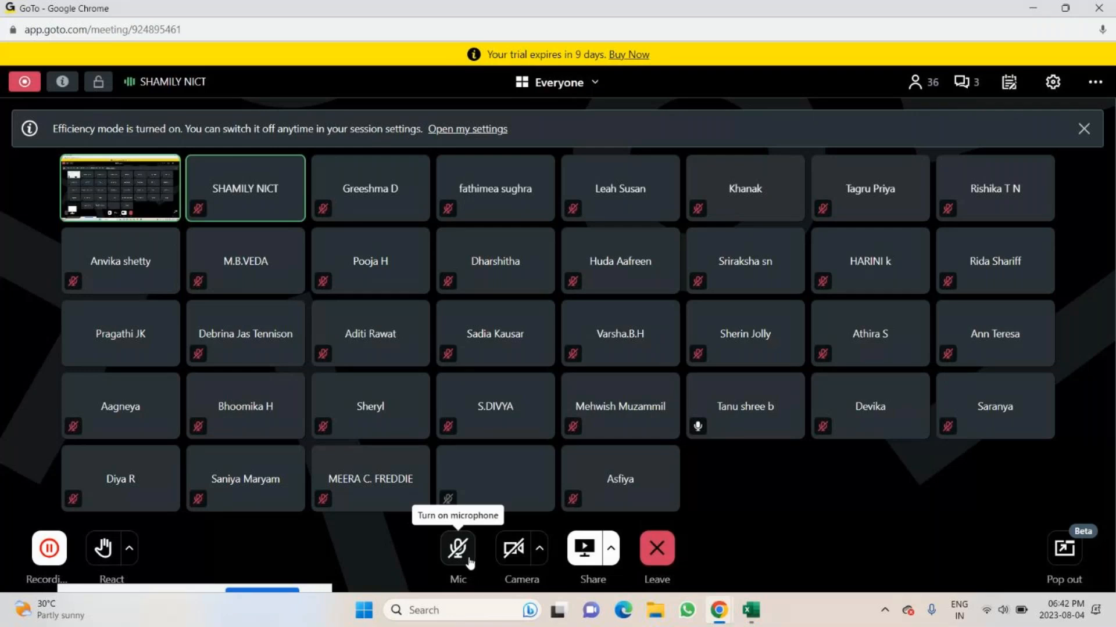
pyautogui.hotkey('alt', 'Tab')
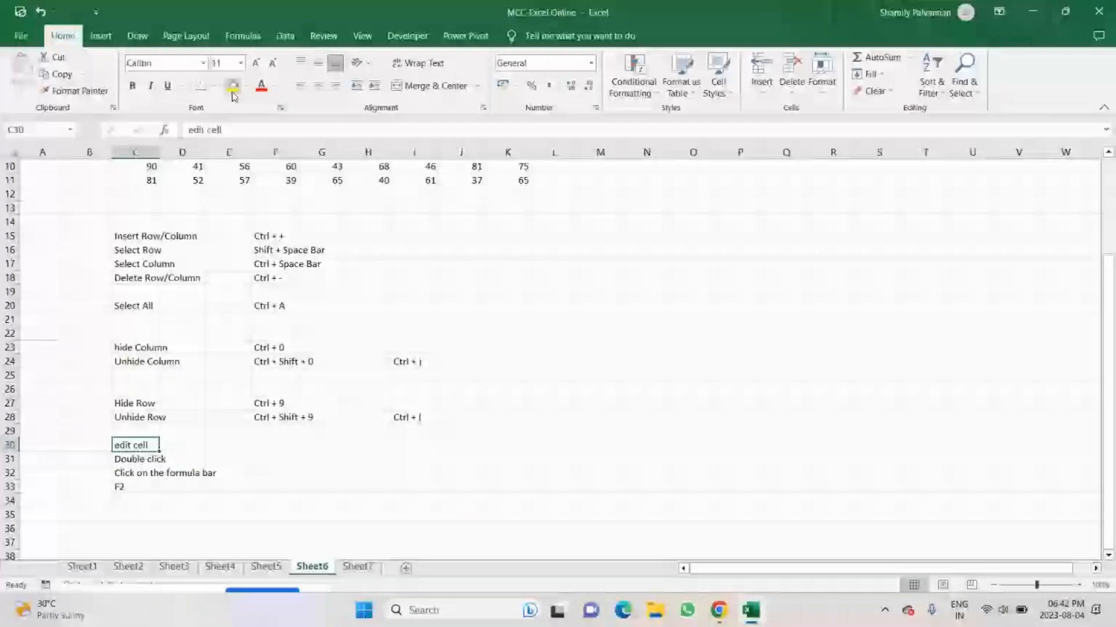
pyautogui.click(751, 610)
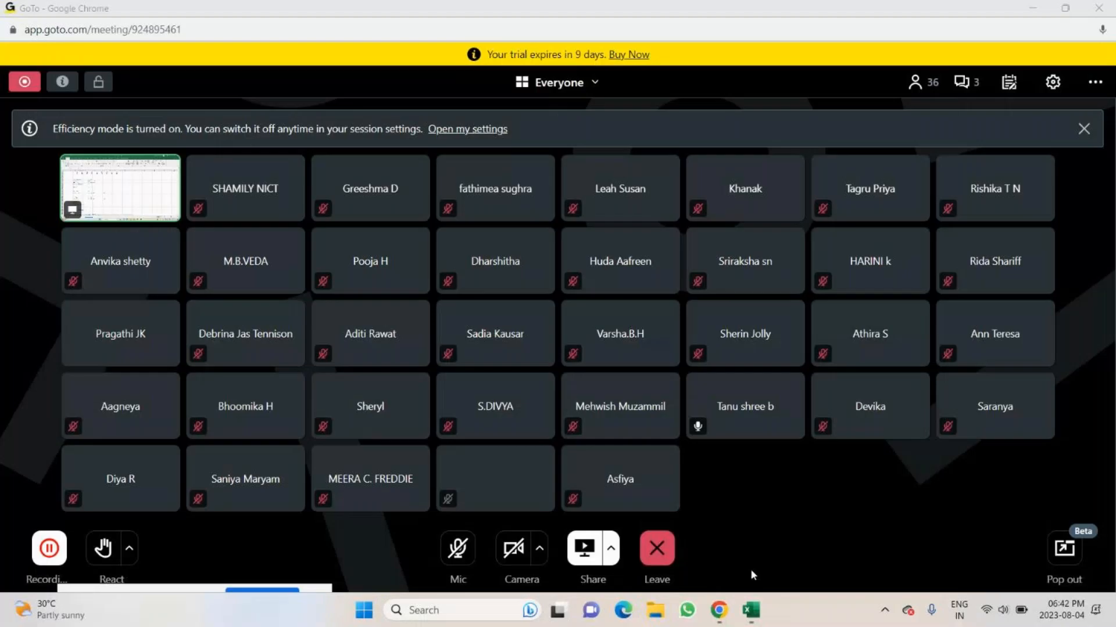
pyautogui.hotkey('alt', 'Tab')
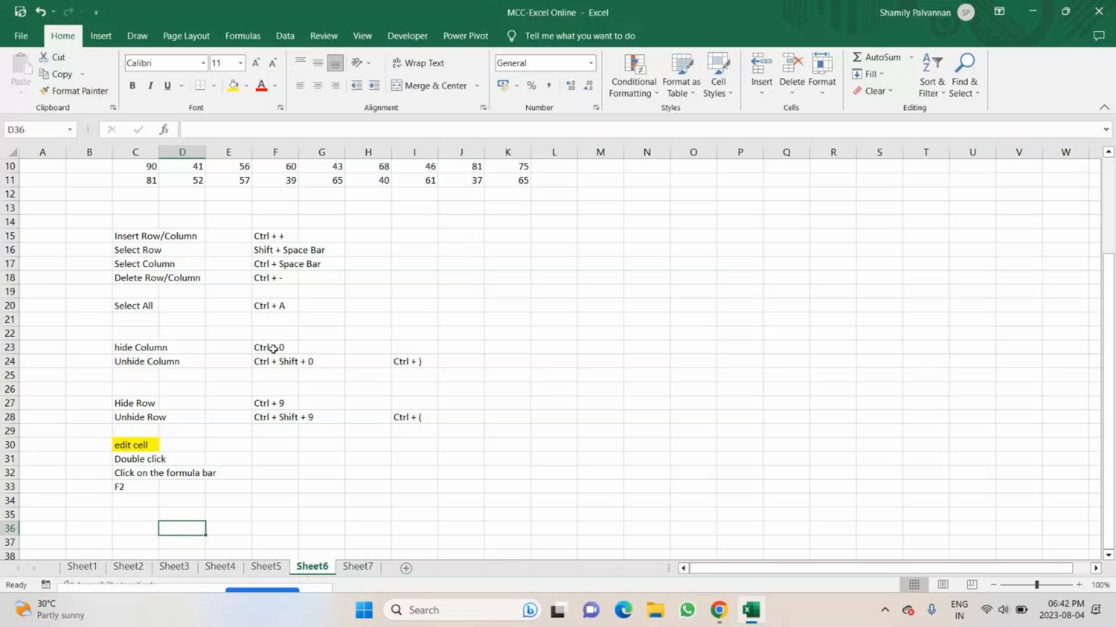
# Hide Sheet6 and unhide it again.
pyautogui.moveTo(879, 417); pyautogui.dragTo(879, 403)
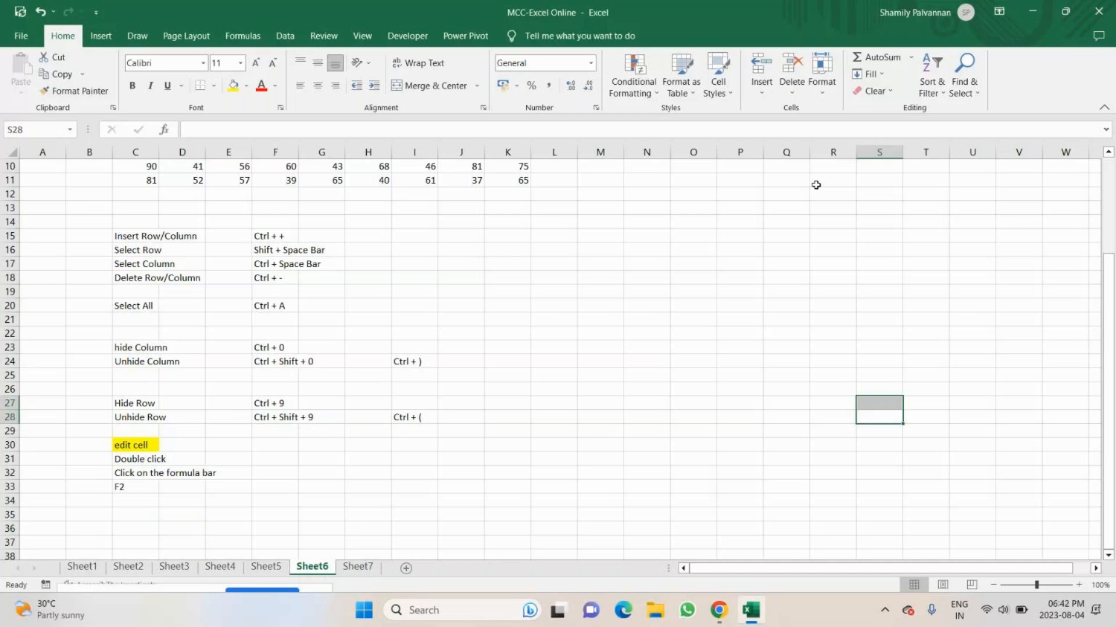
pyautogui.click(835, 100)
pyautogui.moveTo(860, 235)
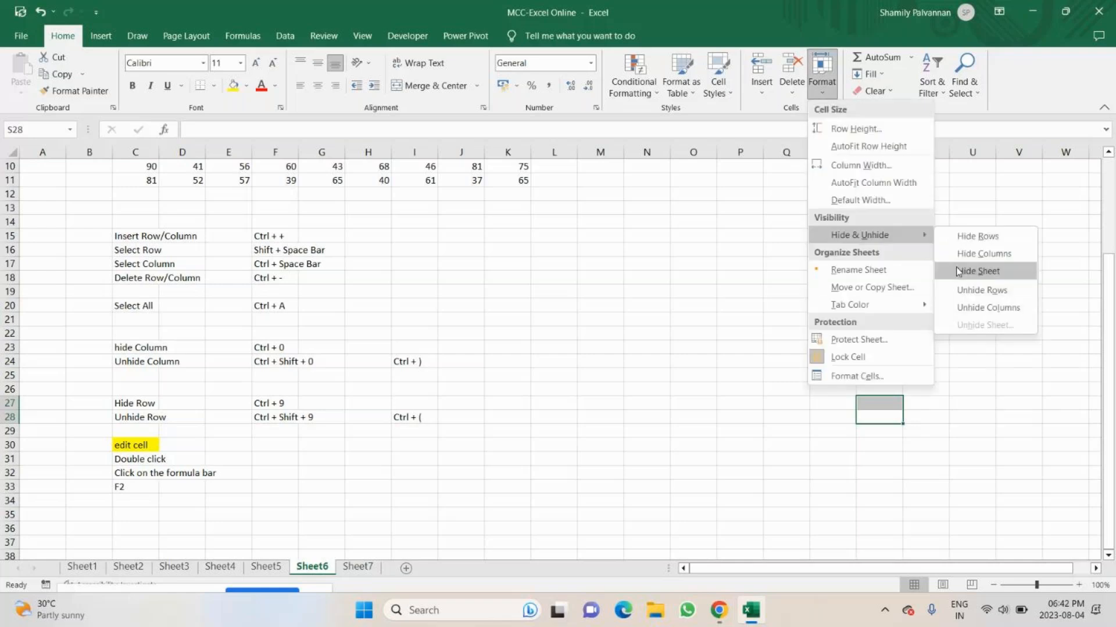
pyautogui.rightClick(314, 566)
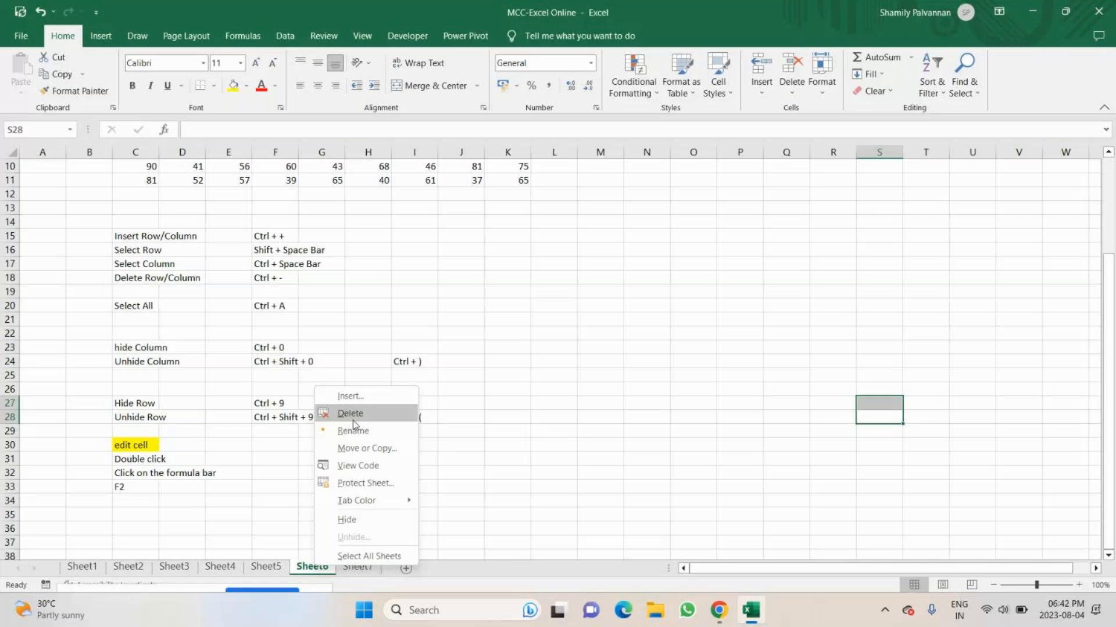
pyautogui.click(352, 415)
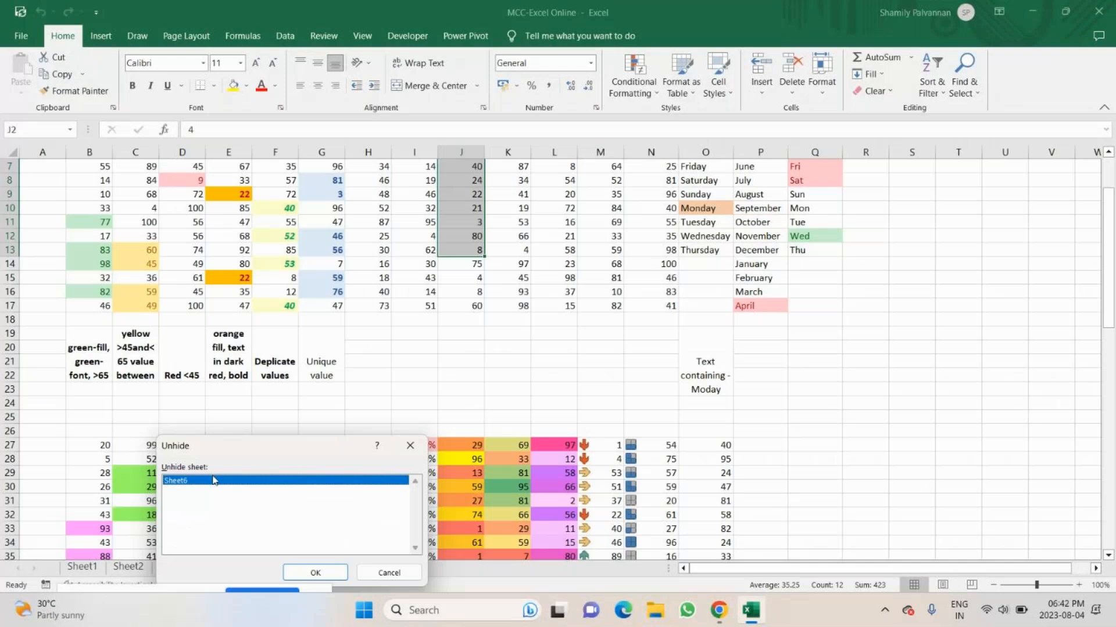
pyautogui.click(316, 573)
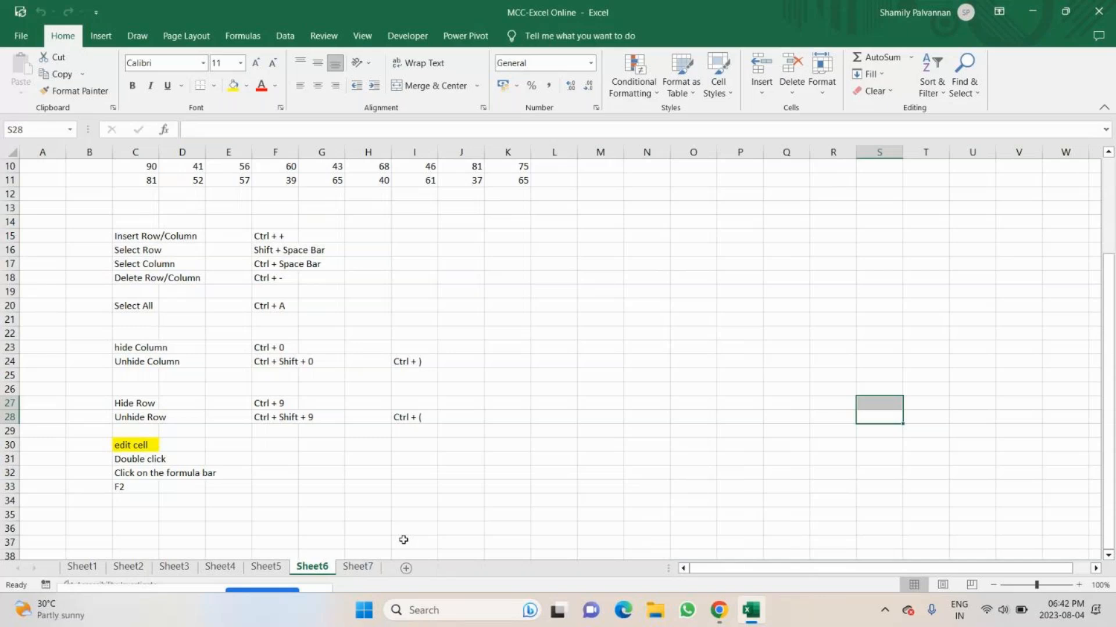
# Check the GoTo meeting window in Chrome and return to the MCC-Excel Online workbook.
pyautogui.click(133, 526)
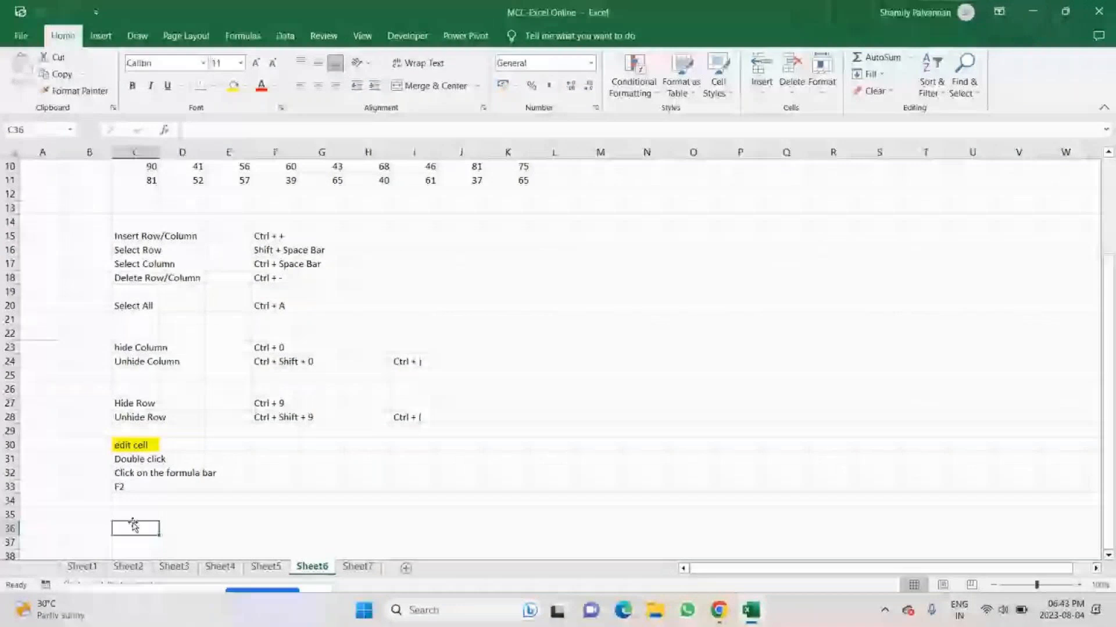
pyautogui.moveTo(721, 611)
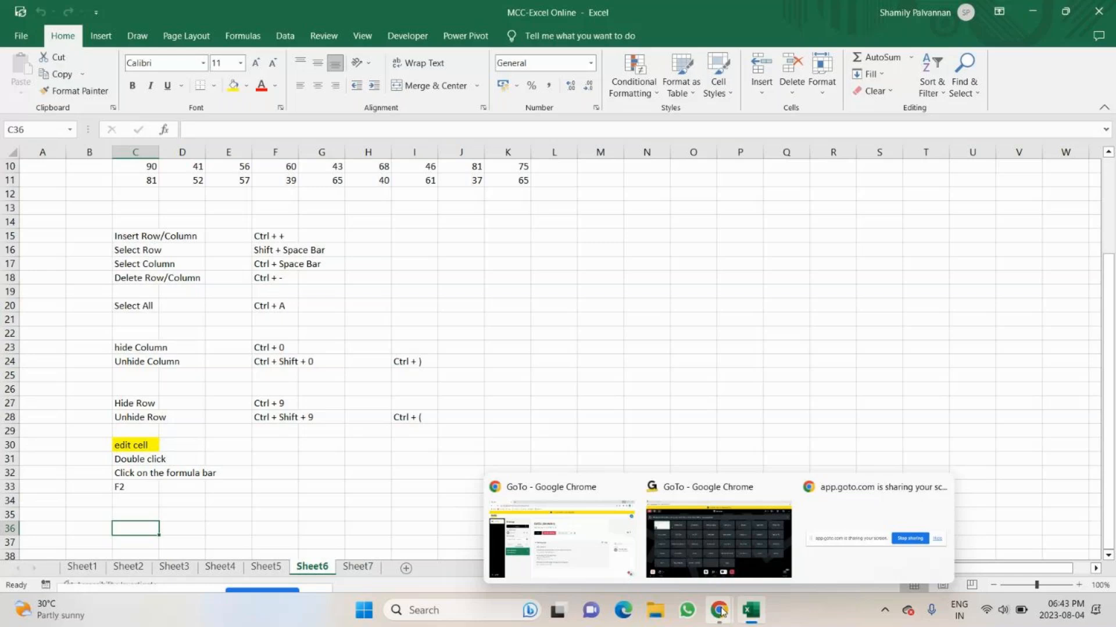
pyautogui.click(719, 540)
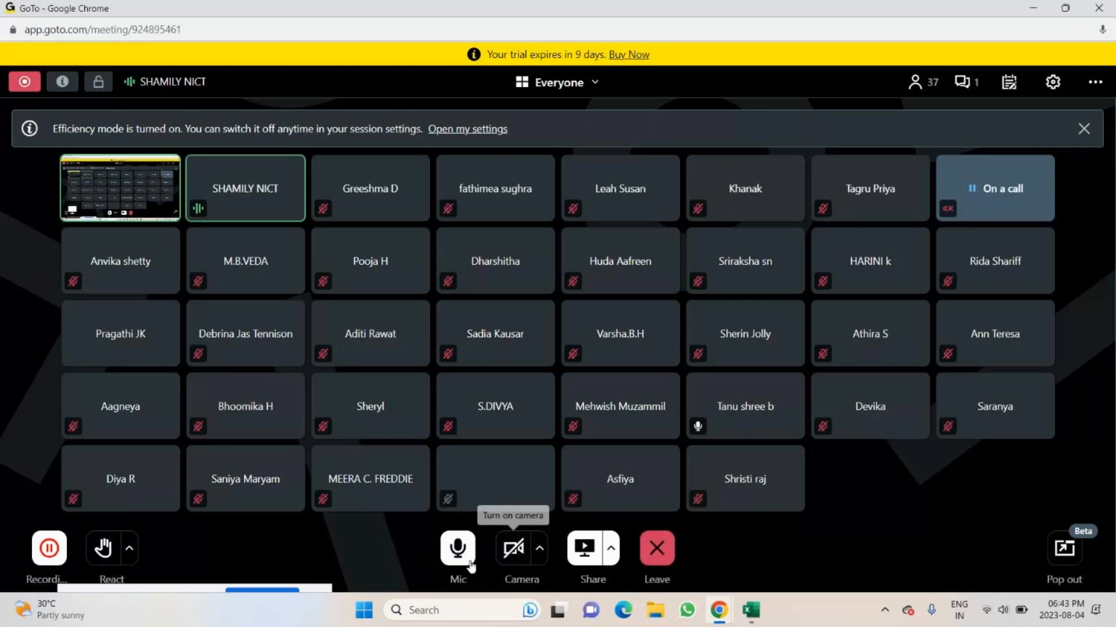
pyautogui.click(719, 610)
# Rename Sheet6 as "format 1".
pyautogui.click(819, 88)
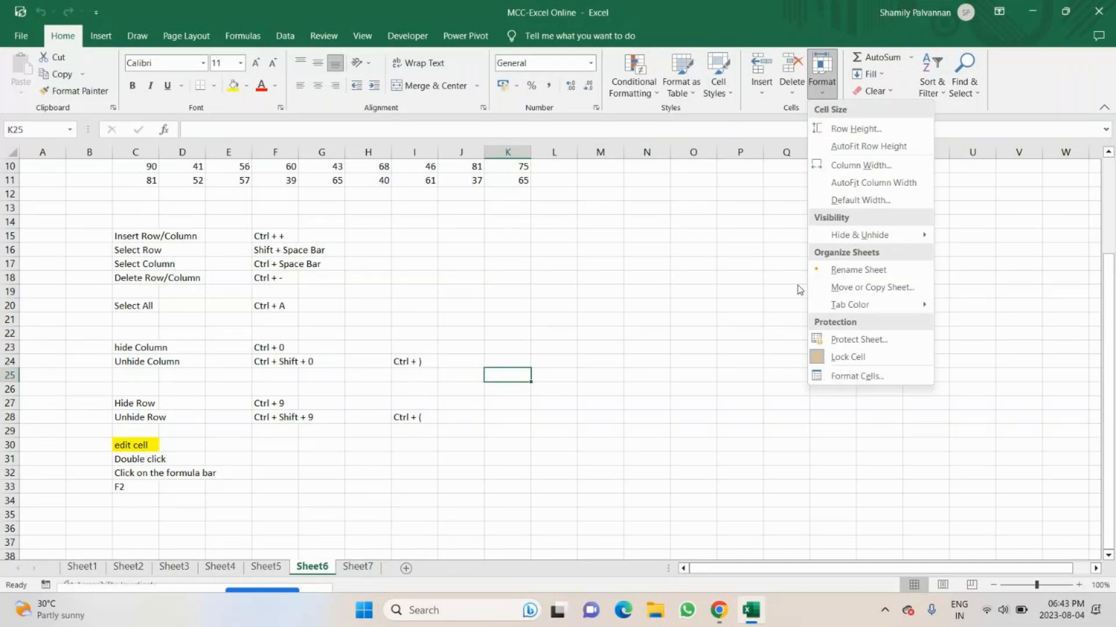
pyautogui.click(858, 270)
pyautogui.press('BackSpace')
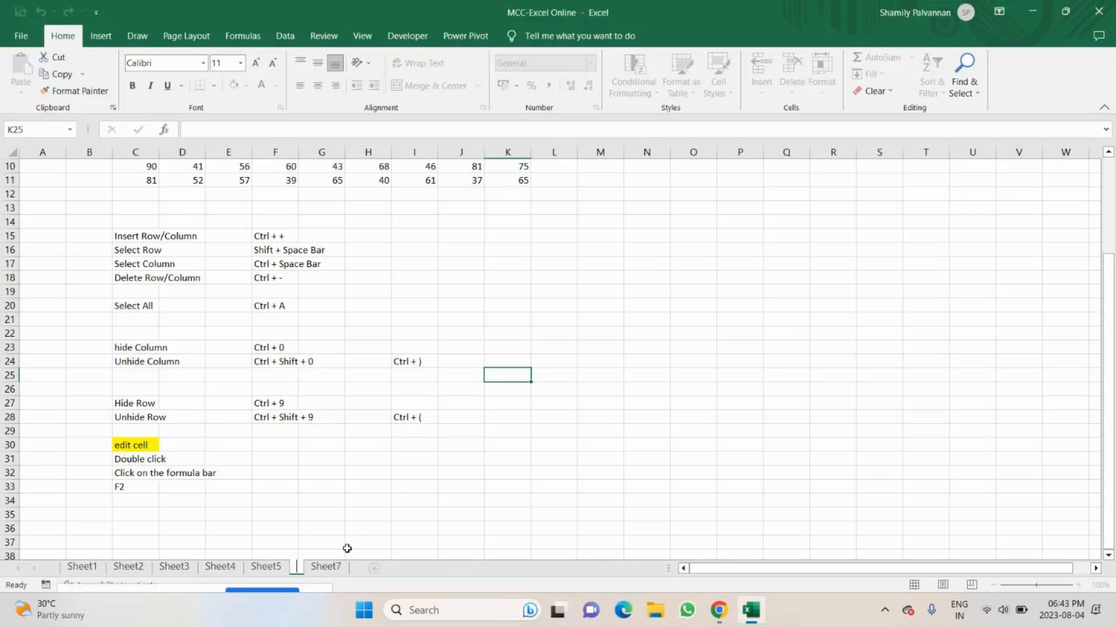
pyautogui.write('format 1')
pyautogui.press('Return')
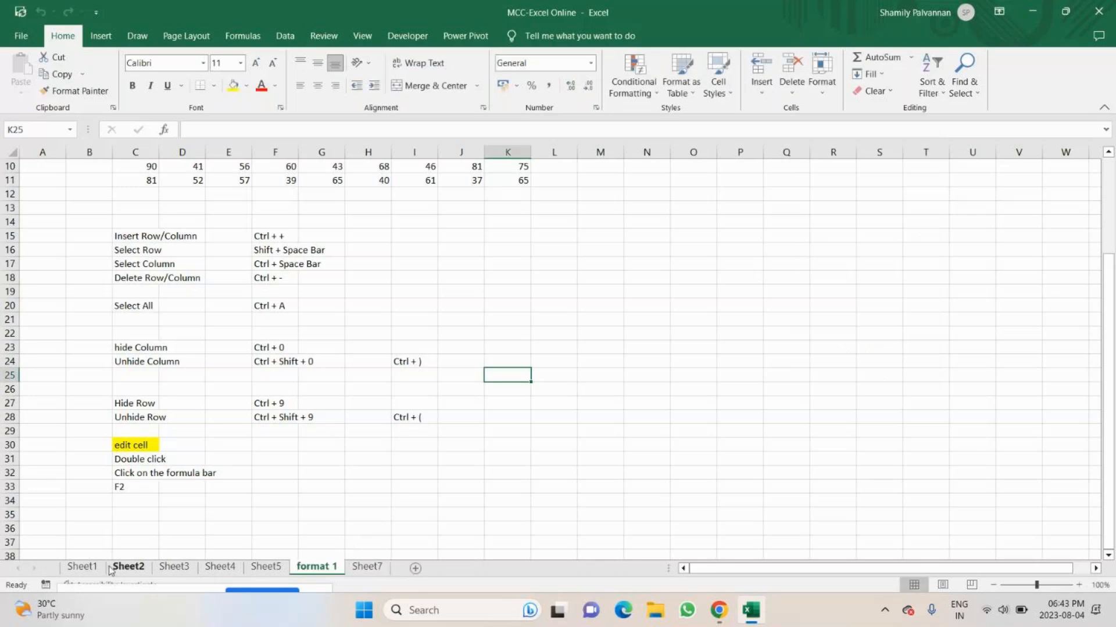
# Rename Sheet5 as "CF-1".
pyautogui.click(266, 567)
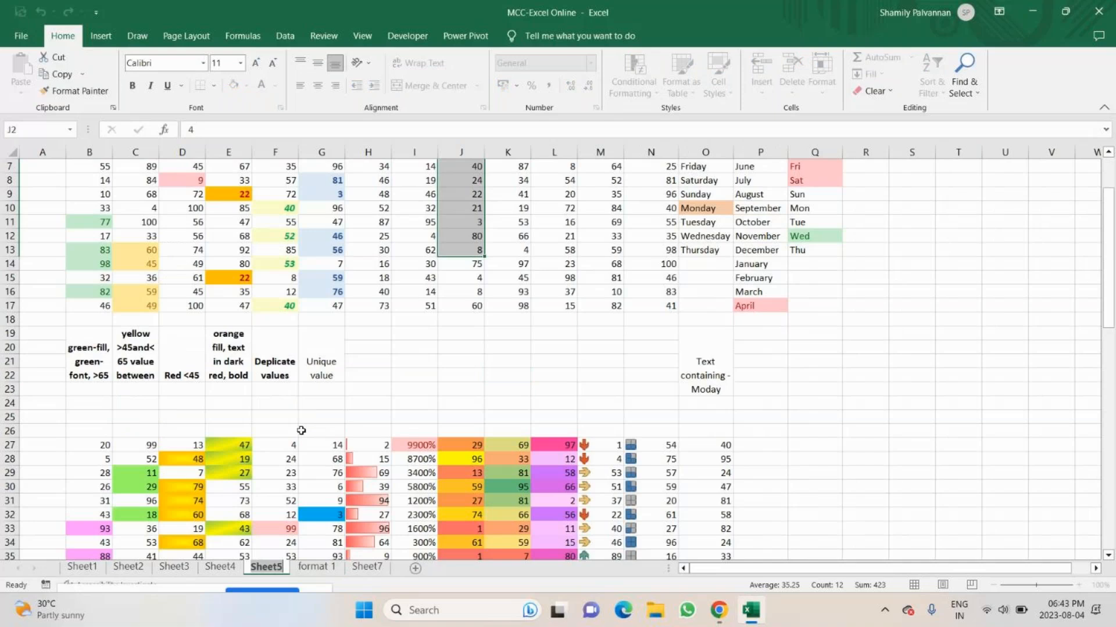
pyautogui.write('CF')
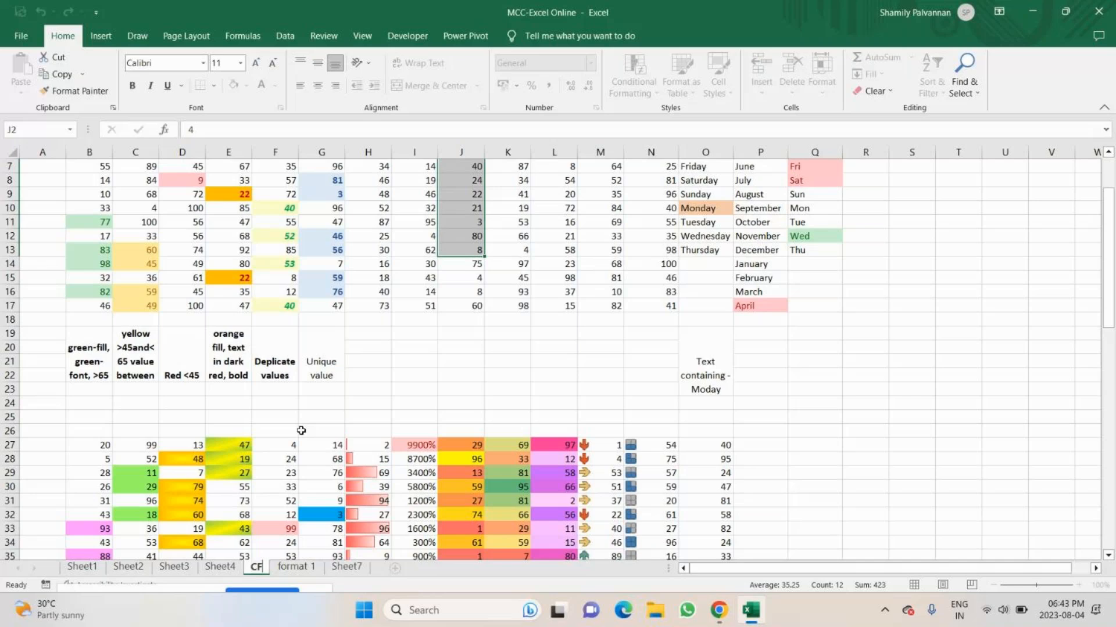
pyautogui.press('Return')
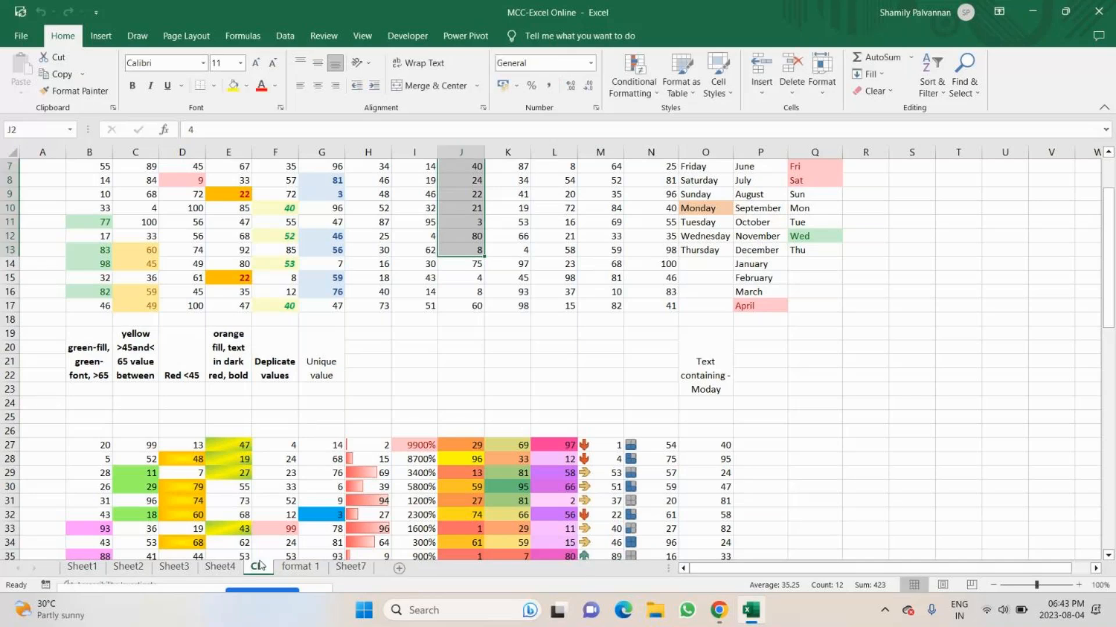
pyautogui.doubleClick(260, 565)
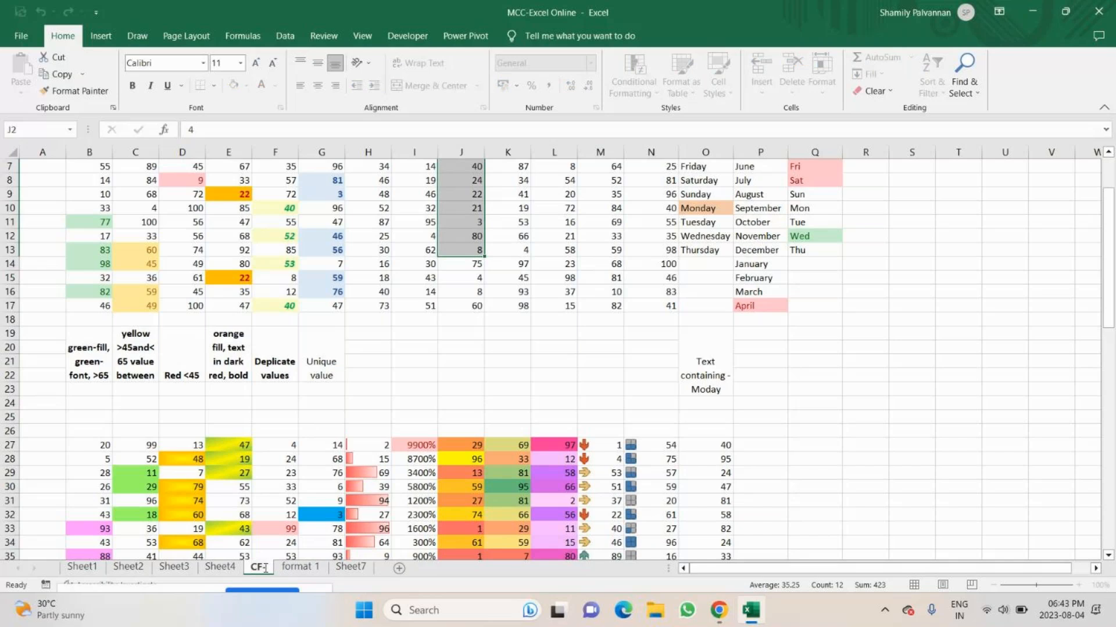
pyautogui.write('1')
pyautogui.press('Return')
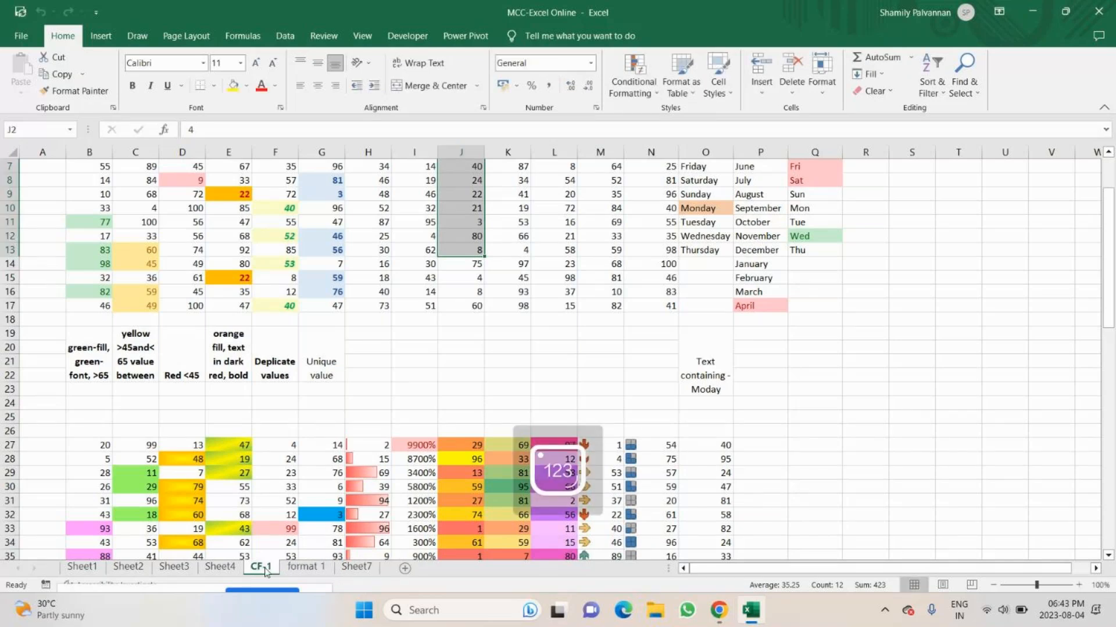
pyautogui.click(899, 455)
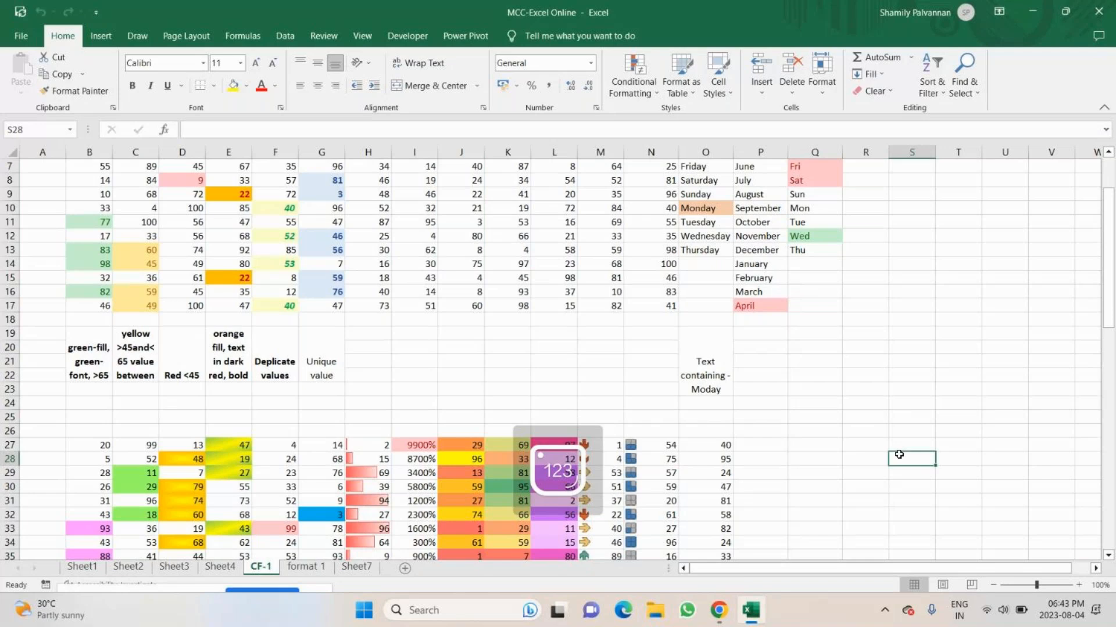
# Colour the "format 1" sheet tab pink and the "CF-1" sheet tab black.
pyautogui.hotkey('ctrl', 'pagedown')
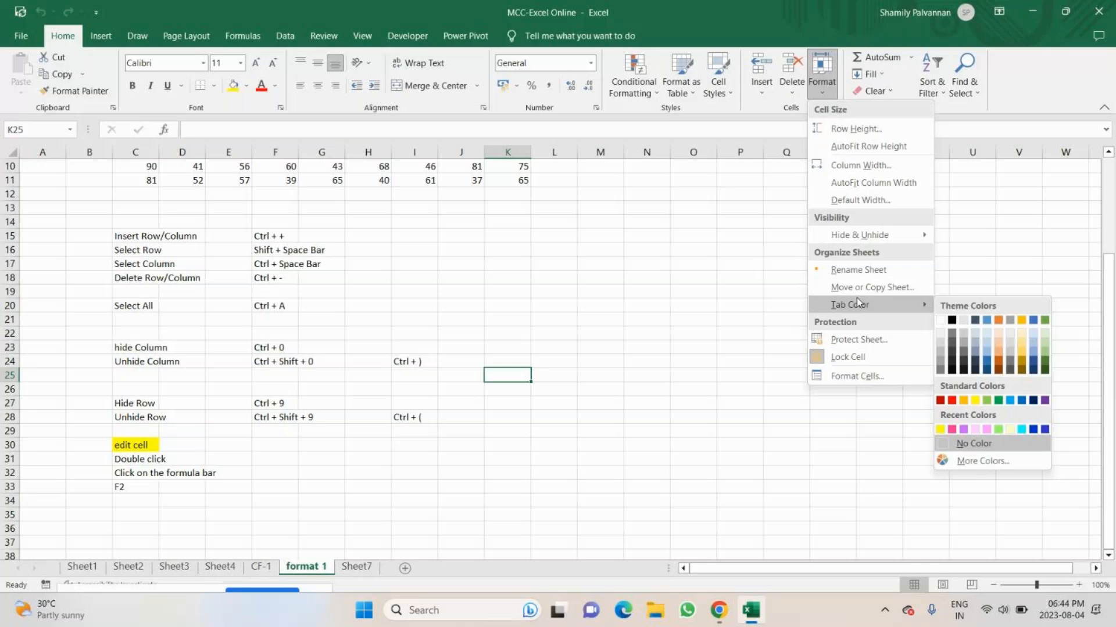
pyautogui.click(367, 500)
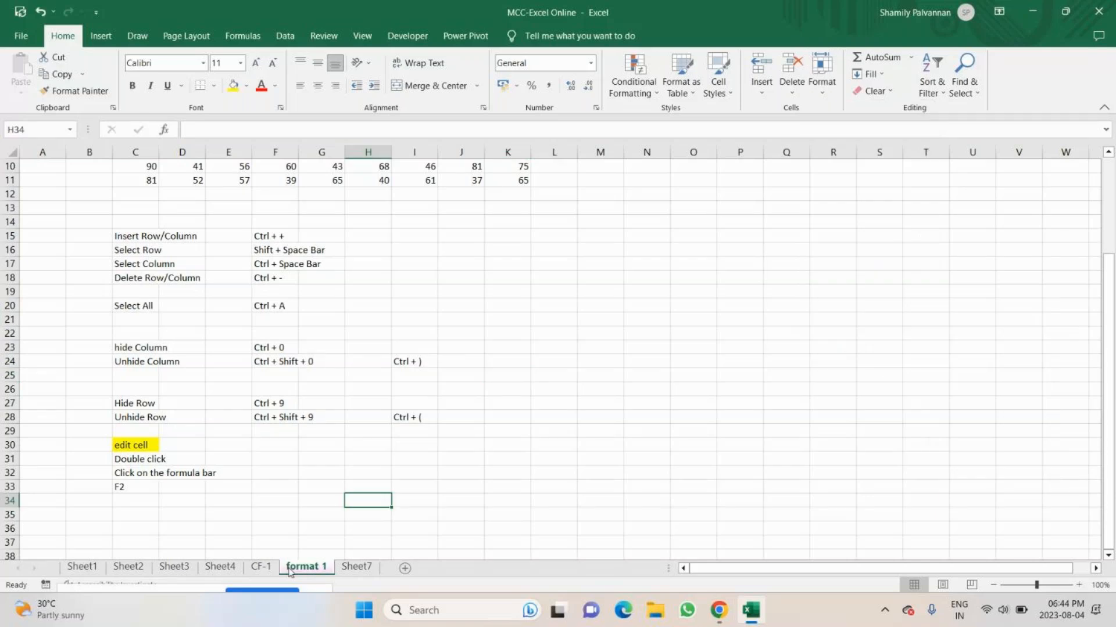
pyautogui.hotkey('ctrl', 'pageup')
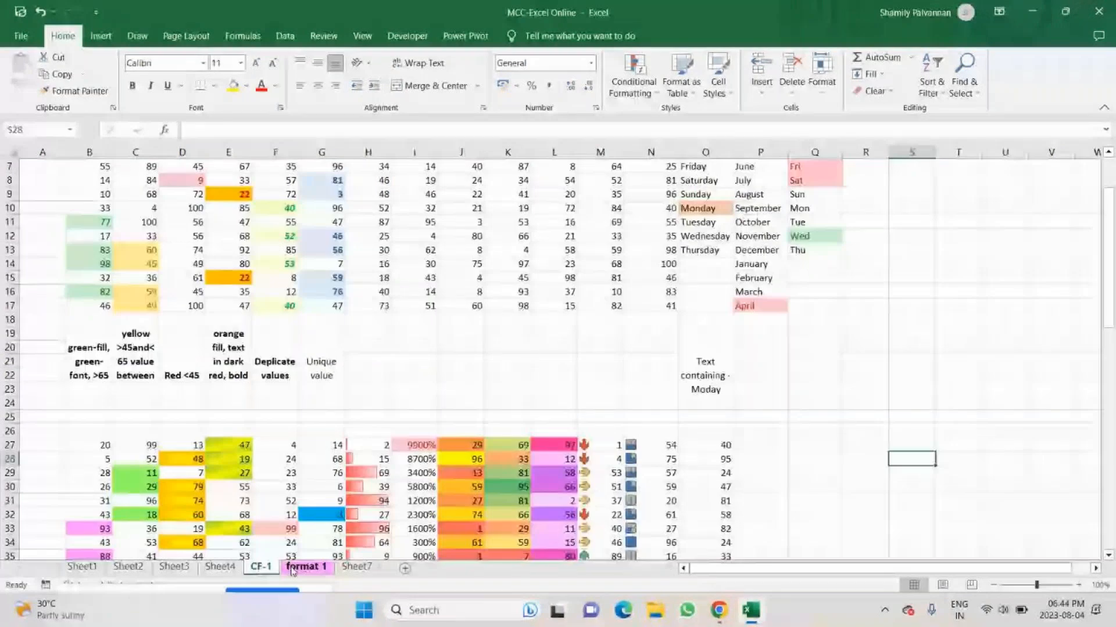
pyautogui.click(822, 73)
pyautogui.moveTo(853, 307)
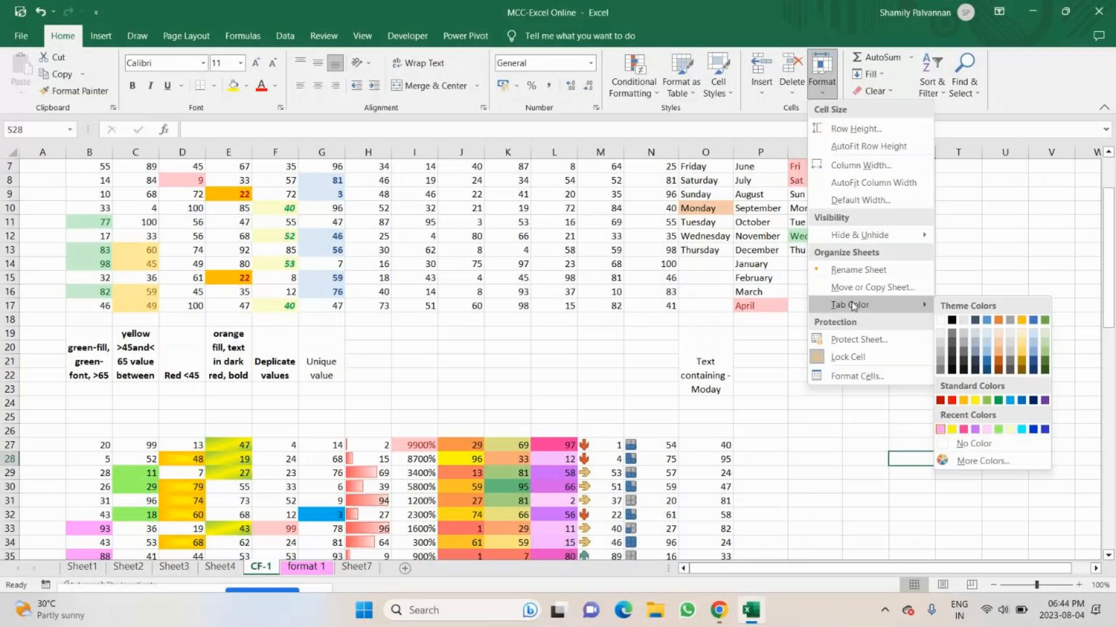
# Add a new worksheet after Sheet7 and select the range B2:L21 on it.
pyautogui.click(356, 568)
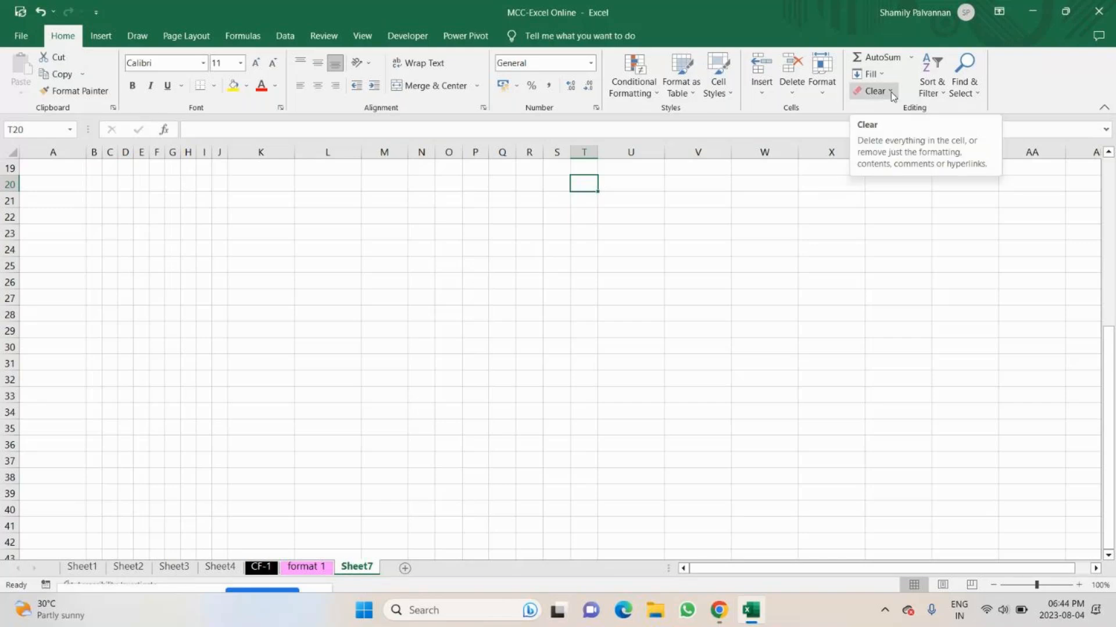
pyautogui.click(833, 97)
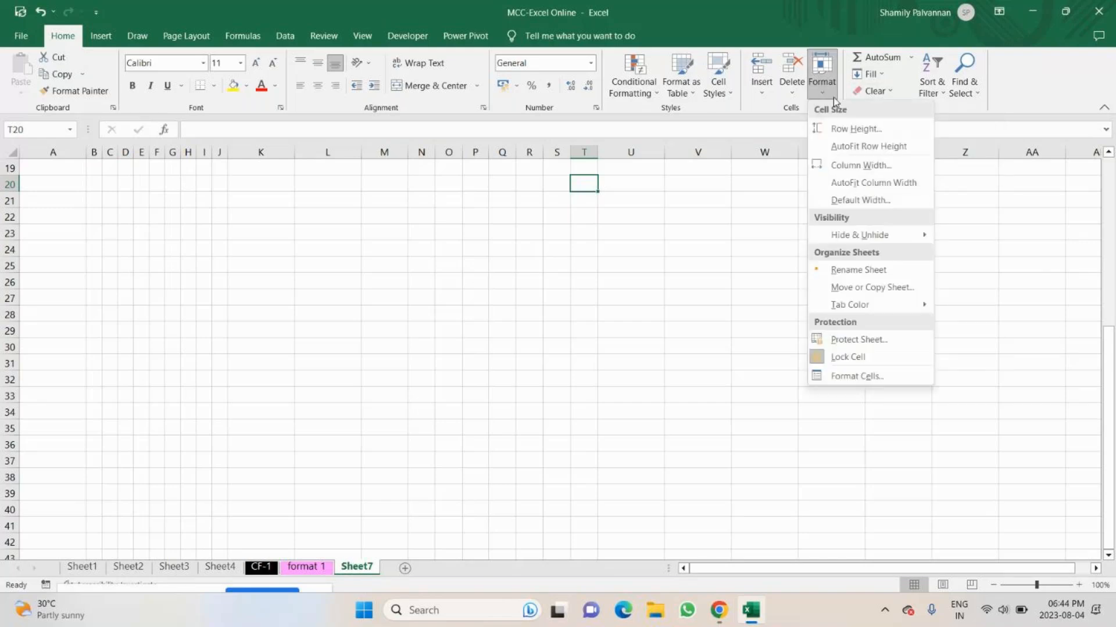
pyautogui.click(833, 97)
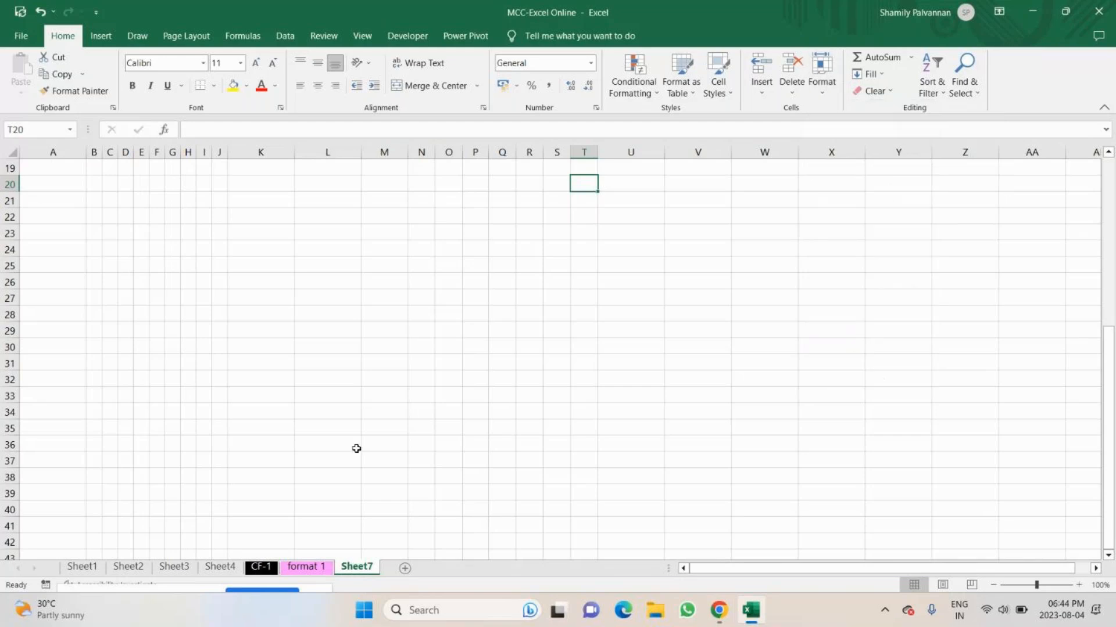
pyautogui.scroll(6, 356, 448)
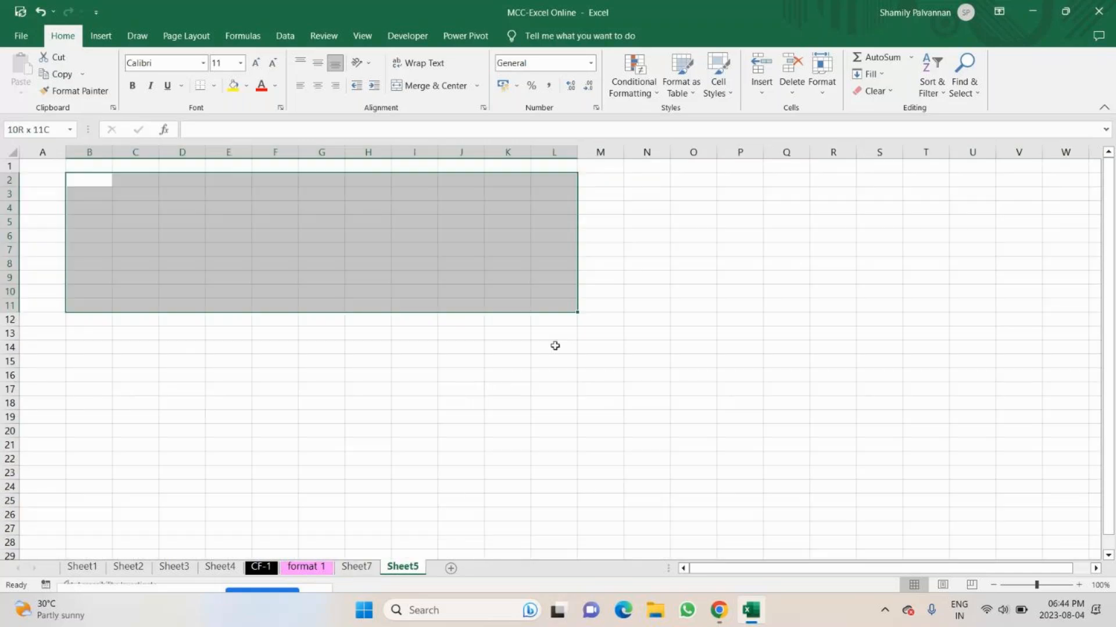
pyautogui.moveTo(555, 346); pyautogui.dragTo(555, 447)
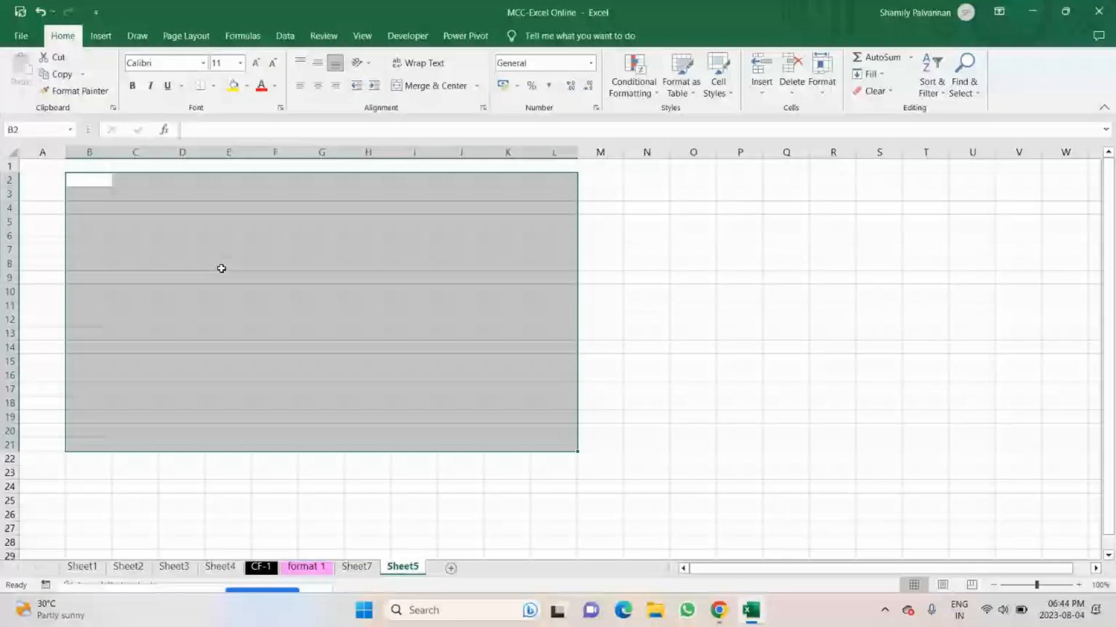
# Switch from the GoTo meeting to the desktop, open the MCC Excel Attedance workbook and hide its Reg. No. column.
pyautogui.hotkey('alt', 'Tab')
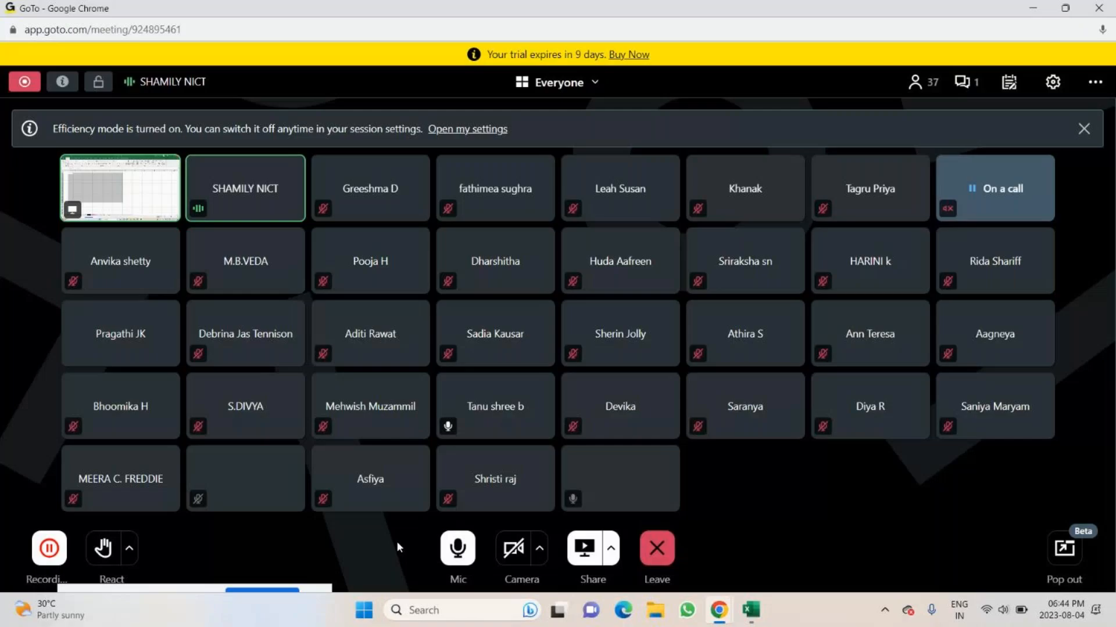
pyautogui.press('super+d')
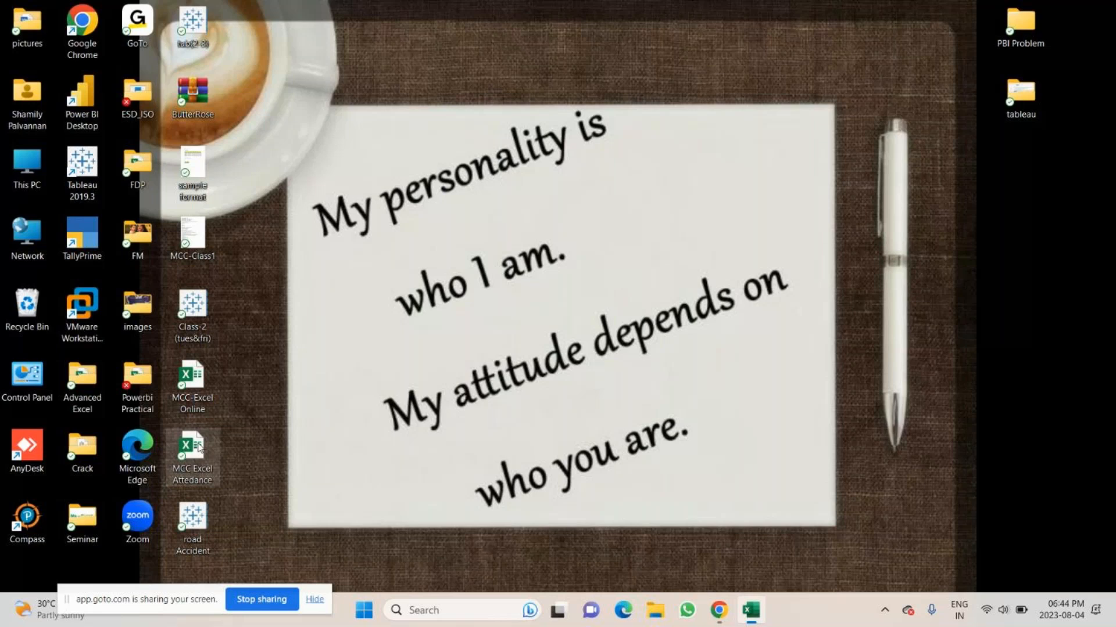
pyautogui.doubleClick(195, 450)
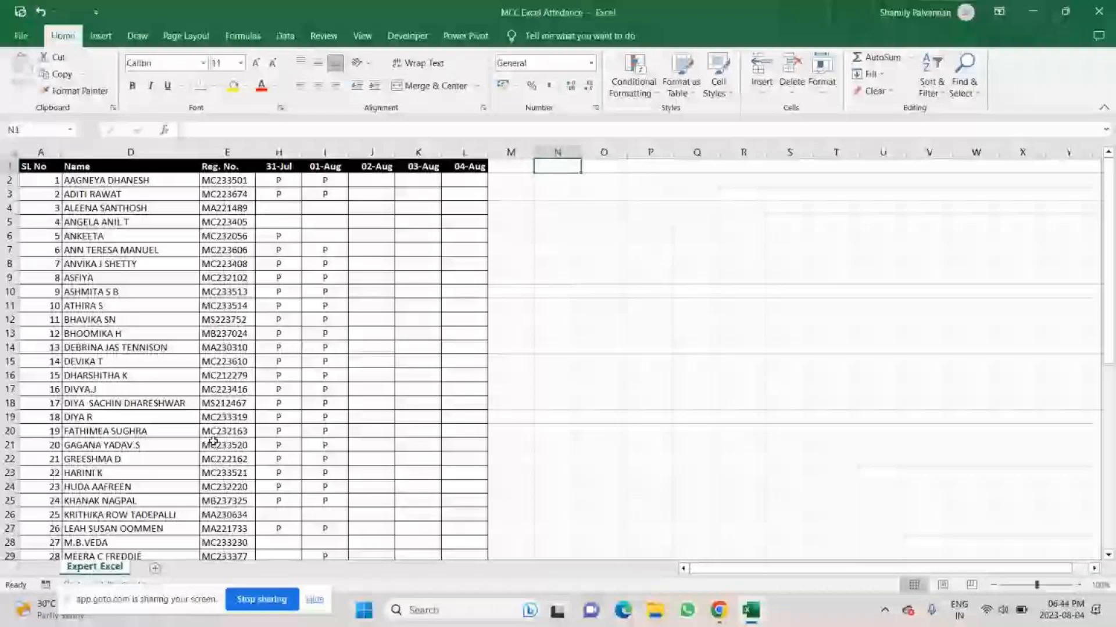
pyautogui.rightClick(230, 152)
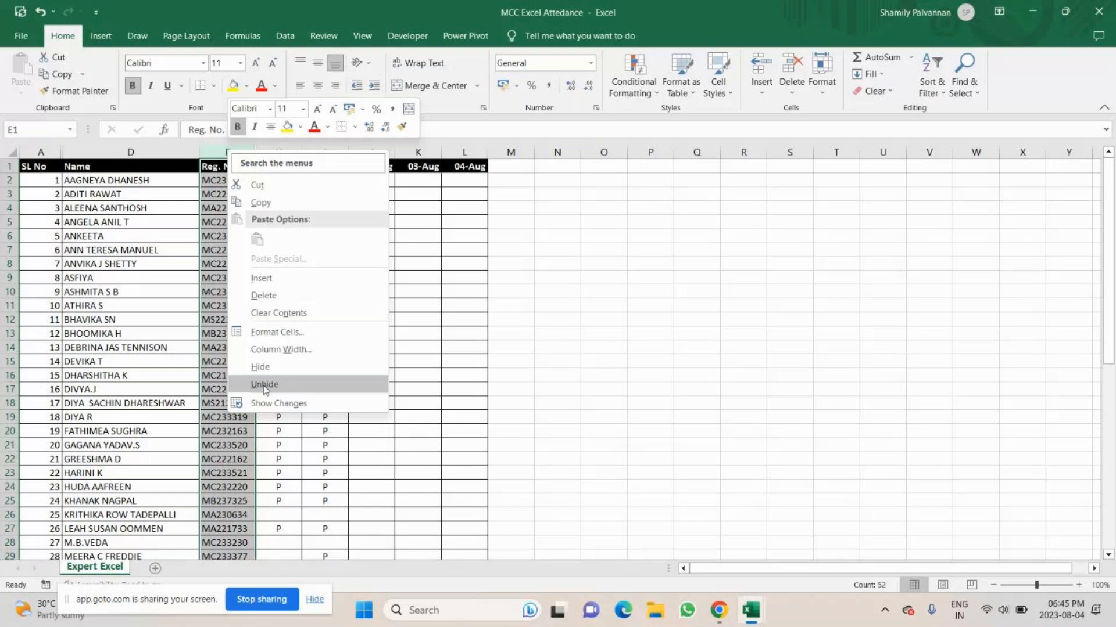
pyautogui.click(264, 384)
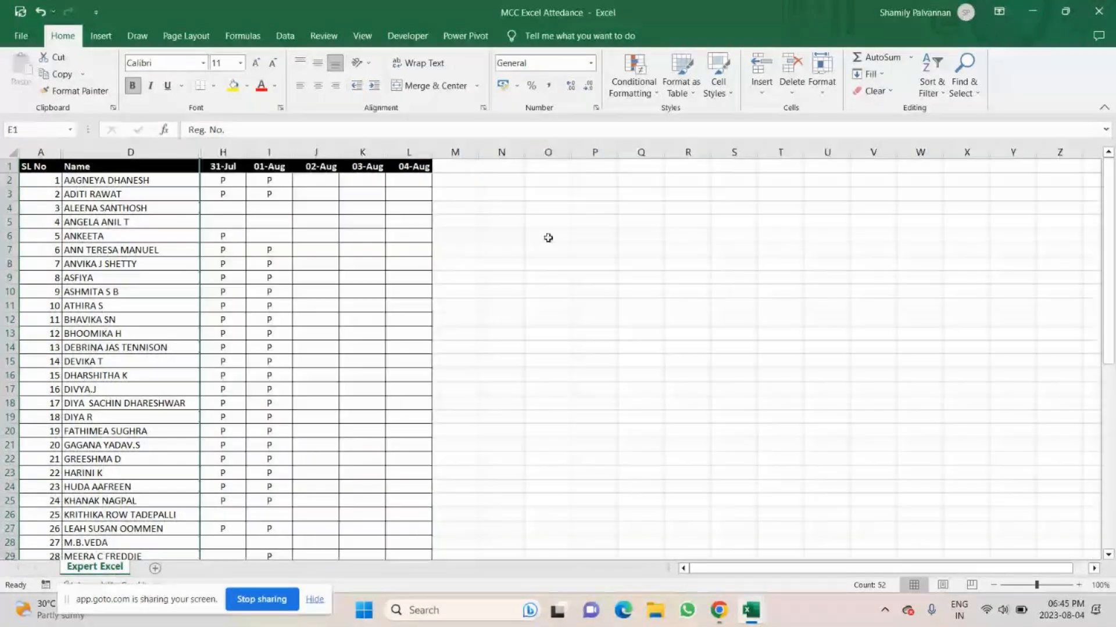
# Create two copies of the Expert Excel attendance sheet, placing them at the end of the same workbook.
pyautogui.rightClick(79, 573)
pyautogui.click(140, 459)
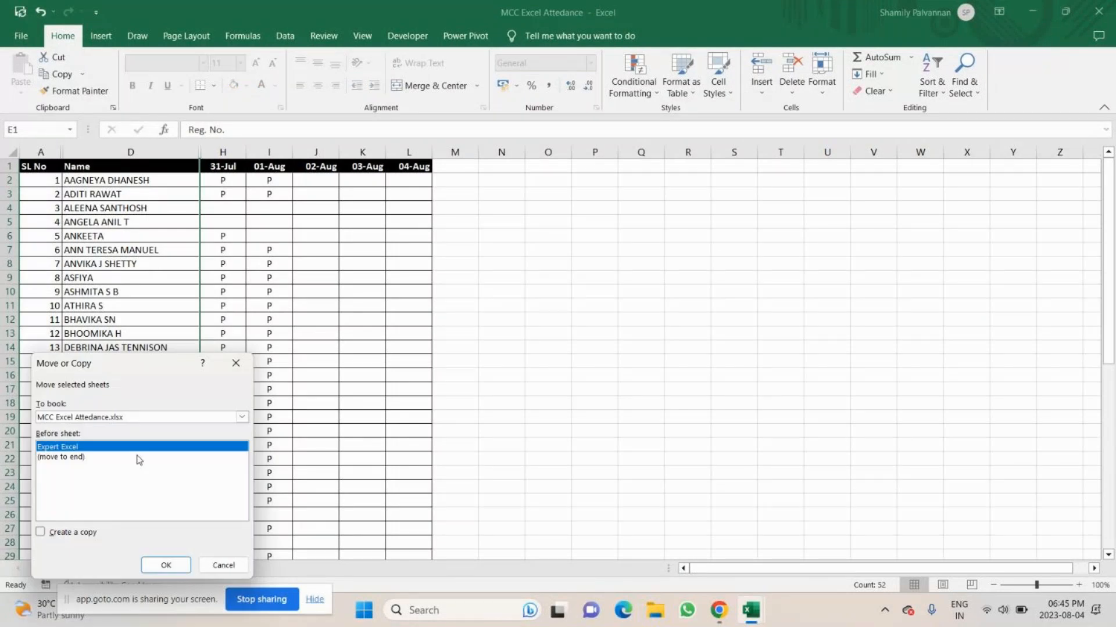
pyautogui.click(173, 566)
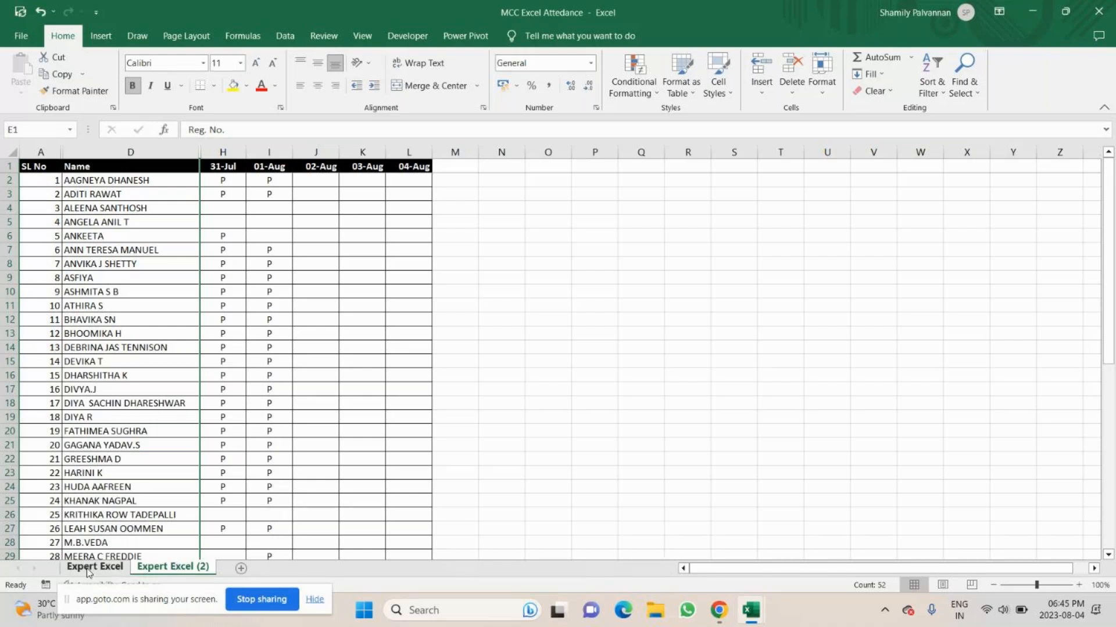
pyautogui.click(161, 568)
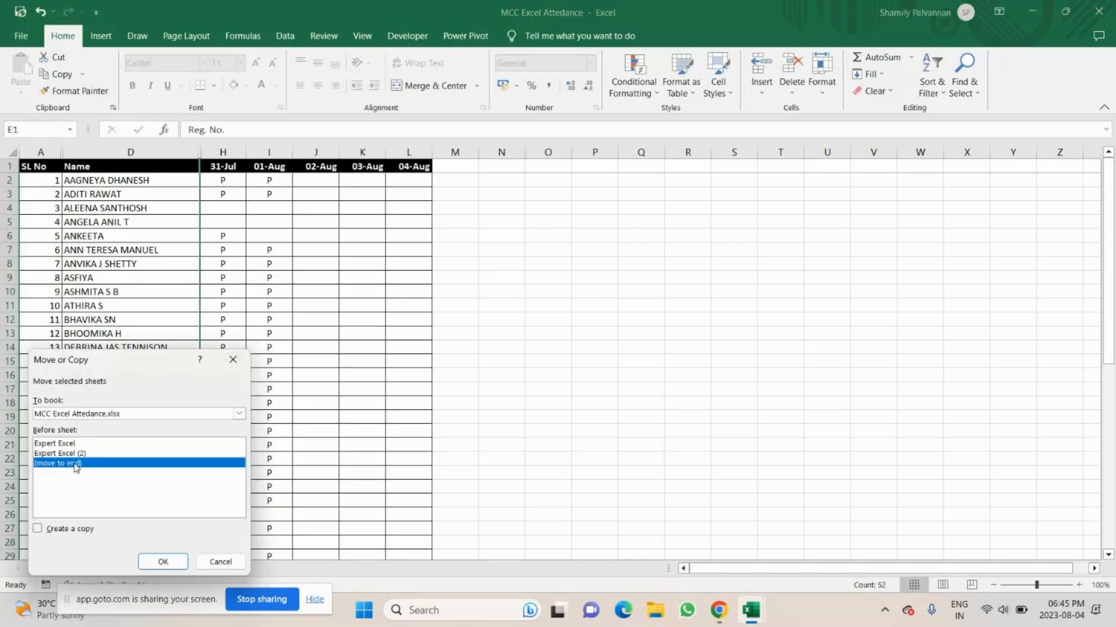
pyautogui.click(37, 528)
pyautogui.click(162, 562)
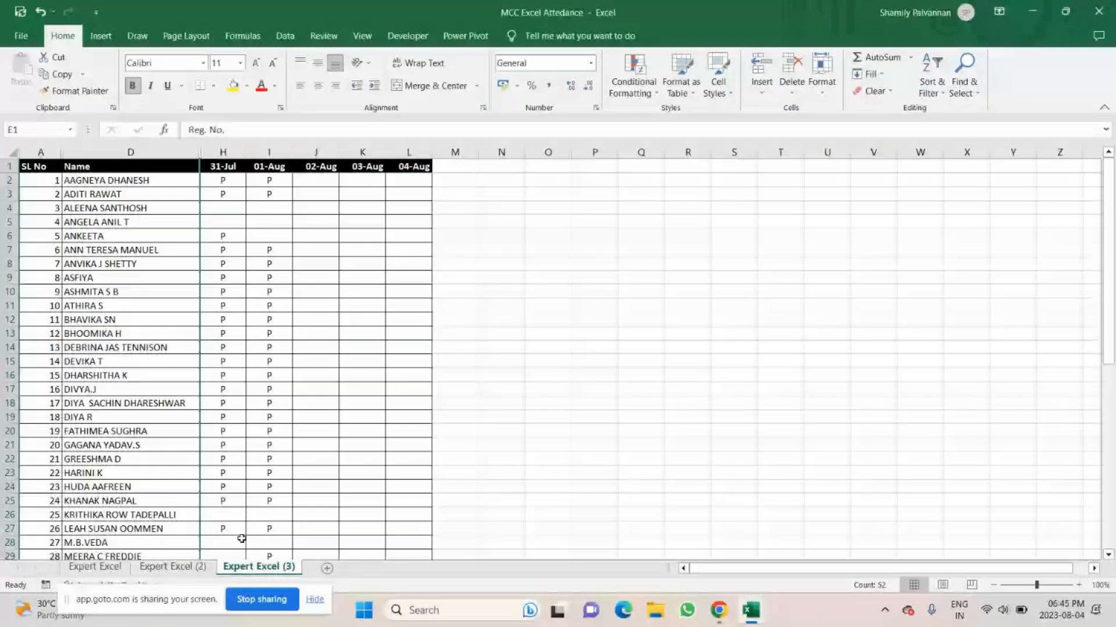
# Select H2:J27 on the last sheet copy and close the MCC Excel Attedance workbook without saving the changes.
pyautogui.moveTo(223, 180); pyautogui.dragTo(346, 454)
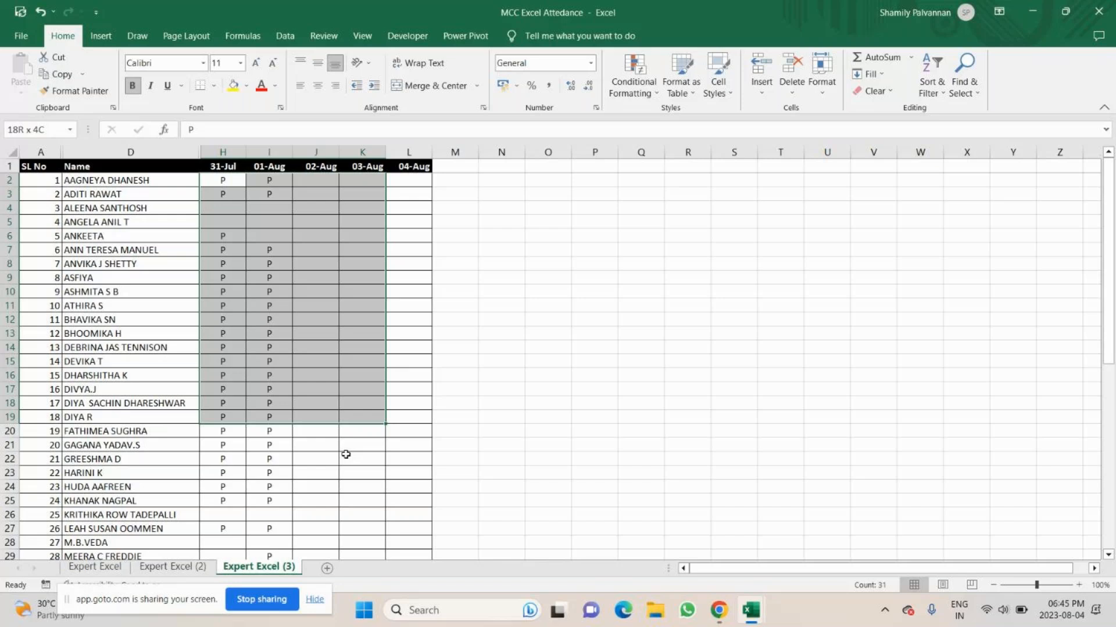
pyautogui.moveTo(346, 455); pyautogui.dragTo(316, 529)
pyautogui.click(1098, 12)
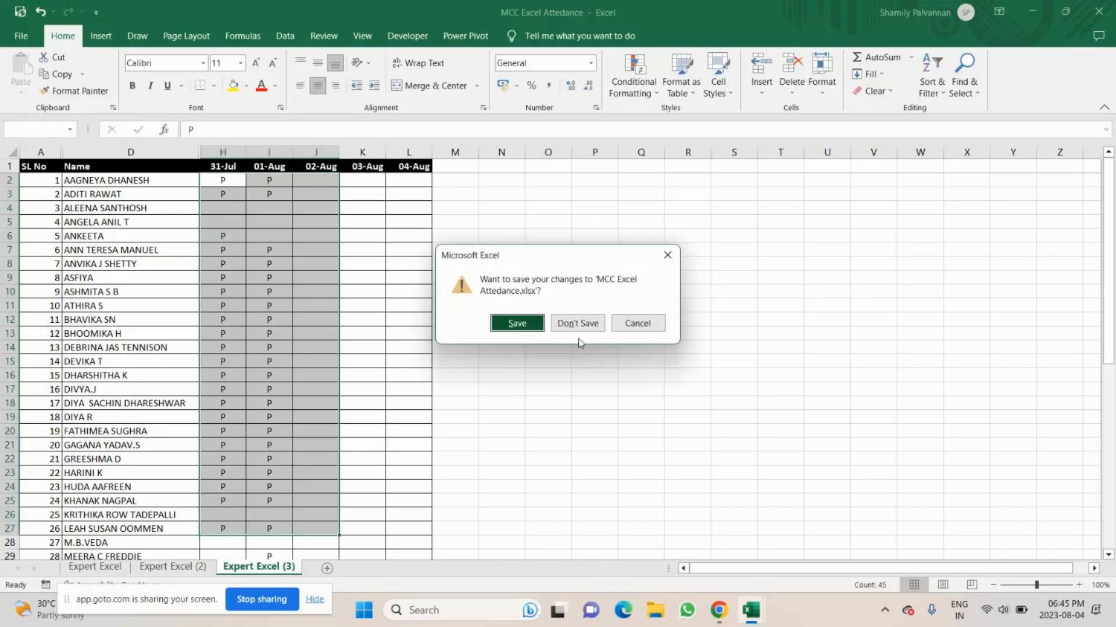
pyautogui.click(578, 326)
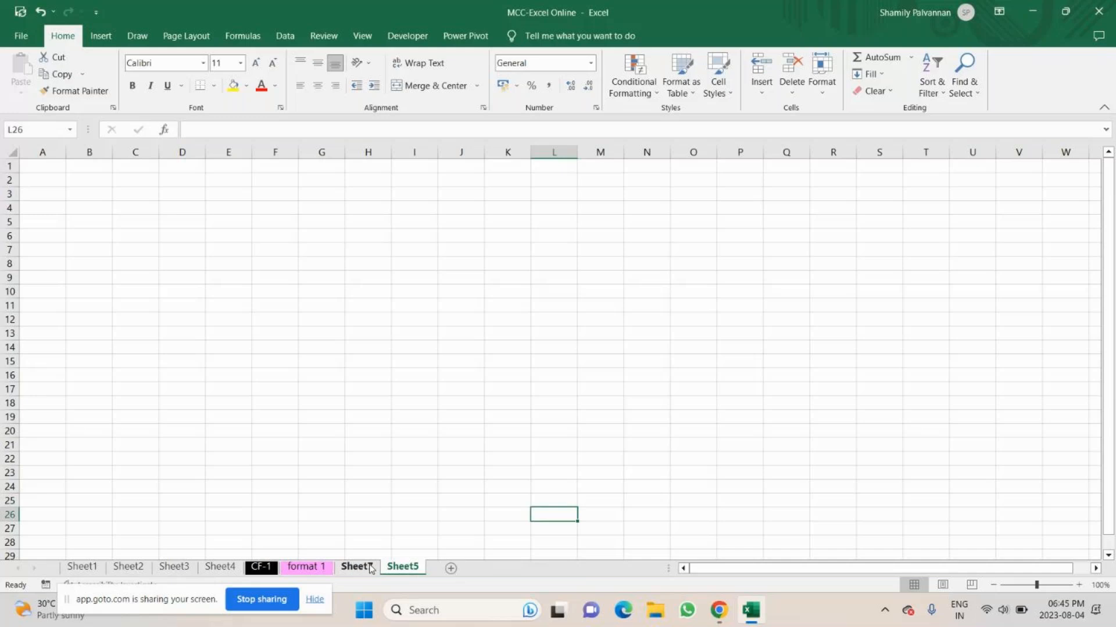
# Create a copy of the format 1 sheet at the end of the same workbook.
pyautogui.click(297, 567)
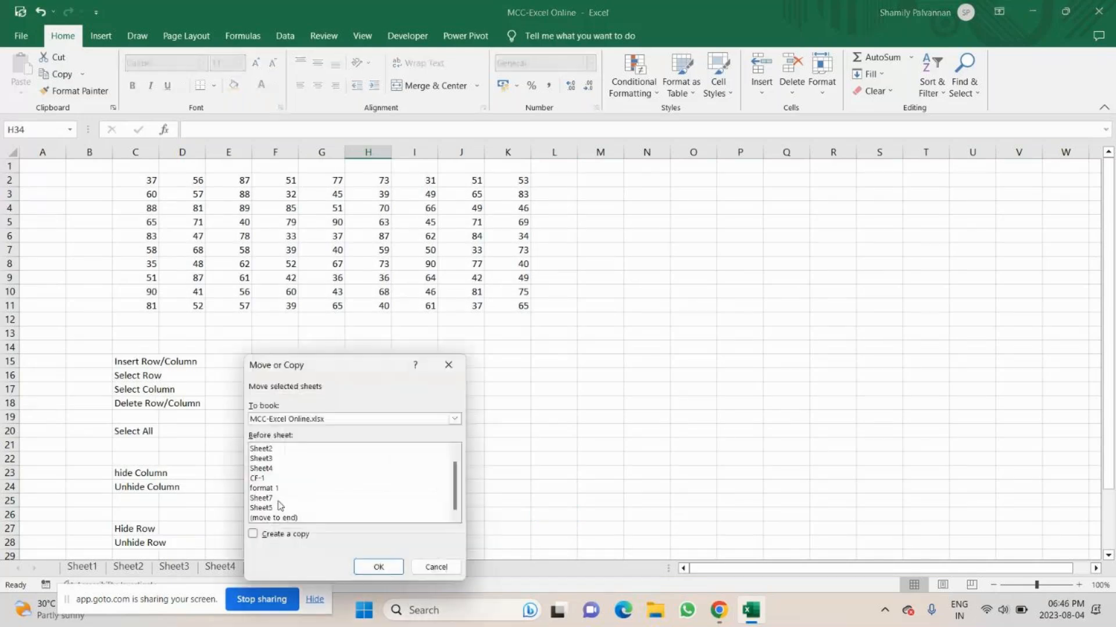
pyautogui.click(276, 518)
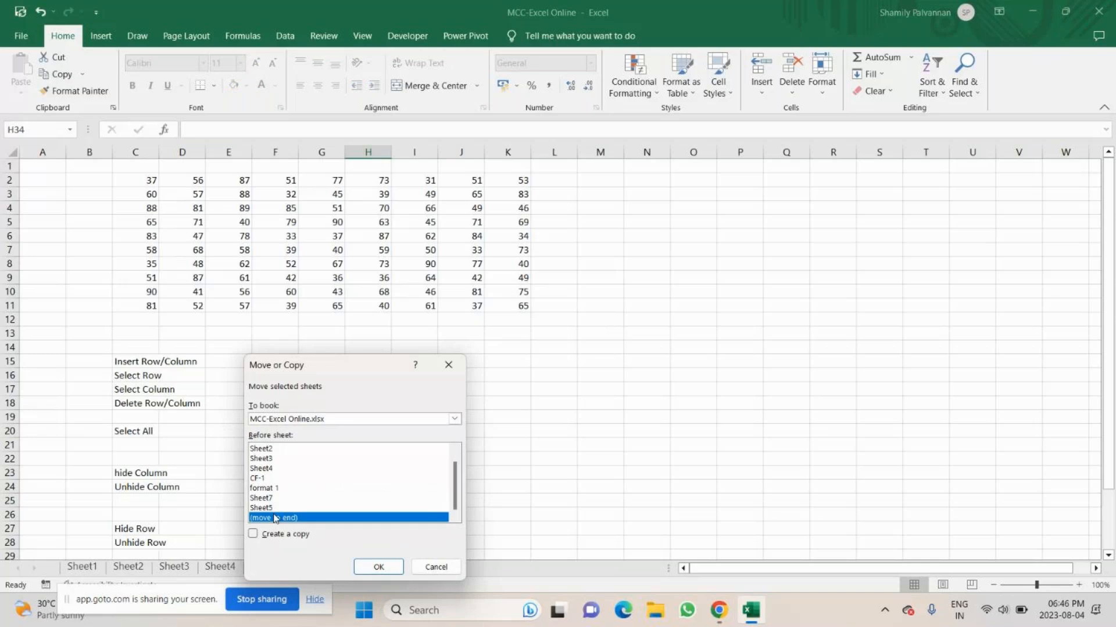
pyautogui.click(378, 567)
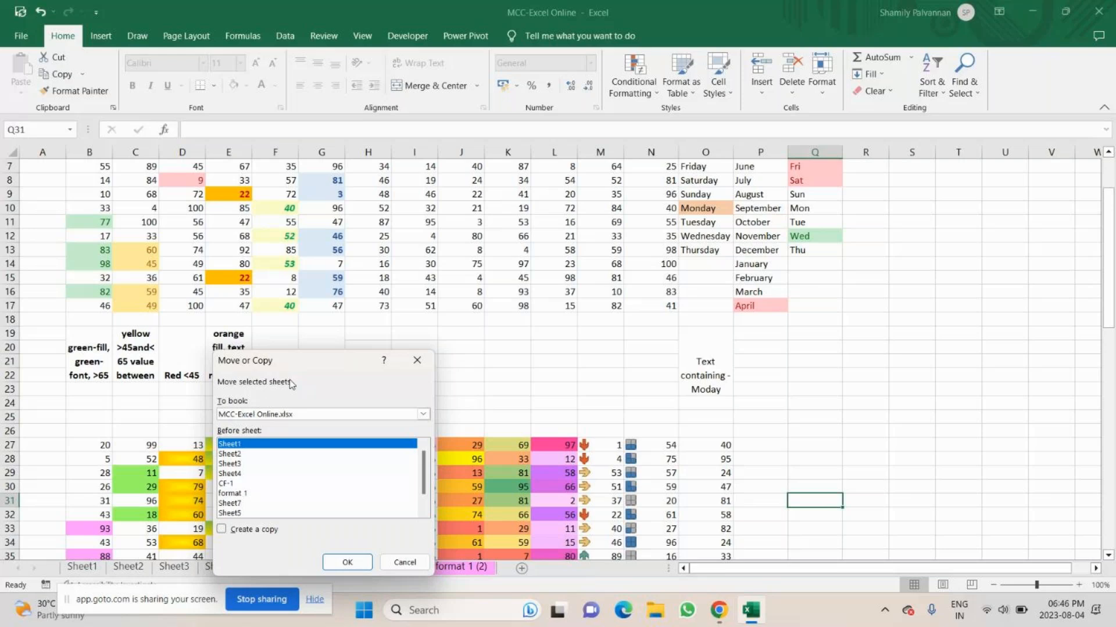
# Move the CF-1 sheet to before format 1 in the same workbook without creating a copy.
pyautogui.moveTo(293, 361); pyautogui.dragTo(531, 257)
pyautogui.click(473, 391)
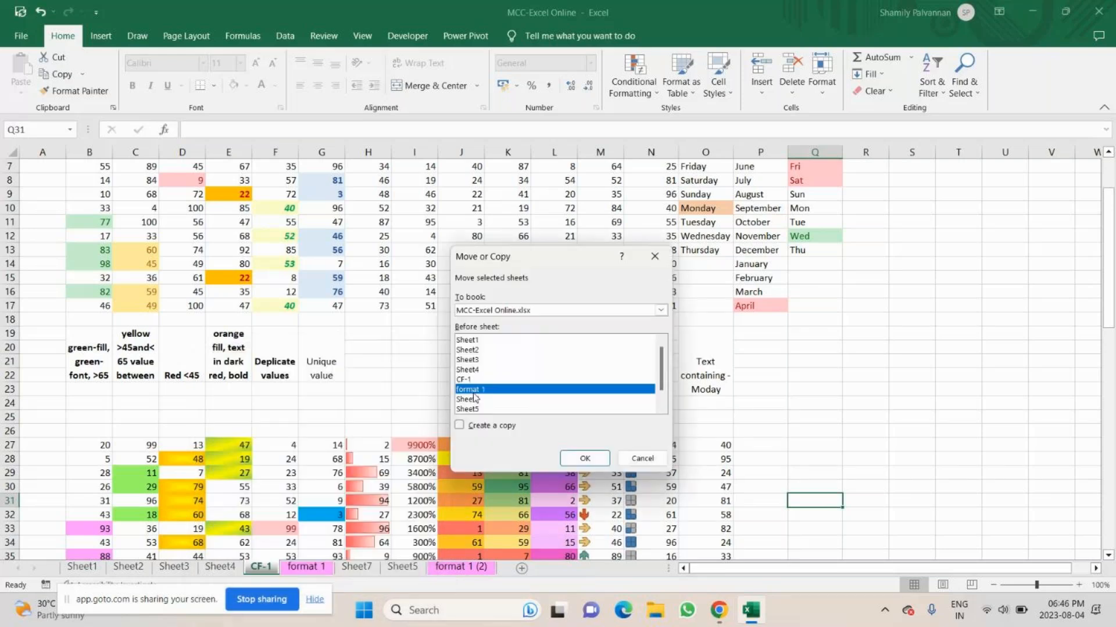
pyautogui.click(570, 458)
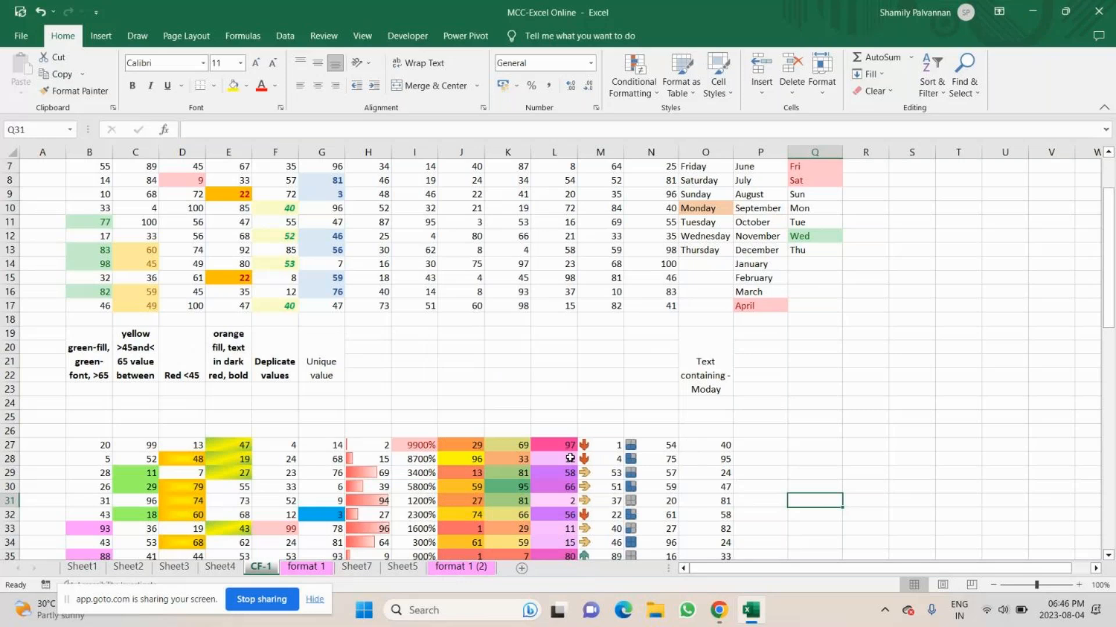
# Switch to the GoTo meeting, turn off the microphone, and return to Excel with cell P24 of the CF-1 sheet selected.
pyautogui.click(719, 610)
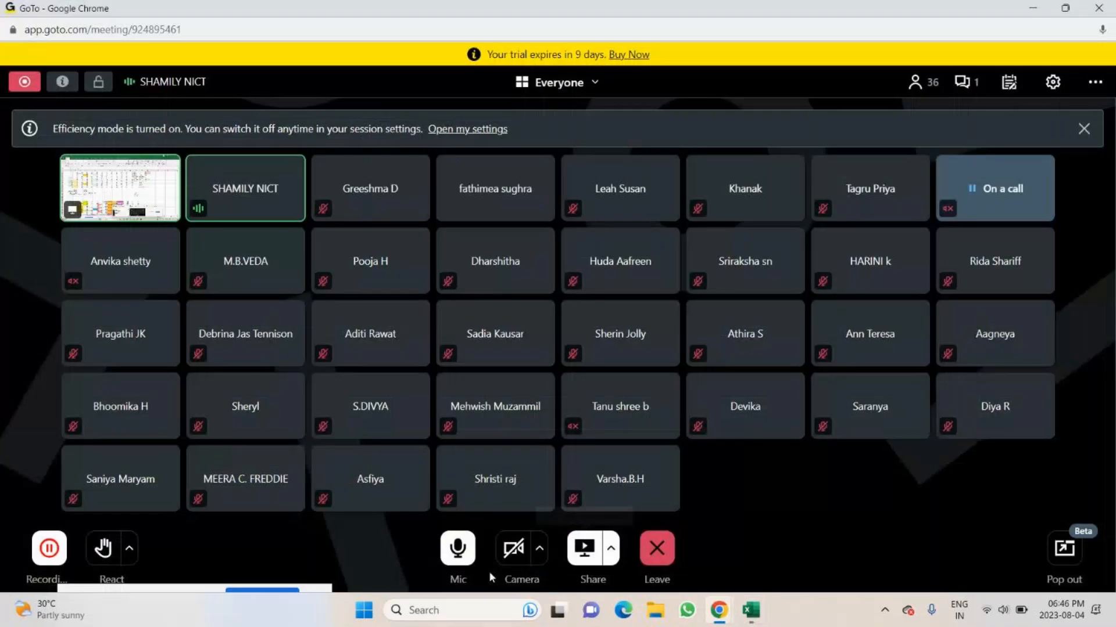
pyautogui.click(462, 555)
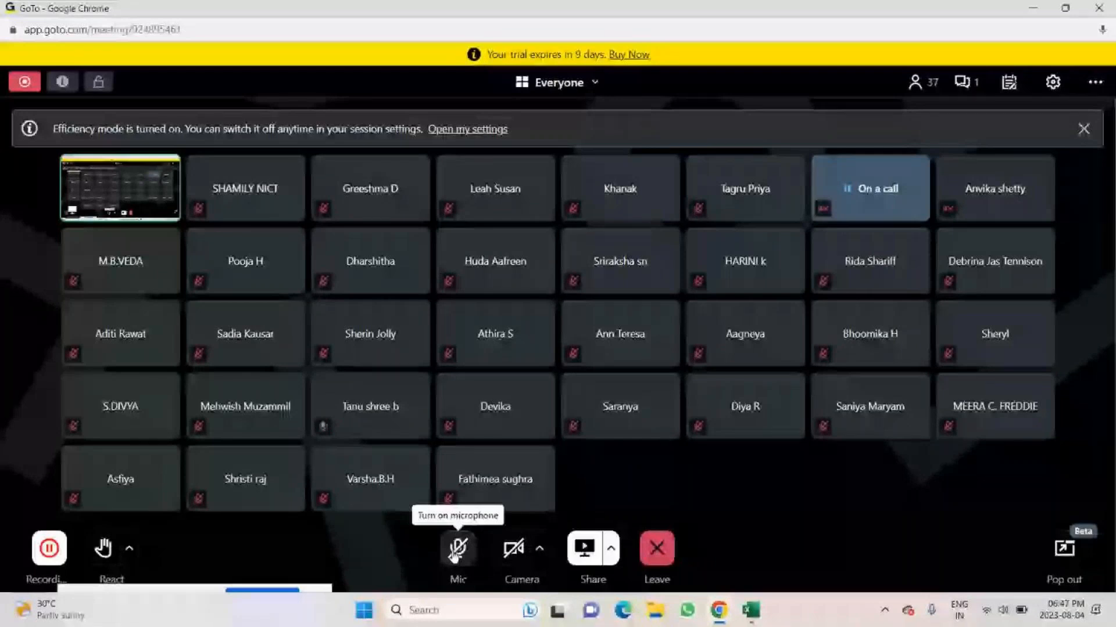
pyautogui.click(750, 612)
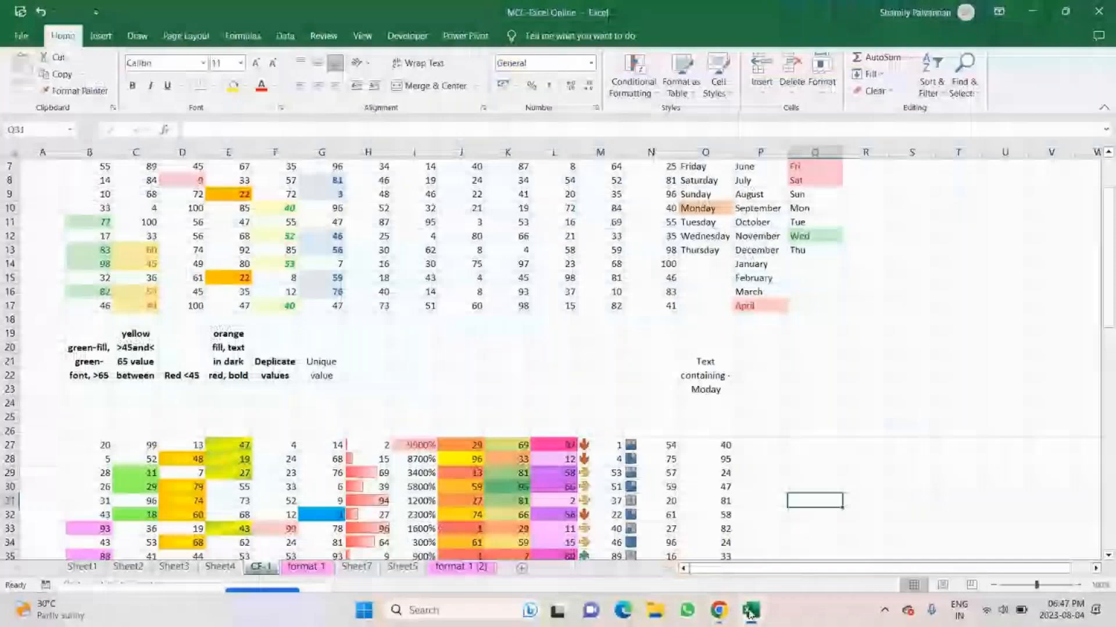
pyautogui.click(748, 404)
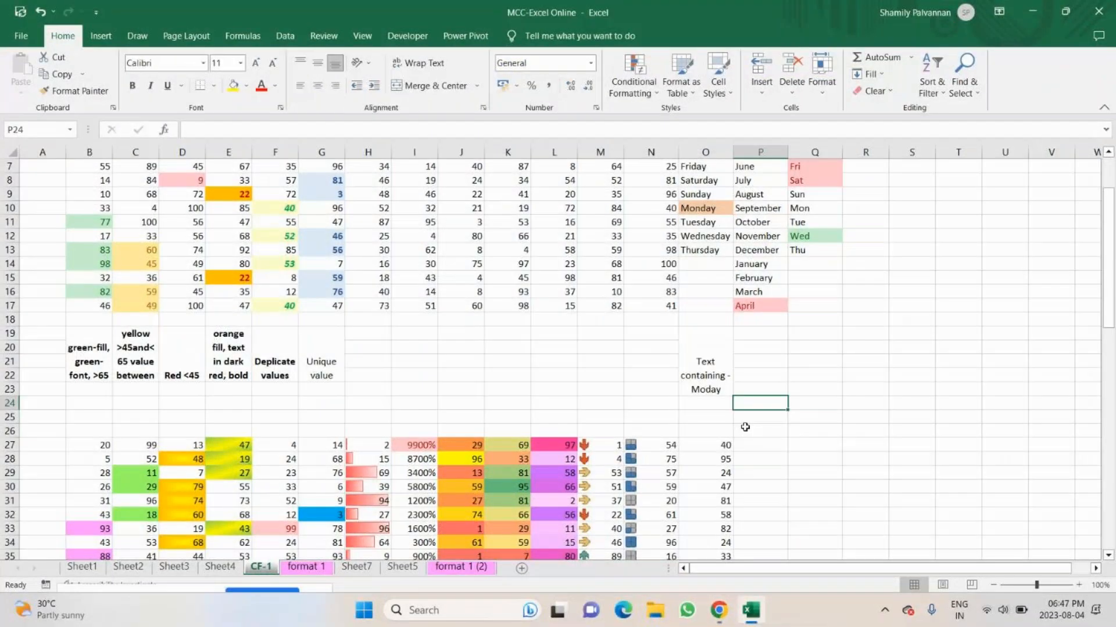
# Create a copy of the CF-1 sheet in the same workbook, placed before format 1.
pyautogui.rightClick(265, 573)
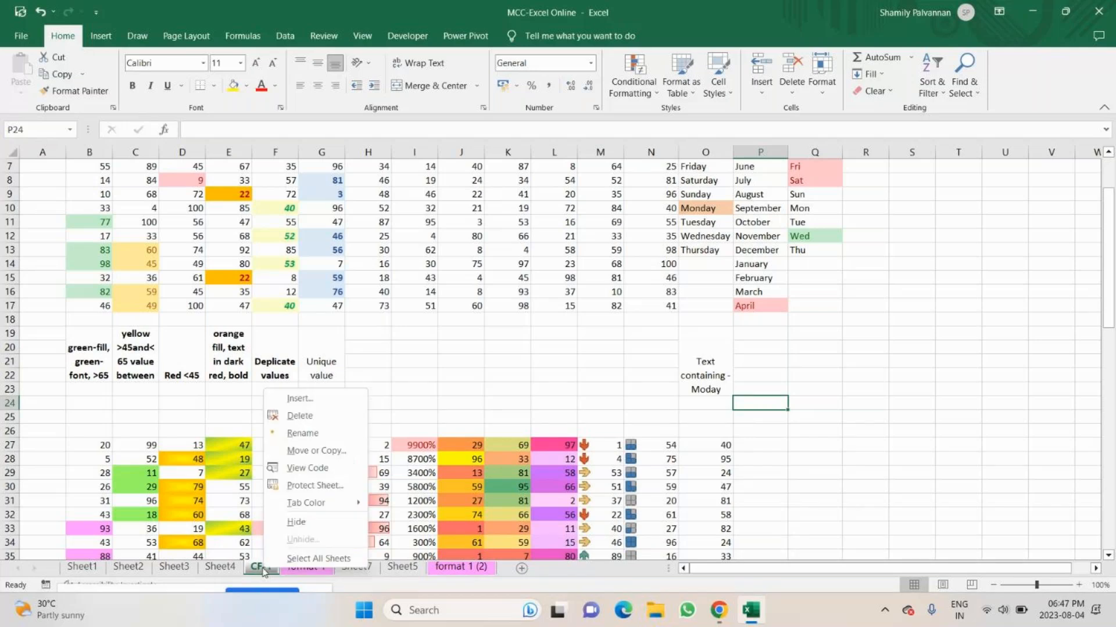
pyautogui.click(316, 451)
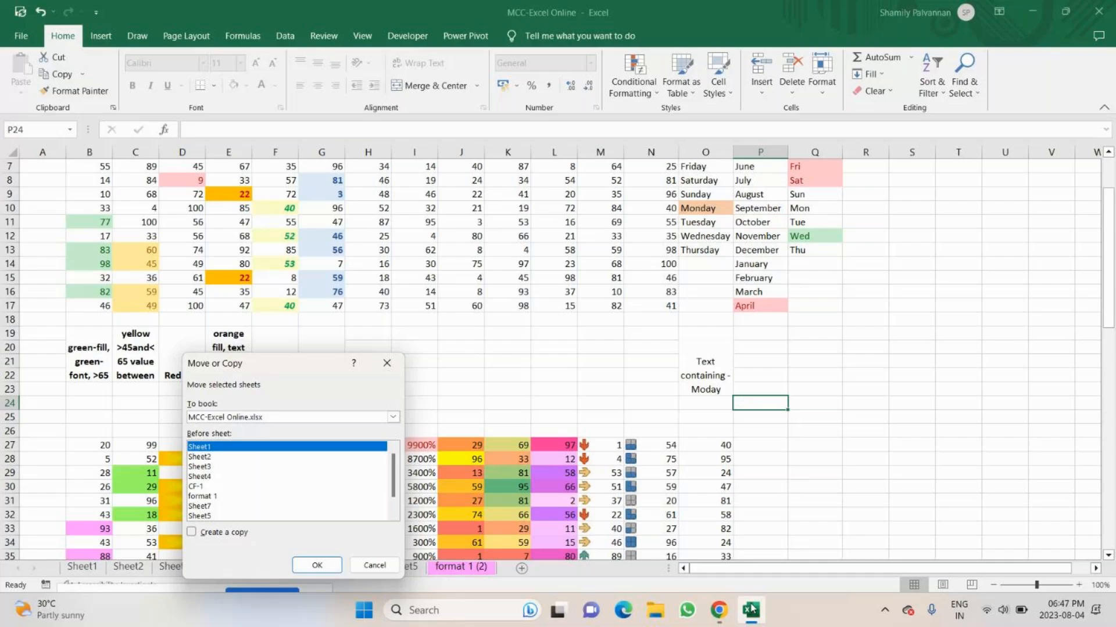
pyautogui.click(750, 609)
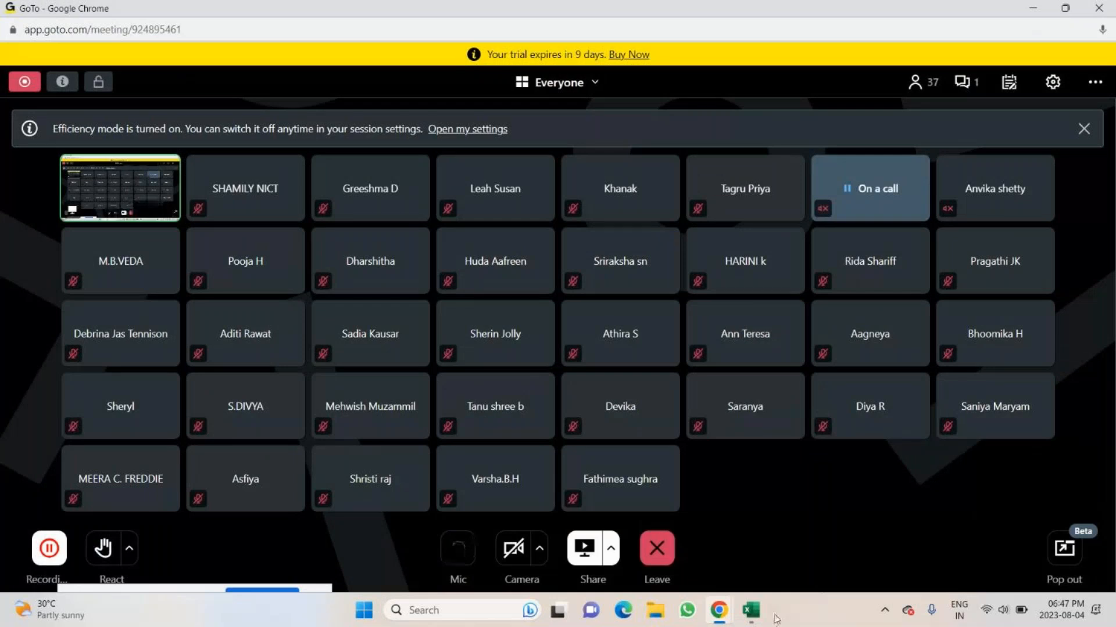
pyautogui.click(751, 610)
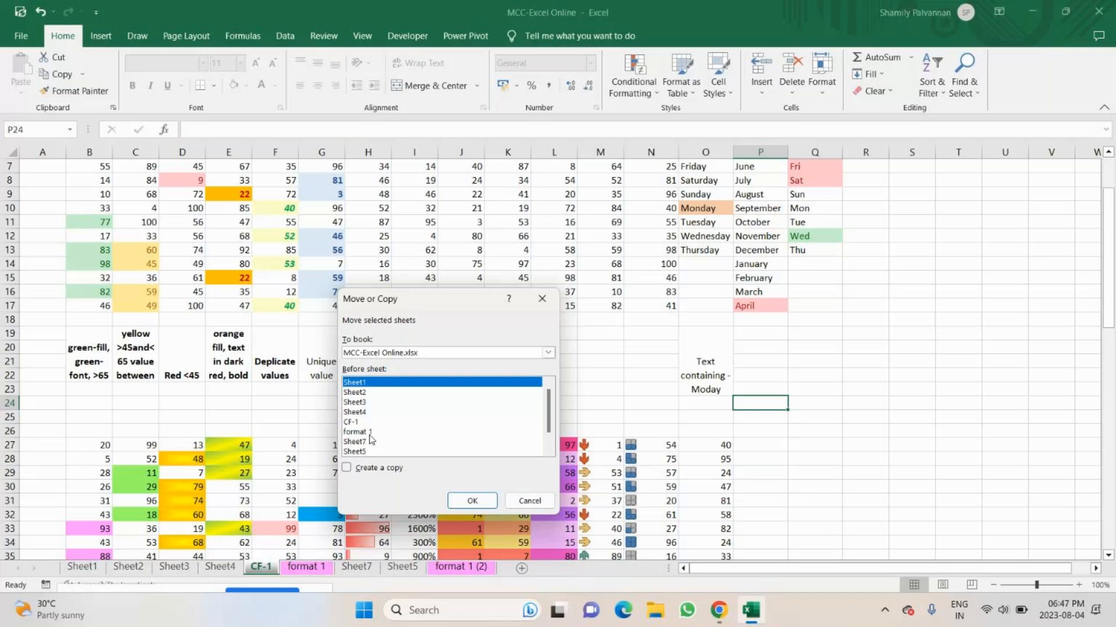
pyautogui.click(369, 433)
pyautogui.click(347, 467)
pyautogui.click(478, 500)
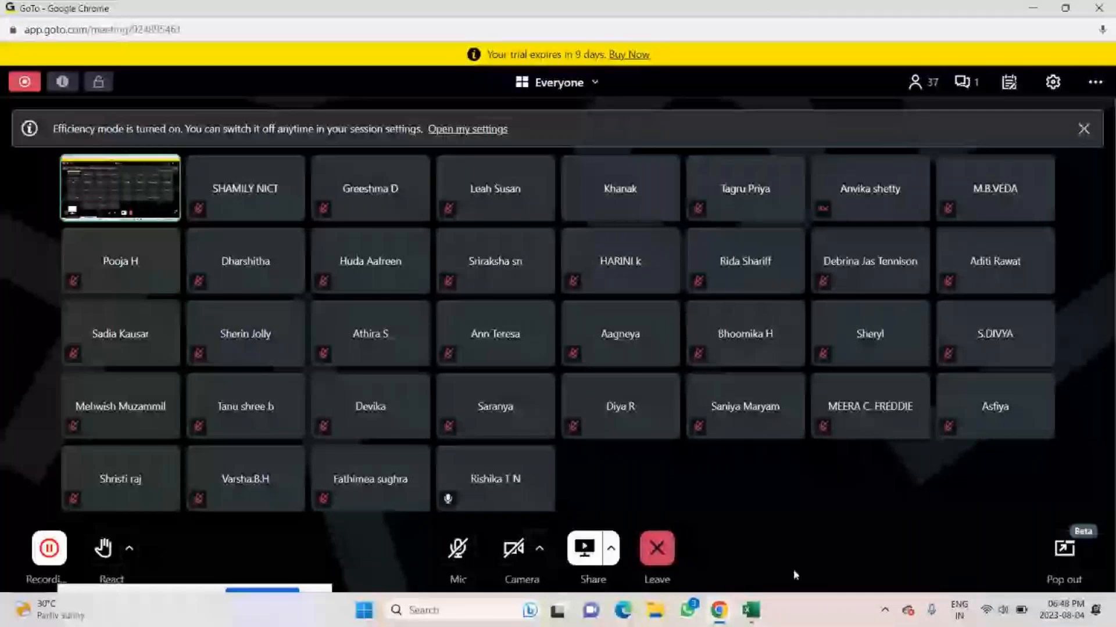
# Switch from the GoTo meeting to Excel and look at the number categories in the Format Cells dialog.
pyautogui.hotkey('alt', 'Tab')
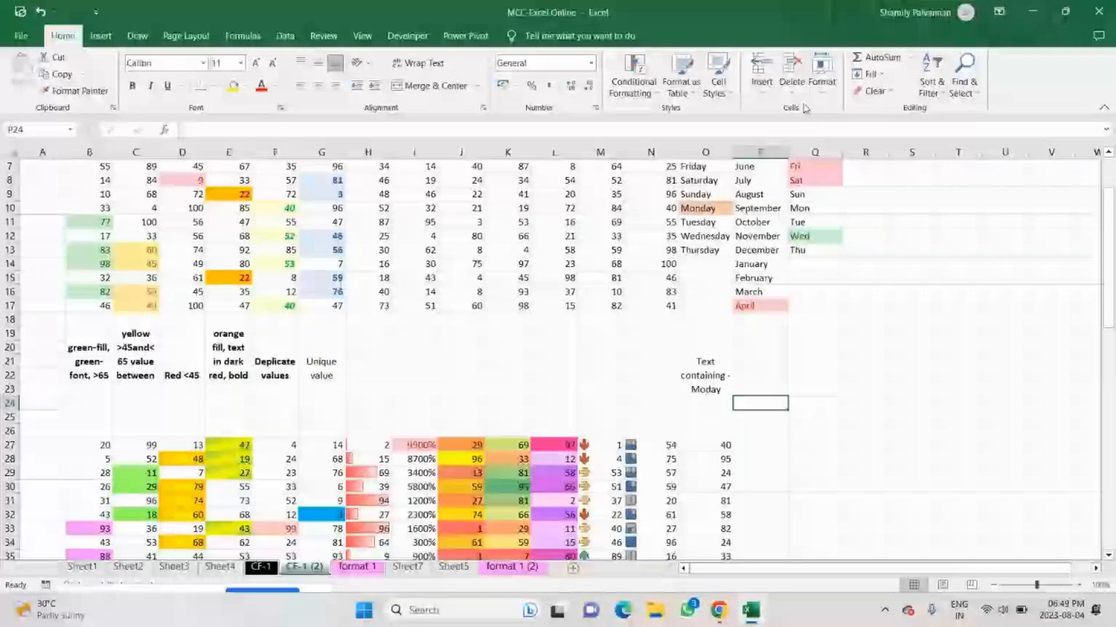
pyautogui.click(821, 73)
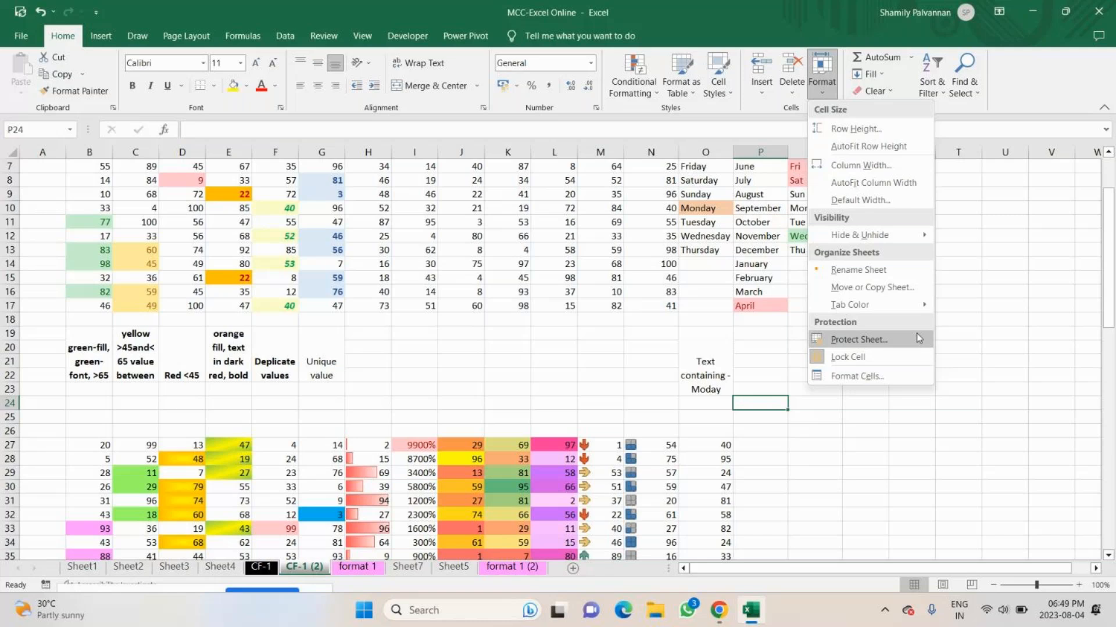
pyautogui.click(849, 377)
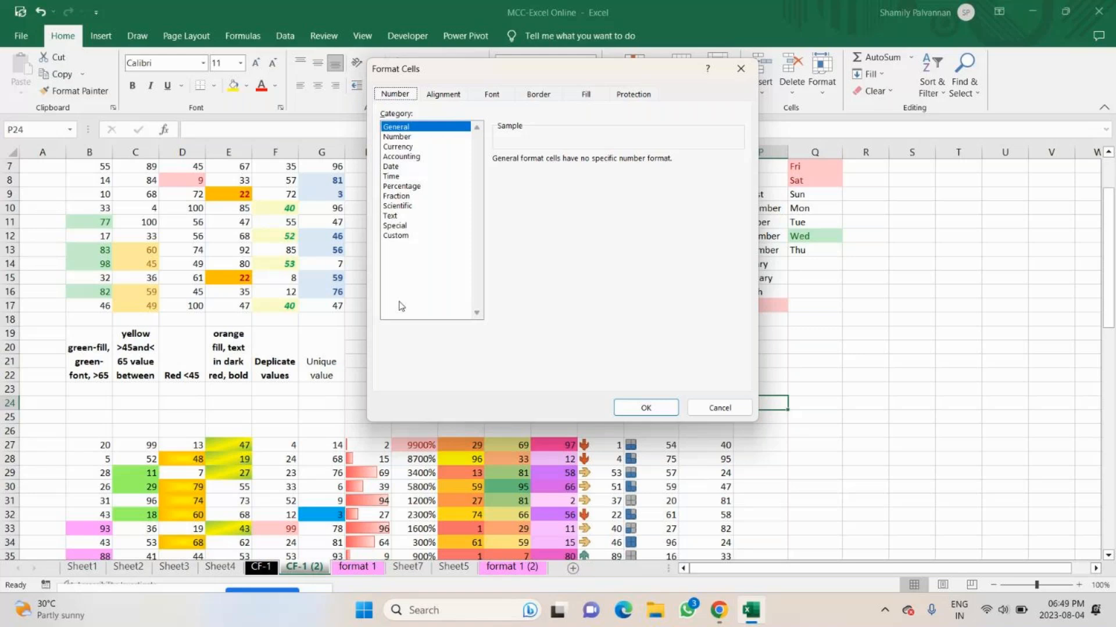
pyautogui.press('Escape')
pyautogui.scroll(-5, 885, 342)
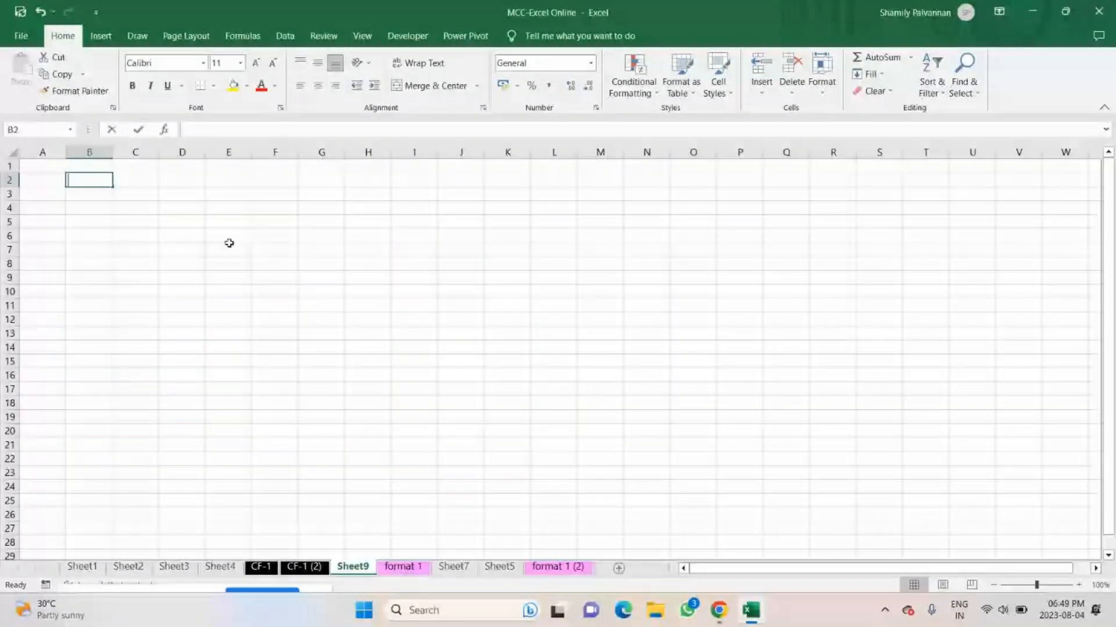
# On a new sheet after CF-1 (2), enter 1 in B2 and the heading "1 to 20" in B1.
pyautogui.write('1')
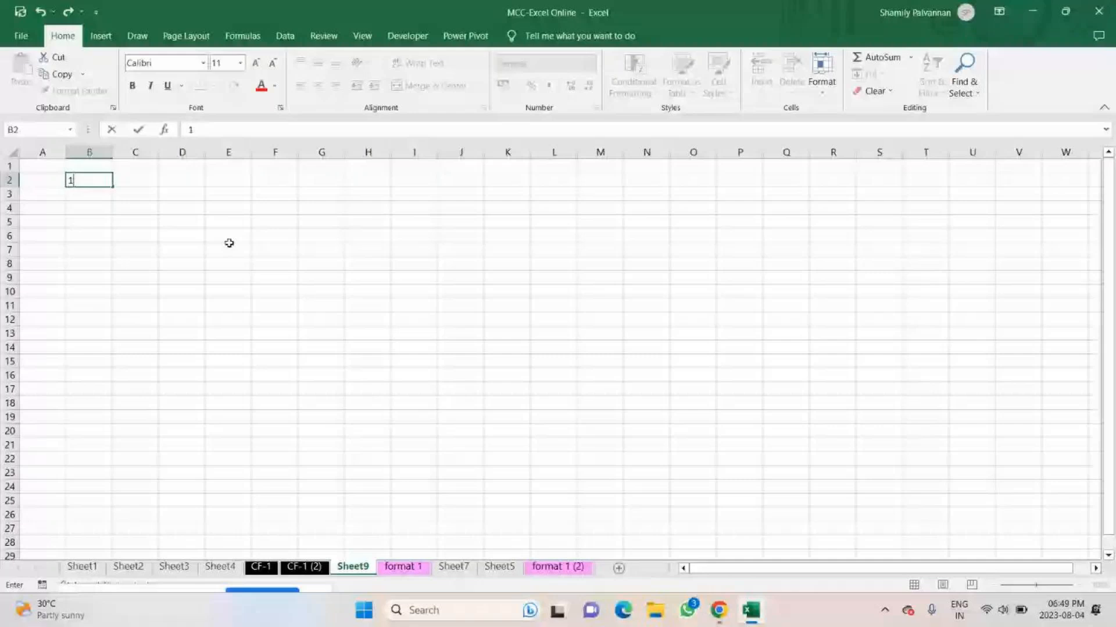
pyautogui.press('Return')
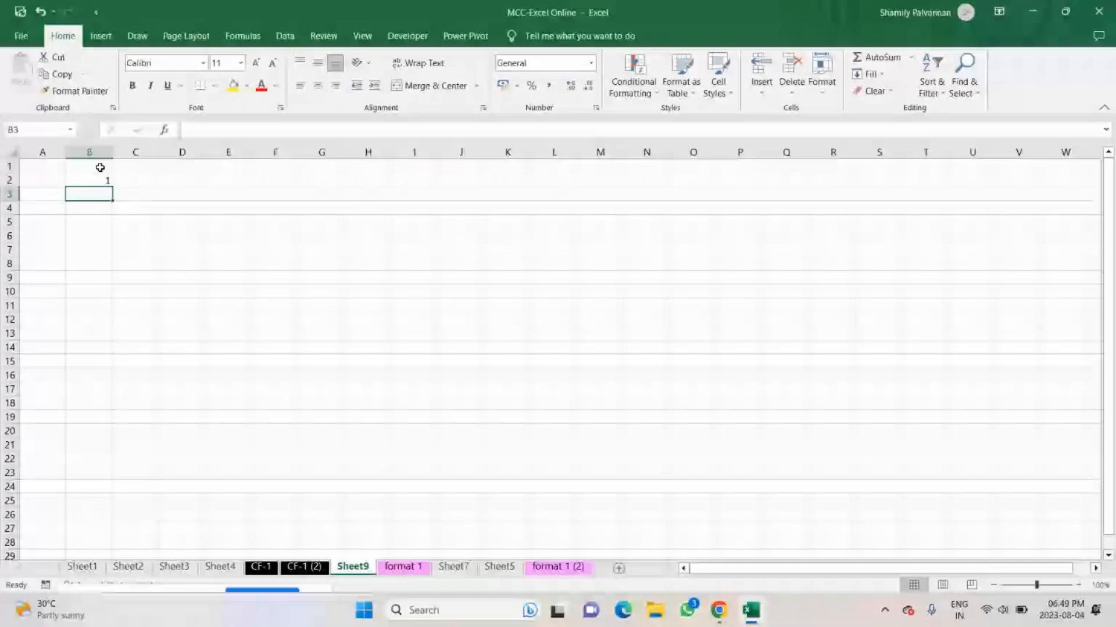
pyautogui.click(100, 167)
pyautogui.write('1to')
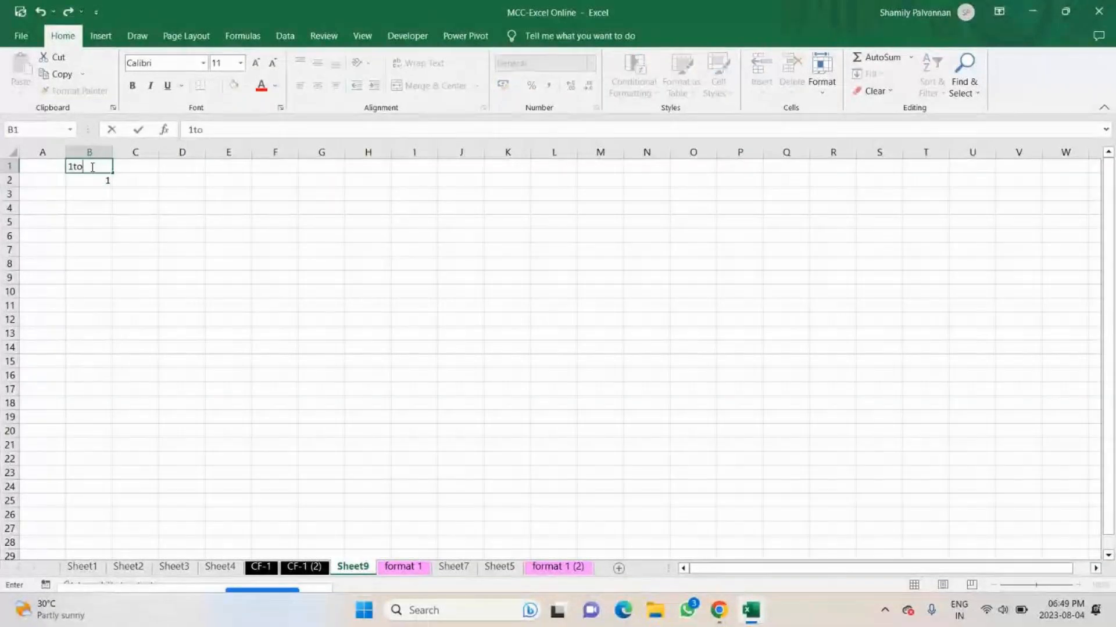
pyautogui.press('BackSpace')
pyautogui.press('BackSpace')
pyautogui.write('to 20')
pyautogui.click(97, 221)
# Move the 1 from B2 to B3 and fill it down to B24 as a series.
pyautogui.doubleClick(99, 180)
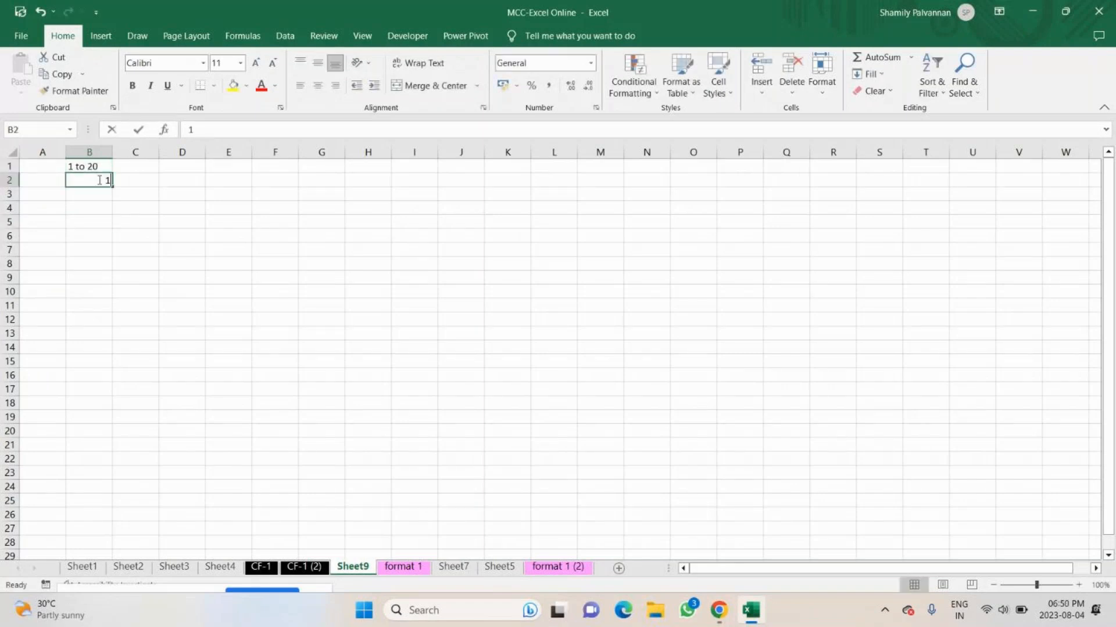
pyautogui.moveTo(112, 186); pyautogui.dragTo(112, 200)
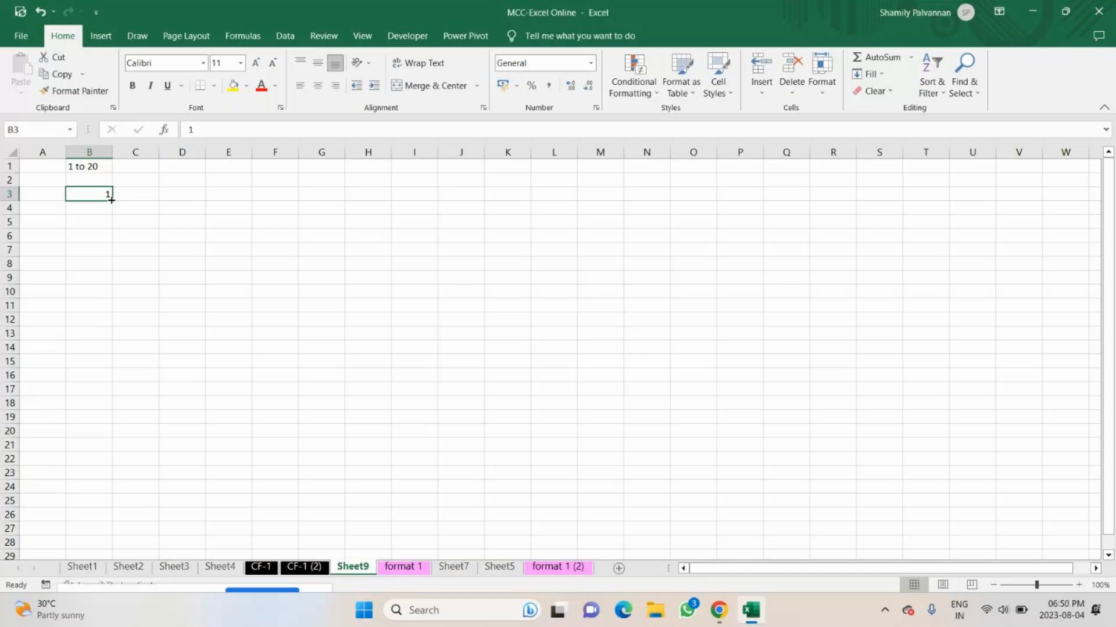
pyautogui.moveTo(111, 200); pyautogui.dragTo(111, 492)
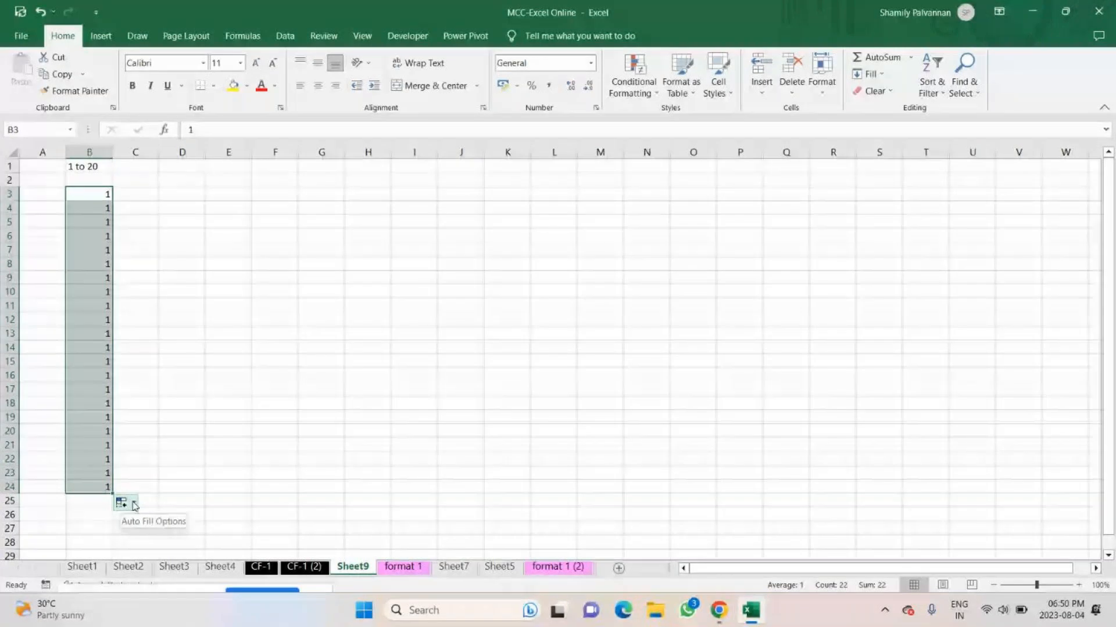
pyautogui.click(134, 505)
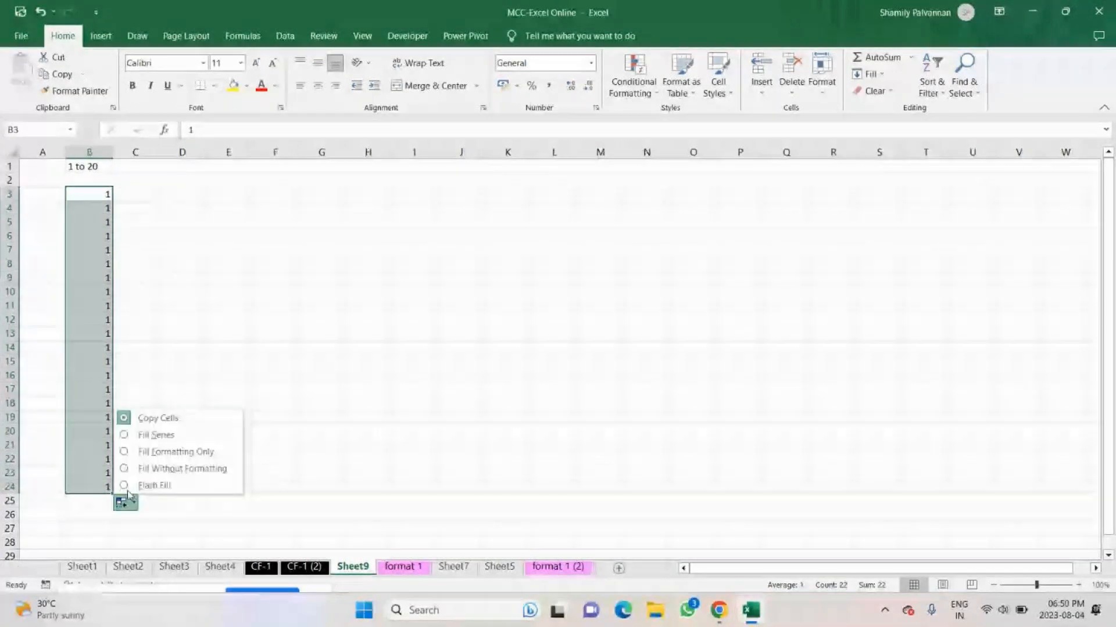
pyautogui.click(126, 436)
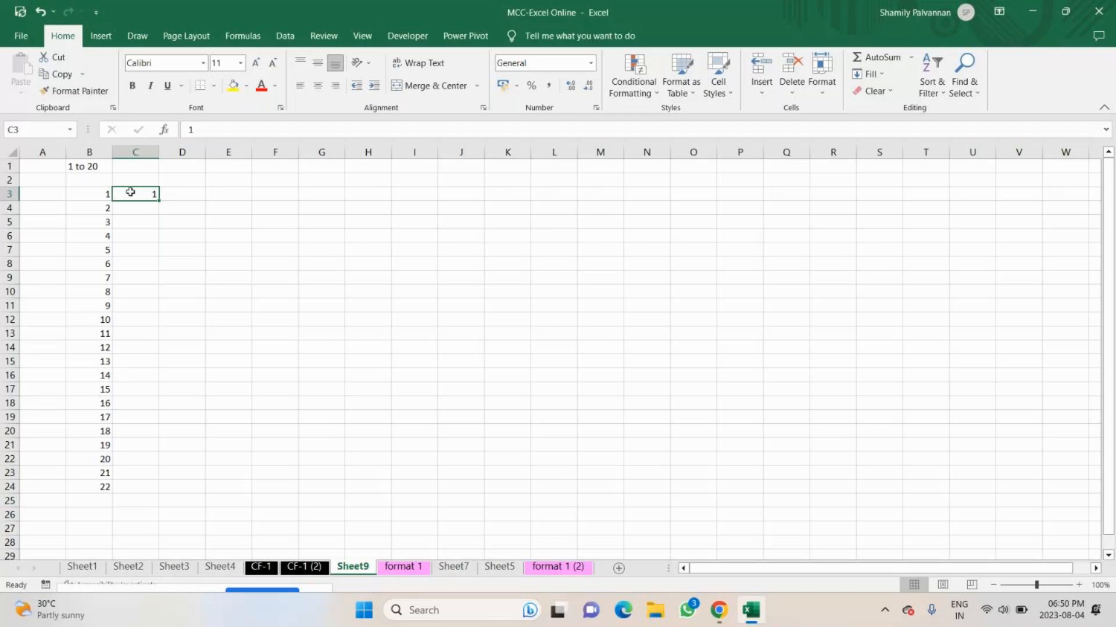
# Fill the 1 in C3 down to C22 as a series and clear the surplus numbers in B23:B24.
pyautogui.moveTo(159, 201); pyautogui.dragTo(132, 460)
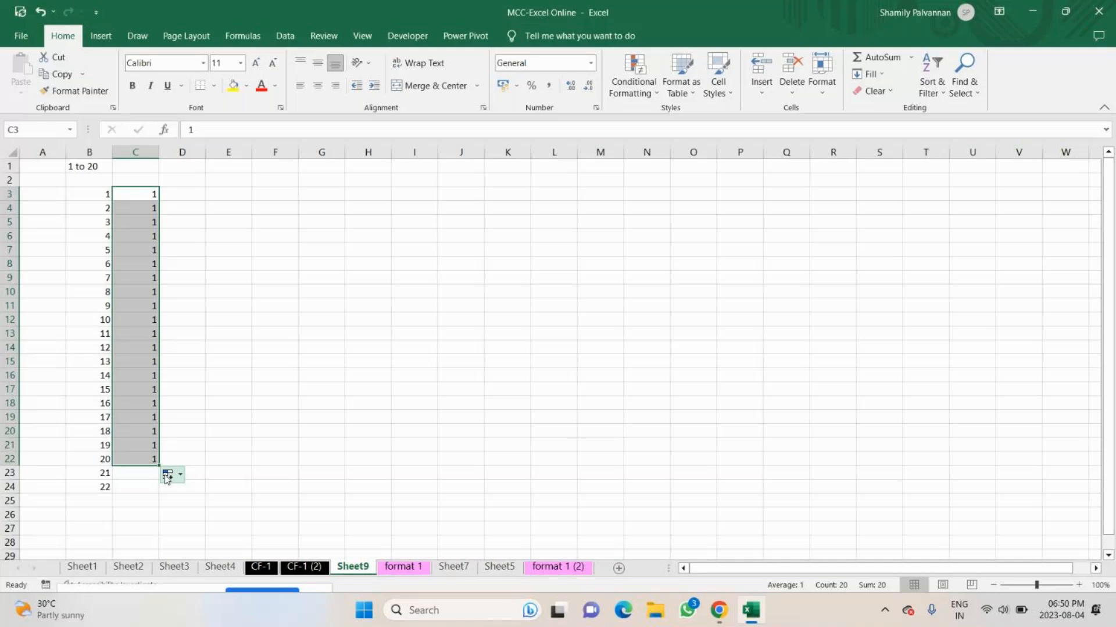
pyautogui.click(167, 477)
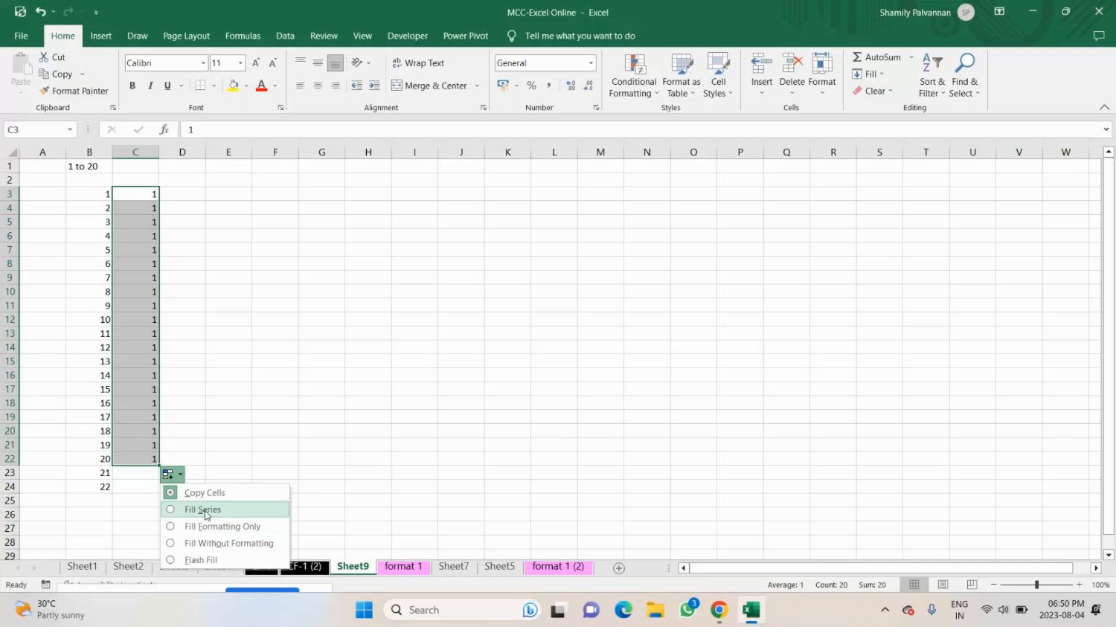
pyautogui.click(204, 510)
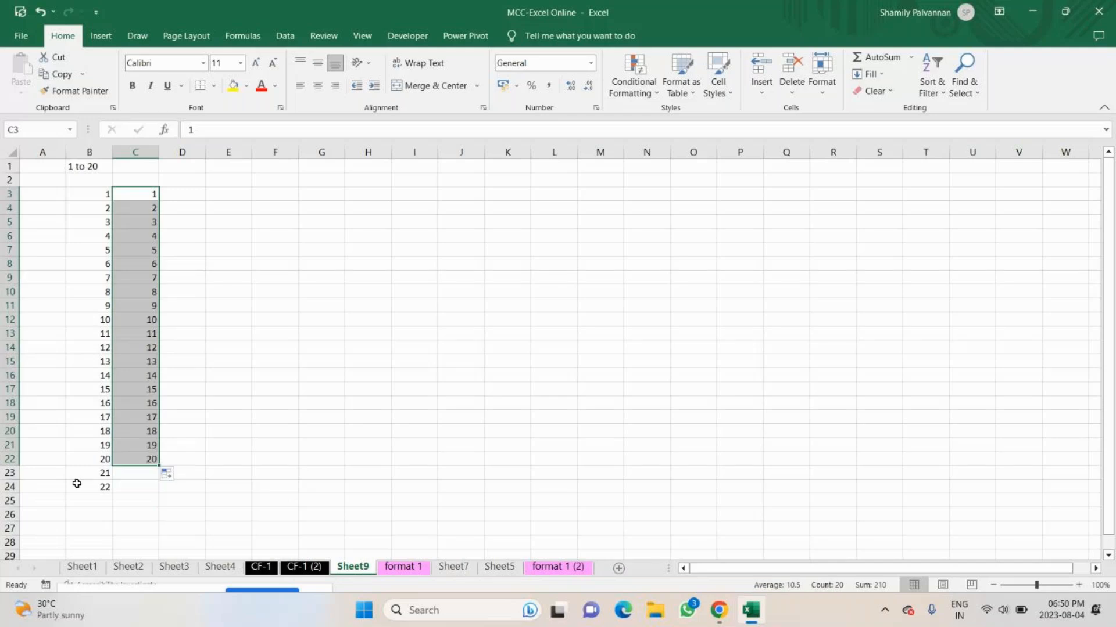
pyautogui.moveTo(81, 473); pyautogui.dragTo(94, 487)
pyautogui.press('Delete')
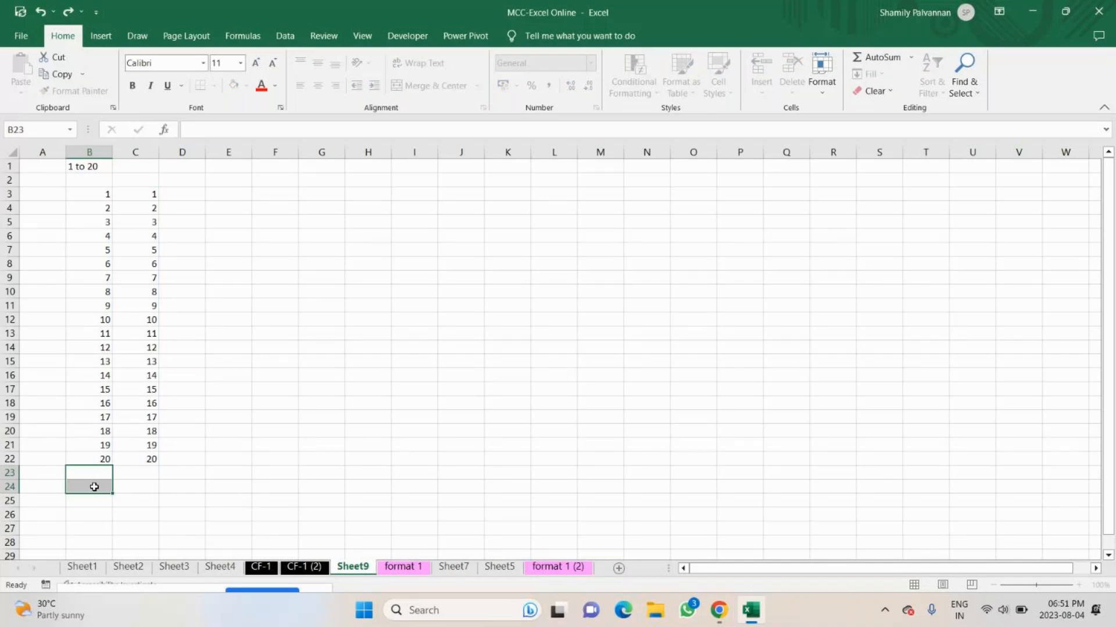
# Enter 1 in D3 and 2 in D4, and extend the pair down to D22 with AutoFill.
pyautogui.click(190, 196)
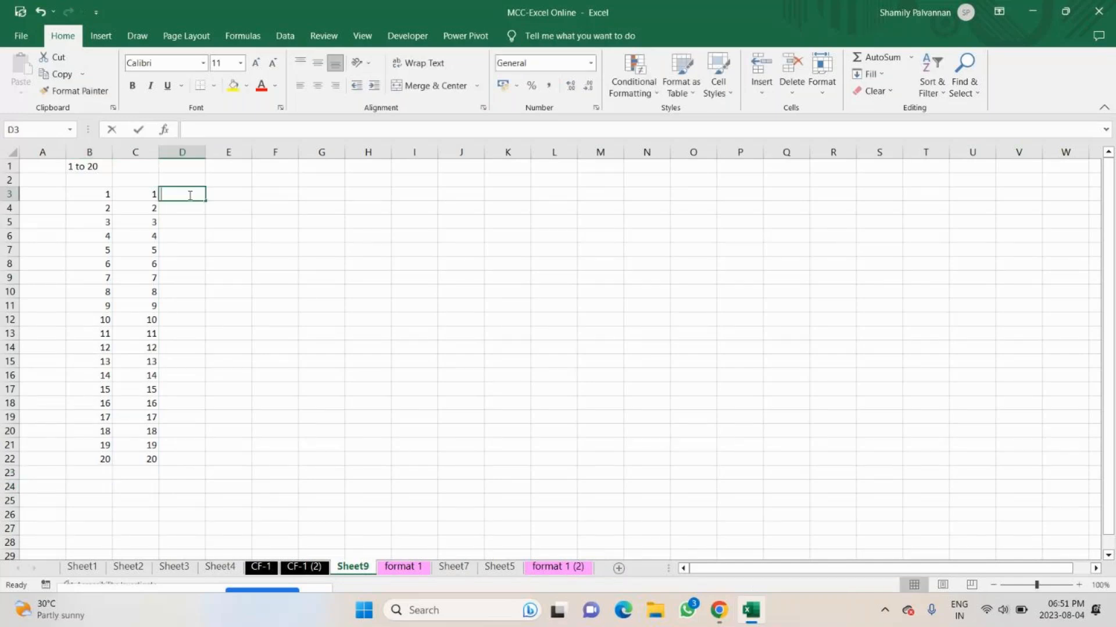
pyautogui.write('1')
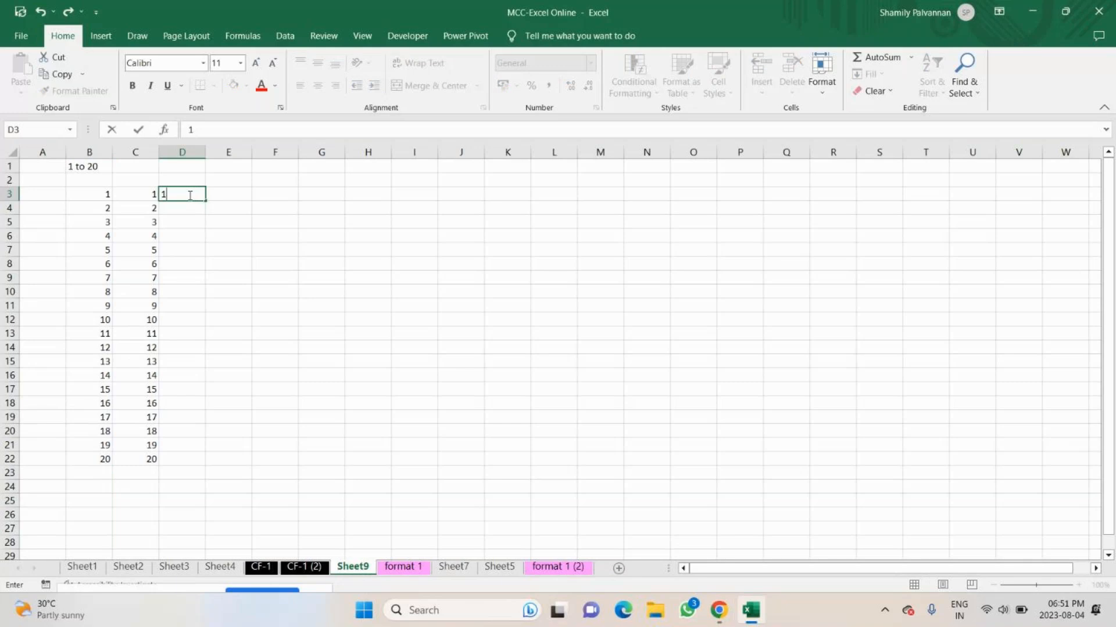
pyautogui.press('Return')
pyautogui.write('2')
pyautogui.click(190, 196)
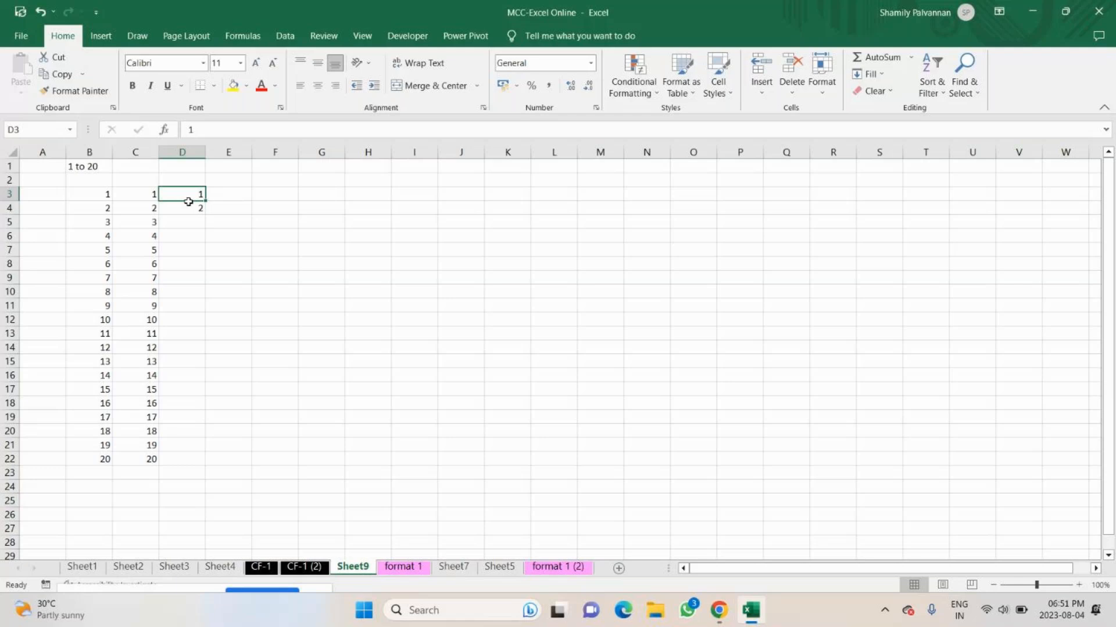
pyautogui.moveTo(188, 197); pyautogui.dragTo(189, 208)
pyautogui.moveTo(205, 215); pyautogui.dragTo(196, 441)
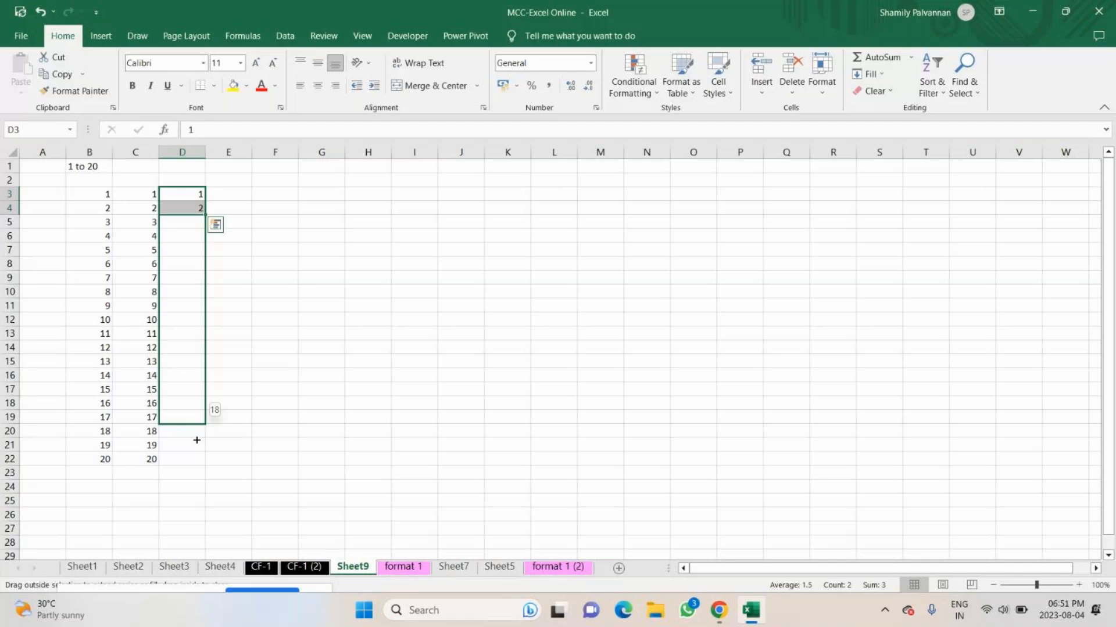
pyautogui.moveTo(196, 440); pyautogui.dragTo(196, 461)
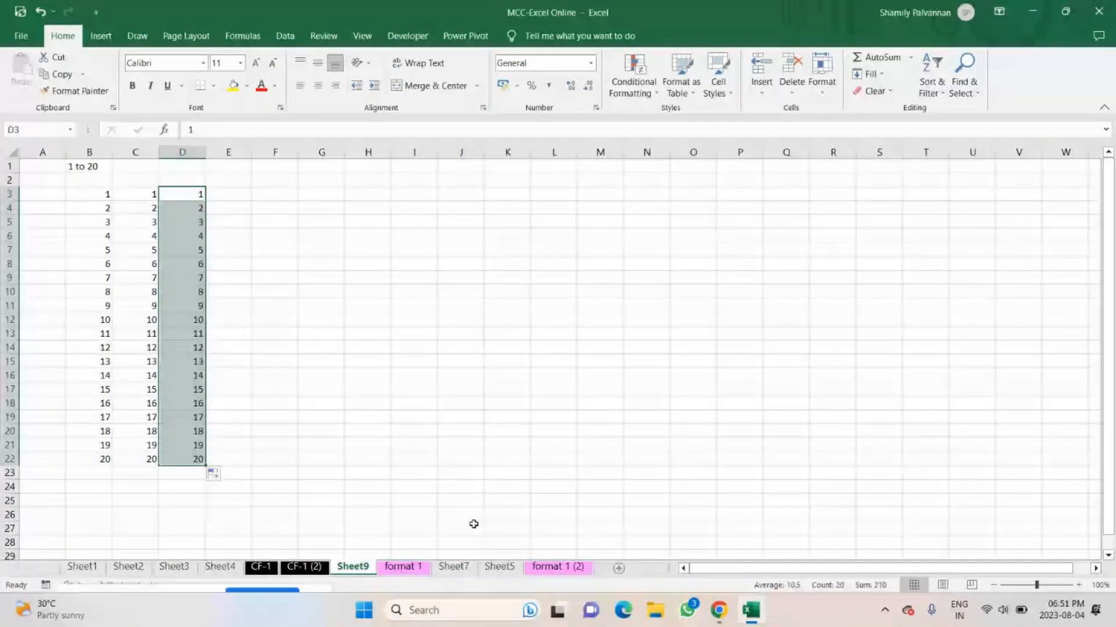
# Enter 1 in cell E3 as the start of another number series.
pyautogui.click(233, 194)
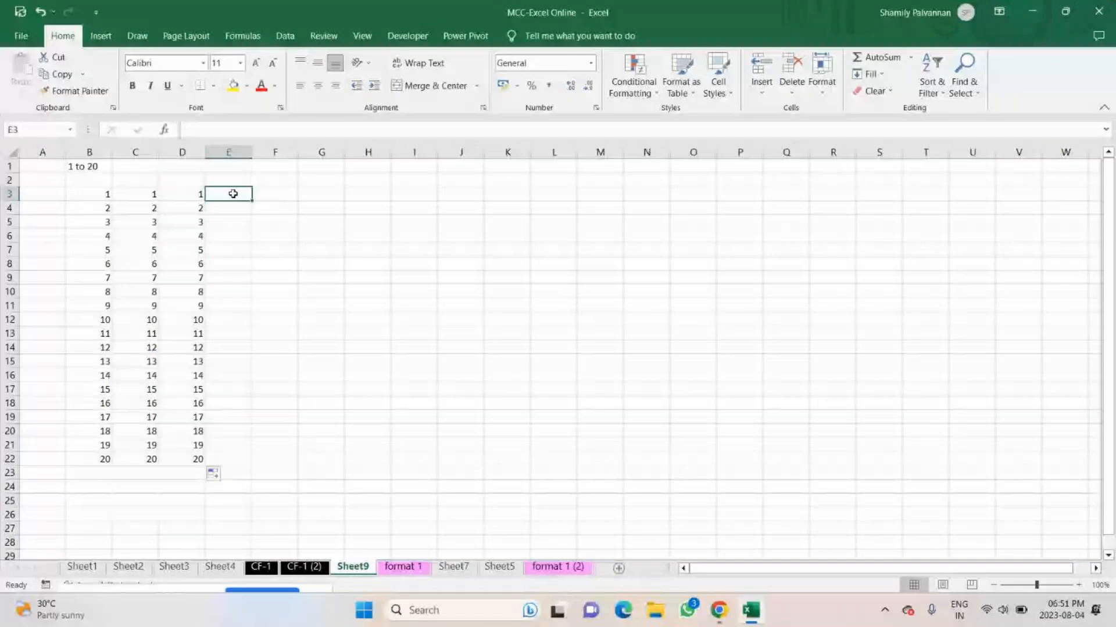
pyautogui.write('1')
pyautogui.press('Return')
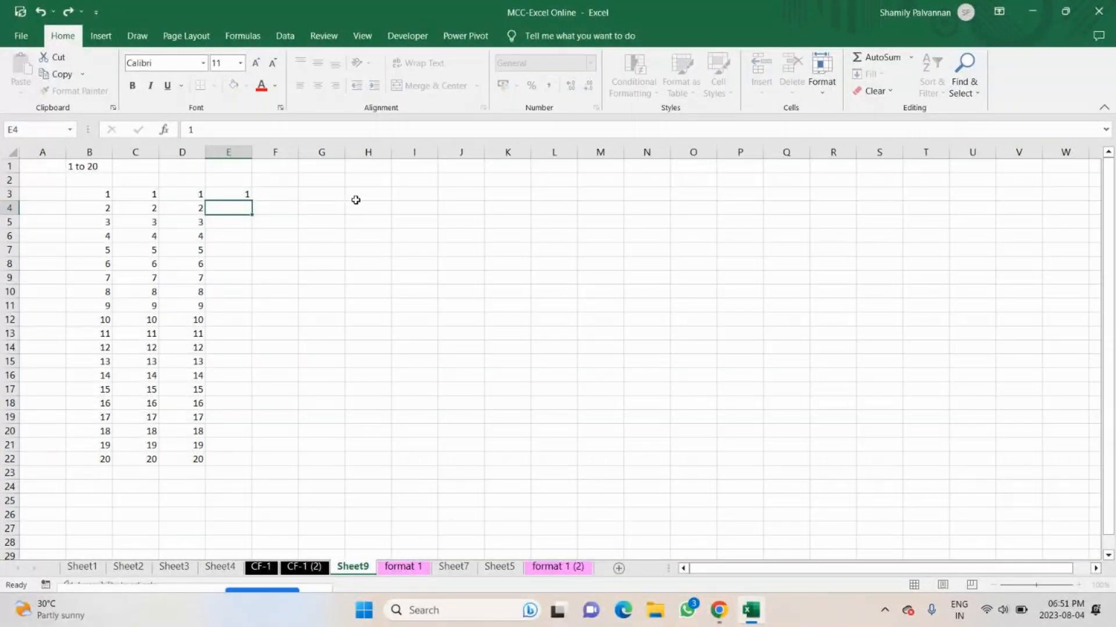
pyautogui.press('Up')
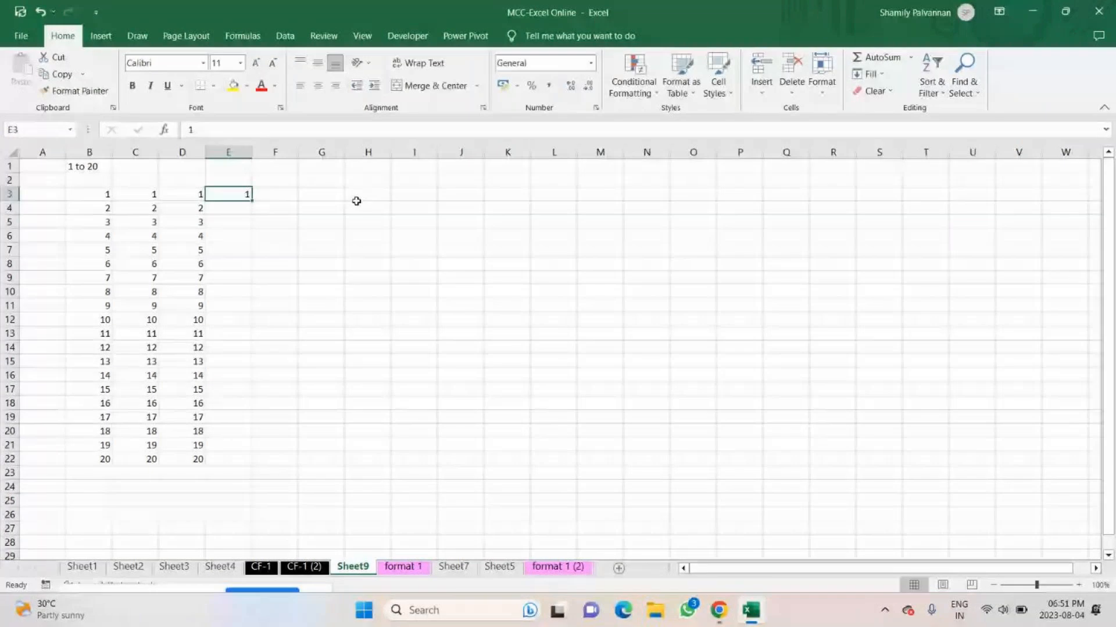
# Try Fill Down with only cell E3 selected and undo it.
pyautogui.click(872, 74)
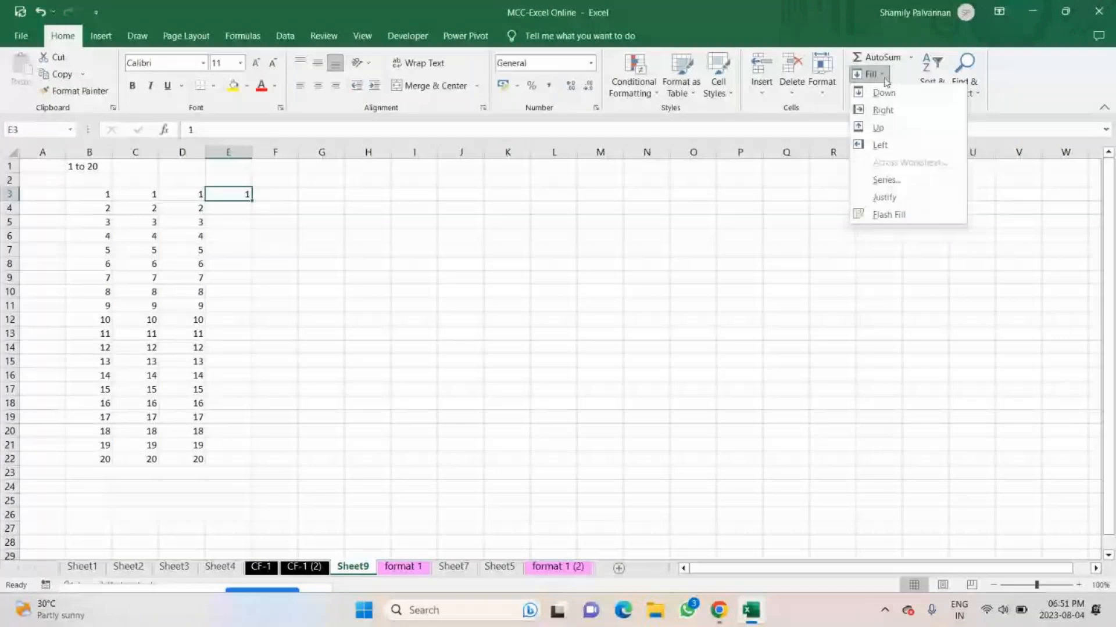
pyautogui.click(880, 93)
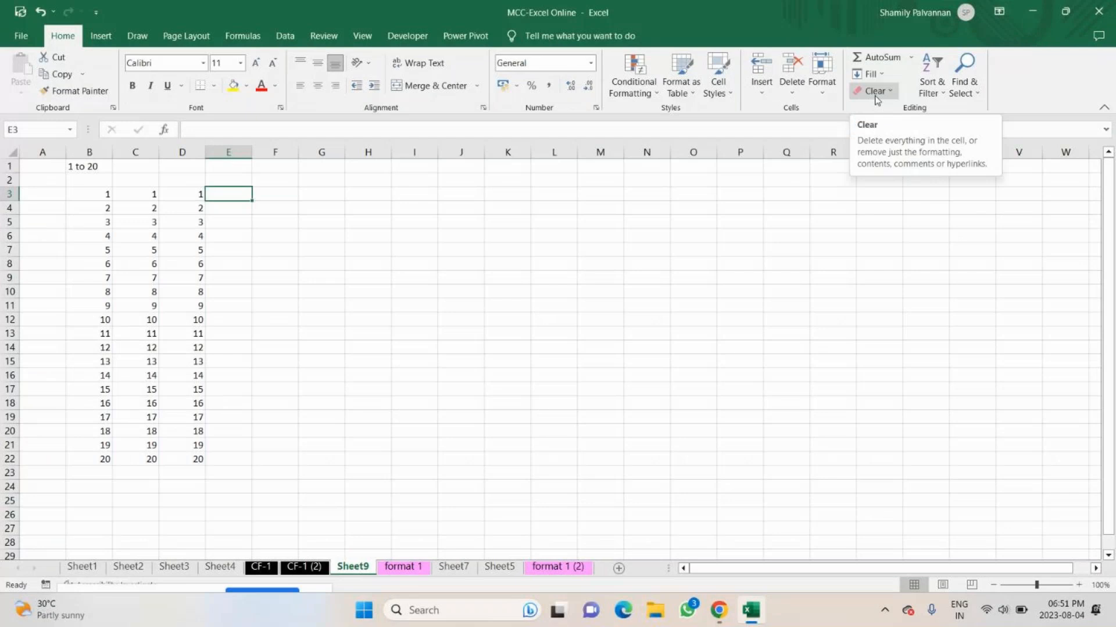
pyautogui.hotkey('ctrl', 'z')
pyautogui.click(254, 232)
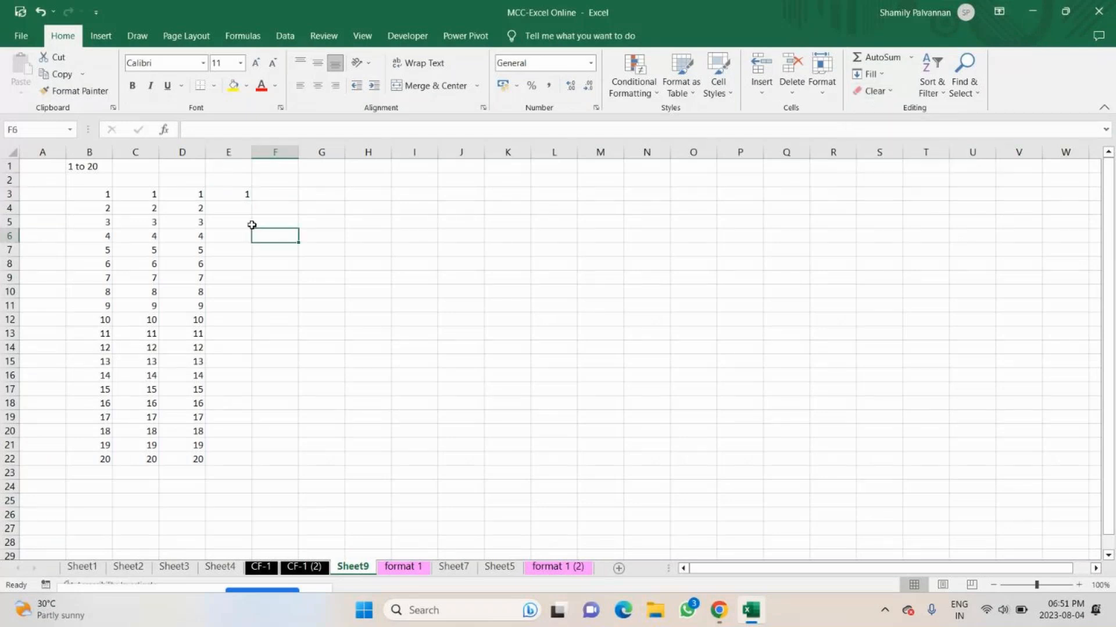
# Try copying the 1 down E3:E22, undo it, and fill the same range as a linear column series with step value 1.
pyautogui.moveTo(233, 195); pyautogui.dragTo(227, 458)
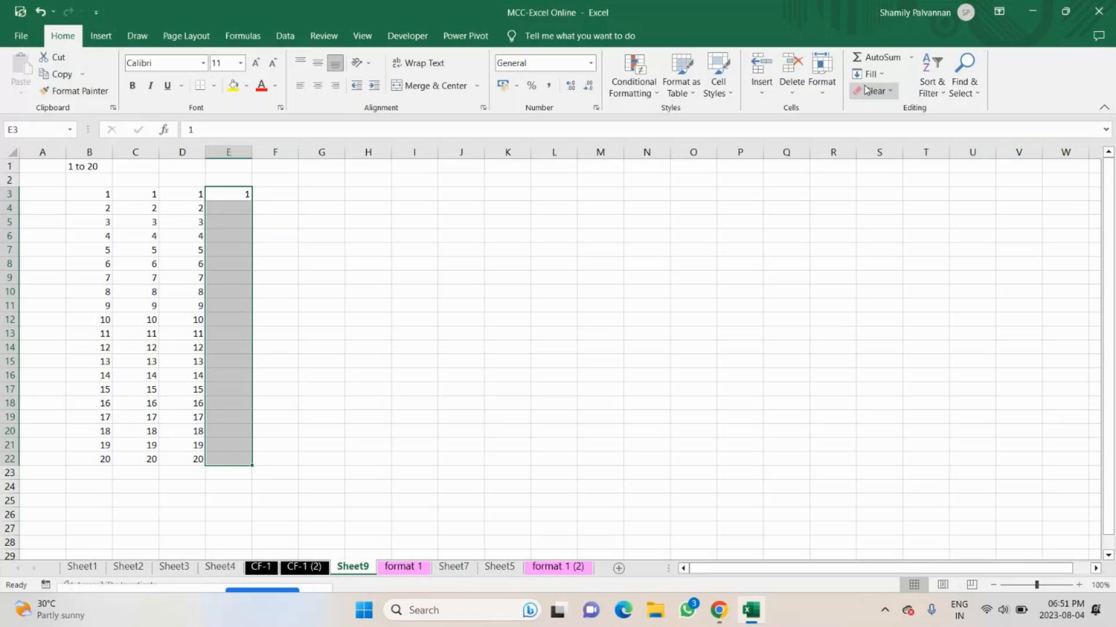
pyautogui.hotkey('ctrl', 'd')
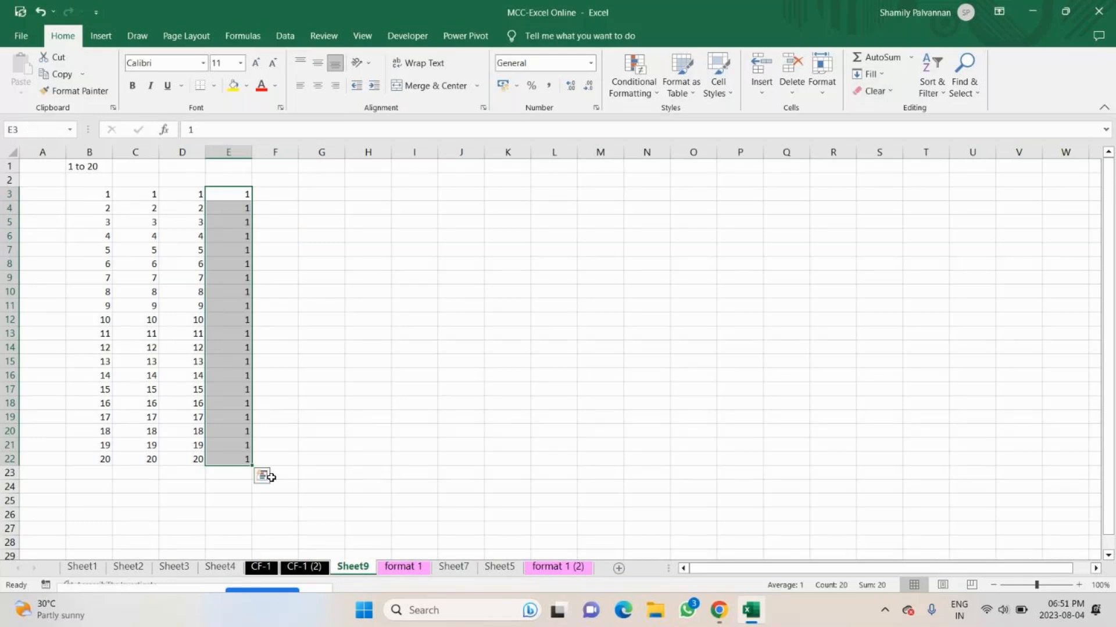
pyautogui.hotkey('ctrl', 'z')
pyautogui.click(881, 75)
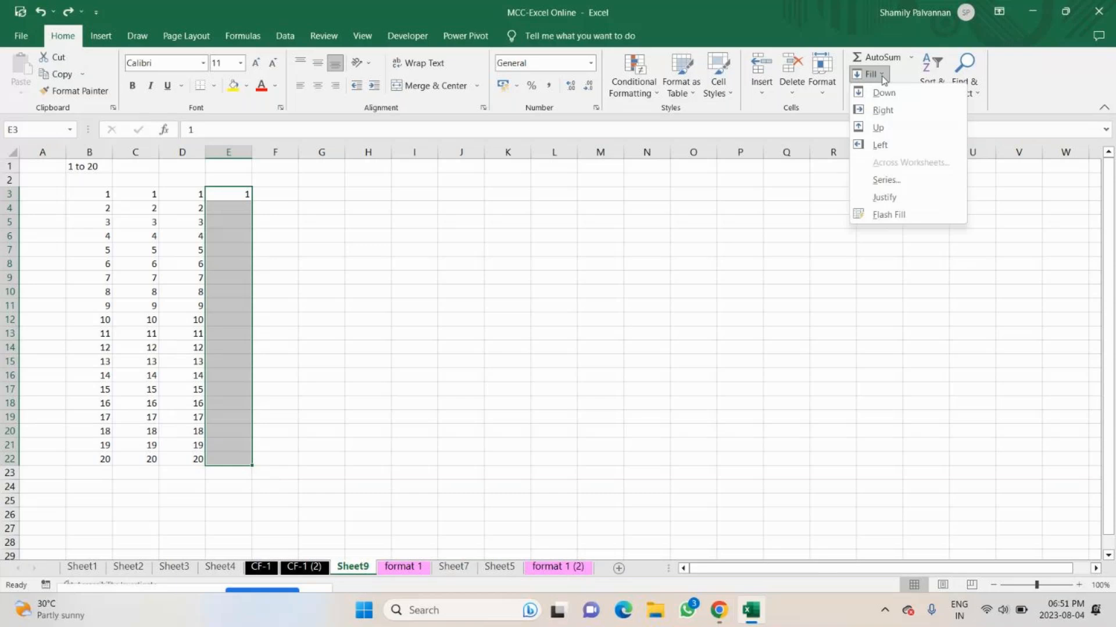
pyautogui.click(884, 181)
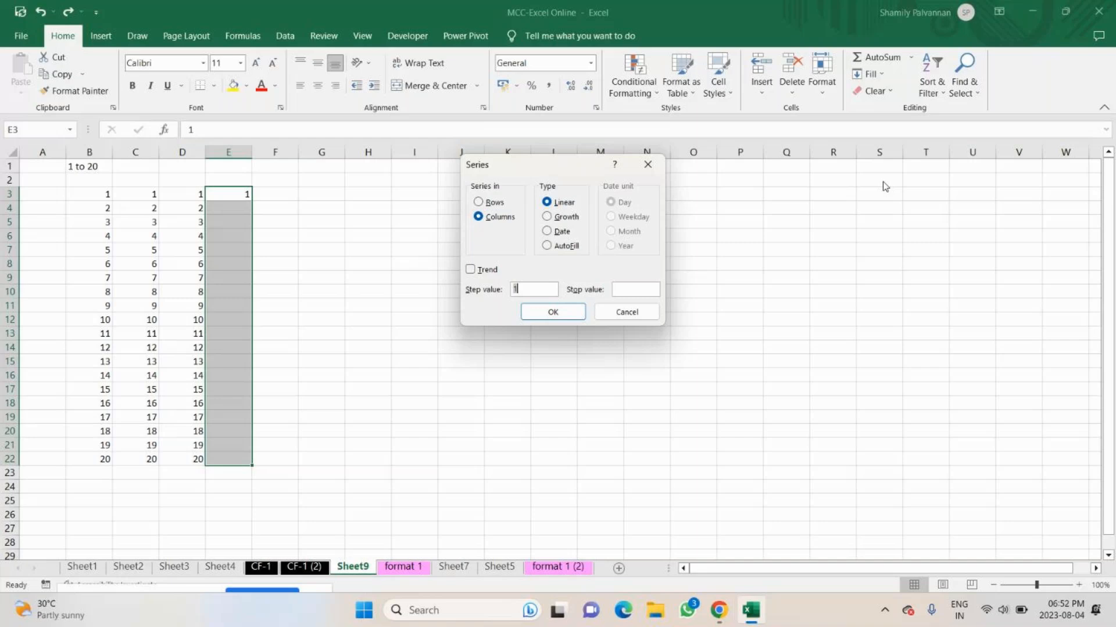
pyautogui.click(493, 219)
pyautogui.click(644, 288)
pyautogui.press('Return')
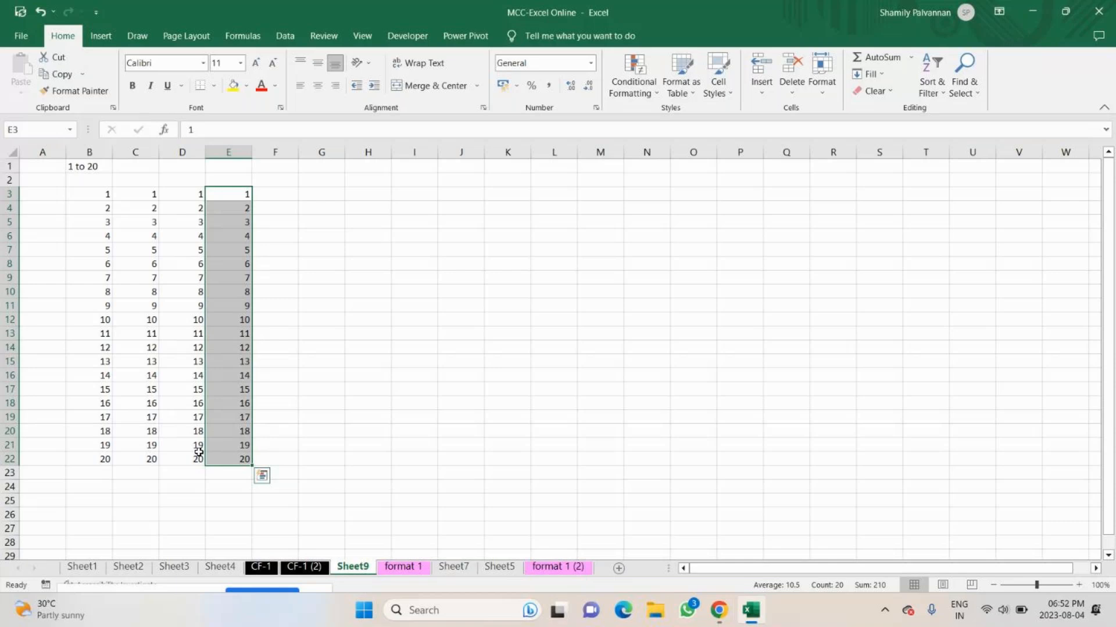
# Enter 2 in F3 and 4 in F4, and extend the even-number pair down to F22 with AutoFill.
pyautogui.doubleClick(281, 200)
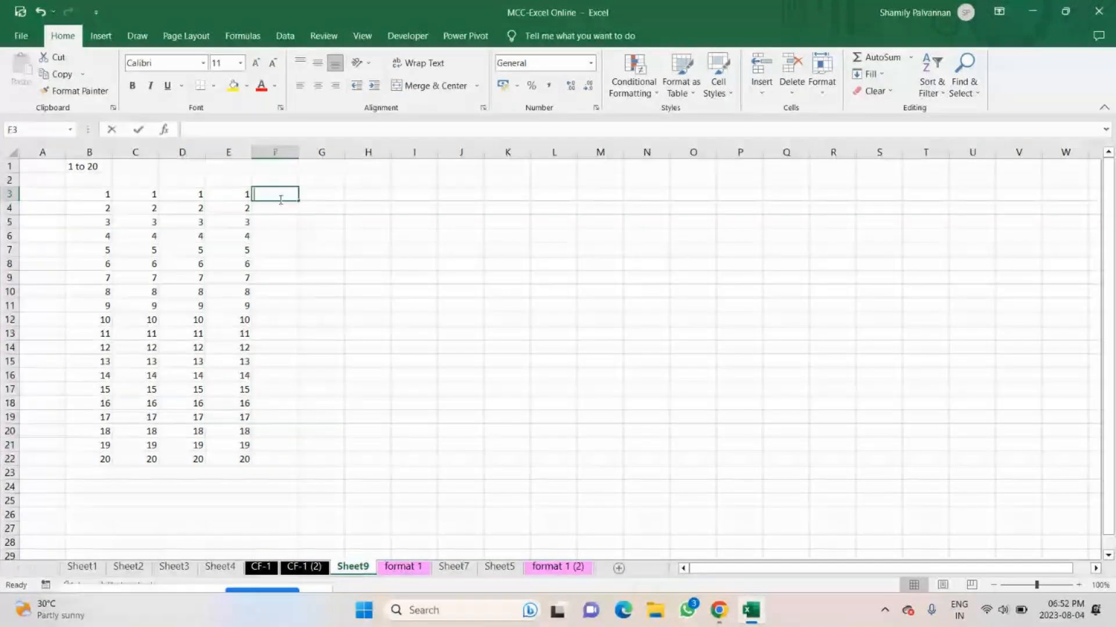
pyautogui.write('2')
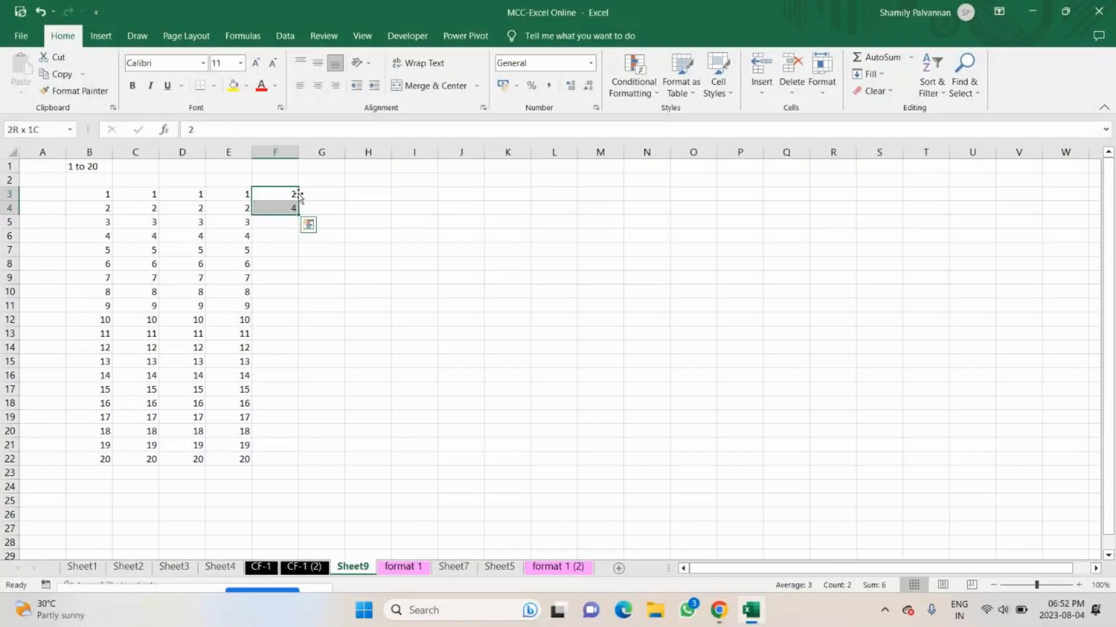
pyautogui.doubleClick(298, 214)
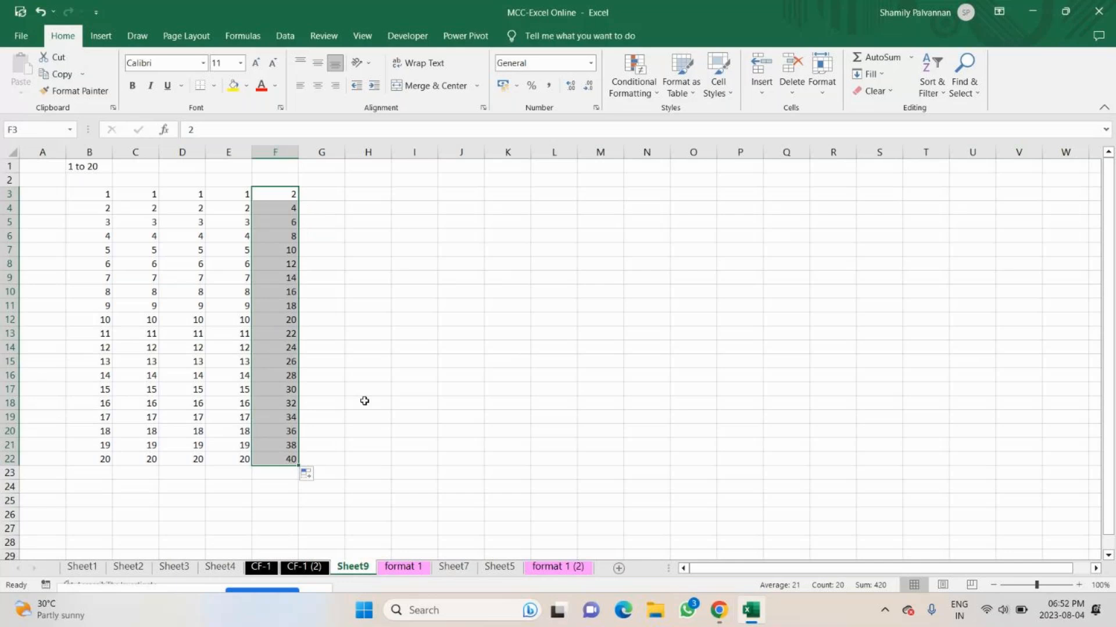
# Enter 1 in G3 and 3 in G4, and extend the odd-number pair down to G22 with AutoFill.
pyautogui.click(328, 195)
pyautogui.write('1.3')
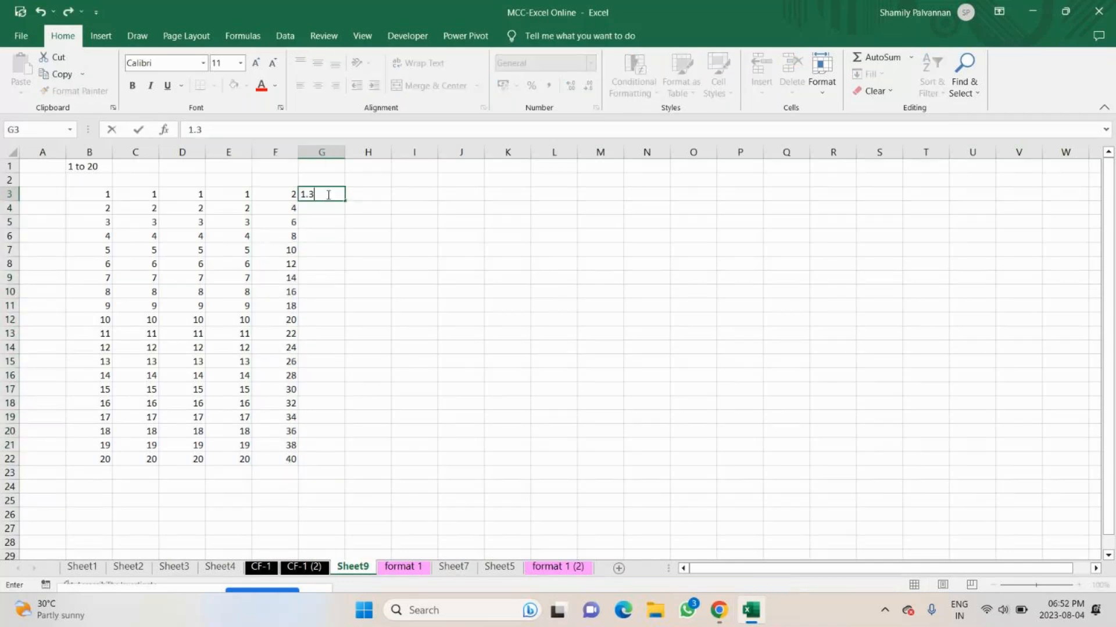
pyautogui.press('BackSpace')
pyautogui.press('BackSpace')
pyautogui.press('Return')
pyautogui.write('3')
pyautogui.press('Return')
pyautogui.moveTo(328, 195); pyautogui.dragTo(330, 211)
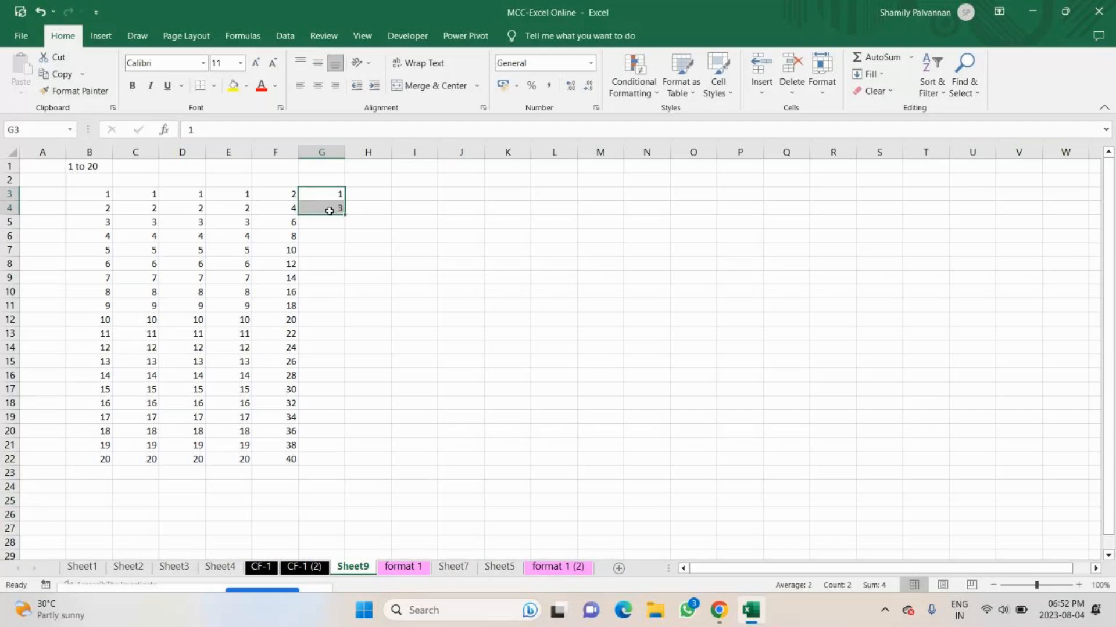
pyautogui.doubleClick(345, 215)
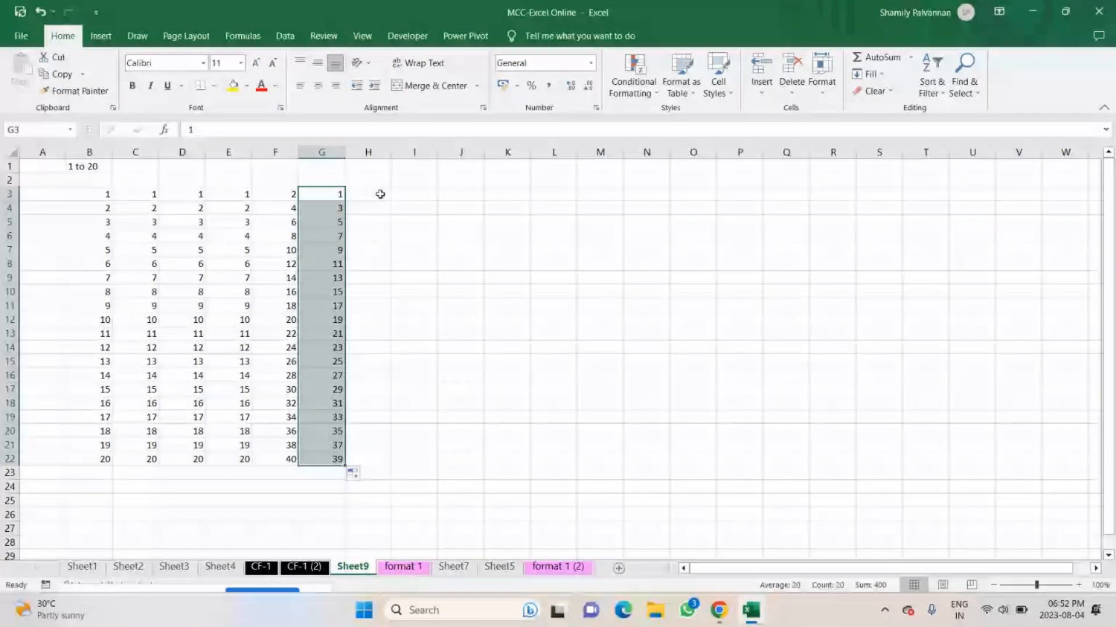
# Enter 7 in H3 and 14 in H4, and extend the pair down to H22 with AutoFill.
pyautogui.click(380, 194)
pyautogui.write('7')
pyautogui.press('Return')
pyautogui.write('14')
pyautogui.press('Return')
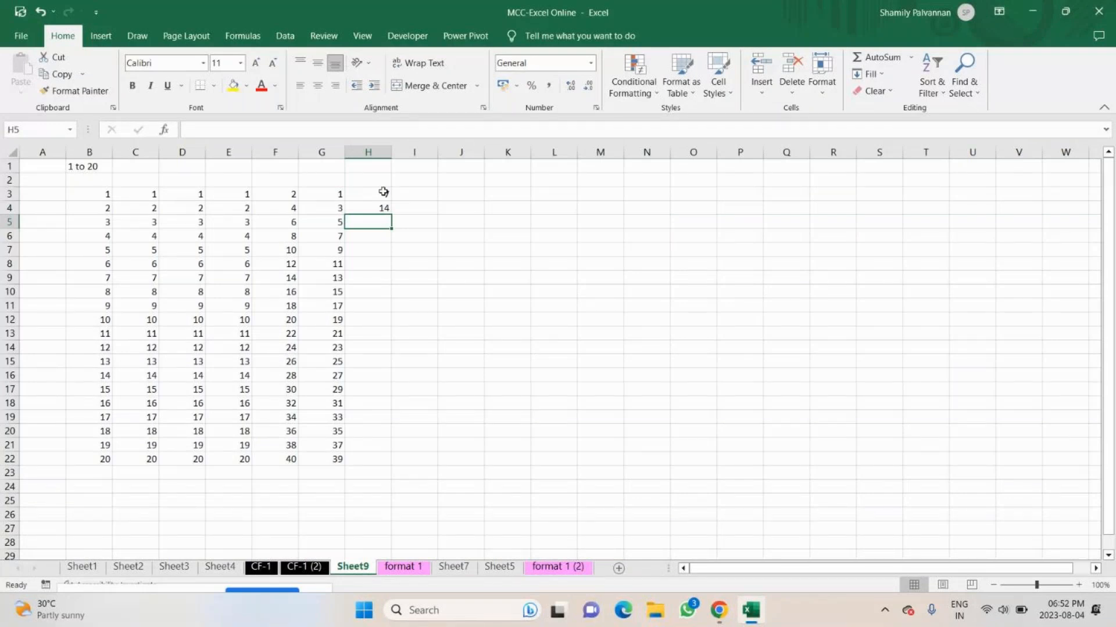
# Enter 25 in I3 and 50 in I4, and extend the pair down to I22 with AutoFill.
pyautogui.click(415, 193)
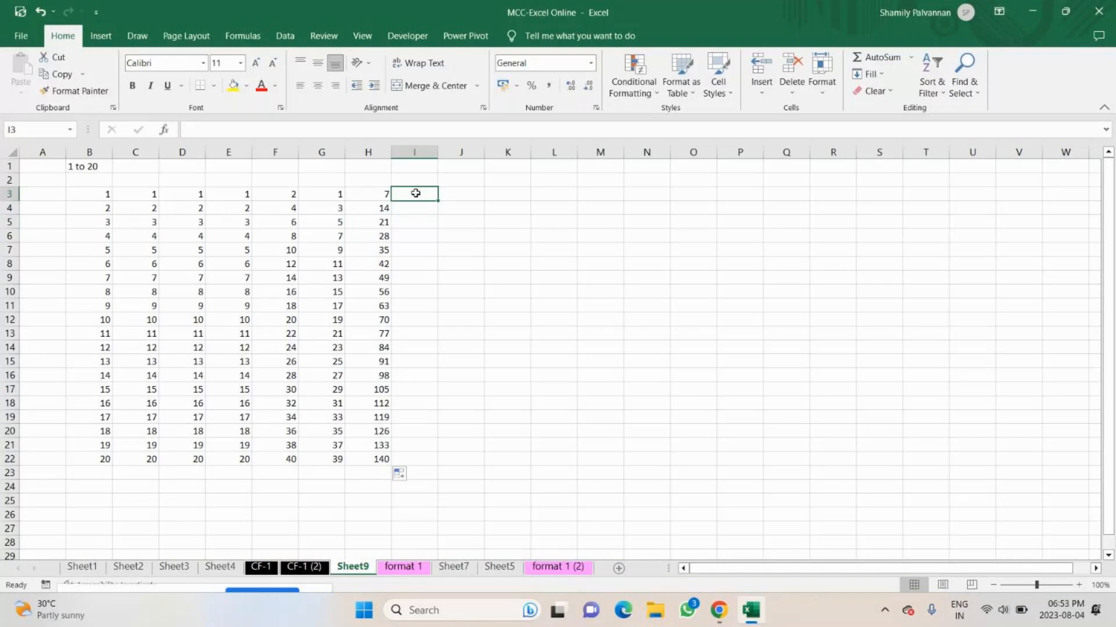
pyautogui.write('25')
pyautogui.press('Return')
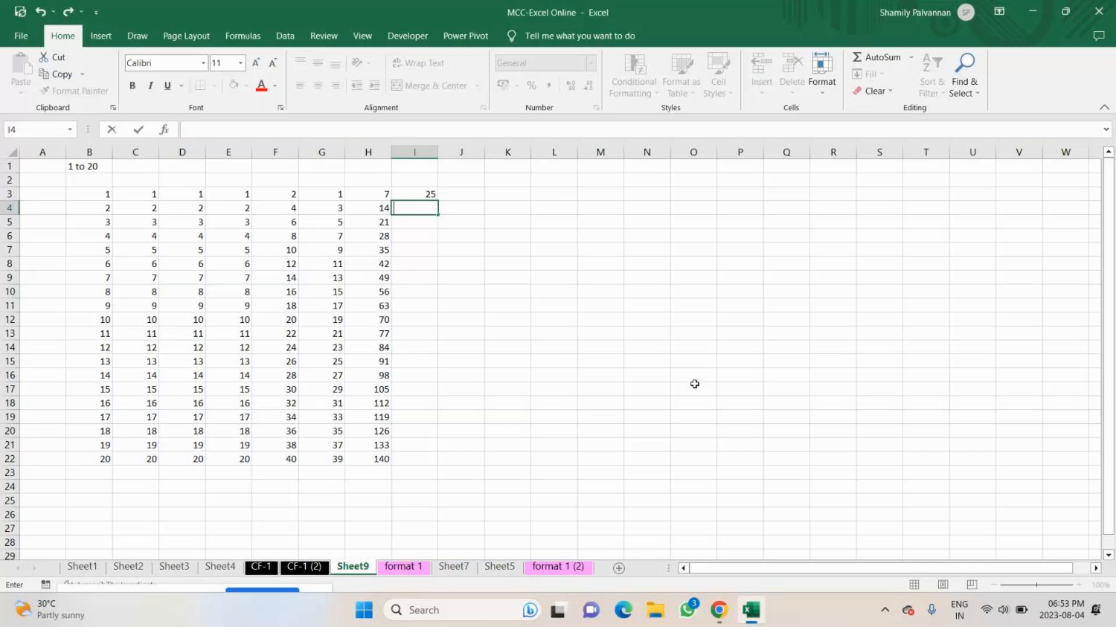
pyautogui.write('52')
pyautogui.press('Return')
pyautogui.click(431, 209)
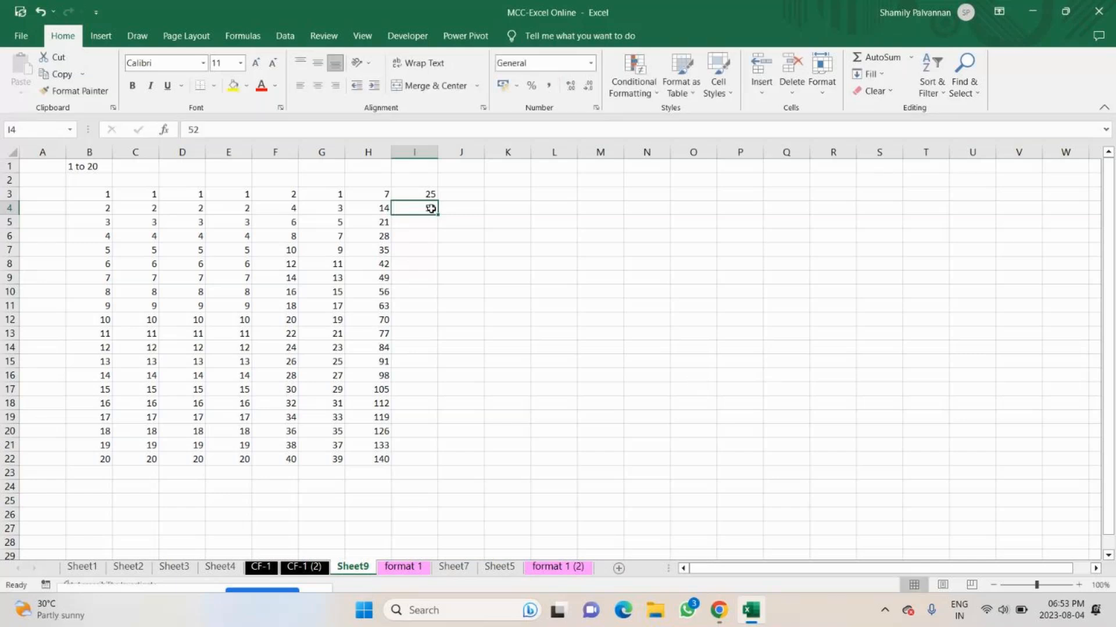
pyautogui.write('50')
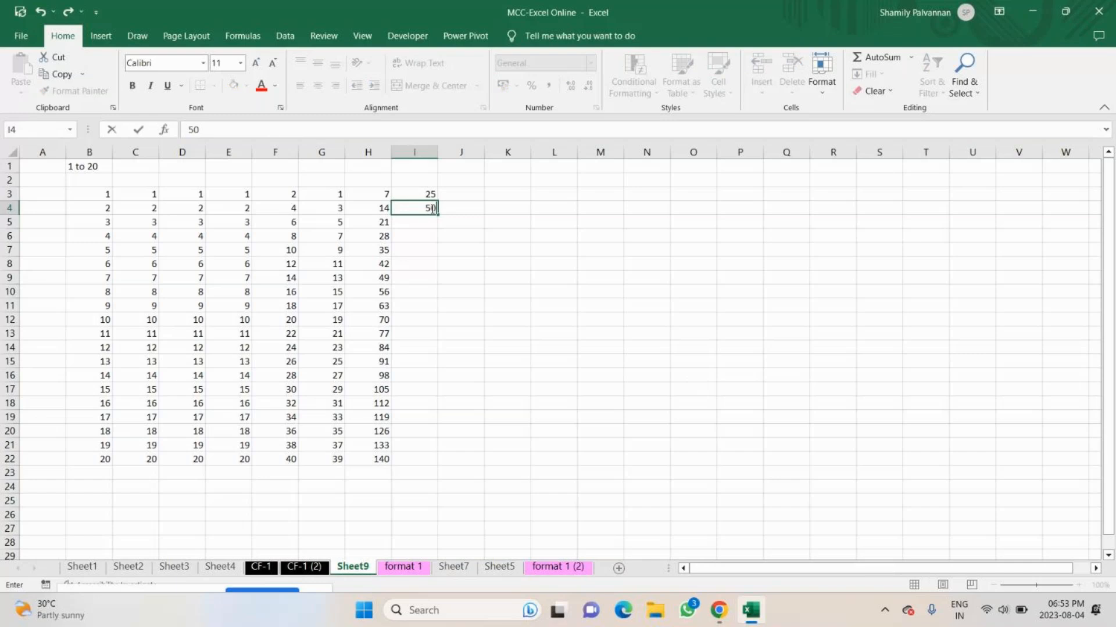
pyautogui.moveTo(430, 194); pyautogui.dragTo(430, 208)
pyautogui.moveTo(438, 215); pyautogui.dragTo(536, 465)
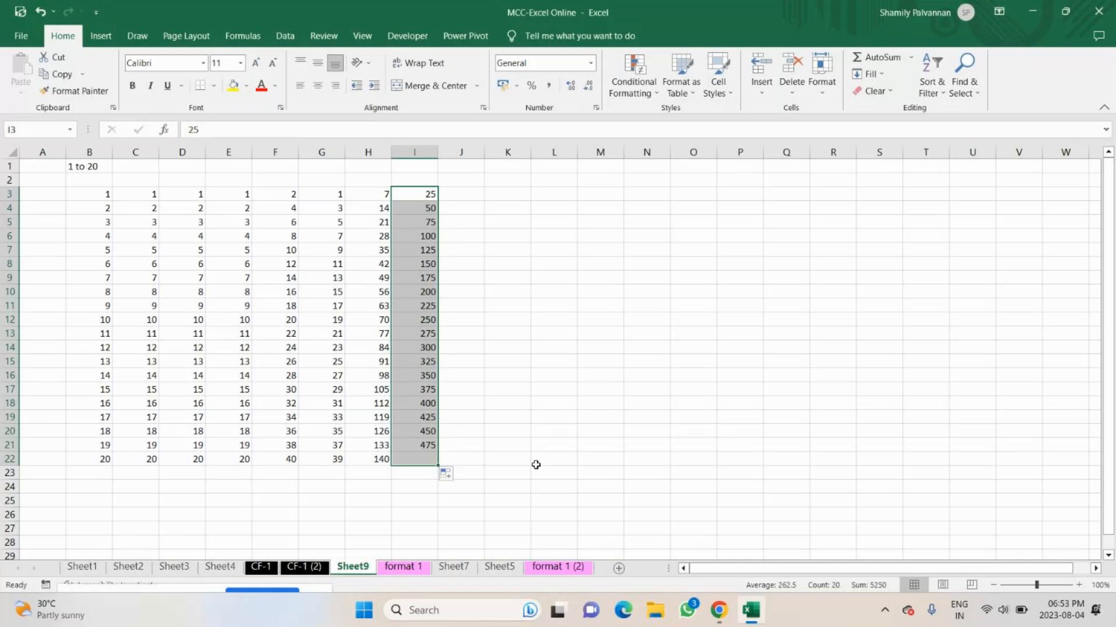
# Select the block of filled series in B3:I22 to review it.
pyautogui.press('Right')
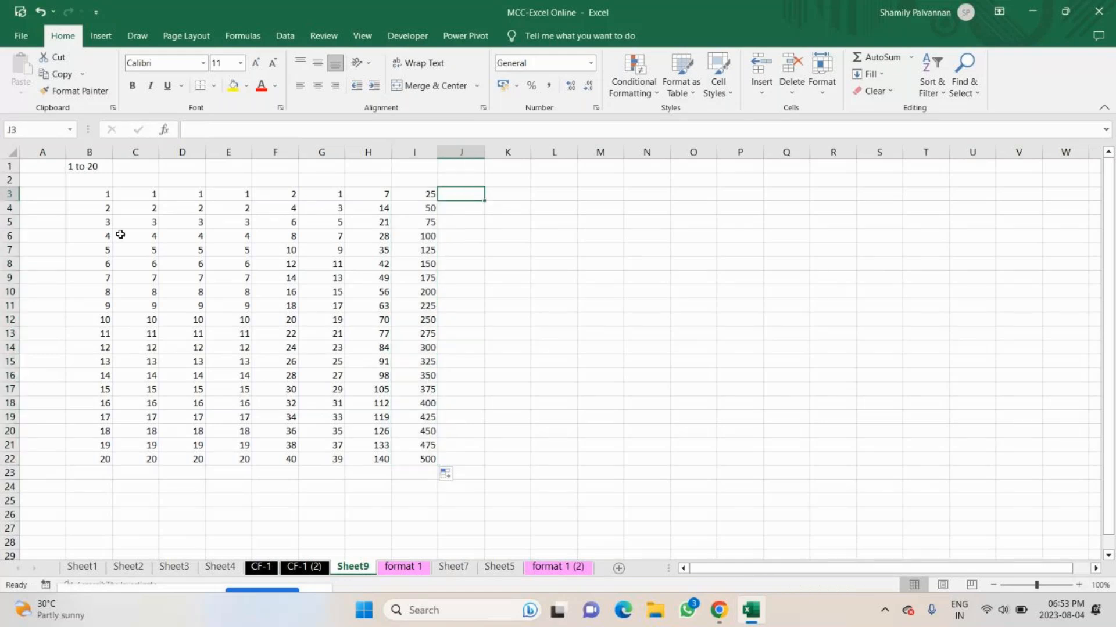
pyautogui.hotkey('ctrl', 'a')
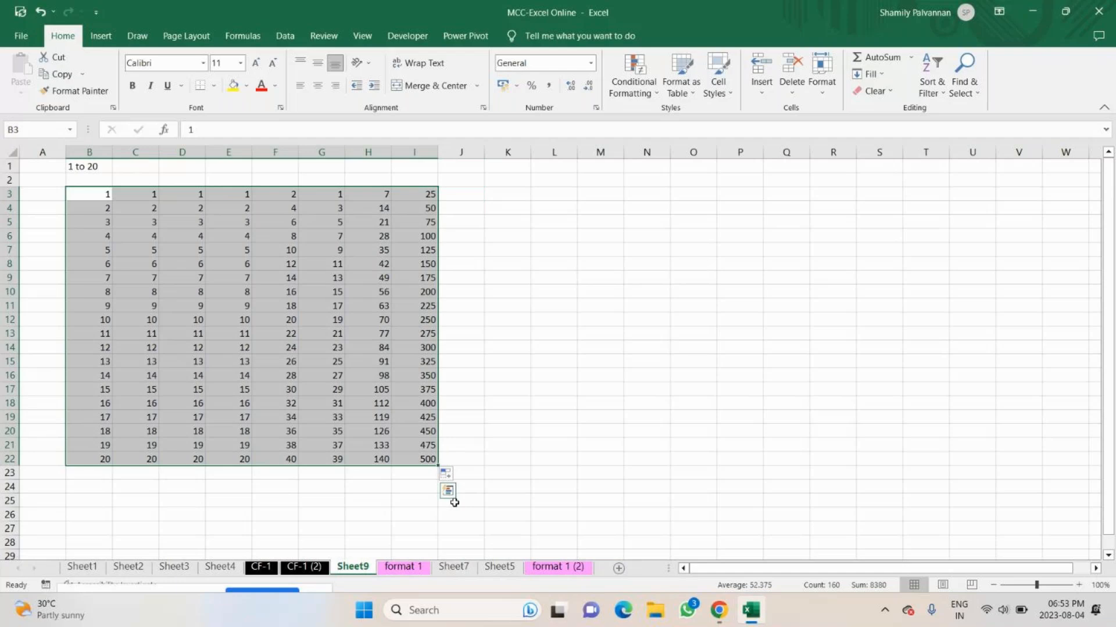
pyautogui.click(461, 194)
pyautogui.click(469, 458)
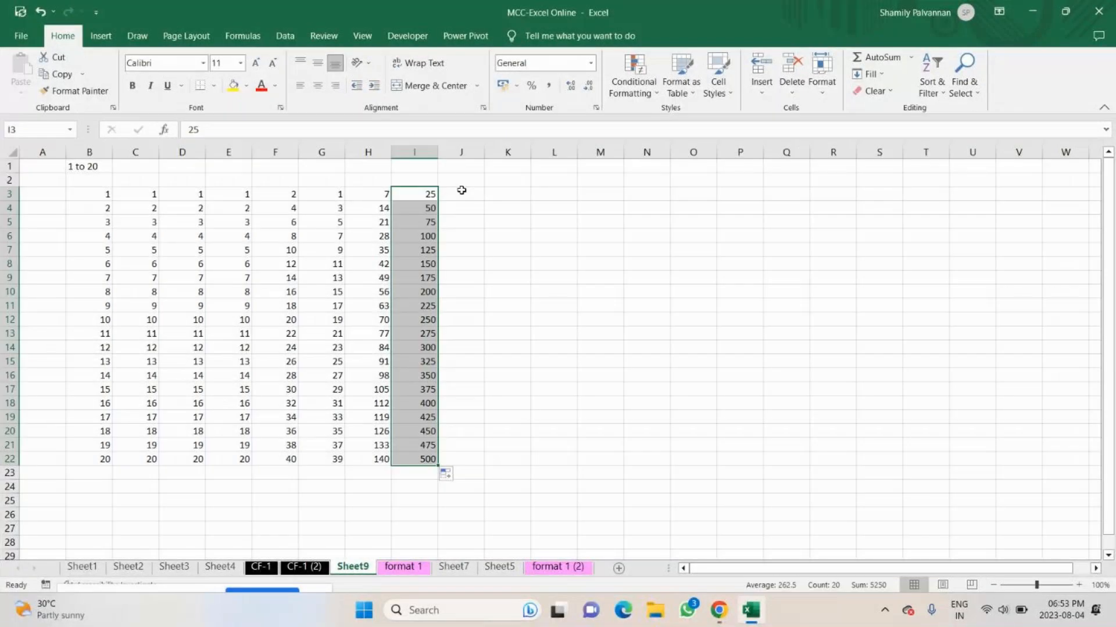
# Enter 1 in J3 and 2 in J4, and extend the pair down to J22 with AutoFill.
pyautogui.click(461, 191)
pyautogui.write('1')
pyautogui.press('Return')
pyautogui.write('2')
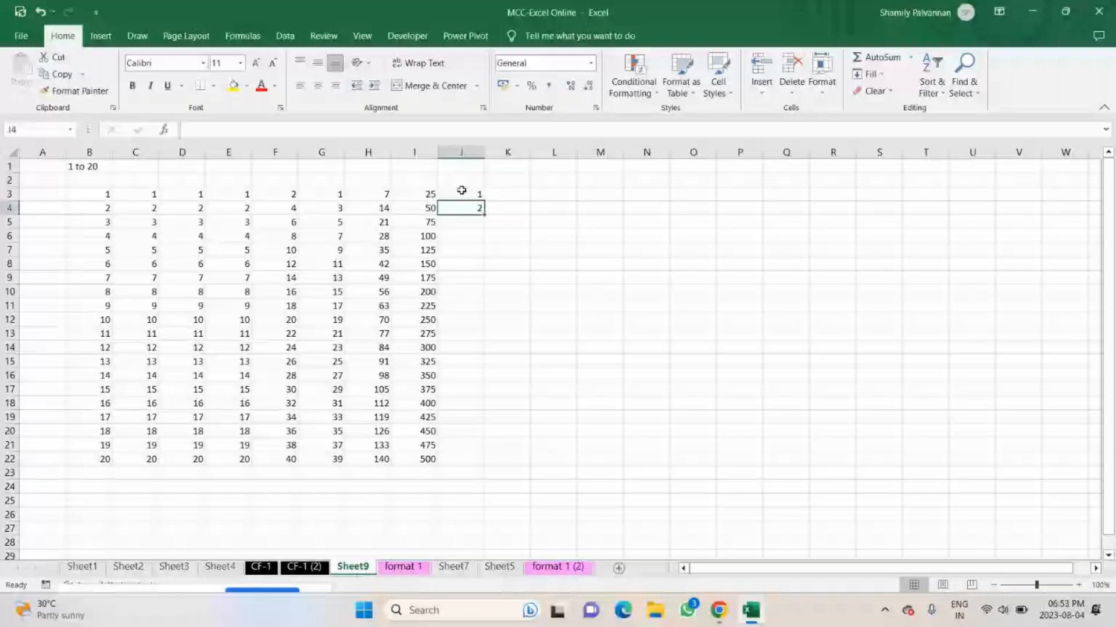
pyautogui.moveTo(461, 191); pyautogui.dragTo(485, 215)
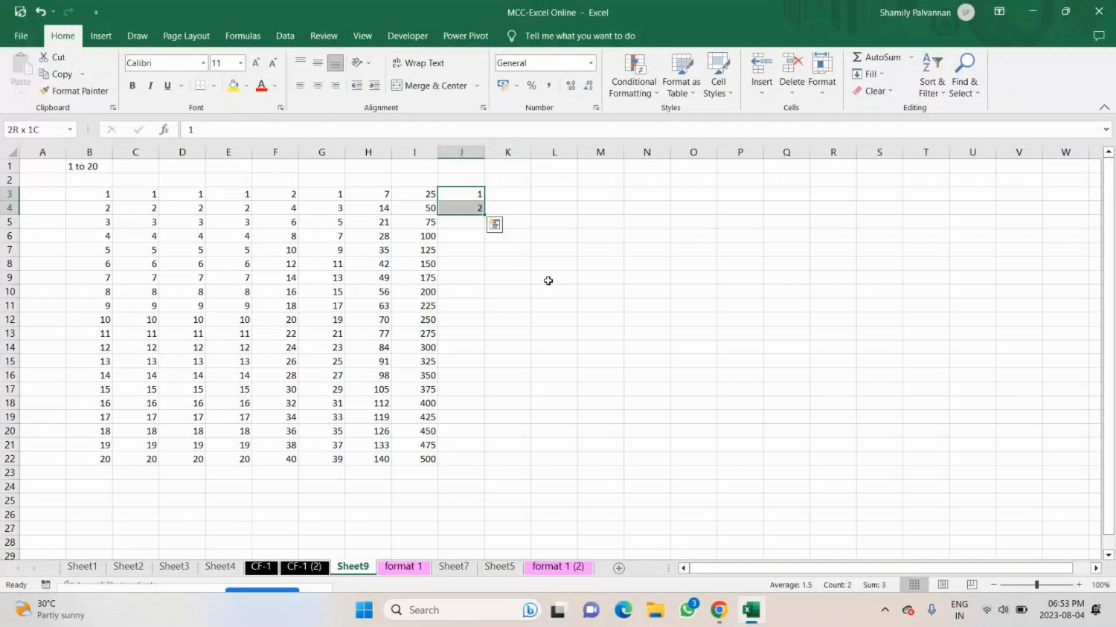
pyautogui.doubleClick(485, 214)
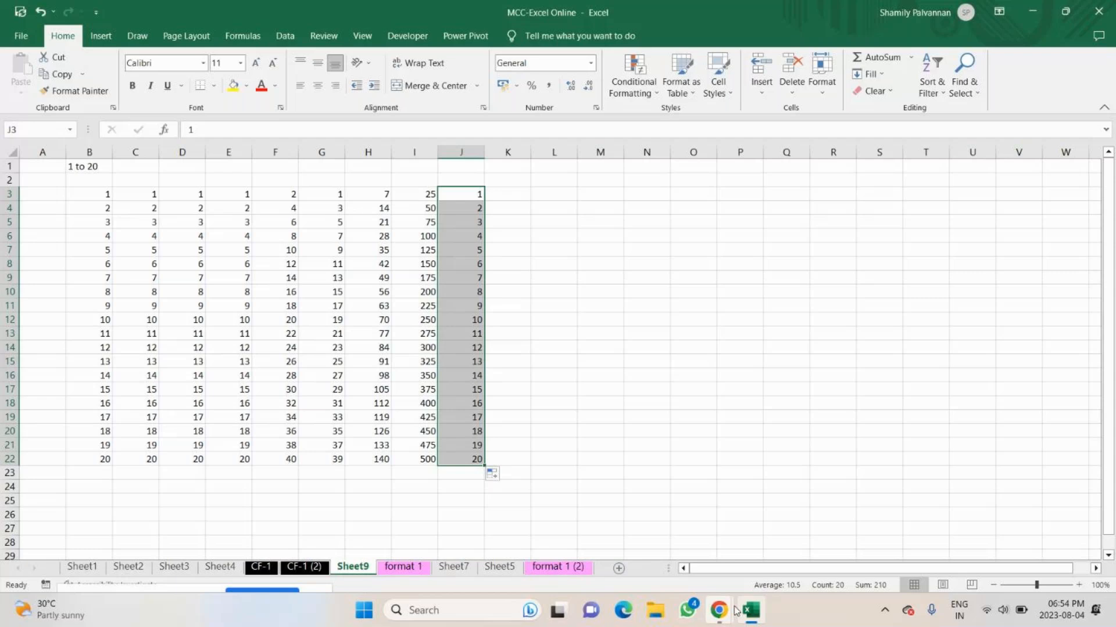
# Switch to the GoTo meeting in Chrome and look through its pop-out option, extra options, notes and chat.
pyautogui.click(726, 610)
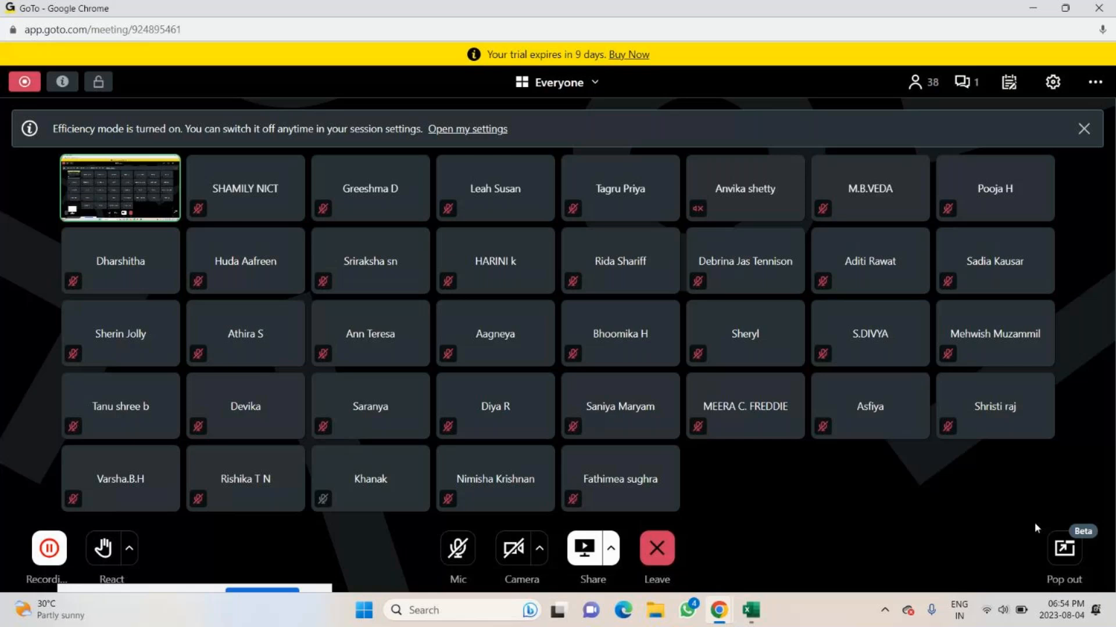
pyautogui.click(1064, 548)
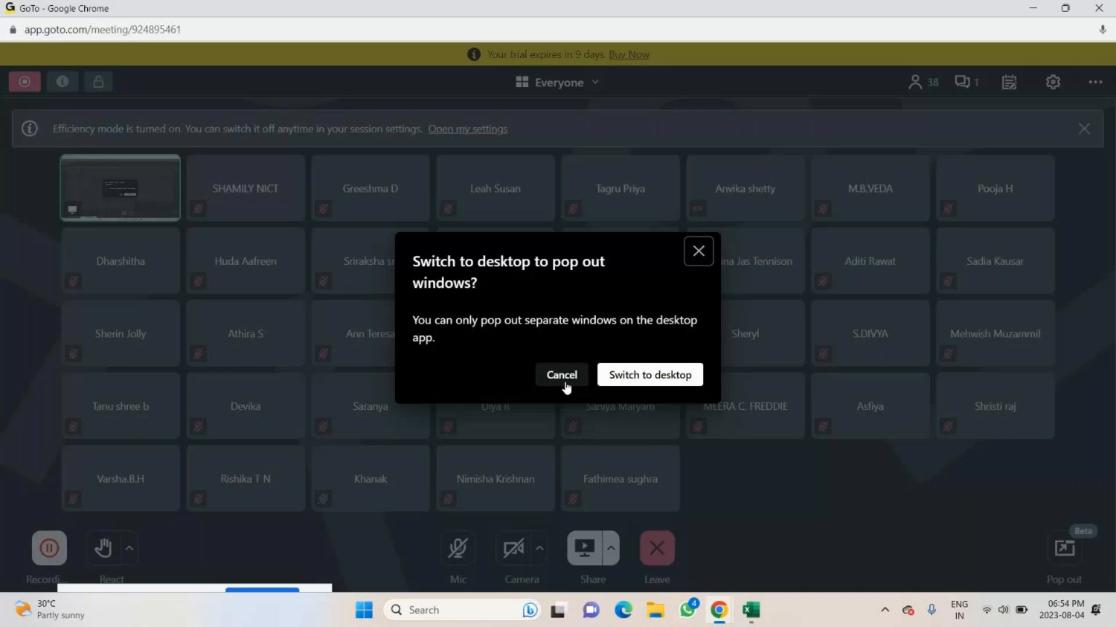
pyautogui.click(566, 382)
pyautogui.click(1095, 82)
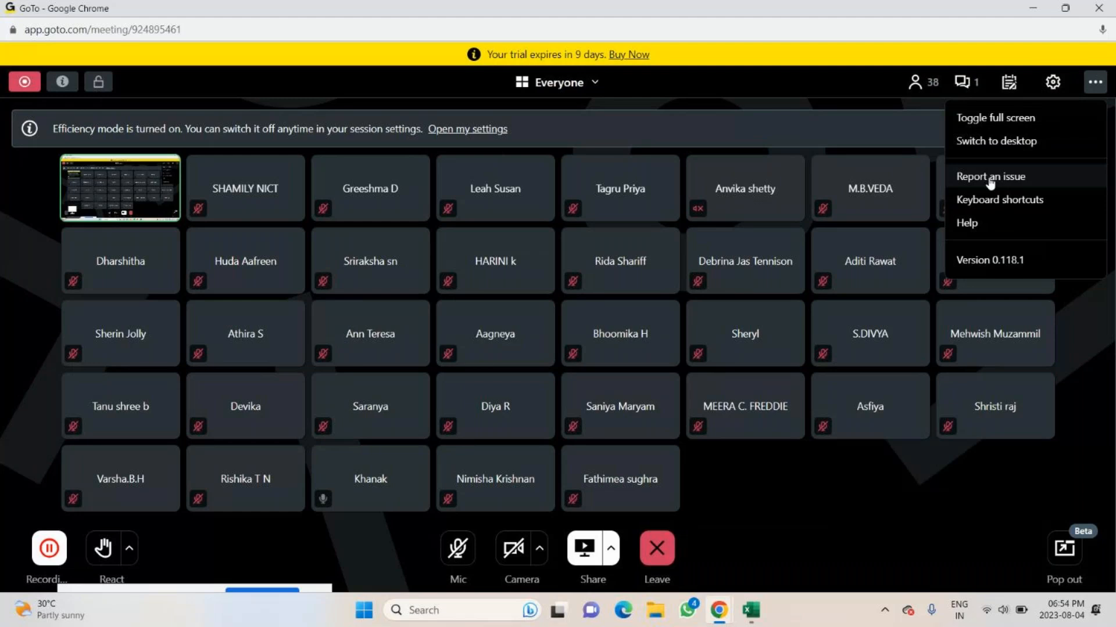
pyautogui.click(1010, 83)
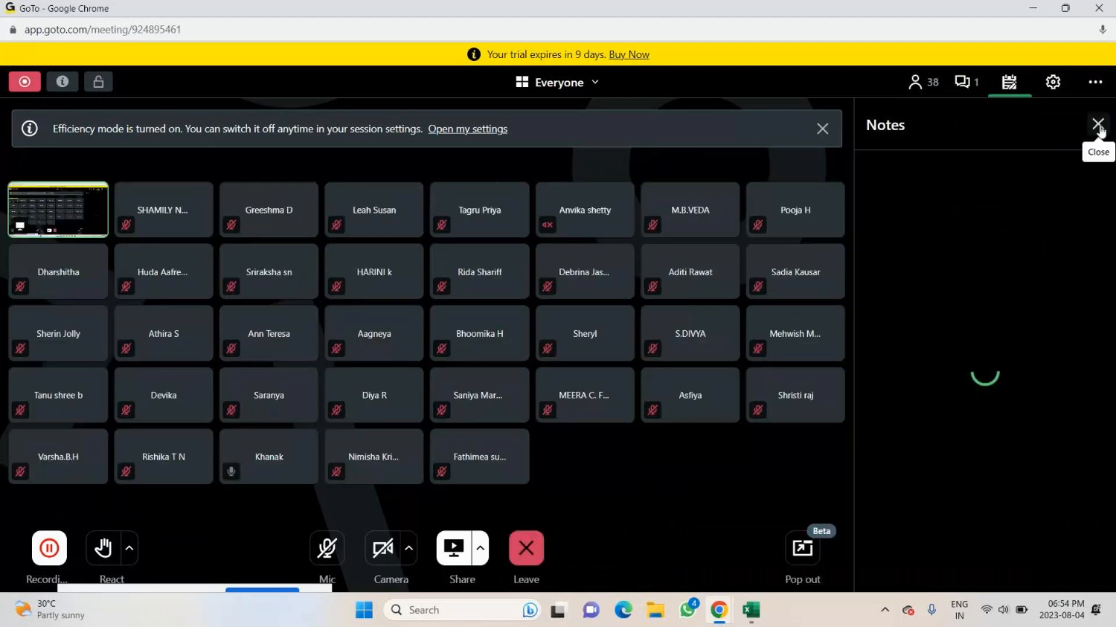
pyautogui.click(1098, 127)
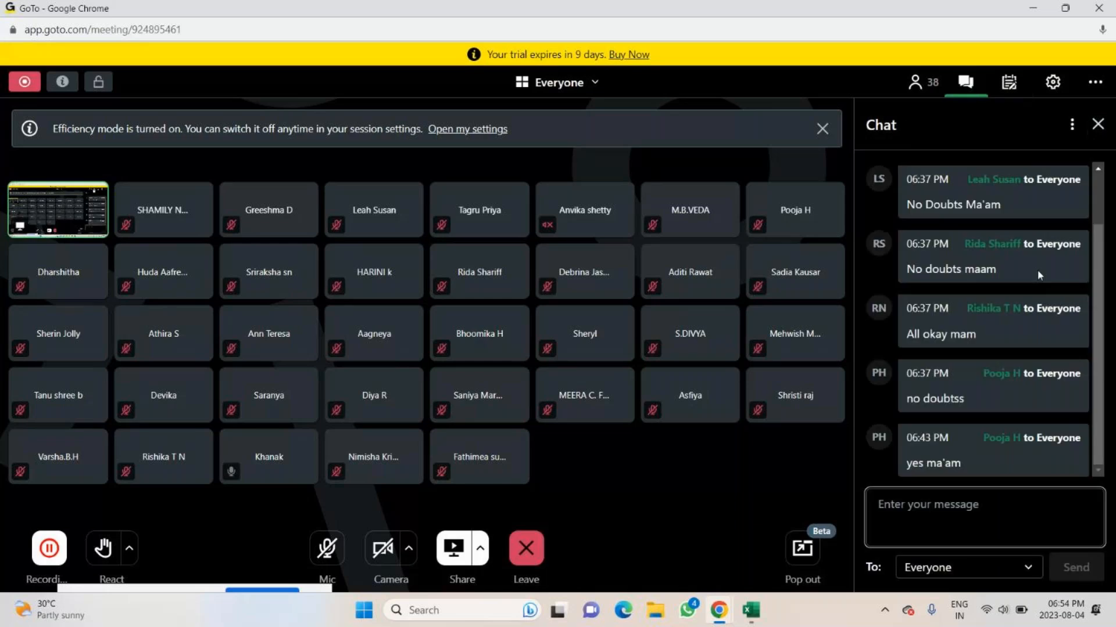
# Look through the meeting's participant list and open the quick reactions.
pyautogui.click(1098, 132)
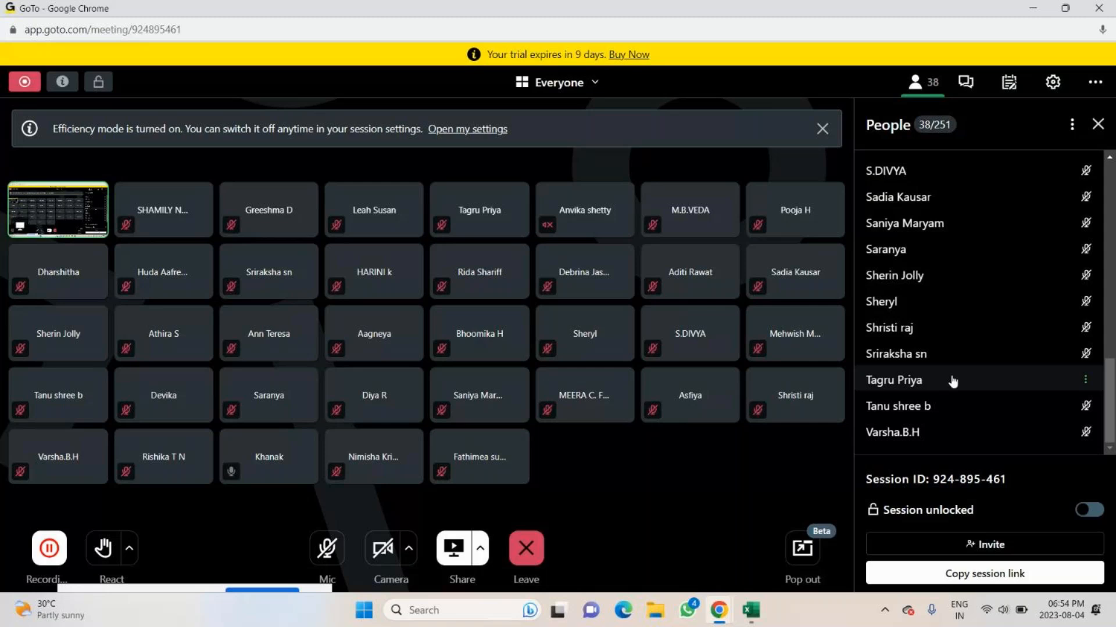
pyautogui.scroll(10, 953, 381)
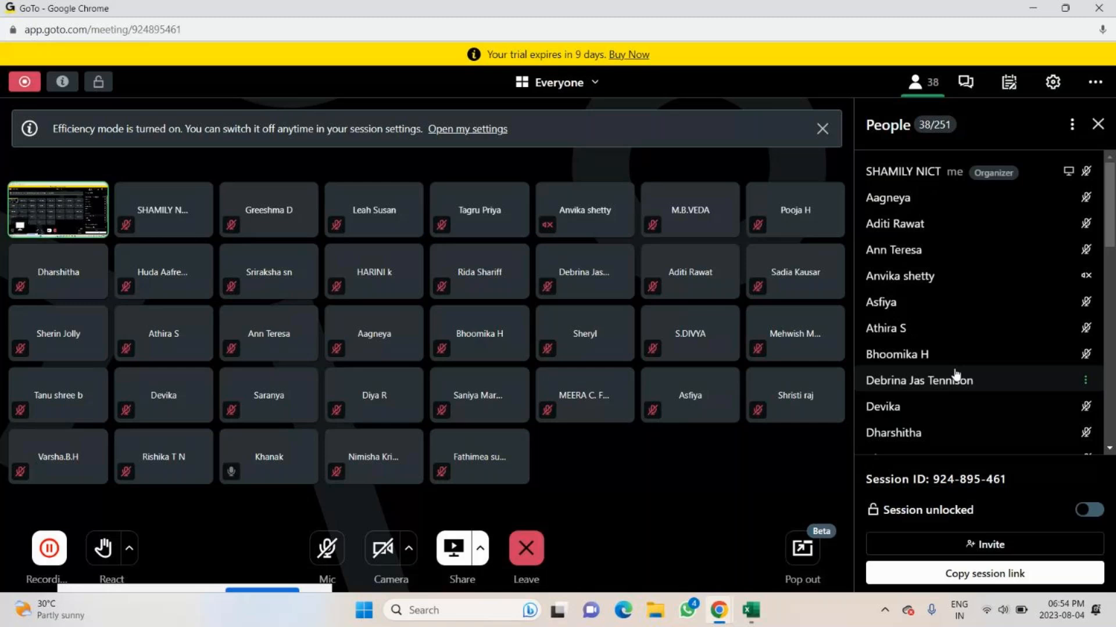
pyautogui.click(128, 552)
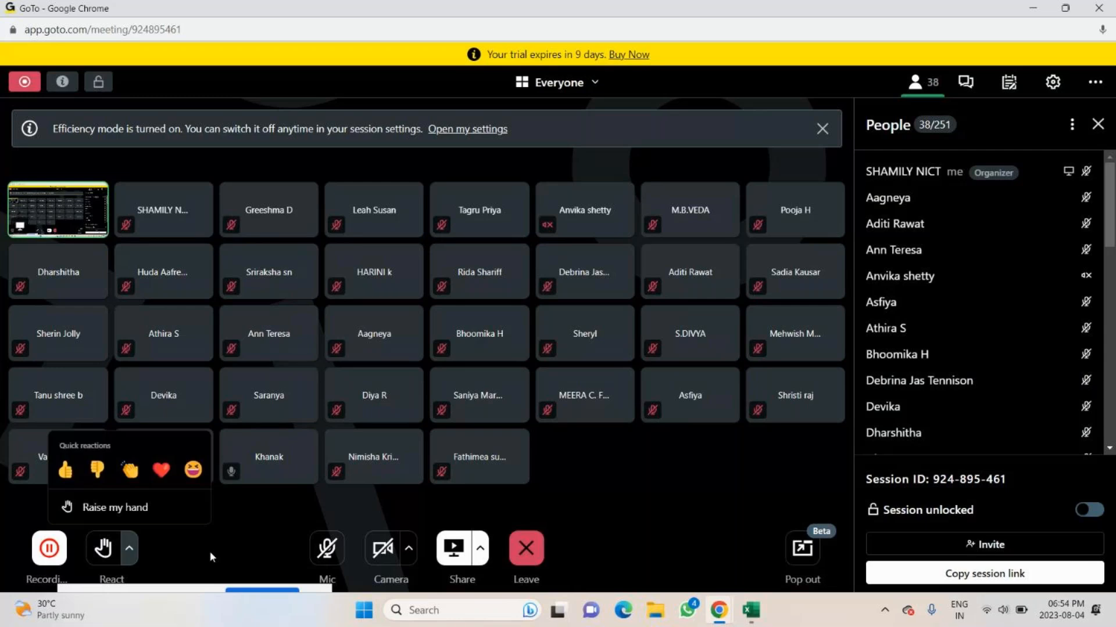
# Close the meeting's quick reactions and participant list and return to the Excel workbook.
pyautogui.click(210, 557)
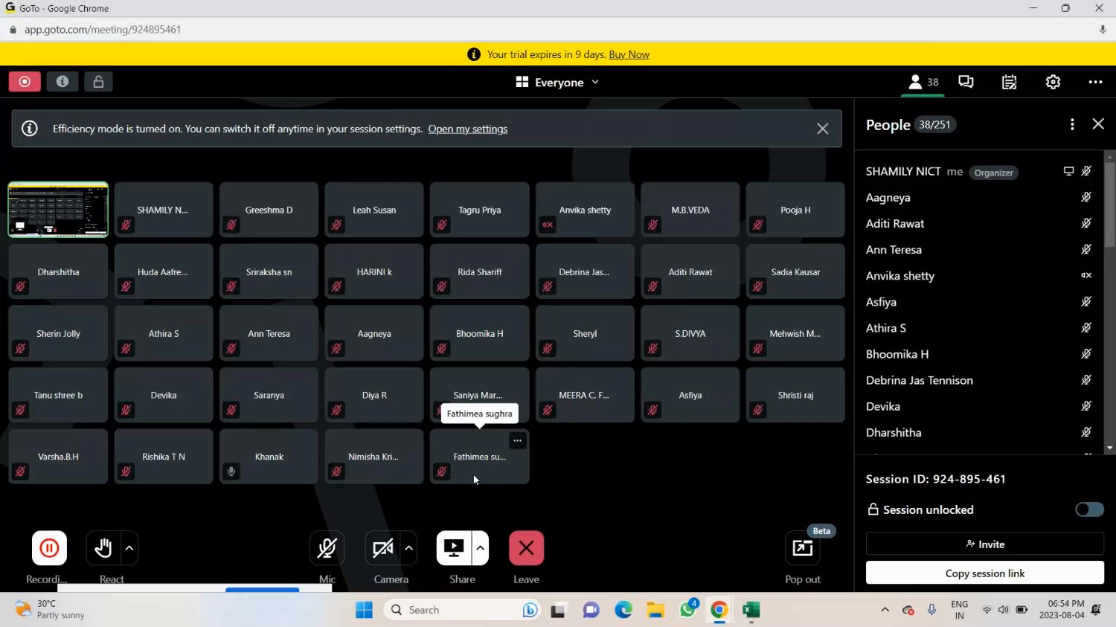
pyautogui.click(1098, 124)
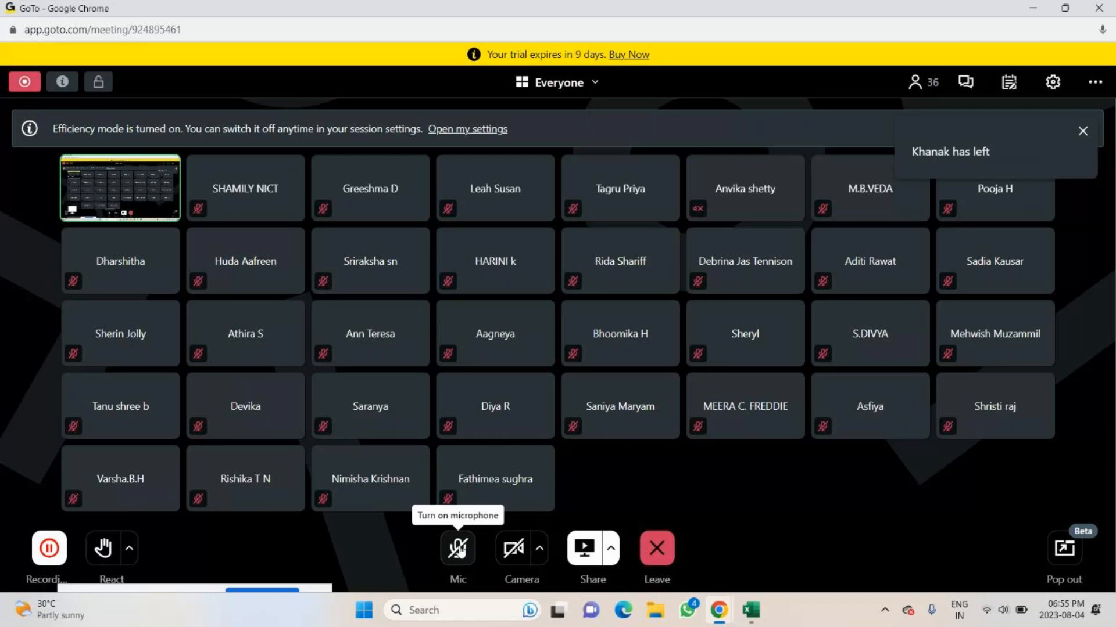
pyautogui.hotkey('alt', 'Tab')
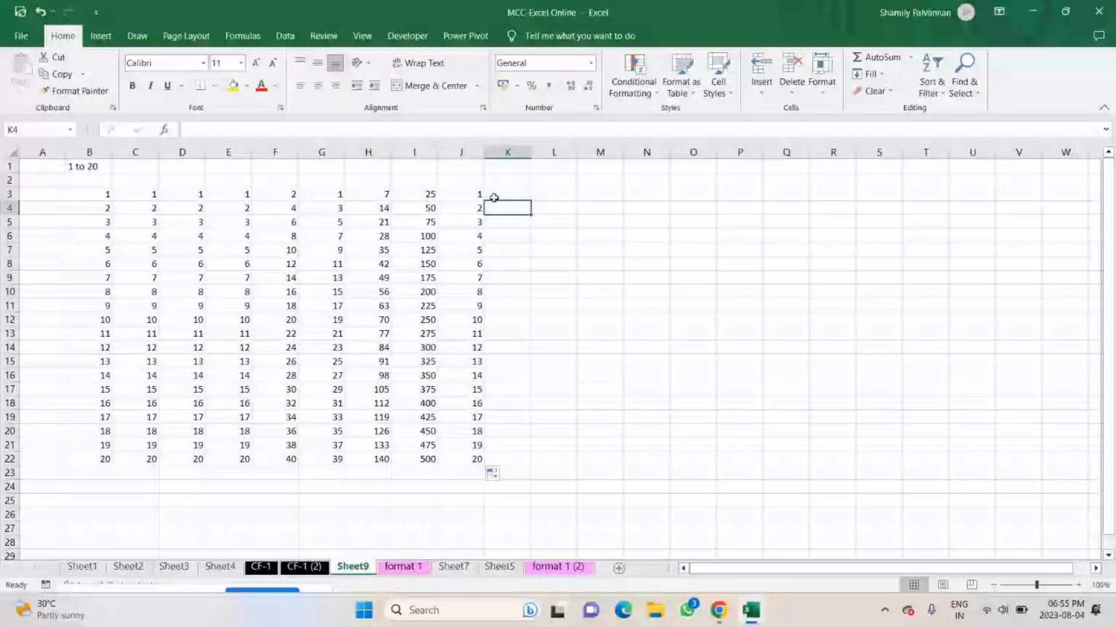
# Enter 4 in K3 and 8 in K4, and extend the pair down to K22 with AutoFill.
pyautogui.write('8')
pyautogui.press('Return')
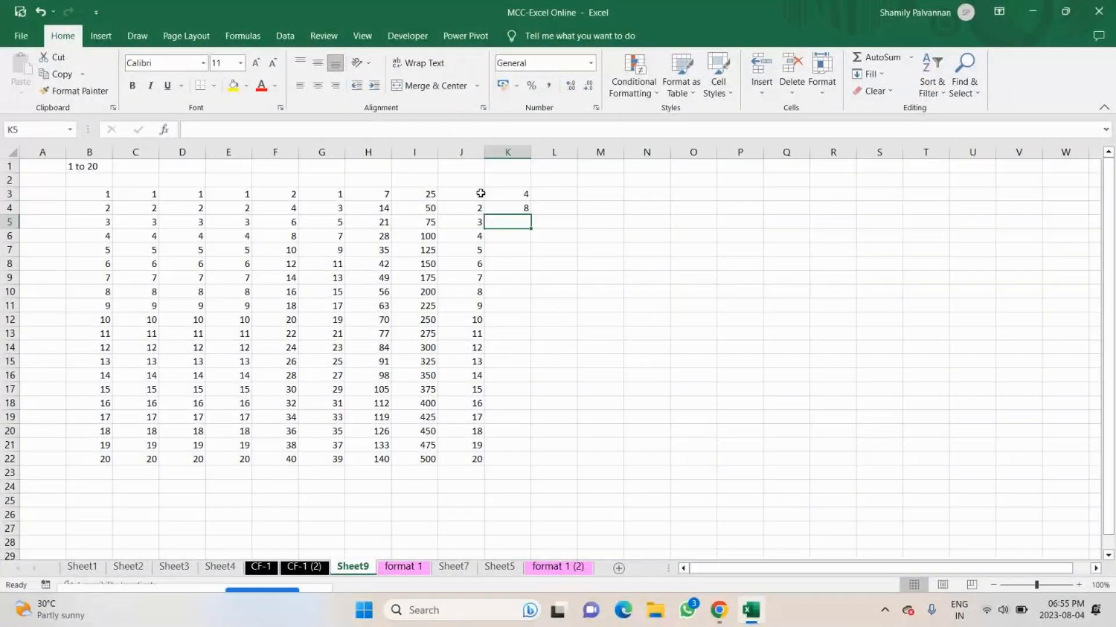
pyautogui.moveTo(491, 194); pyautogui.dragTo(518, 208)
pyautogui.doubleClick(531, 215)
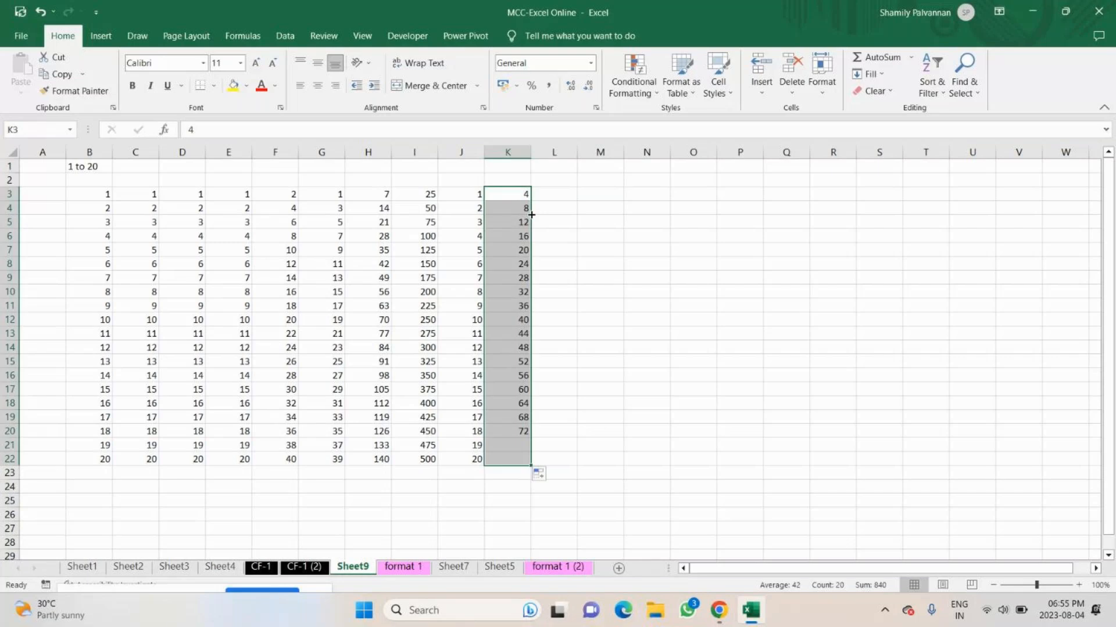
# Enter Sunday in L3 and extend the weekday series down to L22 with AutoFill.
pyautogui.press('Right')
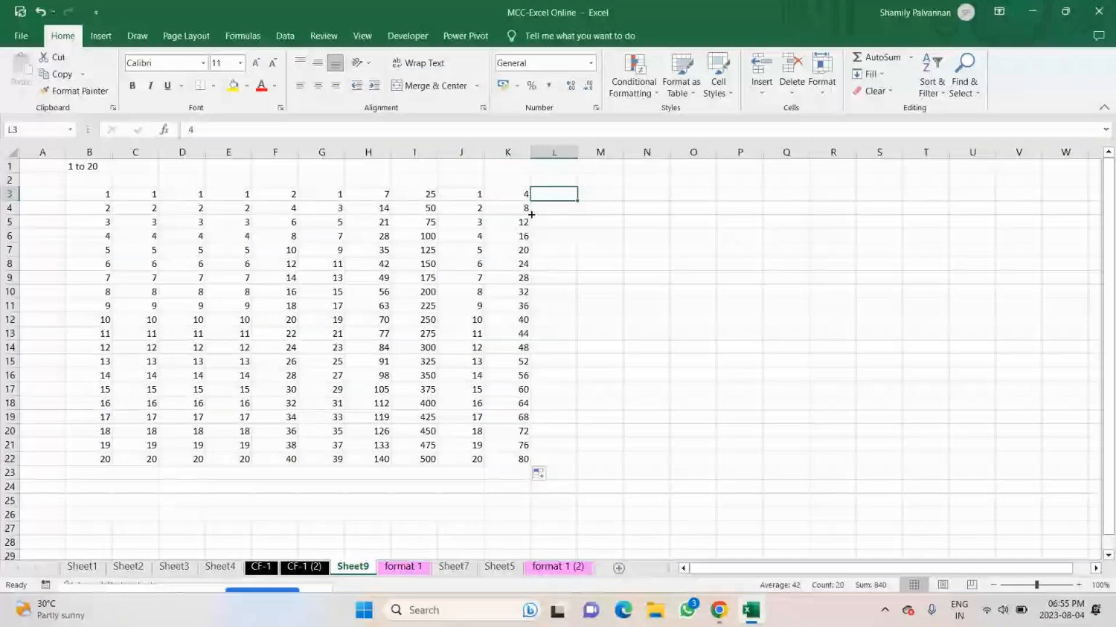
pyautogui.write('Sun')
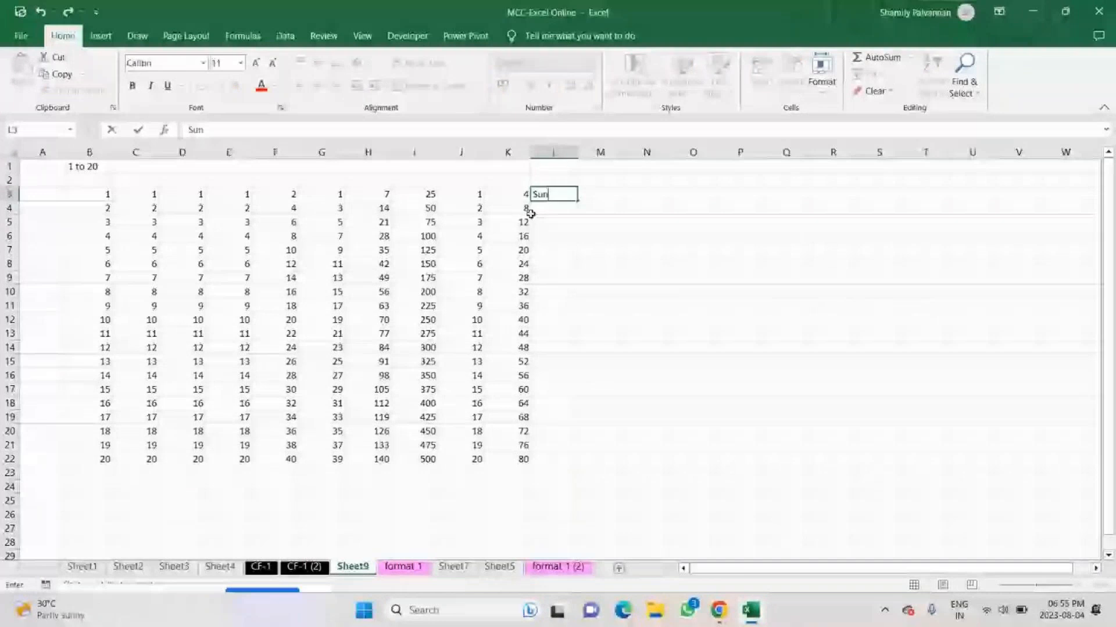
pyautogui.write('day')
pyautogui.press('Return')
pyautogui.click(554, 195)
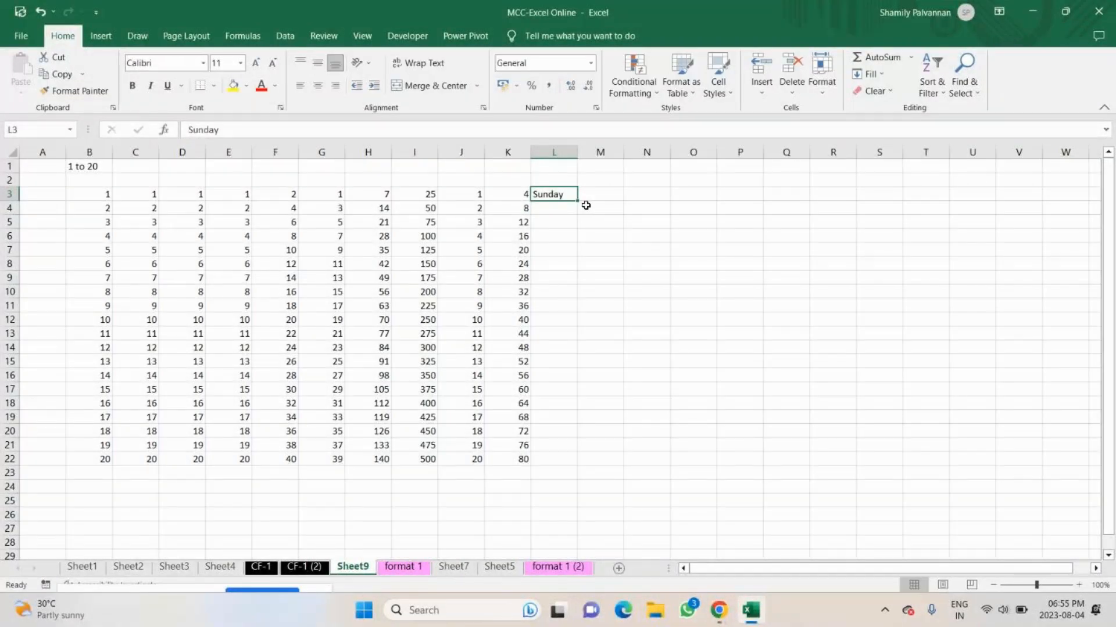
pyautogui.doubleClick(578, 201)
# Enter JANUARY in M3 and extend the month series down to M22 with AutoFill.
pyautogui.doubleClick(612, 191)
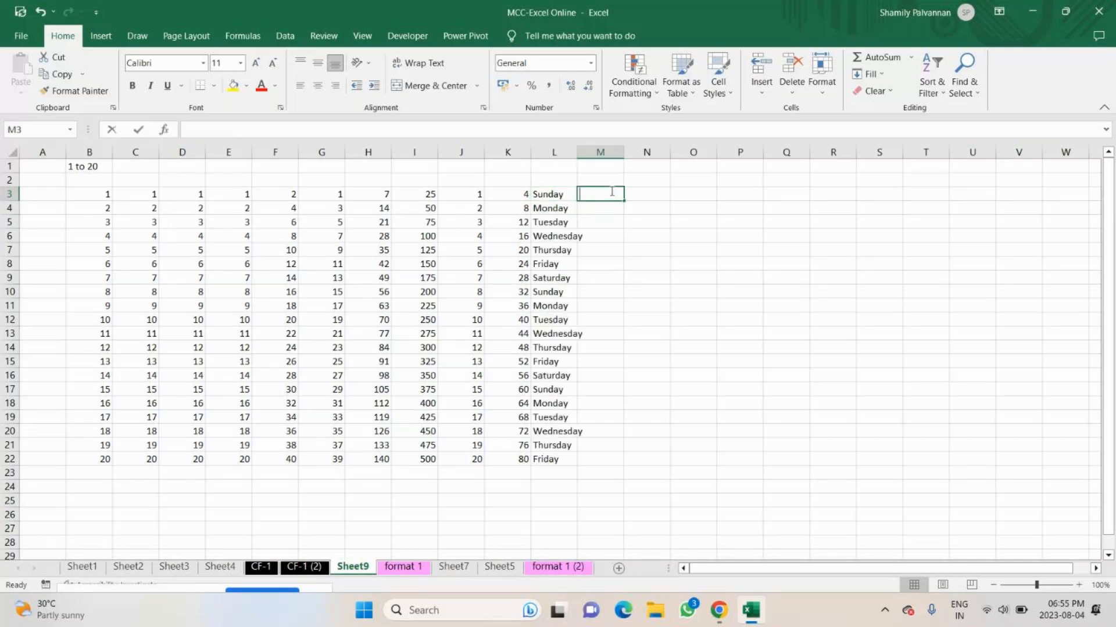
pyautogui.write('JA')
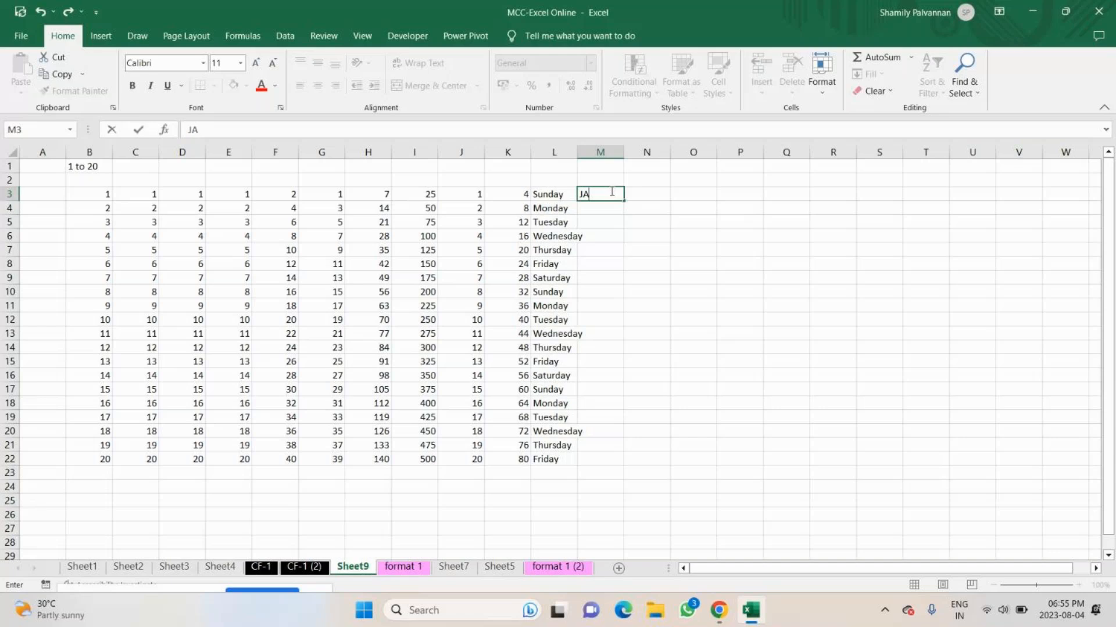
pyautogui.write('NUARY')
pyautogui.press('Return')
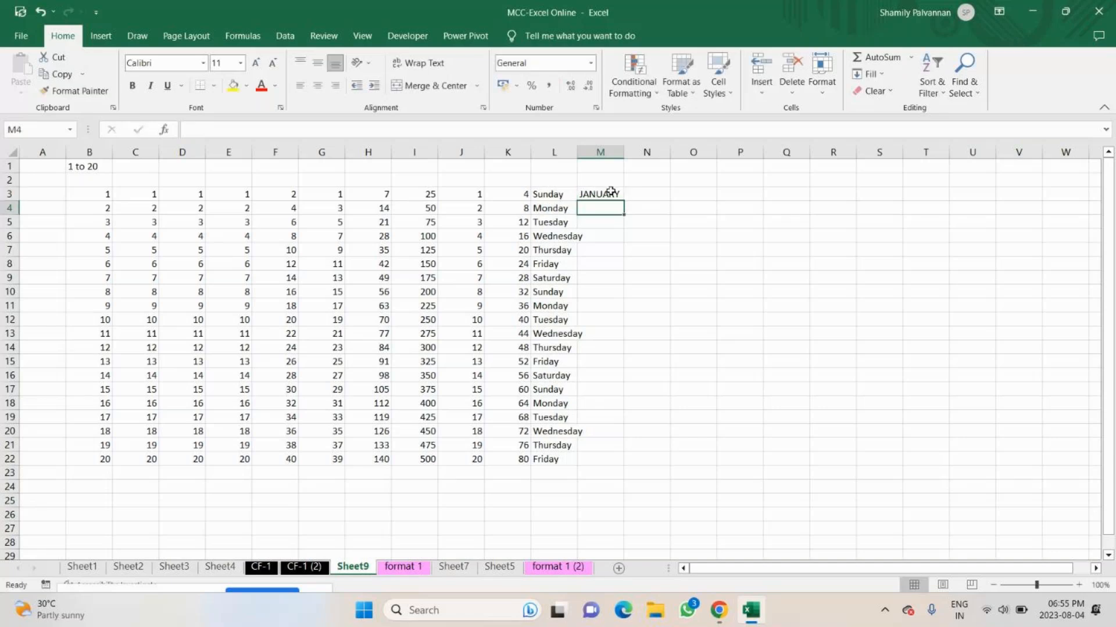
pyautogui.click(611, 192)
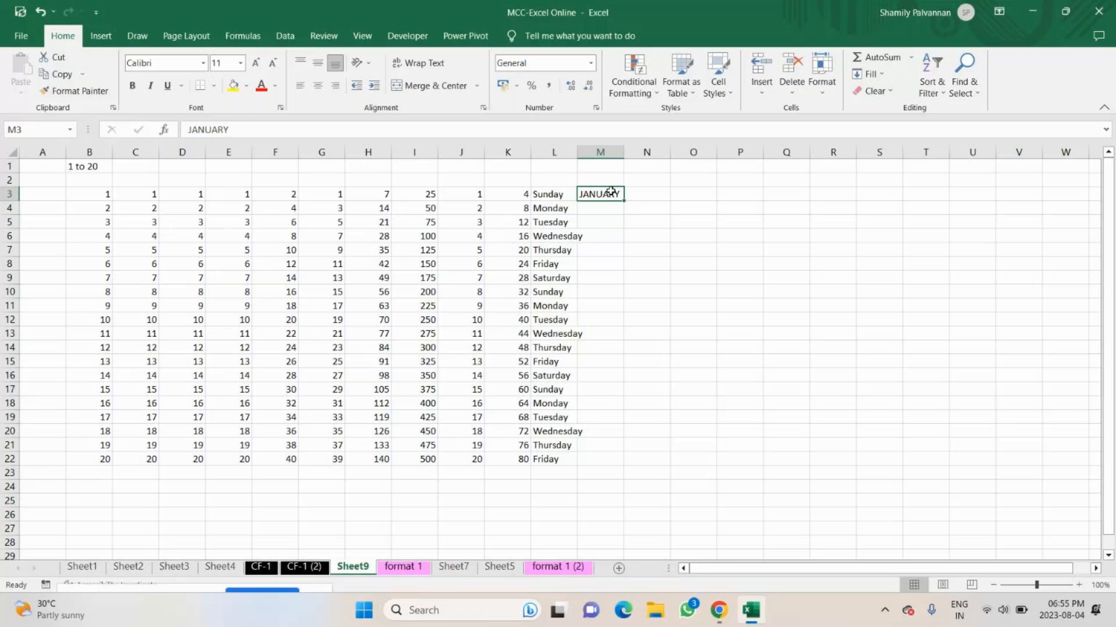
pyautogui.doubleClick(623, 201)
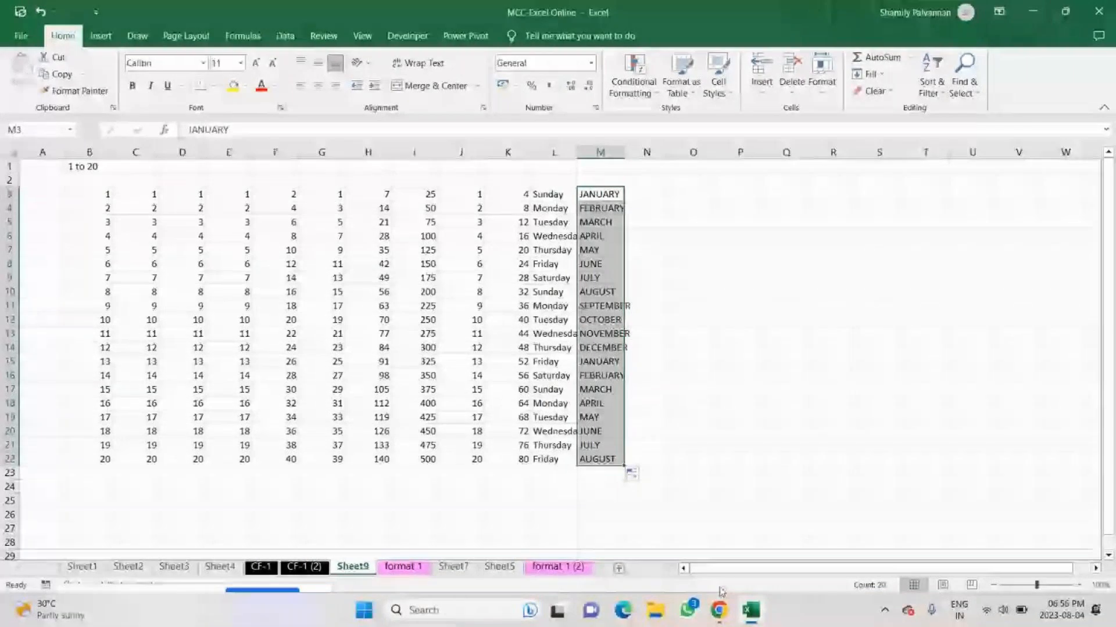
# Turn on the microphone in the GoTo meeting in Chrome and return to the Excel workbook.
pyautogui.click(719, 610)
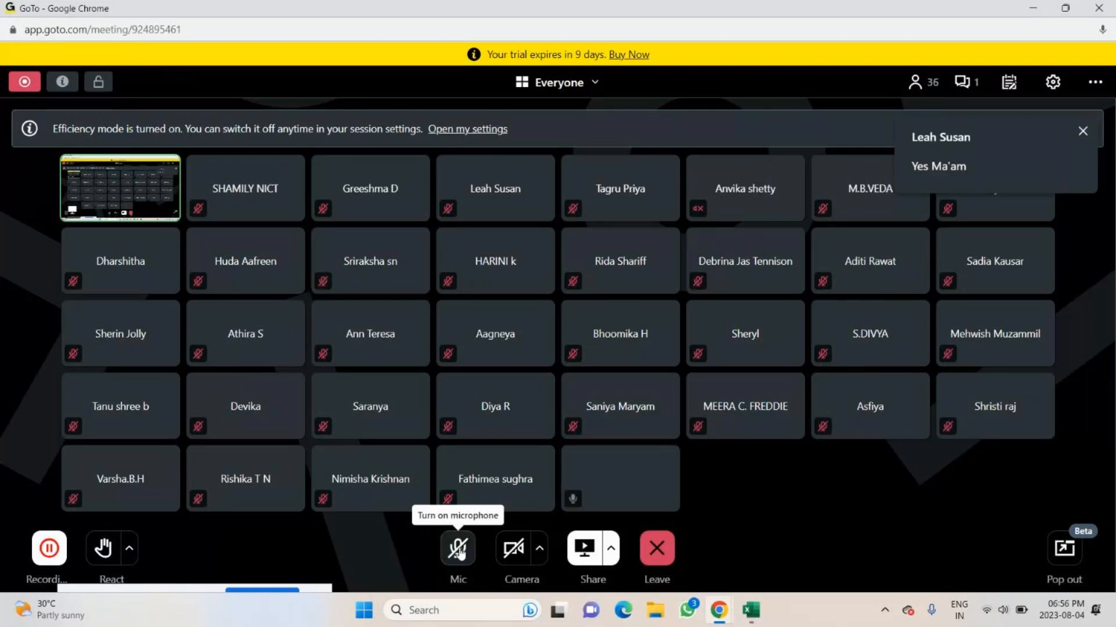
pyautogui.click(458, 550)
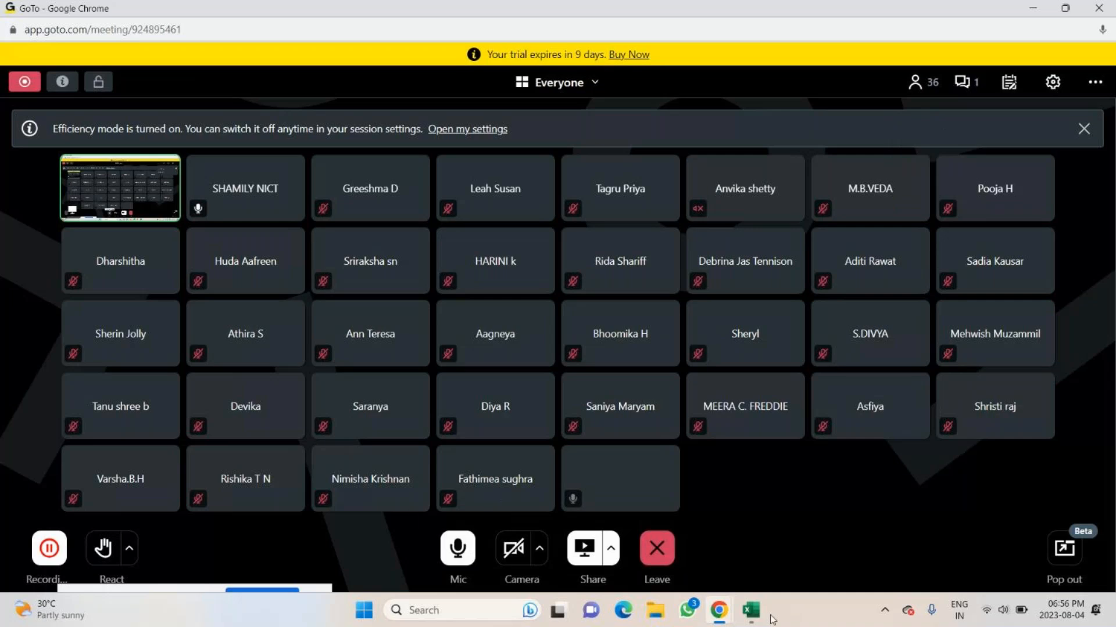
pyautogui.click(752, 611)
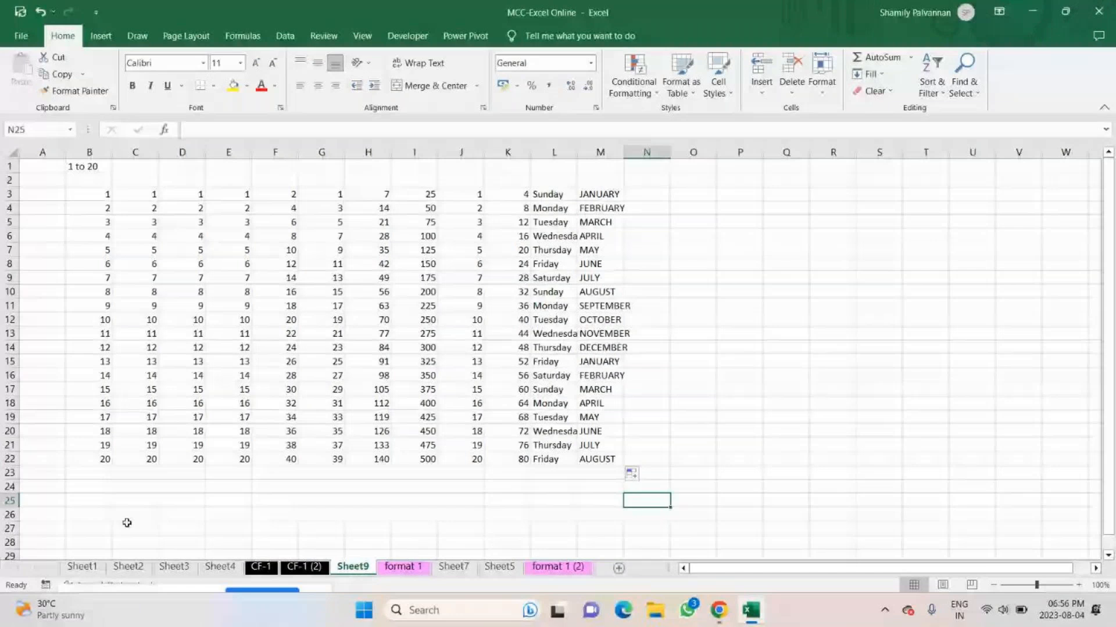
# Build two series from C27: 1 to 5 down to C31 and 1 to 10 across to L27.
pyautogui.click(127, 523)
pyautogui.scroll(-2, 127, 523)
pyautogui.write('1')
pyautogui.press('Return')
pyautogui.write('2')
pyautogui.press('Return')
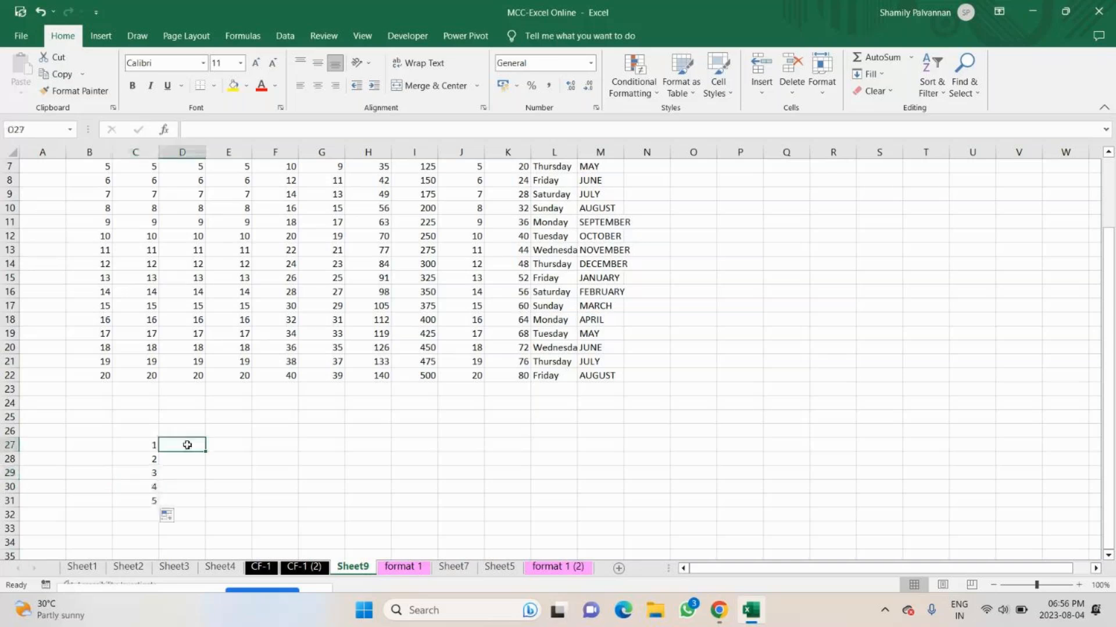
pyautogui.write('2')
pyautogui.press('Return')
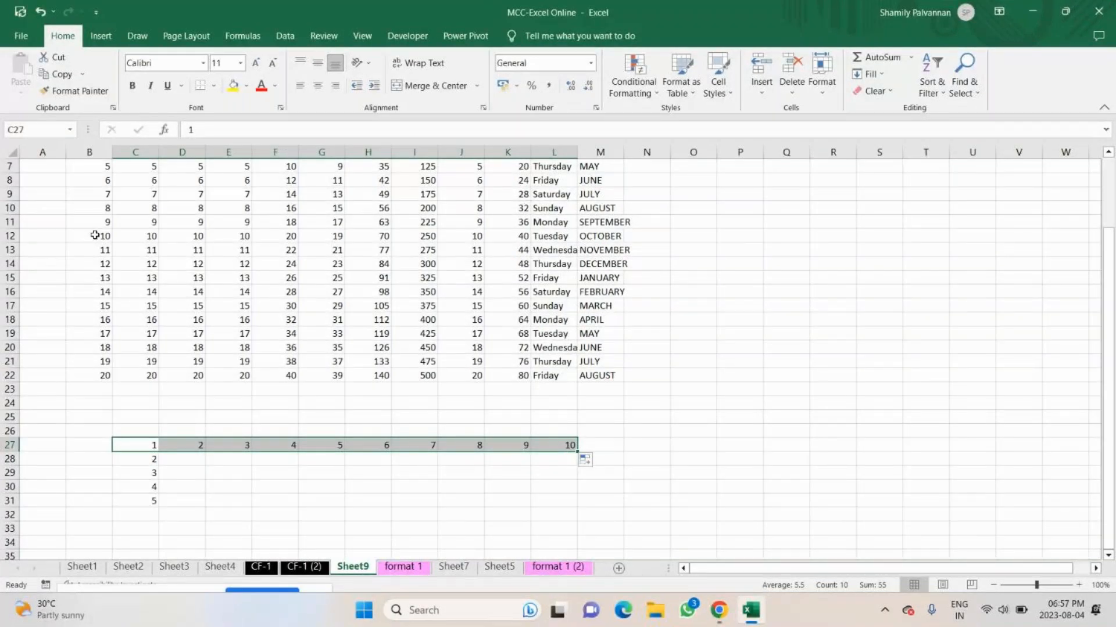
pyautogui.click(870, 73)
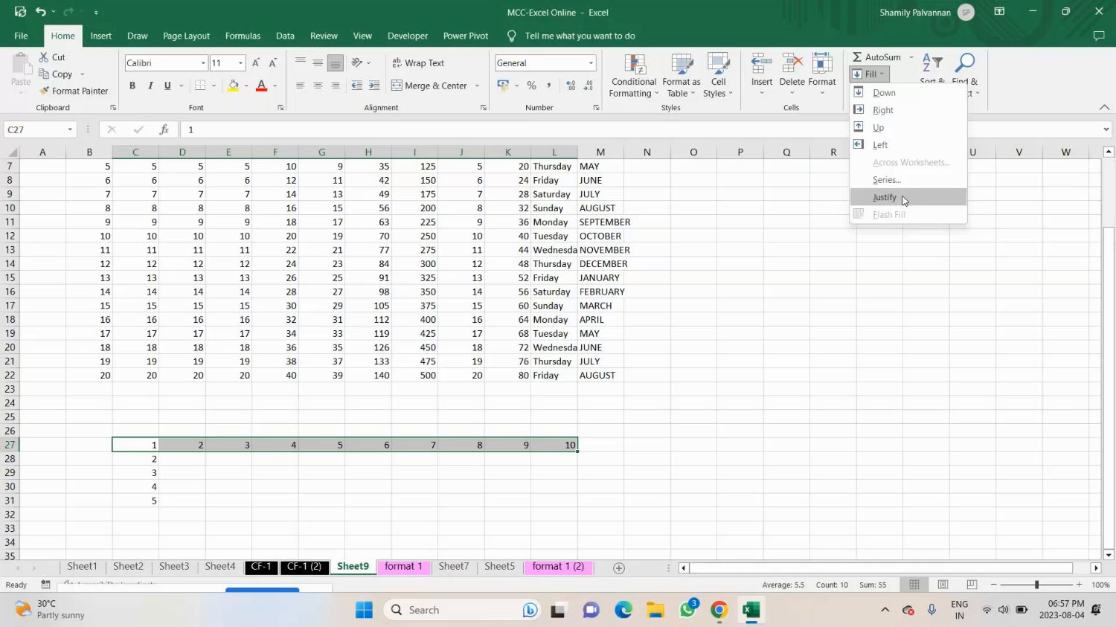
pyautogui.click(229, 473)
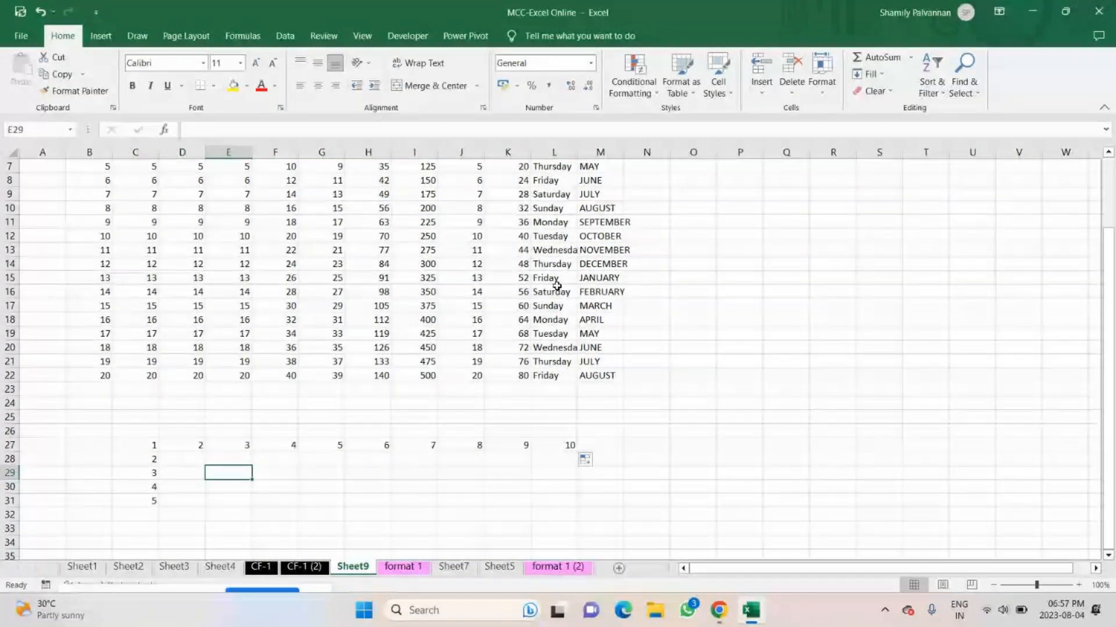
# Select the number block from B3 down to row 22 and clear its italic, bold and red font formatting.
pyautogui.scroll(2, 231, 254)
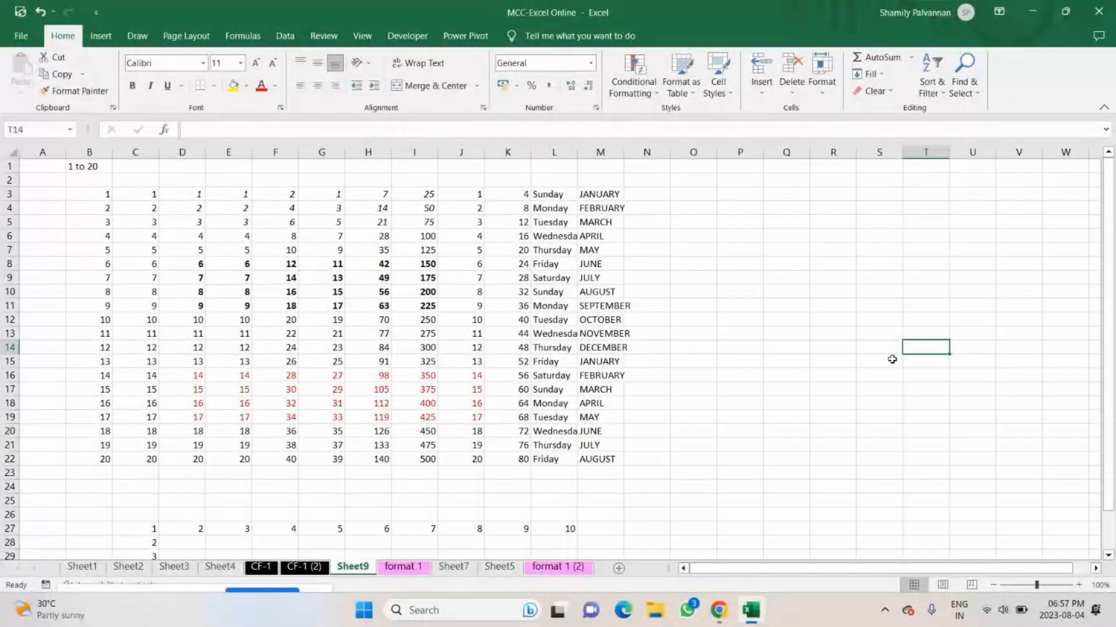
pyautogui.moveTo(93, 194); pyautogui.dragTo(494, 287)
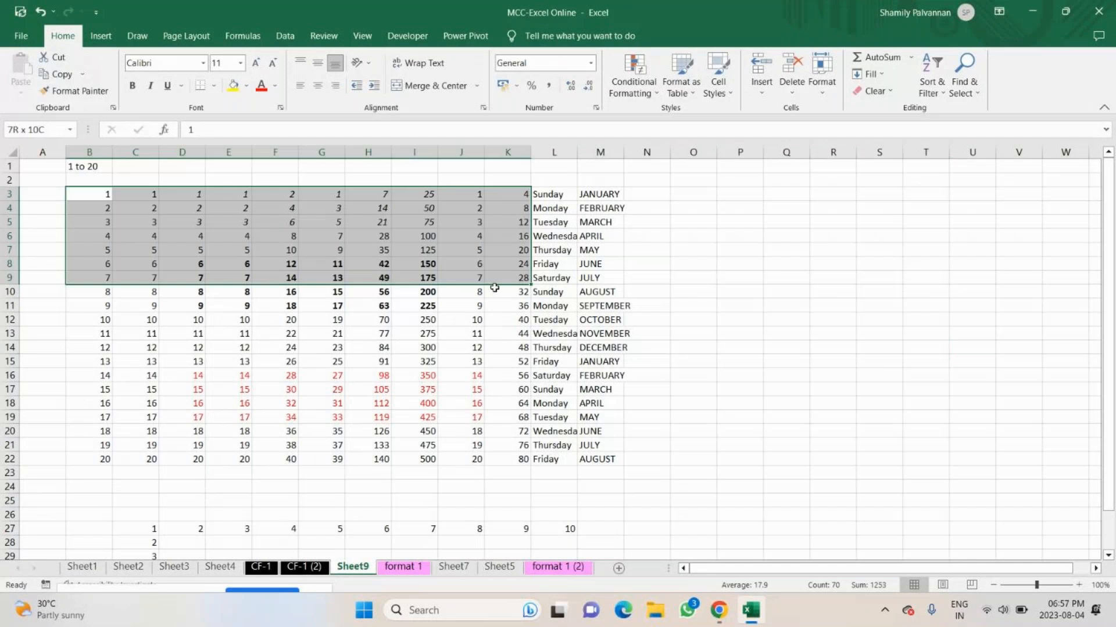
pyautogui.moveTo(494, 288); pyautogui.dragTo(477, 459)
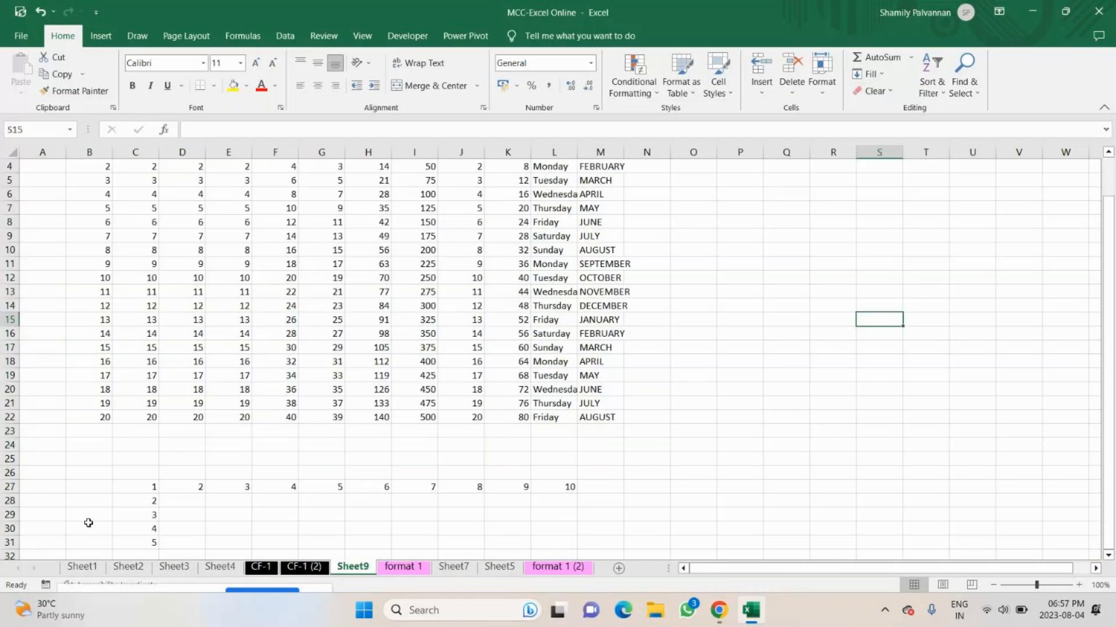
# Fill G27:L27 with yellow and delete only the contents of C27:M32, keeping the formatting.
pyautogui.scroll(-1, 88, 523)
pyautogui.moveTo(321, 445); pyautogui.dragTo(557, 446)
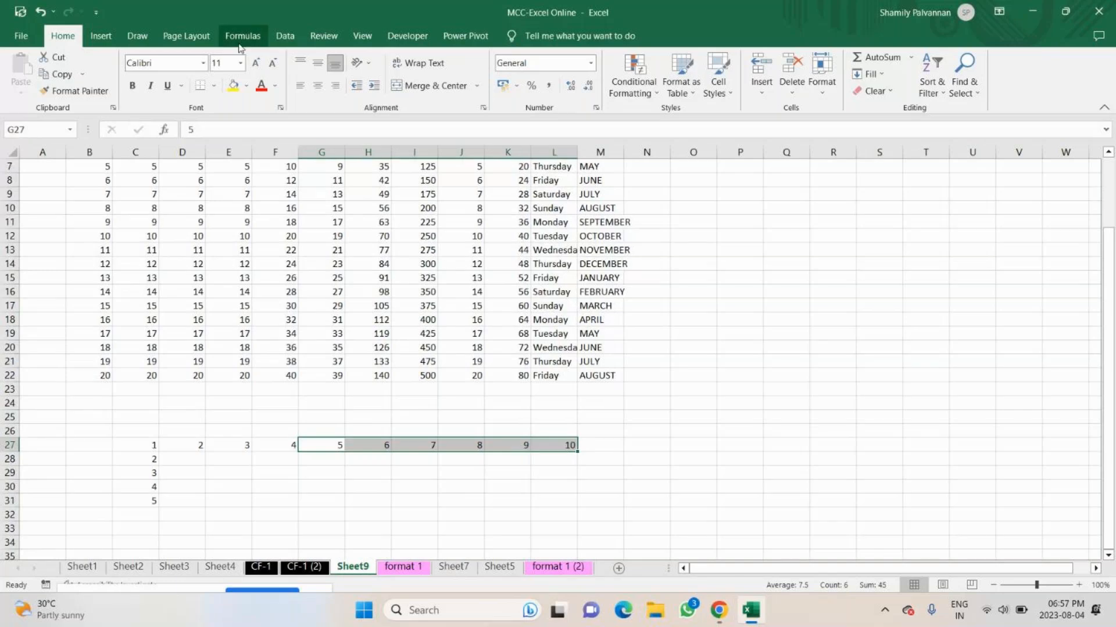
pyautogui.moveTo(135, 445); pyautogui.dragTo(582, 520)
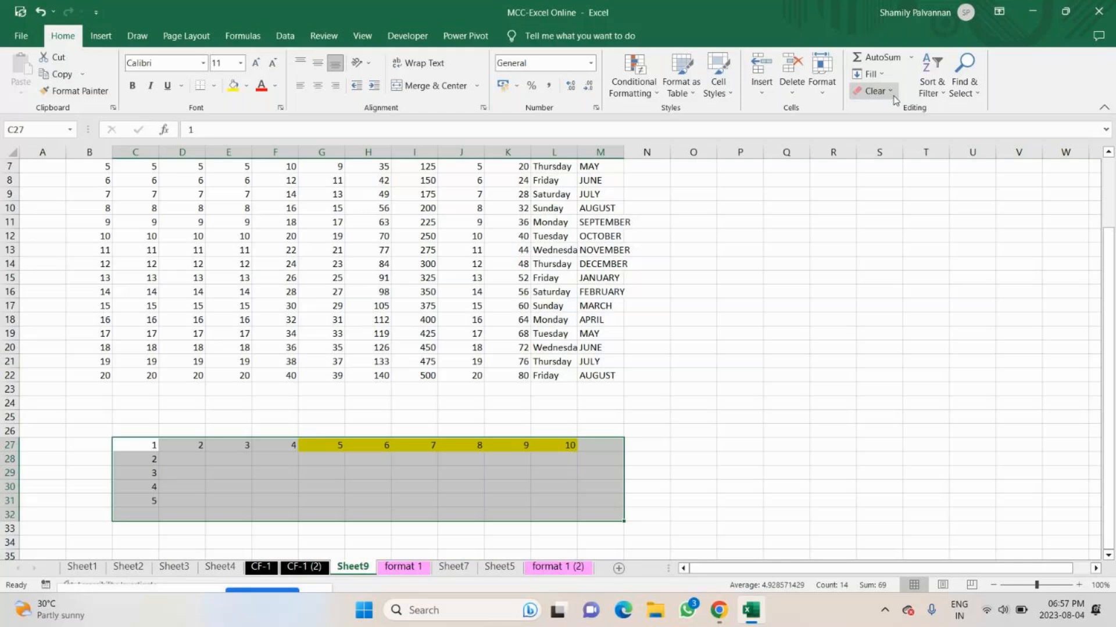
pyautogui.press('Delete')
pyautogui.click(415, 501)
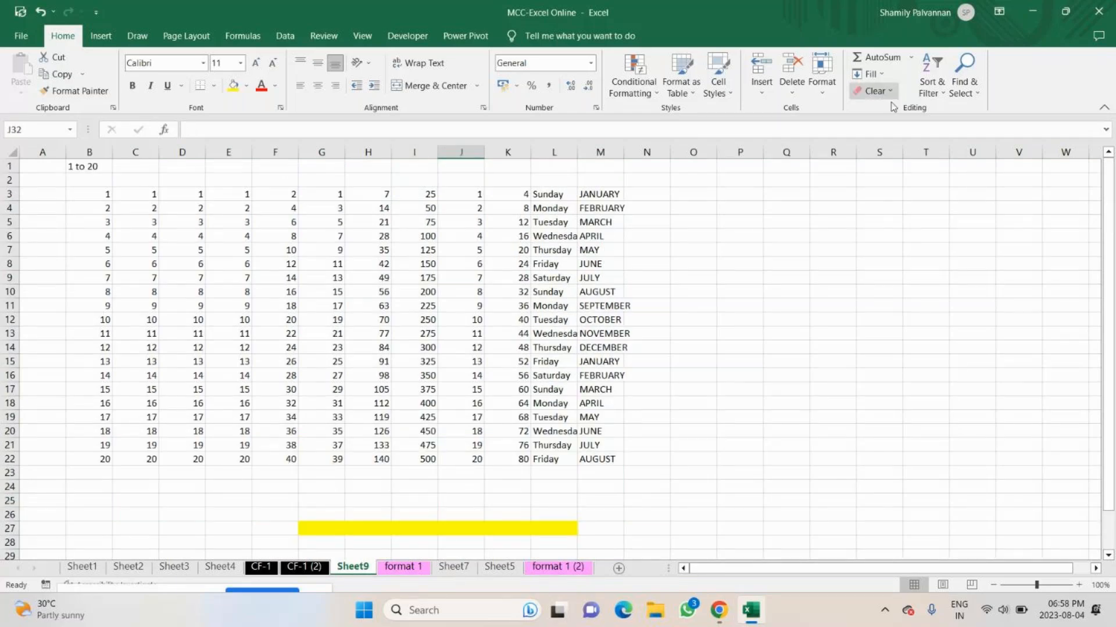
# Clear everything, contents and formats, from rows 19 to 23.
pyautogui.scroll(-2, 445, 516)
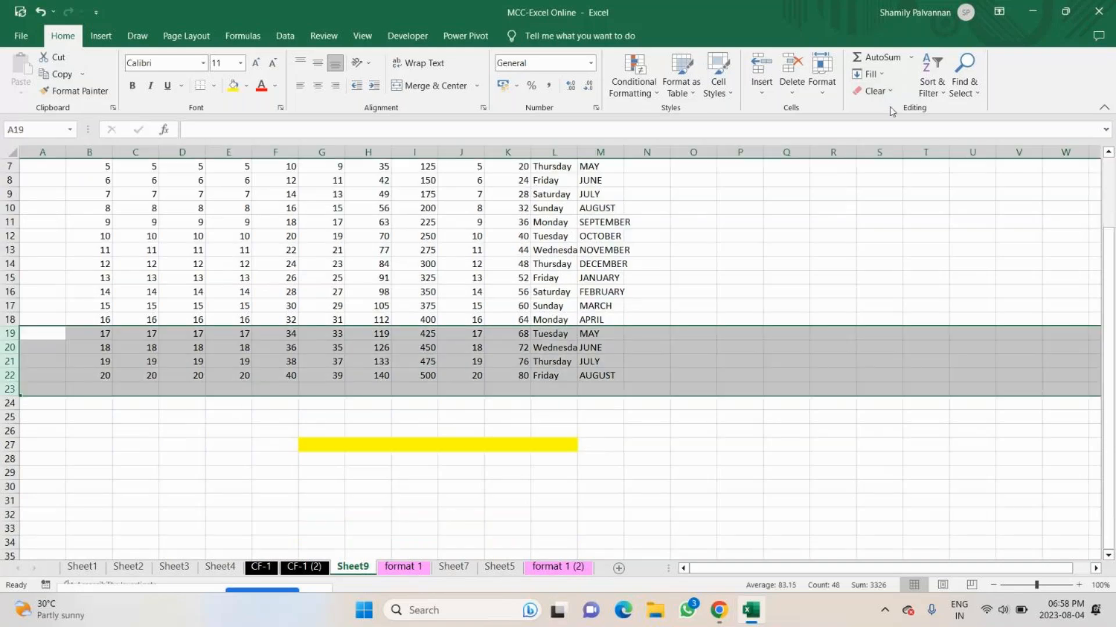
pyautogui.click(874, 91)
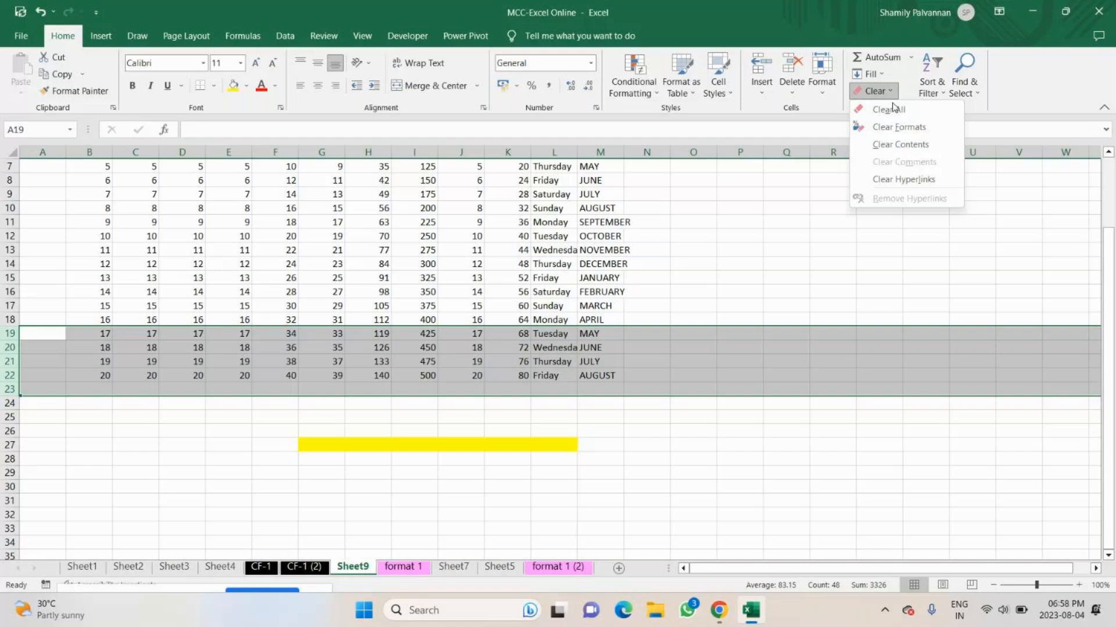
pyautogui.click(889, 110)
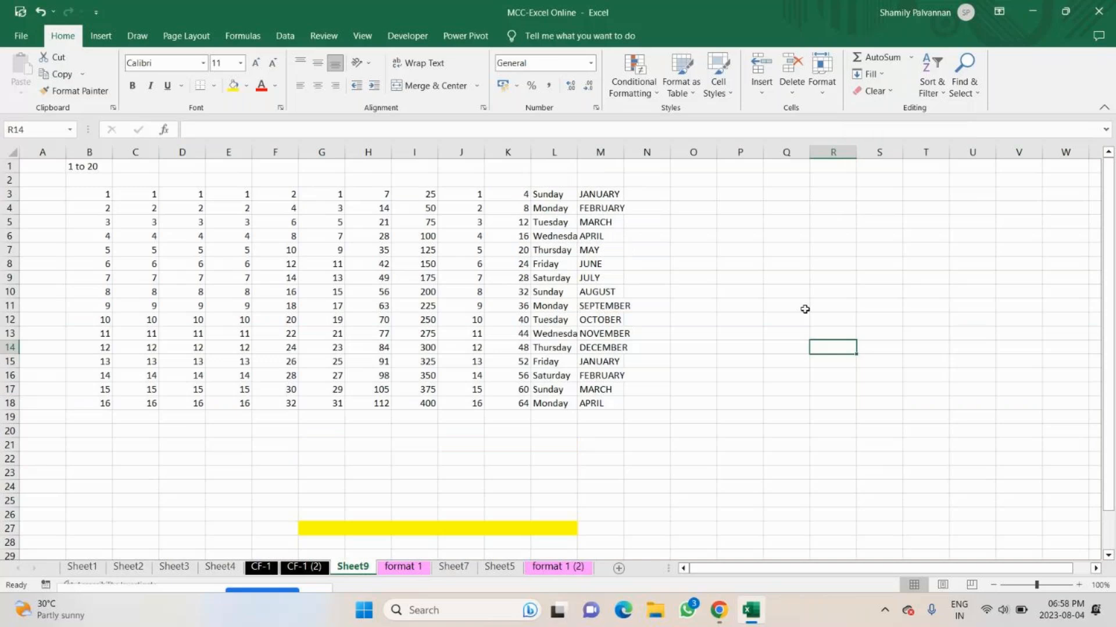
# Open Sheet4 and replace the placeholders Student A to Student C in B29:B31 with first names.
pyautogui.click(101, 37)
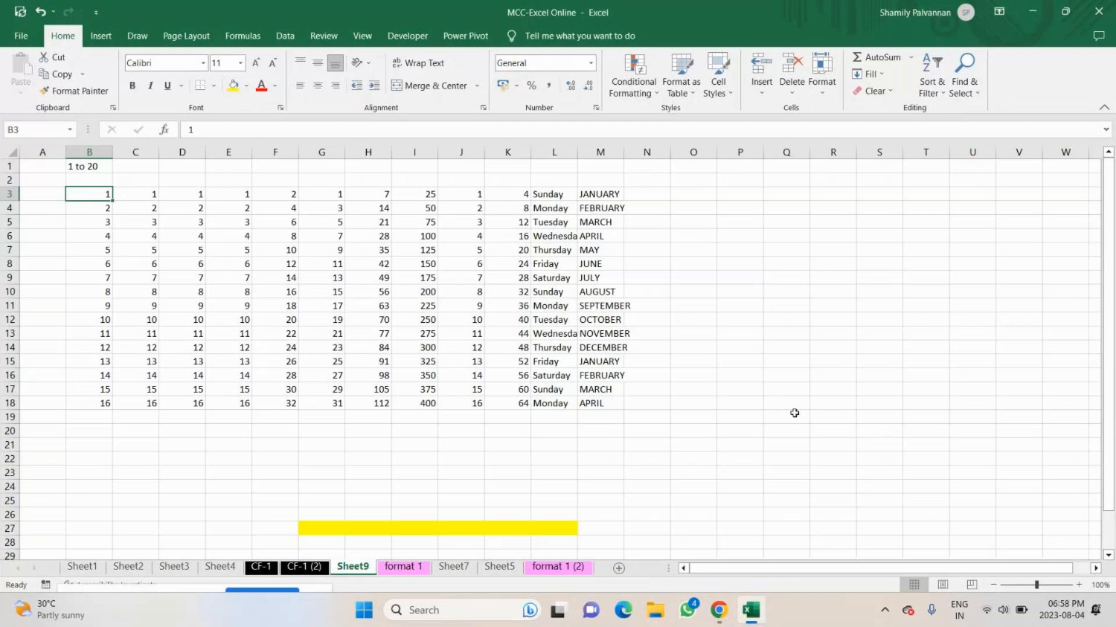
pyautogui.click(81, 566)
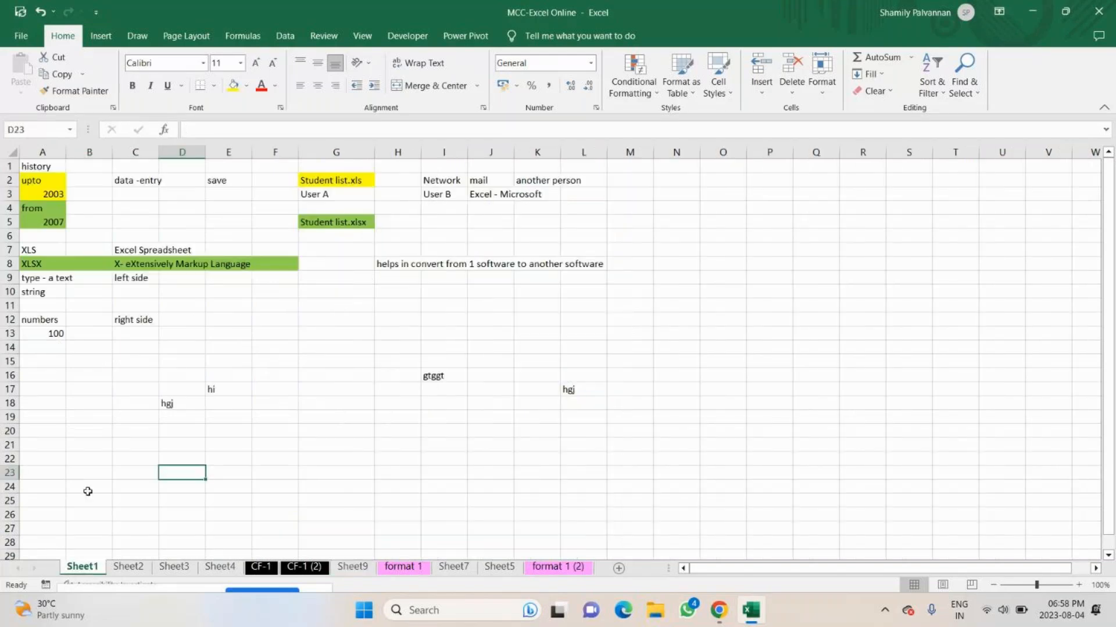
pyautogui.click(175, 566)
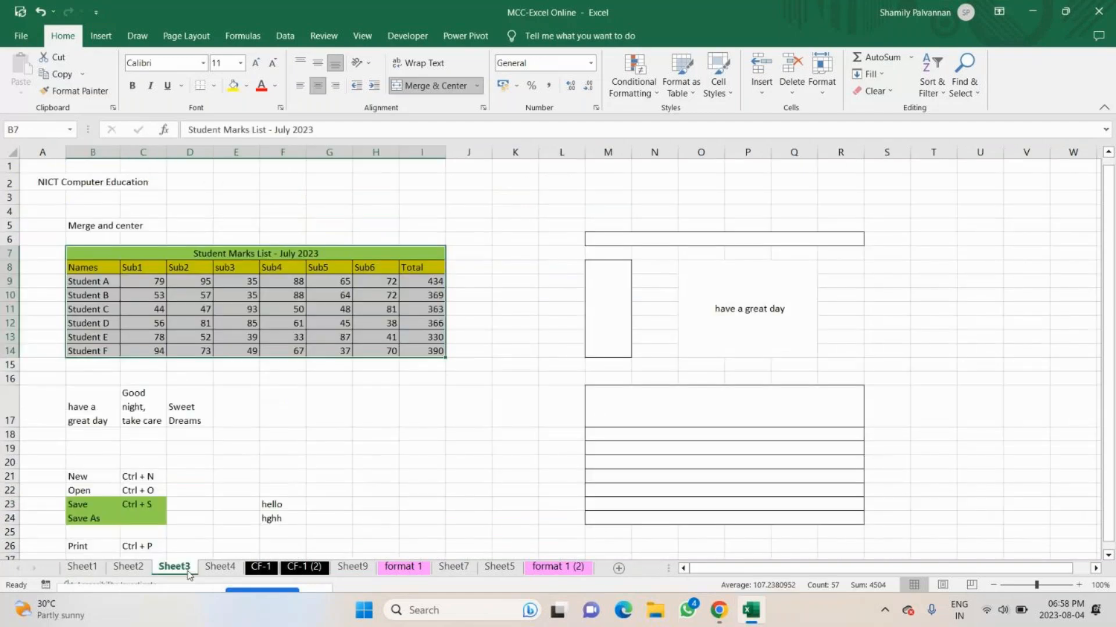
pyautogui.click(220, 566)
pyautogui.press('BackSpace')
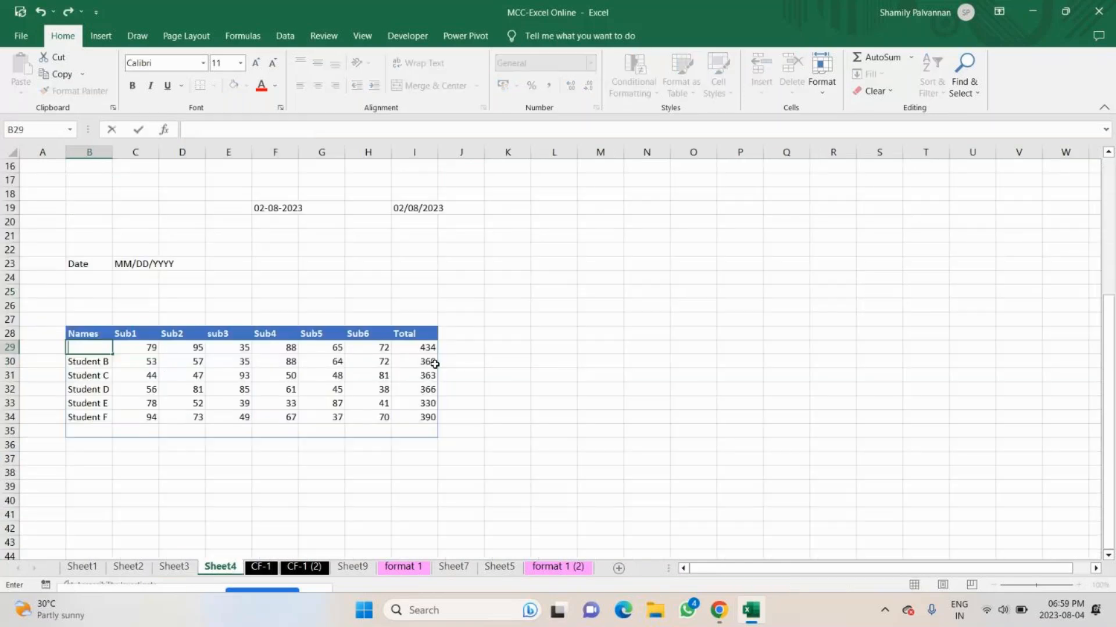
pyautogui.write('Anu')
pyautogui.press('Return')
pyautogui.write('Tara')
pyautogui.press('Return')
pyautogui.write('Meetr')
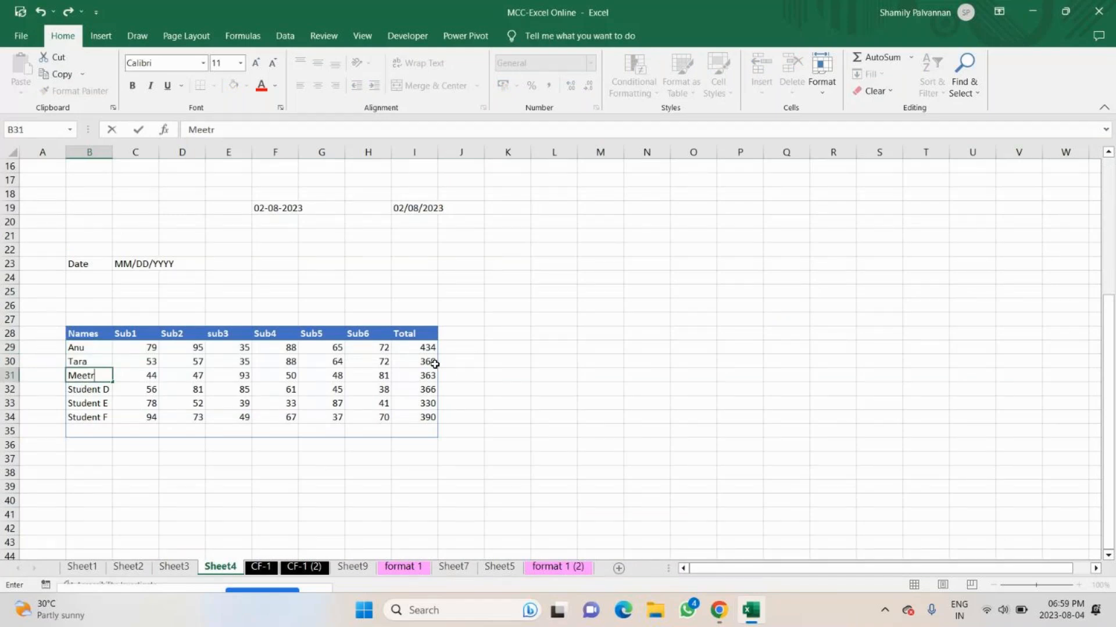
pyautogui.write('a')
pyautogui.press('Return')
# Correct the first name in B31 and replace Student D to Student F in B32:B34 with first names.
pyautogui.press('Up')
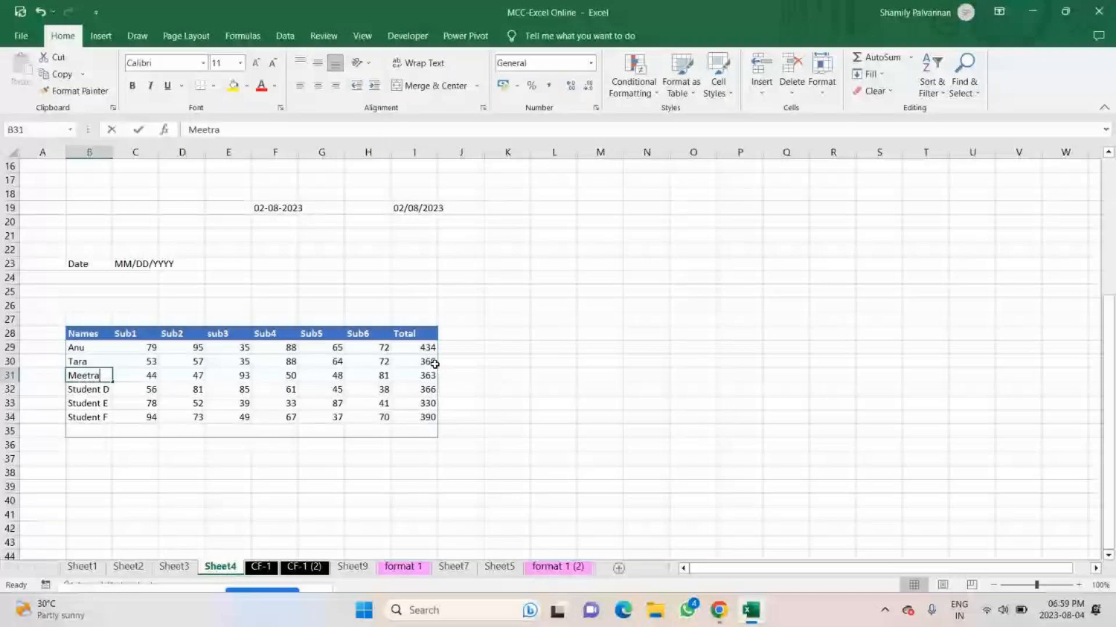
pyautogui.write('Mitra')
pyautogui.press('Return')
pyautogui.write('C')
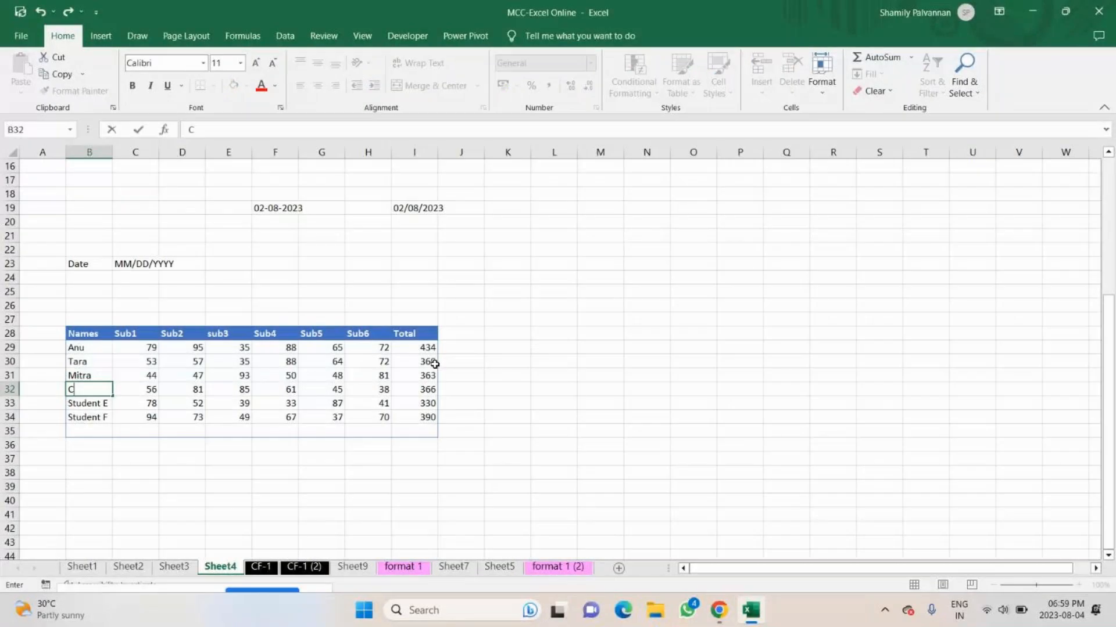
pyautogui.write('haitra')
pyautogui.press('Return')
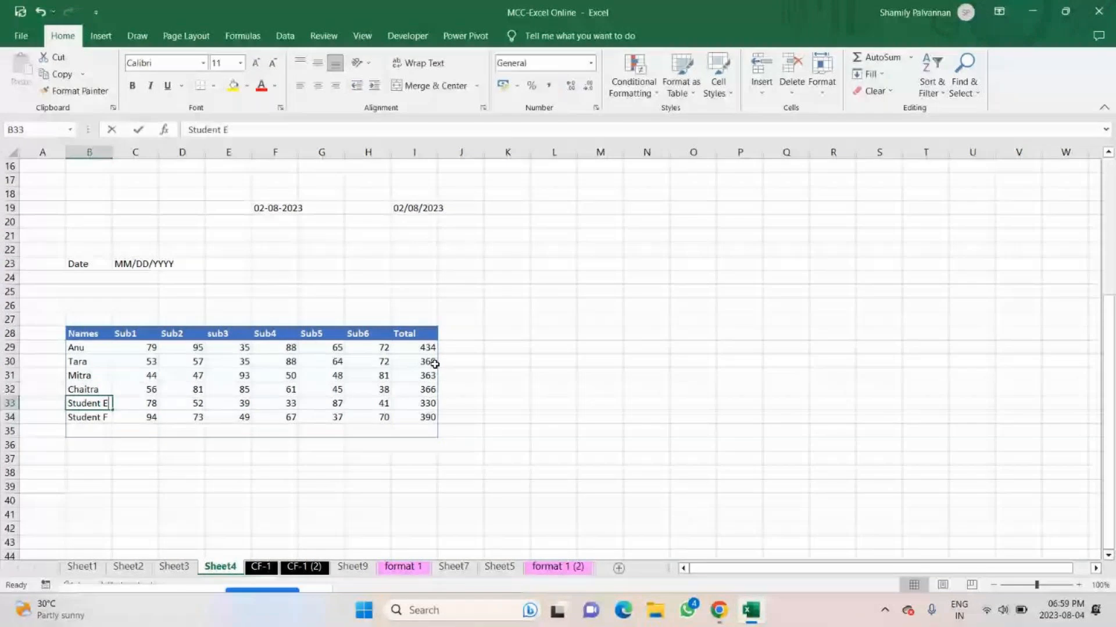
pyautogui.write('Raksha')
pyautogui.press('Return')
pyautogui.write('B')
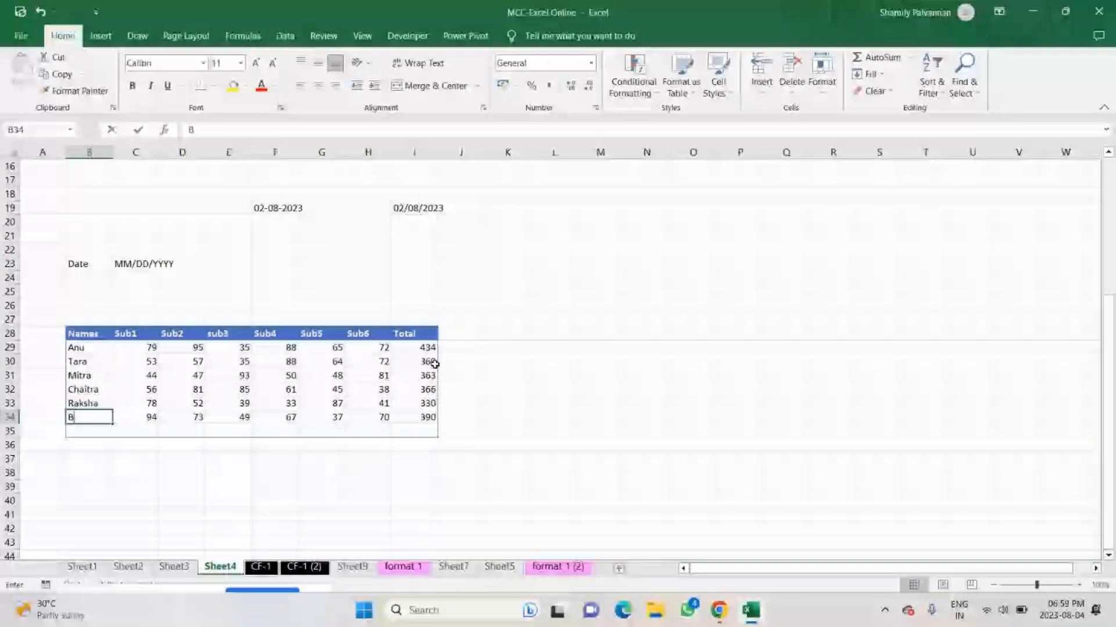
pyautogui.write('runda')
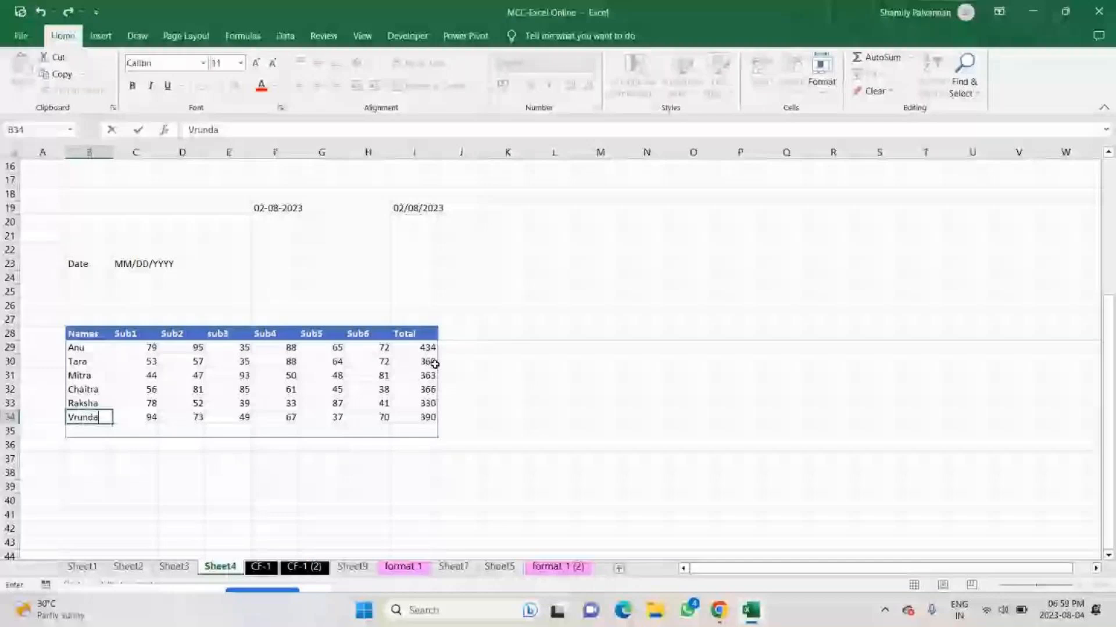
# Highlight the names in B29:B34 and the full table records in rows 29 and 30.
pyautogui.moveTo(86, 347); pyautogui.dragTo(86, 418)
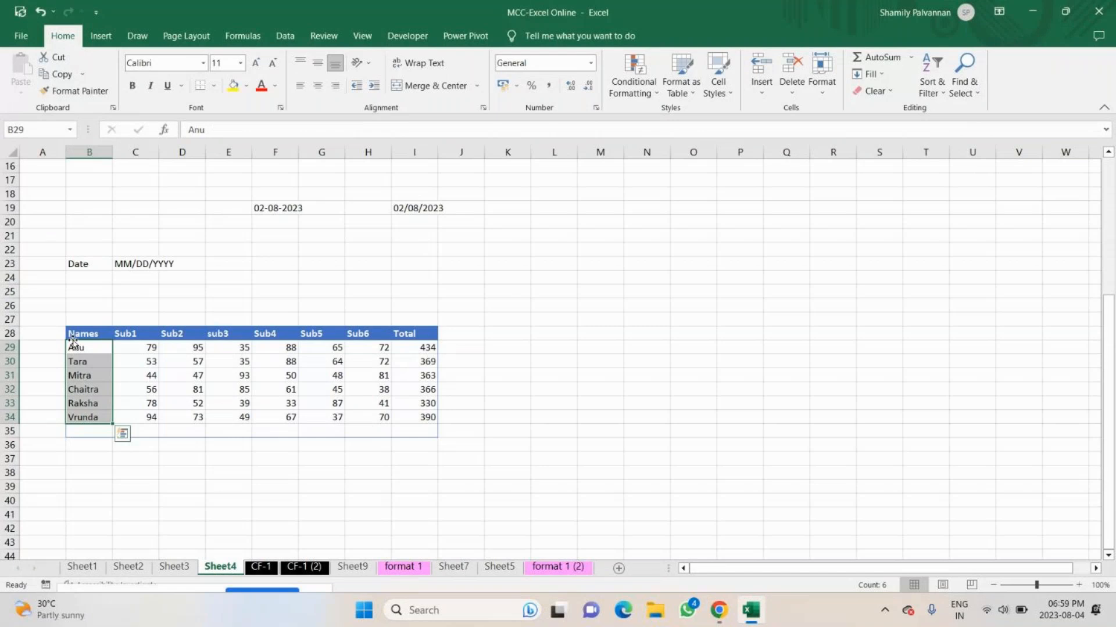
pyautogui.moveTo(73, 343); pyautogui.dragTo(89, 417)
pyautogui.hotkey('shift', 'space')
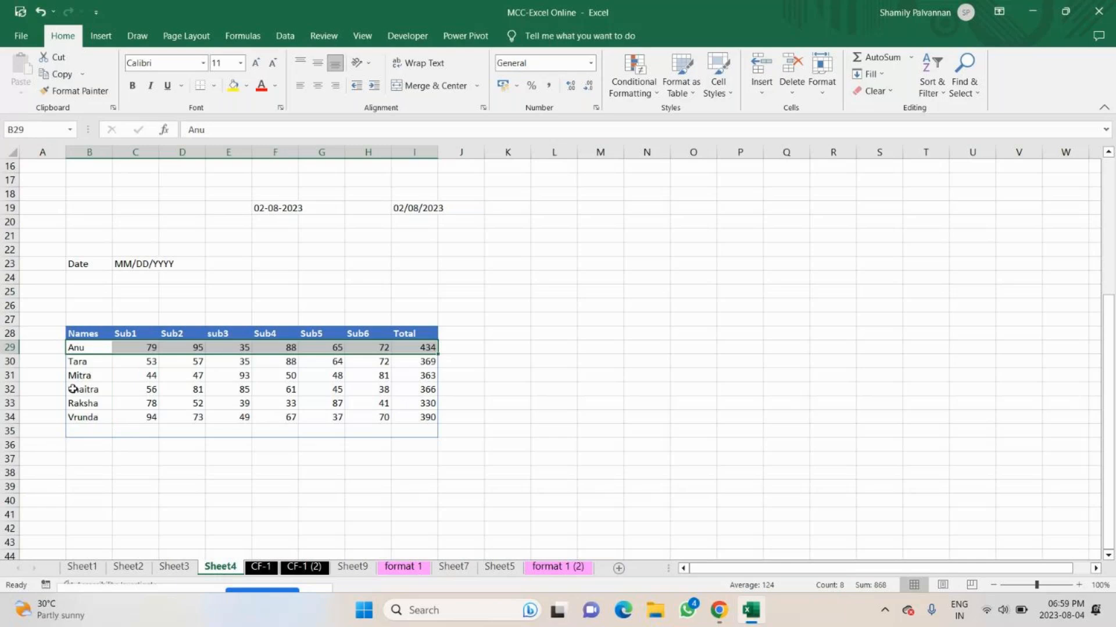
pyautogui.press('Down')
pyautogui.hotkey('shift', 'space')
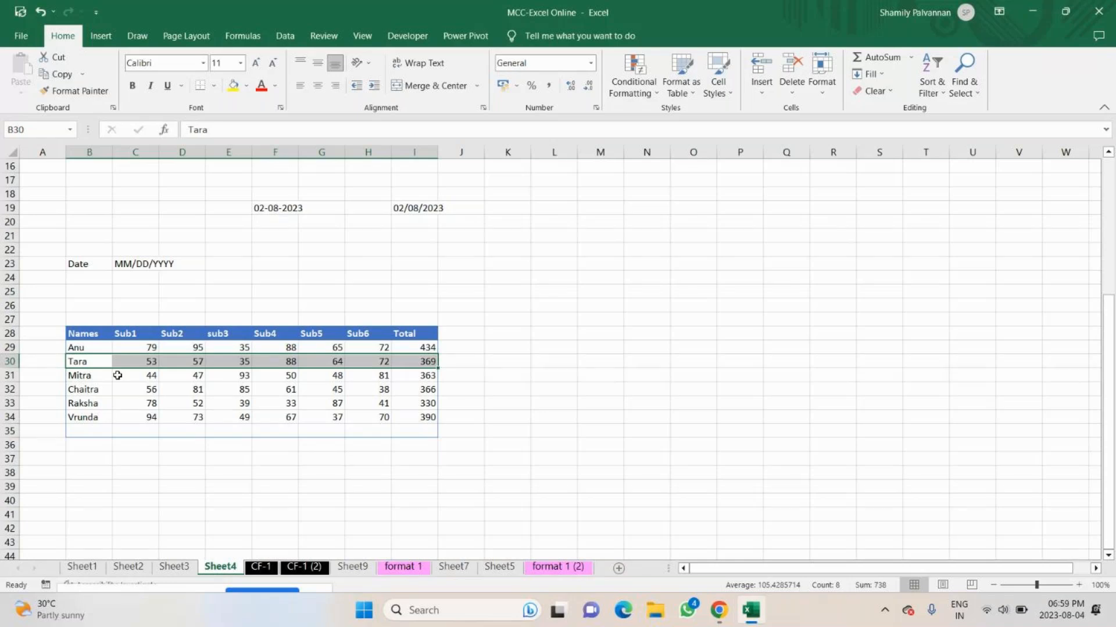
# Sort the names in B29:B34 from A to Z, expanding the selection to the adjacent marks, and undo the sort.
pyautogui.hotkey('ctrl', 'space')
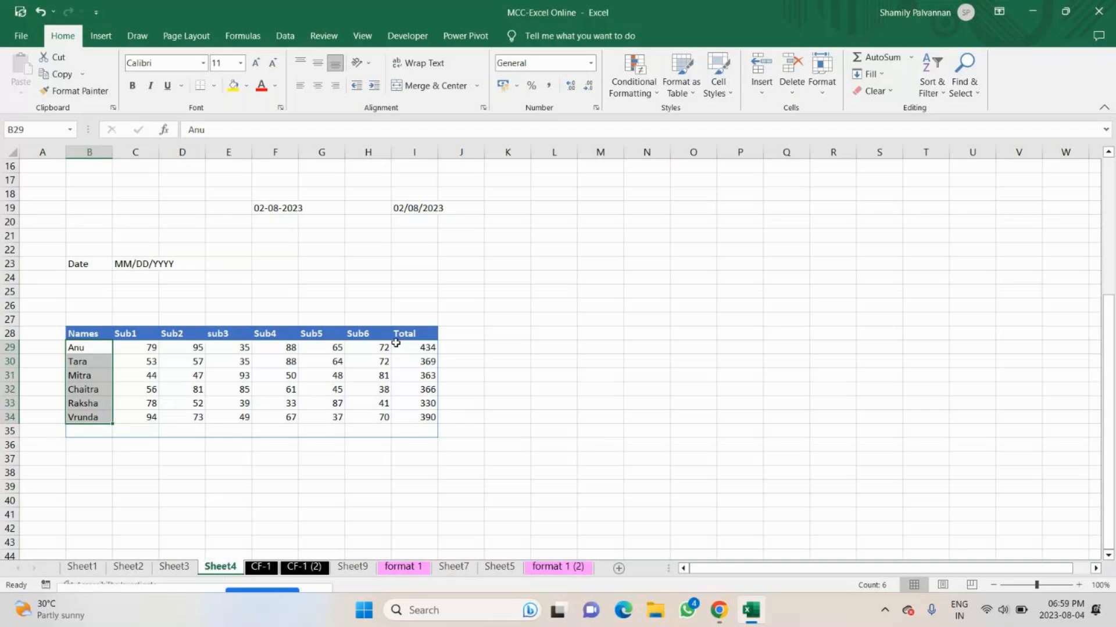
pyautogui.click(932, 78)
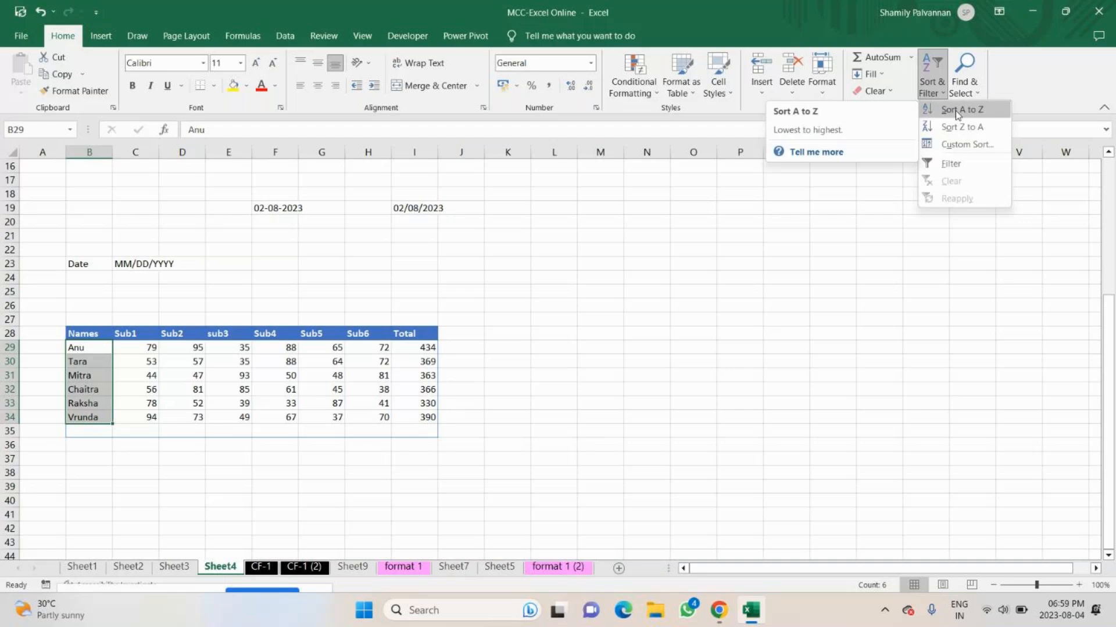
pyautogui.click(955, 111)
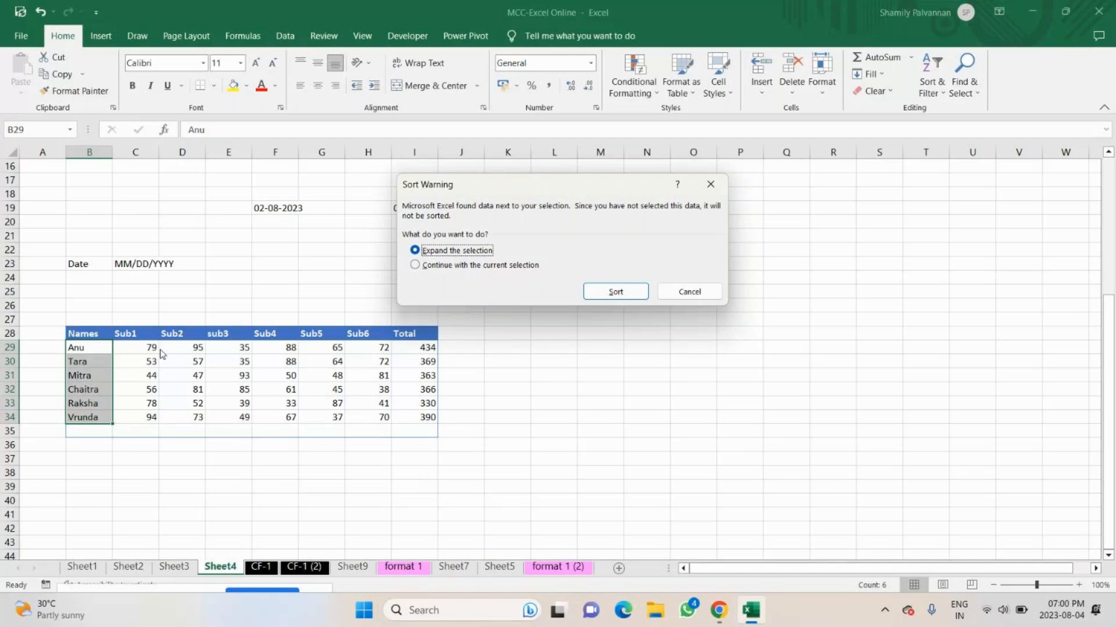
pyautogui.click(616, 293)
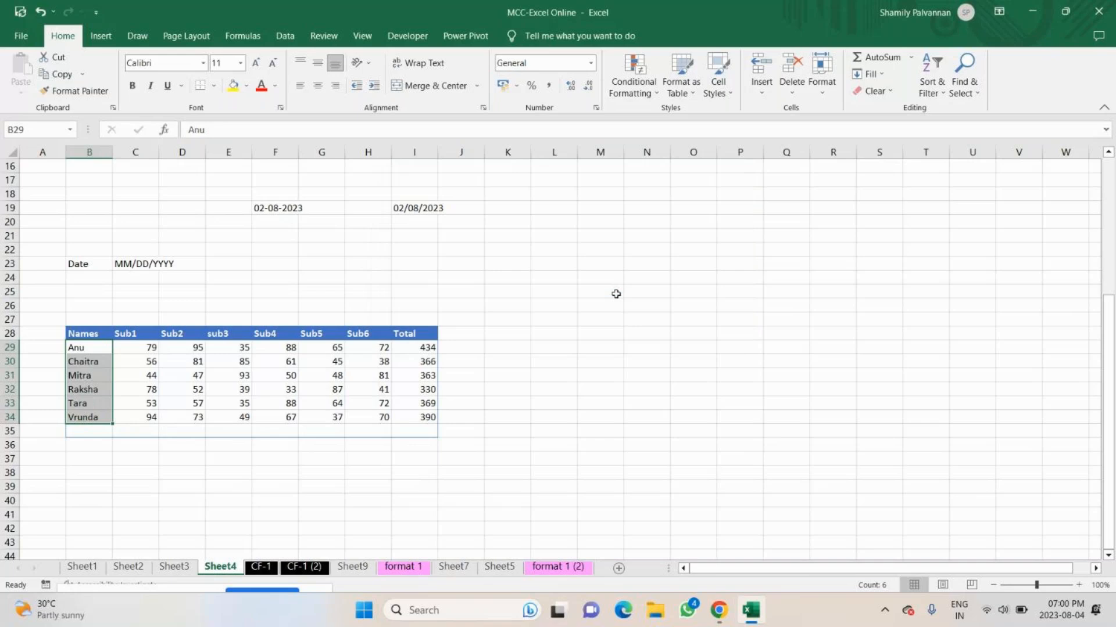
pyautogui.click(104, 363)
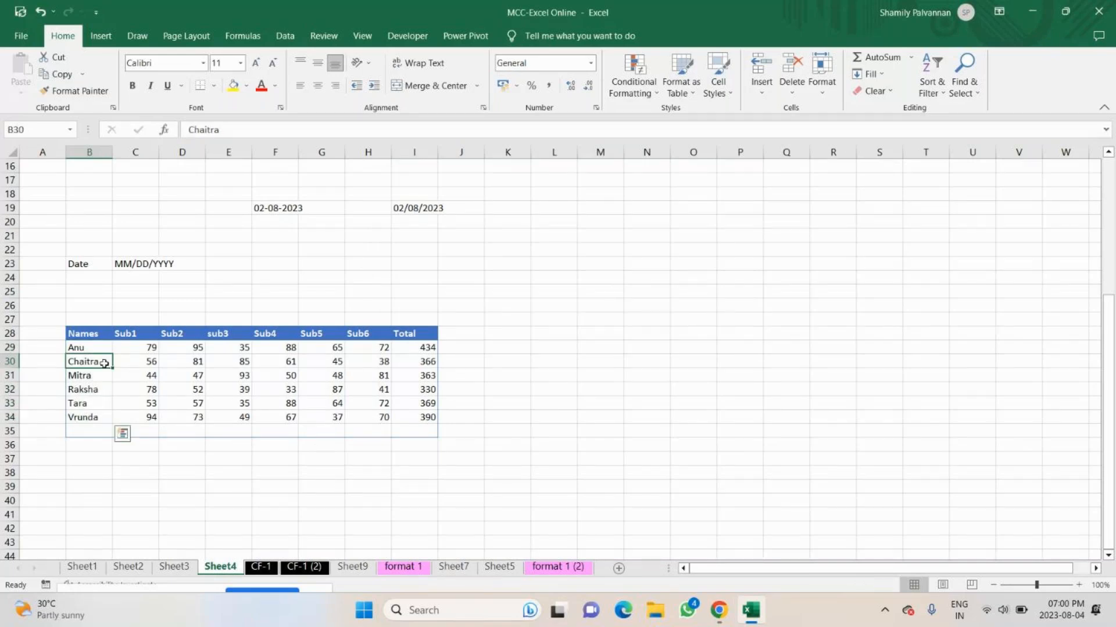
pyautogui.hotkey('ctrl', 'z')
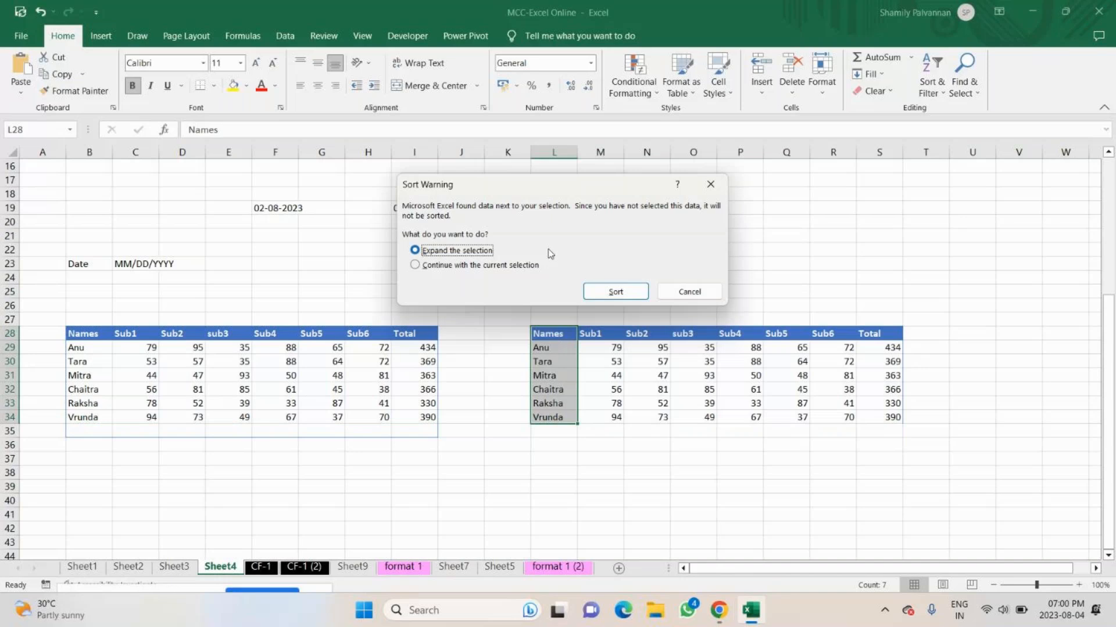
# Sort the copied table at L28 by name from A to Z with the selection expanded, and compare its marks with the original table.
pyautogui.press('Return')
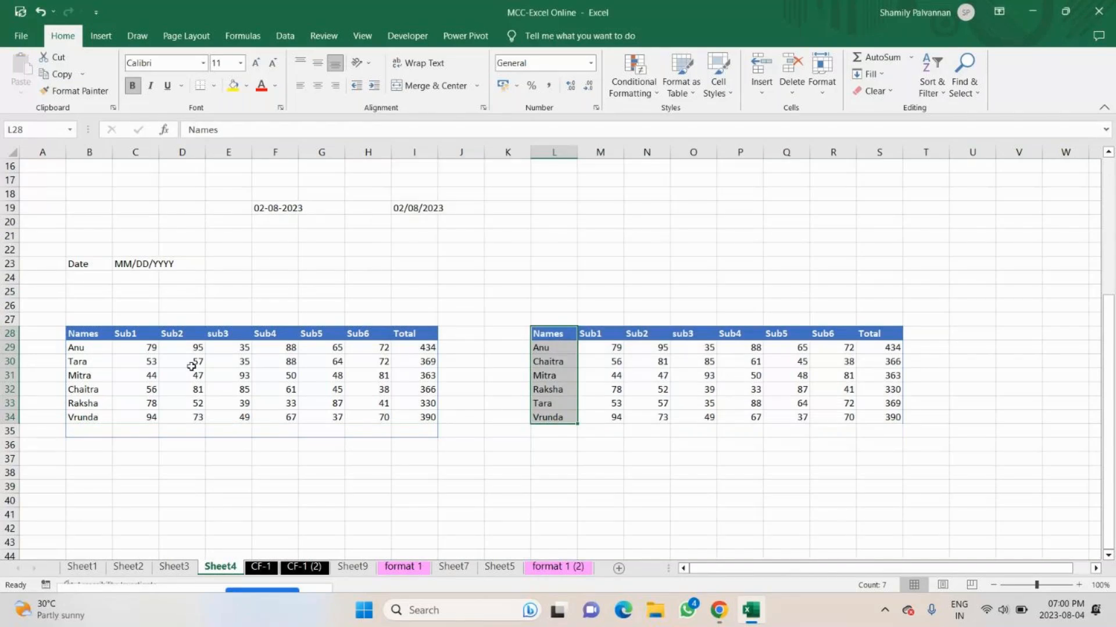
pyautogui.click(144, 389)
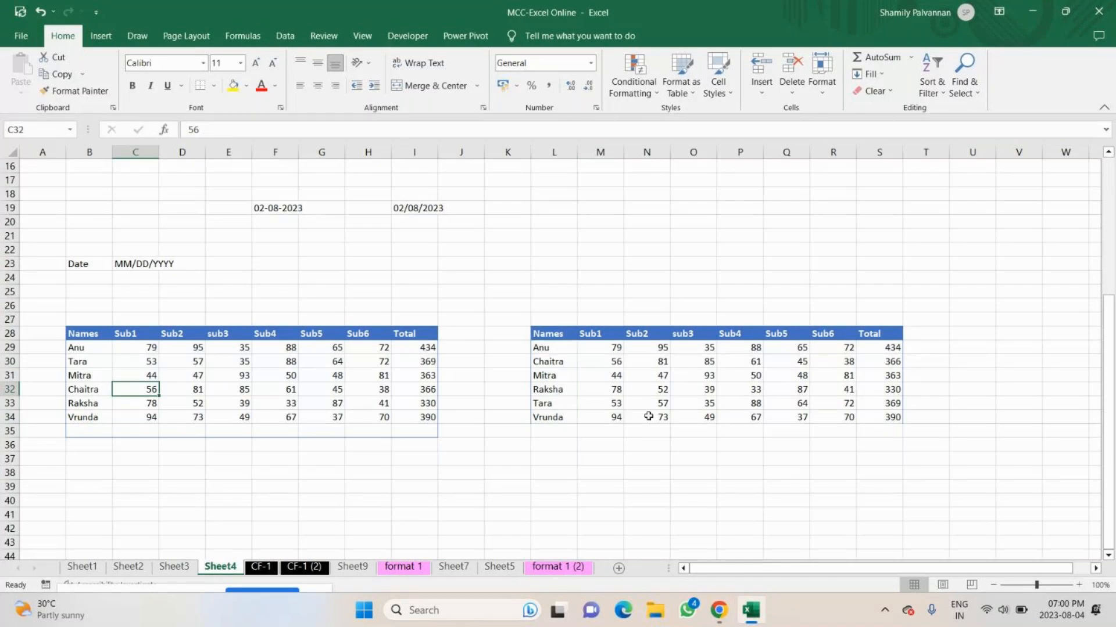
pyautogui.click(607, 417)
pyautogui.click(119, 422)
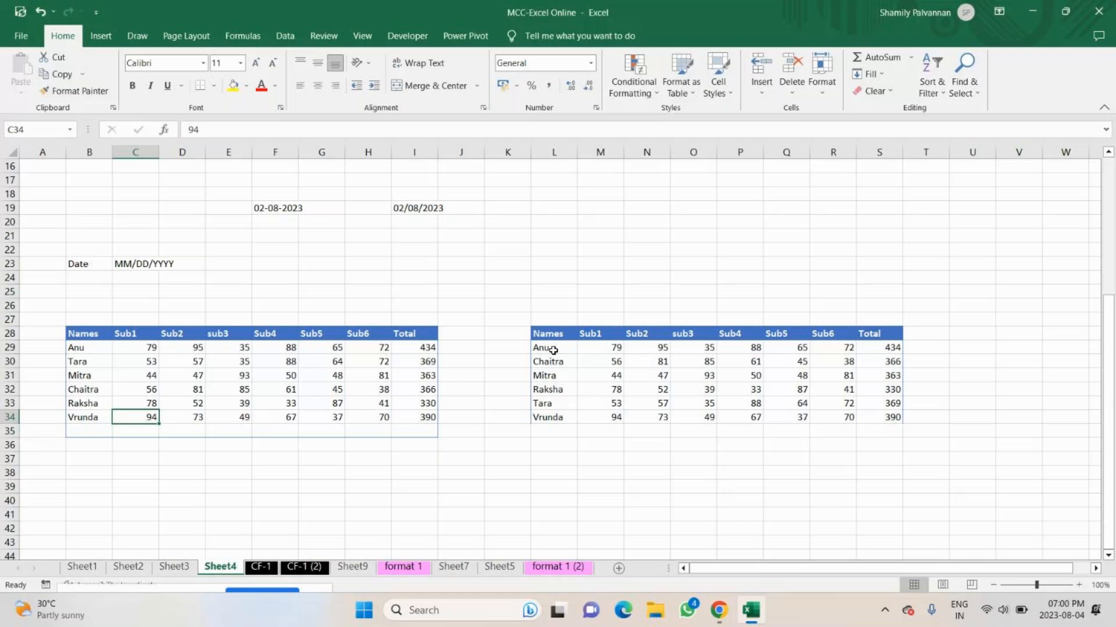
pyautogui.moveTo(553, 350); pyautogui.dragTo(894, 417)
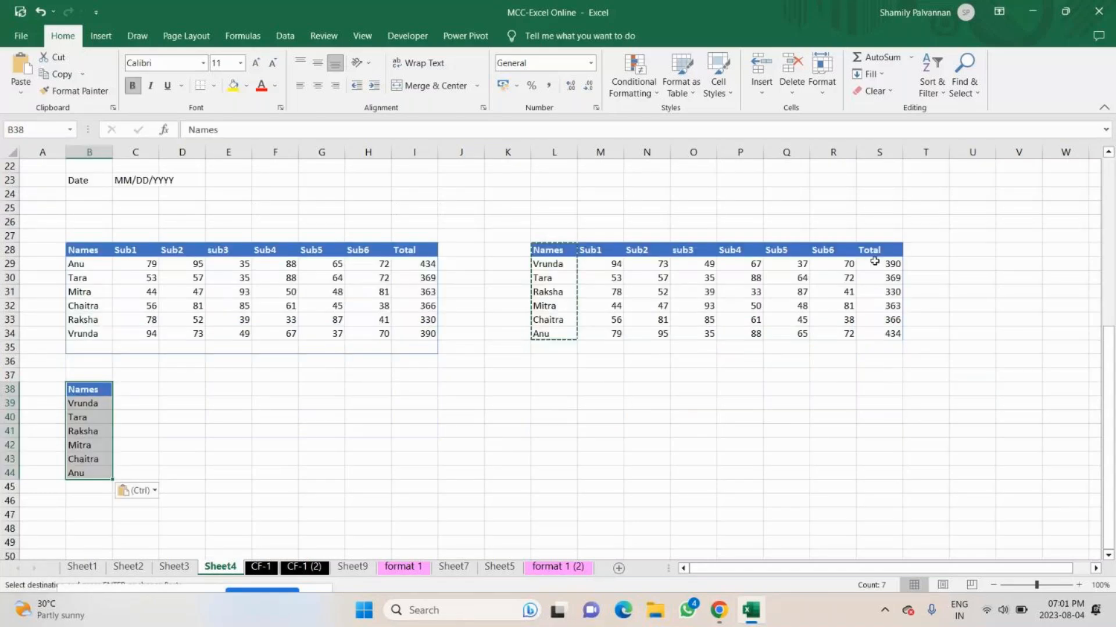
# Copy the Total column S28:S34 to C38, beside the copied names.
pyautogui.moveTo(875, 251); pyautogui.dragTo(875, 333)
pyautogui.hotkey('ctrl', 'c')
pyautogui.click(148, 388)
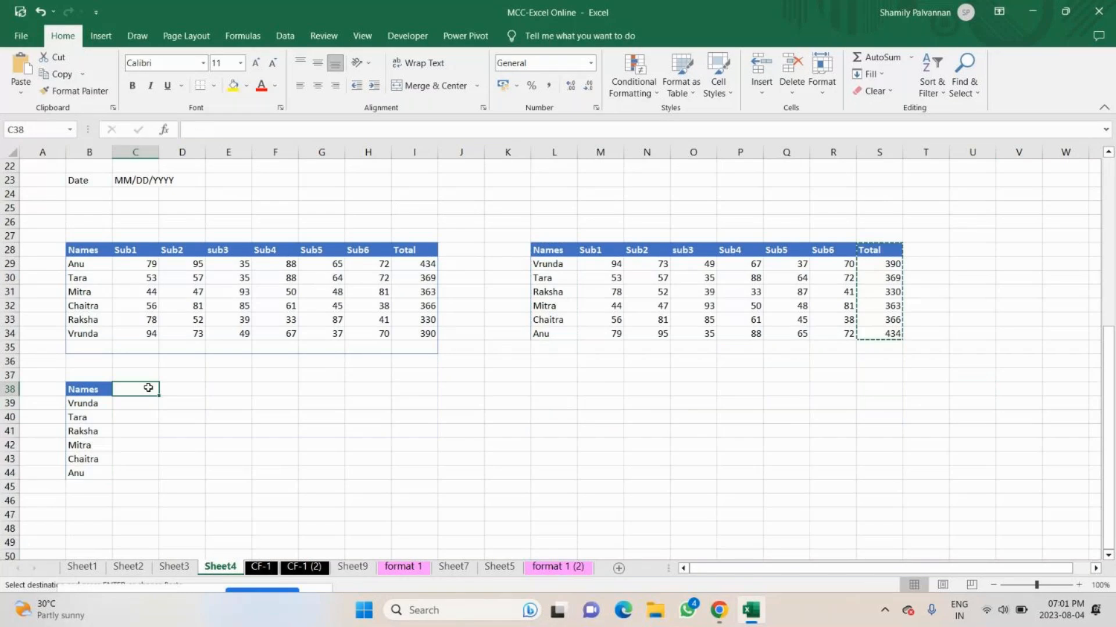
pyautogui.hotkey('ctrl', 'v')
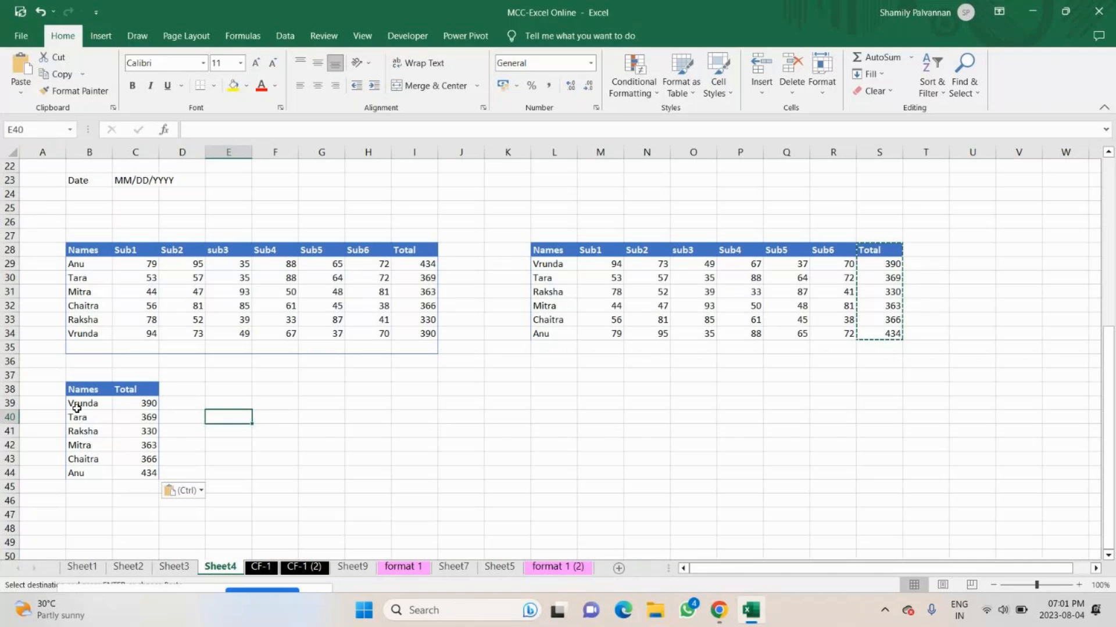
# Select the Names and Total list in B38:C44 and open the Find & Select options.
pyautogui.moveTo(79, 390); pyautogui.dragTo(115, 472)
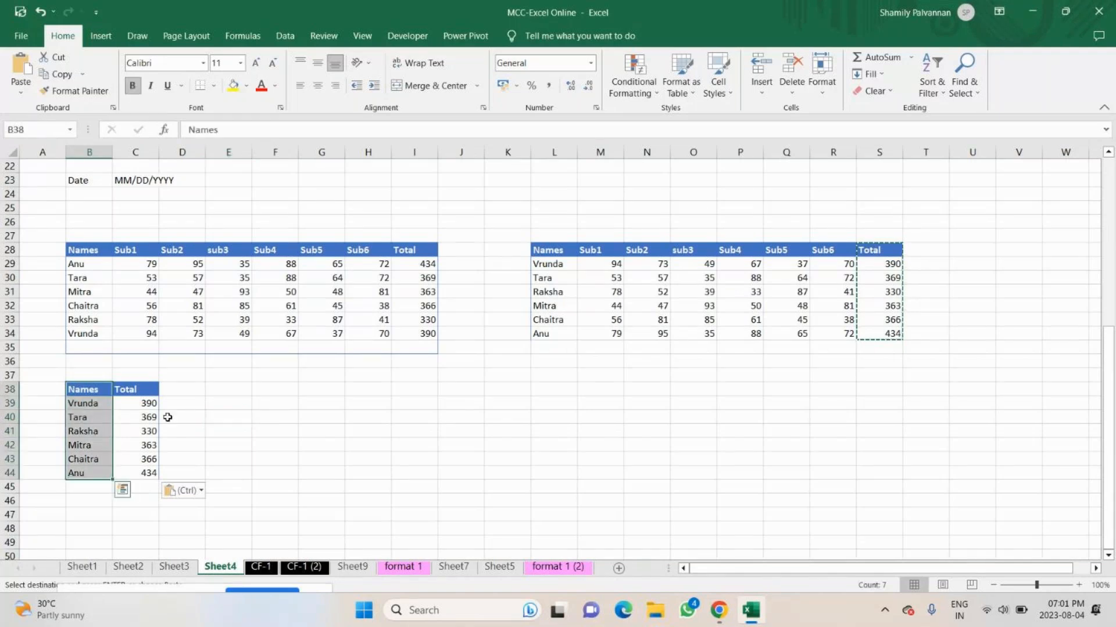
pyautogui.click(321, 431)
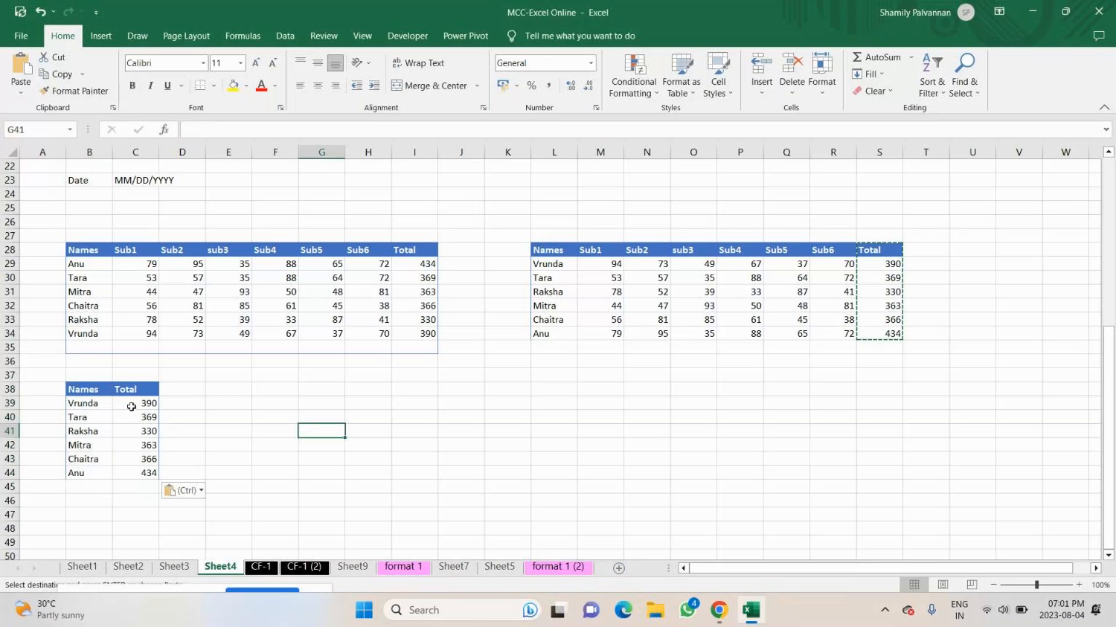
pyautogui.moveTo(87, 389); pyautogui.dragTo(135, 399)
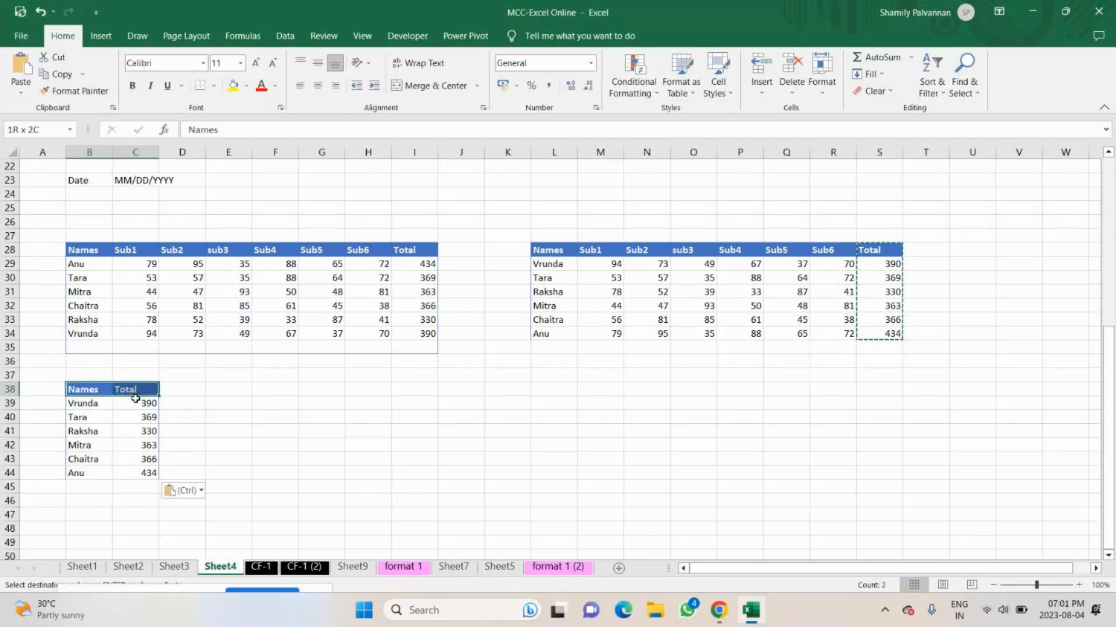
pyautogui.moveTo(135, 398); pyautogui.dragTo(146, 473)
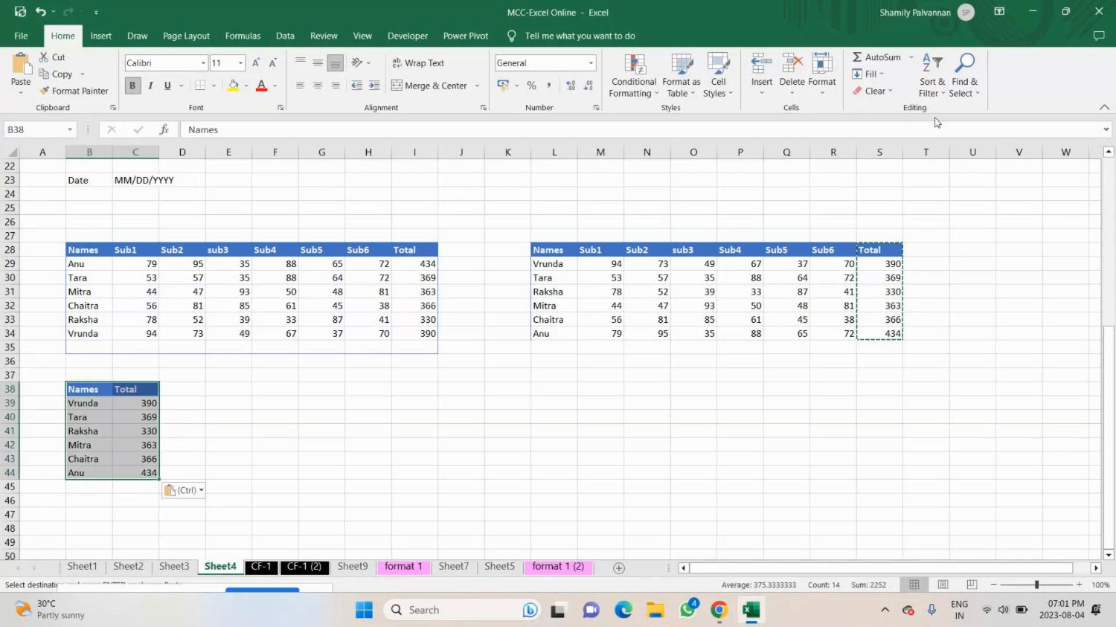
pyautogui.click(964, 86)
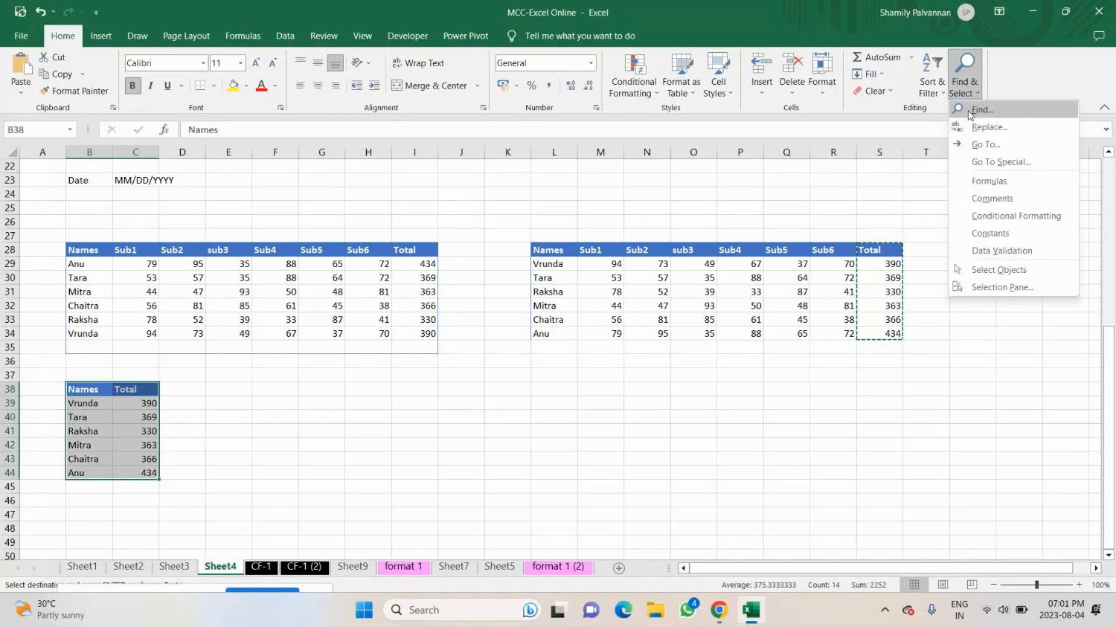
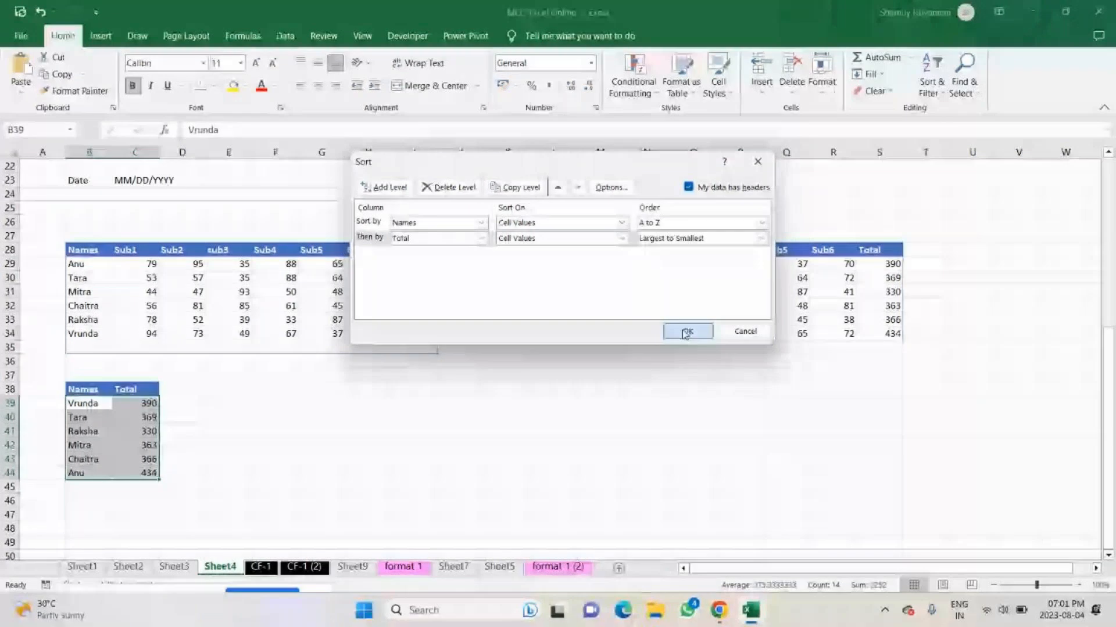
# Sort the list in B38:C44 by Names from A to Z, then by Total from largest to smallest.
pyautogui.click(686, 331)
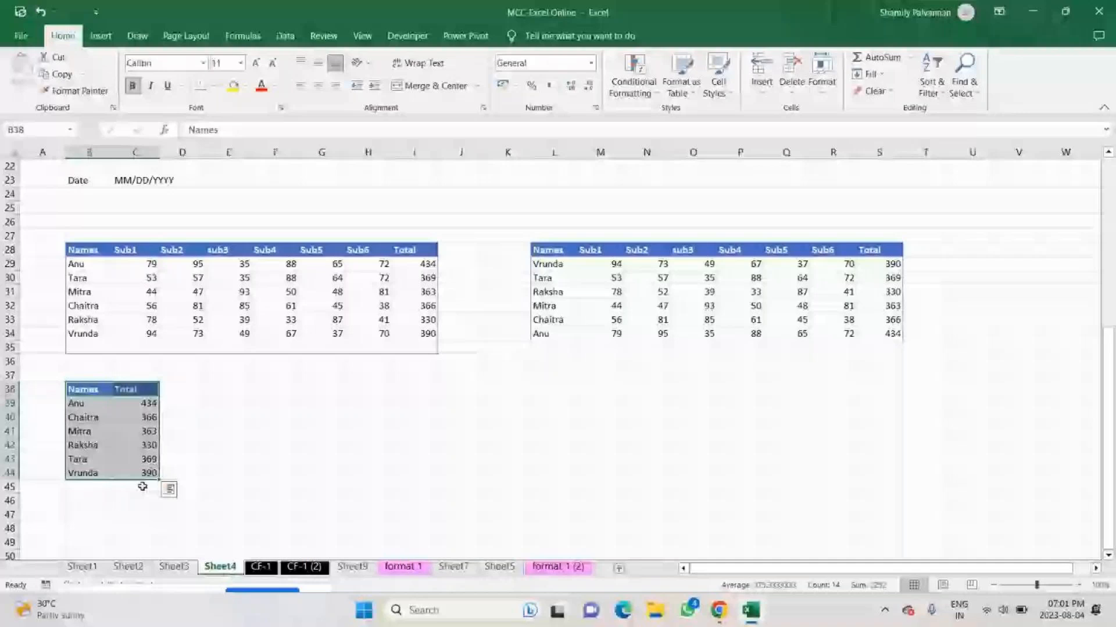
pyautogui.click(115, 435)
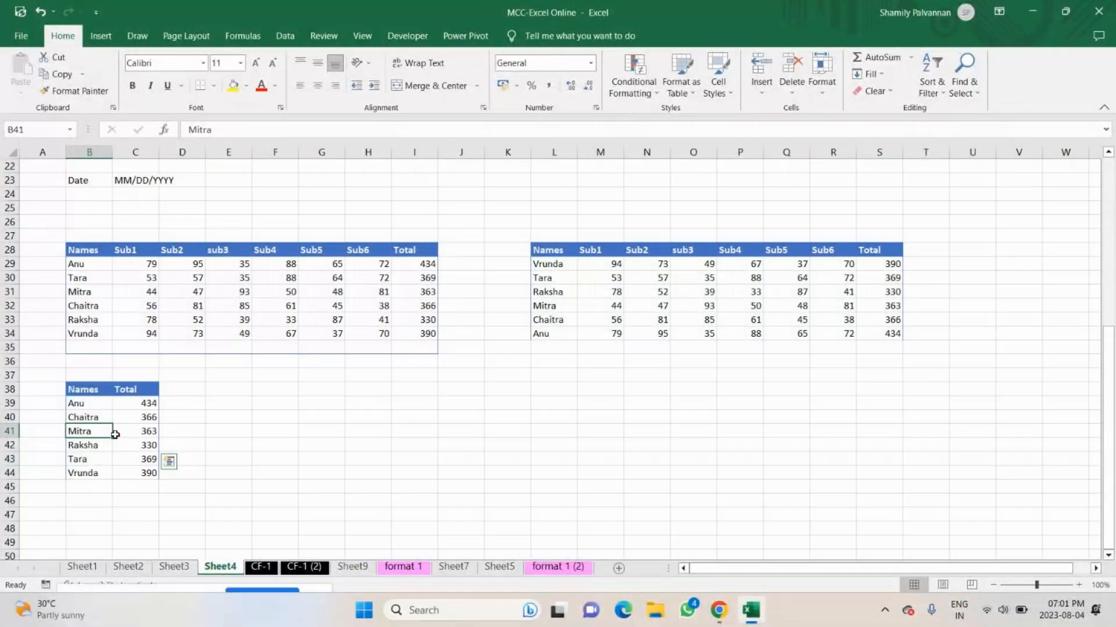
pyautogui.moveTo(107, 421); pyautogui.dragTo(185, 416)
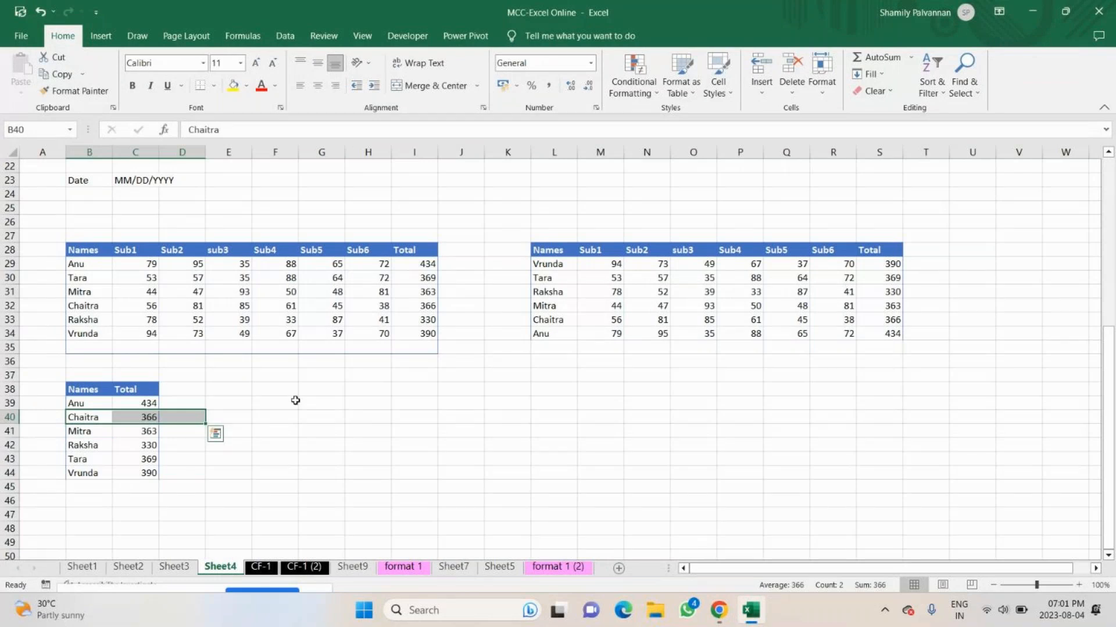
# Examine the order of the names and totals in the sorted list B39:C44.
pyautogui.moveTo(87, 417); pyautogui.dragTo(79, 453)
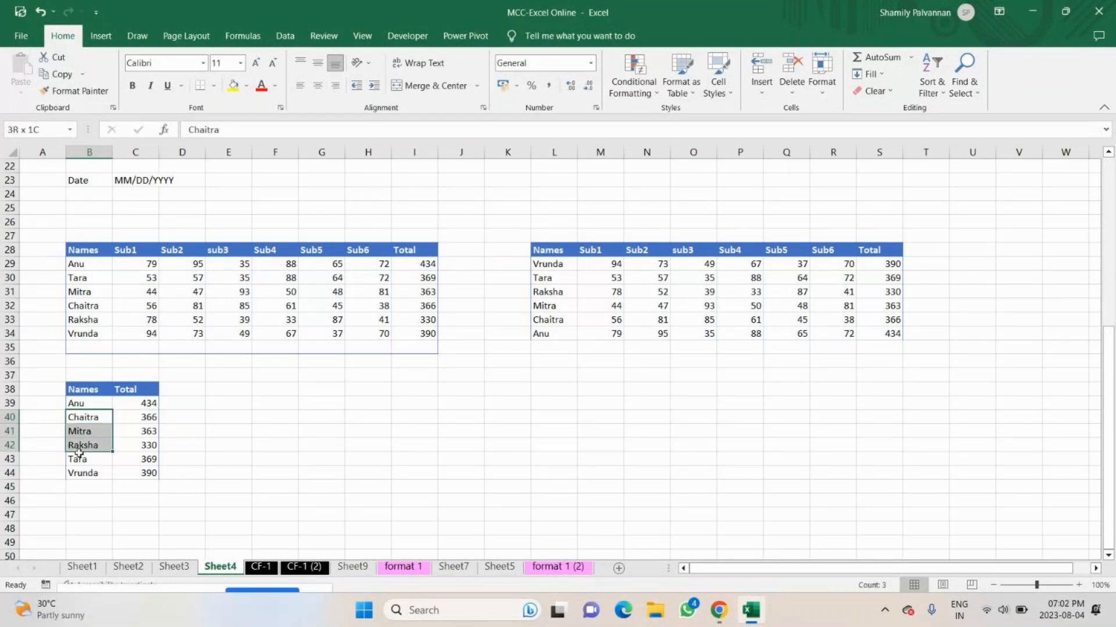
pyautogui.click(92, 408)
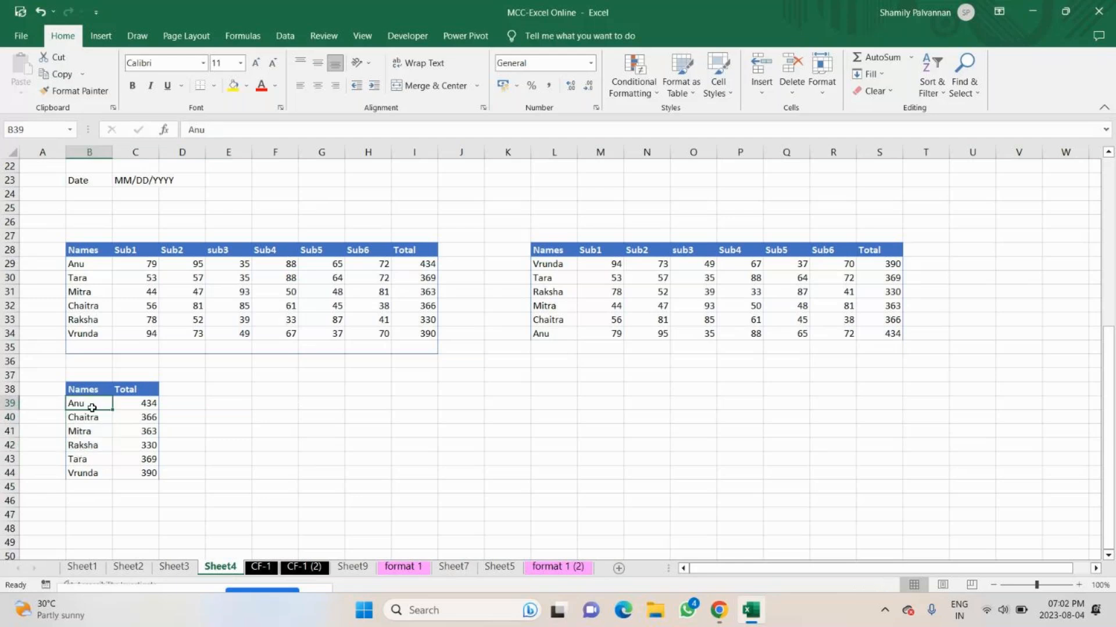
pyautogui.hotkey('ctrl', 'shift', 'Down')
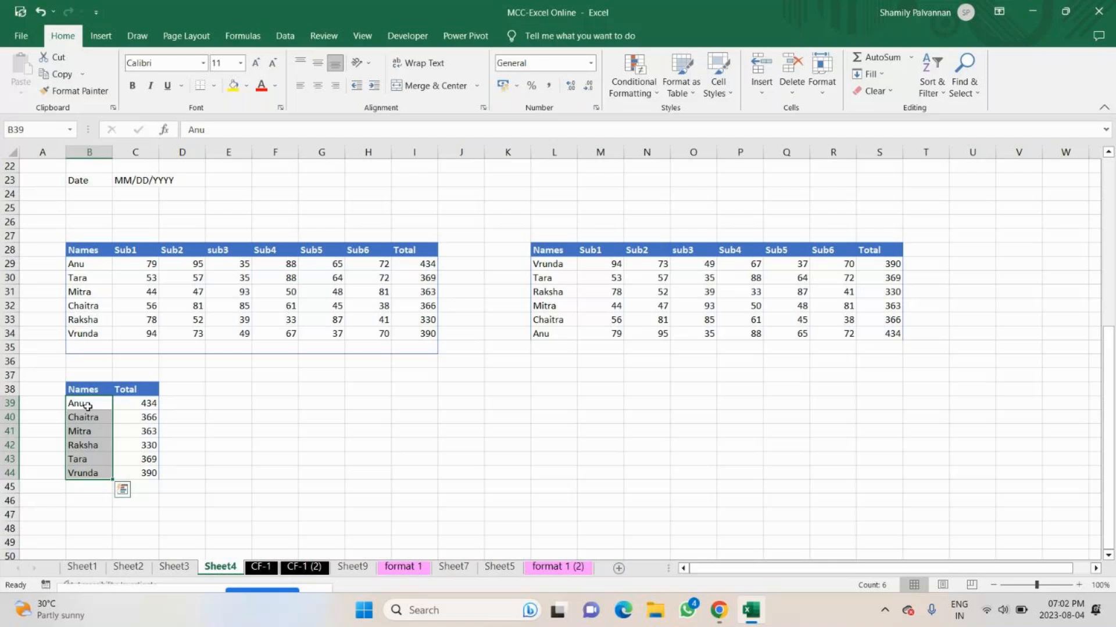
pyautogui.click(87, 406)
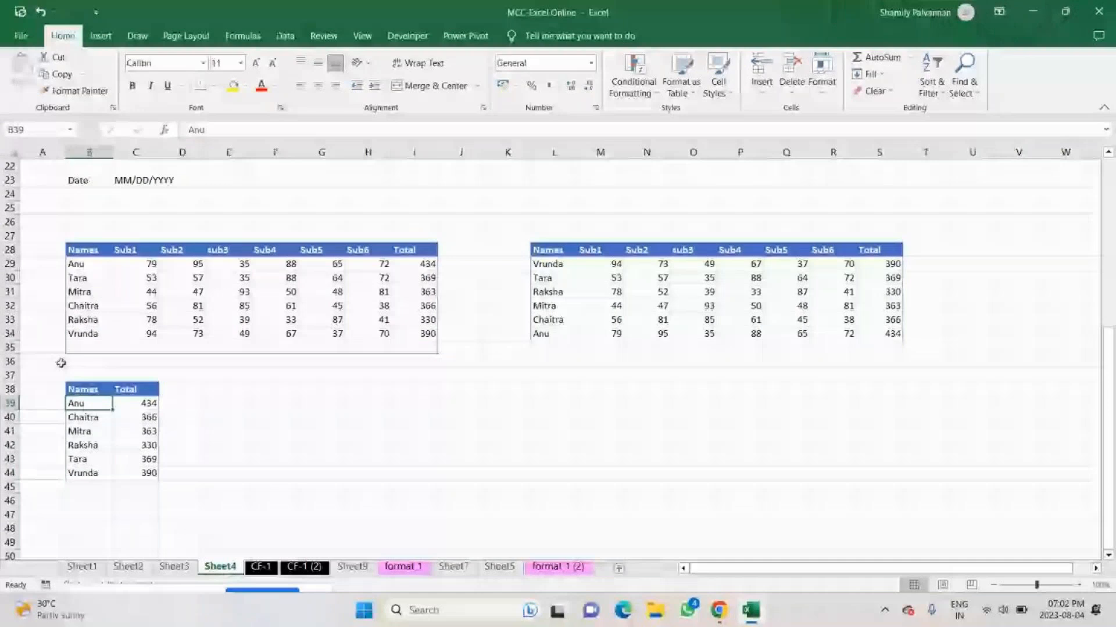
pyautogui.moveTo(88, 459); pyautogui.dragTo(138, 461)
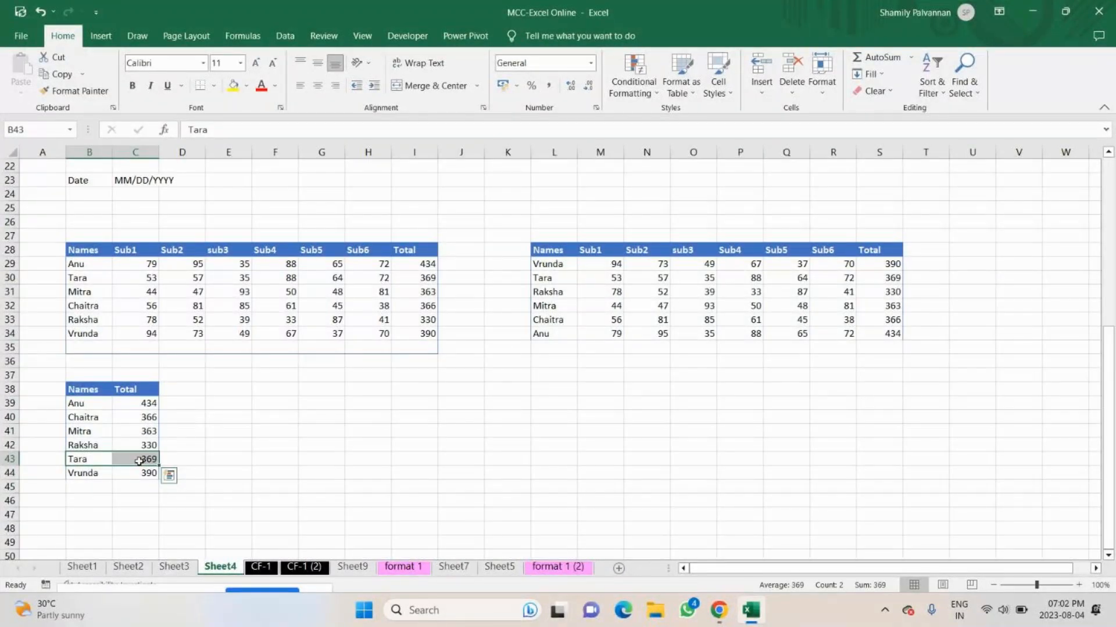
pyautogui.moveTo(142, 403); pyautogui.dragTo(142, 454)
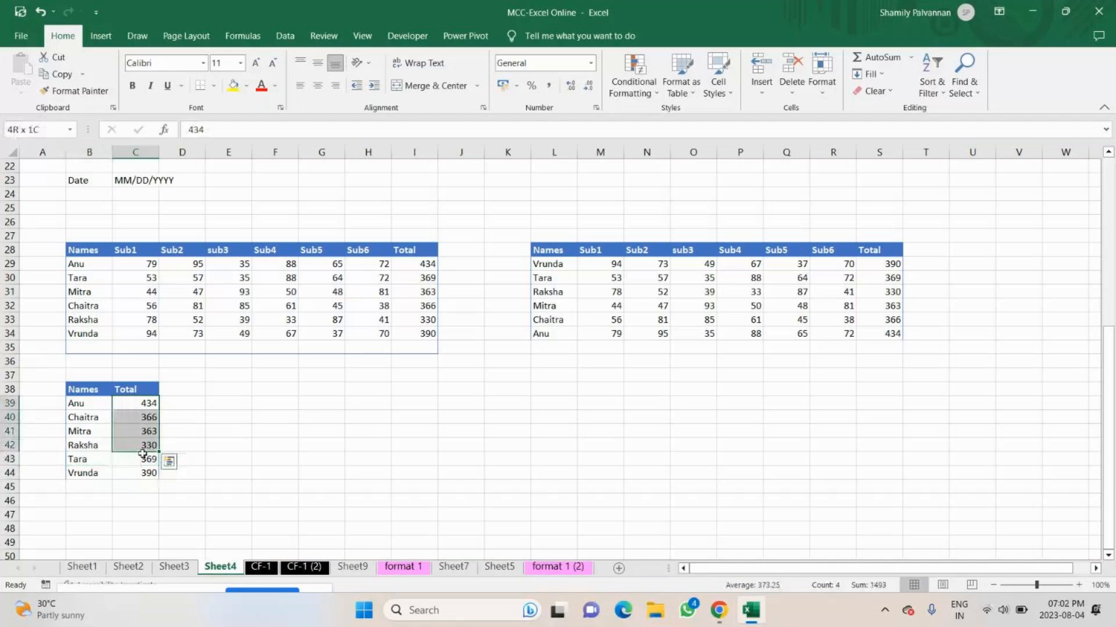
pyautogui.moveTo(142, 455); pyautogui.dragTo(151, 458)
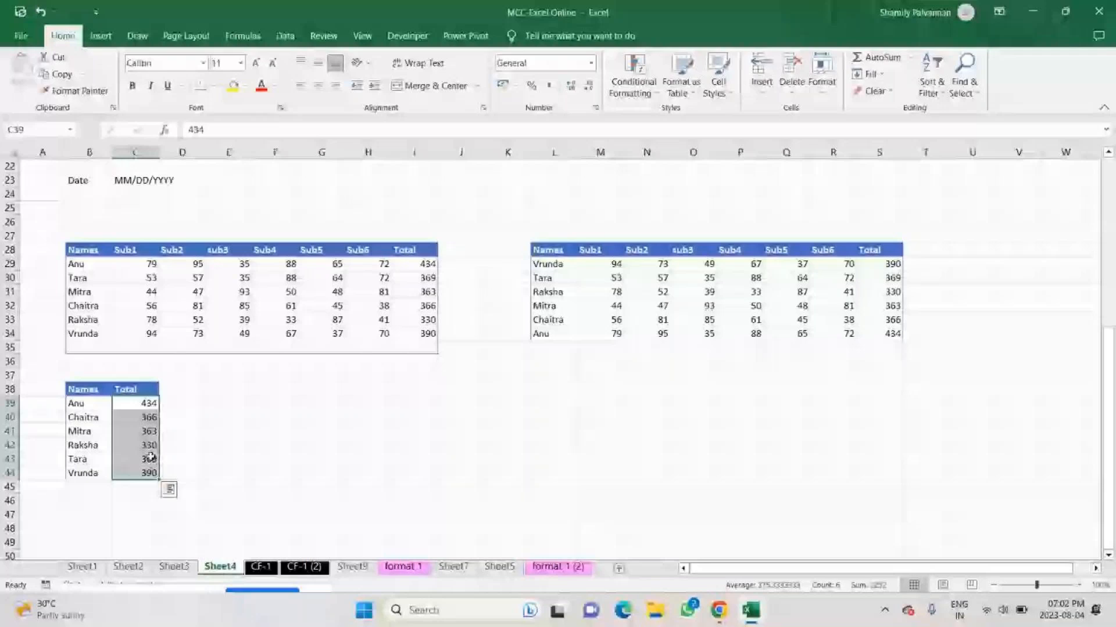
pyautogui.scroll(-1, 456, 418)
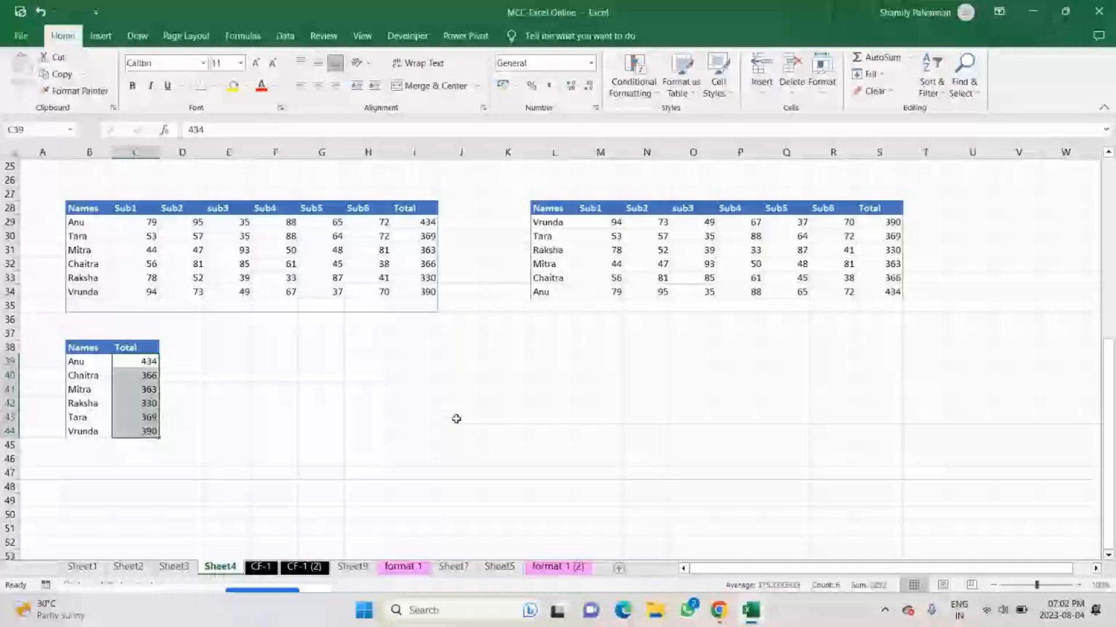
# Apply a filter to the header row L28:S28 of the copied marks table.
pyautogui.click(456, 419)
pyautogui.scroll(4, 456, 419)
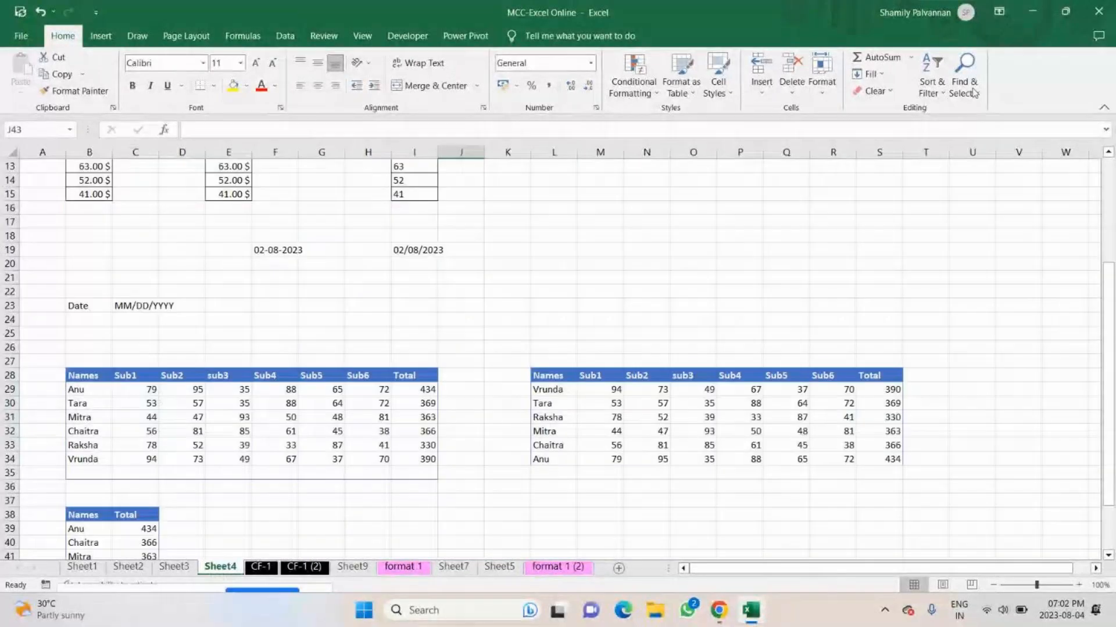
pyautogui.click(930, 86)
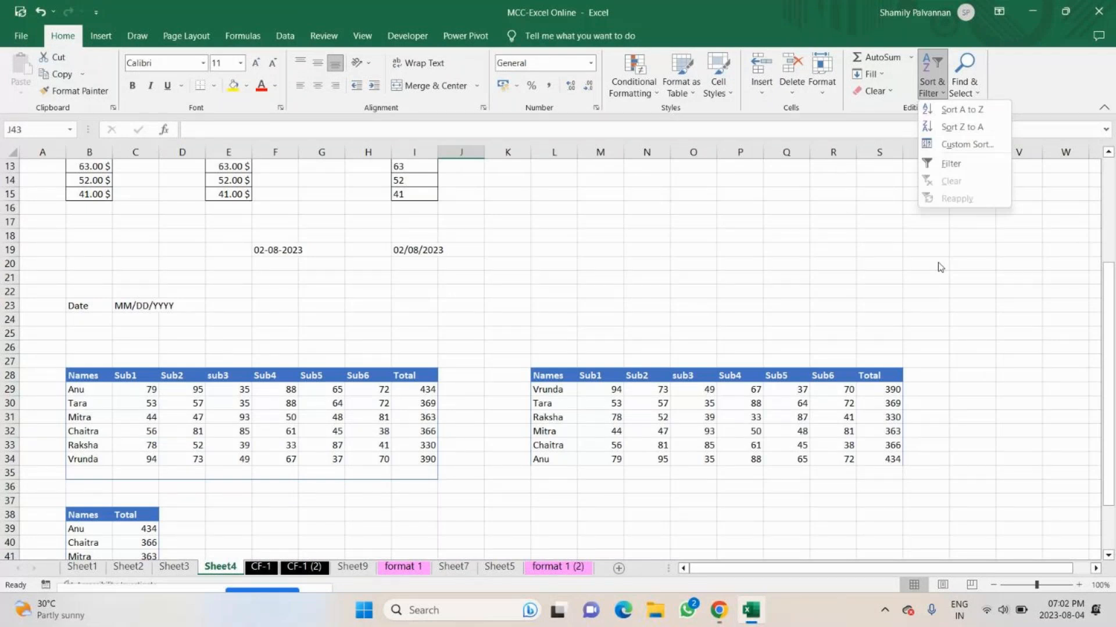
pyautogui.moveTo(546, 376); pyautogui.dragTo(898, 379)
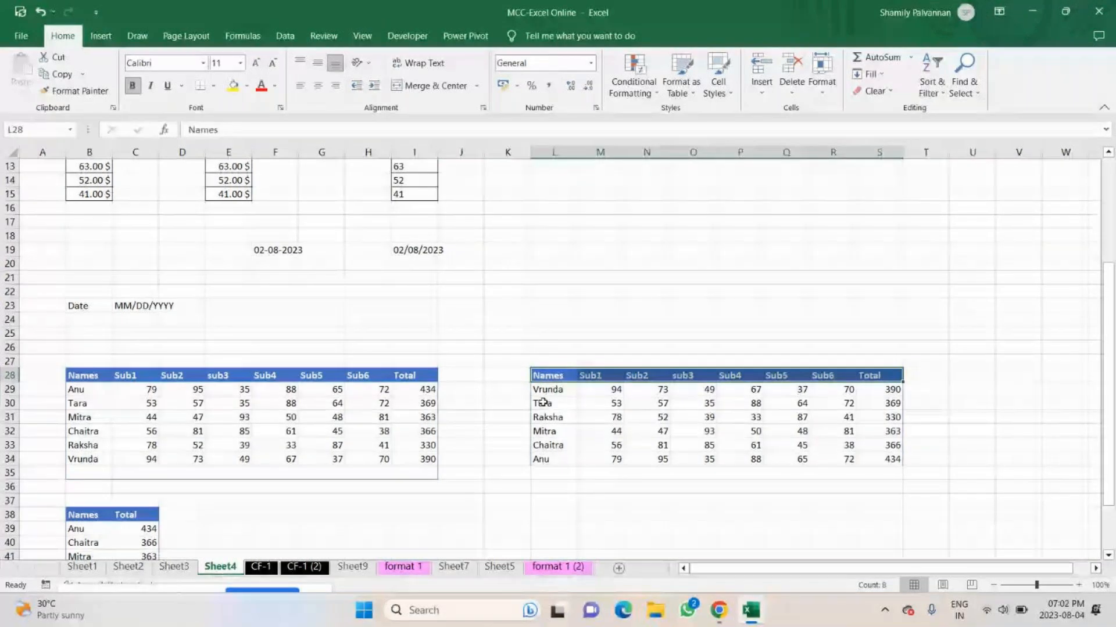
pyautogui.hotkey('ctrl', 'shift', 'l')
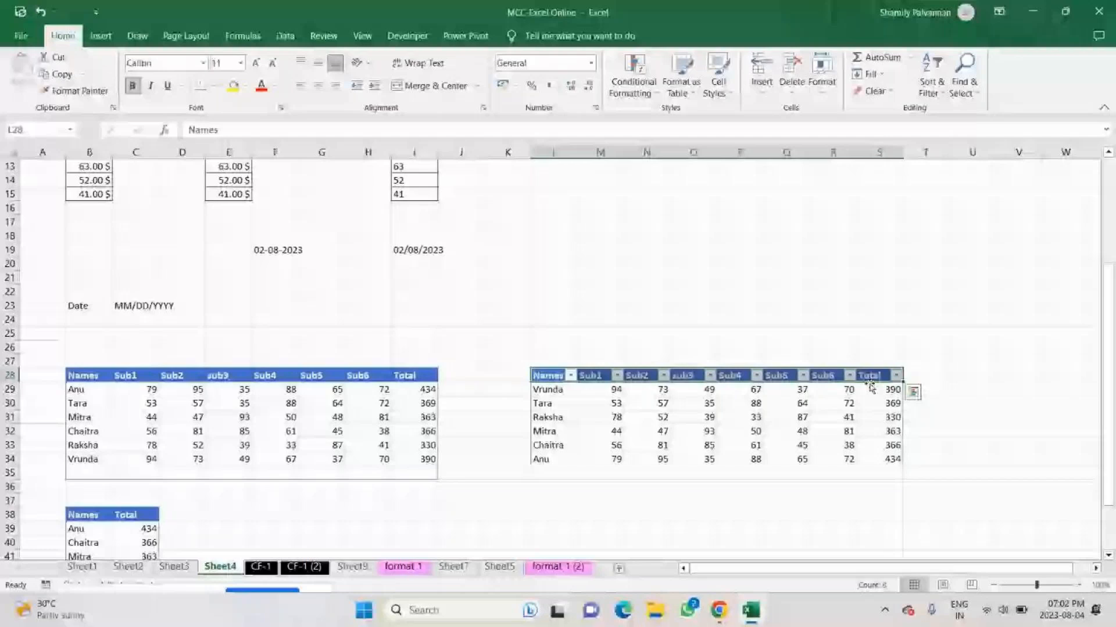
# Enter the note "to apply filter" in M24 and the shortcut "Ctrl + Shift + L" in O24.
pyautogui.click(596, 323)
pyautogui.write('t')
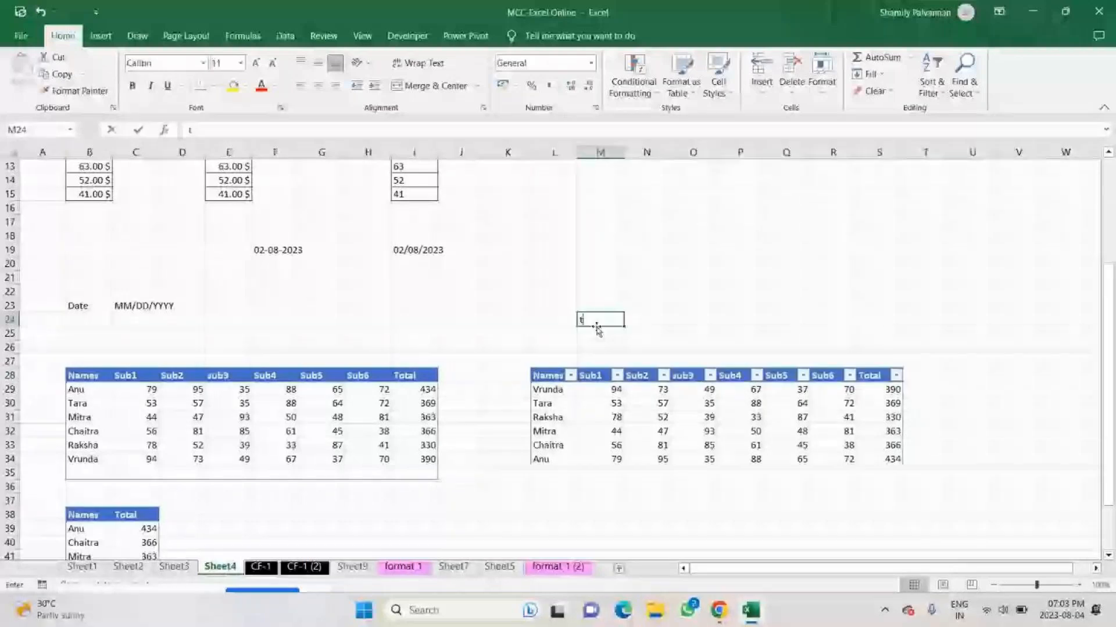
pyautogui.write('o apply filter')
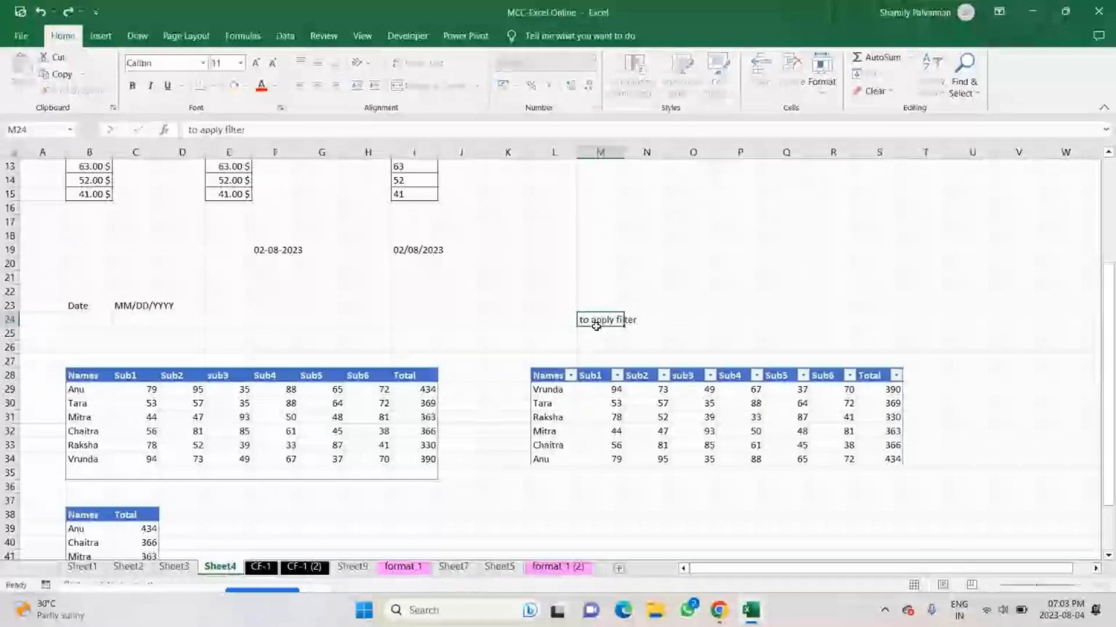
pyautogui.press('Tab')
pyautogui.press('Tab')
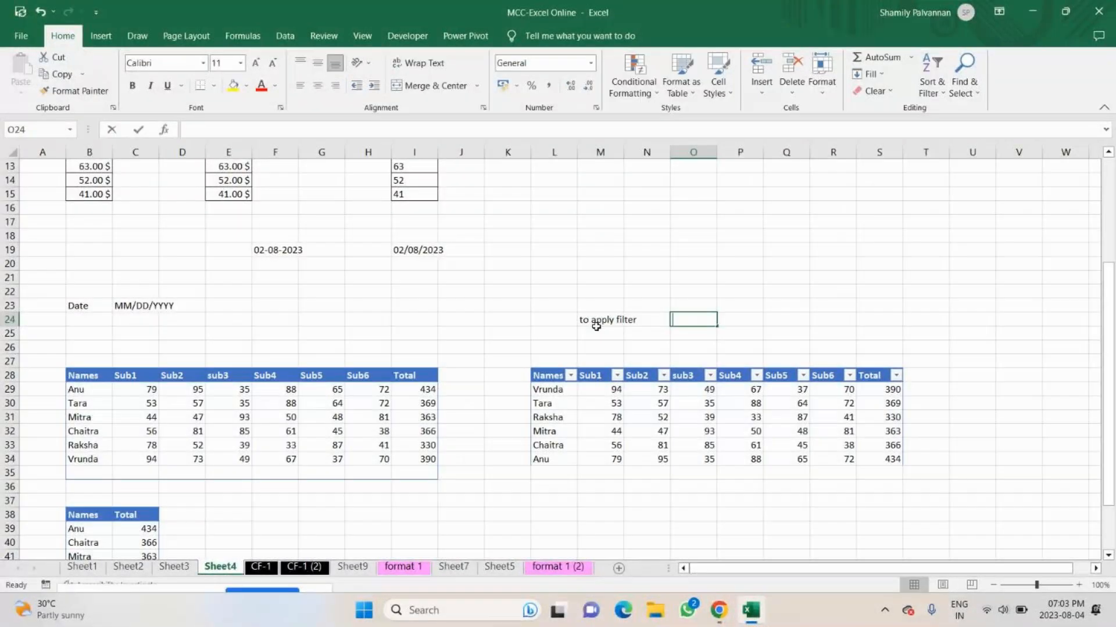
pyautogui.write('Ctrl + Shift +')
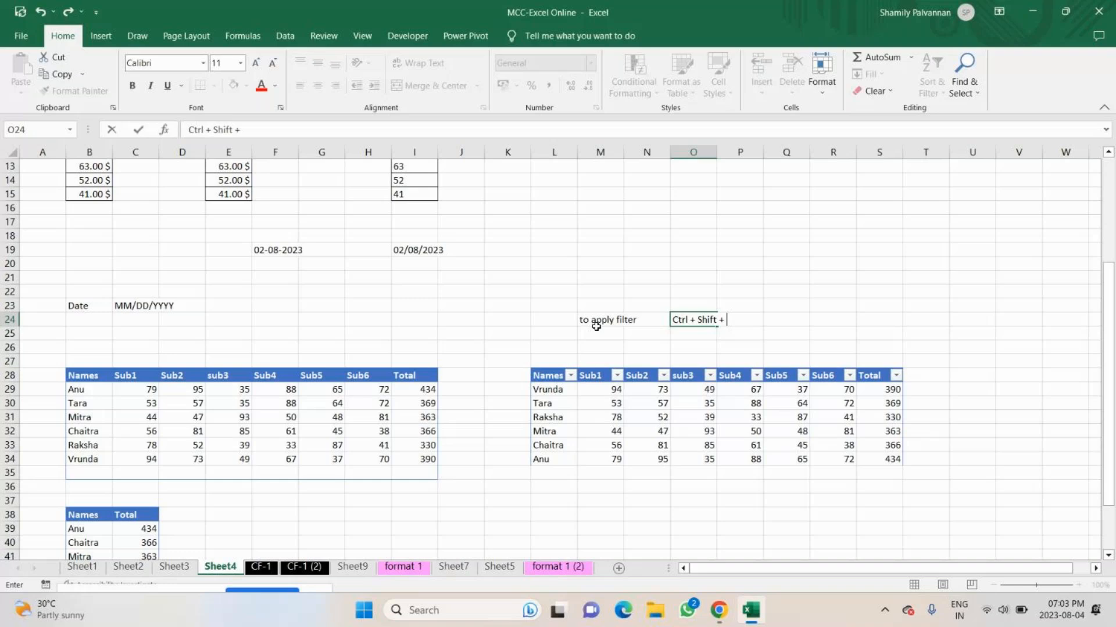
pyautogui.write(' L')
pyautogui.click(598, 329)
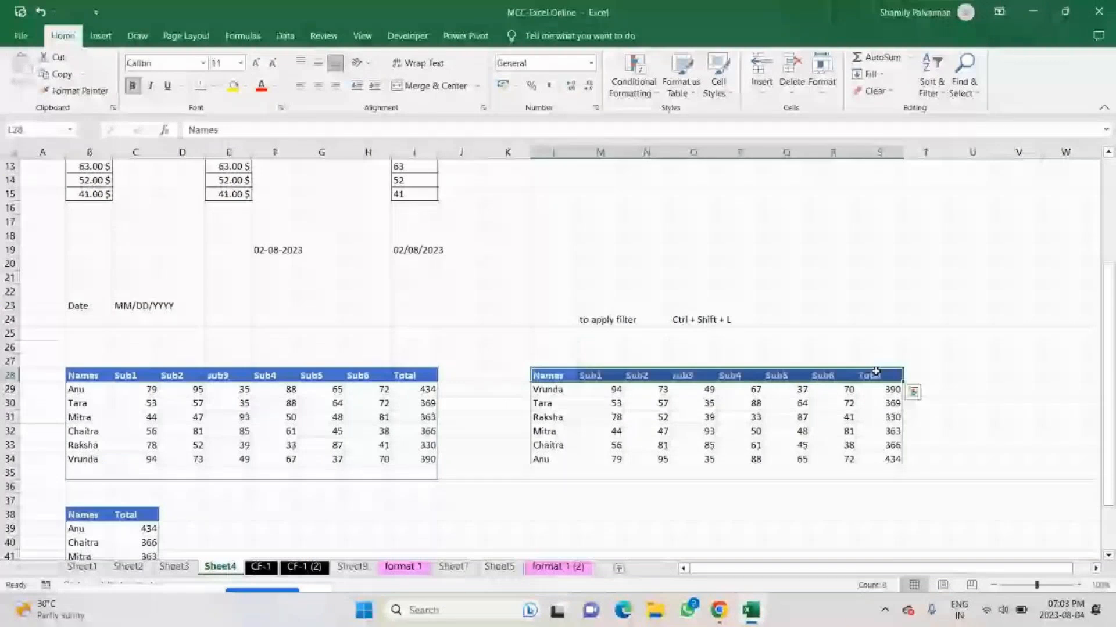
# Toggle the filter on header row L28:S28 on and off twice, leaving it removed.
pyautogui.hotkey('ctrl', 'shift', 'l')
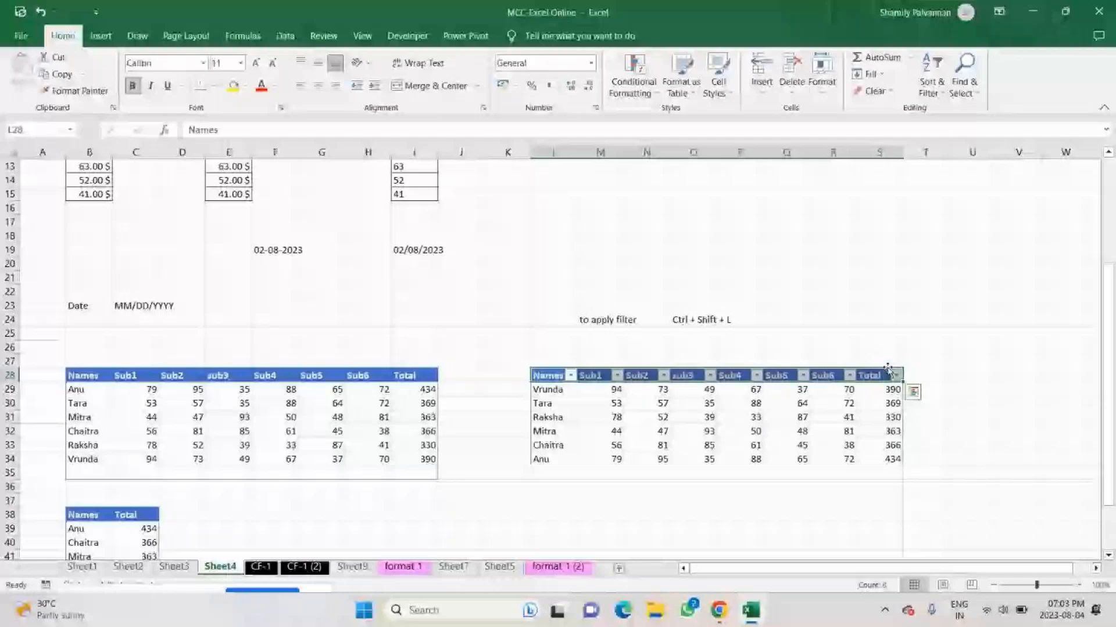
pyautogui.hotkey('ctrl', 'shift', 'l')
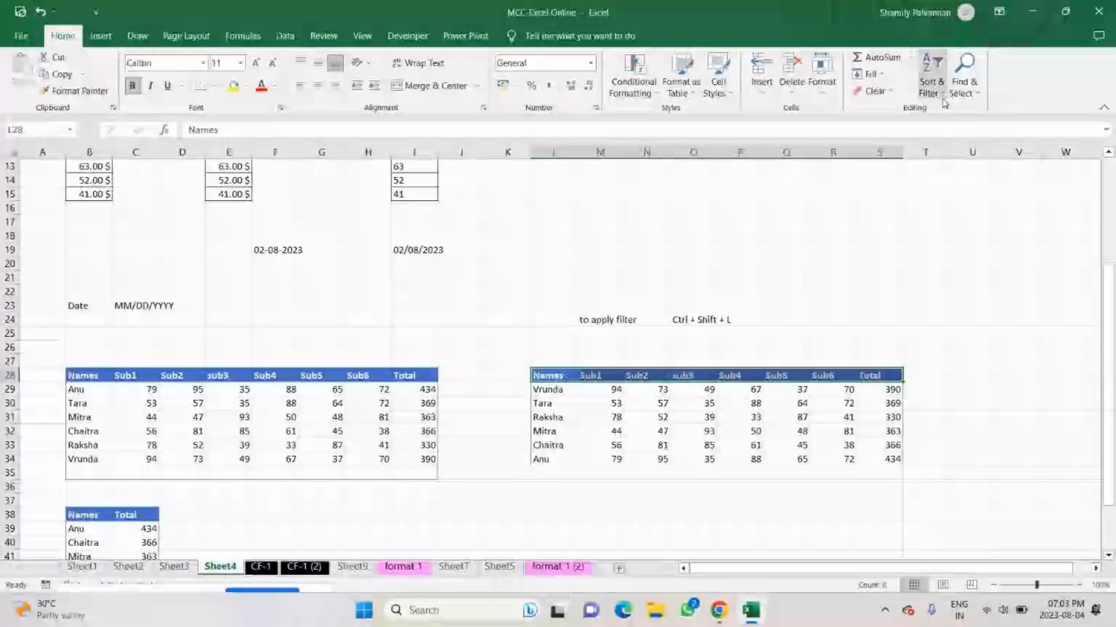
pyautogui.click(942, 93)
pyautogui.click(953, 166)
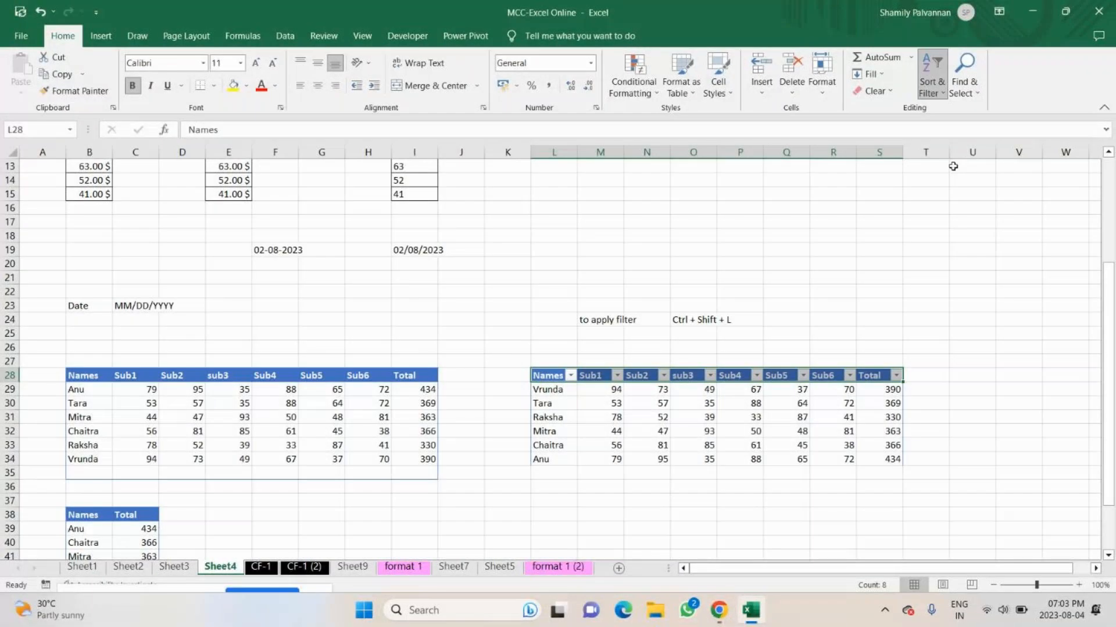
pyautogui.hotkey('ctrl', 'shift', 'l')
# Search the sheet for 63 with Find, and close the search.
pyautogui.scroll(-1, 624, 176)
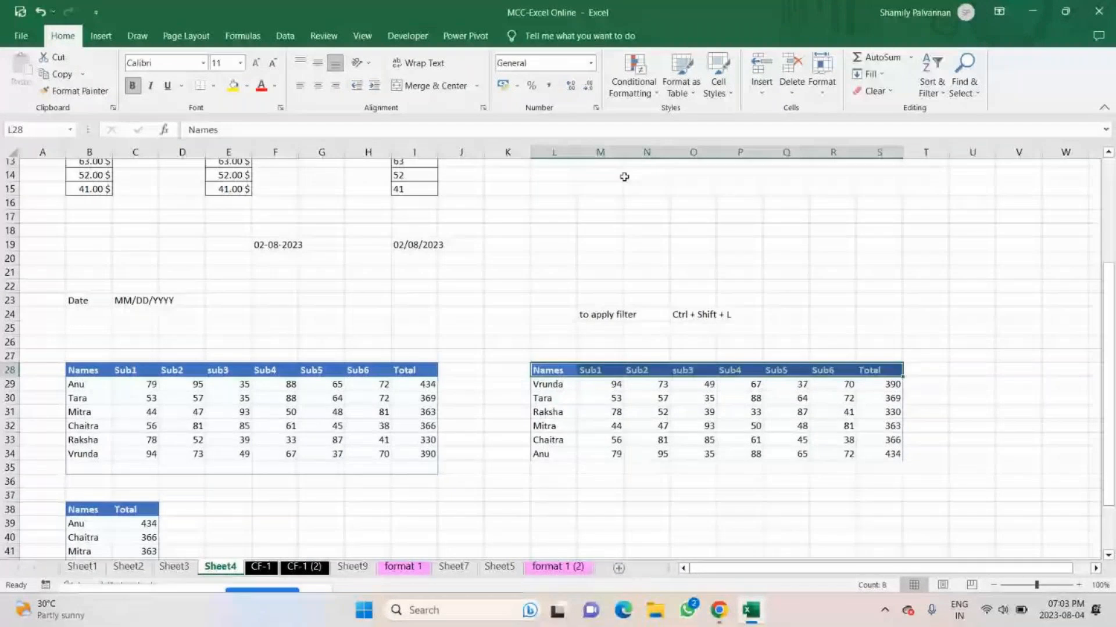
pyautogui.scroll(4, 624, 177)
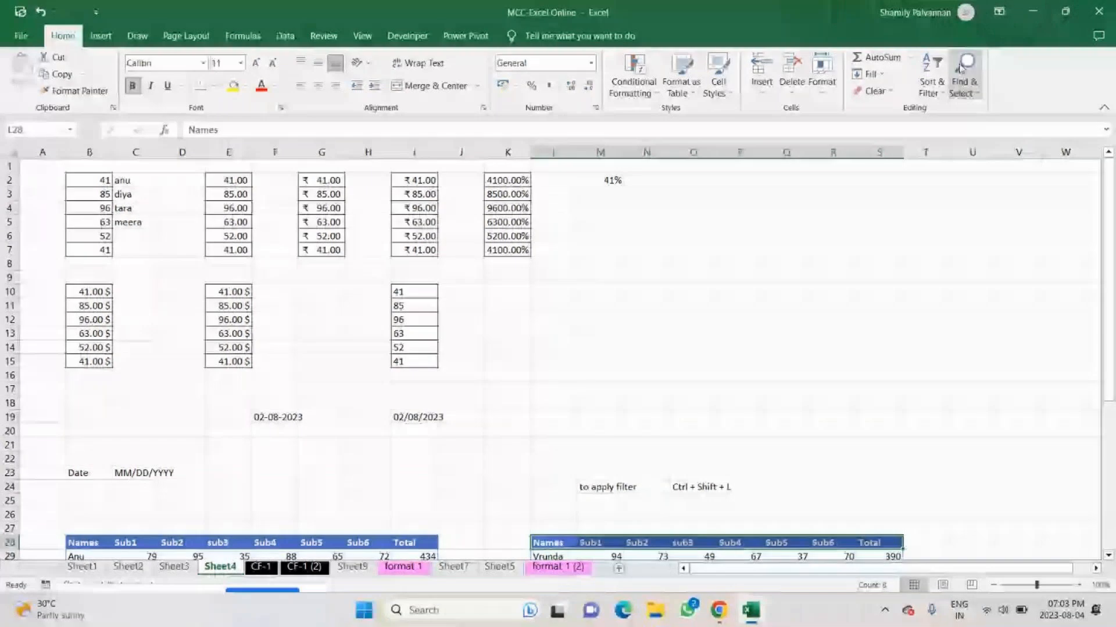
pyautogui.hotkey('ctrl', 'f')
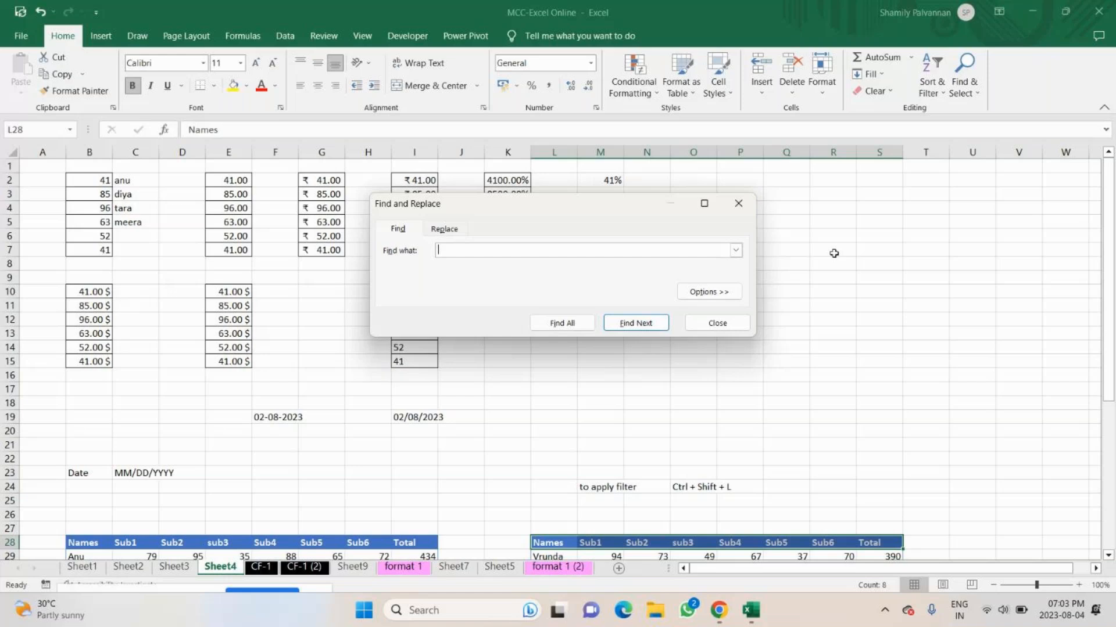
pyautogui.write('63')
pyautogui.press('Return')
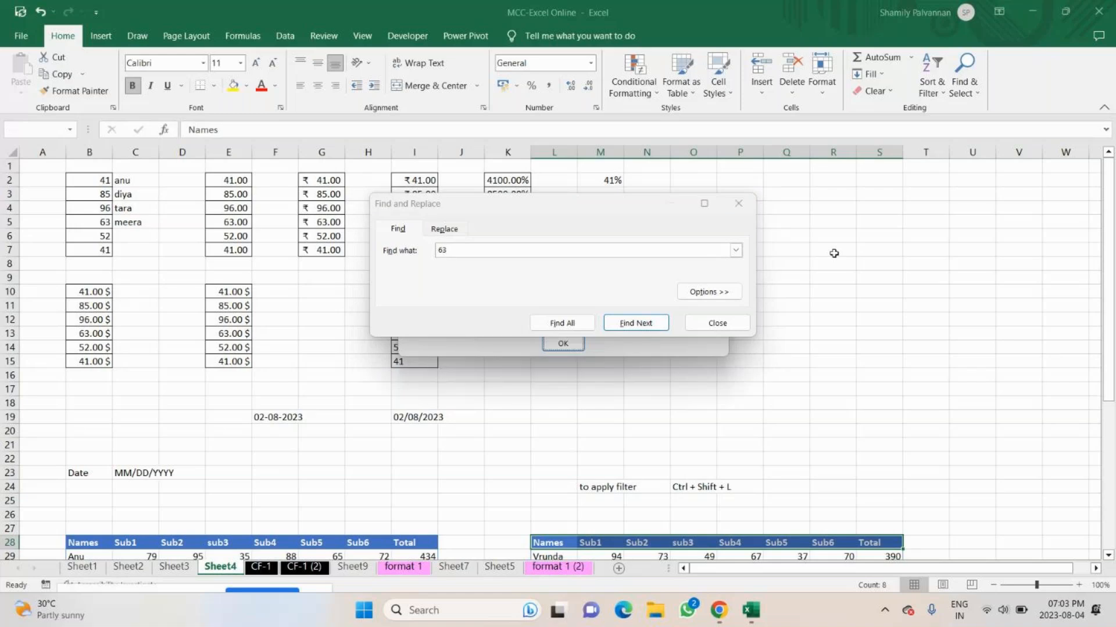
pyautogui.click(563, 343)
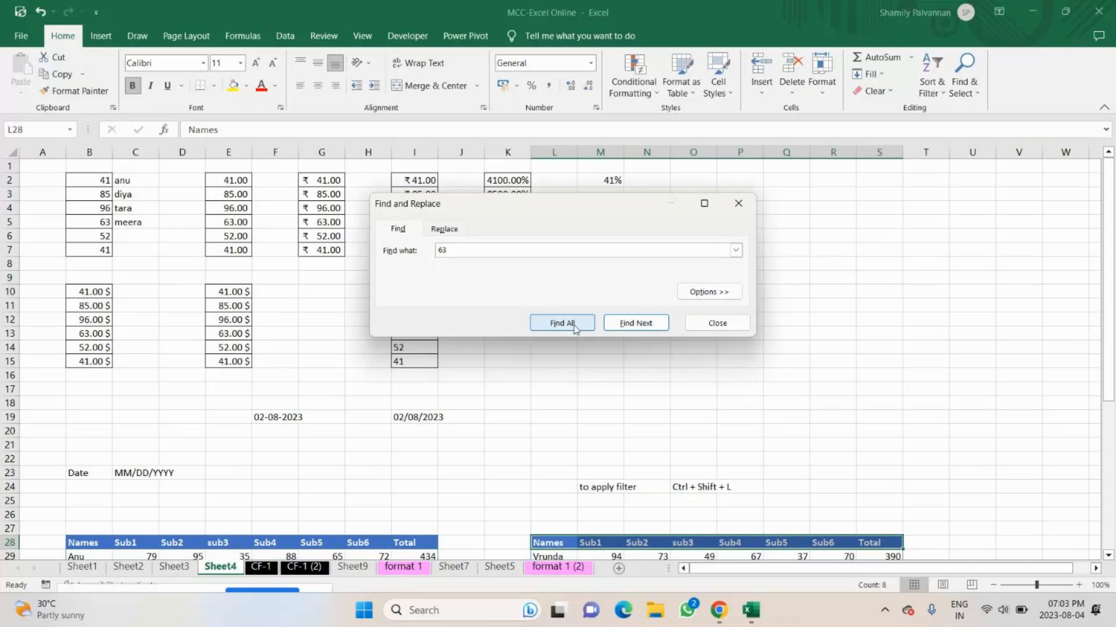
pyautogui.press('Escape')
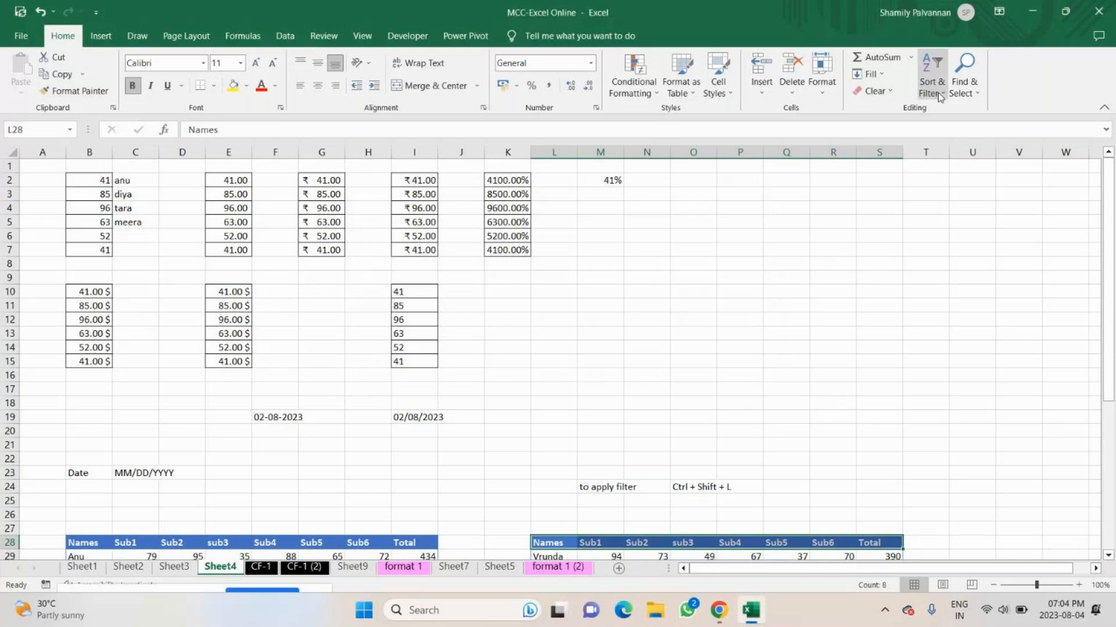
# Search the sheet for the student name that stands in C2.
pyautogui.click(964, 85)
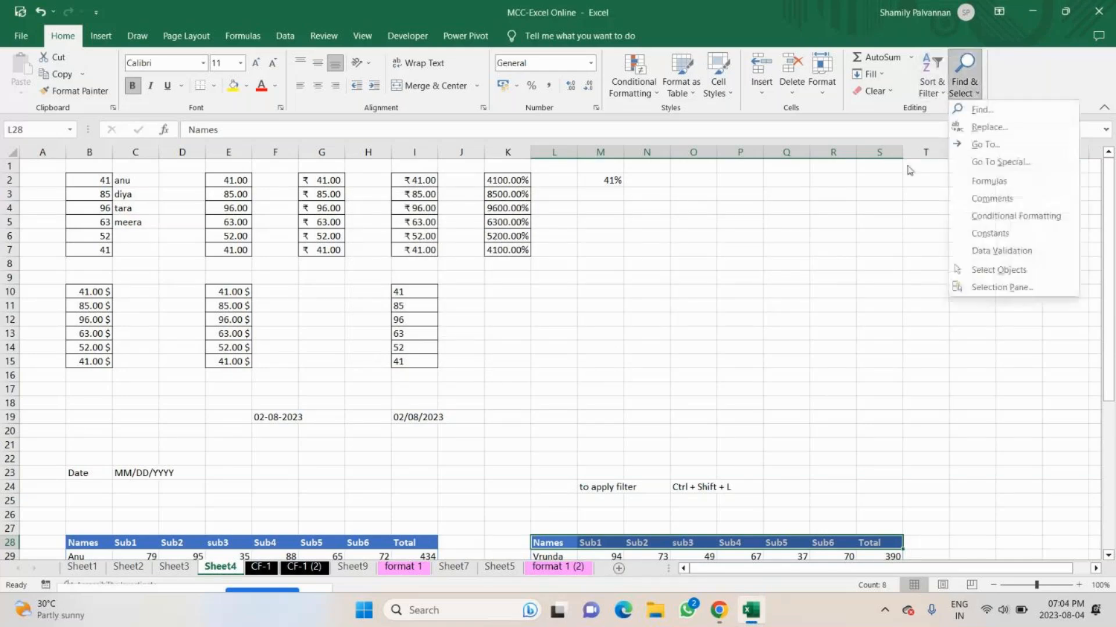
pyautogui.press('Escape')
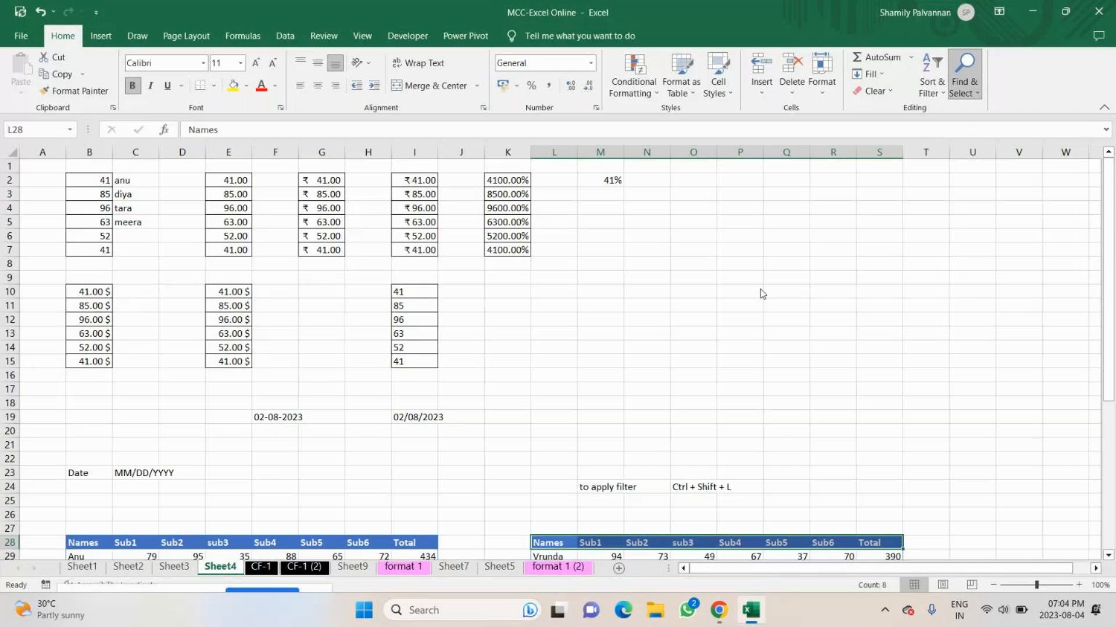
pyautogui.hotkey('ctrl', 'f')
pyautogui.write('anu')
pyautogui.press('Return')
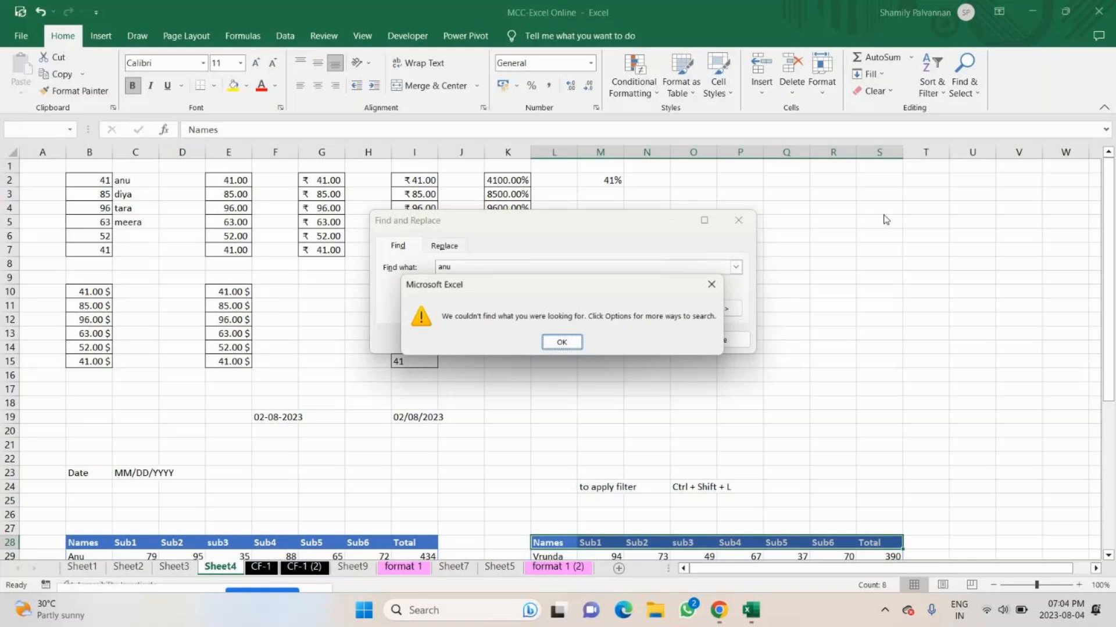
pyautogui.press('Return')
# Expand the search options, set the search scope to Workbook, and find all occurrences of the student name.
pyautogui.click(696, 313)
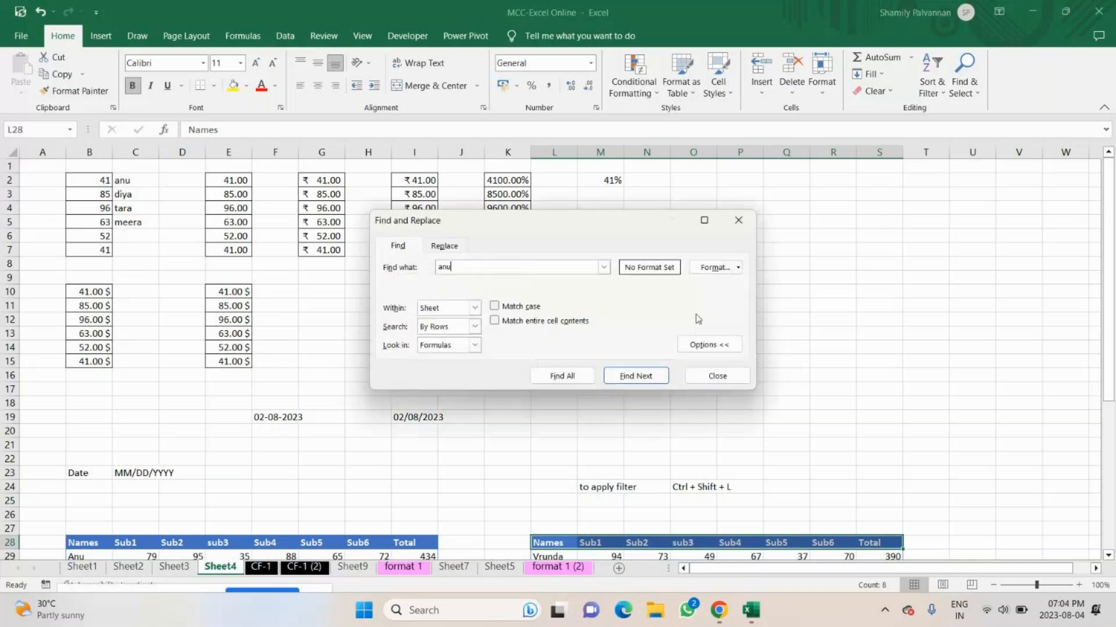
pyautogui.click(474, 308)
pyautogui.click(477, 327)
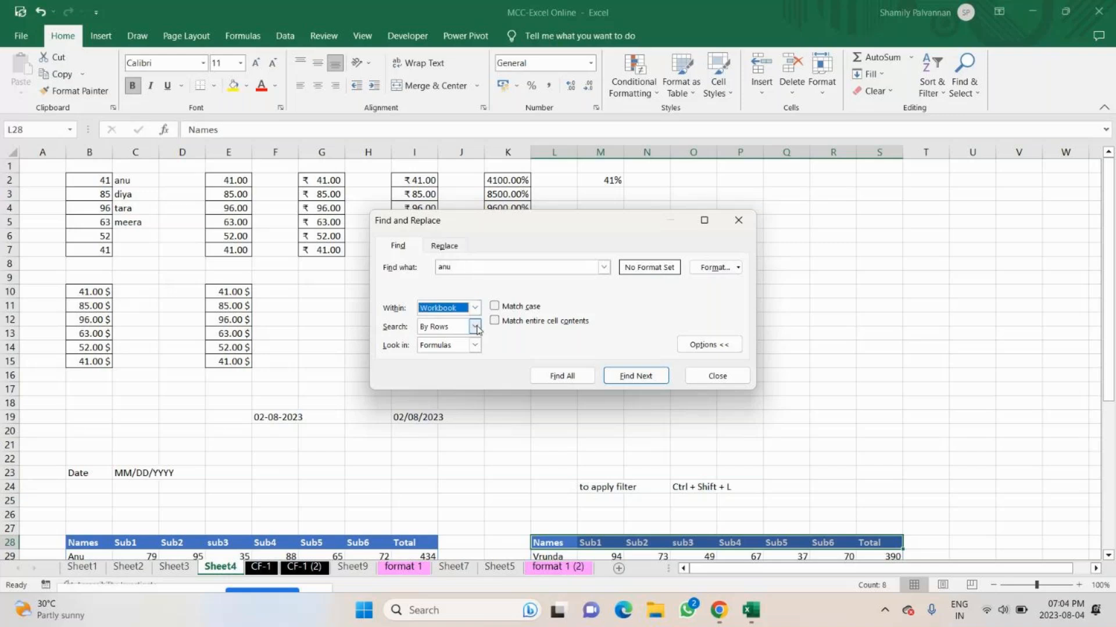
pyautogui.click(560, 372)
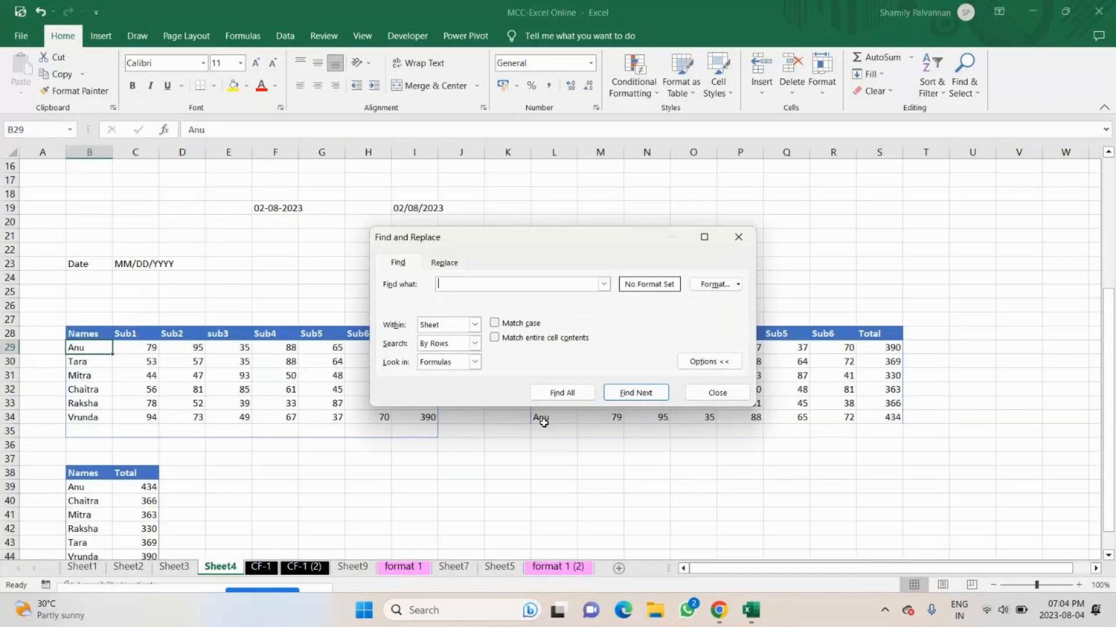
# Search the sheet for the student name in L34, move the search dialog clear of the tables, and collapse its options.
pyautogui.write('ANu')
pyautogui.press('Return')
pyautogui.moveTo(478, 219); pyautogui.dragTo(680, 200)
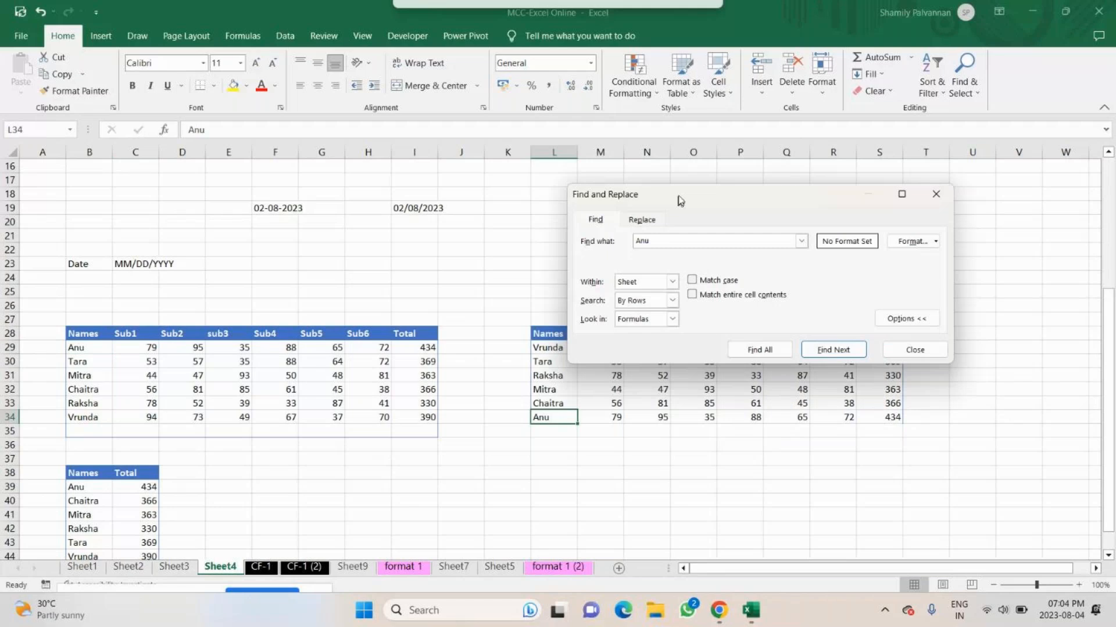
pyautogui.moveTo(679, 200); pyautogui.dragTo(689, 180)
pyautogui.click(887, 291)
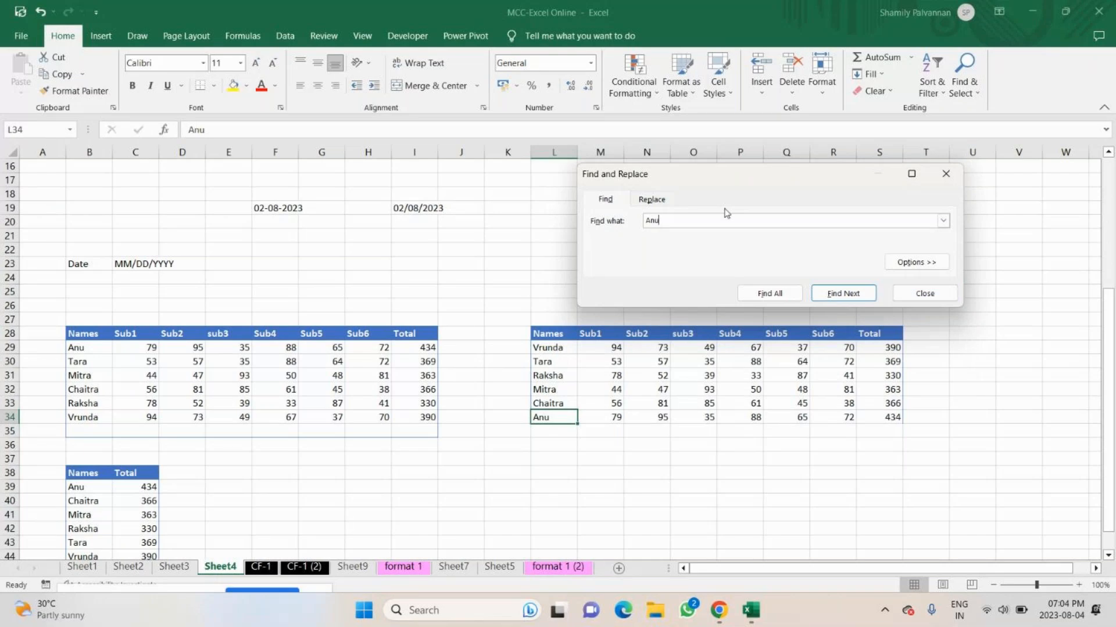
# Step through the further occurrences of the student name until B29 is reached, and close the search.
pyautogui.press('Return')
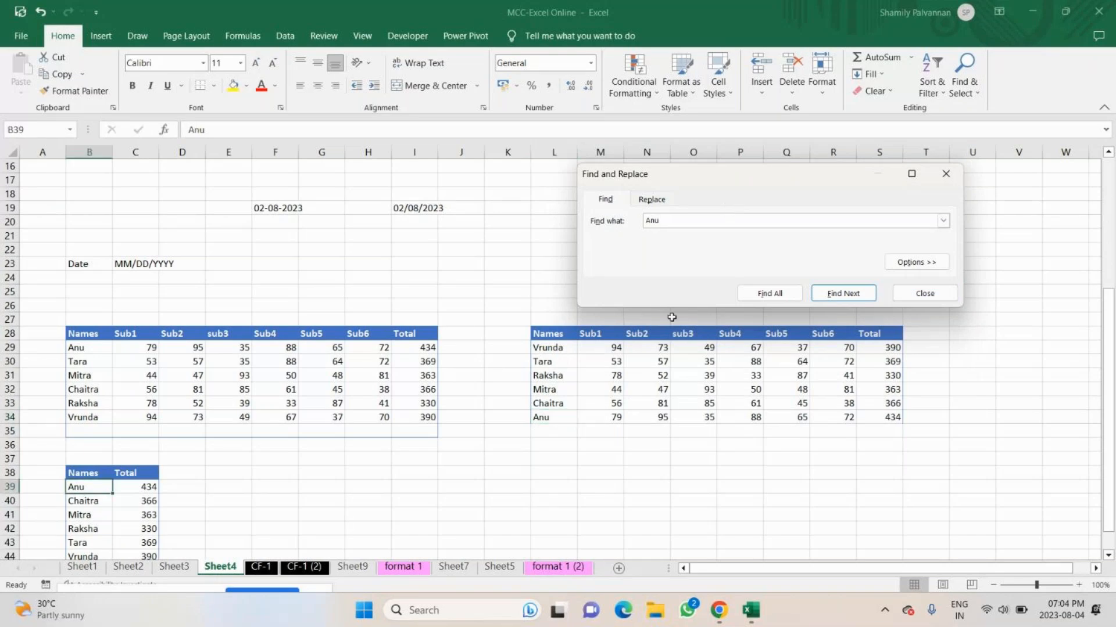
pyautogui.click(838, 292)
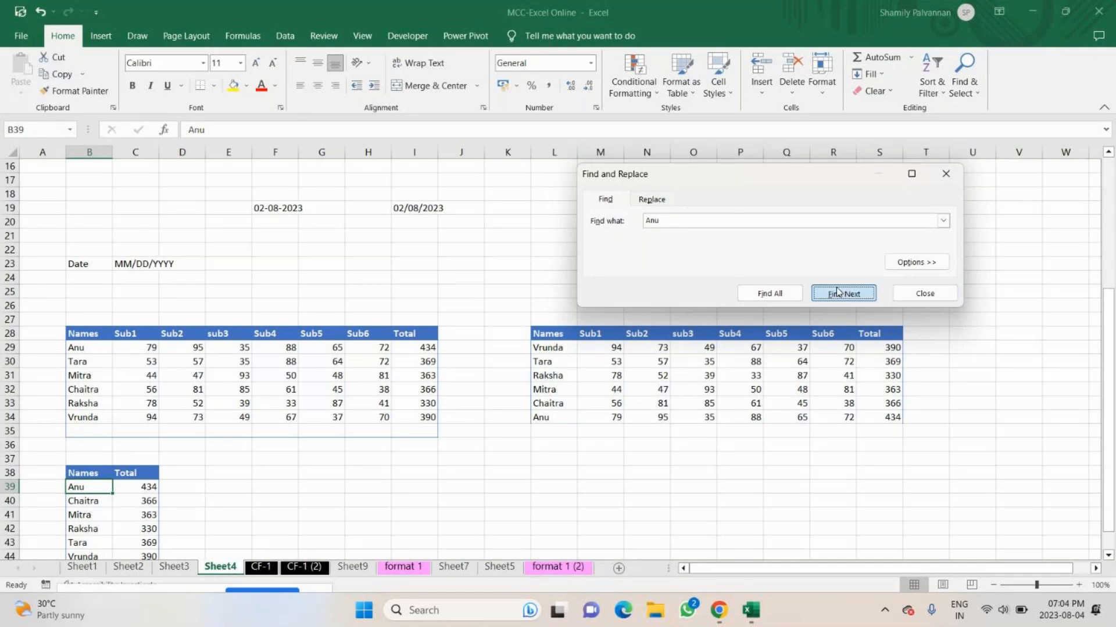
pyautogui.click(837, 292)
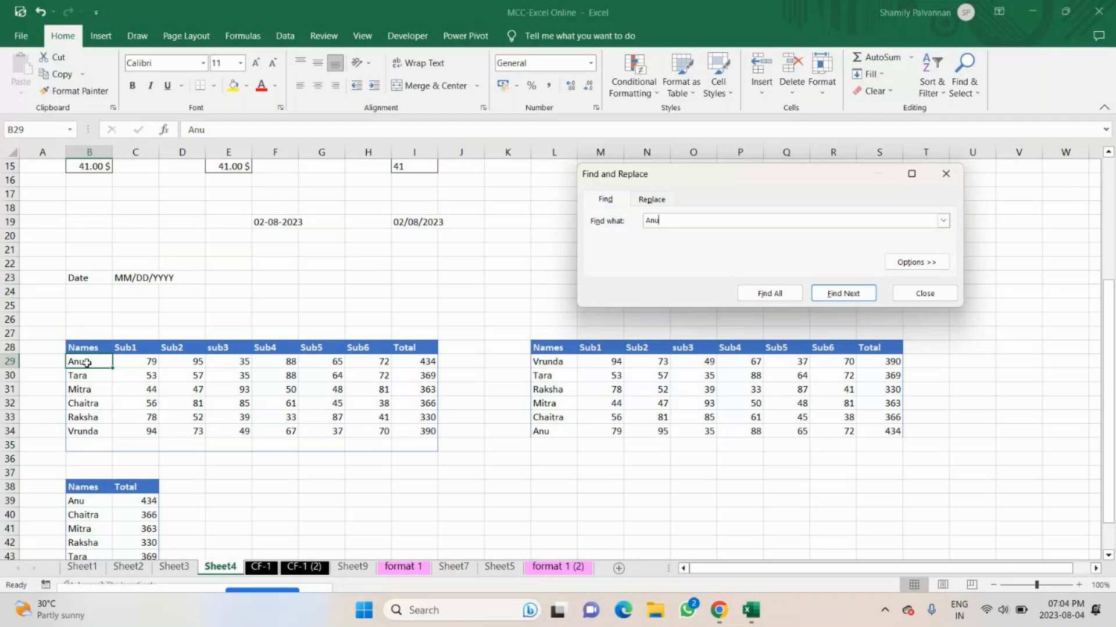
pyautogui.press('Escape')
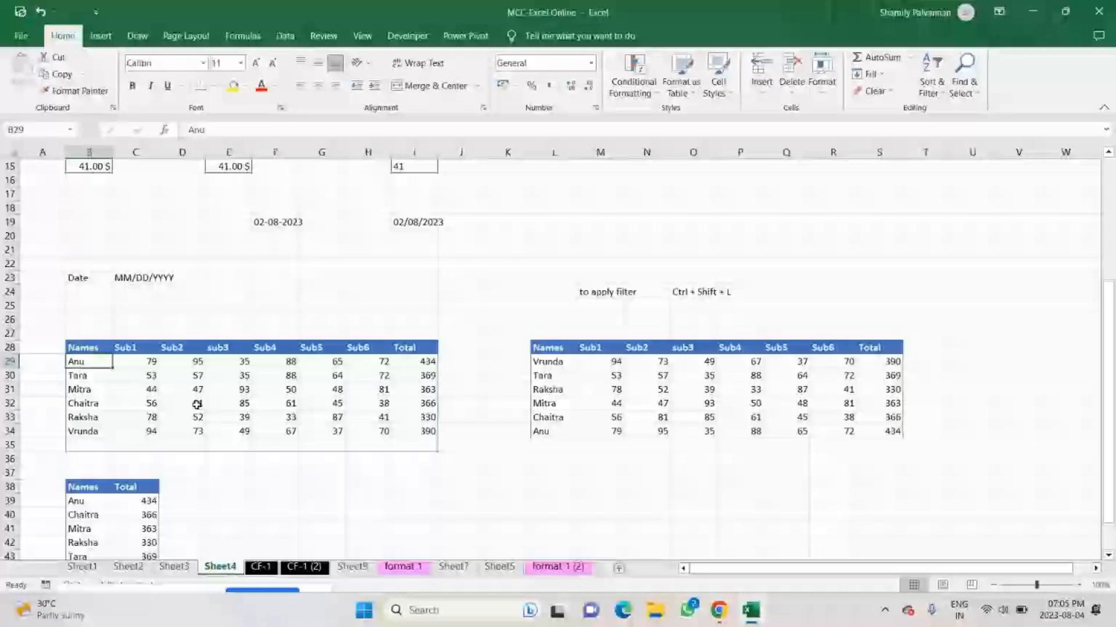
# Set up a replacement of the student name in B30 with its longer variant, and find the first match.
pyautogui.hotkey('ctrl', 'h')
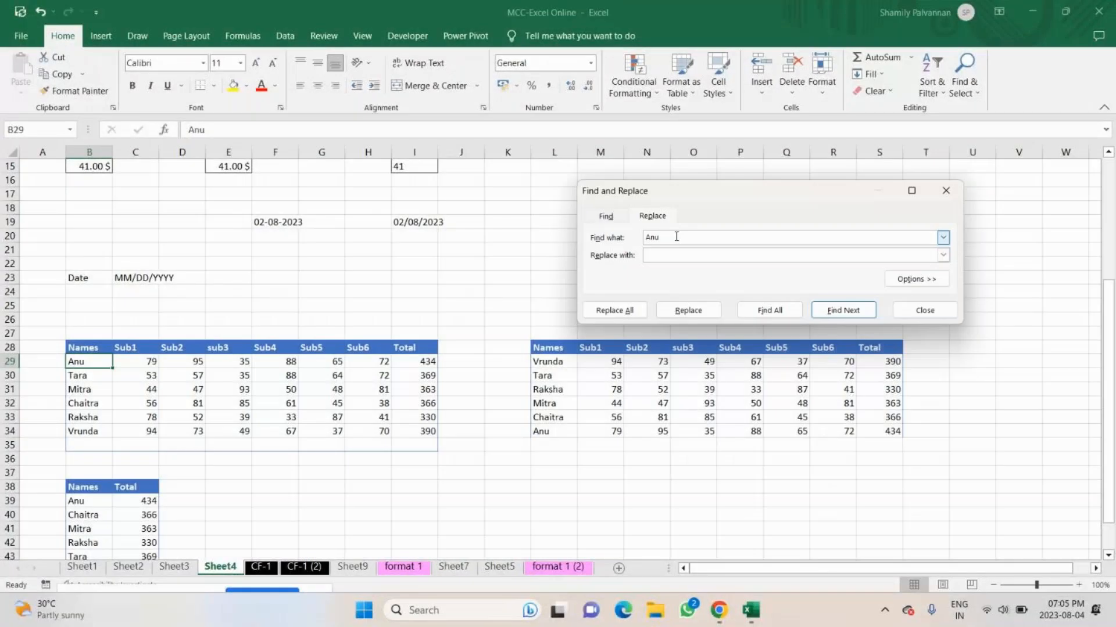
pyautogui.write('Tara')
pyautogui.click(663, 254)
pyautogui.write('Tarika')
pyautogui.click(859, 311)
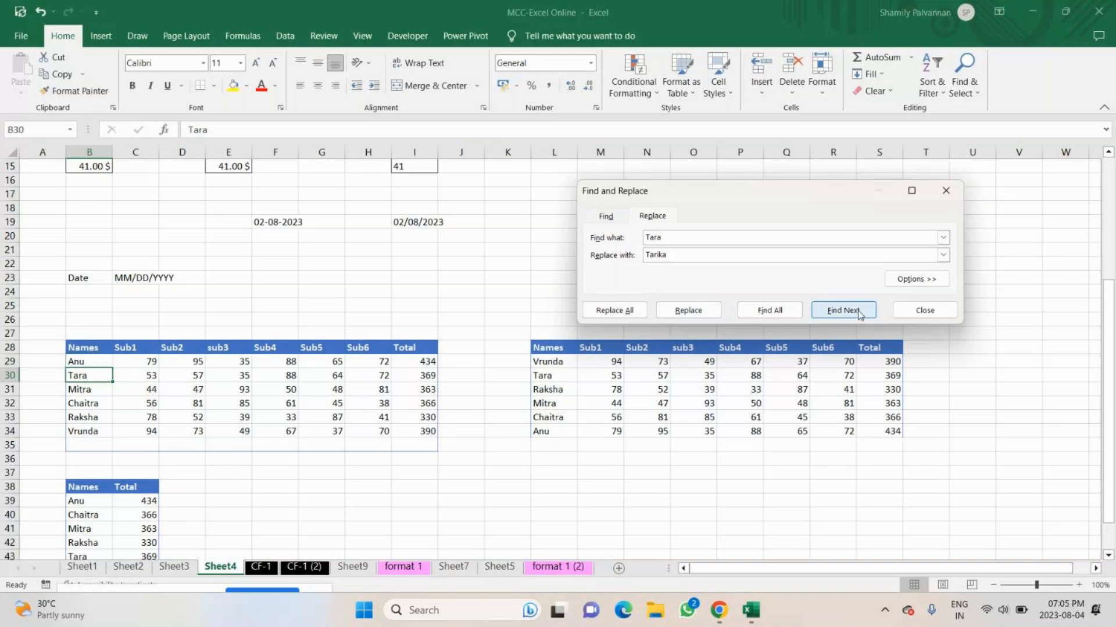
# Replace the student name one match at a time in L30 and C4, skipping the match in B43.
pyautogui.click(688, 311)
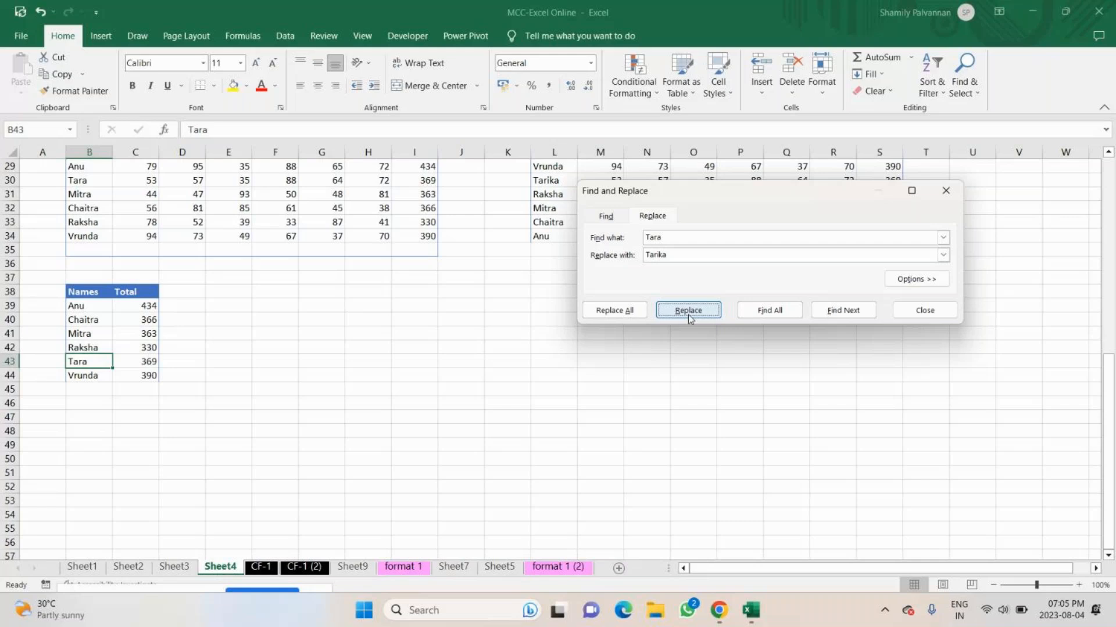
pyautogui.click(841, 310)
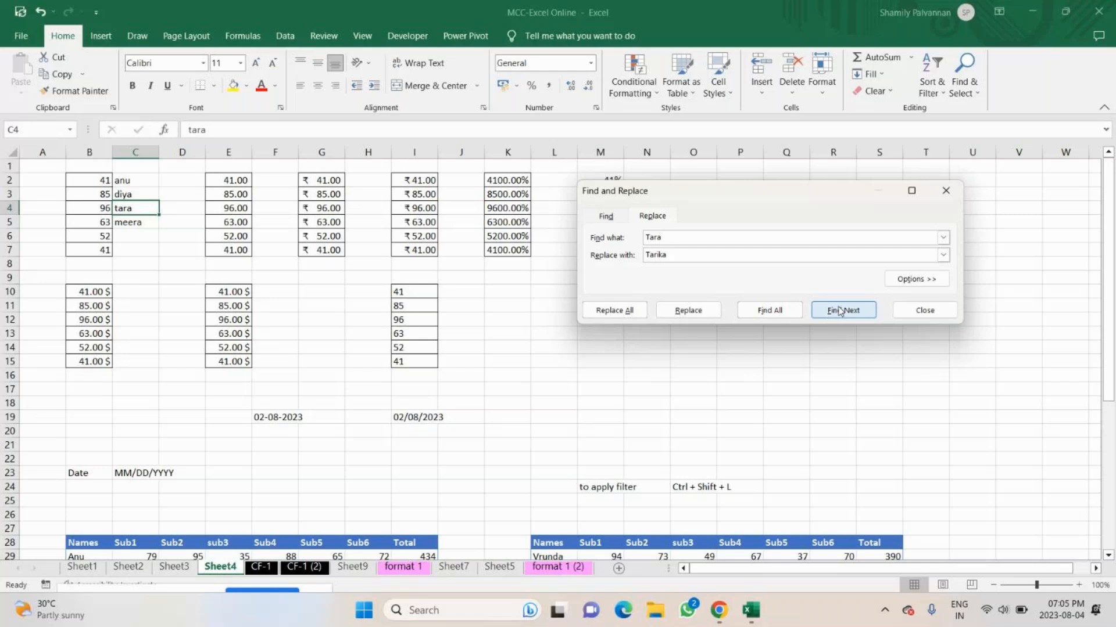
pyautogui.click(687, 310)
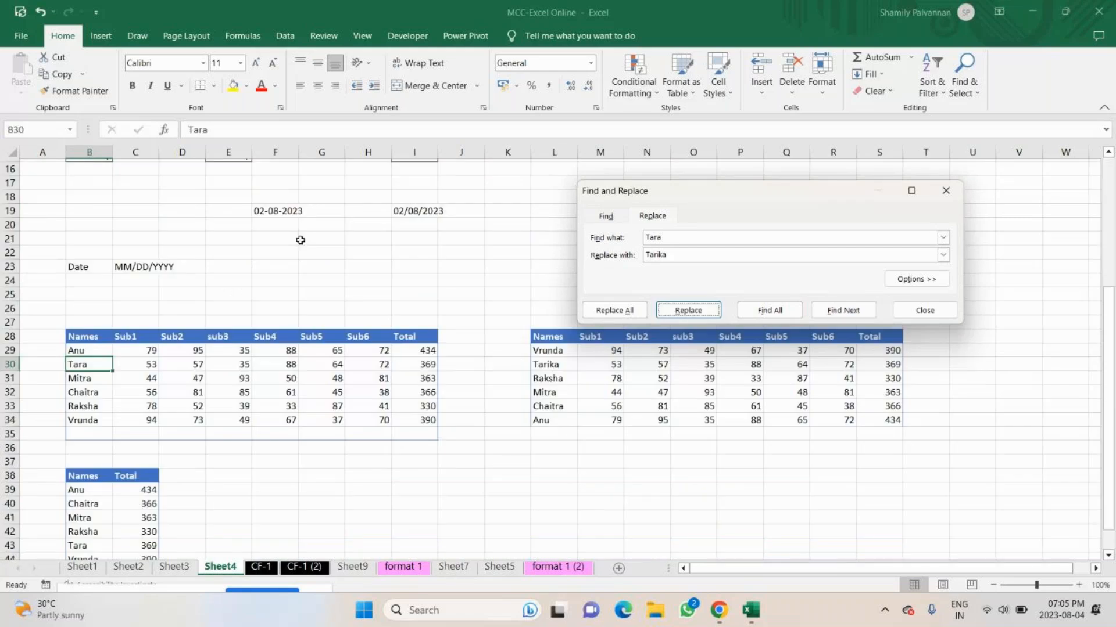
# Replace all remaining occurrences of the student name on the sheet, and close the replace dialog.
pyautogui.click(624, 313)
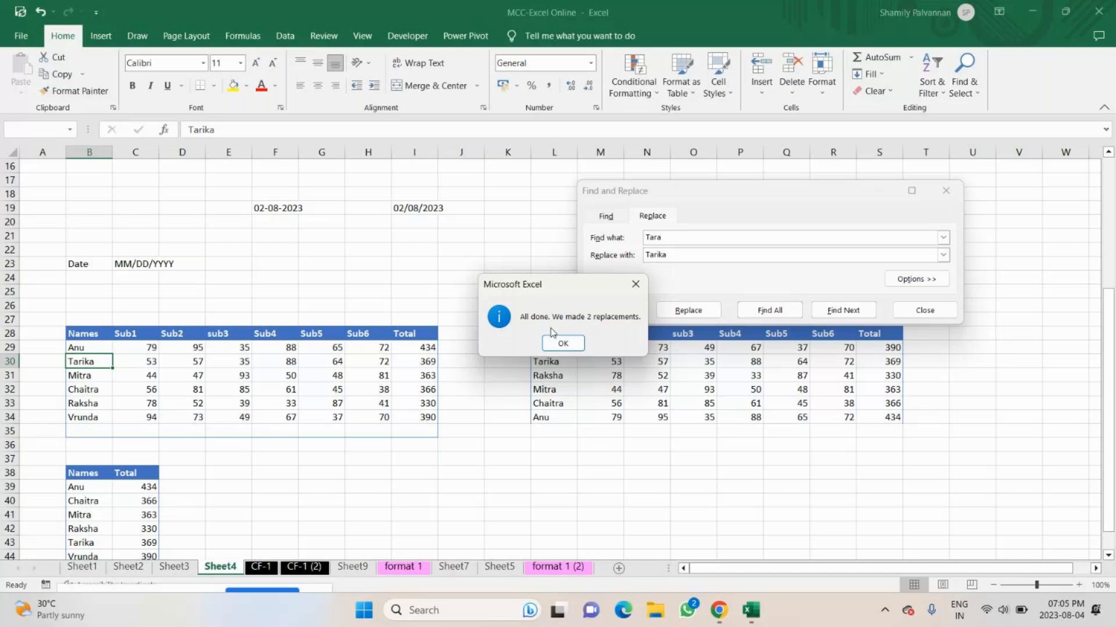
pyautogui.click(559, 341)
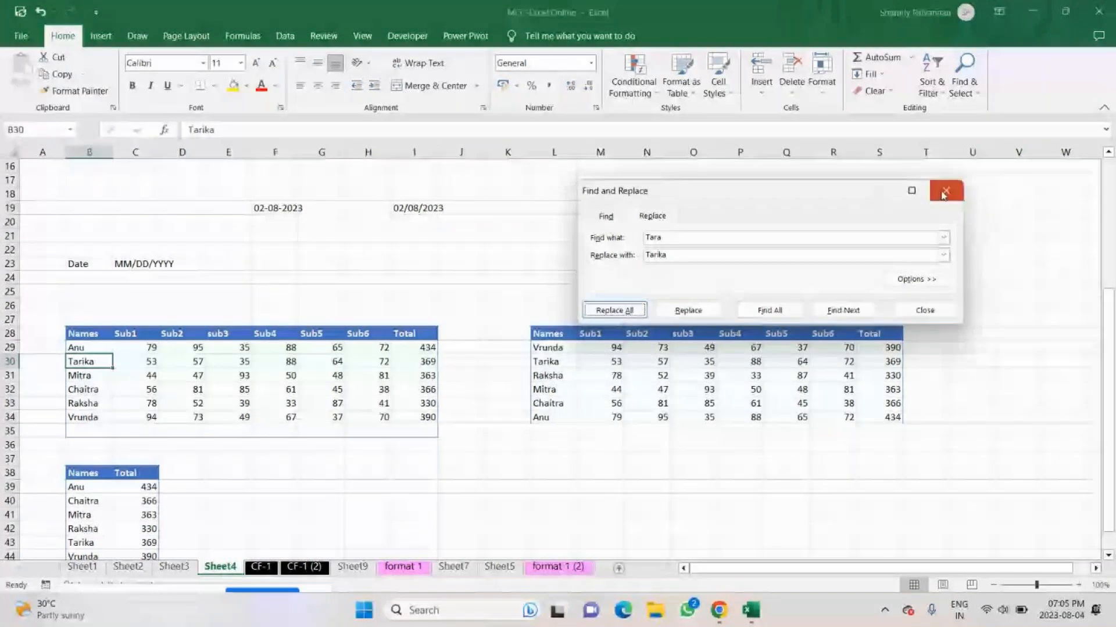
pyautogui.click(943, 195)
# Enter Find in N19 and its shortcut text Ctrl + F in P19.
pyautogui.click(644, 208)
pyautogui.write('Find')
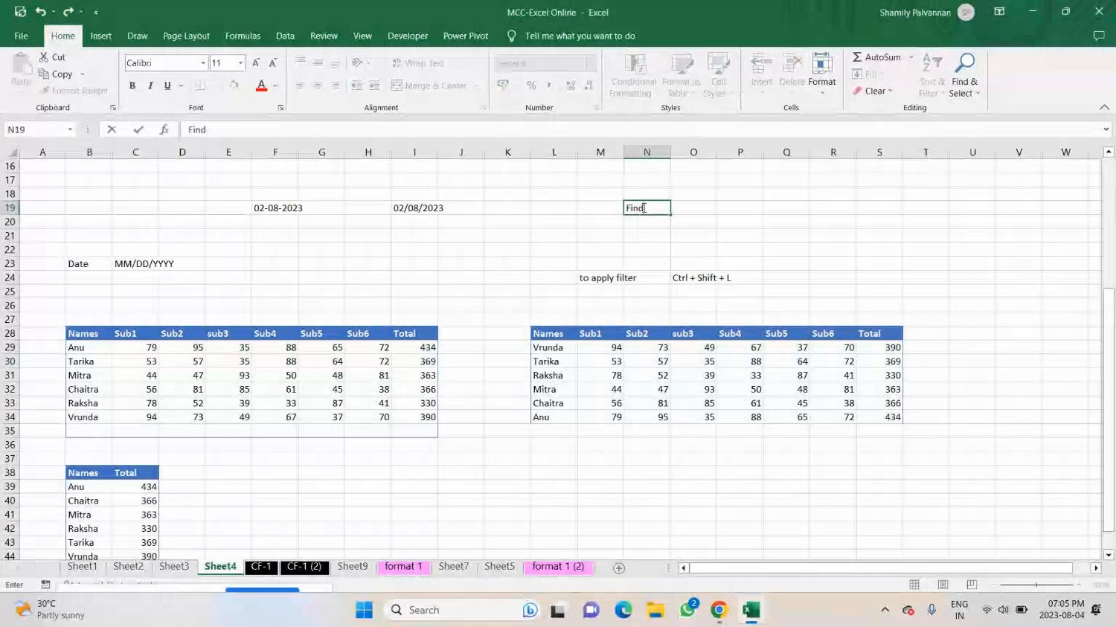
pyautogui.press('Tab')
pyautogui.press('Tab')
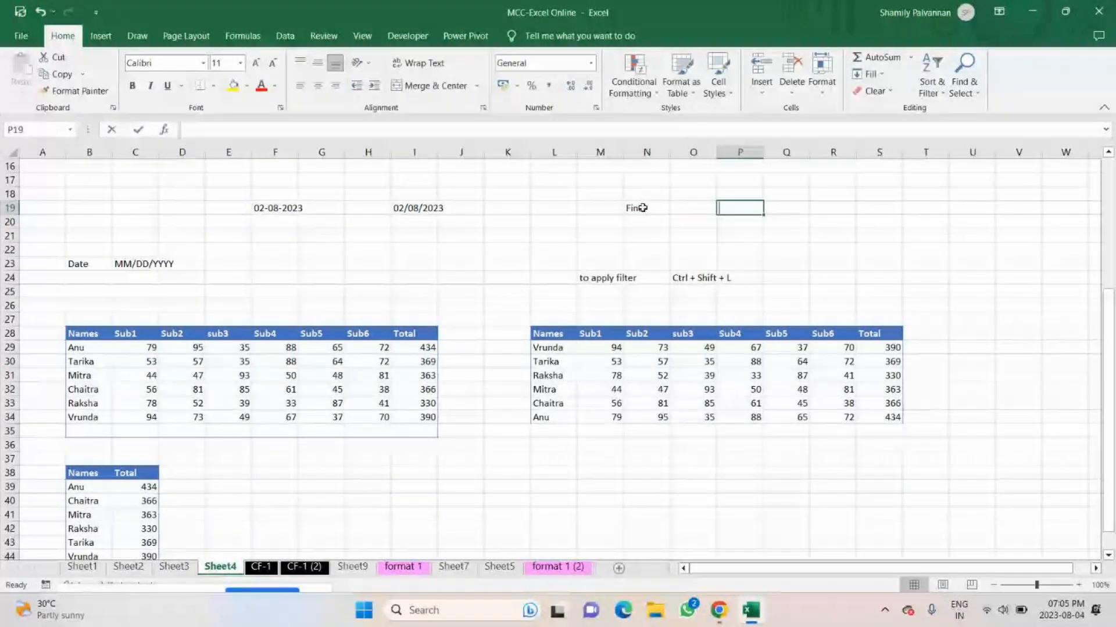
pyautogui.write('Ctrl + F')
pyautogui.press('Return')
# Enter Replace in N20 and its shortcut text Ctrl + H in P20.
pyautogui.write('Re')
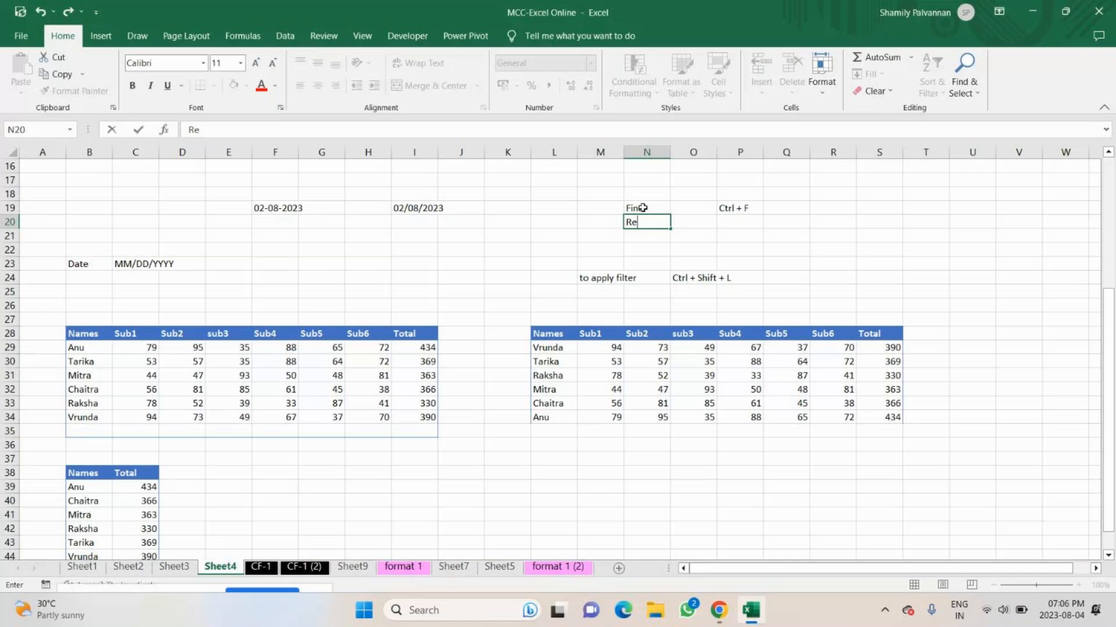
pyautogui.write('place')
pyautogui.press('Tab')
pyautogui.press('Tab')
pyautogui.write('C')
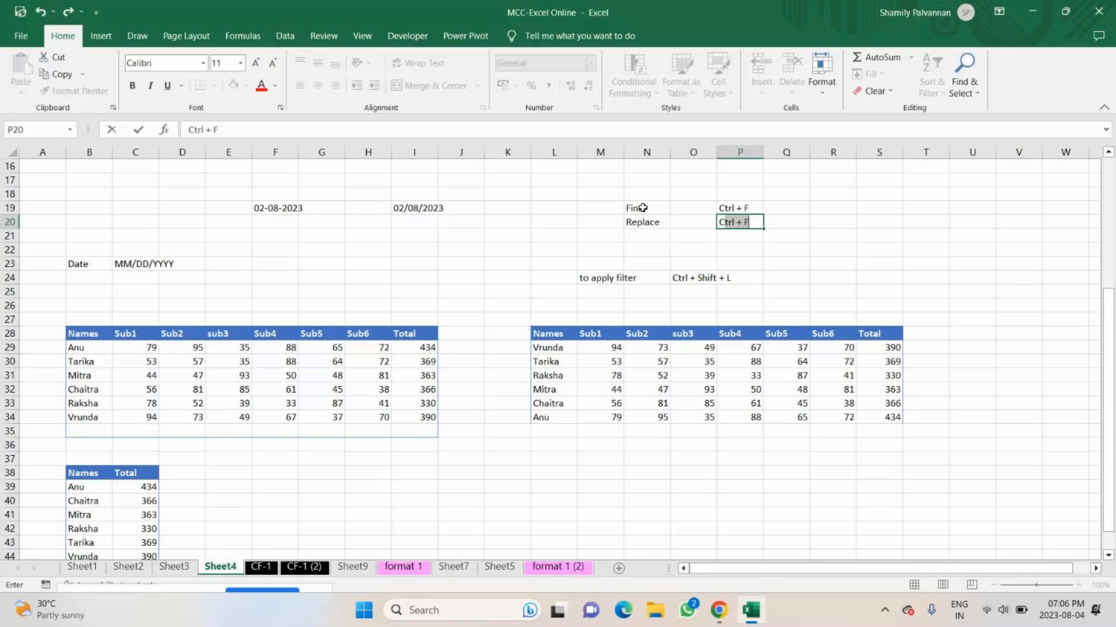
pyautogui.write('trl + H')
pyautogui.press('Return')
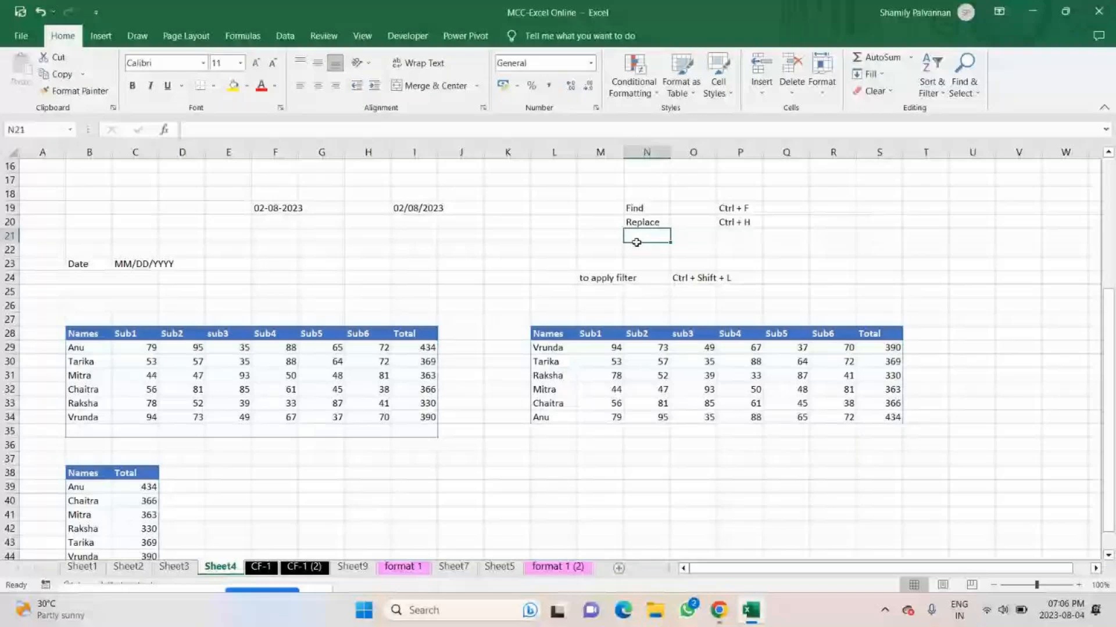
# Select the date entry in B23:C23, and select the entire worksheet three times, releasing the selection in between.
pyautogui.click(688, 380)
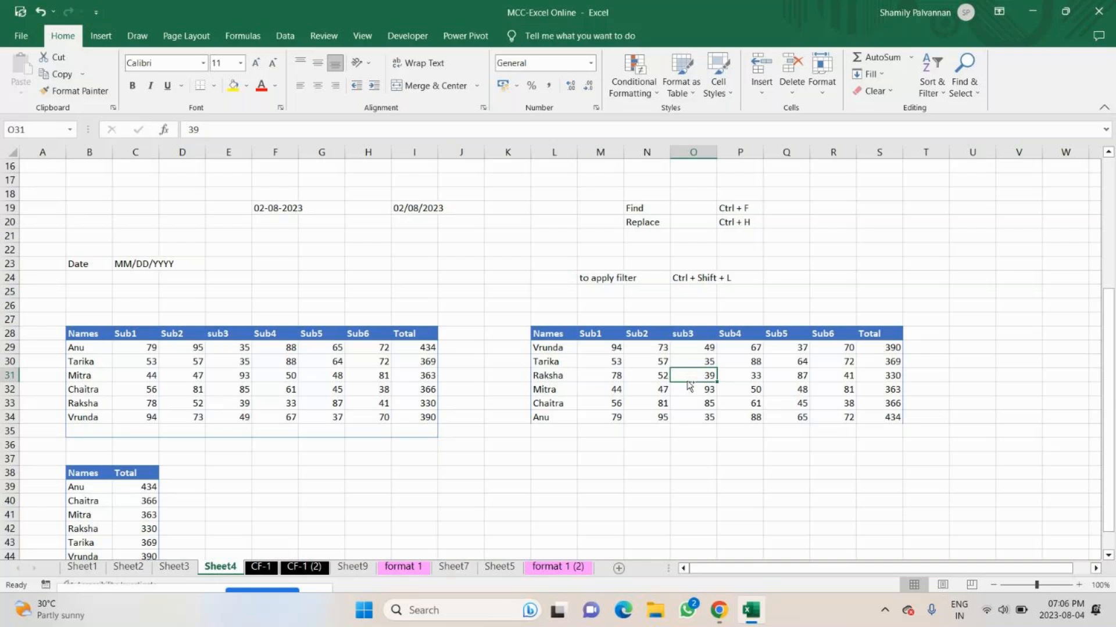
pyautogui.click(600, 486)
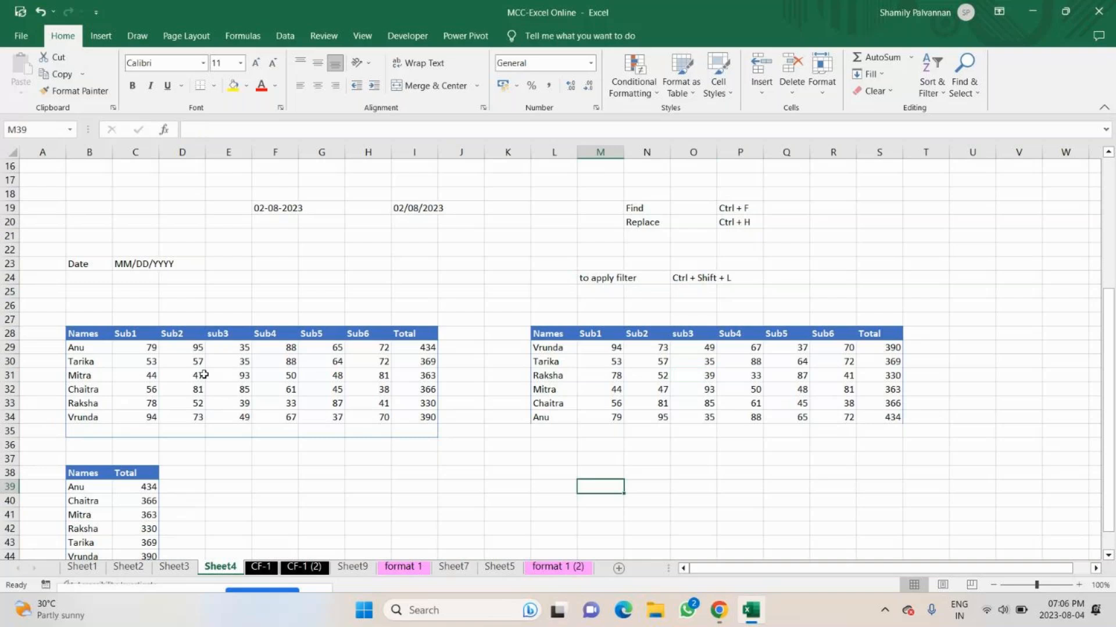
pyautogui.moveTo(89, 264); pyautogui.dragTo(136, 263)
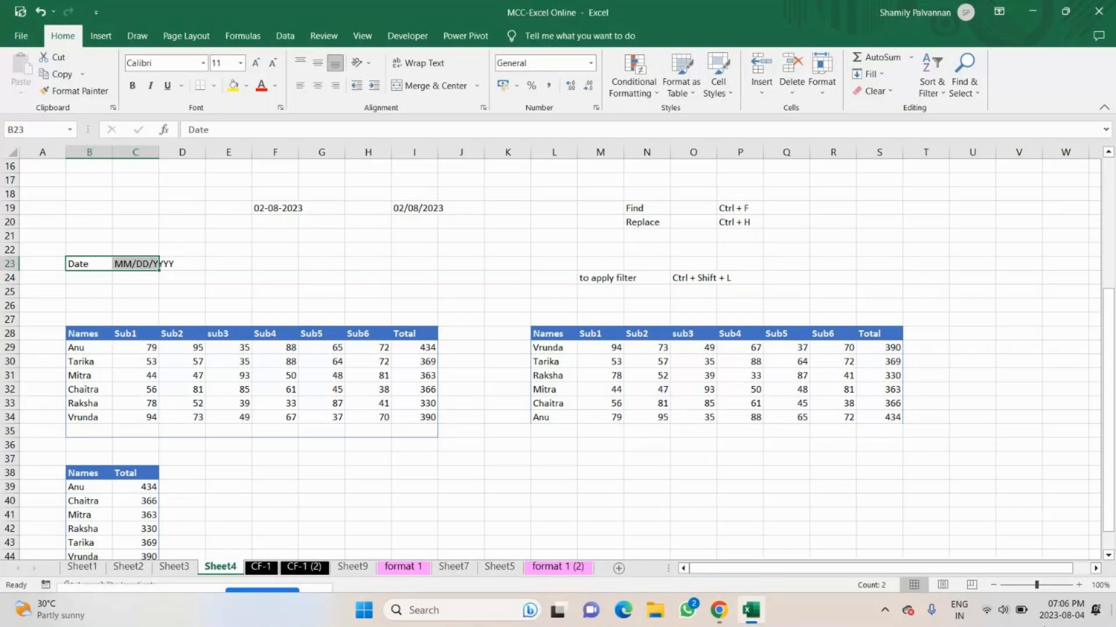
pyautogui.click(882, 221)
pyautogui.hotkey('ctrl', 'a')
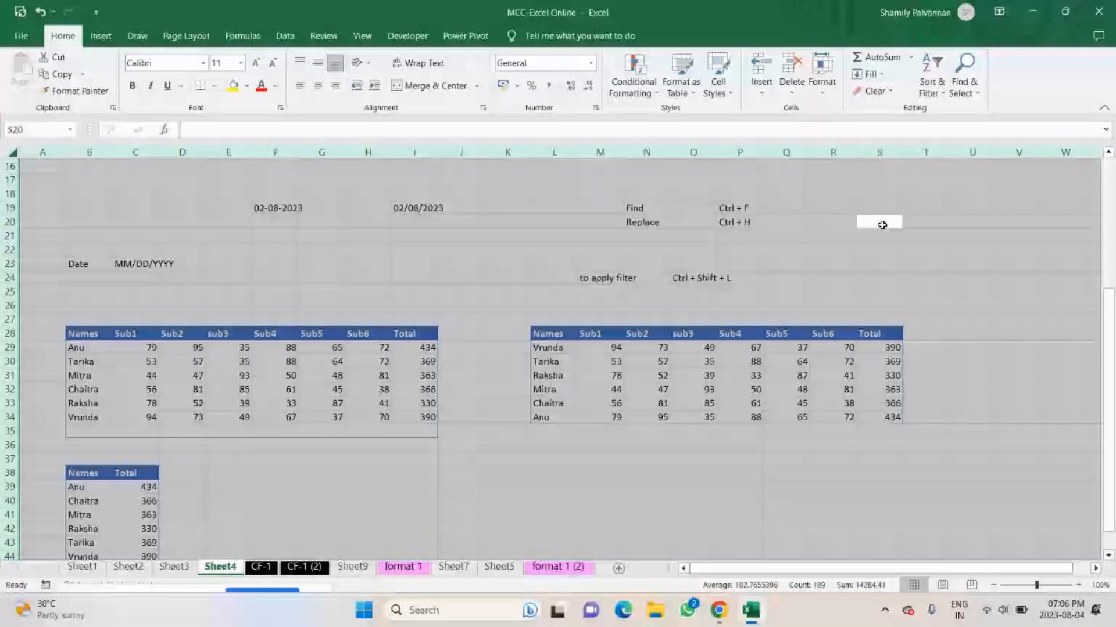
pyautogui.click(13, 152)
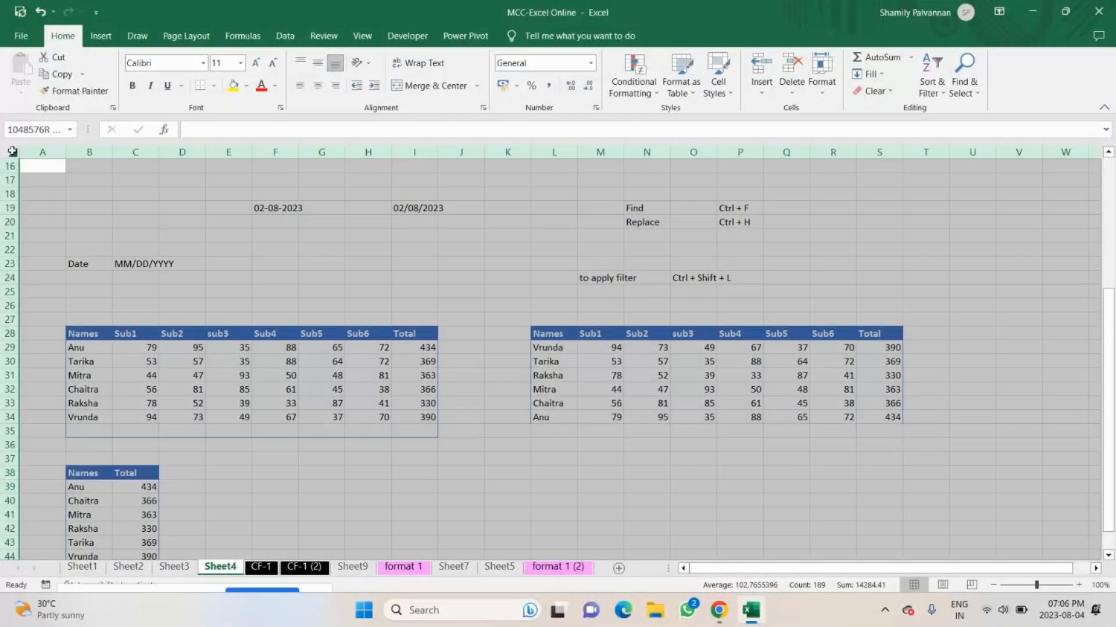
pyautogui.click(1077, 279)
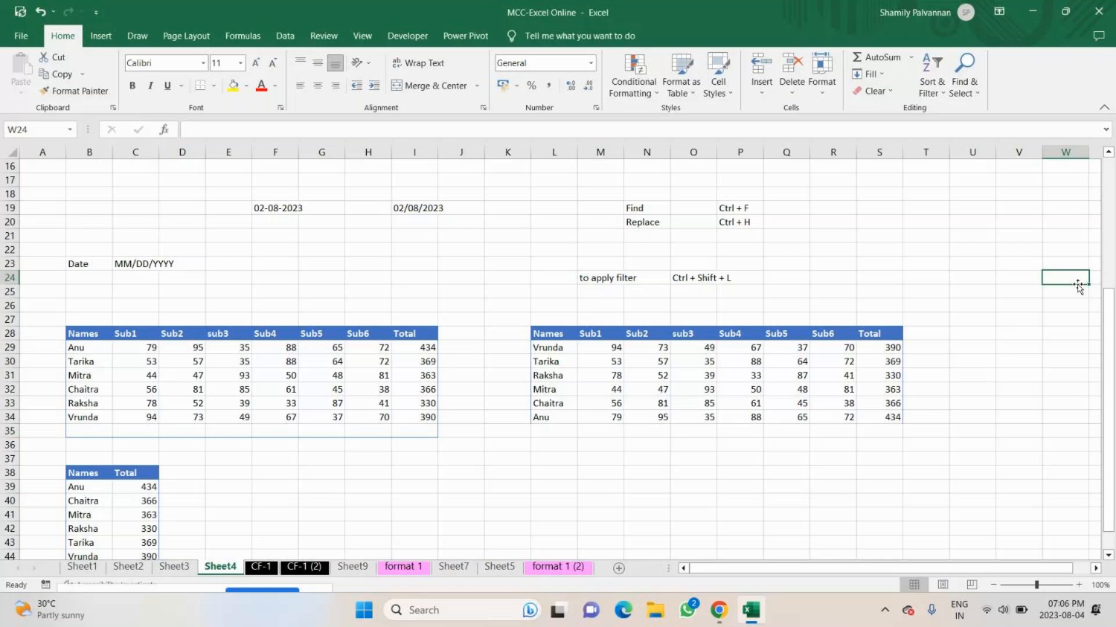
pyautogui.click(894, 259)
pyautogui.hotkey('ctrl', 'a')
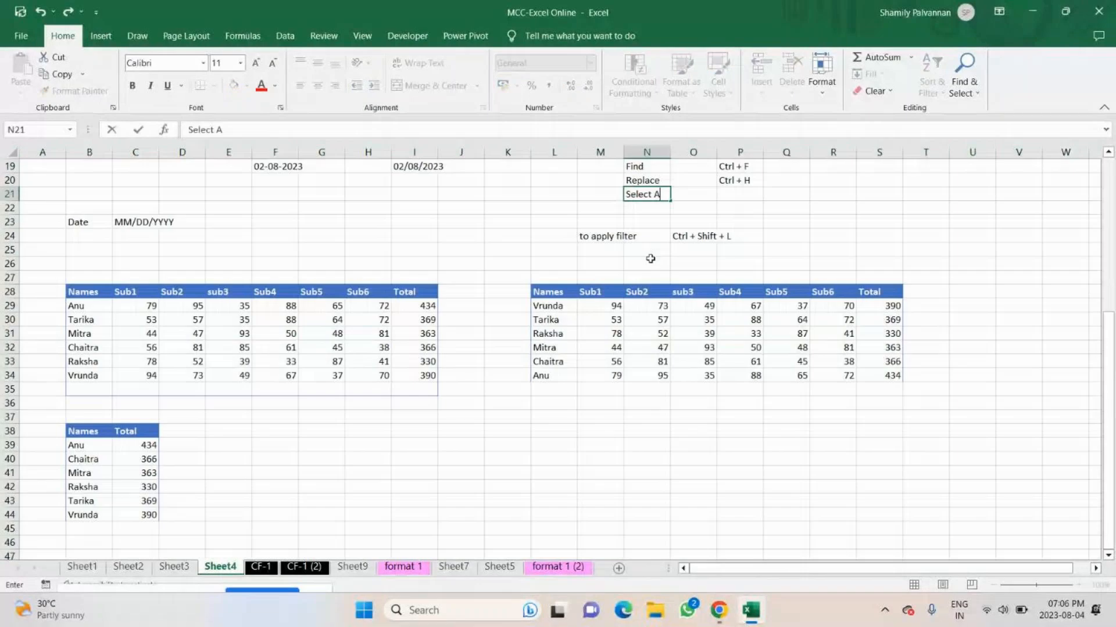
# Enter Select All in N21 and its shortcut text Ctrl + A in P21.
pyautogui.write('ll')
pyautogui.press('Tab')
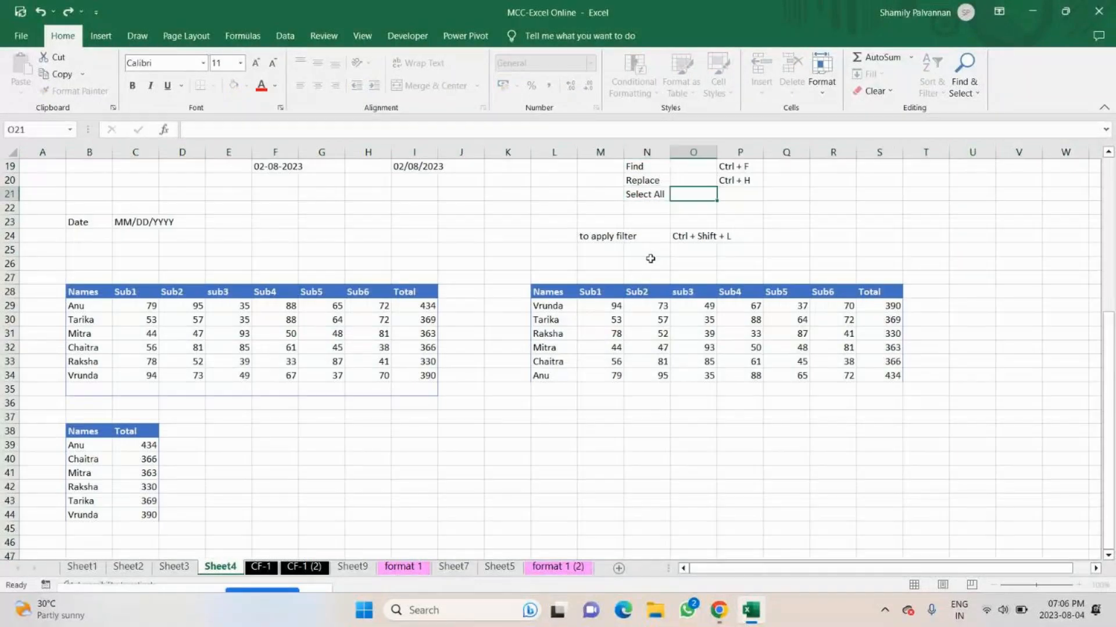
pyautogui.press('Tab')
pyautogui.write('Ctrl + A')
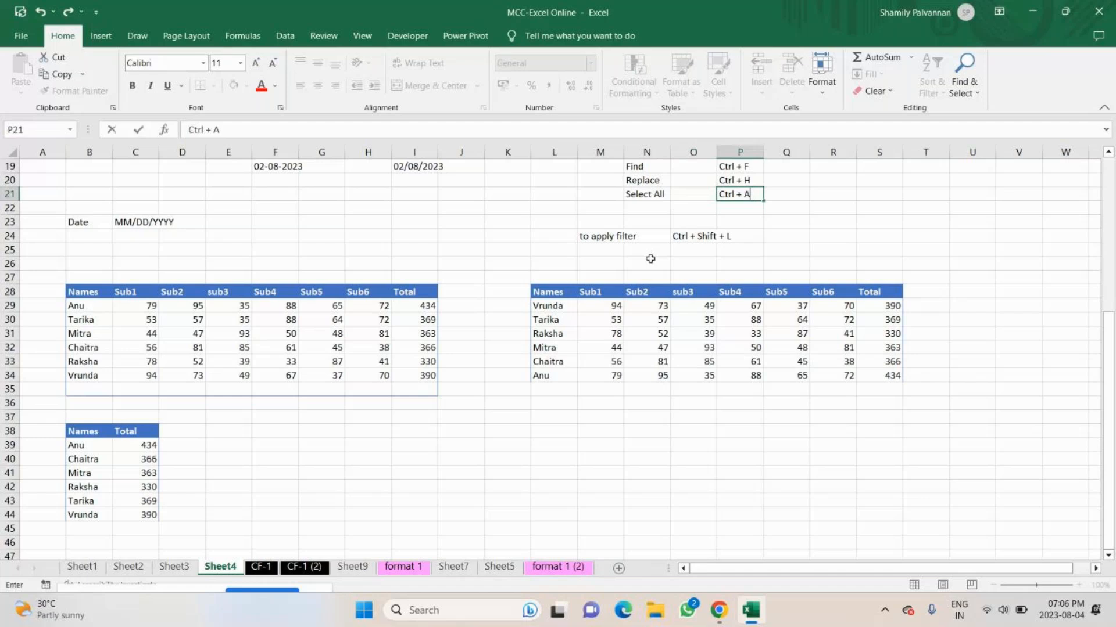
pyautogui.press('Return')
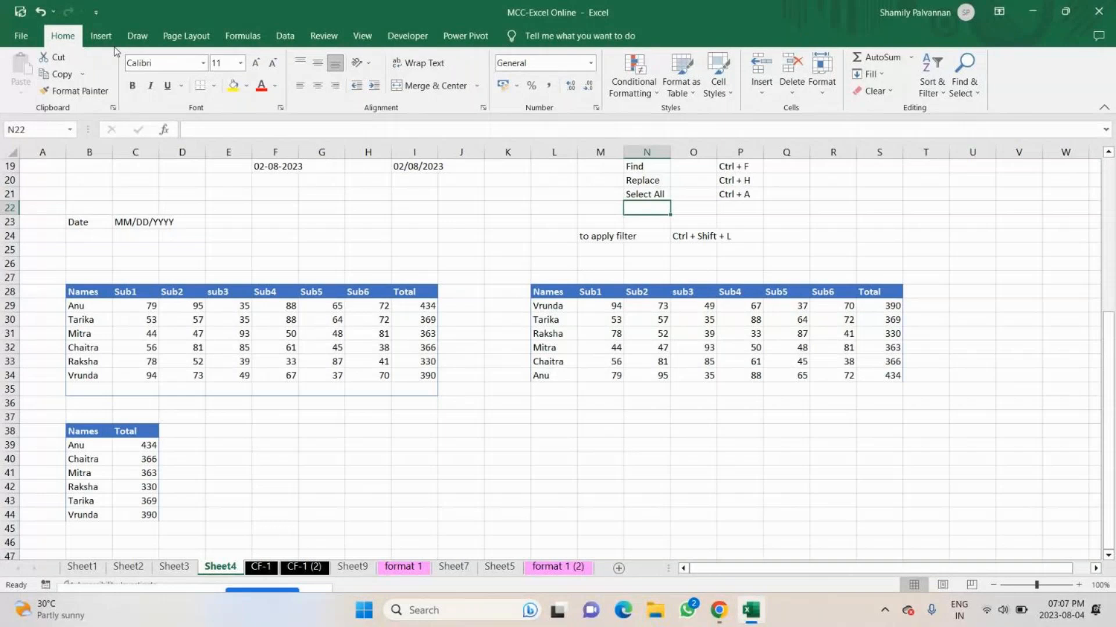
# Mark the Date and MM/DD/YYYY entries in row 23 with the yellow highlighter, and switch to the red pen.
pyautogui.click(100, 35)
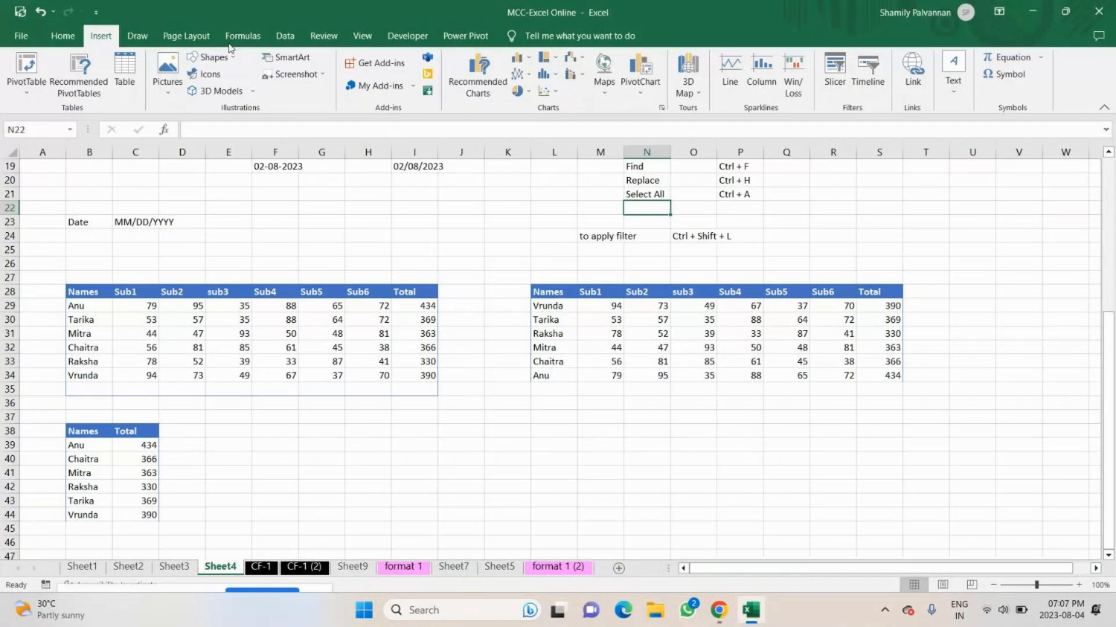
pyautogui.click(186, 36)
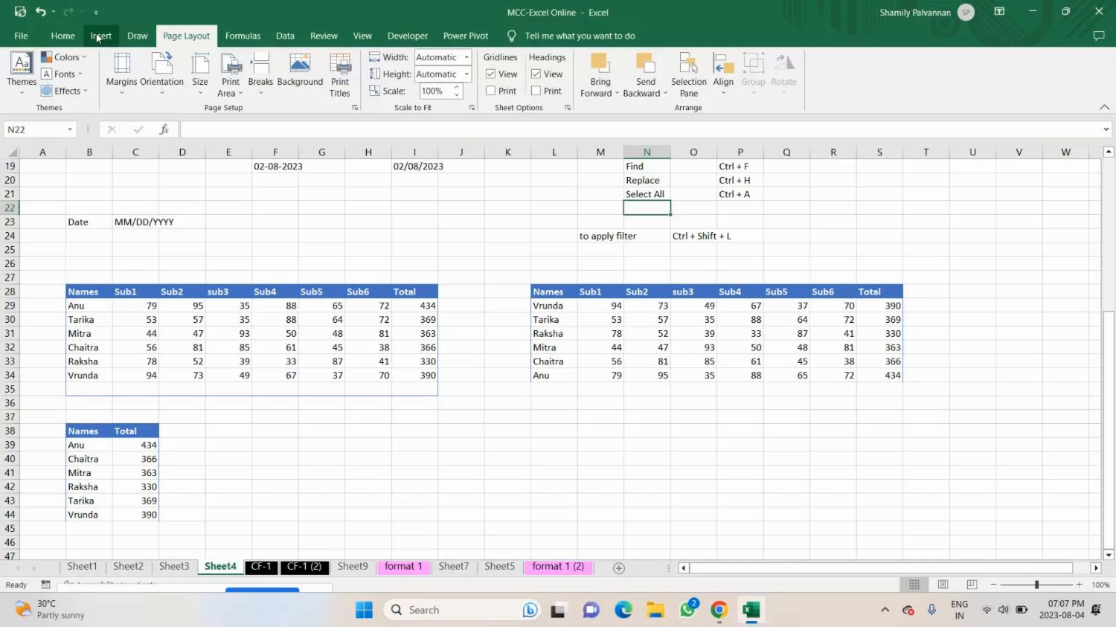
pyautogui.click(137, 35)
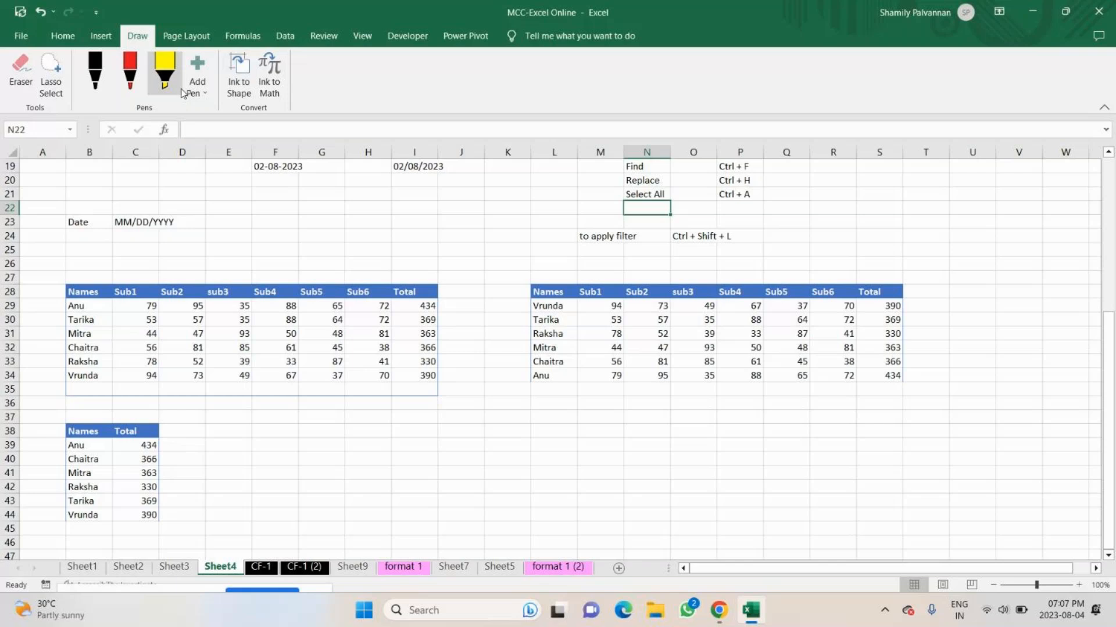
pyautogui.moveTo(68, 221); pyautogui.dragTo(196, 222)
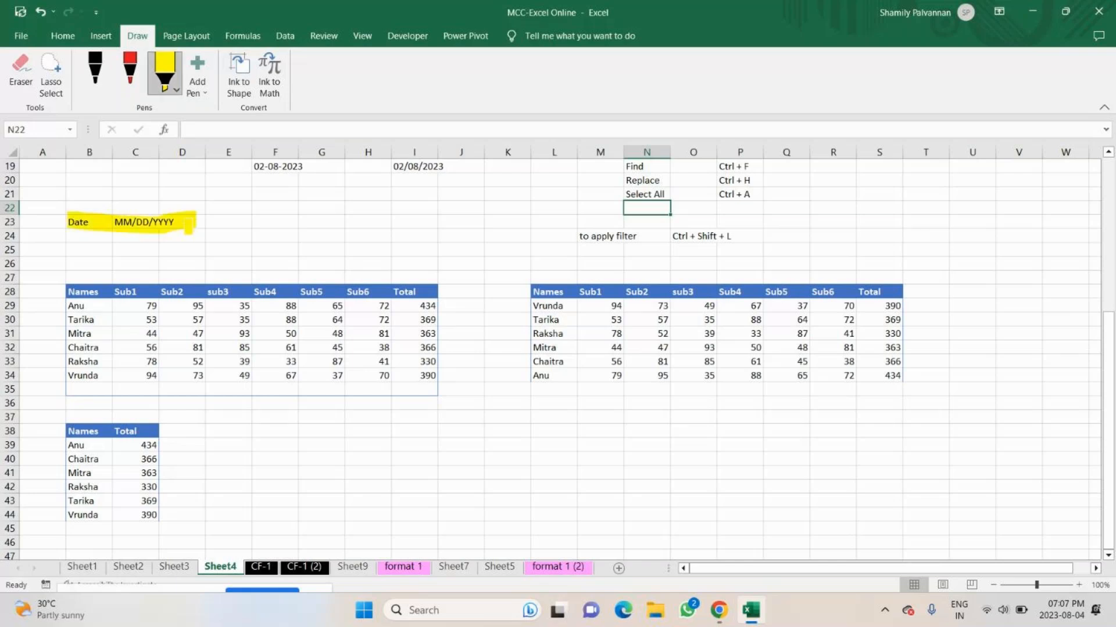
pyautogui.click(100, 64)
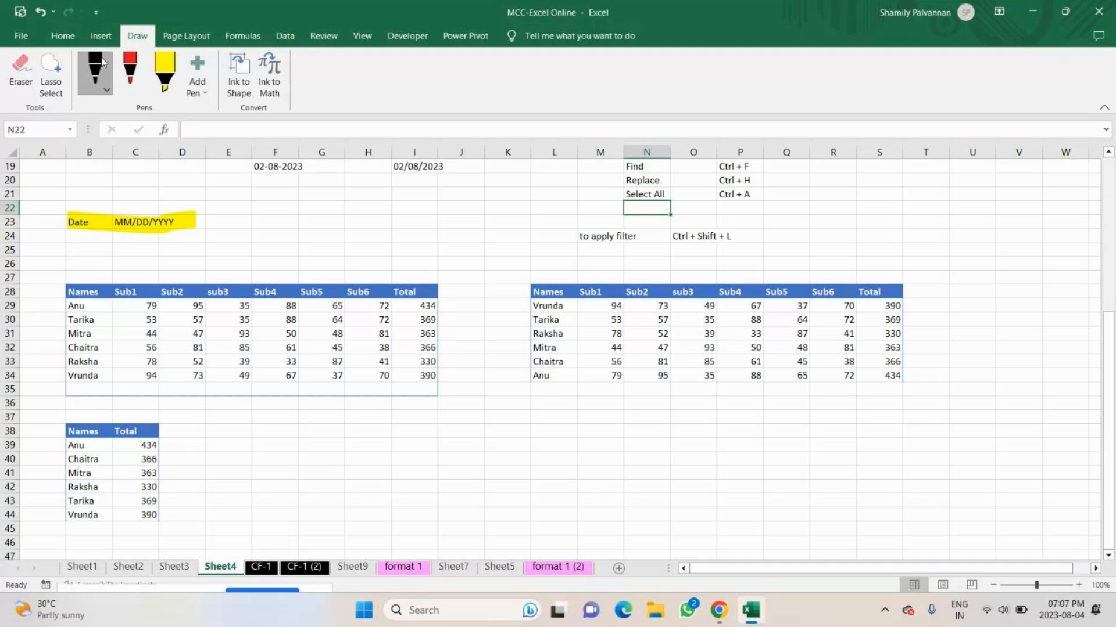
pyautogui.click(130, 69)
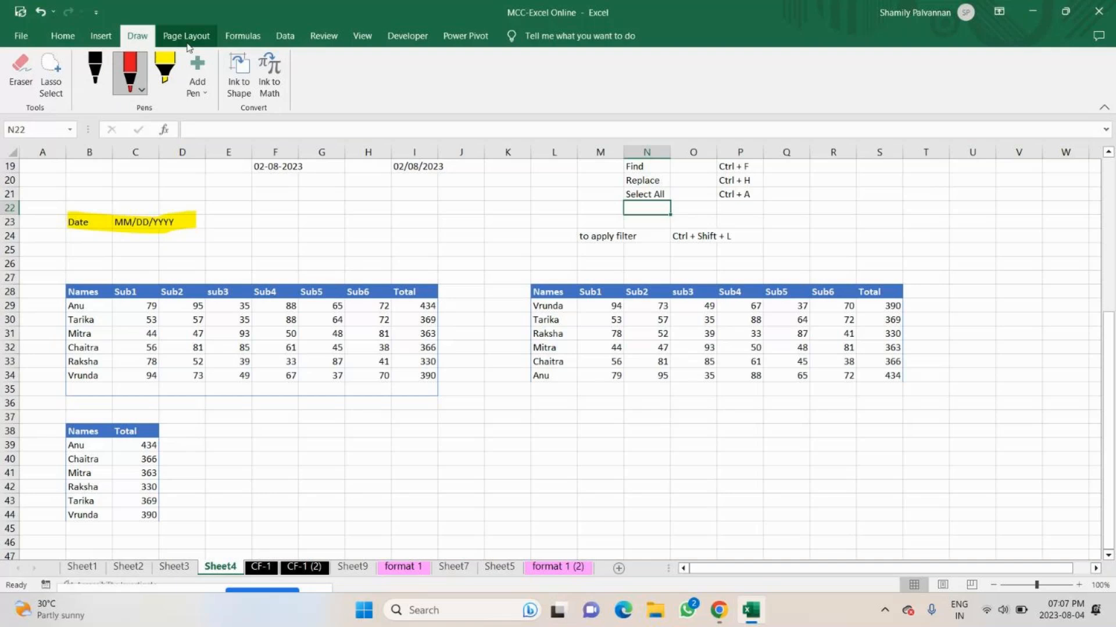
# Close the MCC-Excel Online workbook and return to the desktop.
pyautogui.click(238, 35)
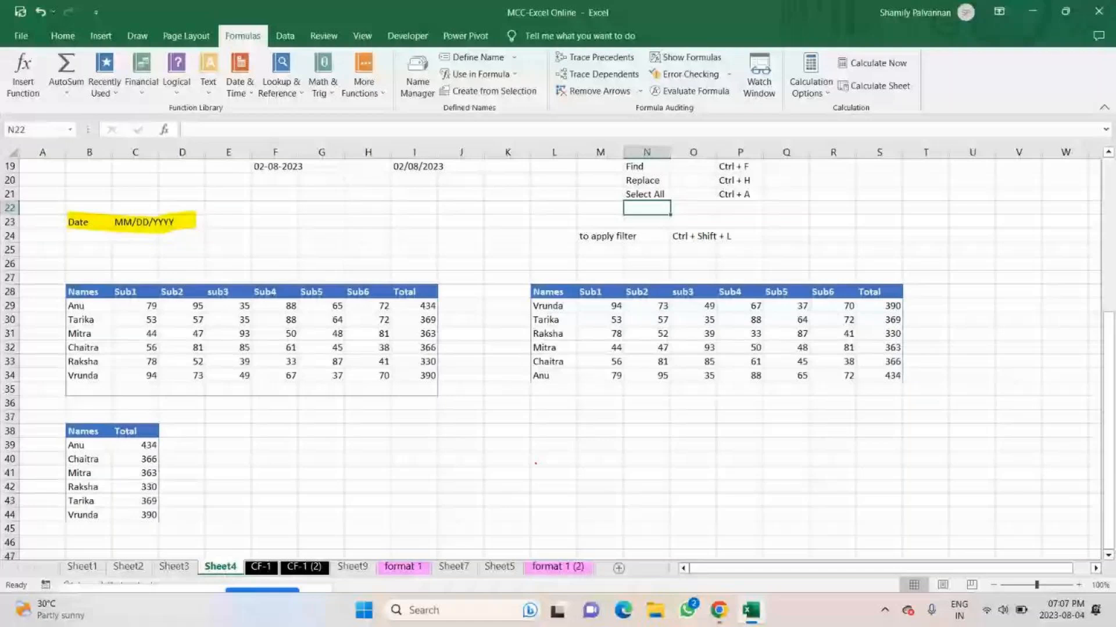
pyautogui.click(1098, 11)
pyautogui.click(628, 327)
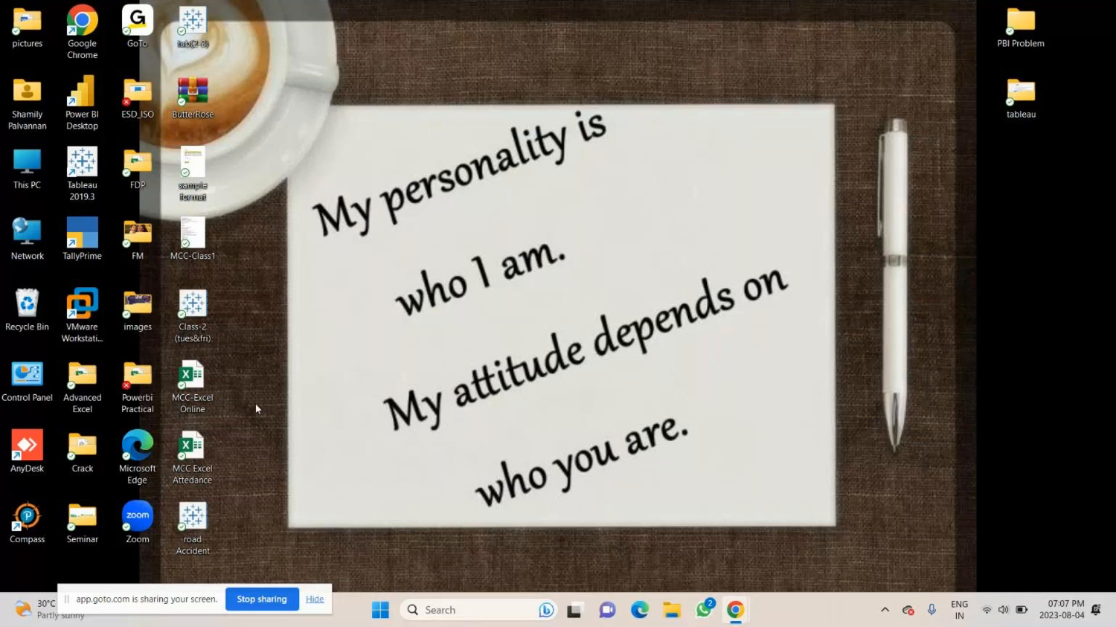
# Start Excel with a blank workbook and save it under the file name MCC - Excel Class Online.
pyautogui.press('super')
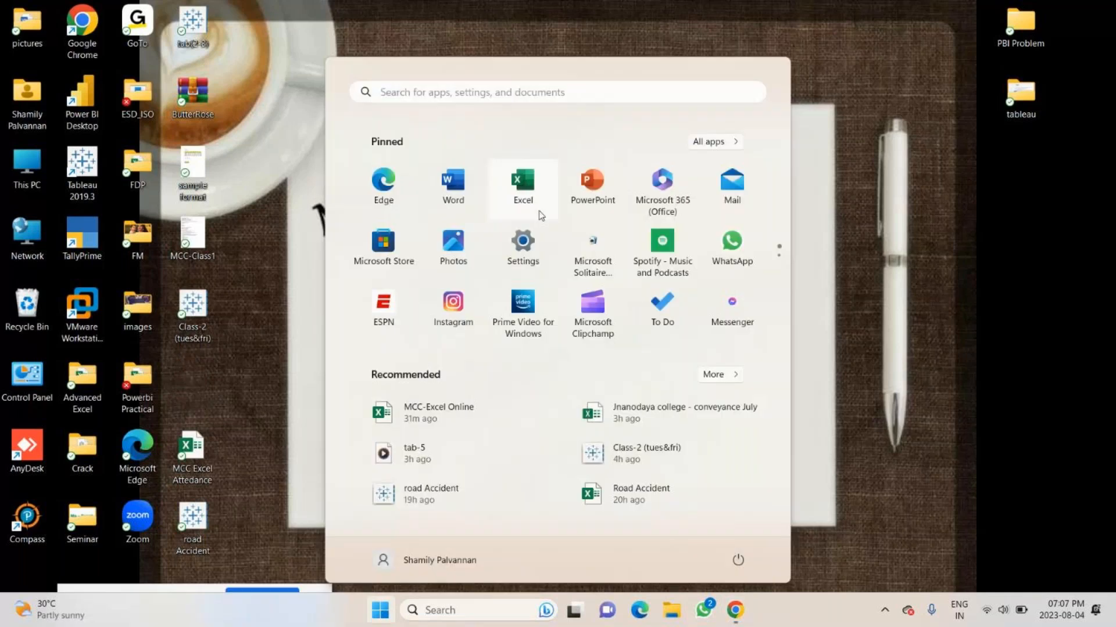
pyautogui.click(523, 186)
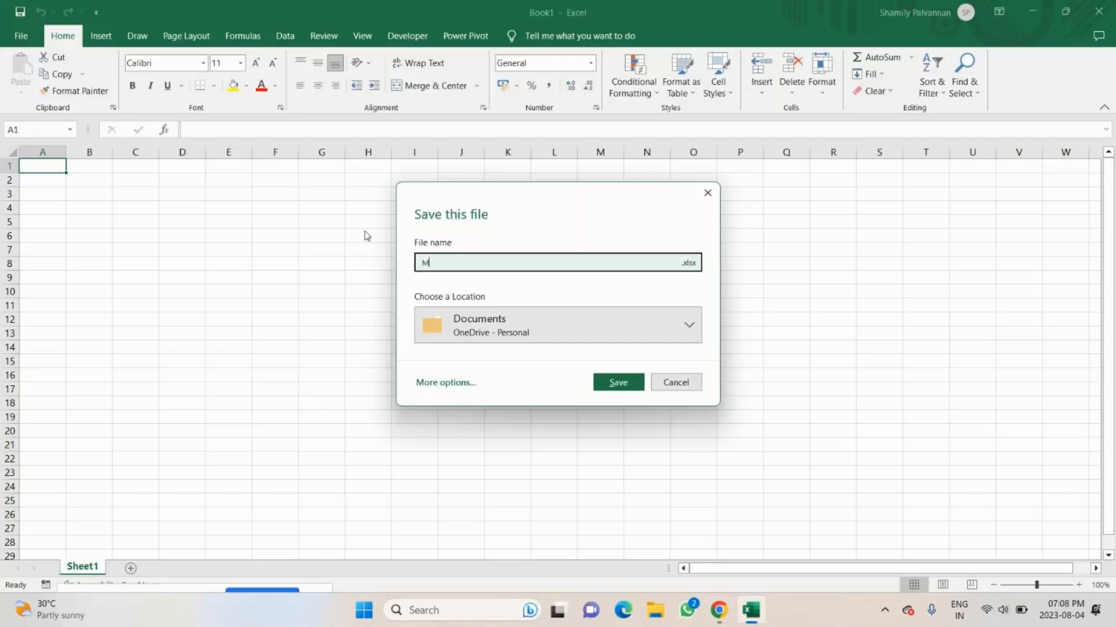
pyautogui.write('CC - Excel F')
pyautogui.press('BackSpace')
pyautogui.write('Class Online')
pyautogui.click(628, 375)
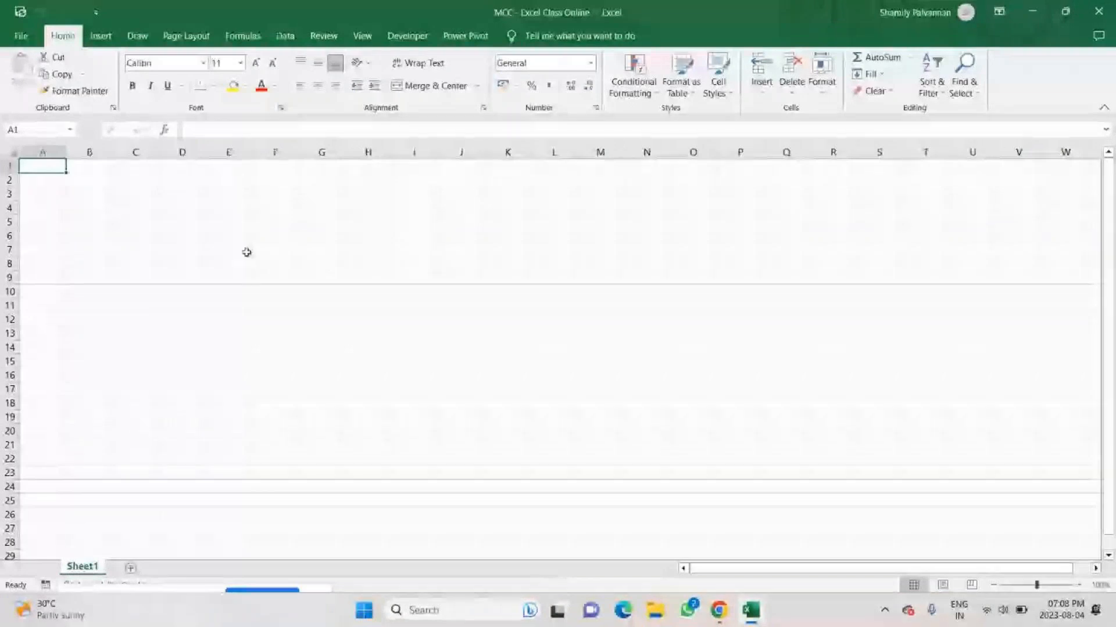
# Enter the expression 5+5*10-4/2 in C4 without an equals sign.
pyautogui.click(126, 205)
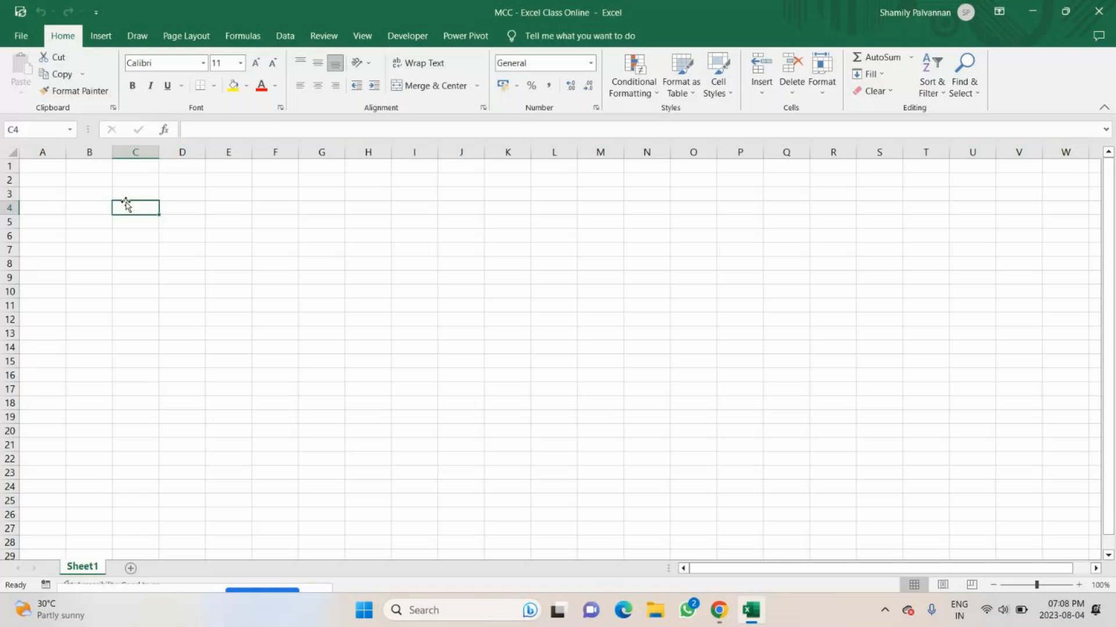
pyautogui.click(126, 201)
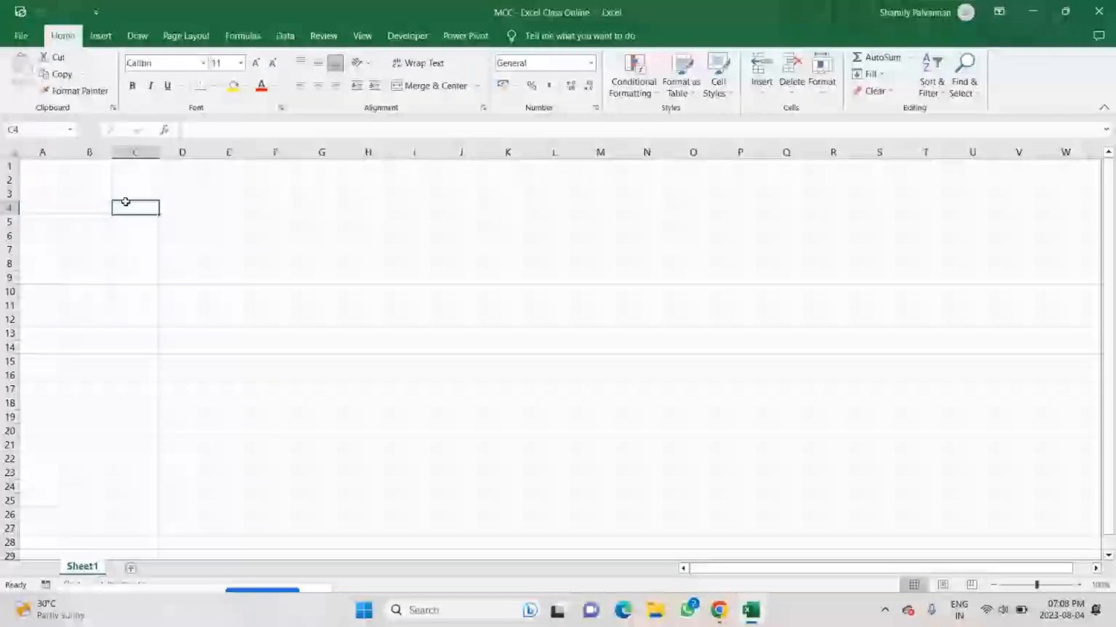
pyautogui.write('5+5')
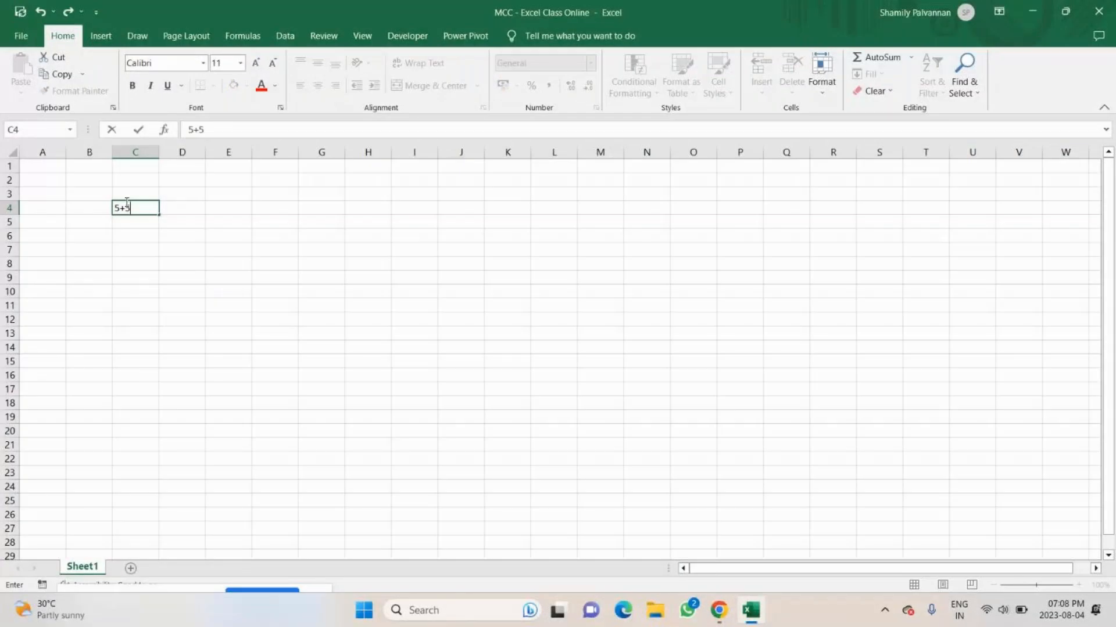
pyautogui.write('*10-4/2')
pyautogui.press('Return')
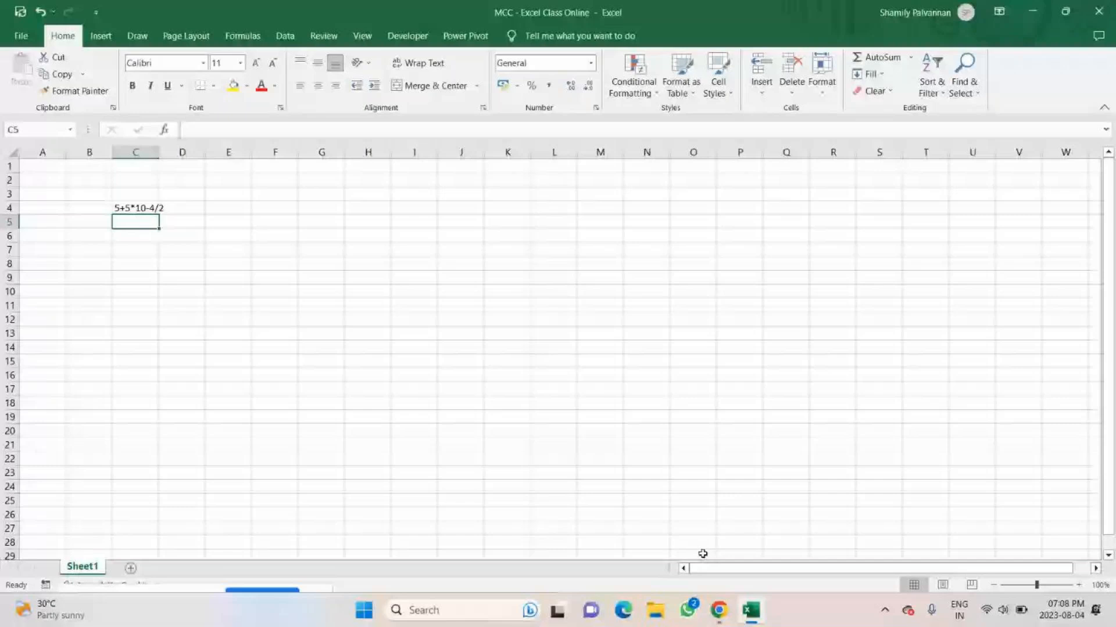
# Switch to the GoTo meeting in Chrome, check the chat and mute the microphone, and return to Excel.
pyautogui.click(719, 610)
pyautogui.click(976, 90)
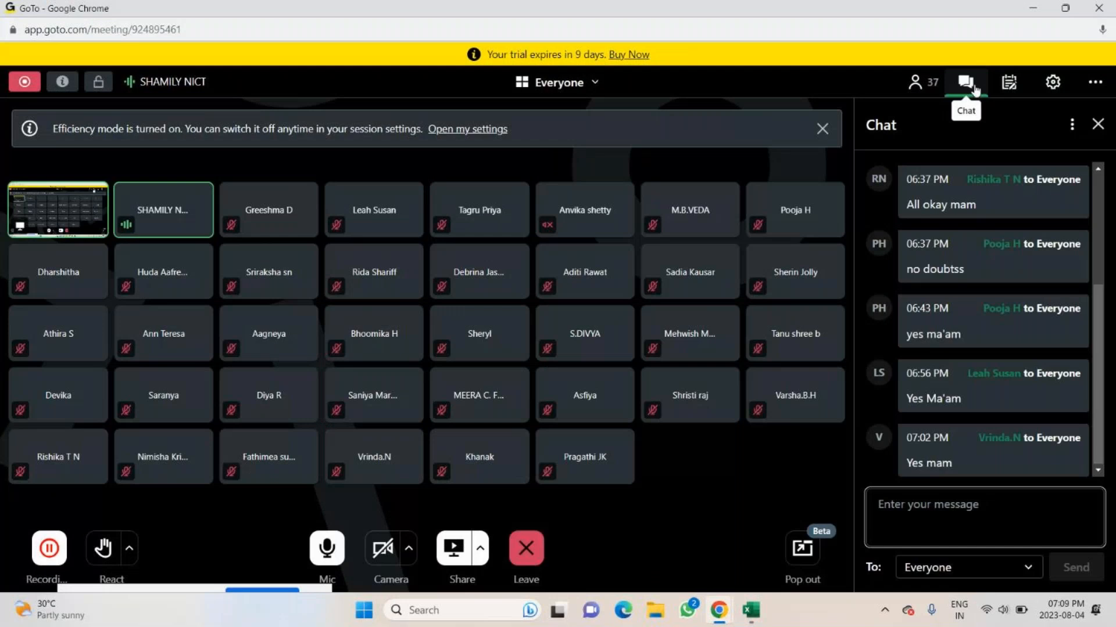
pyautogui.click(976, 90)
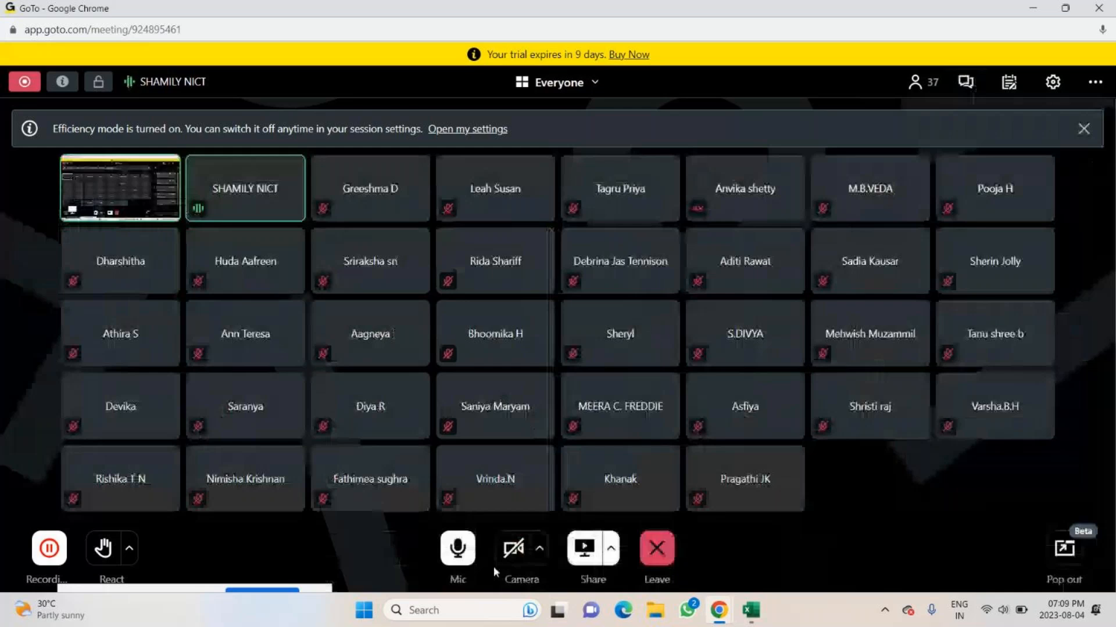
pyautogui.click(463, 549)
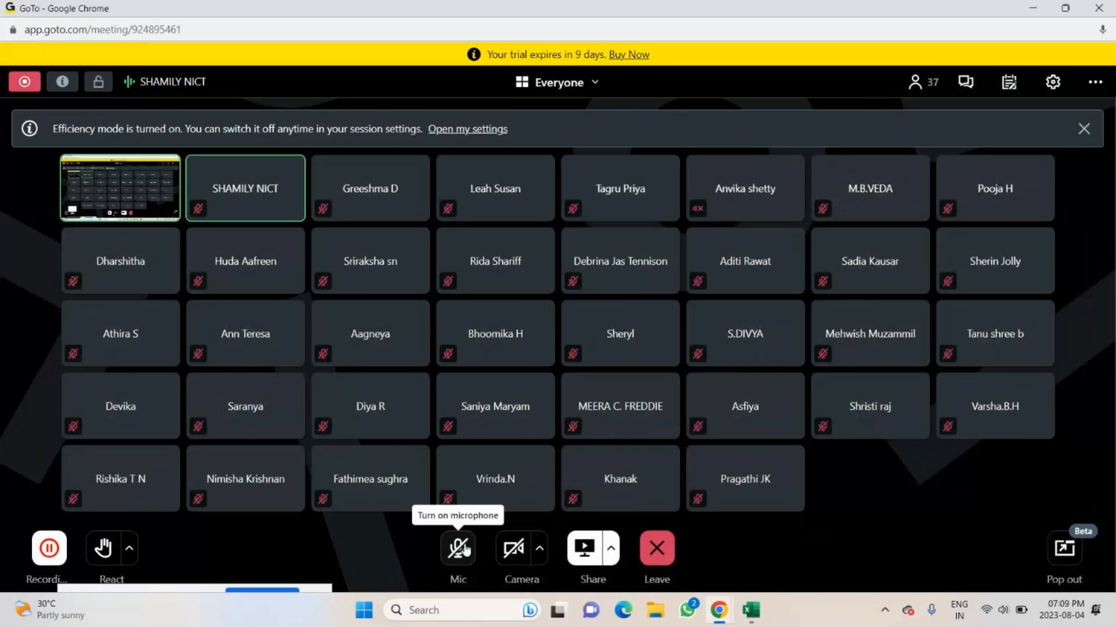
pyautogui.click(752, 610)
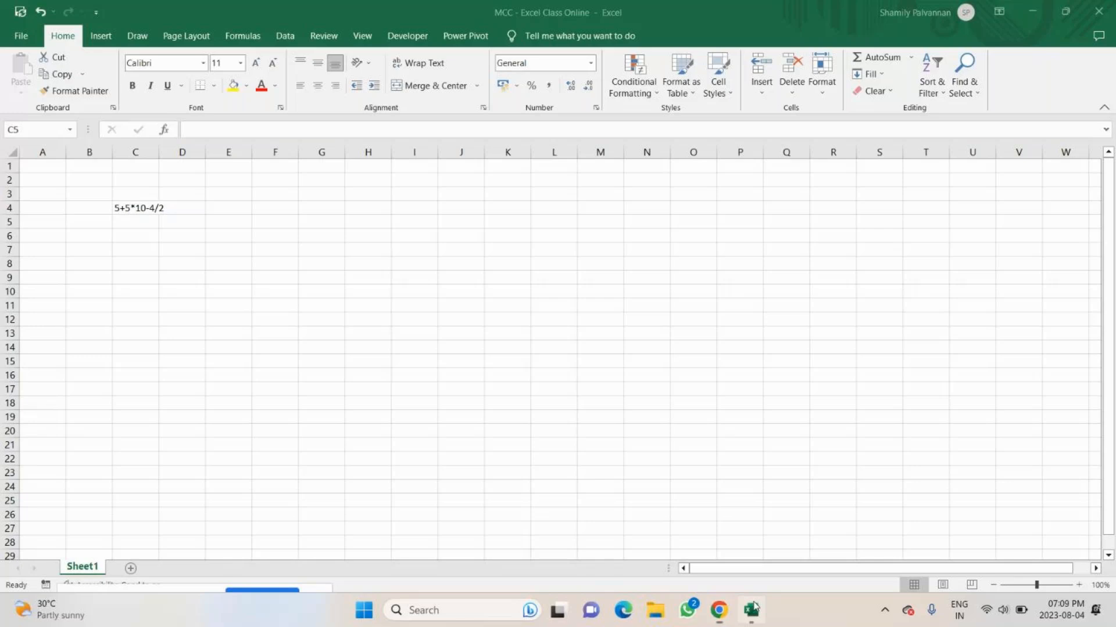
# Enter the answer 53 in C6, two rows below the expression.
pyautogui.press('Up')
pyautogui.moveTo(720, 611)
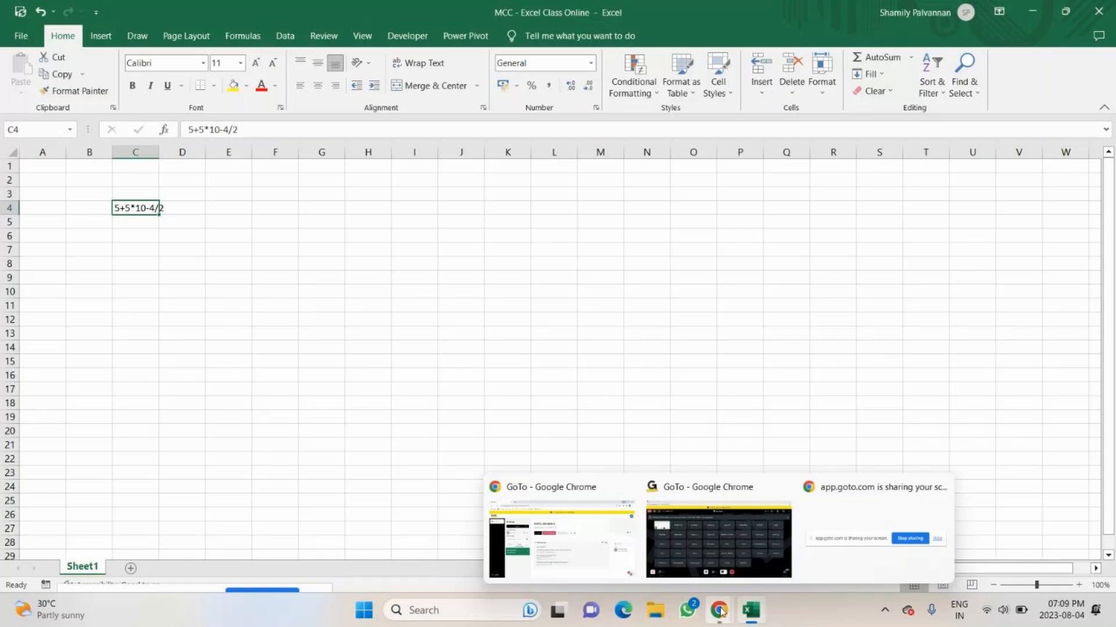
pyautogui.press('Down')
pyautogui.press('Down')
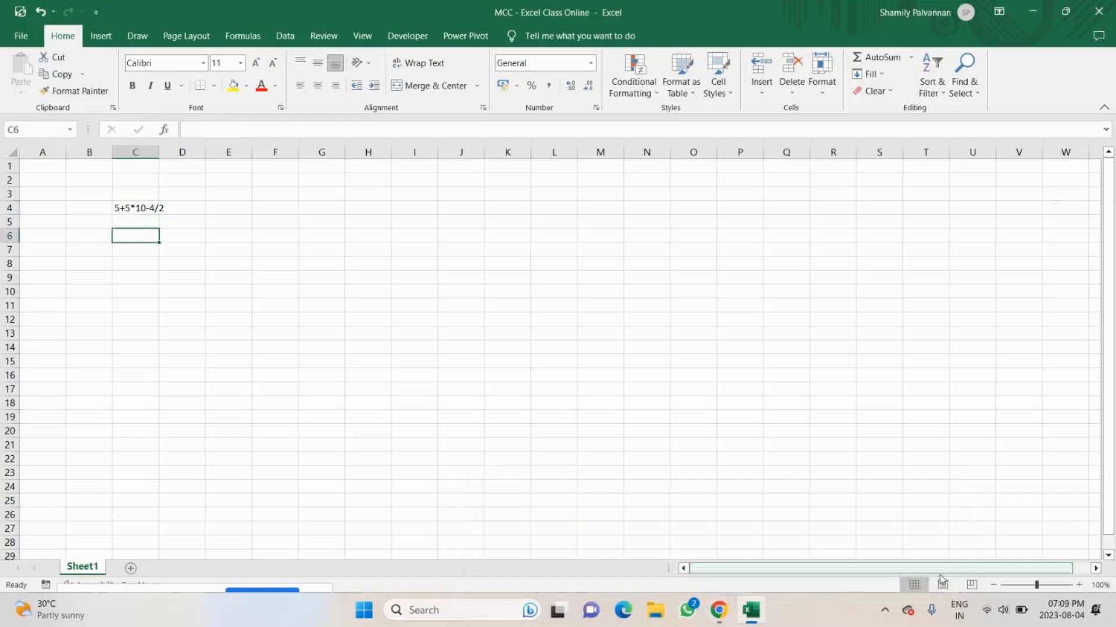
pyautogui.click(1079, 586)
pyautogui.click(1080, 586)
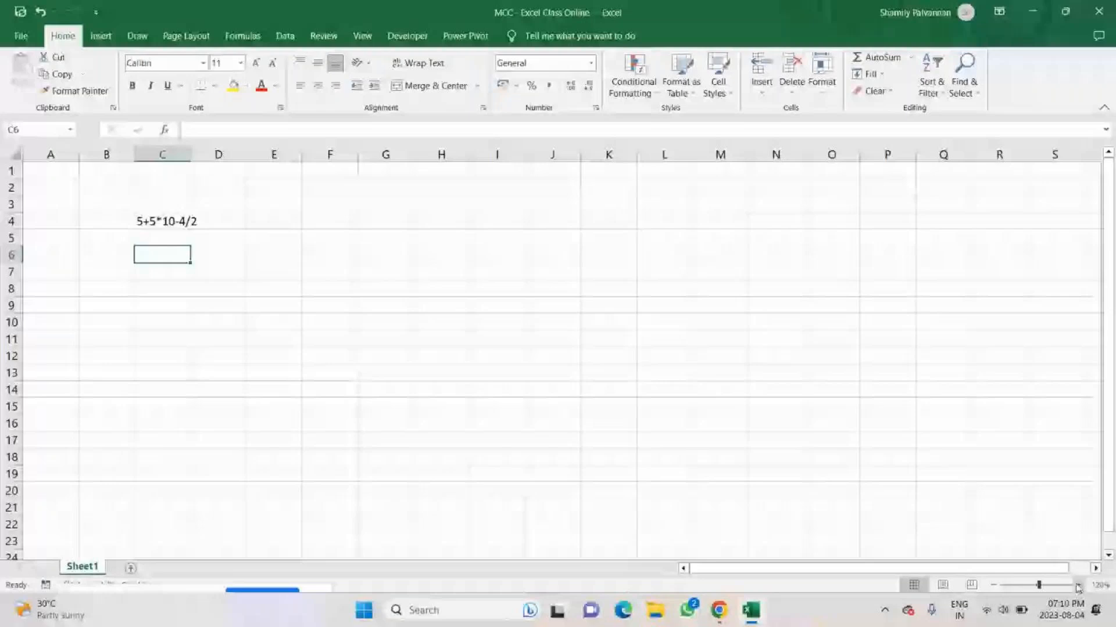
pyautogui.click(720, 610)
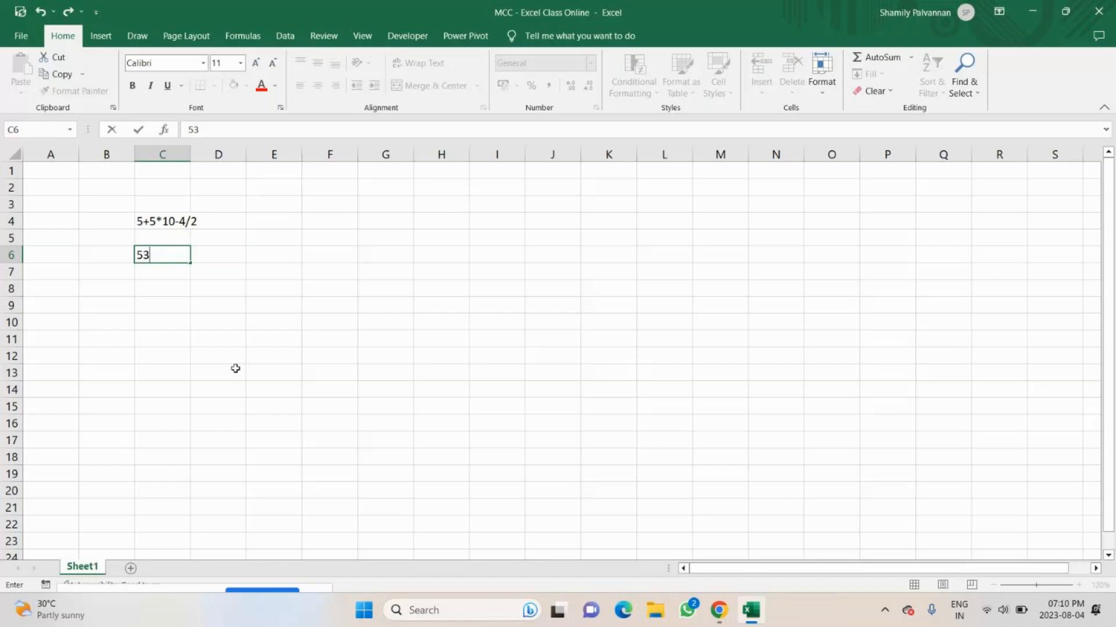
pyautogui.press('Return')
pyautogui.press('Return')
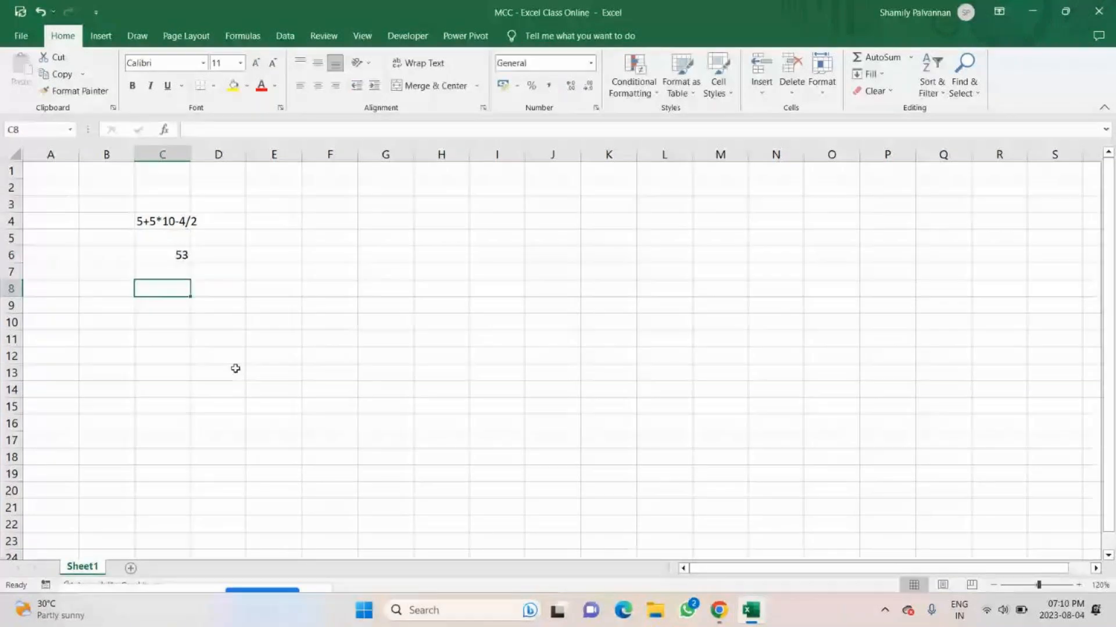
# Enter the formula =5+5*10-4/2 in E4, beside the text expression.
pyautogui.press('Up')
pyautogui.press('Up')
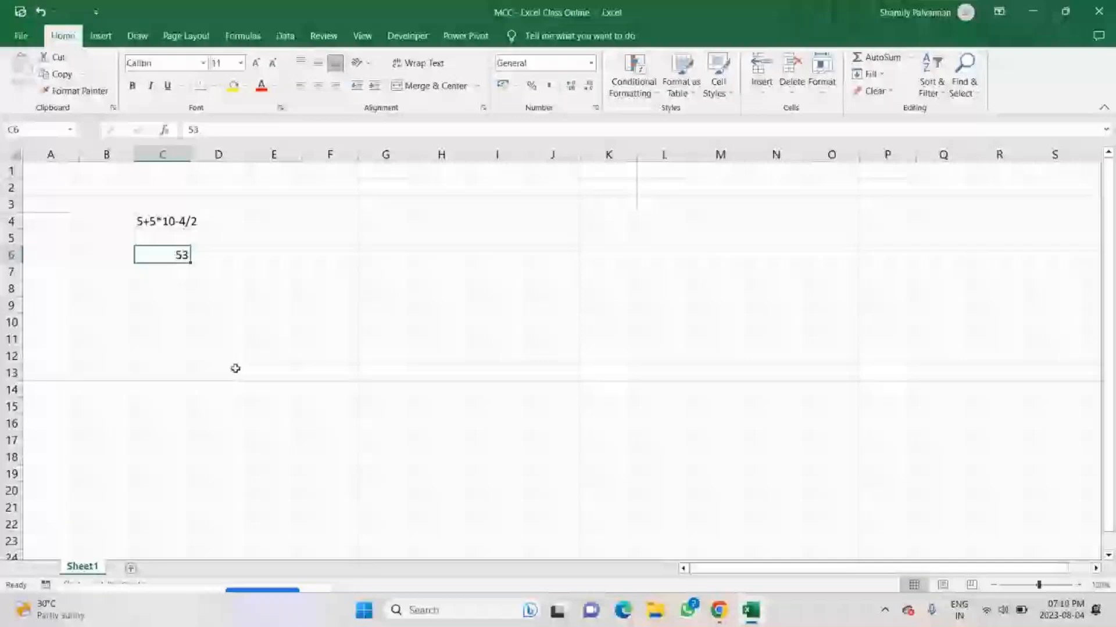
pyautogui.press('Right')
pyautogui.press('Right')
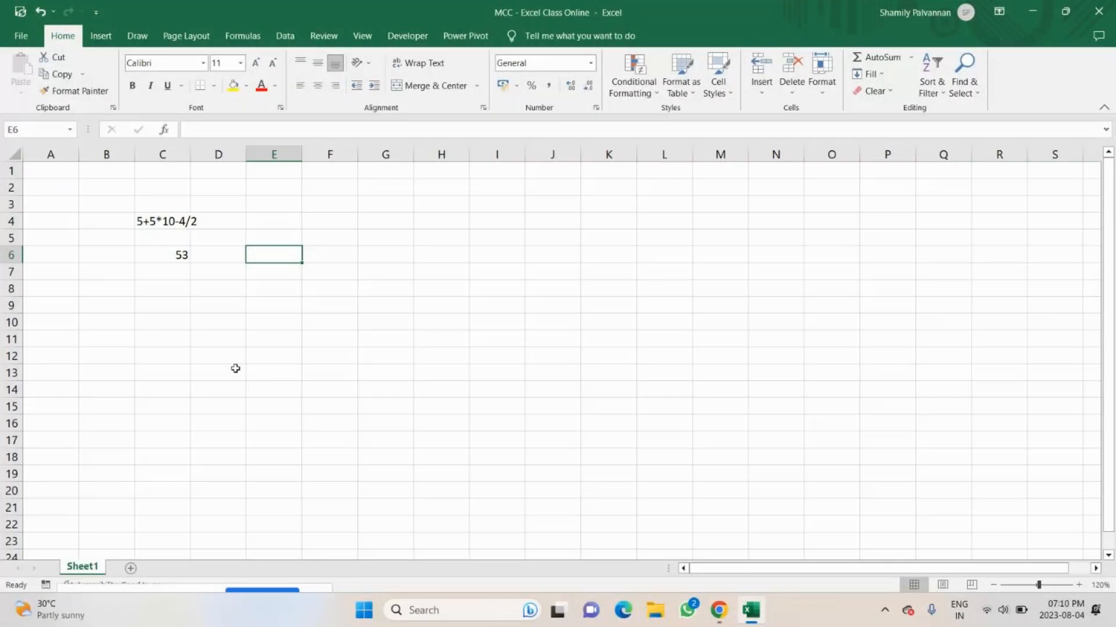
pyautogui.press('Up')
pyautogui.press('Up')
pyautogui.write('=')
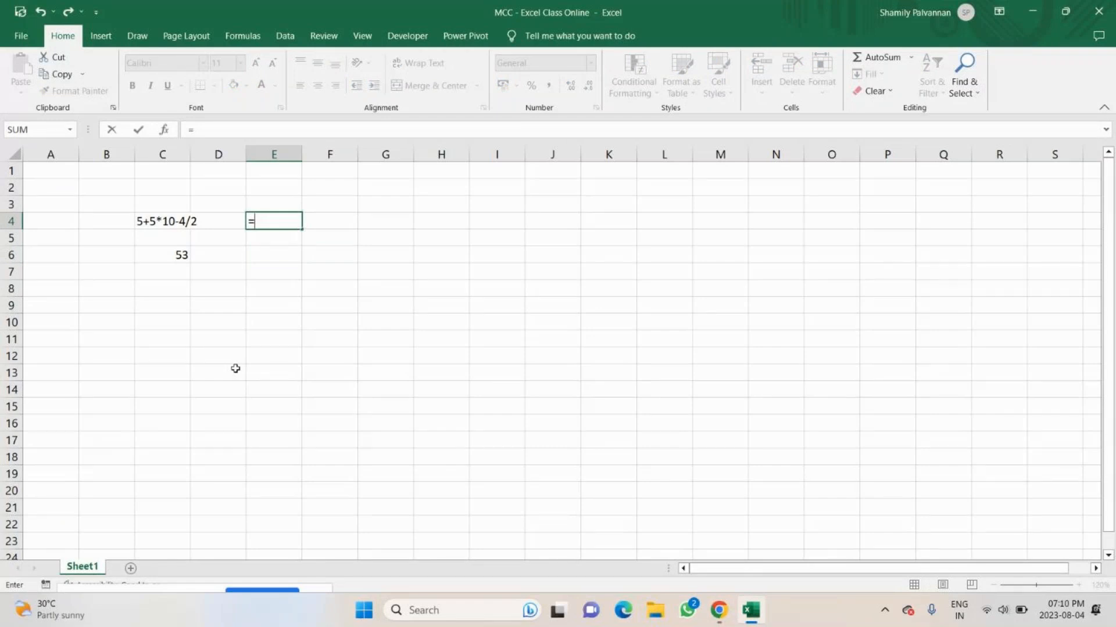
pyautogui.write('5+5*10-4/2')
pyautogui.press('Return')
# Enter the heading BODMAS in H4.
pyautogui.press('Up')
pyautogui.press('Right')
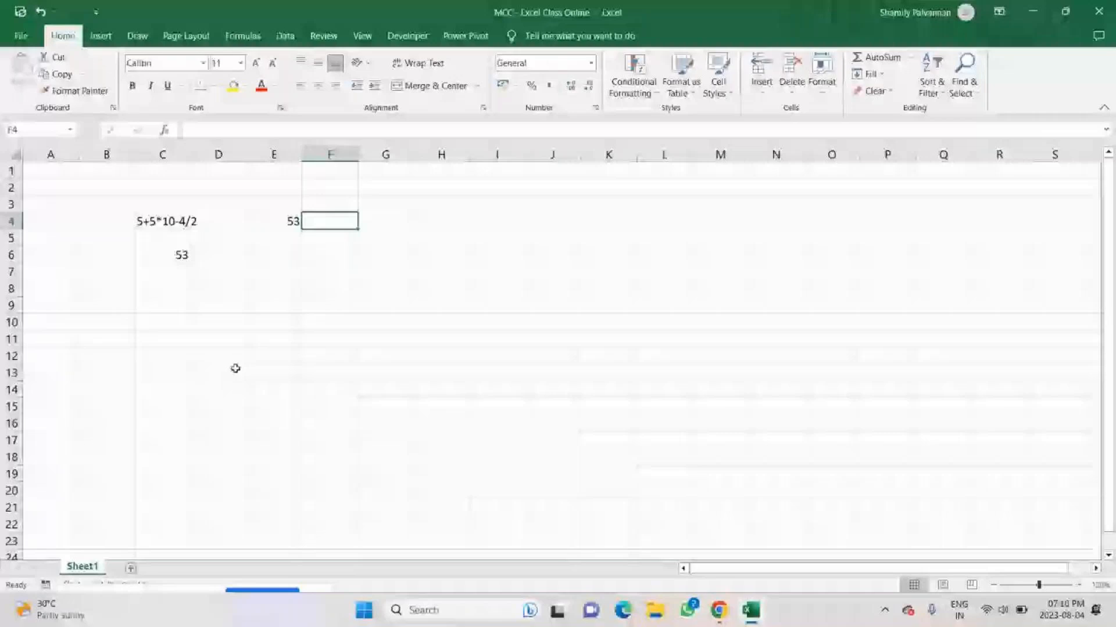
pyautogui.press('Right')
pyautogui.press('Right')
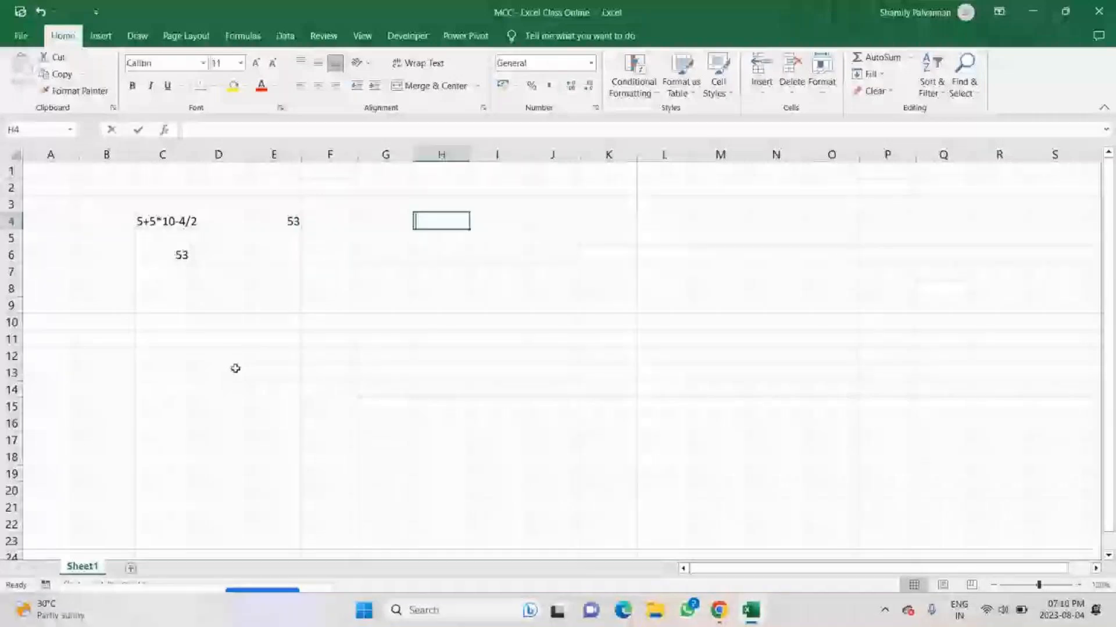
pyautogui.write('BODM')
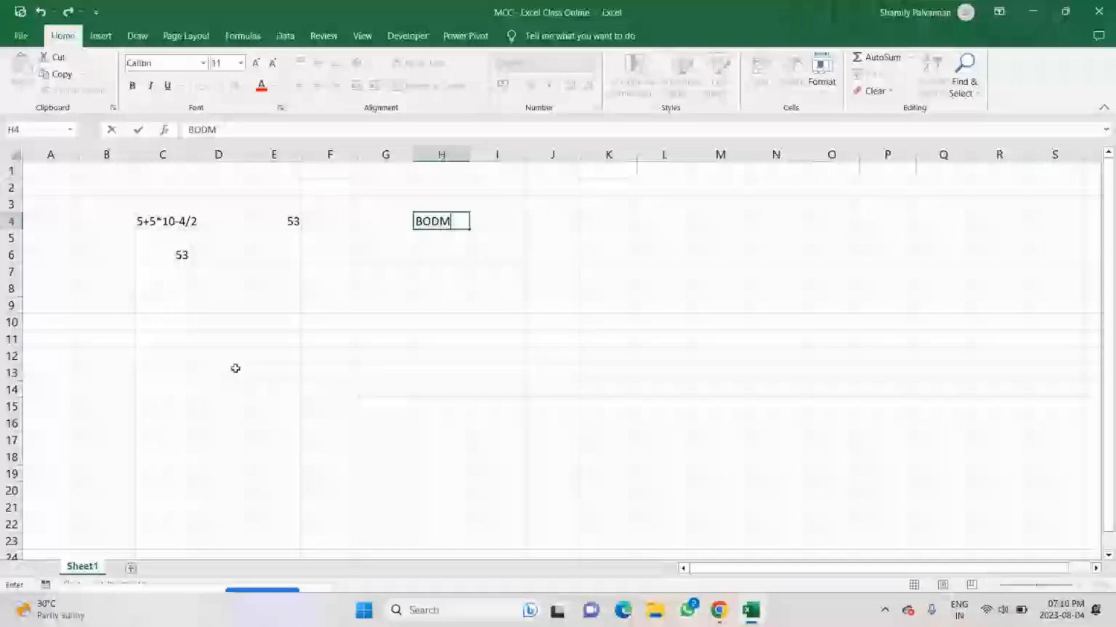
pyautogui.write('AS')
pyautogui.press('Return')
pyautogui.press('Return')
# List the letters B, O, D, M, A and S one per cell down H6:H11.
pyautogui.write('B')
pyautogui.press('Return')
pyautogui.write('O')
pyautogui.press('Return')
pyautogui.write('D')
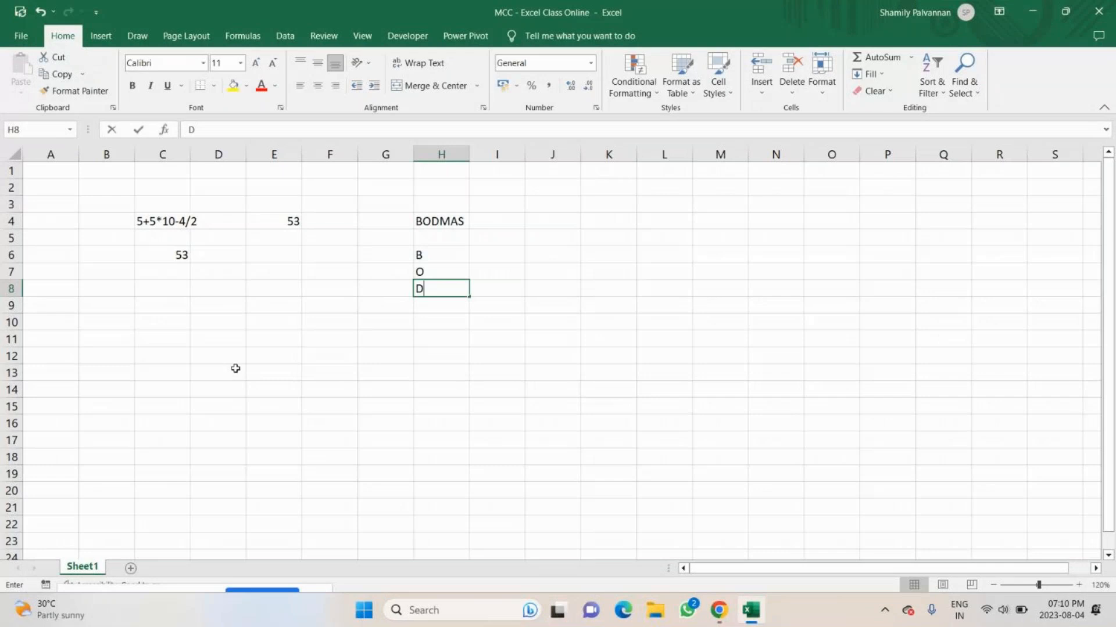
pyautogui.press('Return')
pyautogui.write('M')
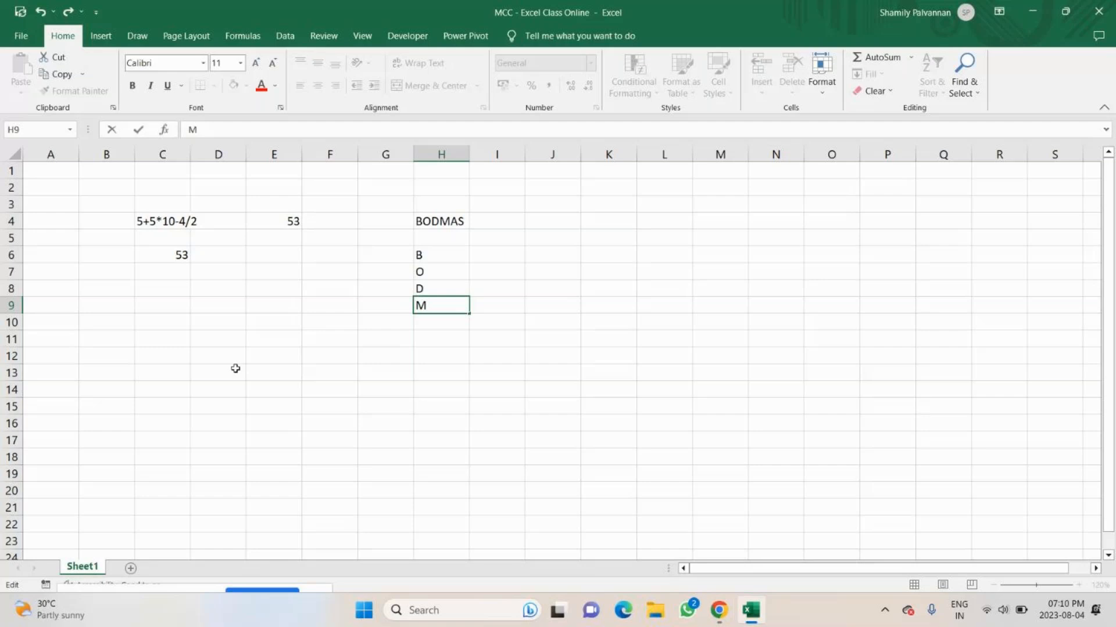
pyautogui.press('Return')
pyautogui.write('A')
pyautogui.press('Return')
pyautogui.write('S')
pyautogui.press('Return')
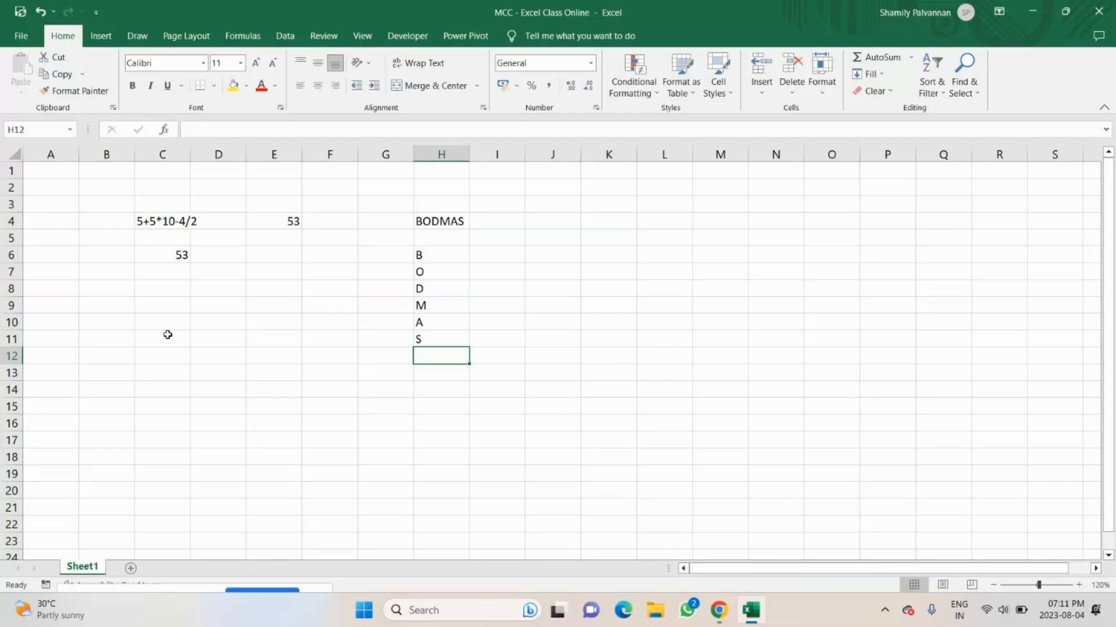
# Enter the operator symbols () in I6 for B and ^ in I7 for O.
pyautogui.click(490, 253)
pyautogui.write('()')
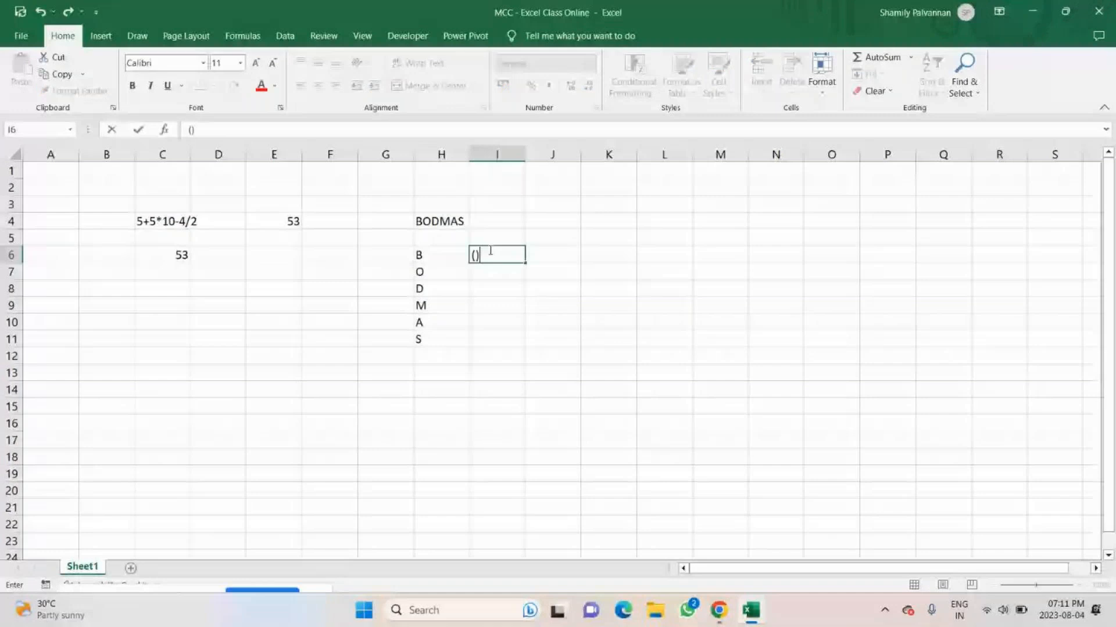
pyautogui.press('Return')
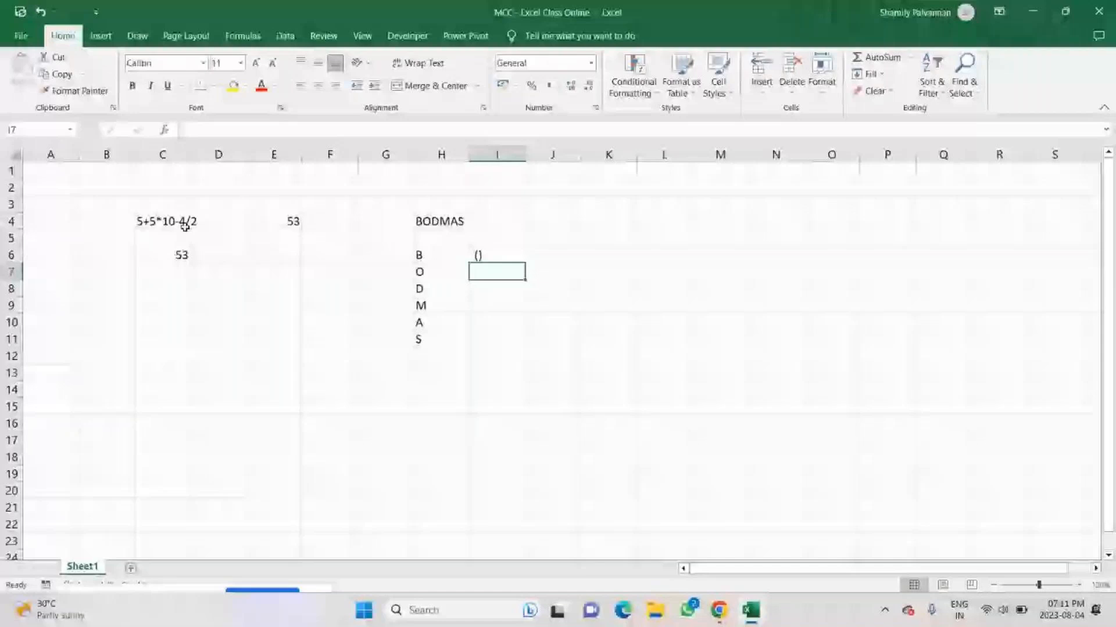
pyautogui.write('^')
pyautogui.press('Return')
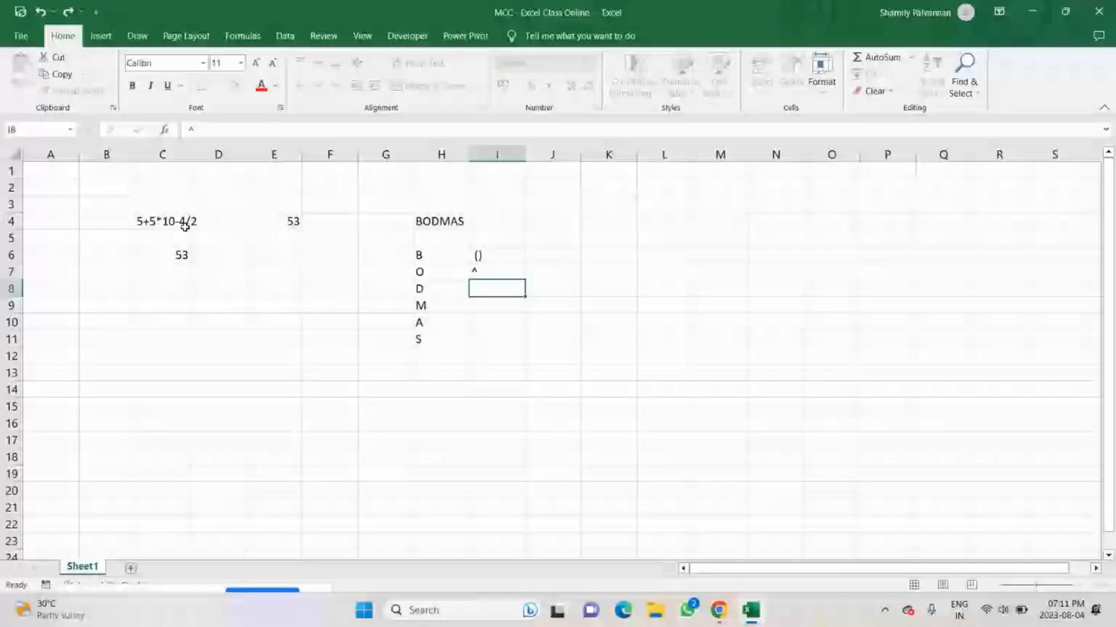
# Enter a pair of parentheses () in both L6 and M6, and select the two cells.
pyautogui.press('Right')
pyautogui.press('Right')
pyautogui.press('Up')
pyautogui.press('Up')
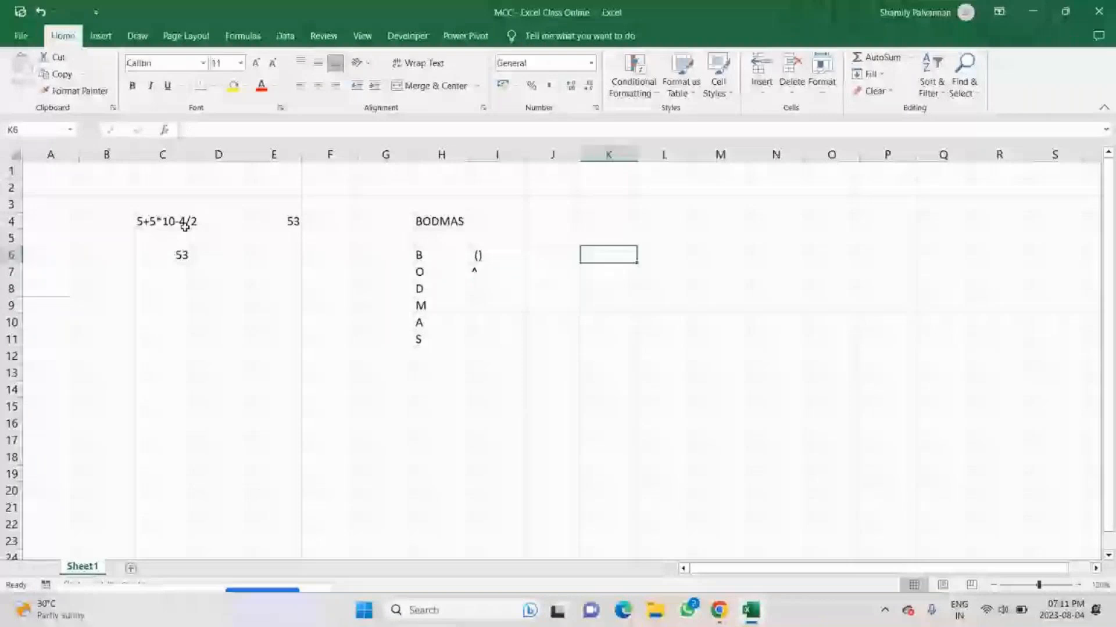
pyautogui.press('Right')
pyautogui.write('()')
pyautogui.press('Right')
pyautogui.write('(')
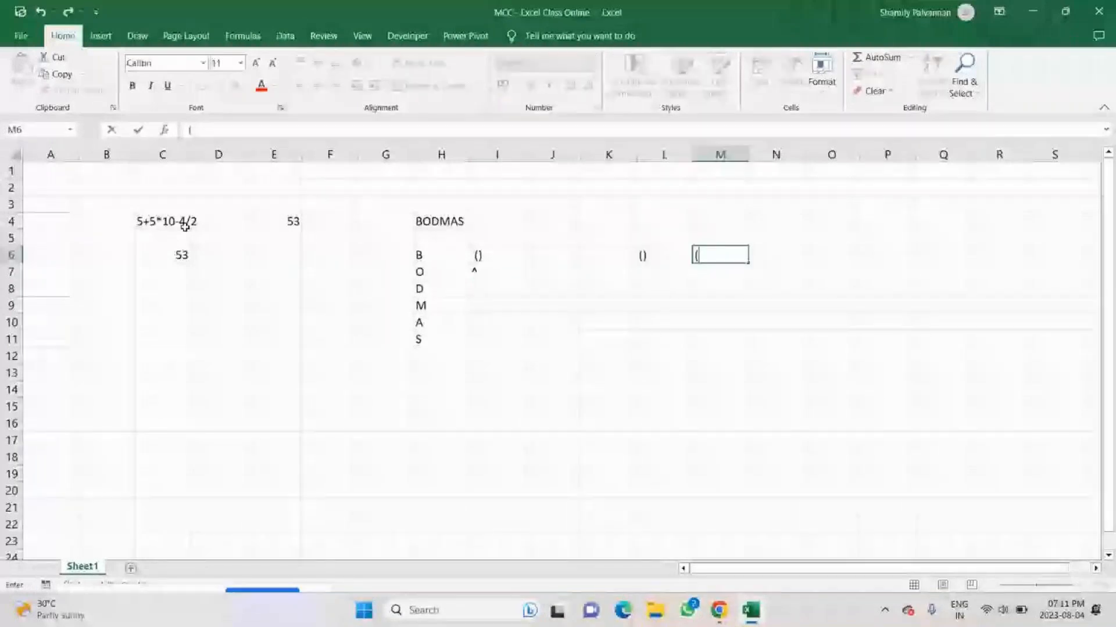
pyautogui.write(')')
pyautogui.hotkey('ctrl', 'Return')
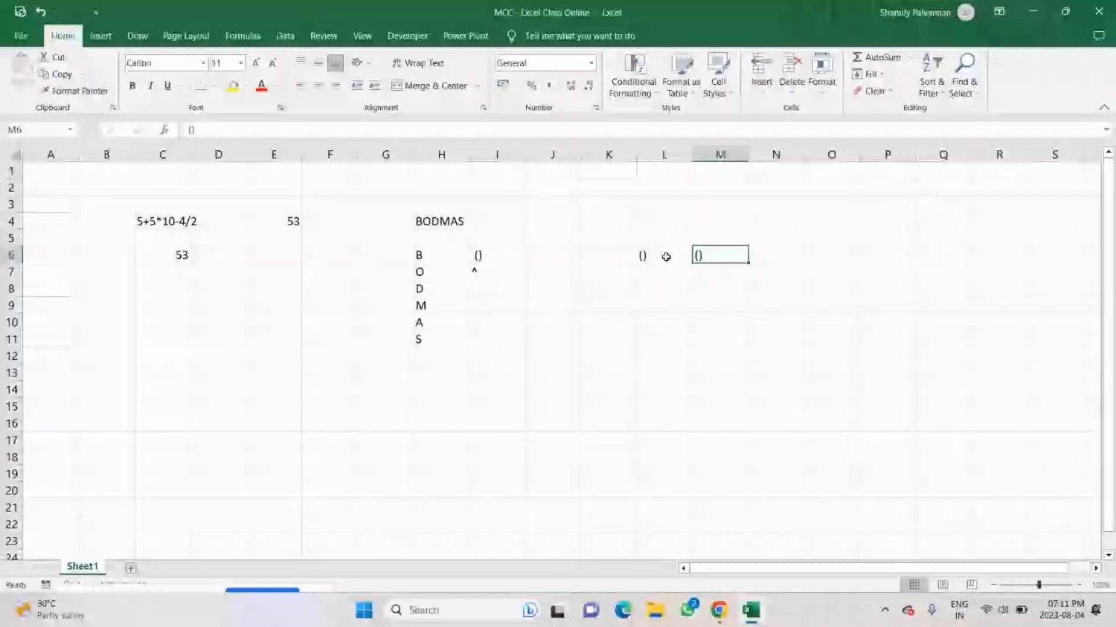
pyautogui.click(683, 294)
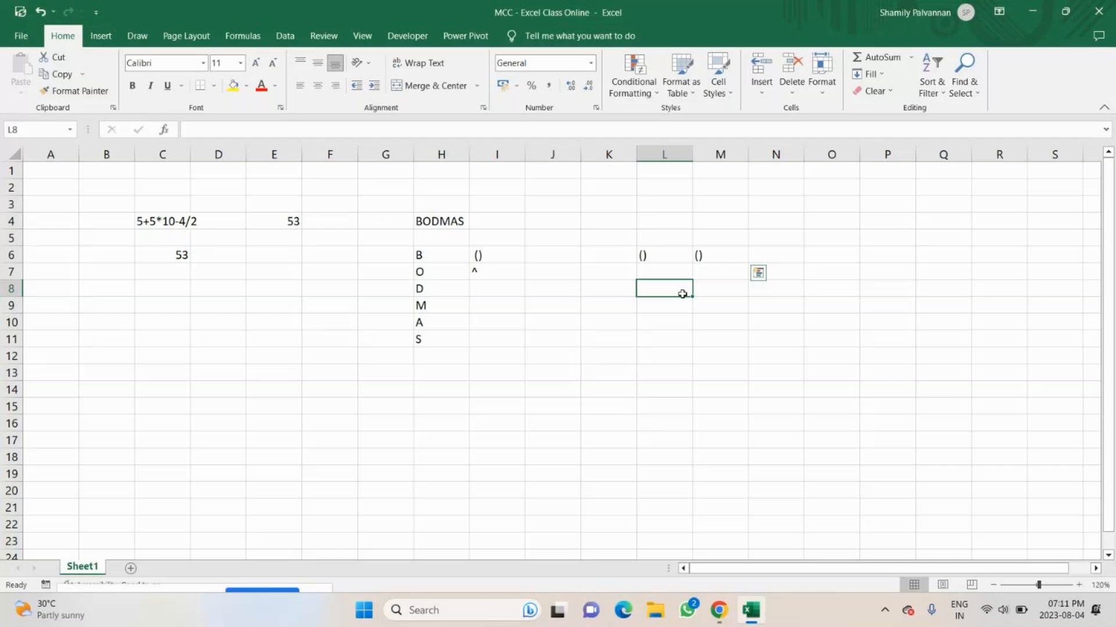
pyautogui.moveTo(674, 256); pyautogui.dragTo(693, 257)
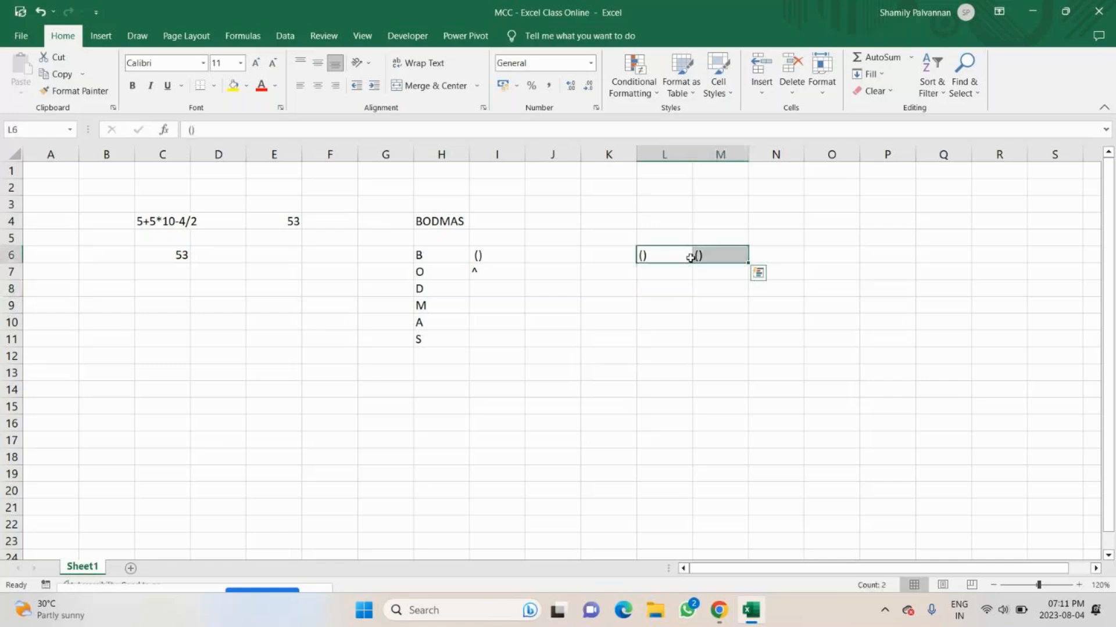
# Enter the operator names Bracket in J6 and Order in J7 beside their symbols.
pyautogui.click(504, 273)
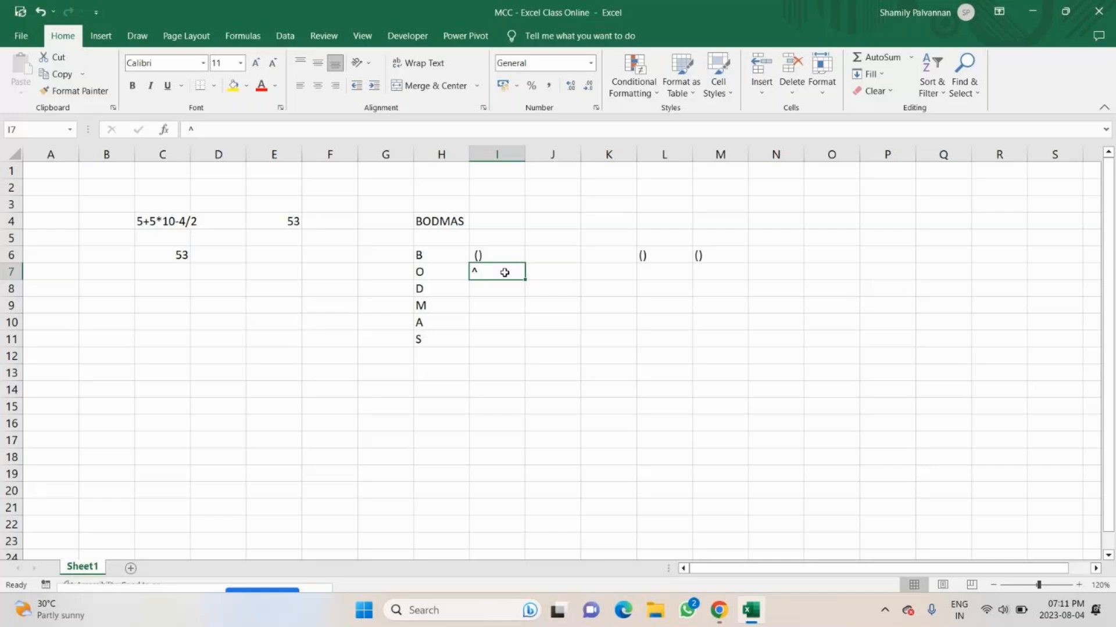
pyautogui.click(559, 260)
pyautogui.write('Bracket')
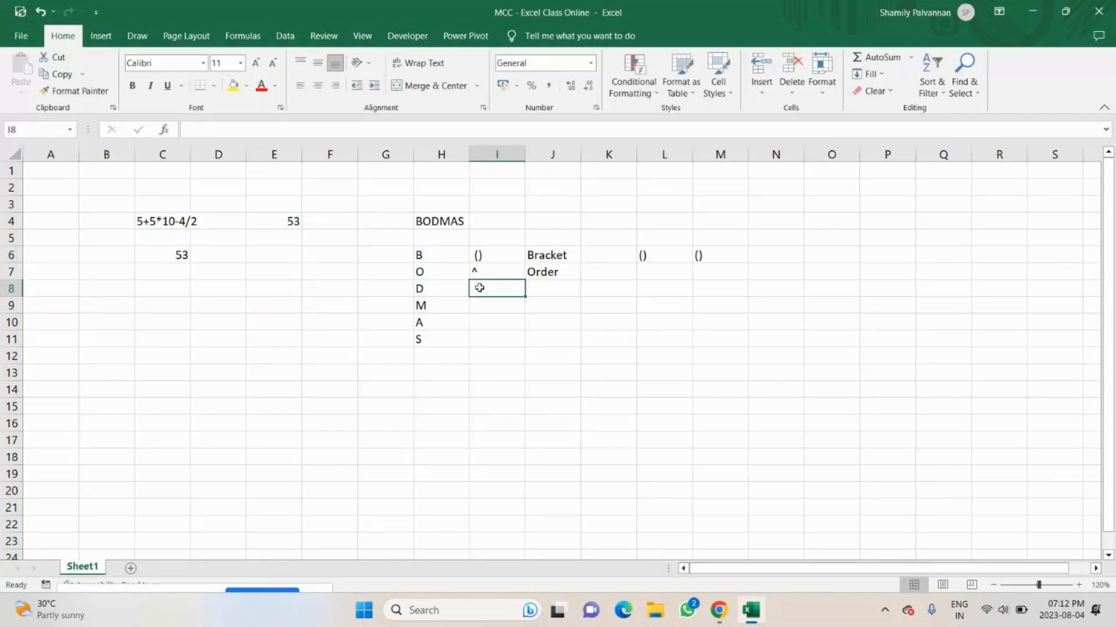
# Enter the division symbol / in I8 and its name Division in J8.
pyautogui.write('/')
pyautogui.press('Return')
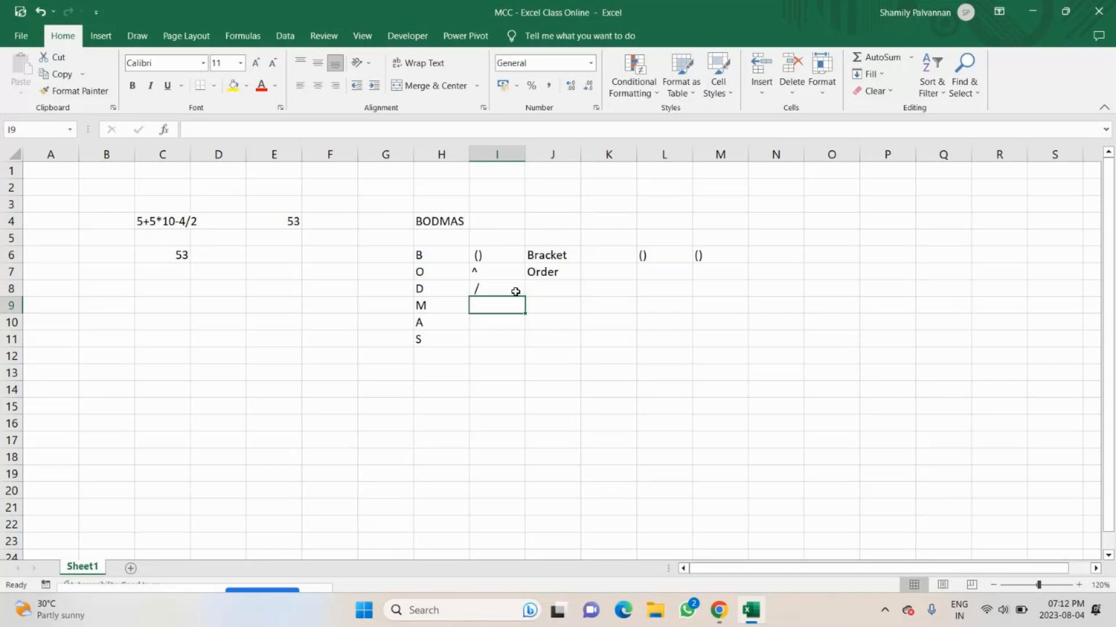
pyautogui.click(562, 283)
pyautogui.write('Divisti')
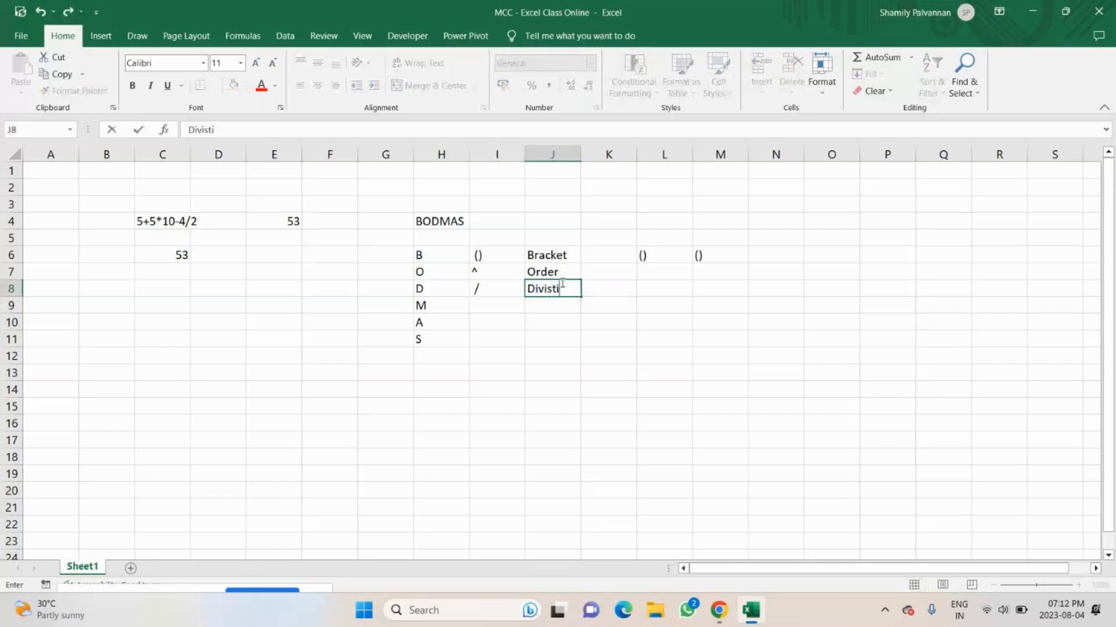
pyautogui.press('BackSpace')
pyautogui.press('BackSpace')
pyautogui.write('ion')
pyautogui.press('Return')
pyautogui.click(730, 619)
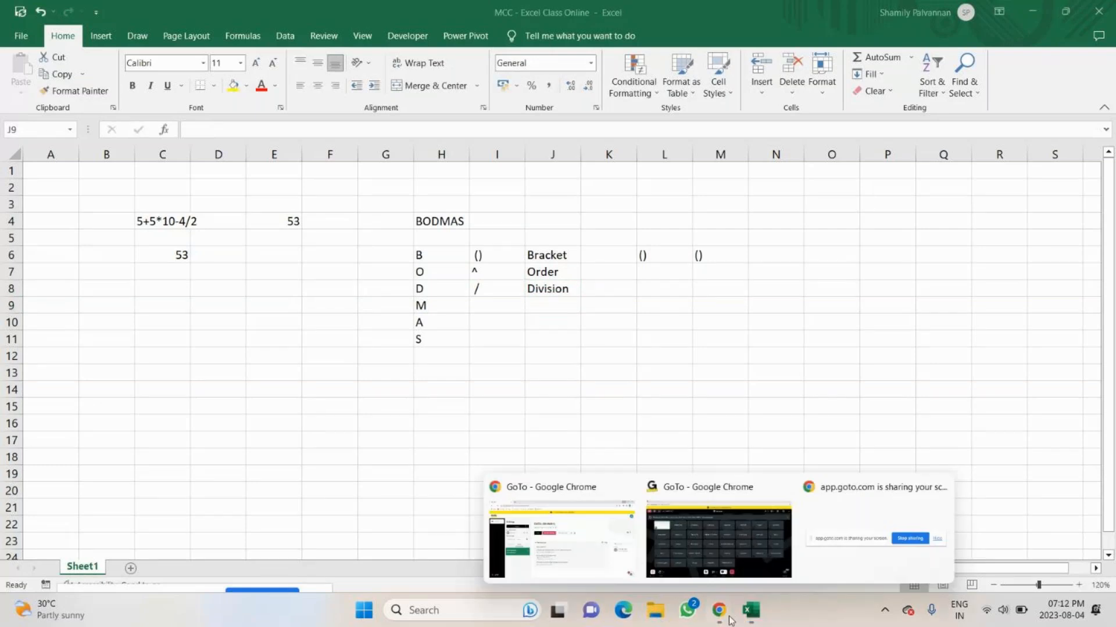
pyautogui.click(194, 238)
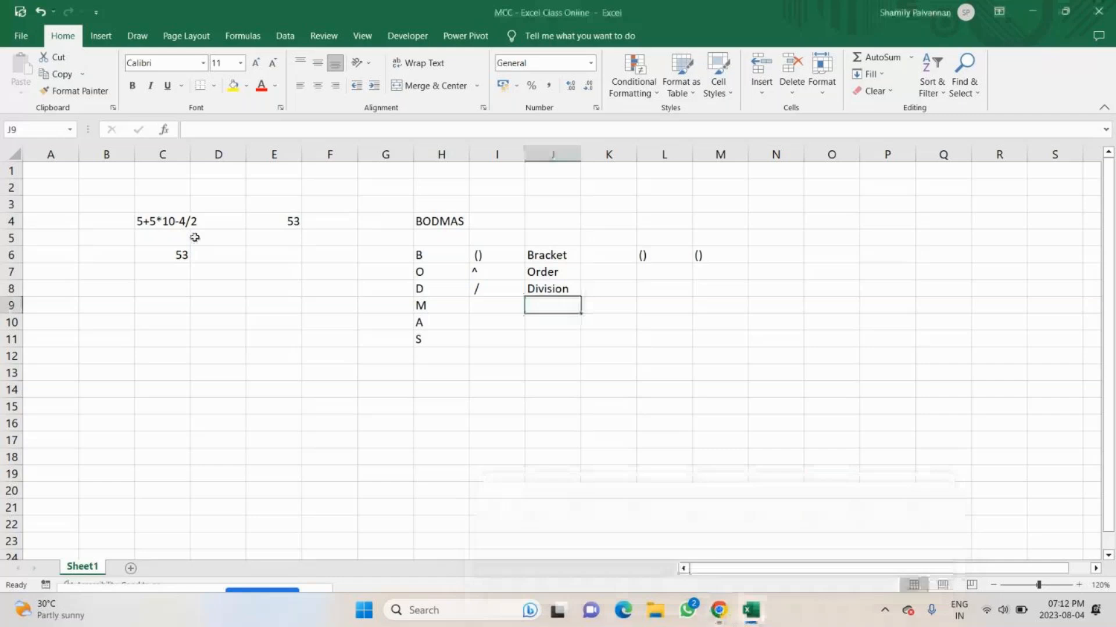
# Calculate the division part of the example expression with =4/2 in N7.
pyautogui.click(799, 273)
pyautogui.write('=4/2')
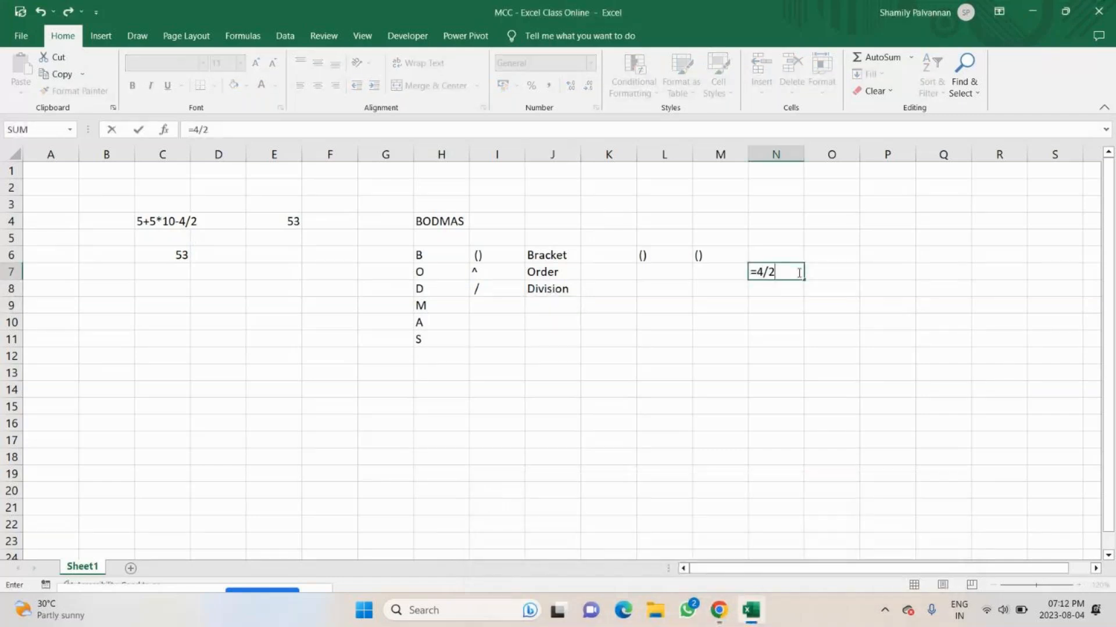
pyautogui.press('Return')
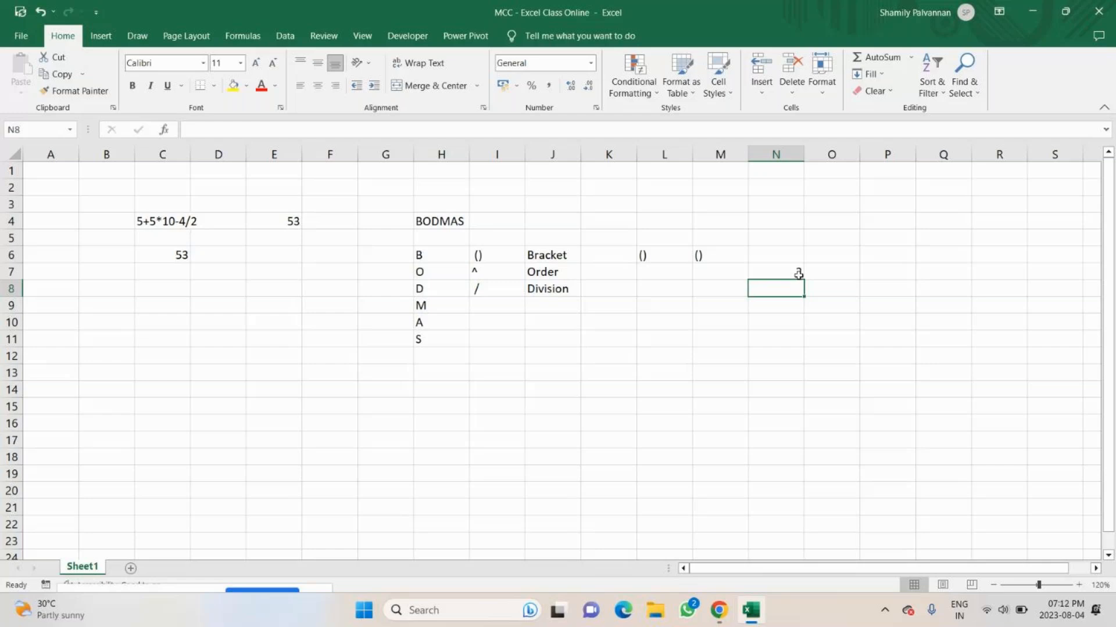
pyautogui.click(779, 272)
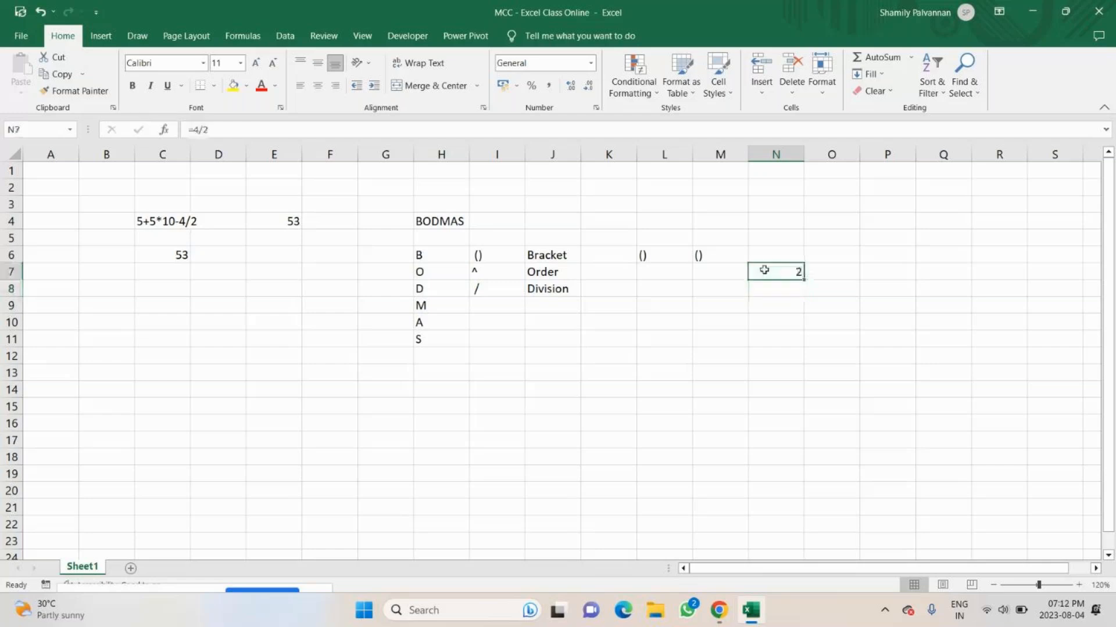
# Enter the multiplication symbol * in I9 for the letter M.
pyautogui.click(493, 308)
pyautogui.doubleClick(493, 308)
pyautogui.write('*')
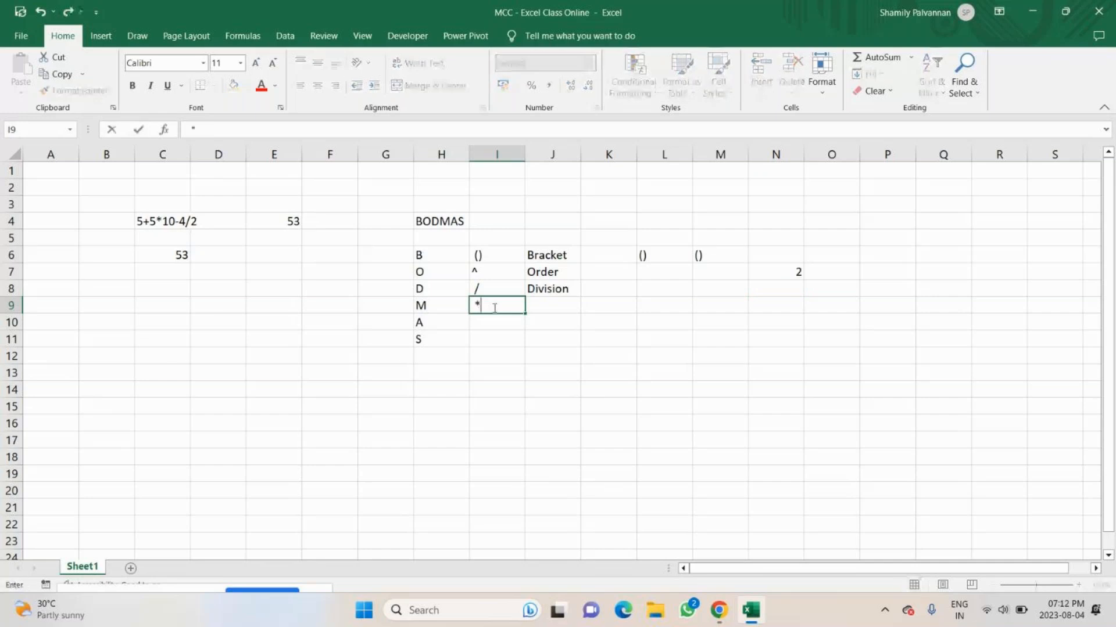
pyautogui.press('Return')
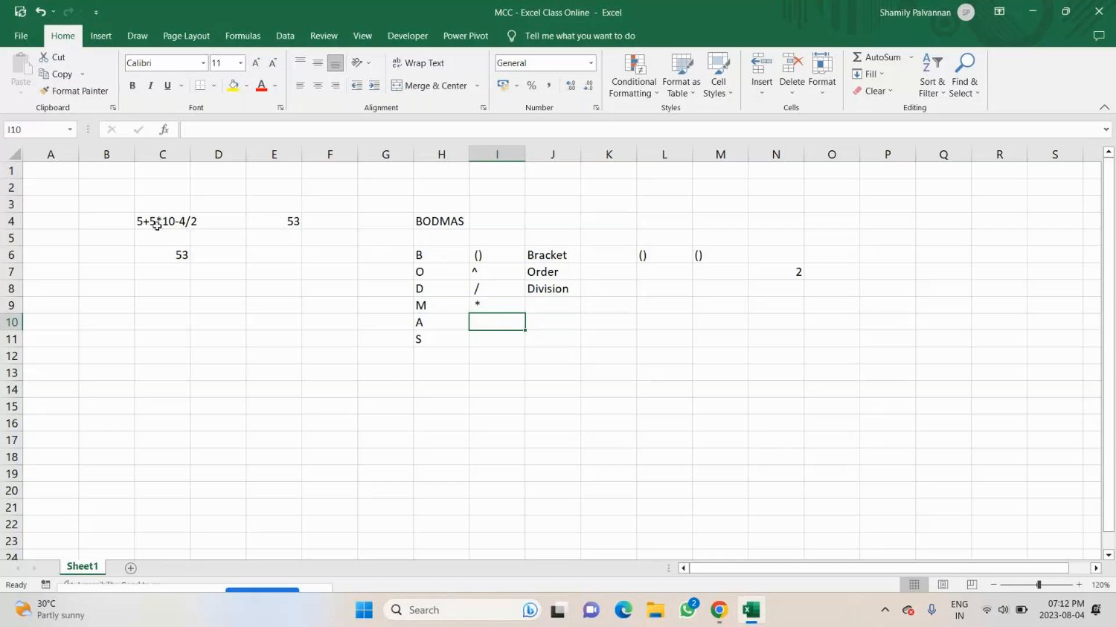
# Calculate the multiplication part of the example expression with =5*10 in N8.
pyautogui.click(764, 291)
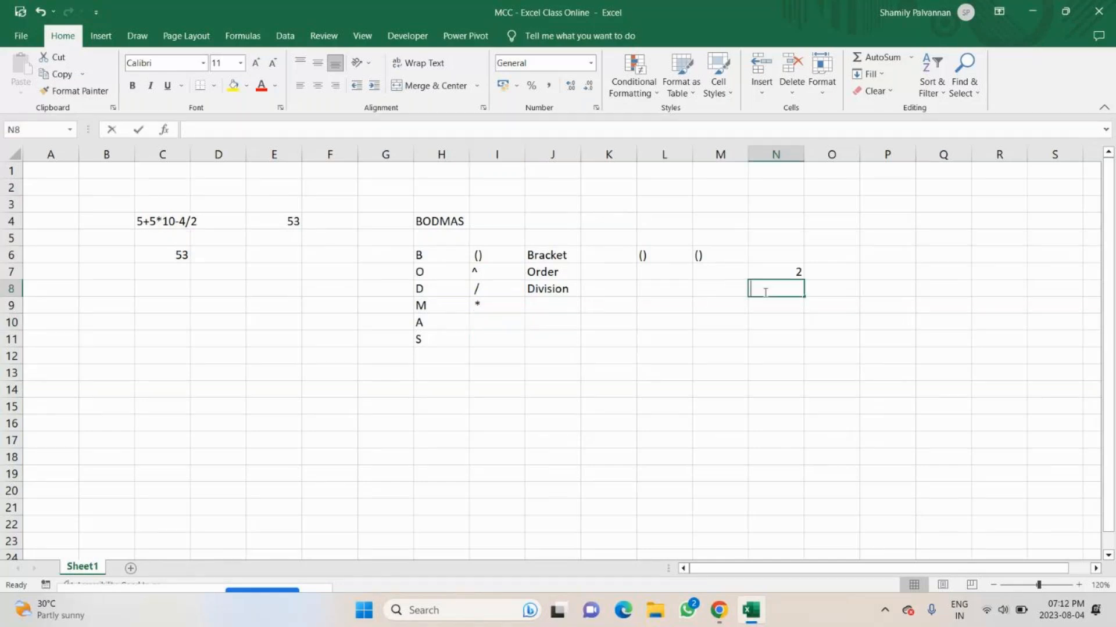
pyautogui.write('50')
pyautogui.press('Return')
pyautogui.click(764, 290)
pyautogui.write('=5*')
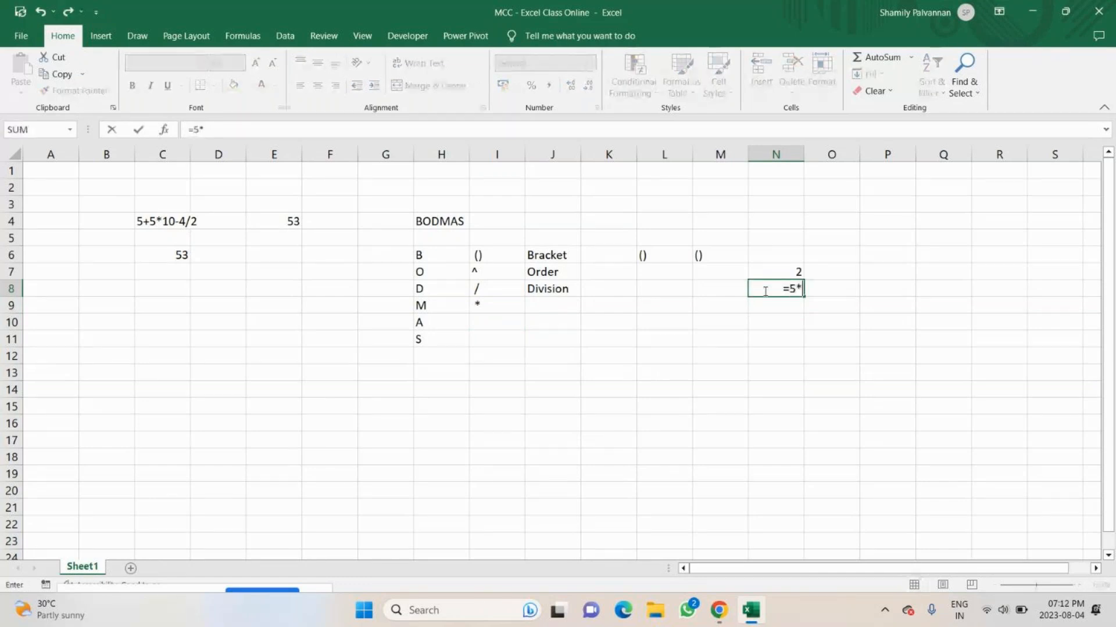
pyautogui.write('10')
pyautogui.press('Return')
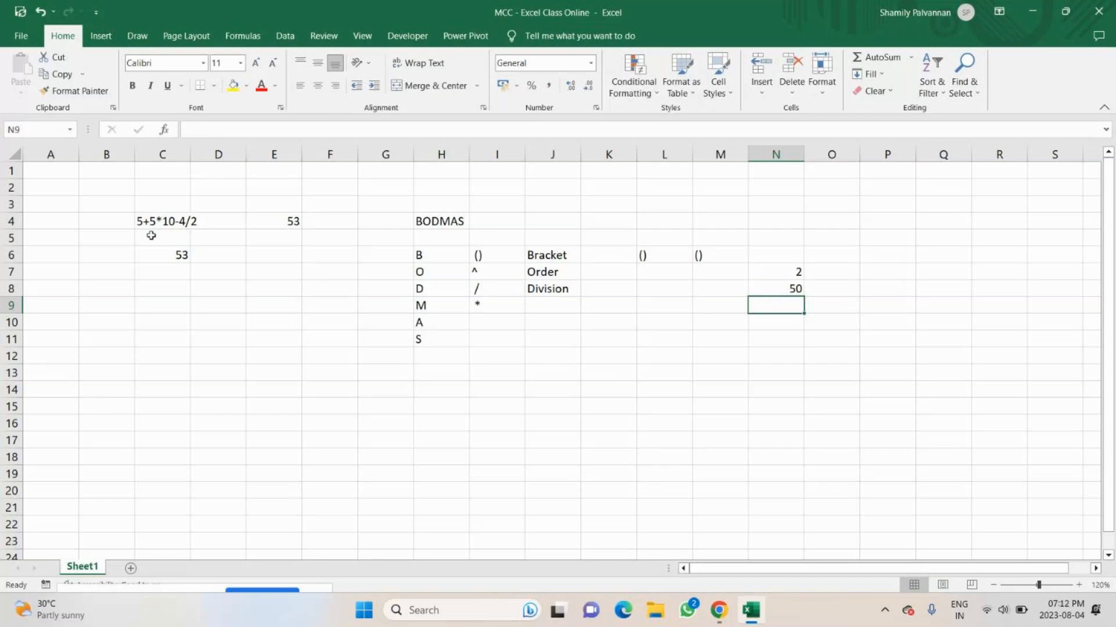
# Enter the addition symbol + in I10 for the letter A.
pyautogui.click(487, 321)
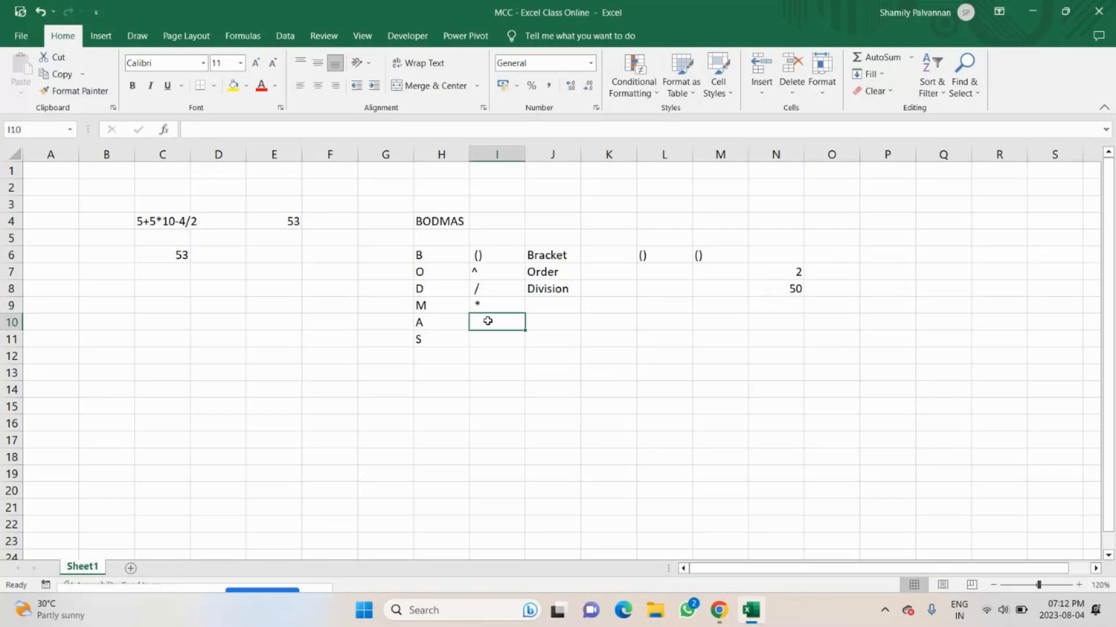
pyautogui.write('+')
pyautogui.press('Return')
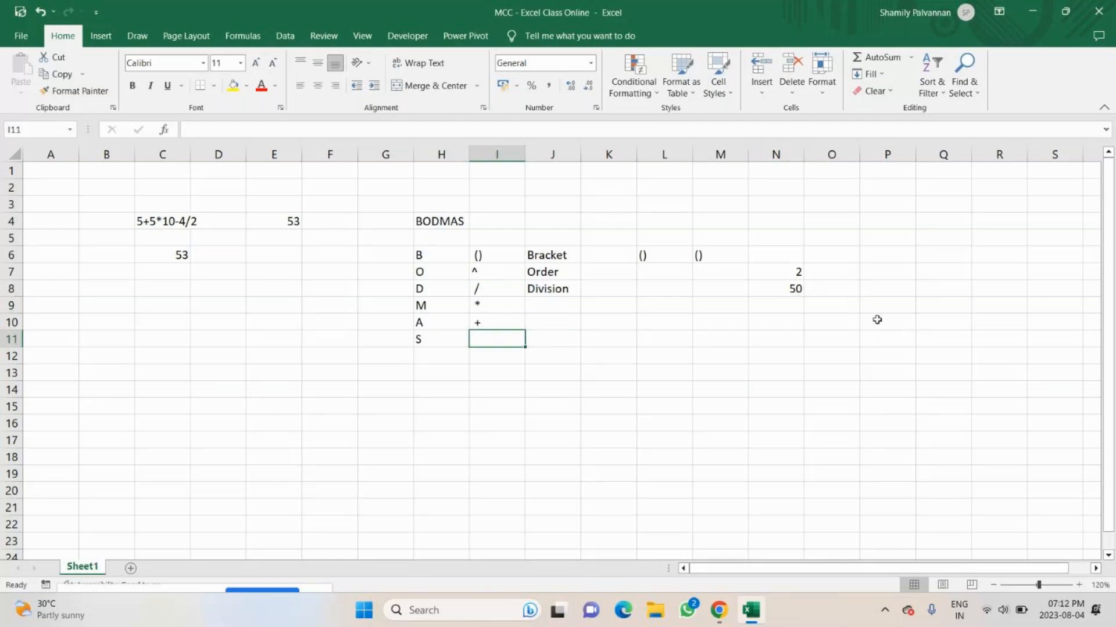
# Enter the remaining number 5 of the example expression in N9.
pyautogui.doubleClick(800, 307)
pyautogui.write('5')
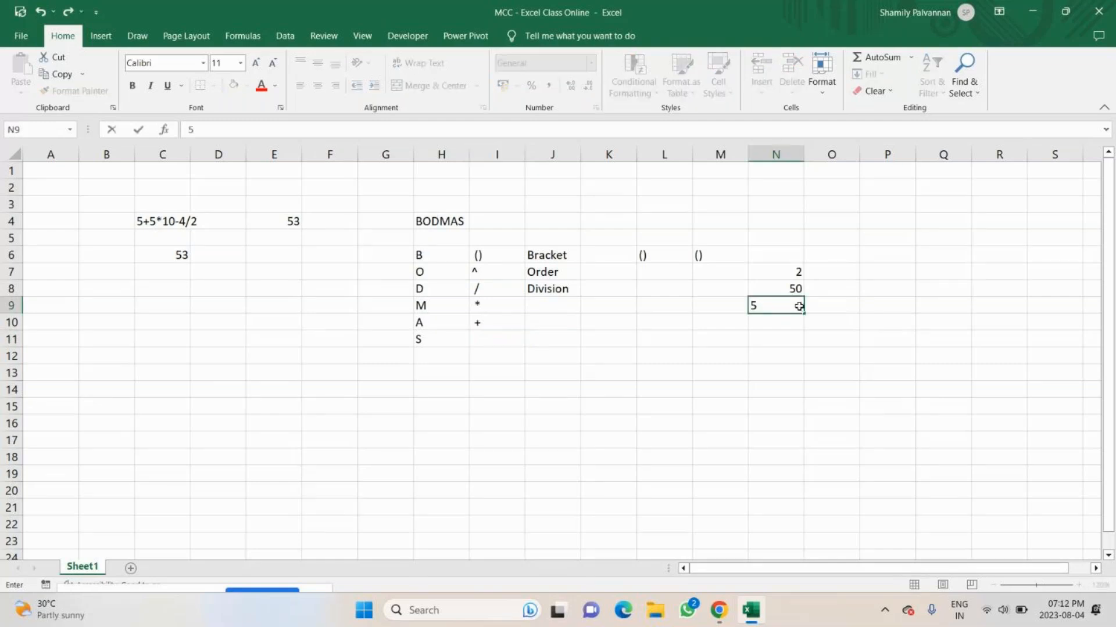
pyautogui.click(797, 321)
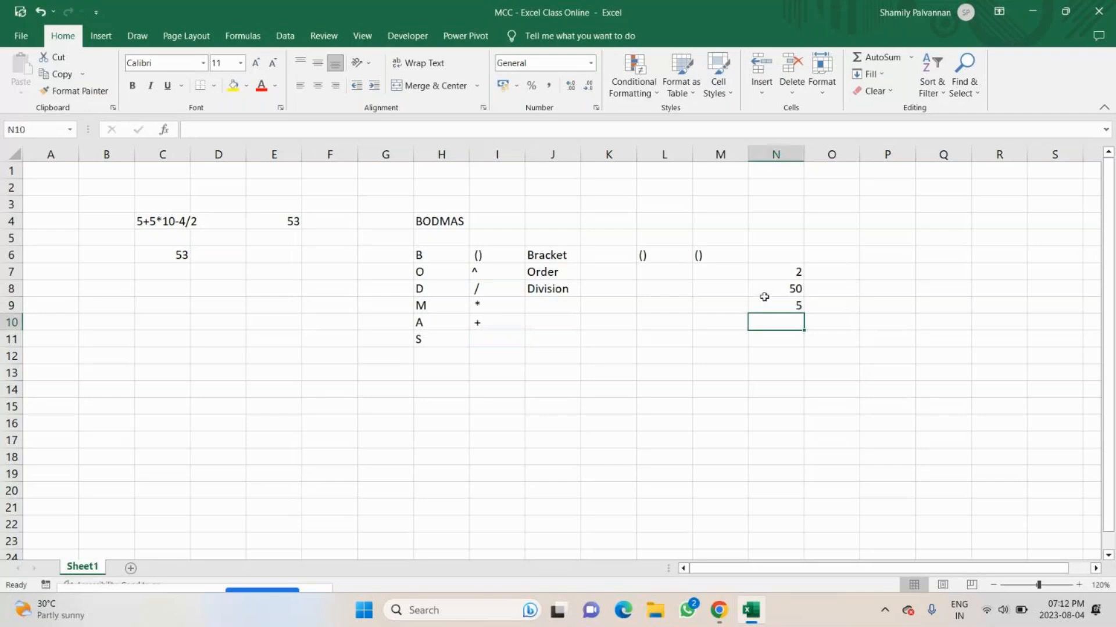
pyautogui.press('Up')
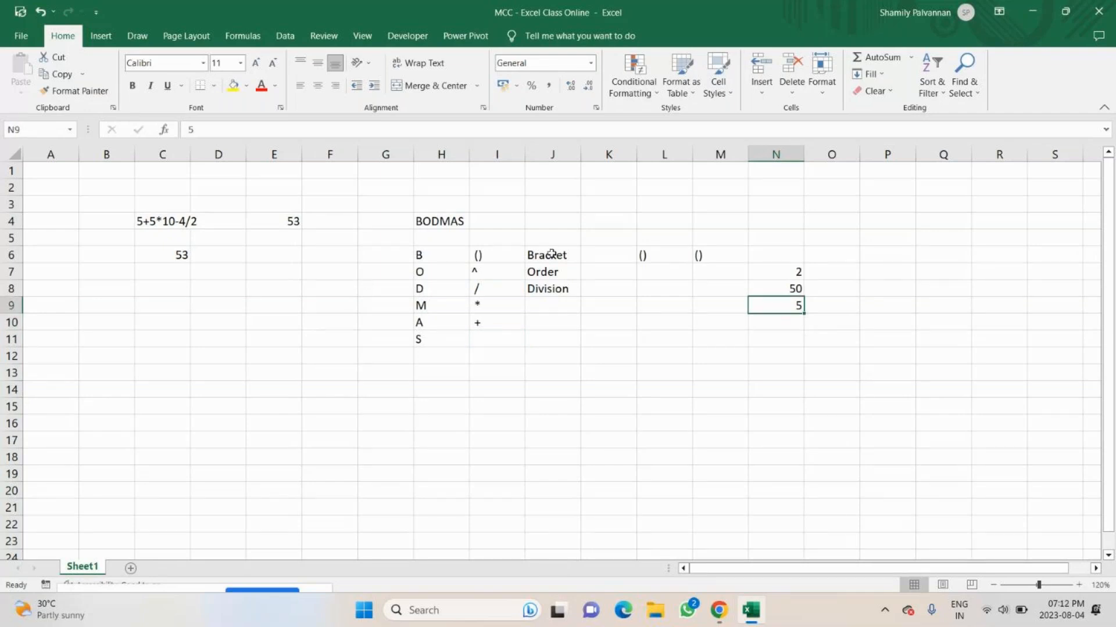
# Combine the partial results with the formula =N8+N9-N7 in N12 and compare the result with C6.
pyautogui.click(775, 287)
pyautogui.press('Down')
pyautogui.doubleClick(777, 353)
pyautogui.write('=')
pyautogui.click(793, 288)
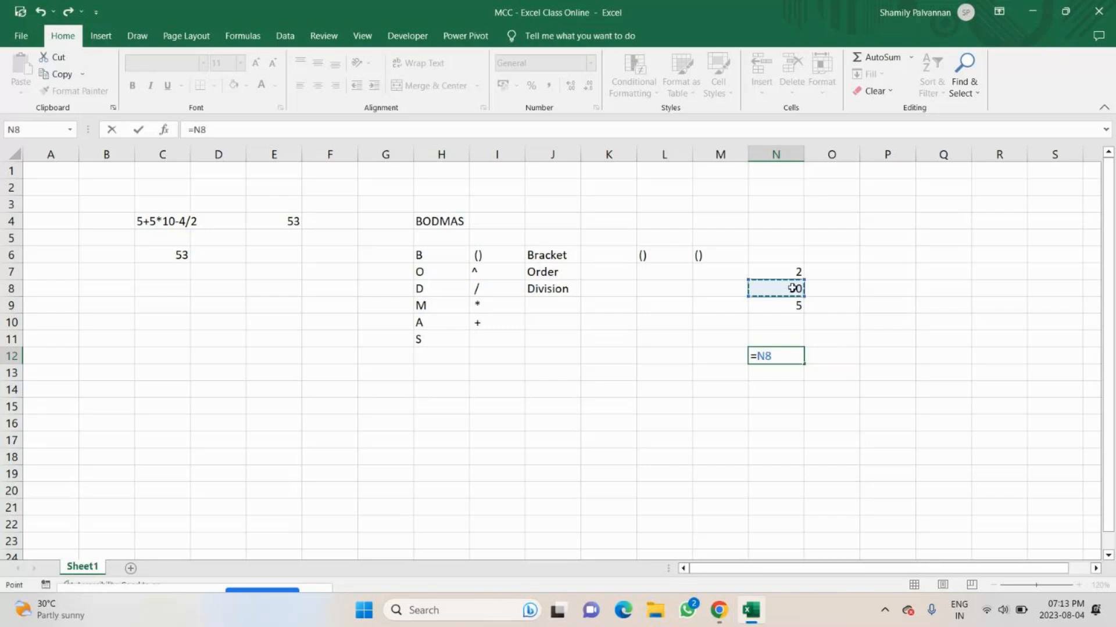
pyautogui.write('+5')
pyautogui.press('BackSpace')
pyautogui.click(777, 309)
pyautogui.write('-')
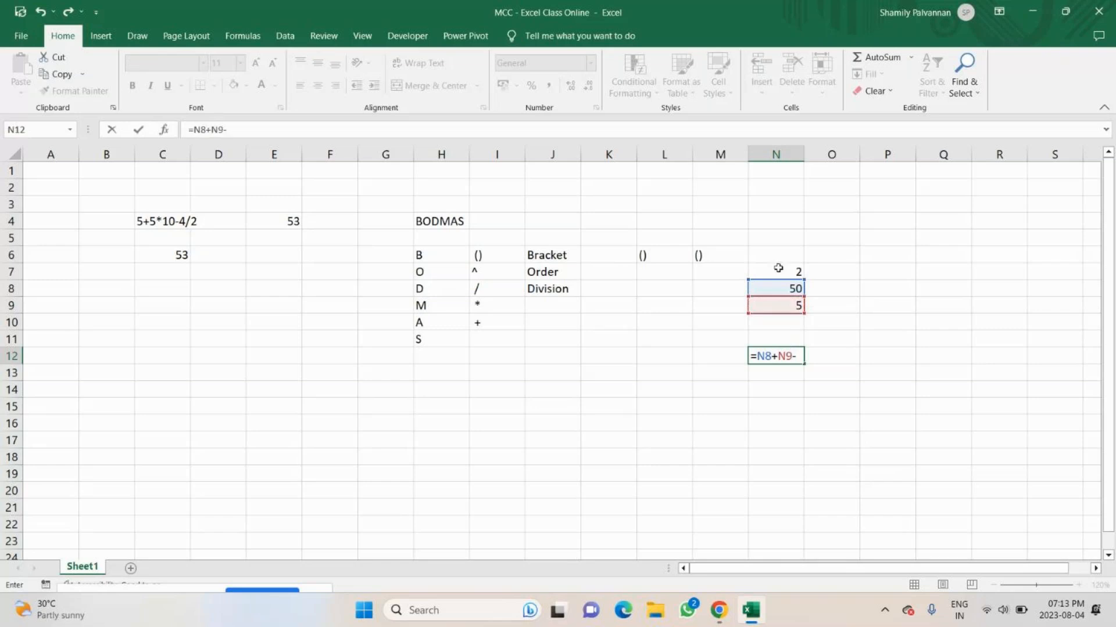
pyautogui.click(778, 269)
pyautogui.press('Return')
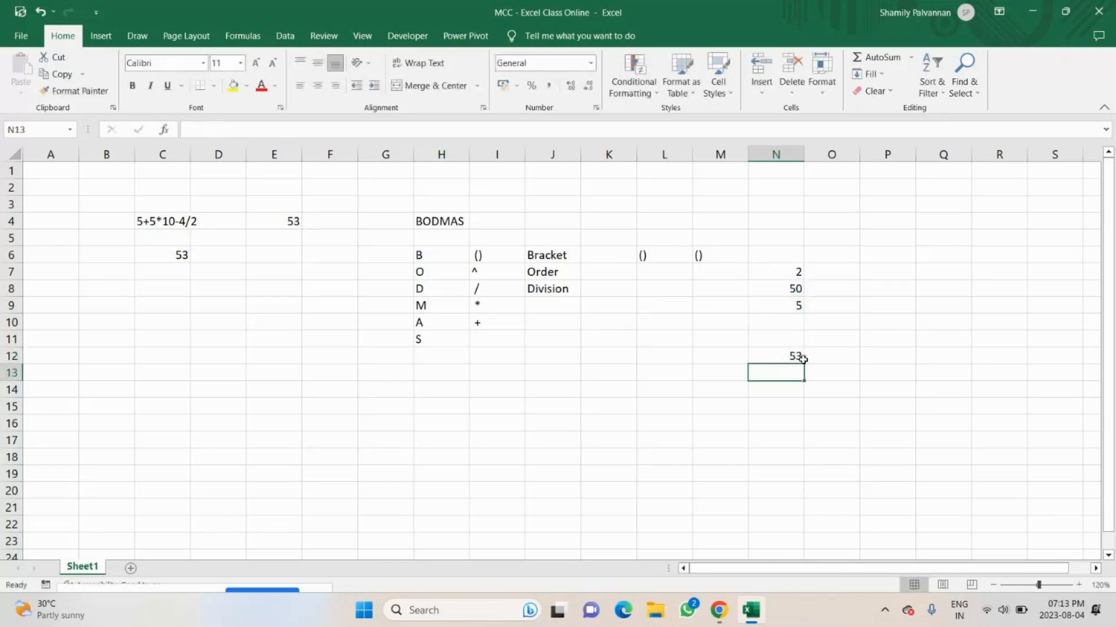
pyautogui.click(802, 357)
pyautogui.click(167, 259)
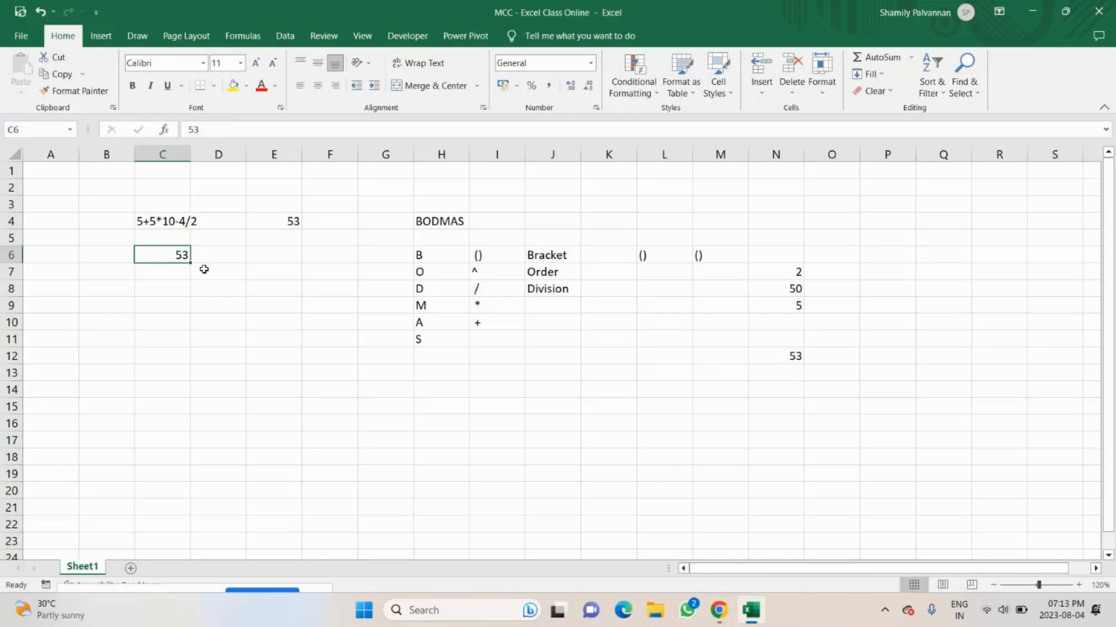
# Enter the subtraction symbol - in I11 for the letter S.
pyautogui.click(480, 338)
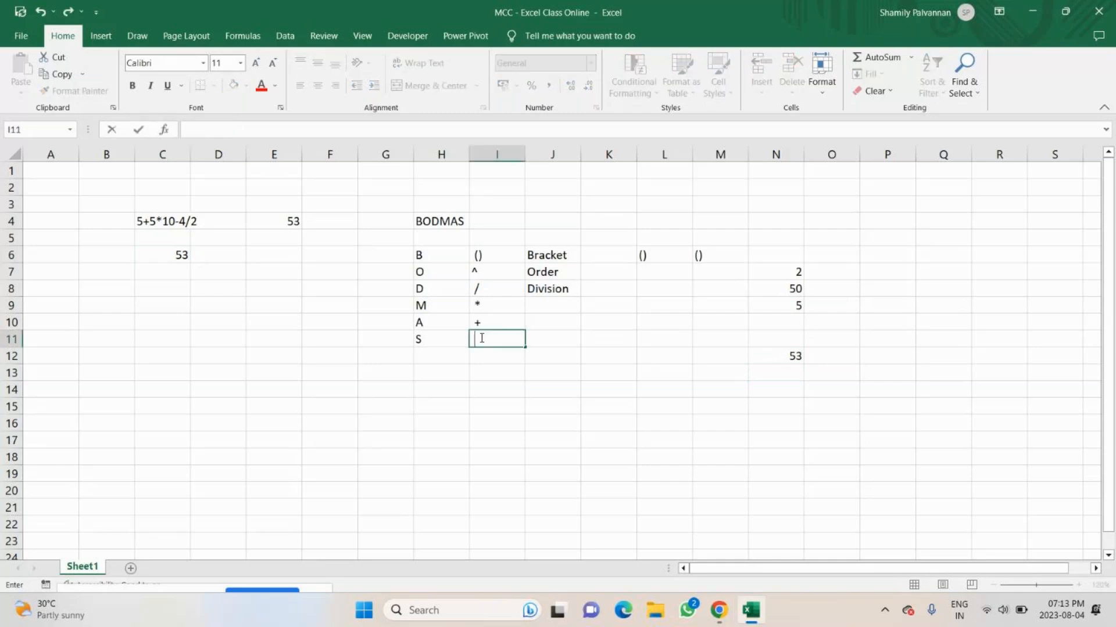
pyautogui.write('-')
pyautogui.press('Return')
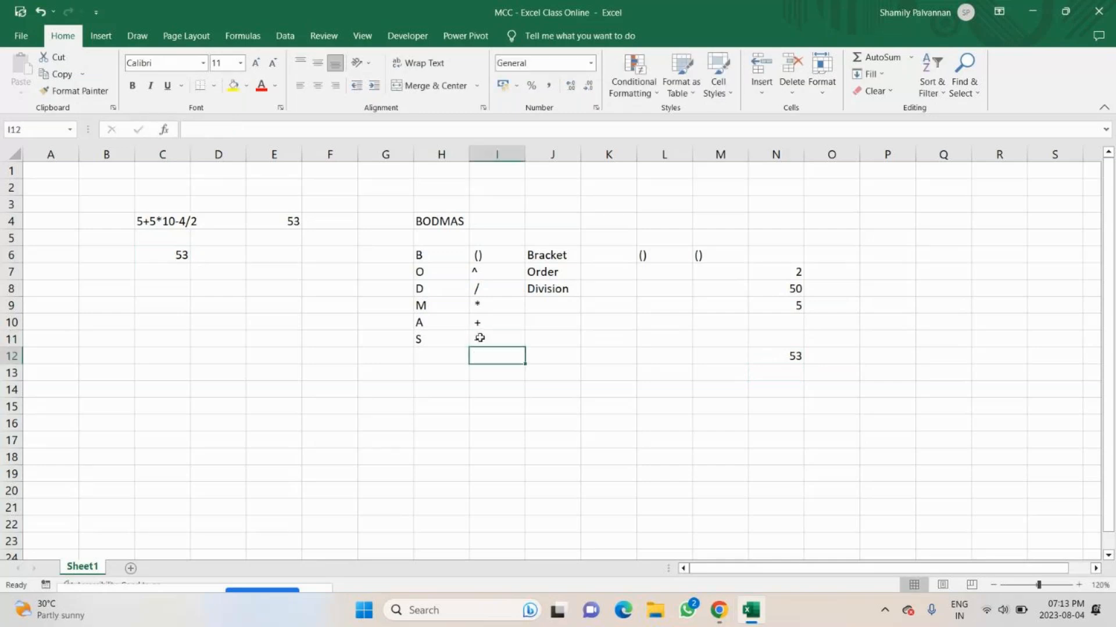
# Enter the operator name Multiplication in J9 beside the * symbol.
pyautogui.click(524, 309)
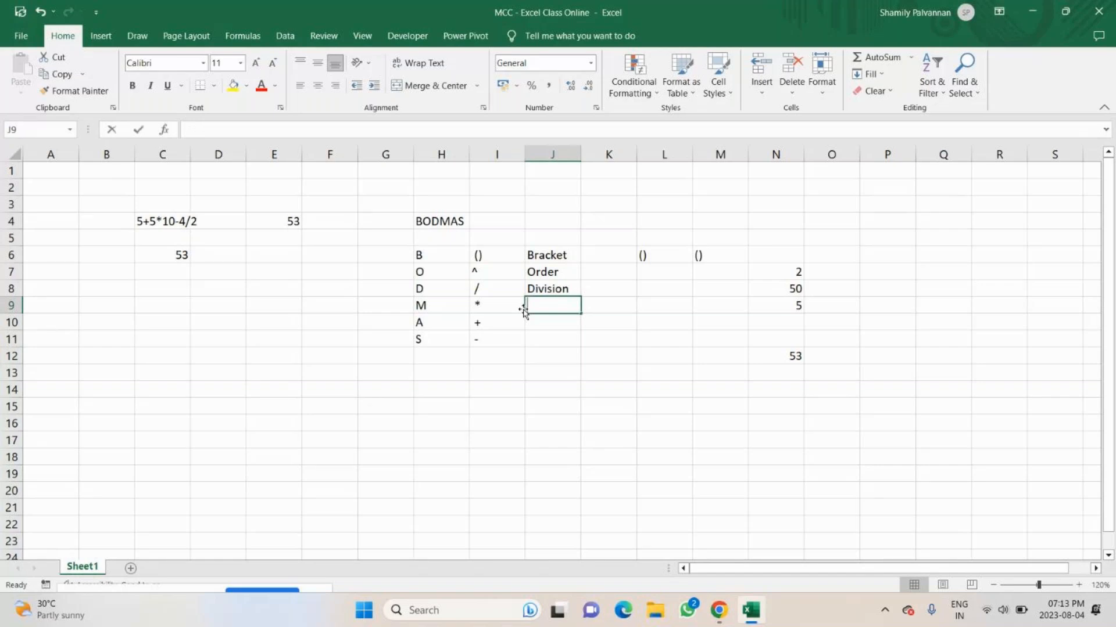
pyautogui.write('Multil')
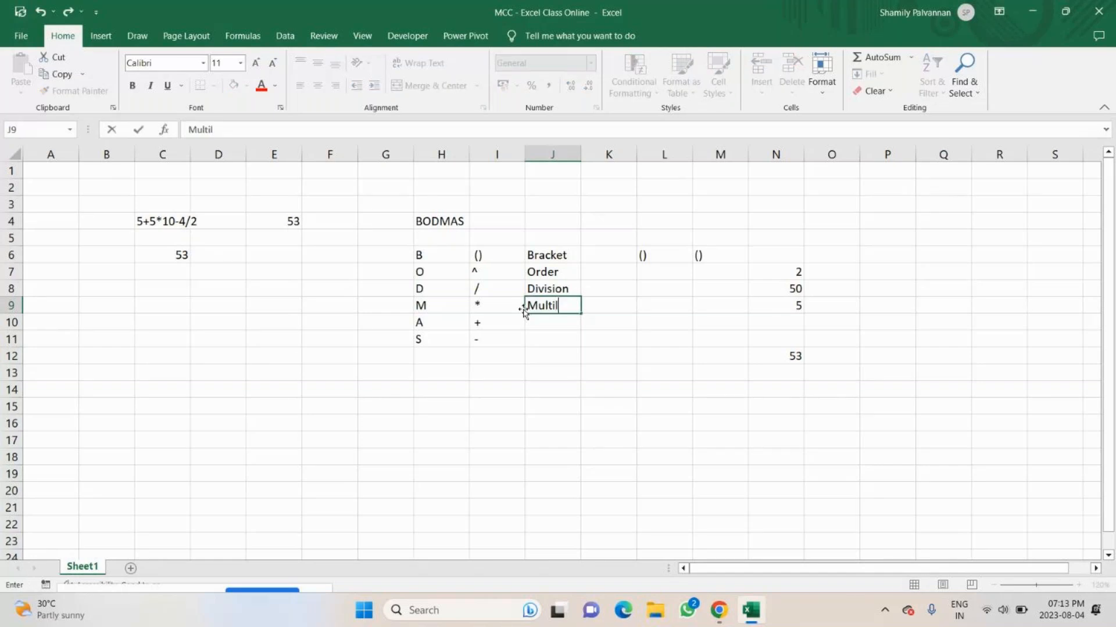
pyautogui.press('BackSpace')
pyautogui.press('BackSpace')
pyautogui.write('iplication')
pyautogui.press('Return')
# Enter the operator name Addition in J10 beside the + symbol.
pyautogui.press('Left')
pyautogui.write('A')
pyautogui.press('Escape')
pyautogui.press('Right')
pyautogui.write('Addition')
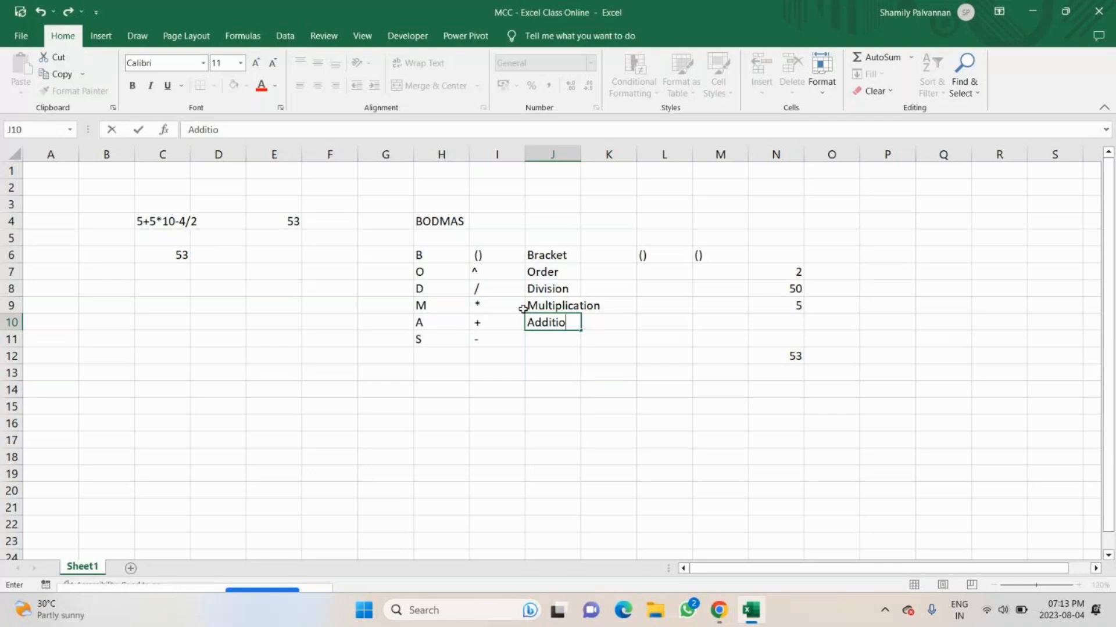
pyautogui.press('Return')
# Enter the operator name Subtraction in I11.
pyautogui.press('Left')
pyautogui.write('Suv')
pyautogui.press('BackSpace')
pyautogui.write('btracti')
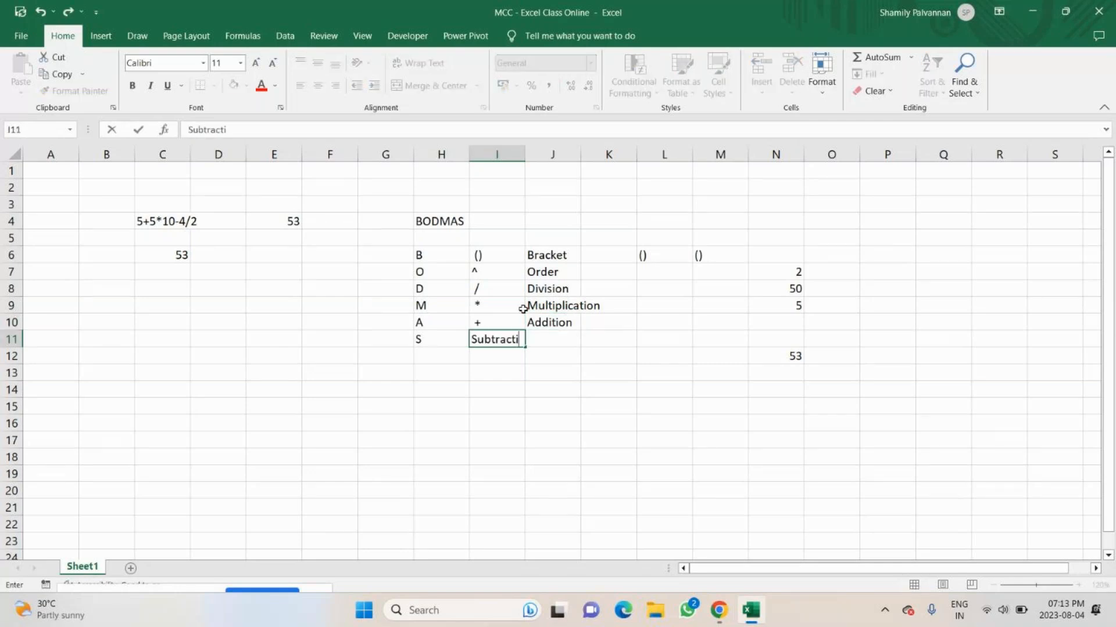
pyautogui.write('on')
pyautogui.press('Return')
# Copy Subtraction from I11 to J11 and re-enter the - symbol in I11.
pyautogui.press('Up')
pyautogui.press('Right')
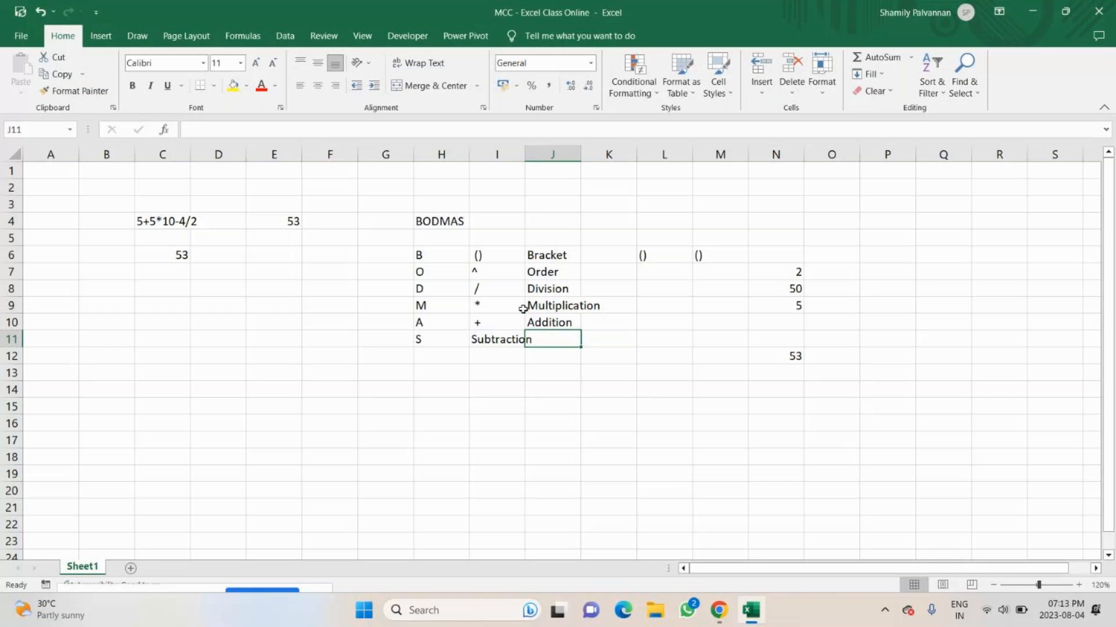
pyautogui.press('Left')
pyautogui.hotkey('ctrl', 'c')
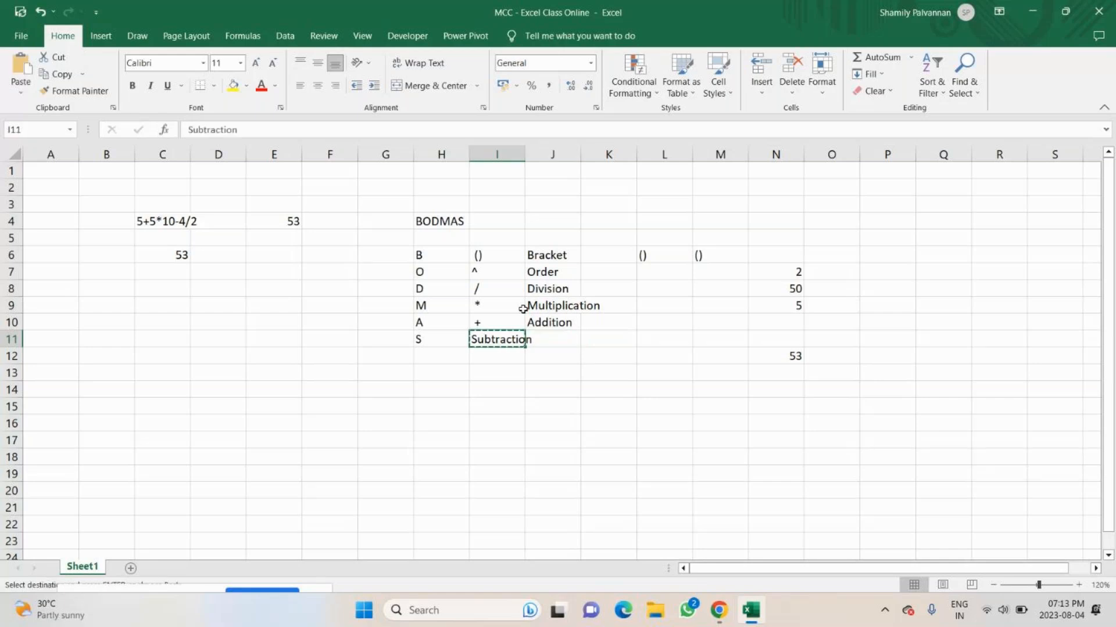
pyautogui.press('Right')
pyautogui.hotkey('ctrl', 'v')
pyautogui.press('Left')
pyautogui.write('-')
pyautogui.press('Return')
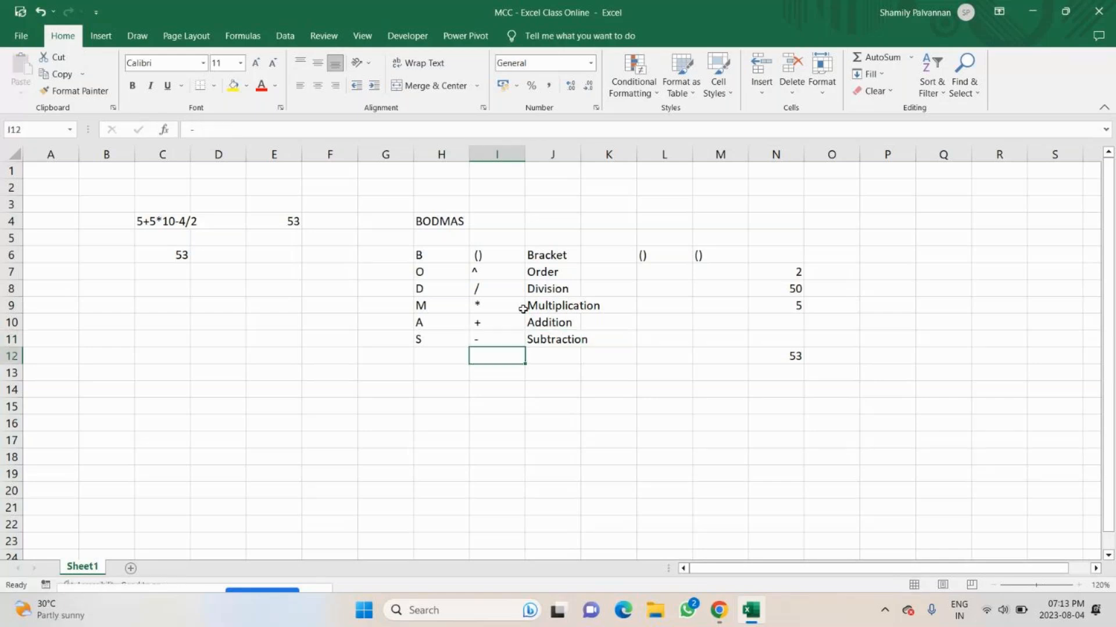
# Switch to the GoTo meeting in Chrome, toggle the microphone, and return to the Excel workbook.
pyautogui.click(719, 623)
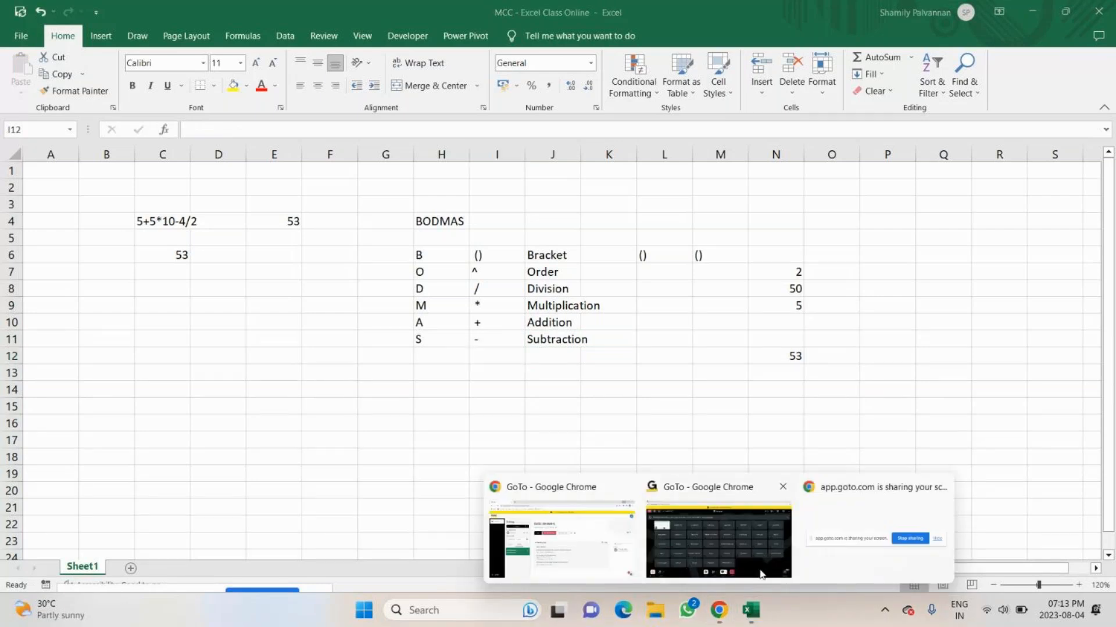
pyautogui.click(762, 575)
pyautogui.click(459, 554)
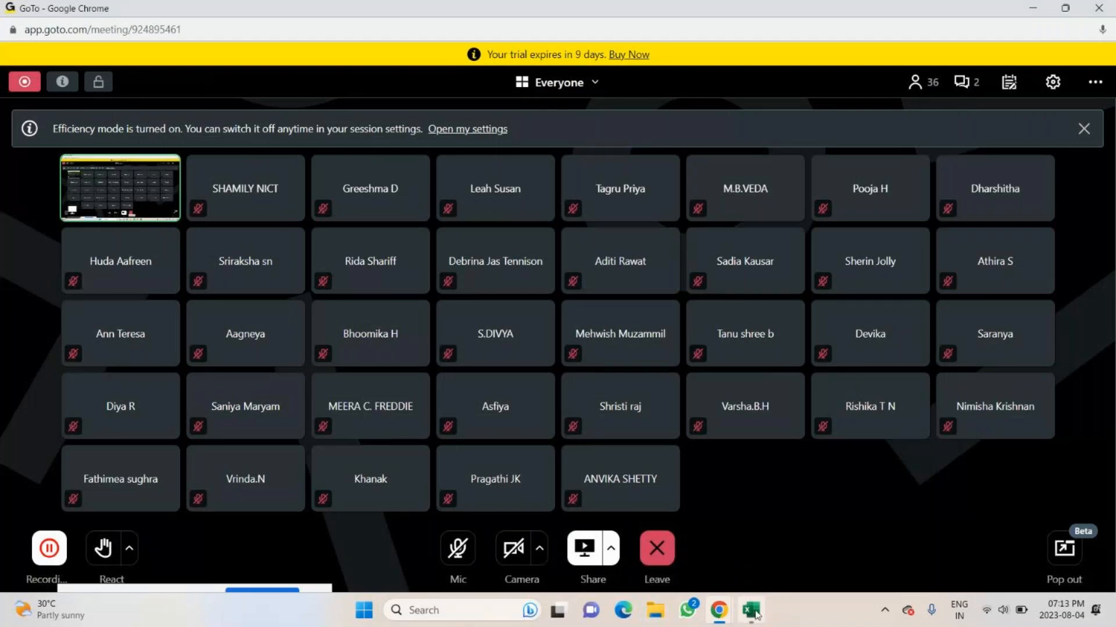
pyautogui.click(754, 612)
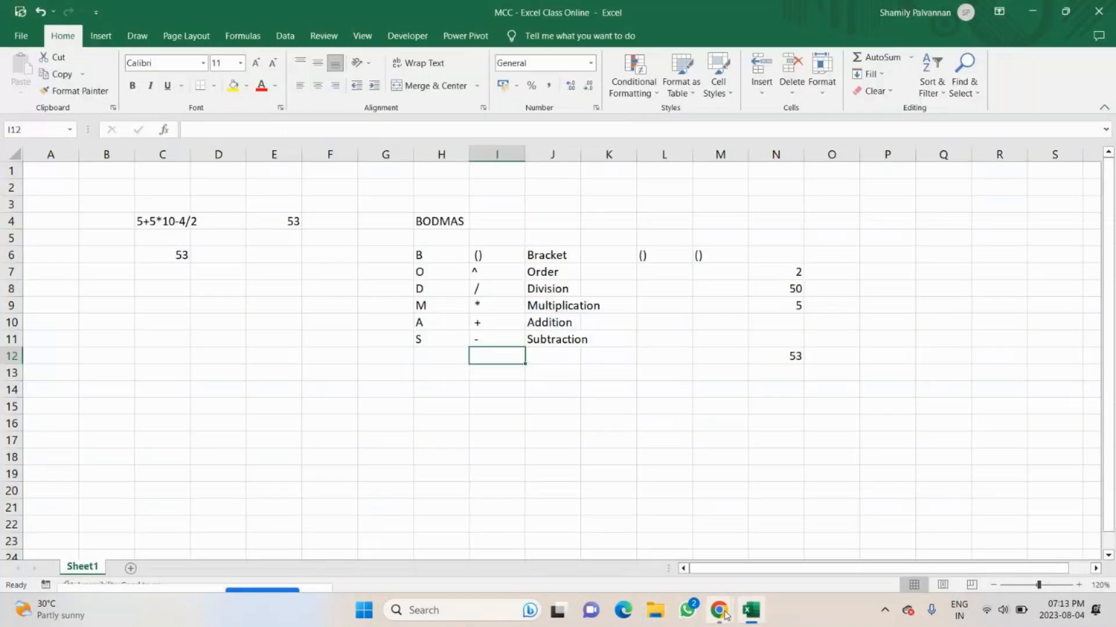
# Fill the BODMAS table in H6:J11 with yellow and apply borders to all its cells.
pyautogui.moveTo(725, 615)
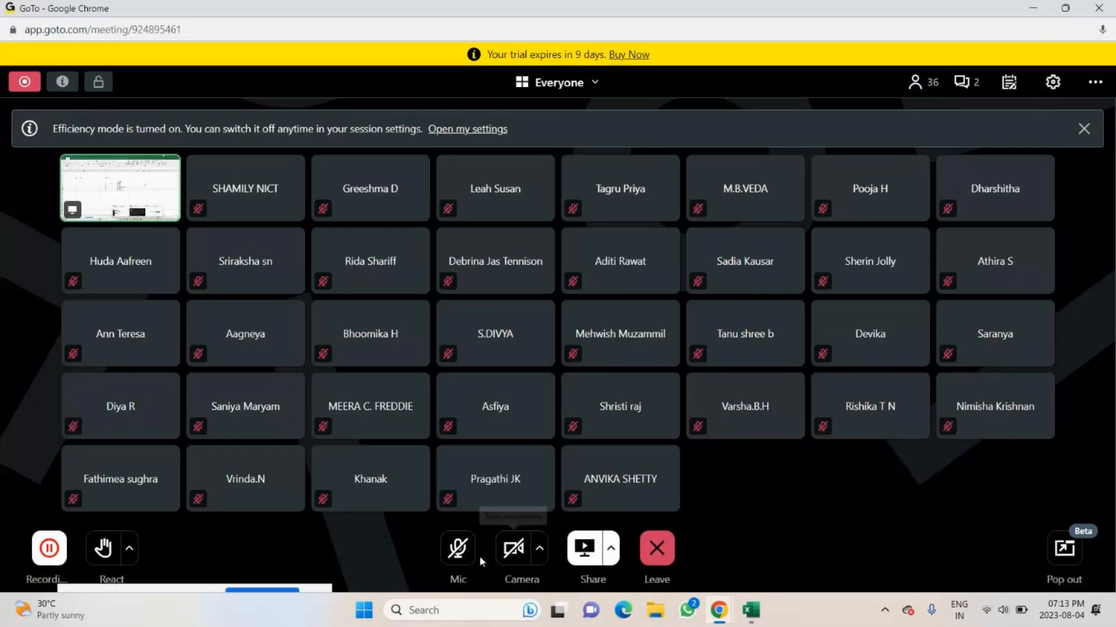
pyautogui.click(705, 518)
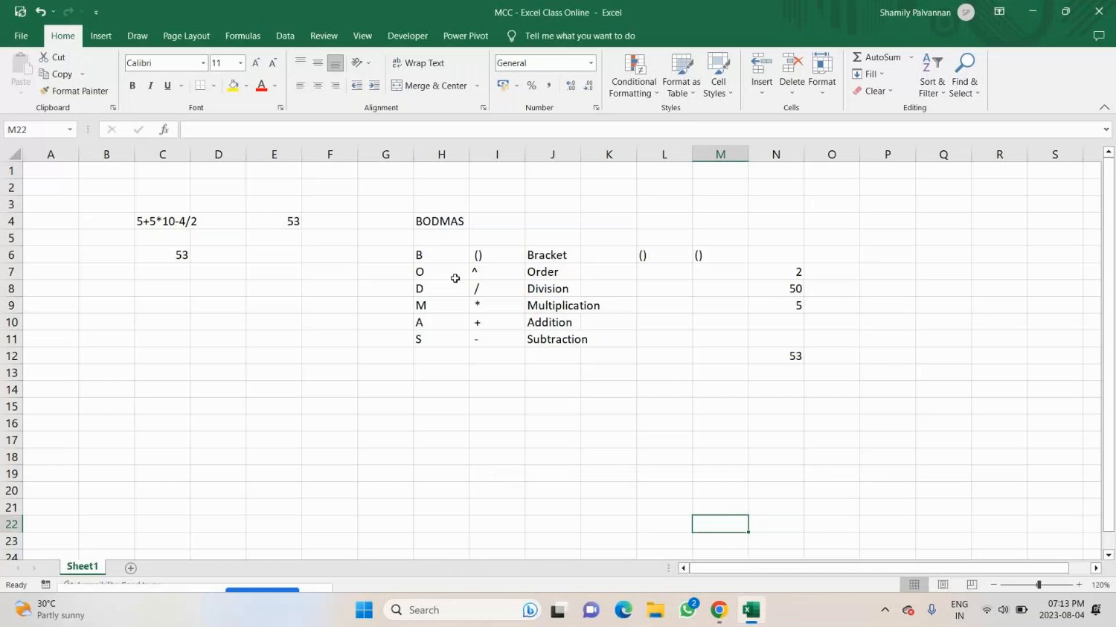
pyautogui.moveTo(442, 256)
pyautogui.mouseDown()
pyautogui.moveTo(552, 273)
pyautogui.moveTo(558, 340)
pyautogui.mouseUp()
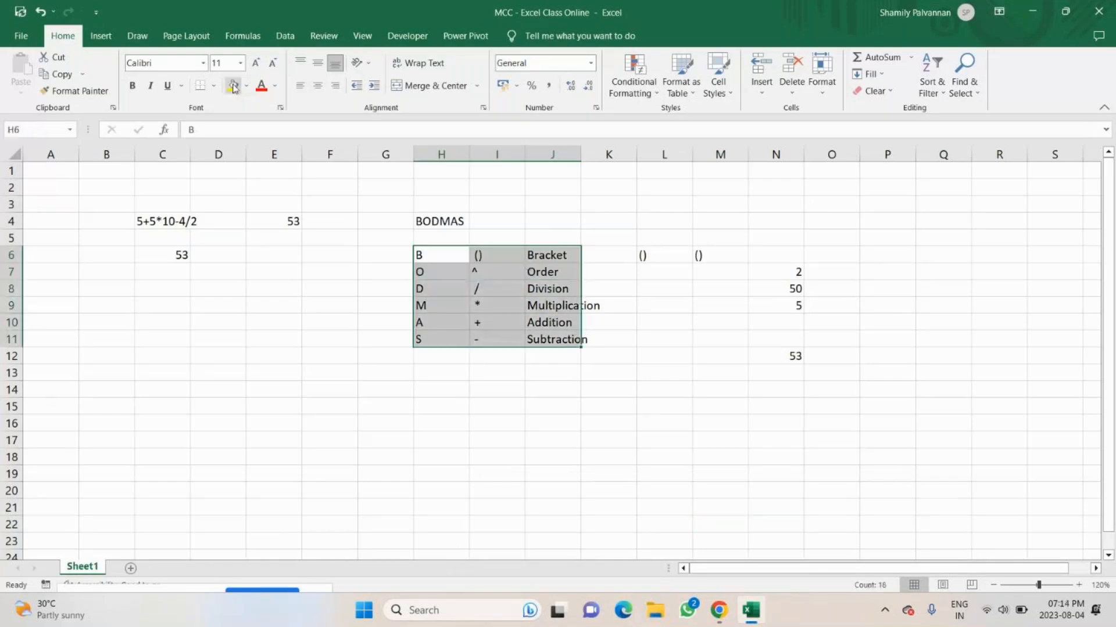
pyautogui.click(233, 86)
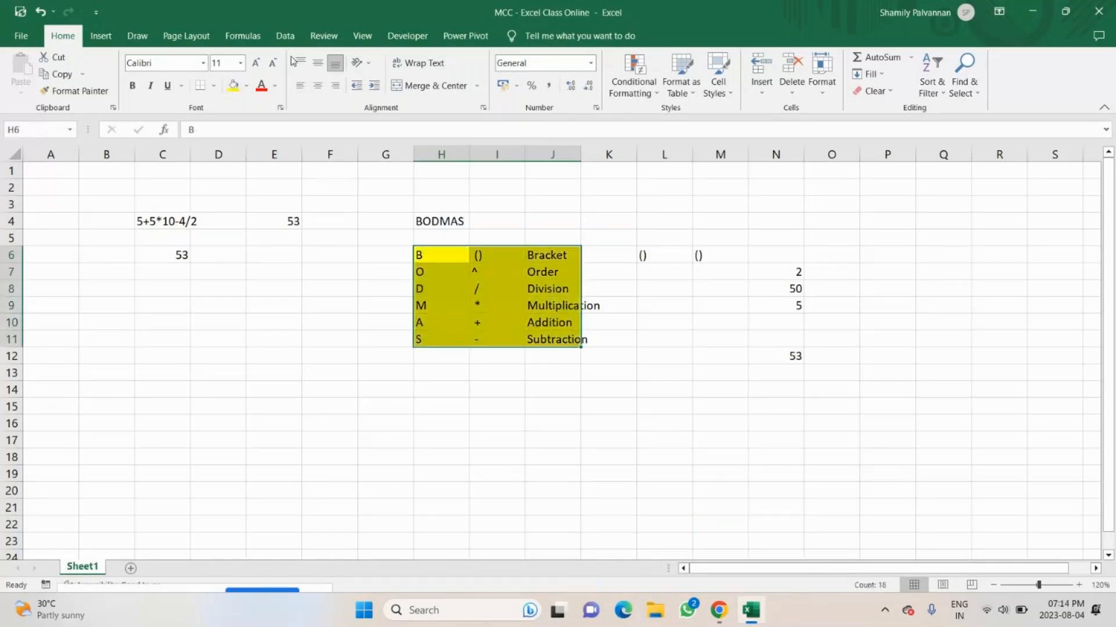
pyautogui.click(200, 85)
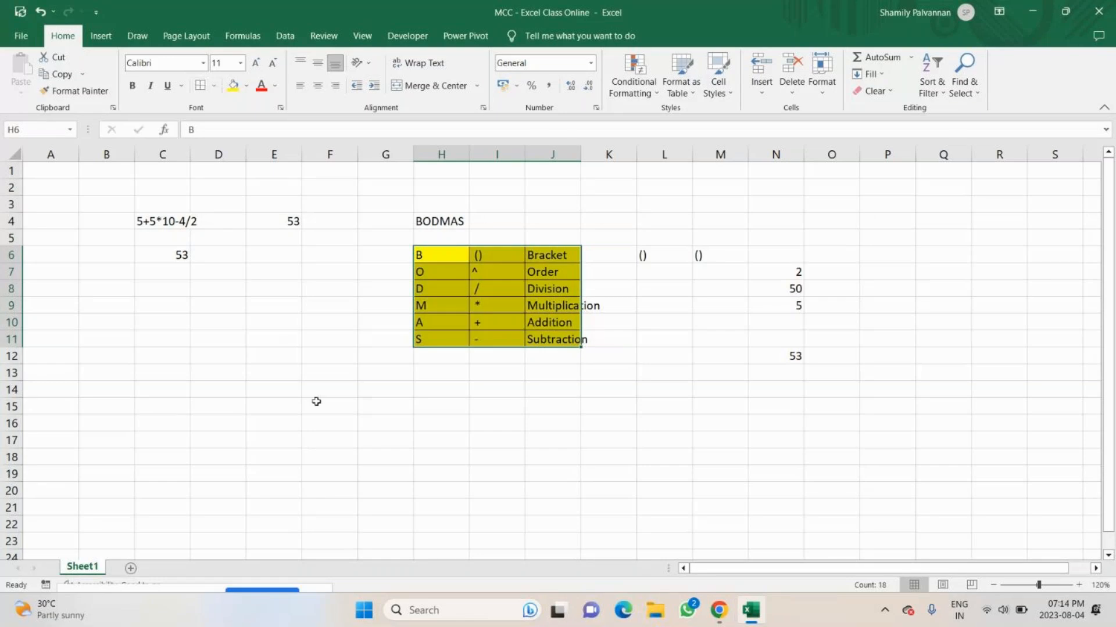
# Enter the heading Addition in B15, below the BODMAS example.
pyautogui.scroll(-1, 316, 402)
pyautogui.click(316, 401)
pyautogui.scroll(-3, 316, 402)
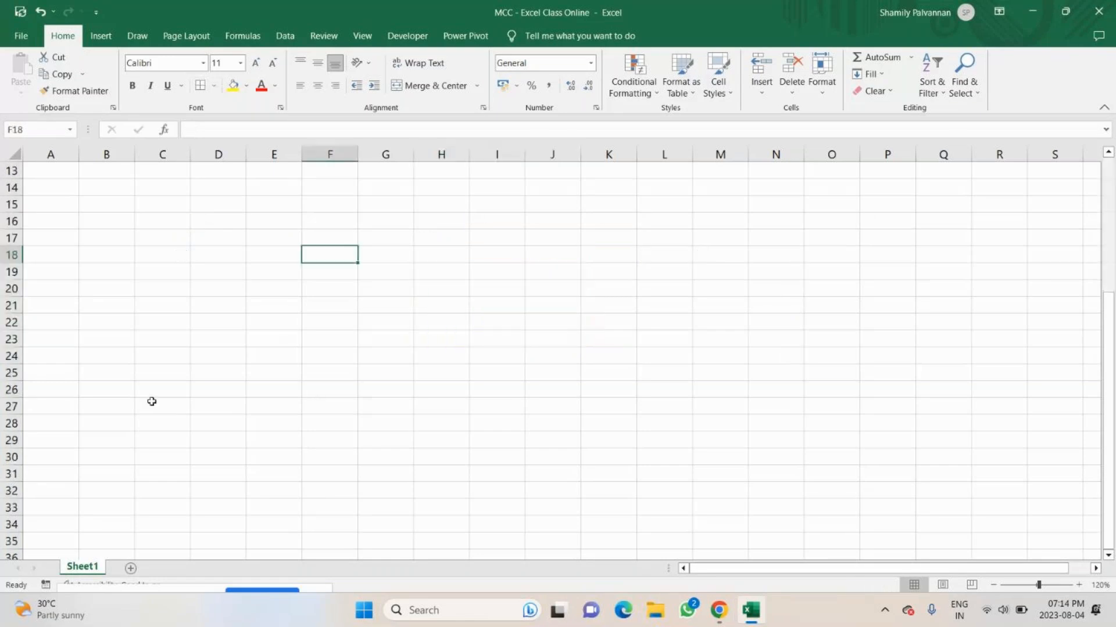
pyautogui.click(107, 205)
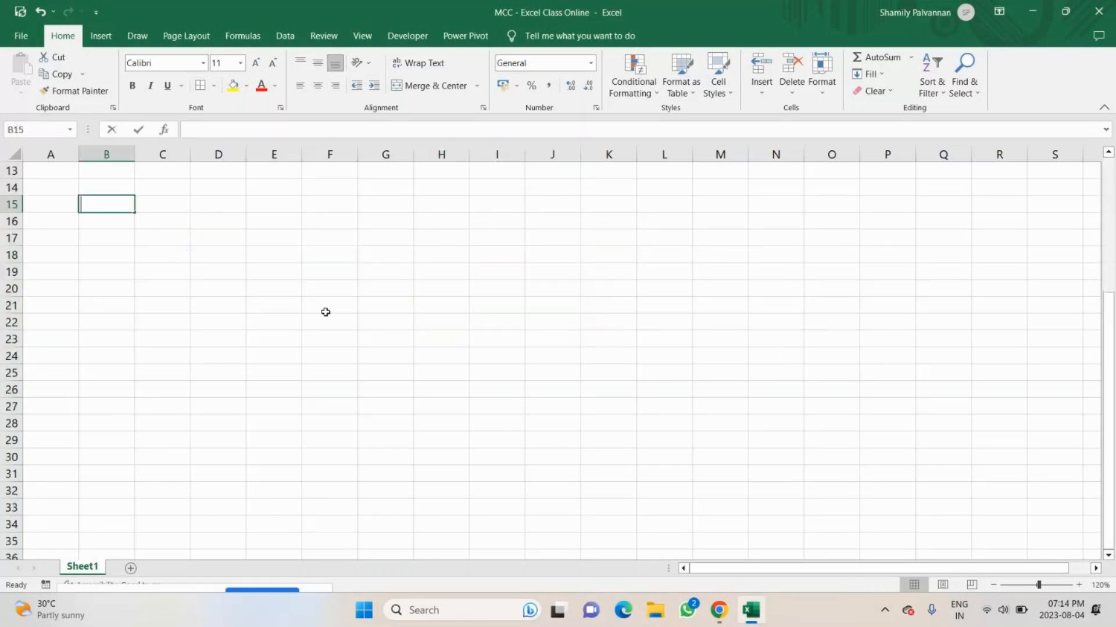
pyautogui.write('Addt')
pyautogui.press('BackSpace')
pyautogui.write('it')
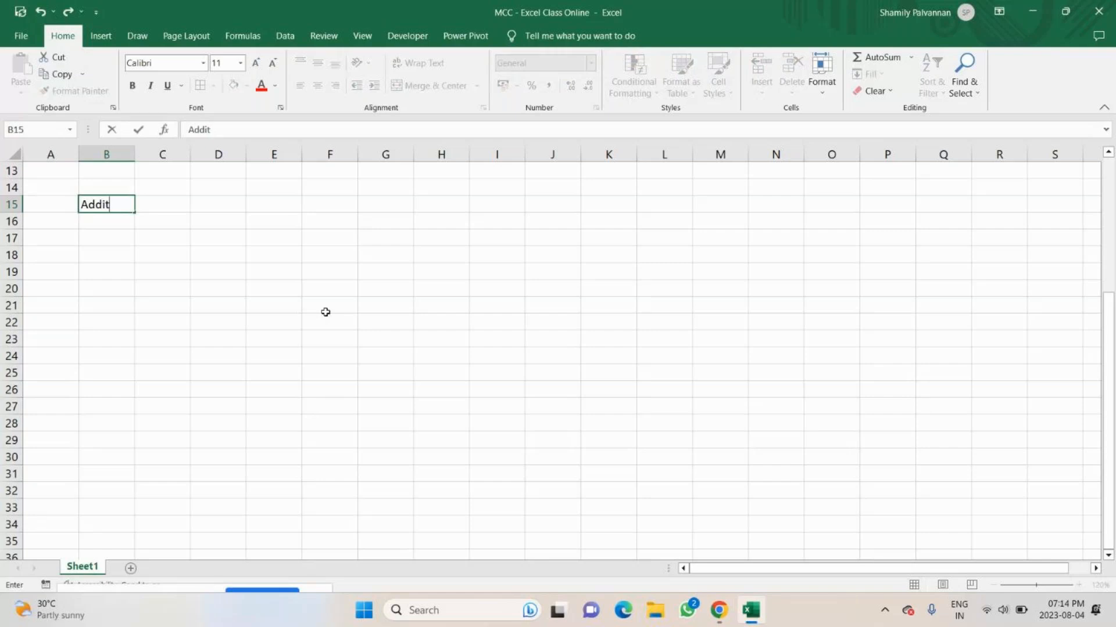
pyautogui.write('ion')
pyautogui.press('Return')
pyautogui.press('Return')
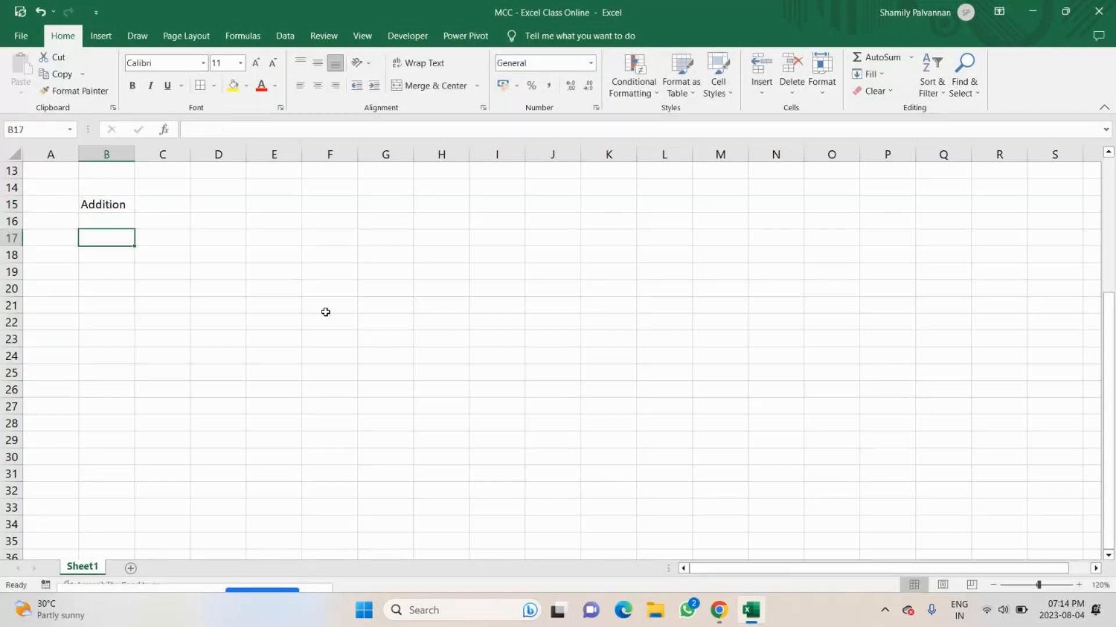
# Enter the subheading "different Method of Addition" in B17.
pyautogui.write('di')
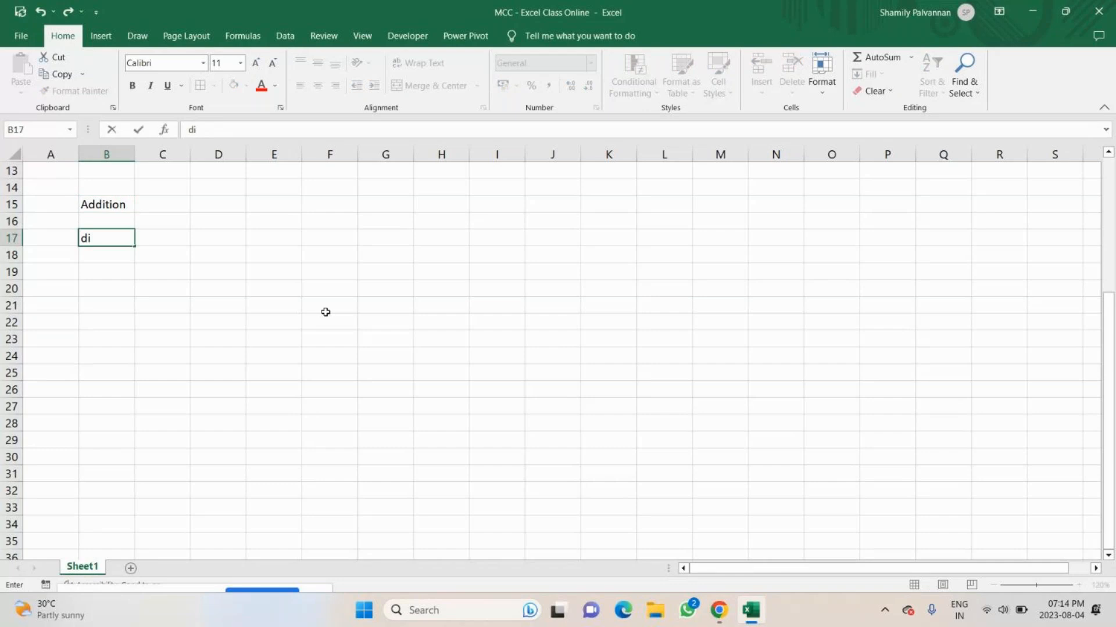
pyautogui.write('fferent Met')
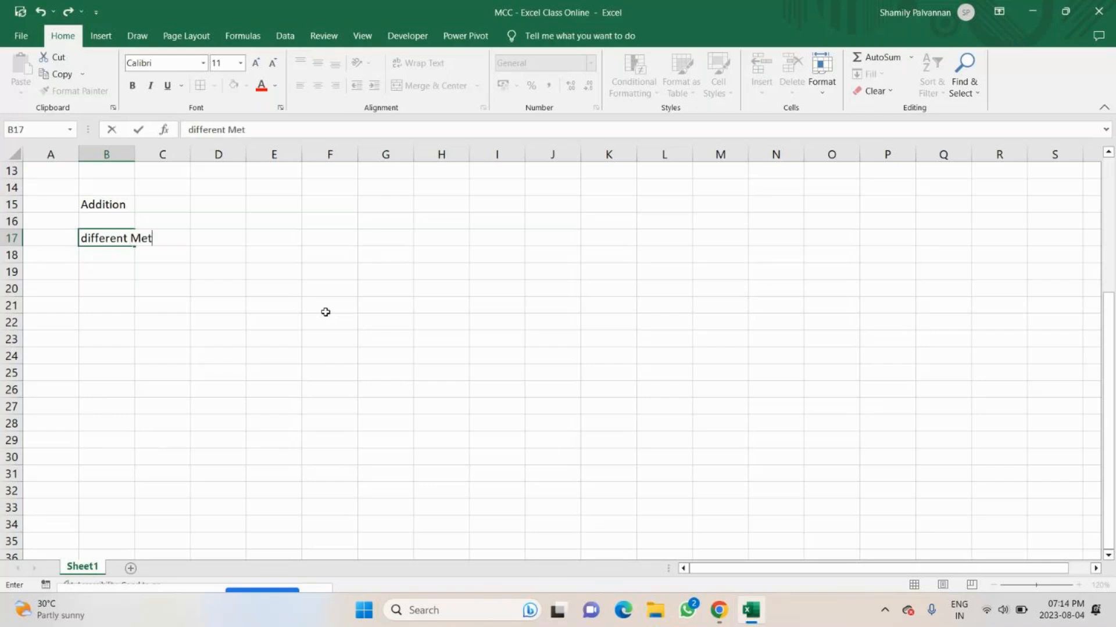
pyautogui.write('hod of Ad')
pyautogui.write('dtion')
pyautogui.press('BackSpace')
pyautogui.press('BackSpace')
pyautogui.press('BackSpace')
pyautogui.press('BackSpace')
pyautogui.press('BackSpace')
pyautogui.write('o')
pyautogui.press('BackSpace')
pyautogui.write('ition')
pyautogui.press('Return')
pyautogui.press('Return')
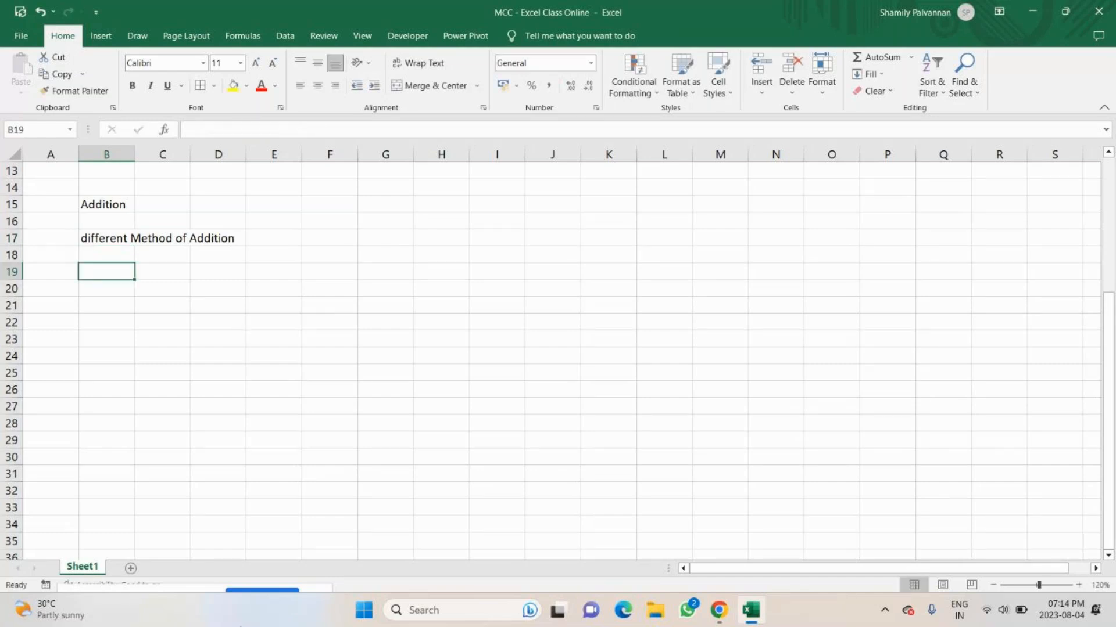
# Consult the GoTo meeting's participant list in Chrome and enter two participants' first names in B19 and B20 of the Excel workbook.
pyautogui.scroll(-2, 167, 551)
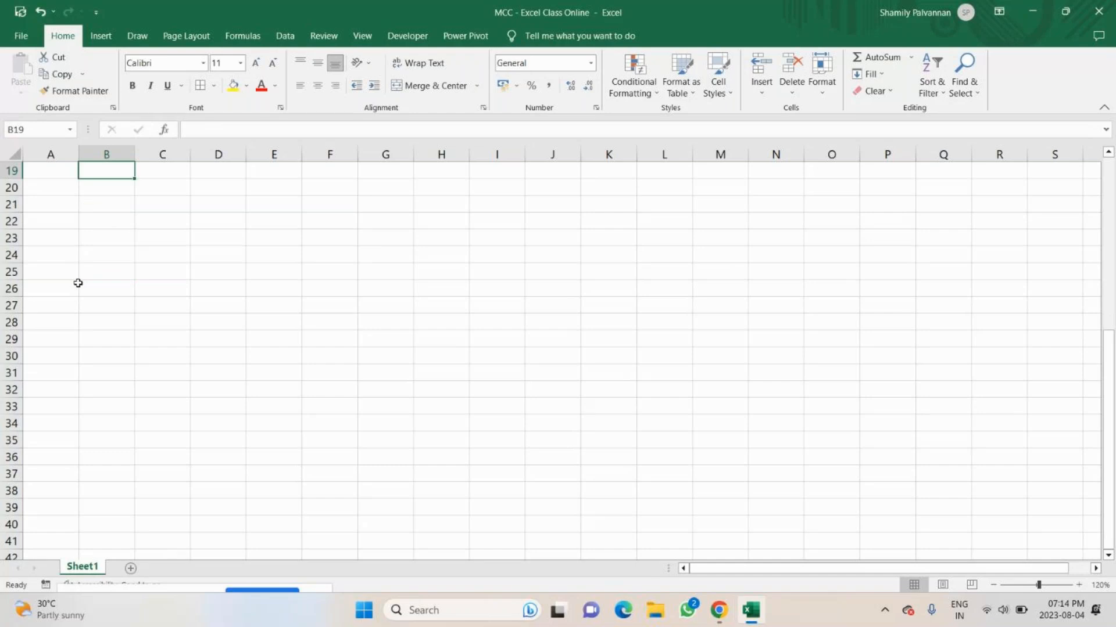
pyautogui.hotkey('alt', 'Tab')
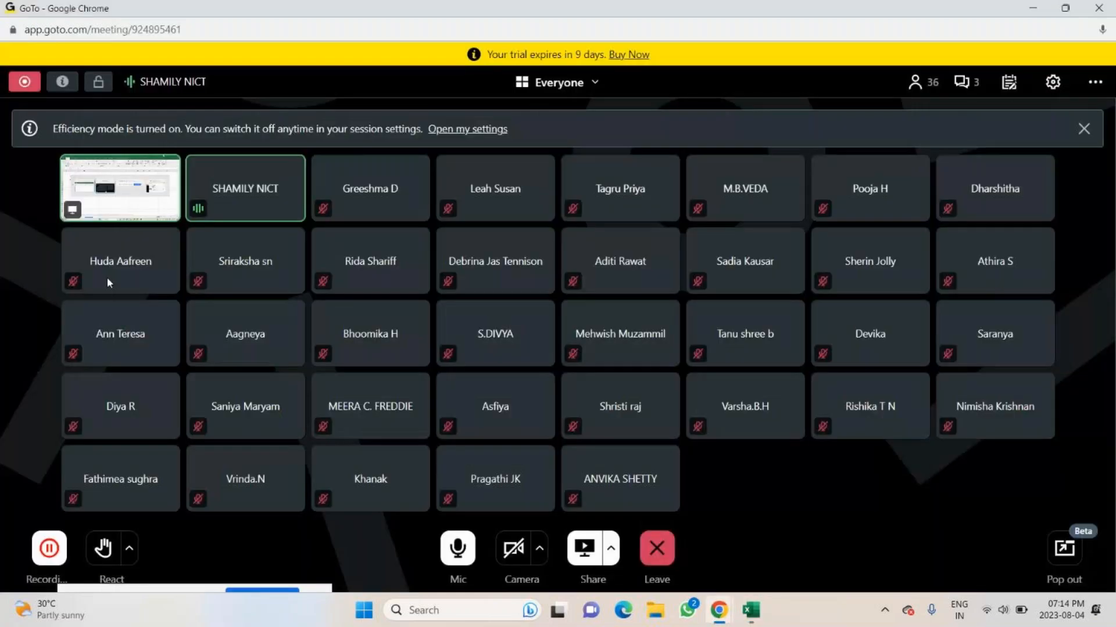
pyautogui.hotkey('alt', 'Tab')
pyautogui.write('Ri')
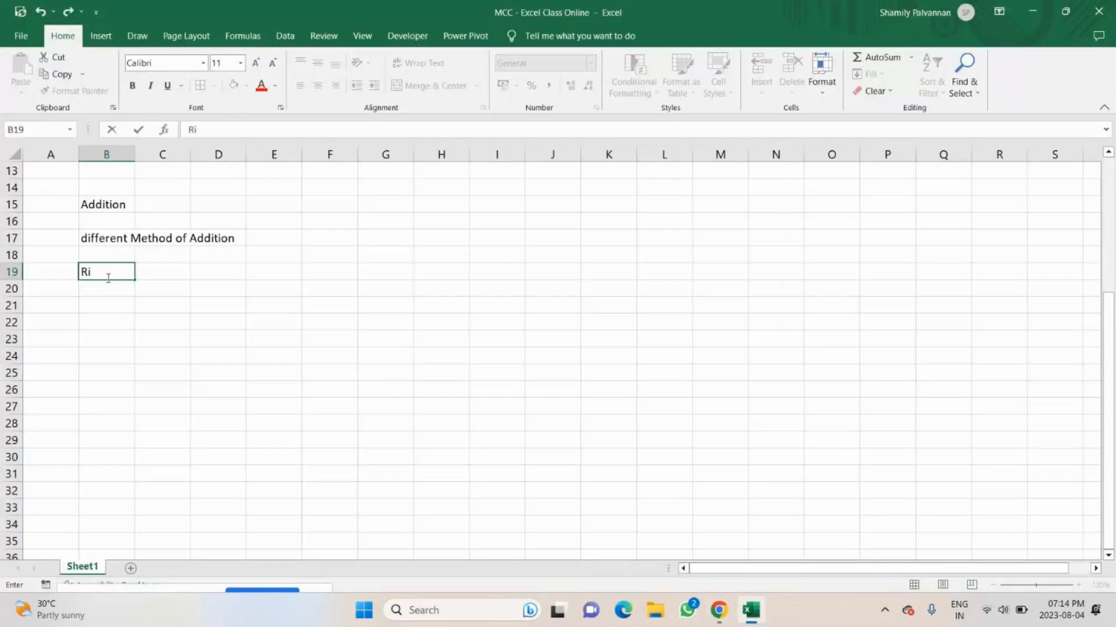
pyautogui.hotkey('alt', 'Tab')
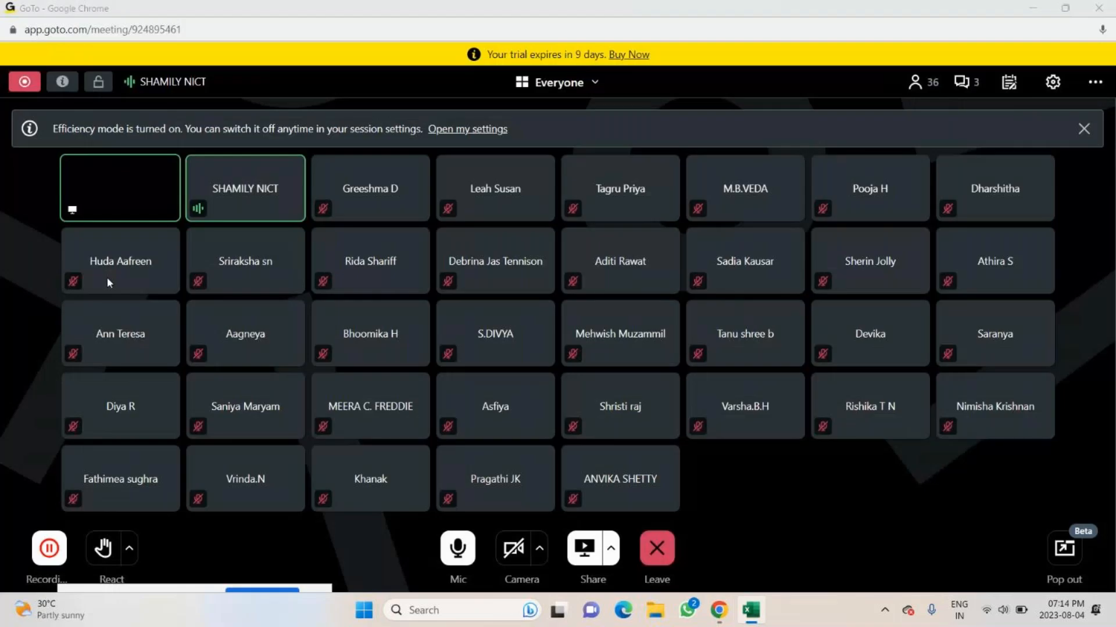
pyautogui.hotkey('alt', 'Tab')
pyautogui.write('da')
pyautogui.press('Return')
pyautogui.write('Afr')
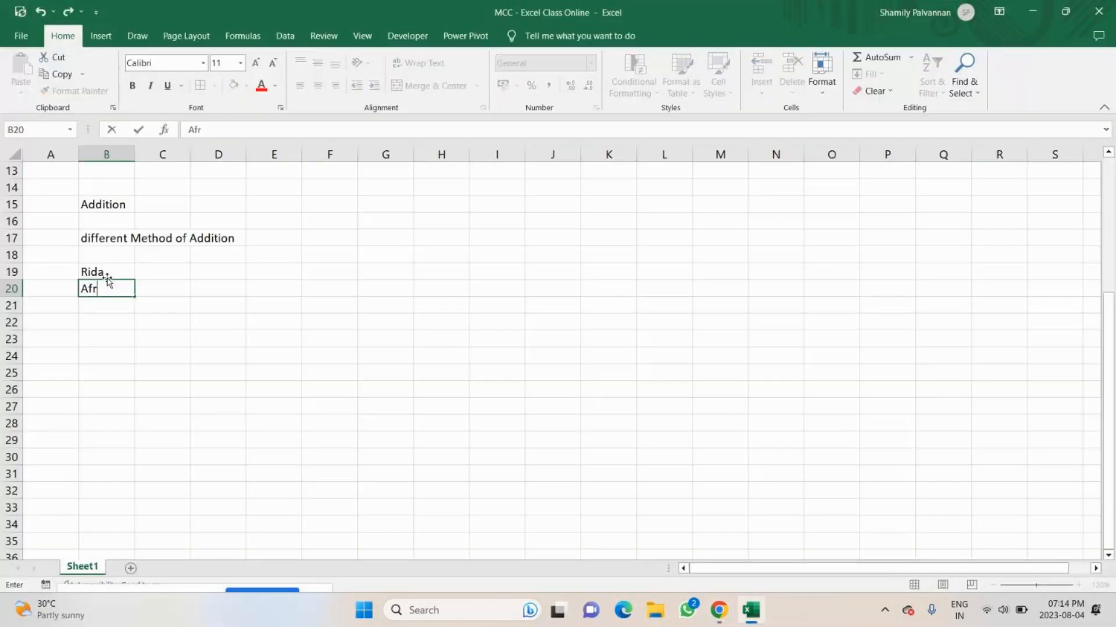
pyautogui.write('een')
pyautogui.press('Return')
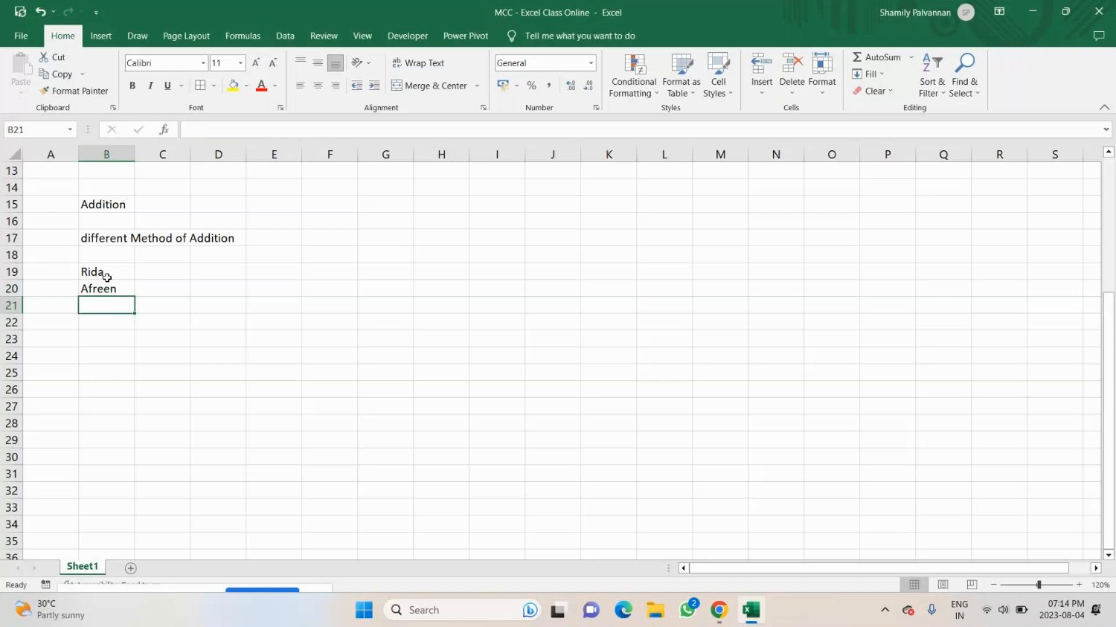
# Check the participant's name in the GoTo meeting and correct its spelling in B20 by adding the missing second "a".
pyautogui.hotkey('alt', 'Tab')
pyautogui.hotkey('alt', 'Tab')
pyautogui.doubleClick(93, 288)
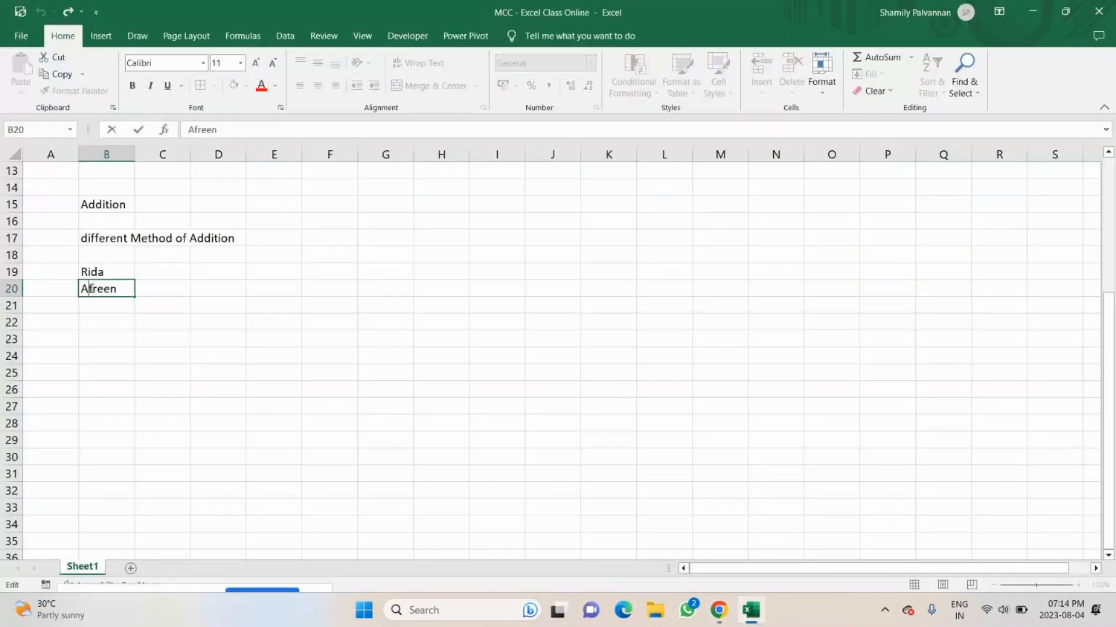
pyautogui.press('Return')
# Look up two more participants in the GoTo meeting and enter their first names in B21 and B22 of the workbook.
pyautogui.hotkey('alt', 'Tab')
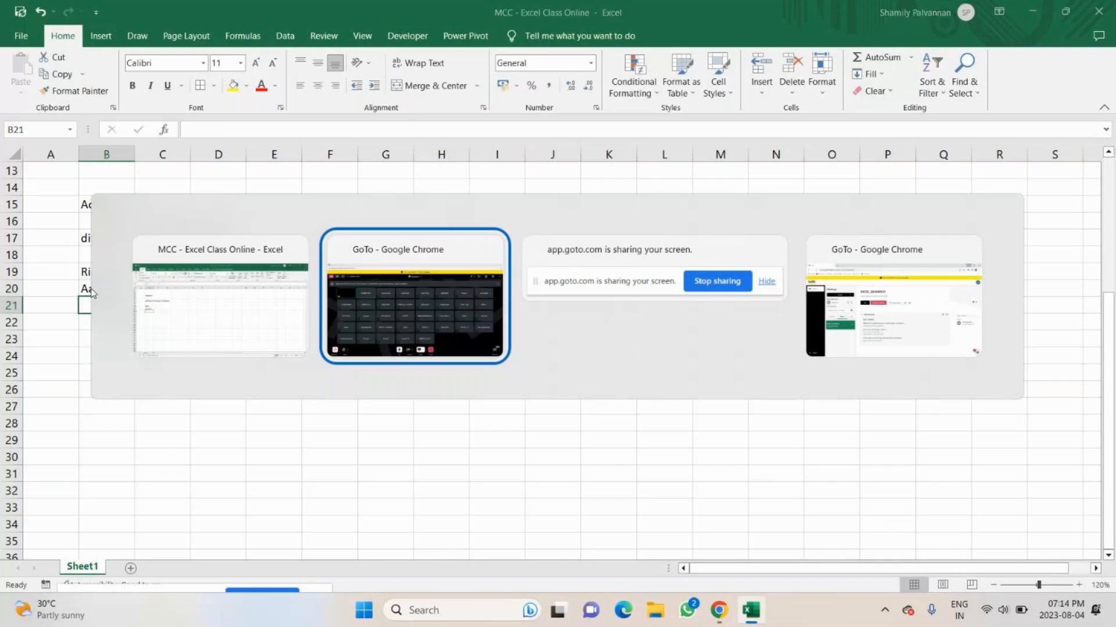
pyautogui.hotkey('alt', 'Tab')
pyautogui.write('Di')
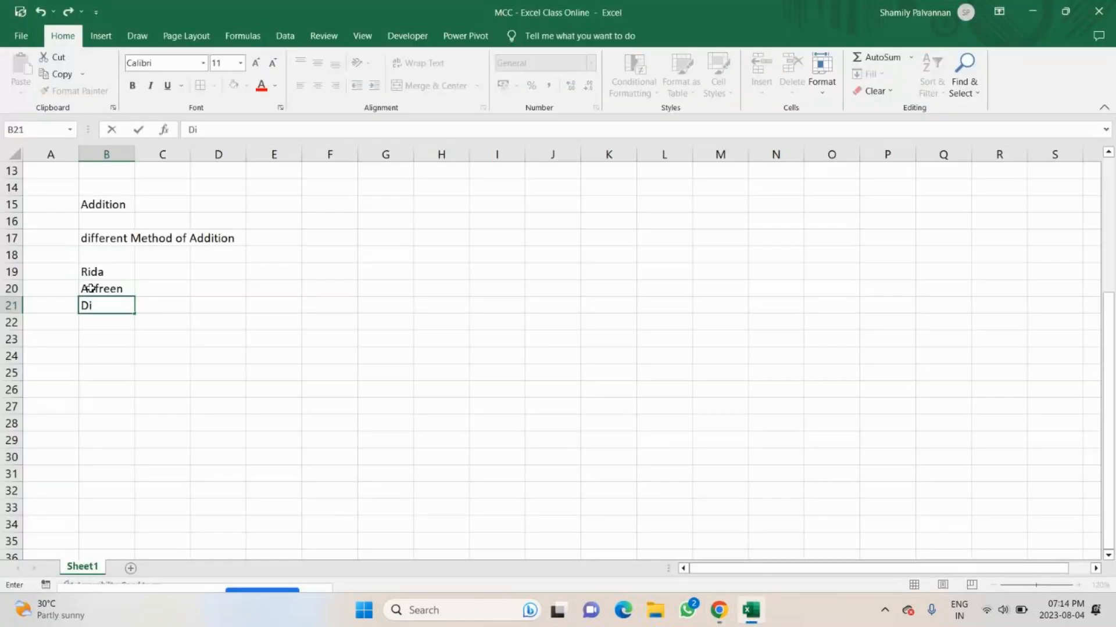
pyautogui.write('vya')
pyautogui.press('Return')
pyautogui.hotkey('alt', 'Tab')
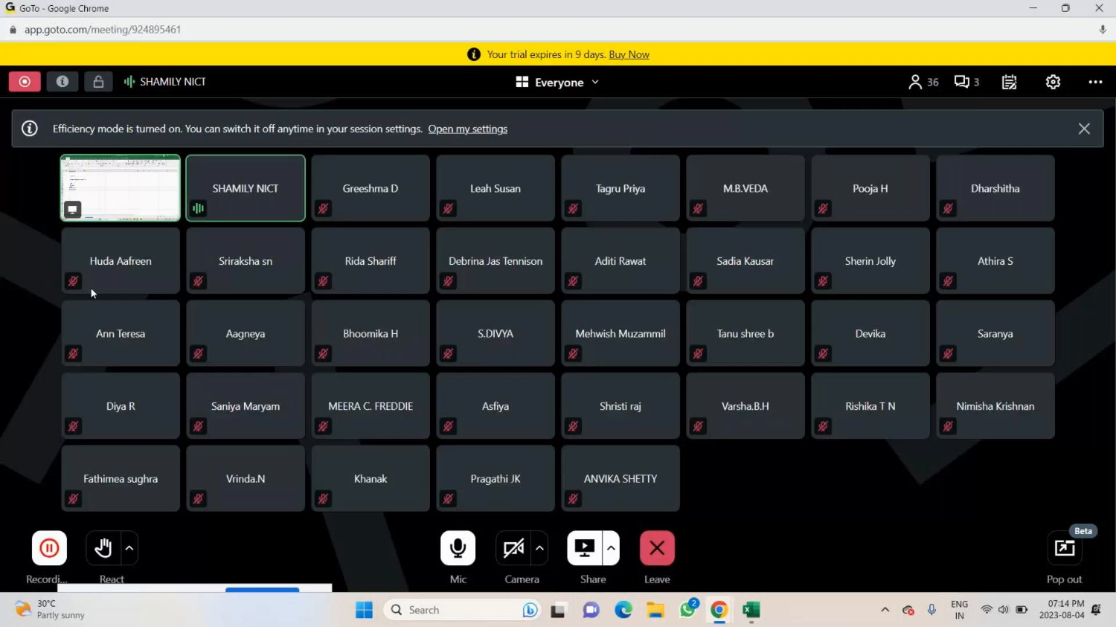
pyautogui.hotkey('alt', 'Tab')
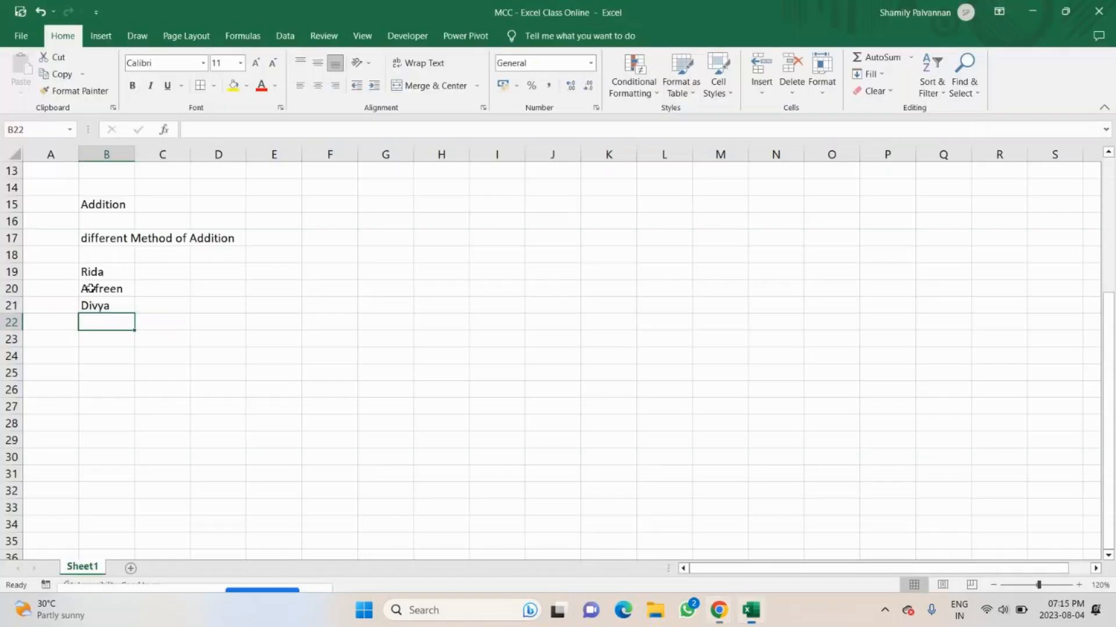
pyautogui.write('Bhoom')
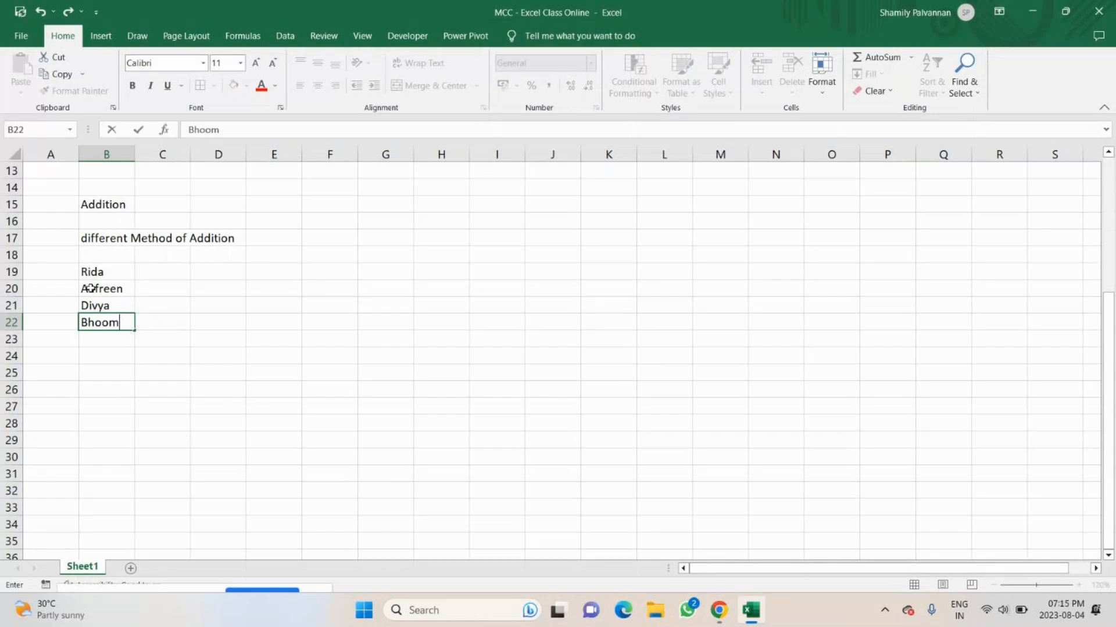
pyautogui.write('ika')
pyautogui.press('Return')
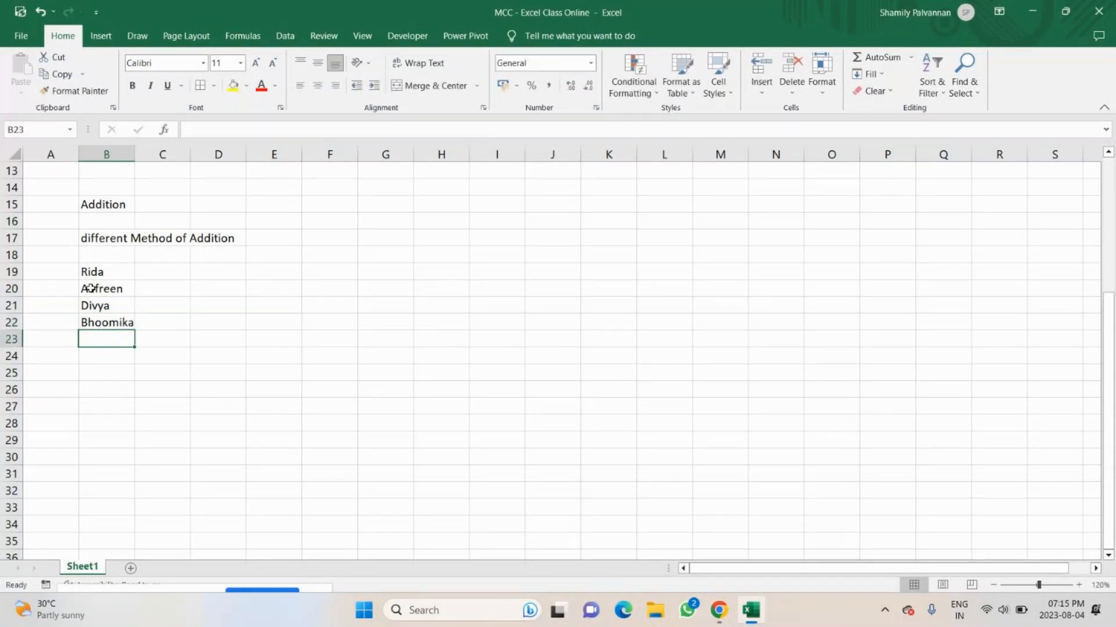
# Continue the name list with three more meeting participants' first names in B23, B24 and B25.
pyautogui.write('D')
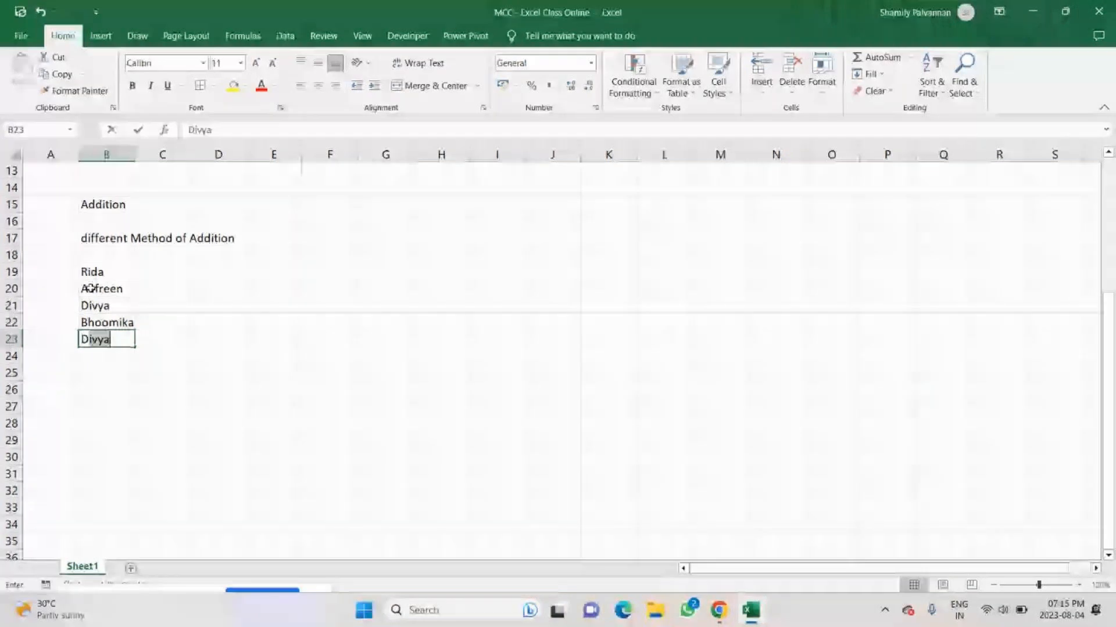
pyautogui.write('evika')
pyautogui.press('Return')
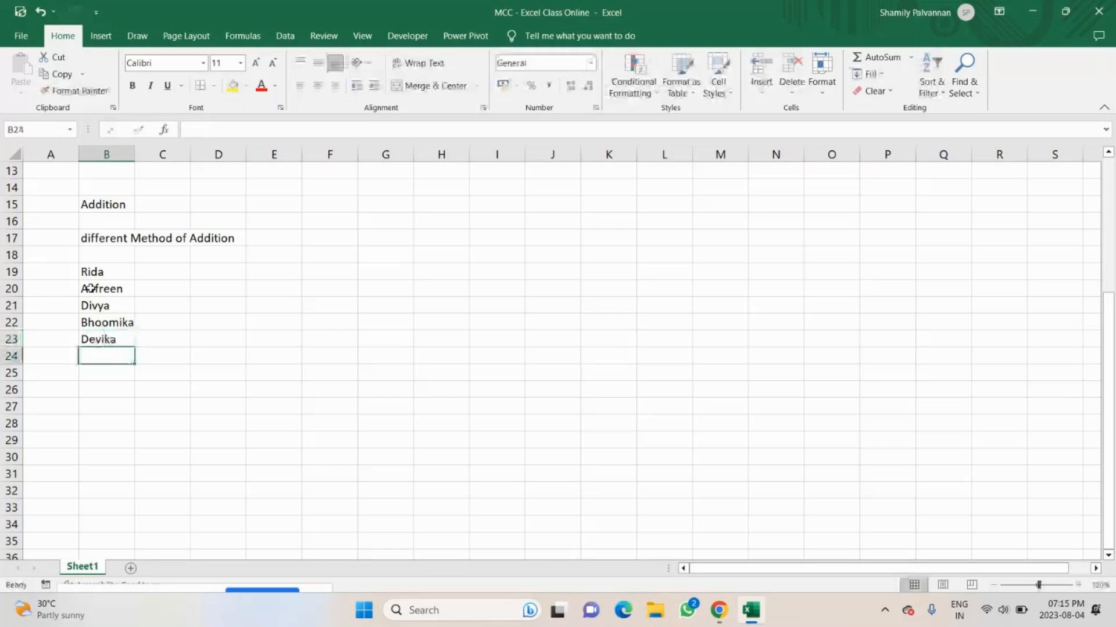
pyautogui.write('T')
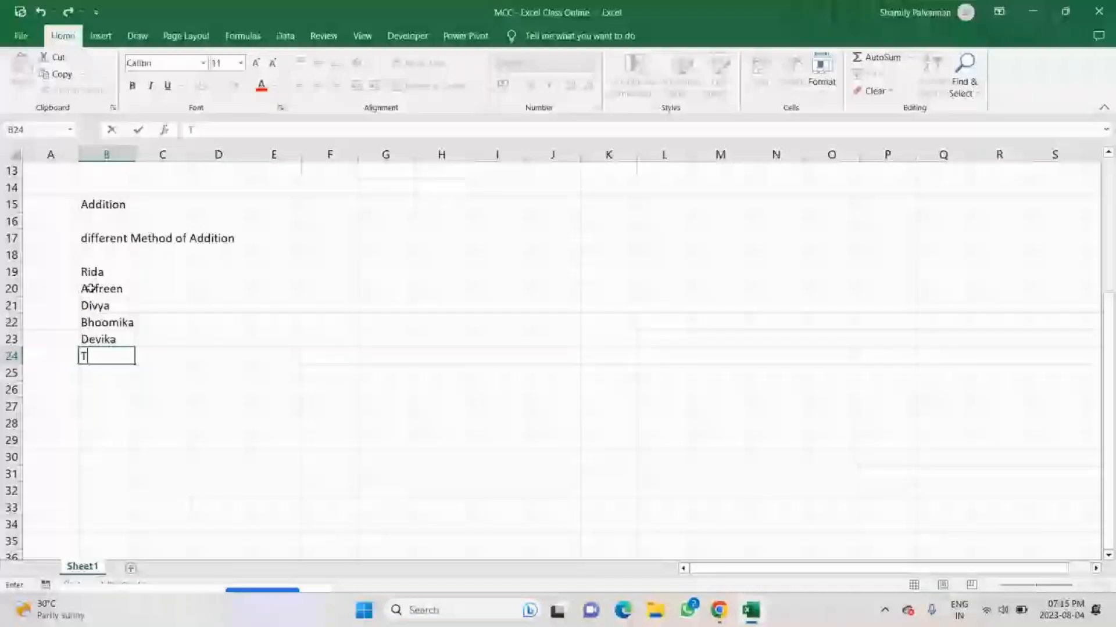
pyautogui.write('anu shre')
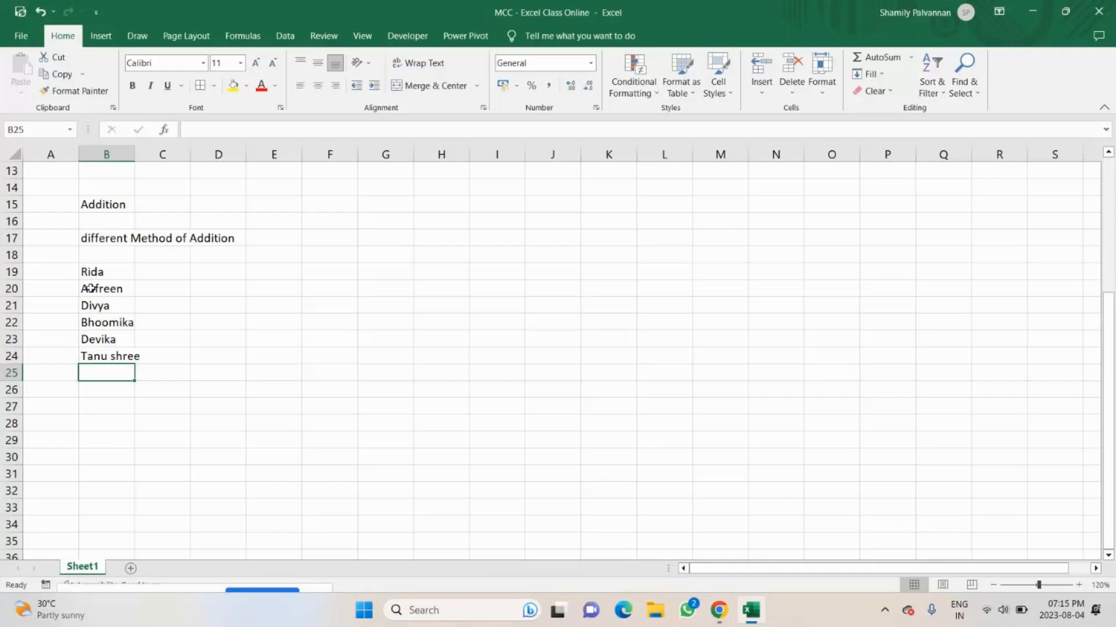
pyautogui.write('Dia')
pyautogui.press('BackSpace')
pyautogui.write('ya')
pyautogui.press('Return')
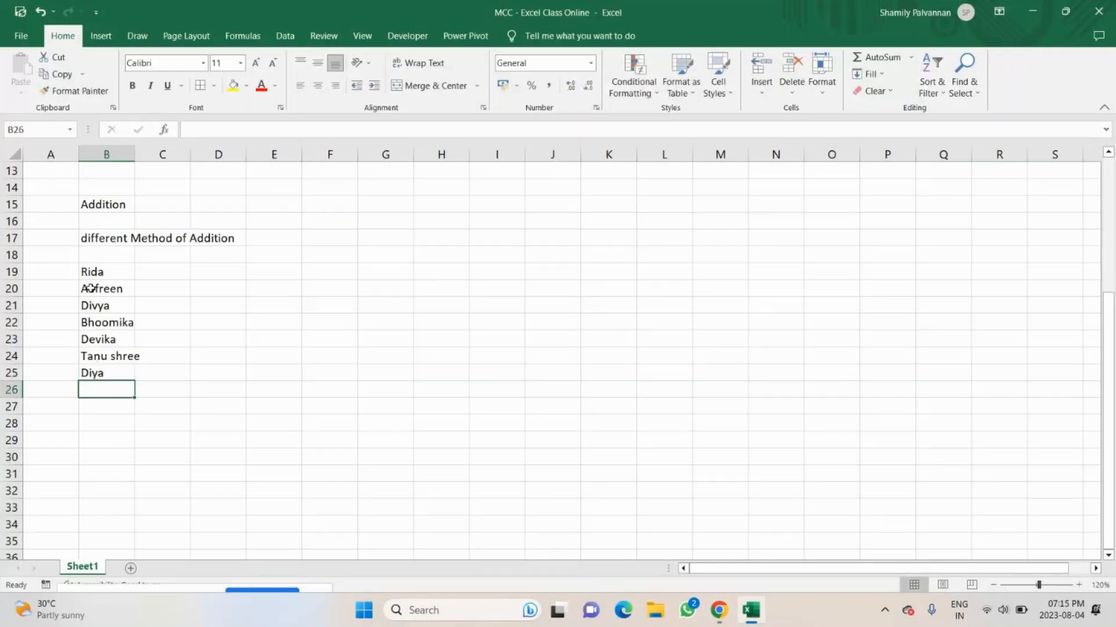
# Consult the GoTo participant list again and enter one more participant's first name in B26 of the workbook.
pyautogui.hotkey('alt', 'Tab')
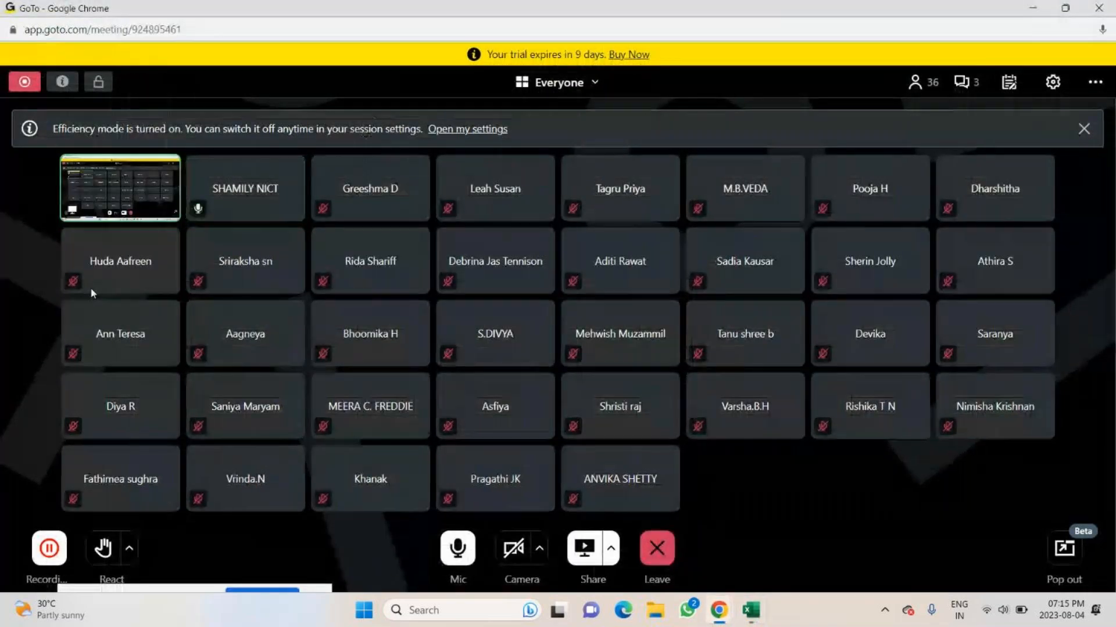
pyautogui.hotkey('alt', 'Tab')
pyautogui.write('Leah')
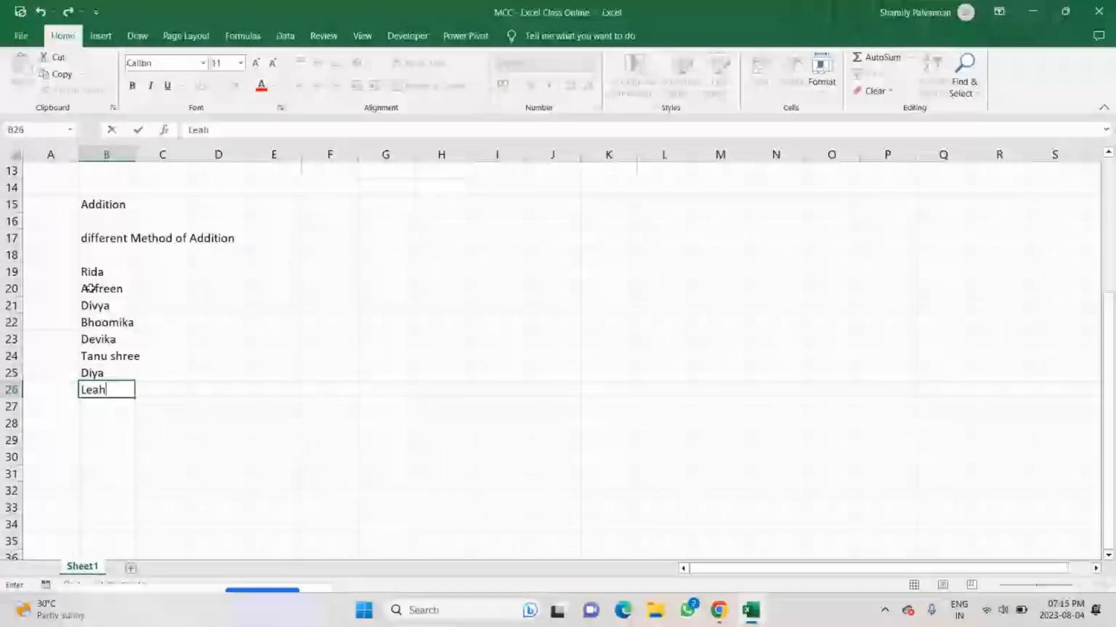
pyautogui.write("'")
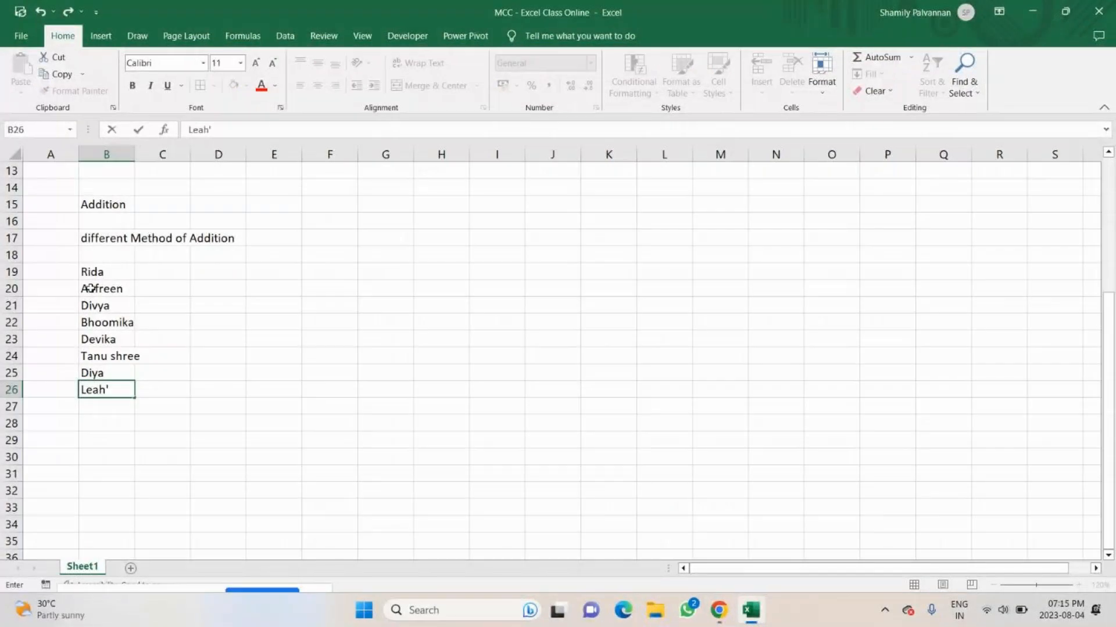
pyautogui.press('BackSpace')
pyautogui.press('Return')
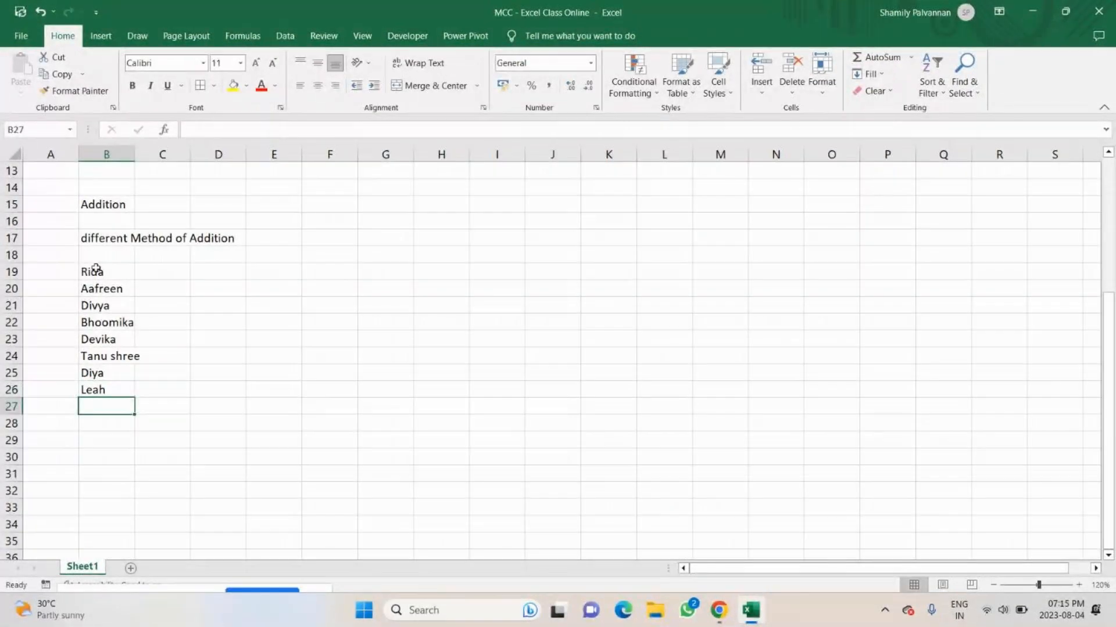
# Insert two blank rows at row 18, between the subheading and the name list.
pyautogui.click(11, 255)
pyautogui.hotkey('ctrl', '+')
pyautogui.hotkey('ctrl', '+')
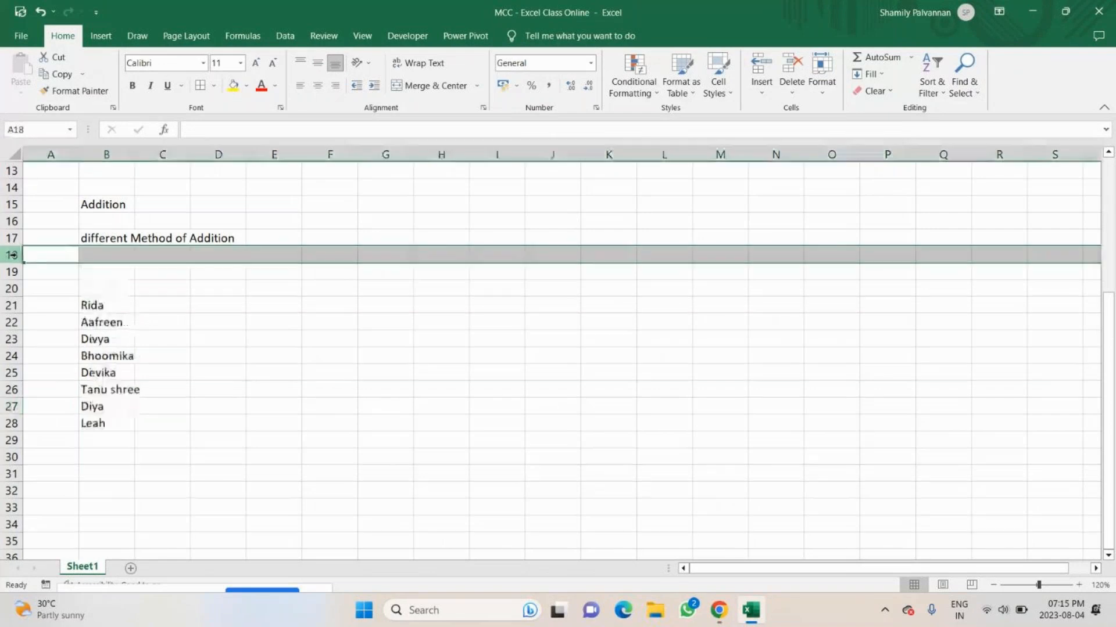
# Enter the headers Names, Sub1, Sub2 and Sub3 in B20:E20, directly above the name list.
pyautogui.click(99, 290)
pyautogui.write('Names')
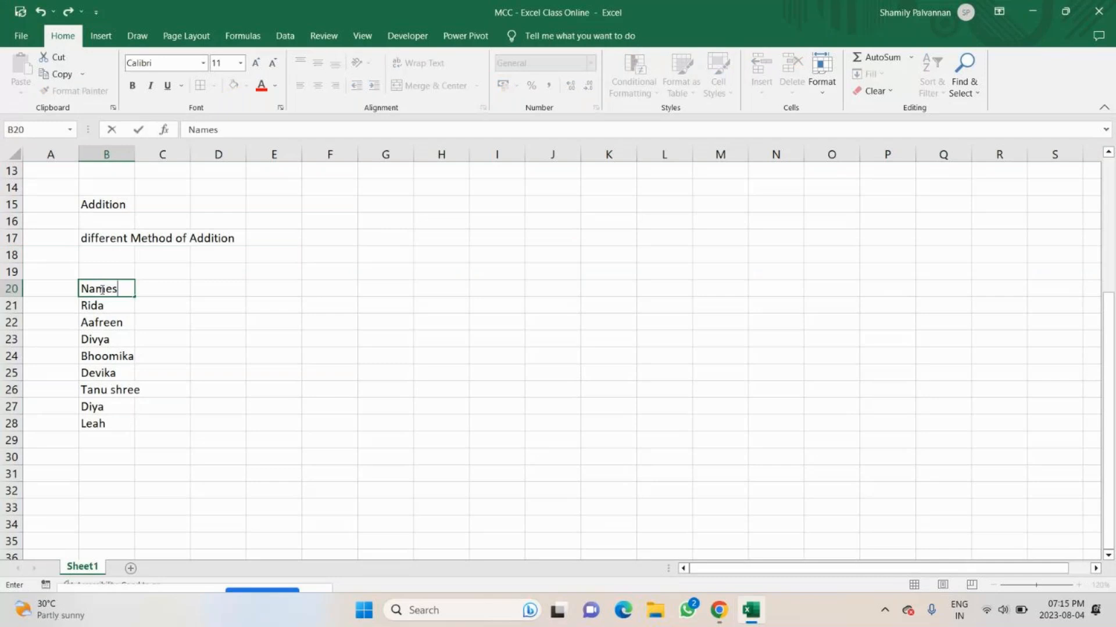
pyautogui.press('Tab')
pyautogui.write('Sub')
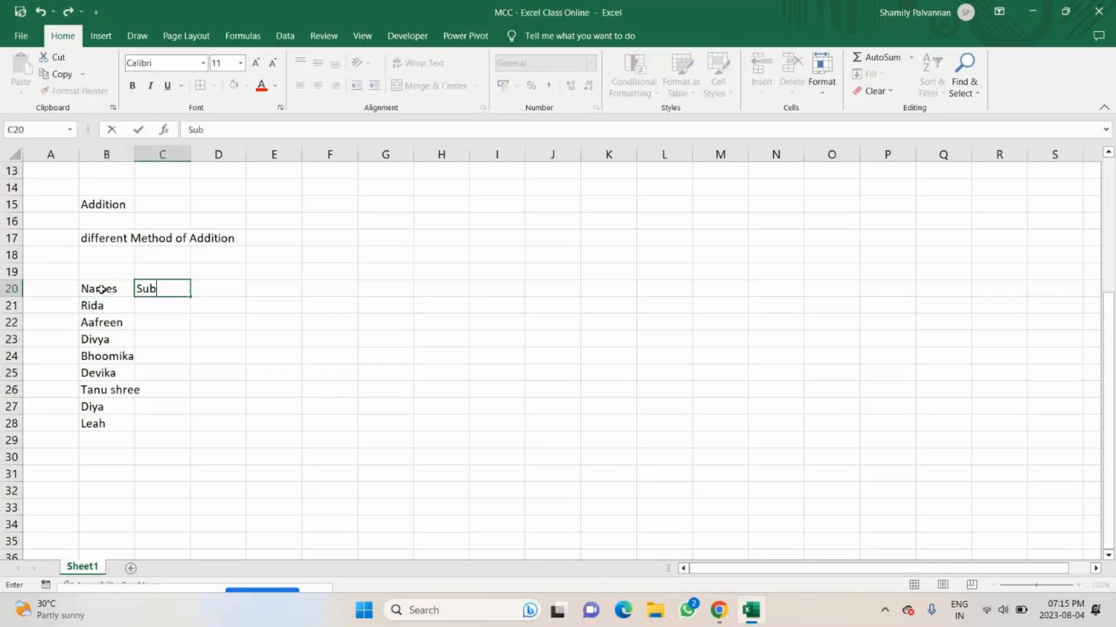
pyautogui.write('1')
pyautogui.press('Tab')
pyautogui.write('Sub')
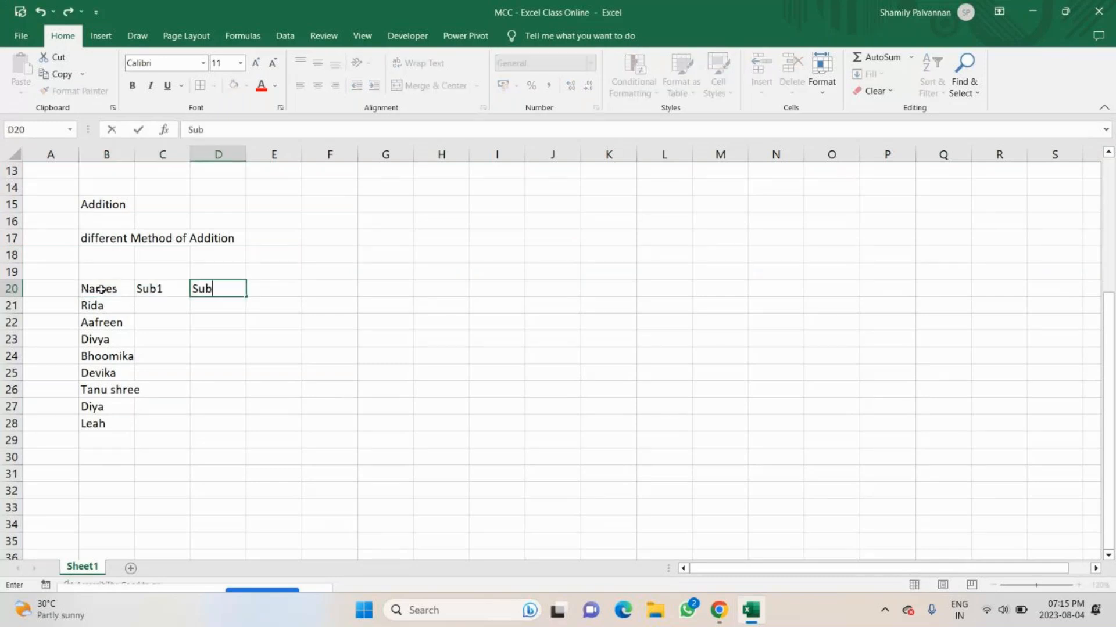
pyautogui.write('2')
pyautogui.press('Tab')
pyautogui.write('Sub3')
pyautogui.press('Tab')
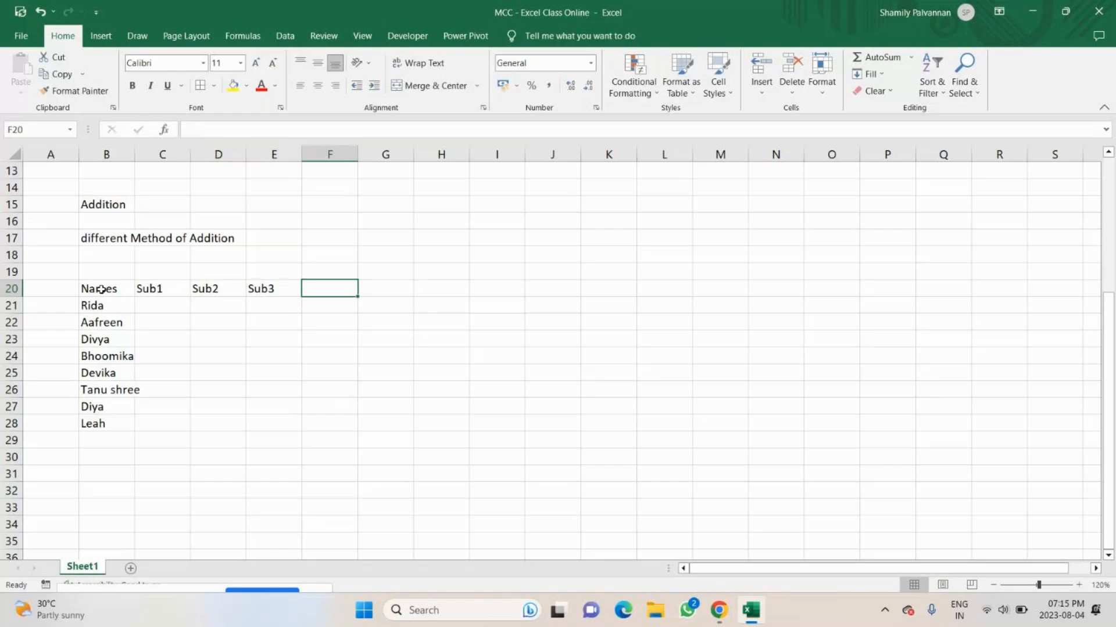
# Continue the header row with Sub4, Sub5 and Sub6 in F20:H20.
pyautogui.write('Sub')
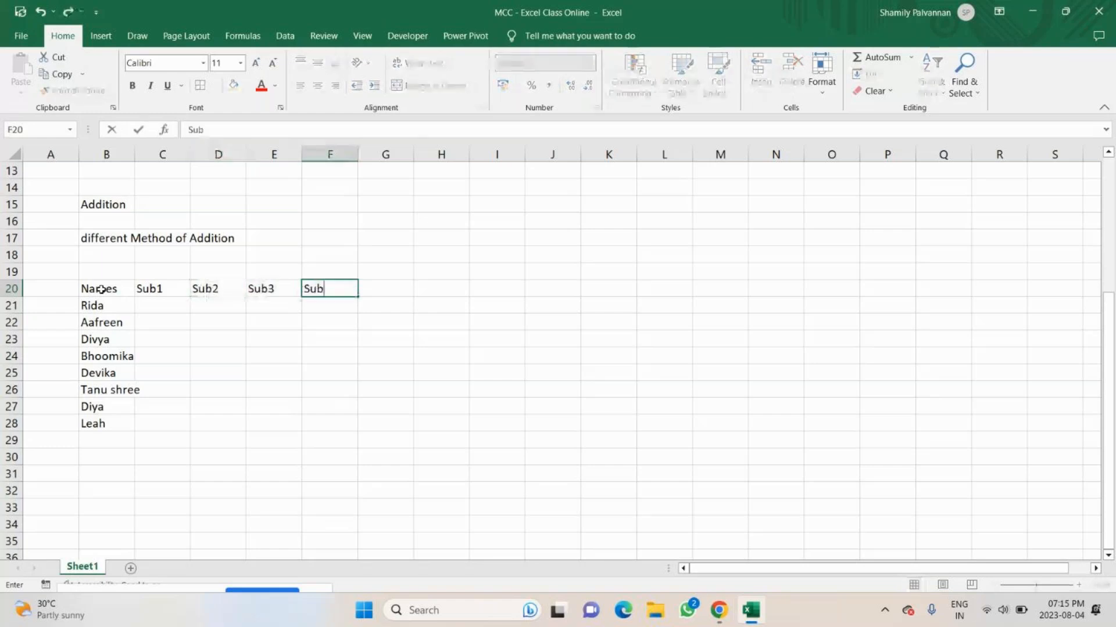
pyautogui.write('4')
pyautogui.press('Tab')
pyautogui.write('Sub')
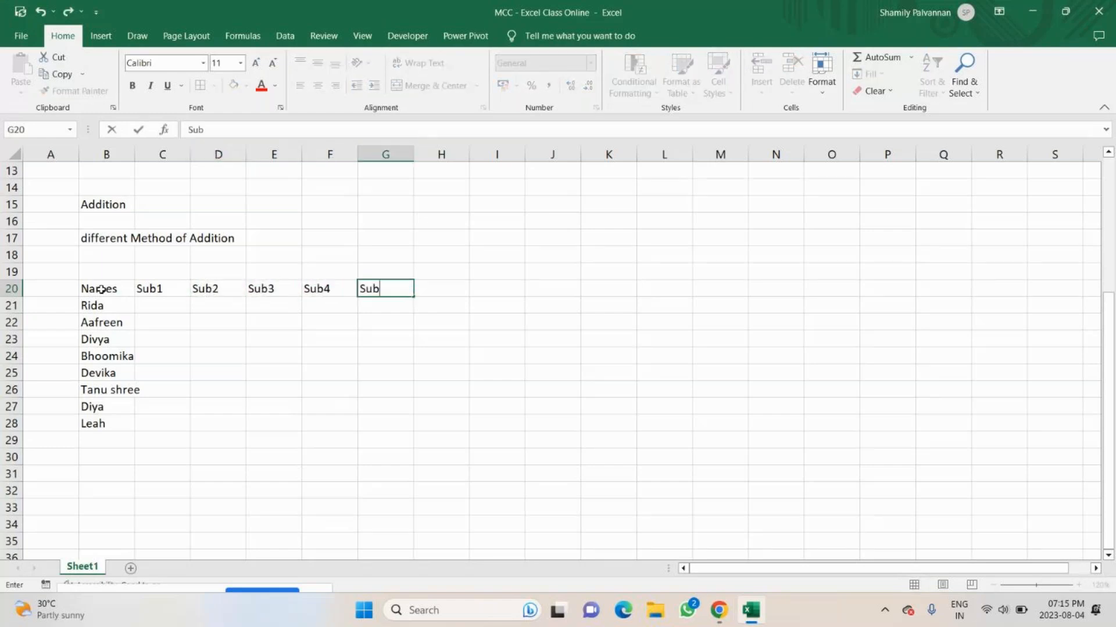
pyautogui.write('5')
pyautogui.press('Tab')
pyautogui.write('Sub')
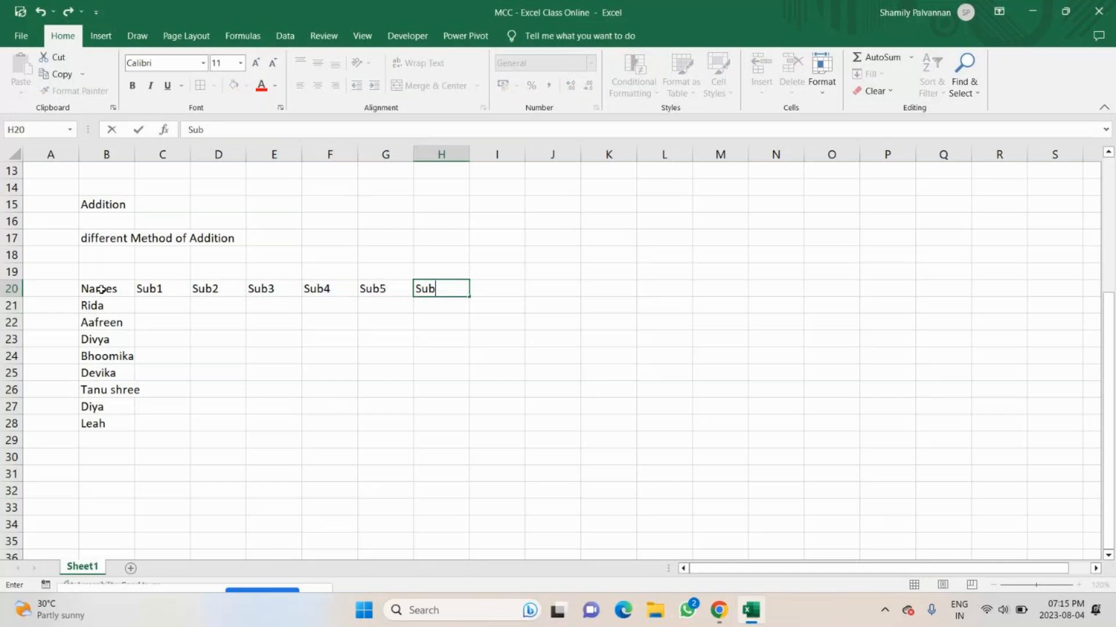
pyautogui.write('6')
pyautogui.press('Tab')
# Enter =RANDBETWEEN(30,95) in C21 and fill it across all six subjects and every name, through H28.
pyautogui.click(172, 301)
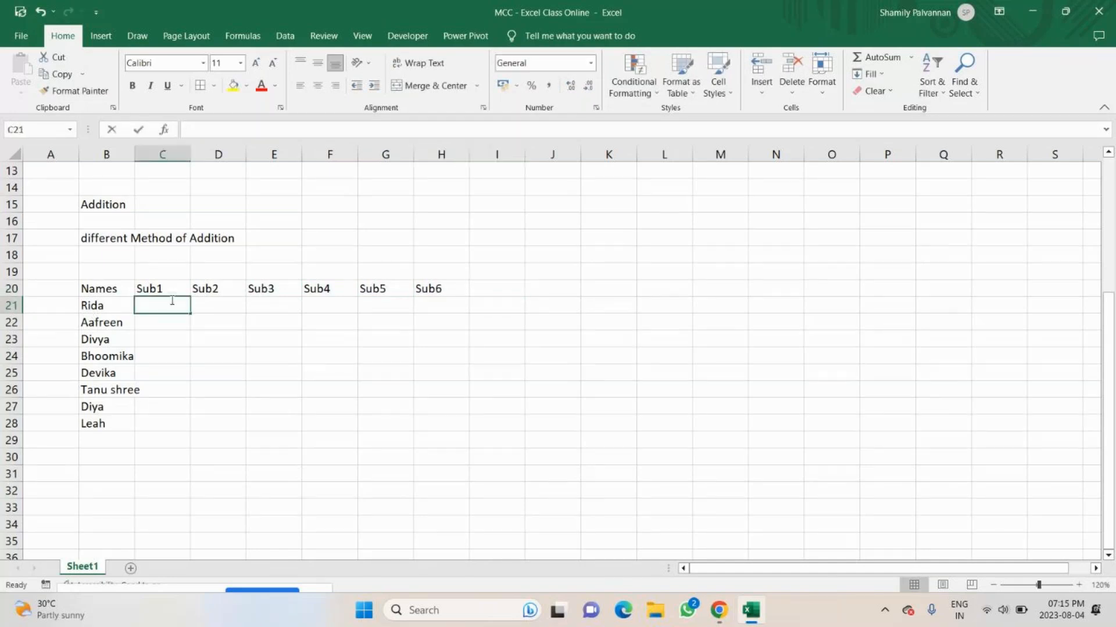
pyautogui.write('=rand')
pyautogui.press('Down')
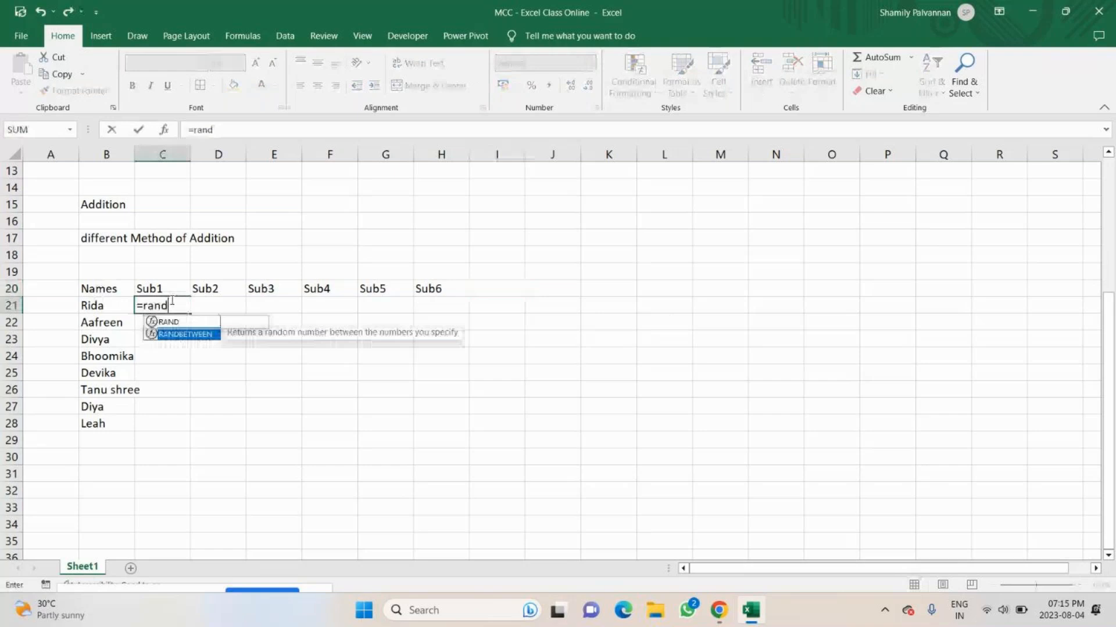
pyautogui.press('Tab')
pyautogui.write('30,')
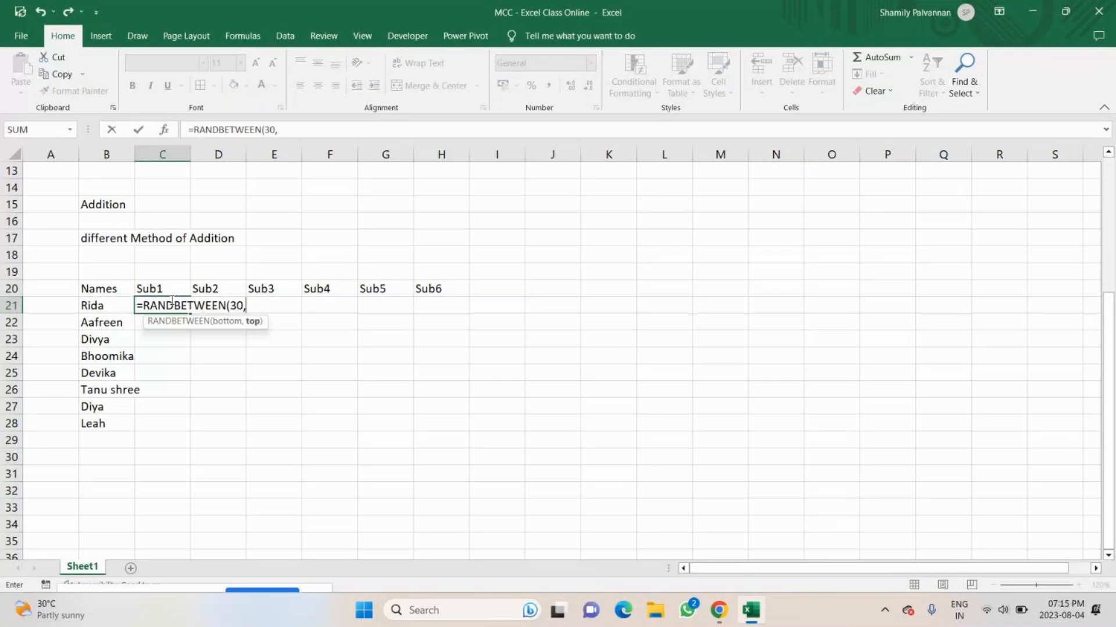
pyautogui.write('95)')
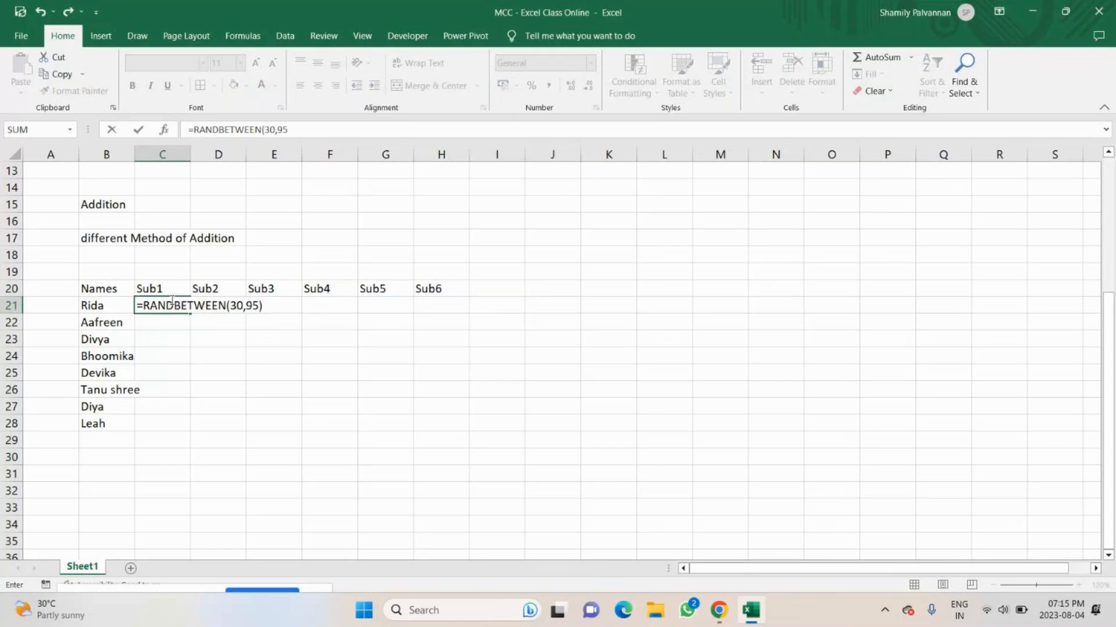
pyautogui.hotkey('ctrl', 'Return')
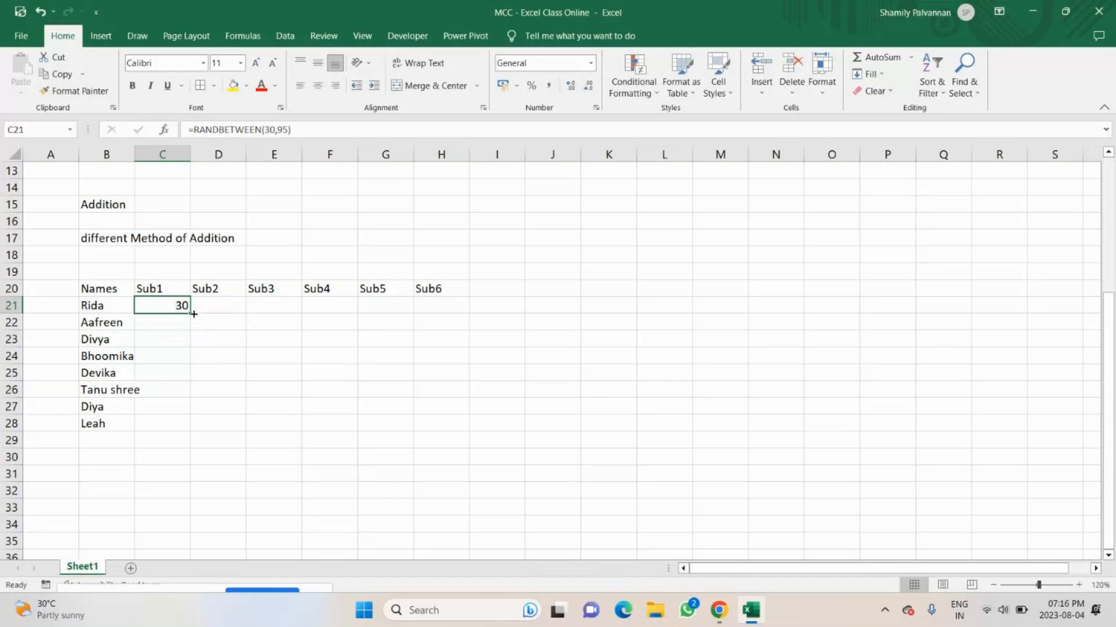
pyautogui.moveTo(193, 313); pyautogui.dragTo(466, 426)
# Replace the random-number formulas in C21:H28 with their fixed values using Paste Special Values.
pyautogui.hotkey('ctrl', 'c')
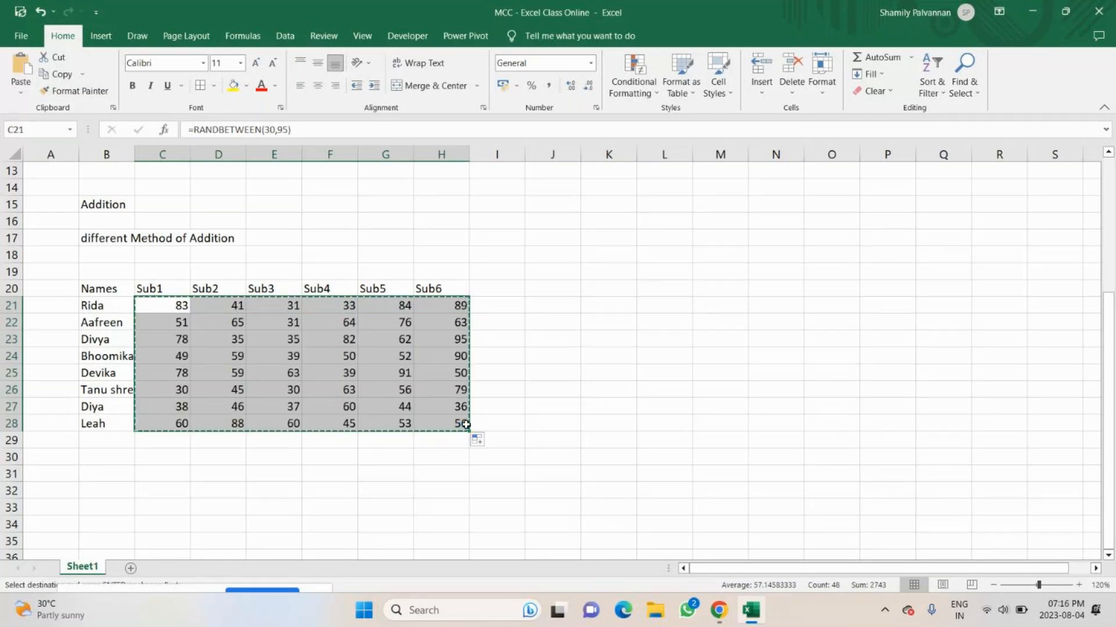
pyautogui.hotkey('ctrl', 'alt', 'v')
pyautogui.press('v')
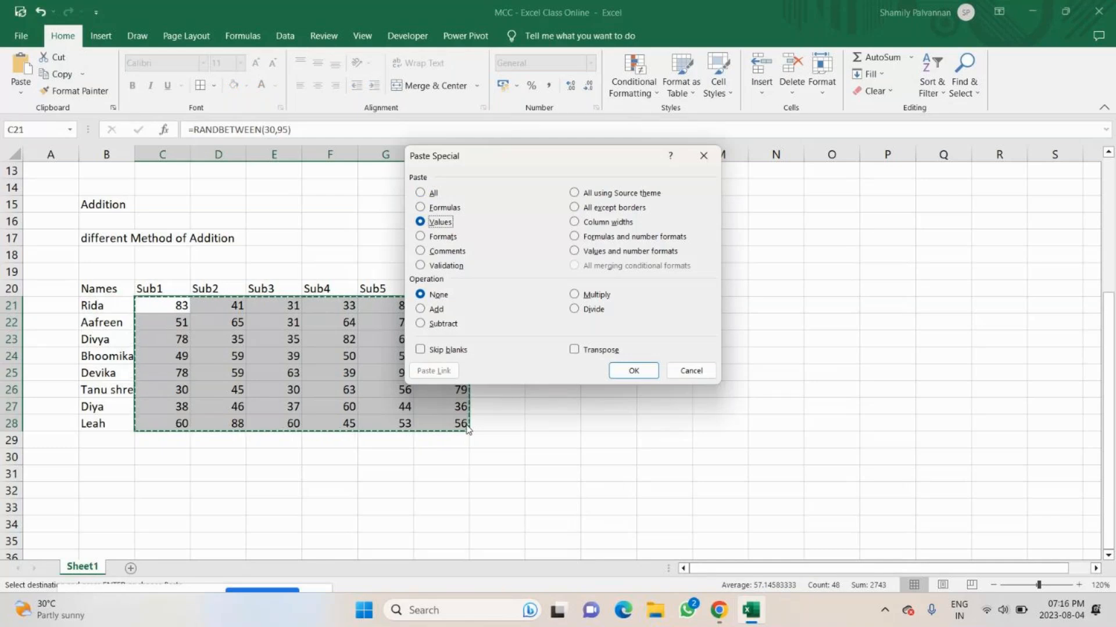
pyautogui.press('Return')
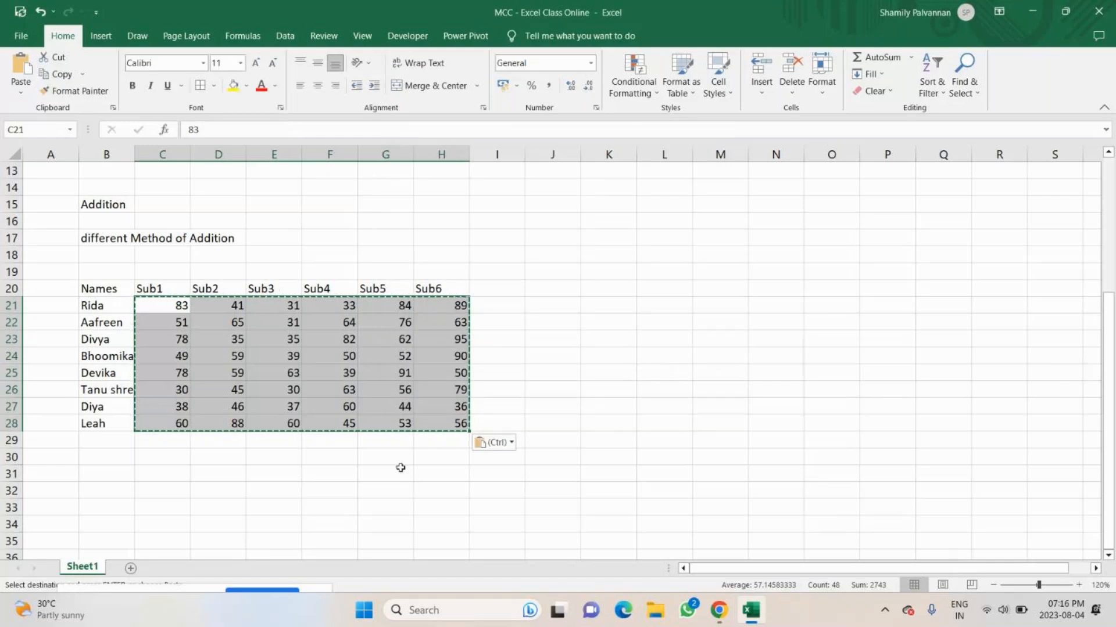
pyautogui.press('Escape')
pyautogui.click(343, 339)
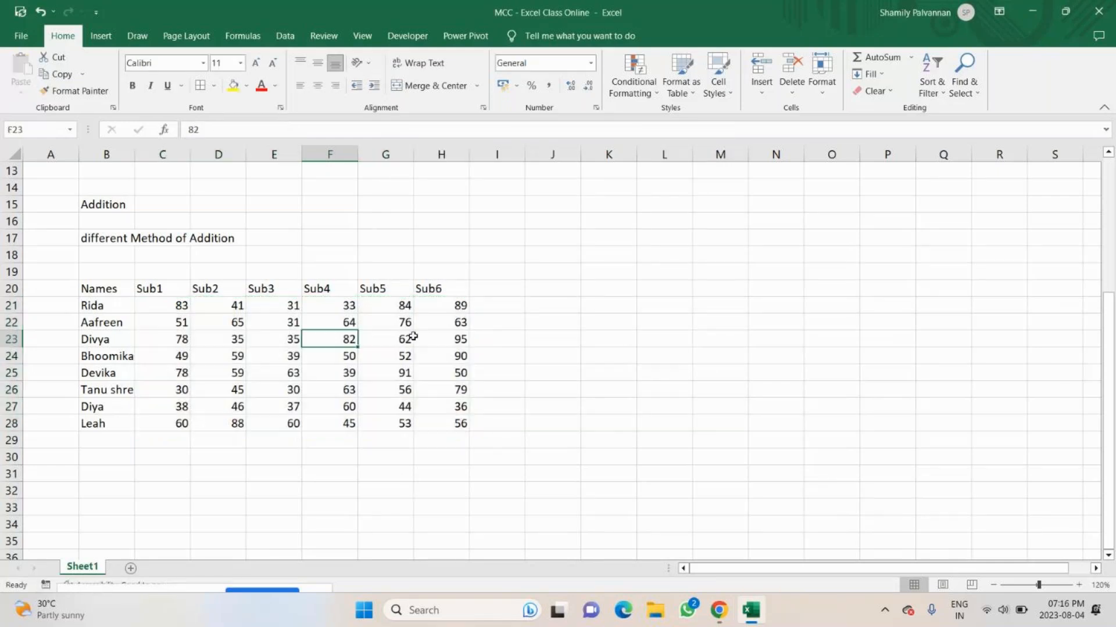
# Add the header "total" in I20, after the Sub6 column.
pyautogui.click(497, 289)
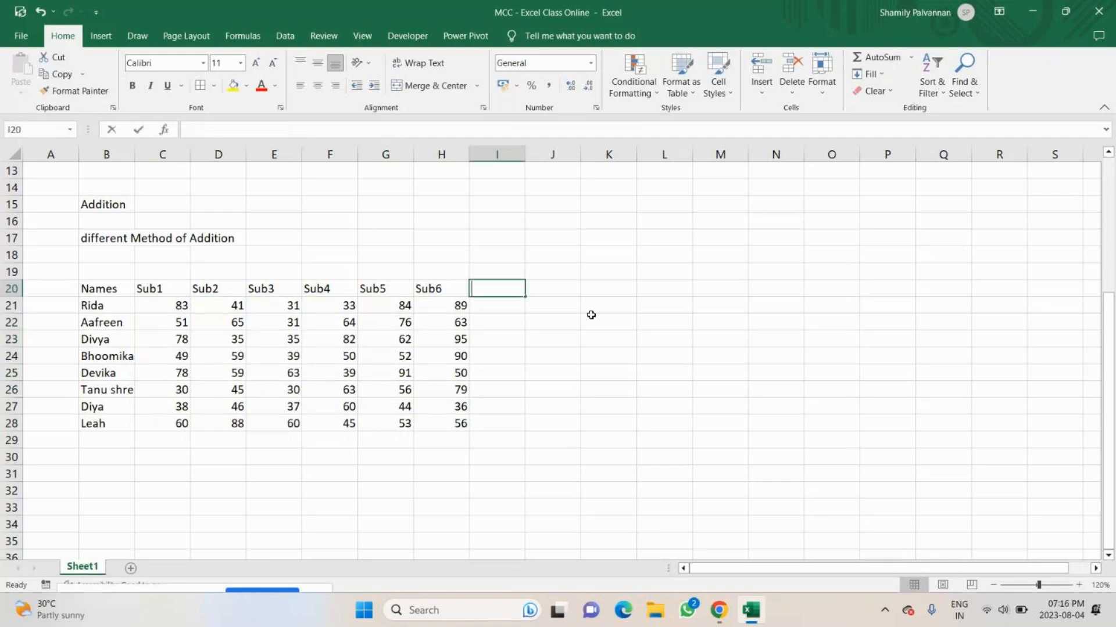
pyautogui.write('tota')
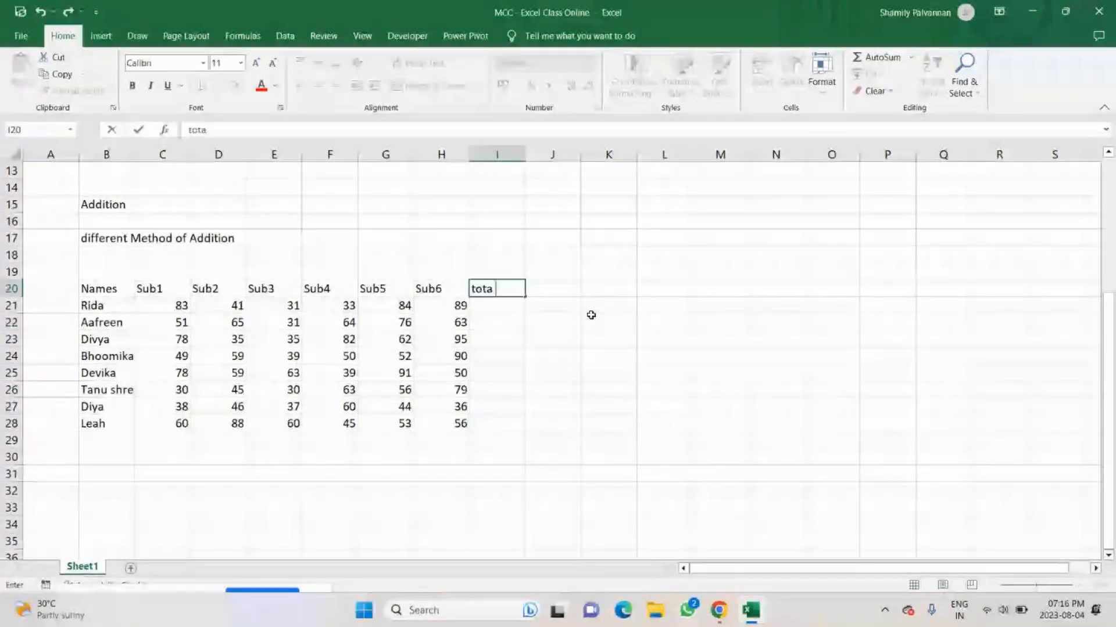
pyautogui.write('l')
pyautogui.press('Up')
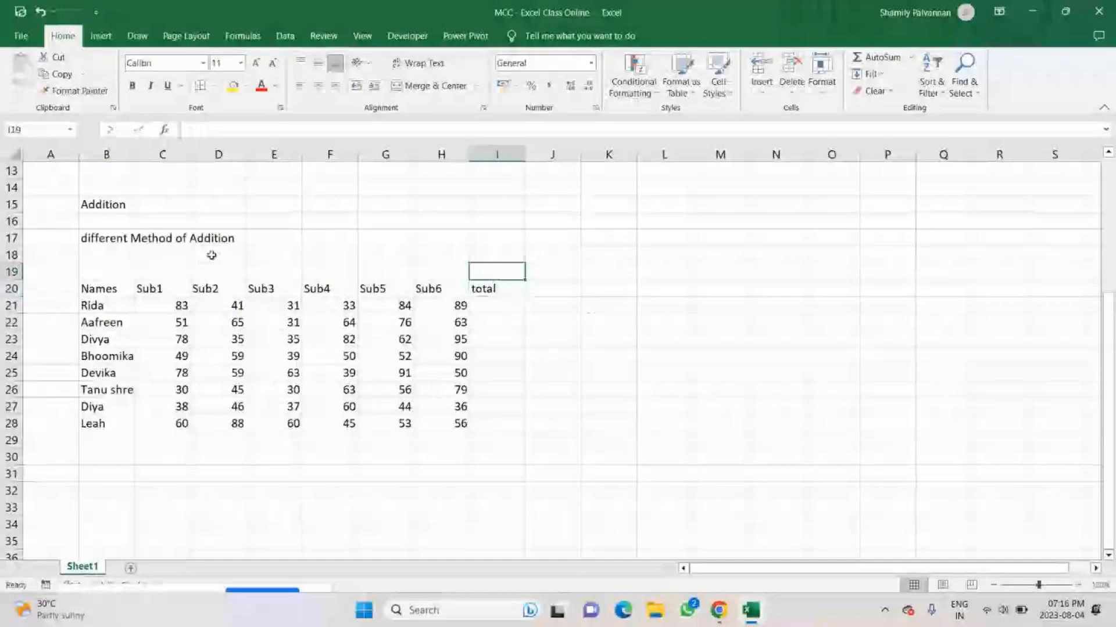
pyautogui.press('Down')
pyautogui.press('Down')
# Note the first addition method, "Auto Sum", in L21 beside the marks table.
pyautogui.click(657, 305)
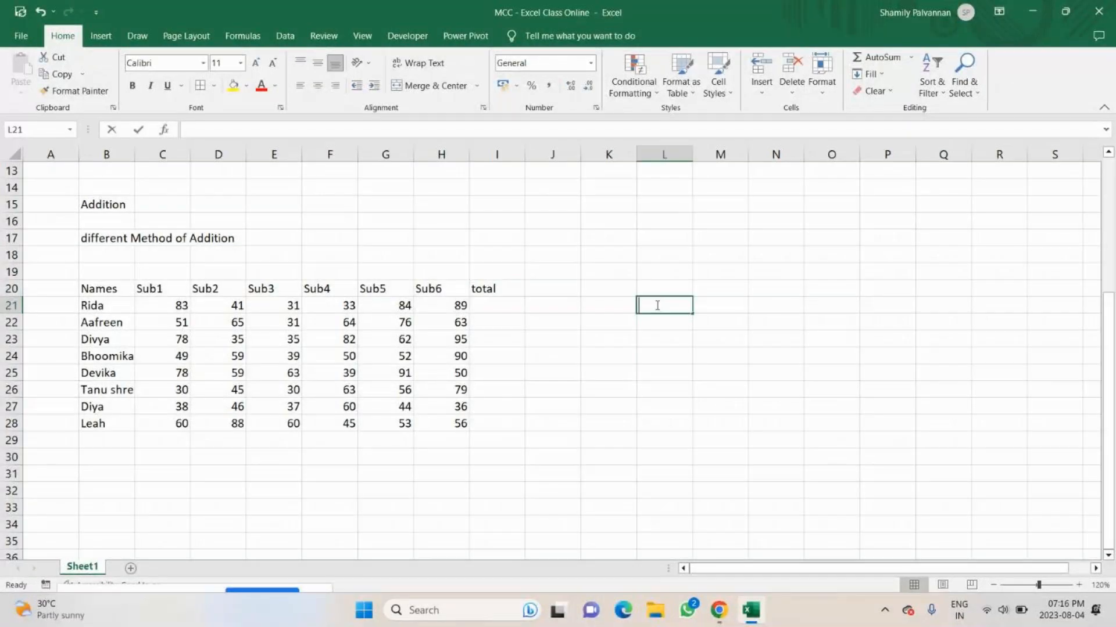
pyautogui.write('Auto Sum')
pyautogui.press('Return')
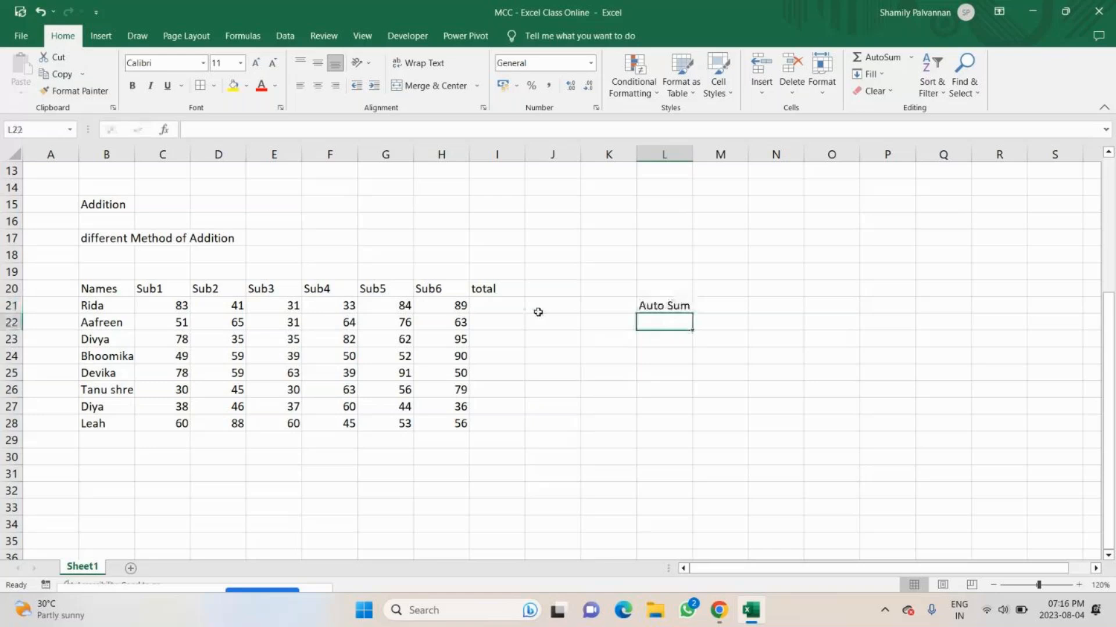
# Total the first student's marks C21:H21 in I21 with AutoSum.
pyautogui.click(498, 305)
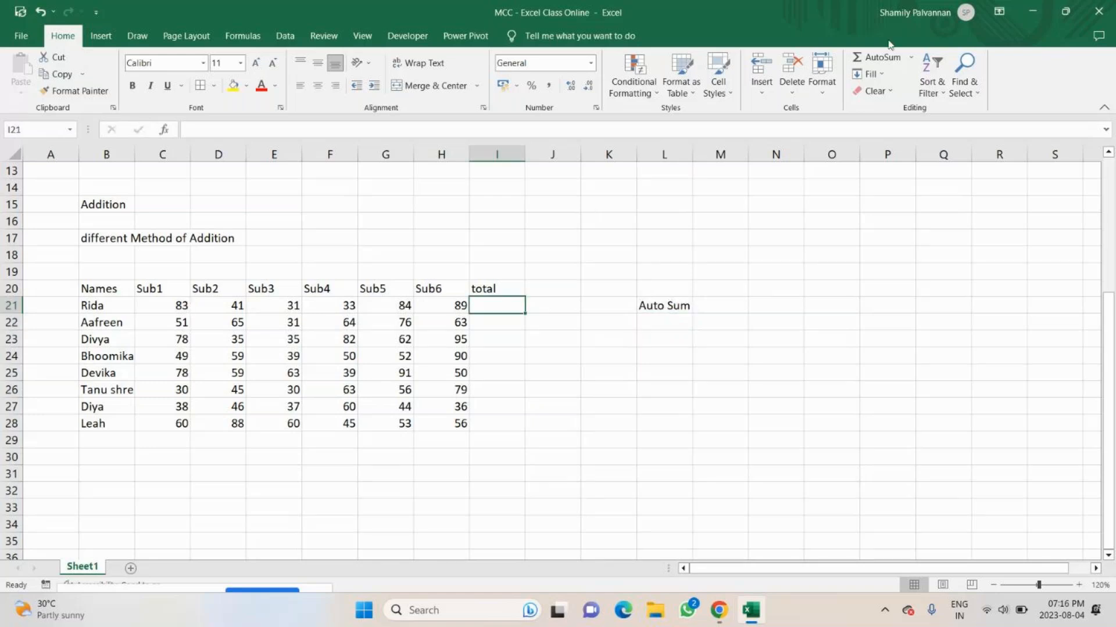
pyautogui.click(881, 59)
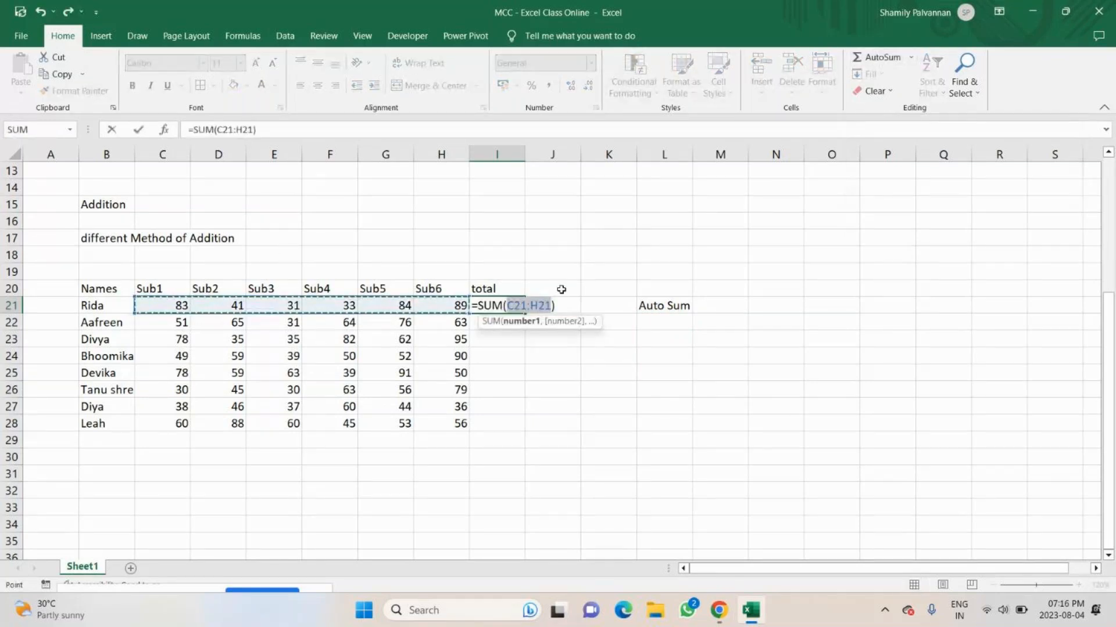
pyautogui.press('Return')
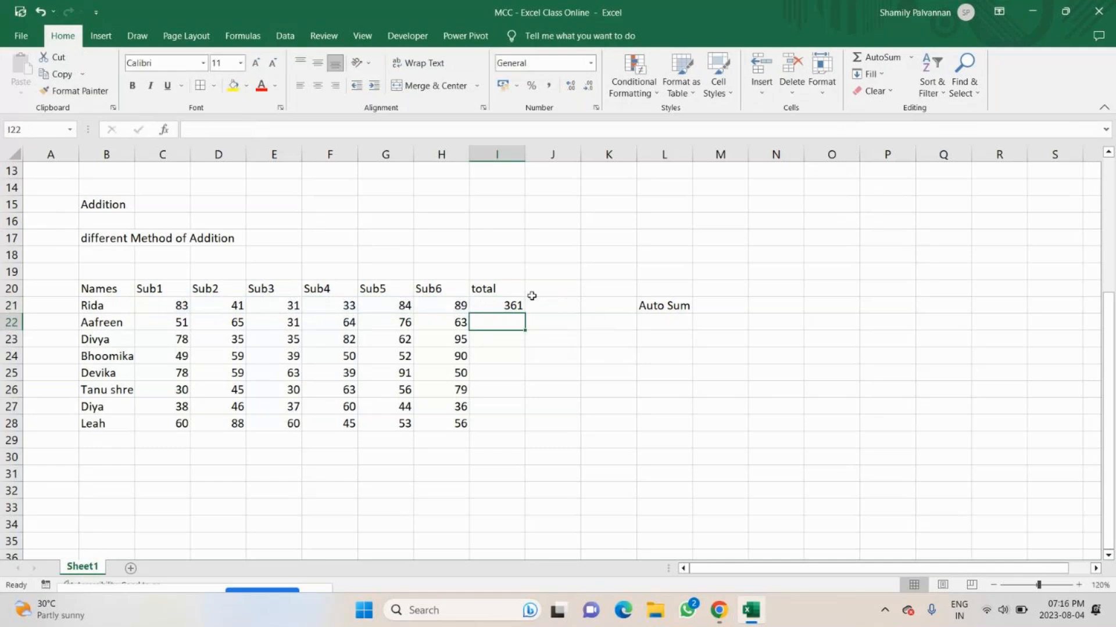
# Note the second addition method, "Auto Sum - shortcut key", in L22.
pyautogui.doubleClick(661, 326)
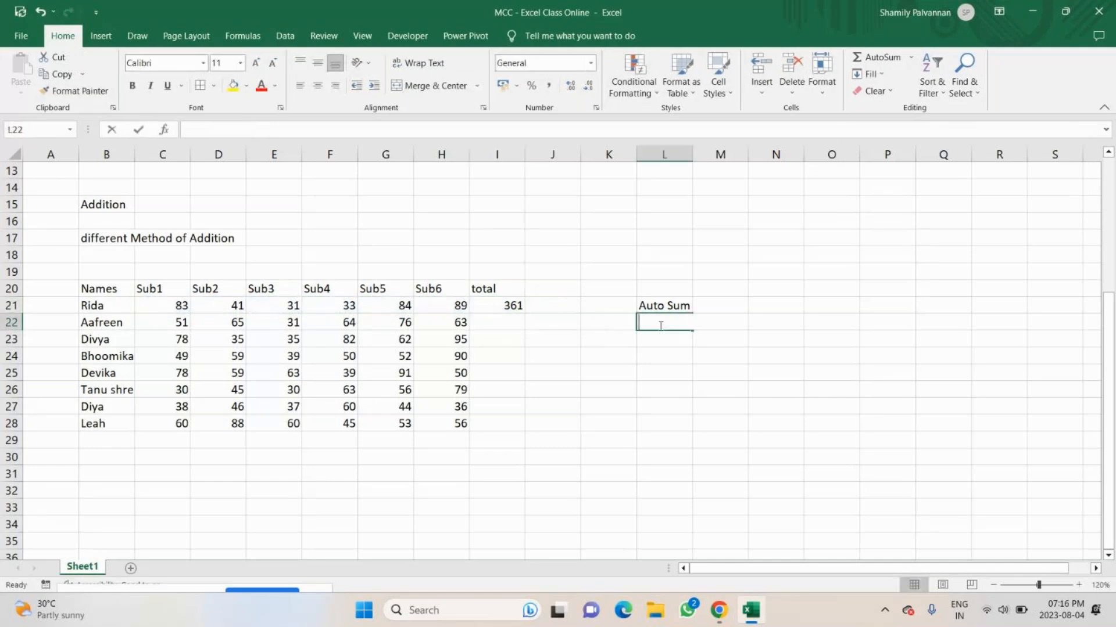
pyautogui.write('Auto Sum')
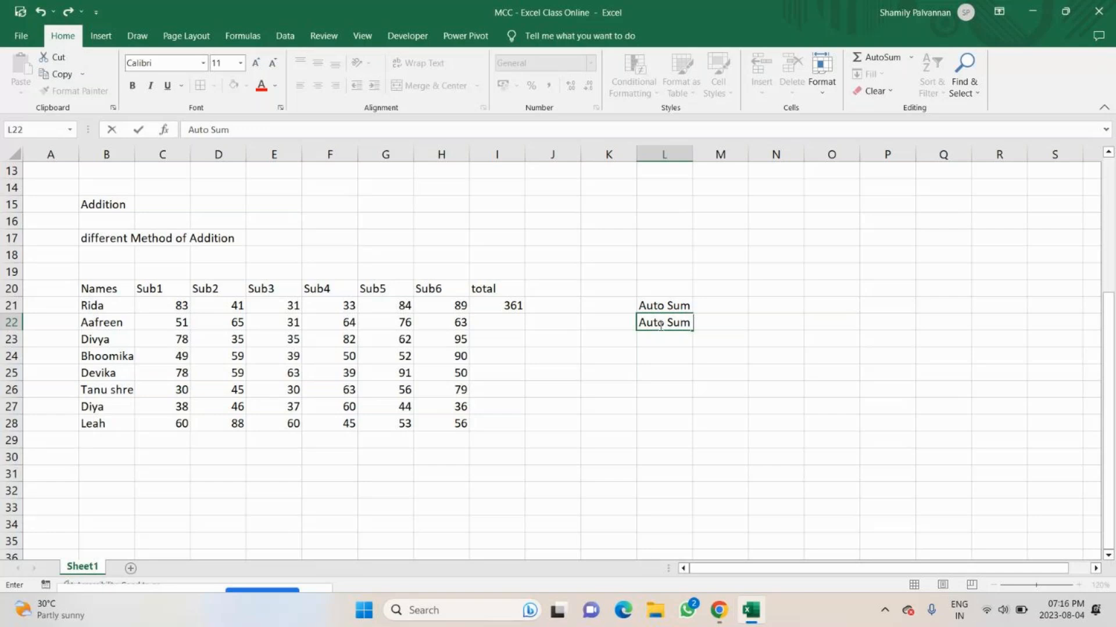
pyautogui.write(' >')
pyautogui.press('BackSpace')
pyautogui.write('- short')
pyautogui.press('BackSpace')
pyautogui.write('cut ')
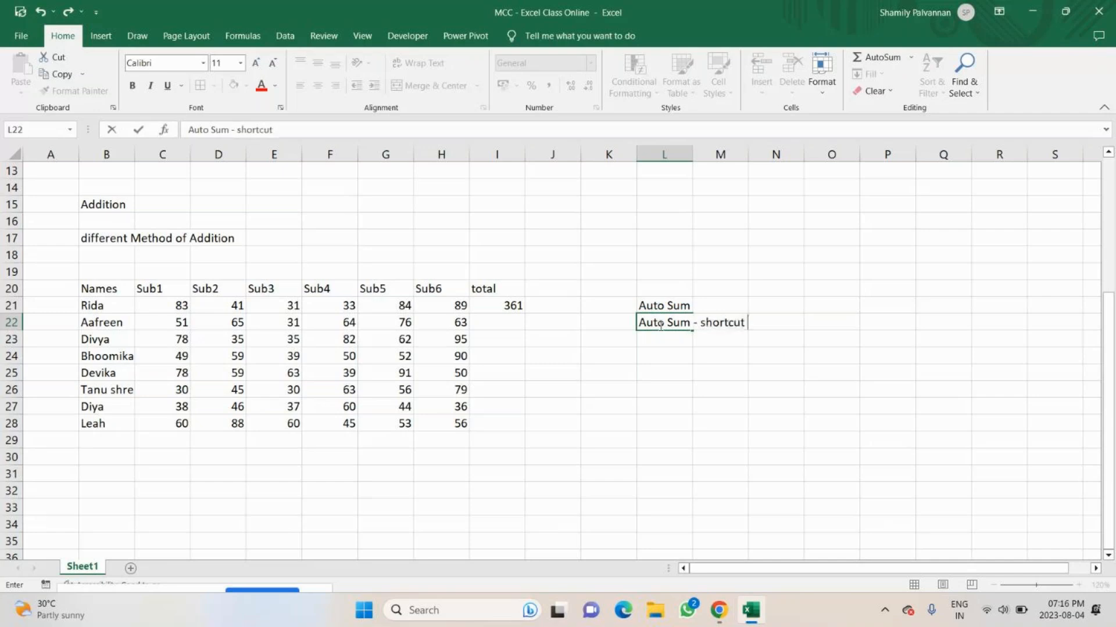
pyautogui.write('key')
pyautogui.press('Return')
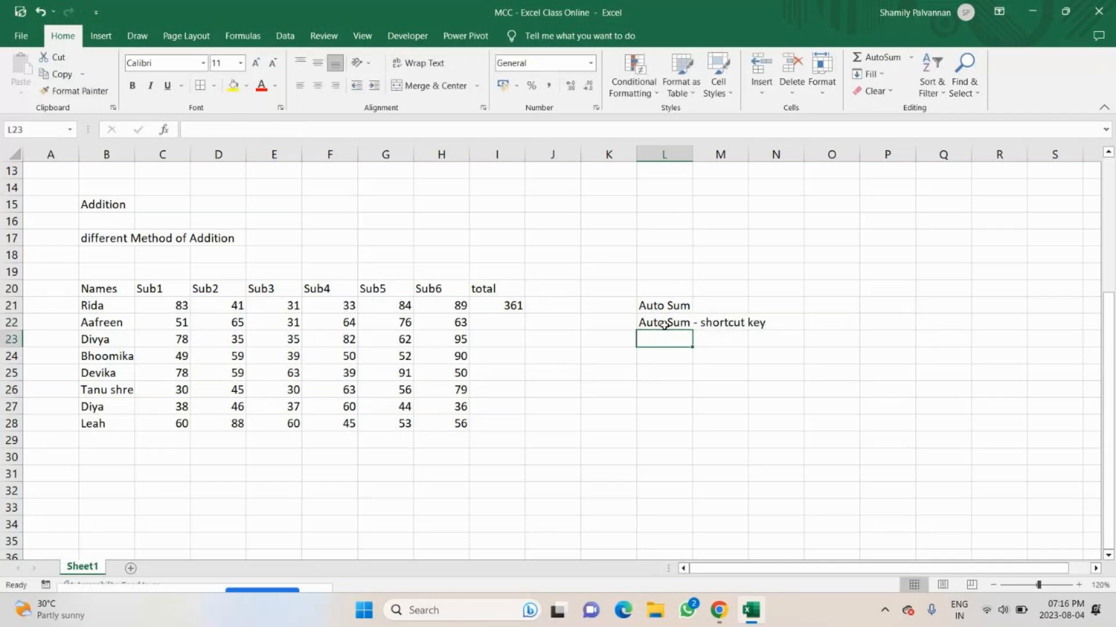
# Append "(Alt + =)" to the end of the note in L22.
pyautogui.doubleClick(658, 322)
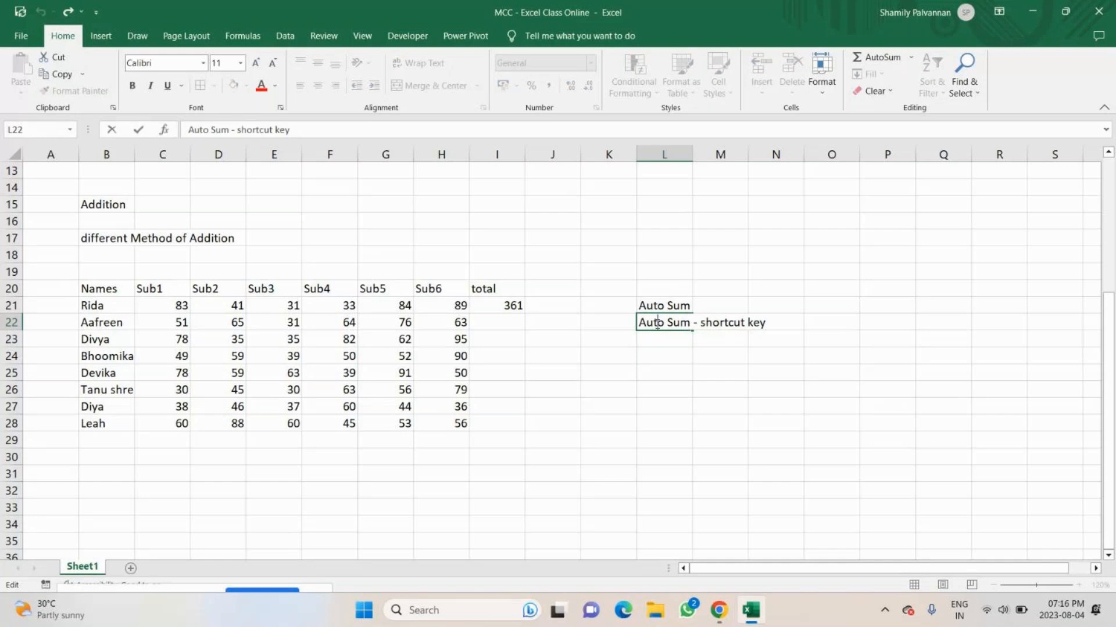
pyautogui.click(787, 322)
pyautogui.write('(Alt + +')
pyautogui.press('BackSpace')
pyautogui.write('=)')
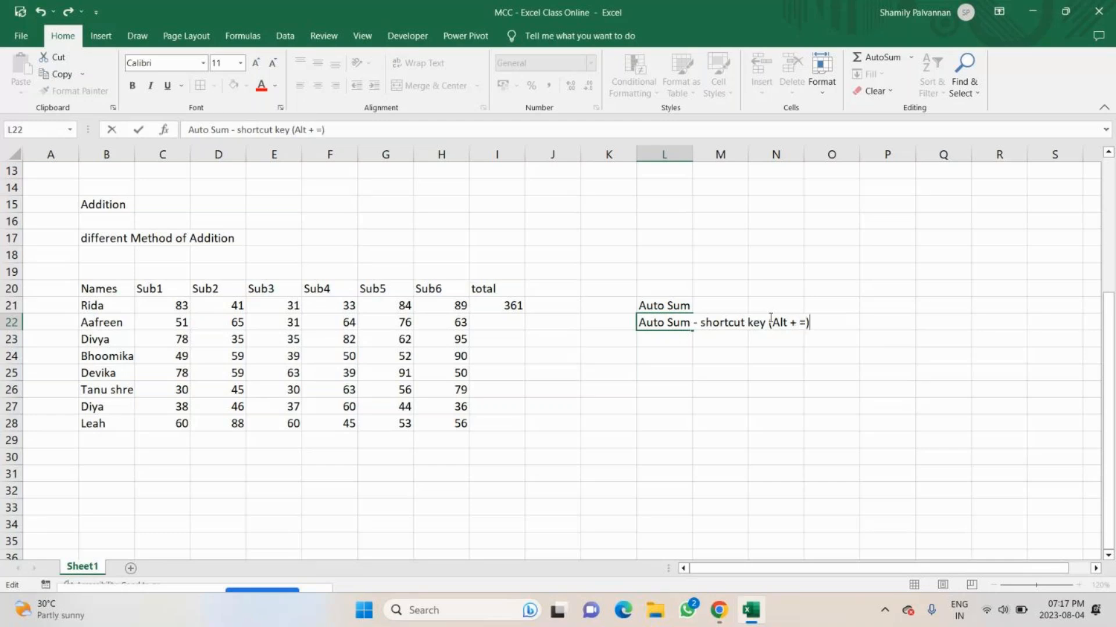
pyautogui.press('Return')
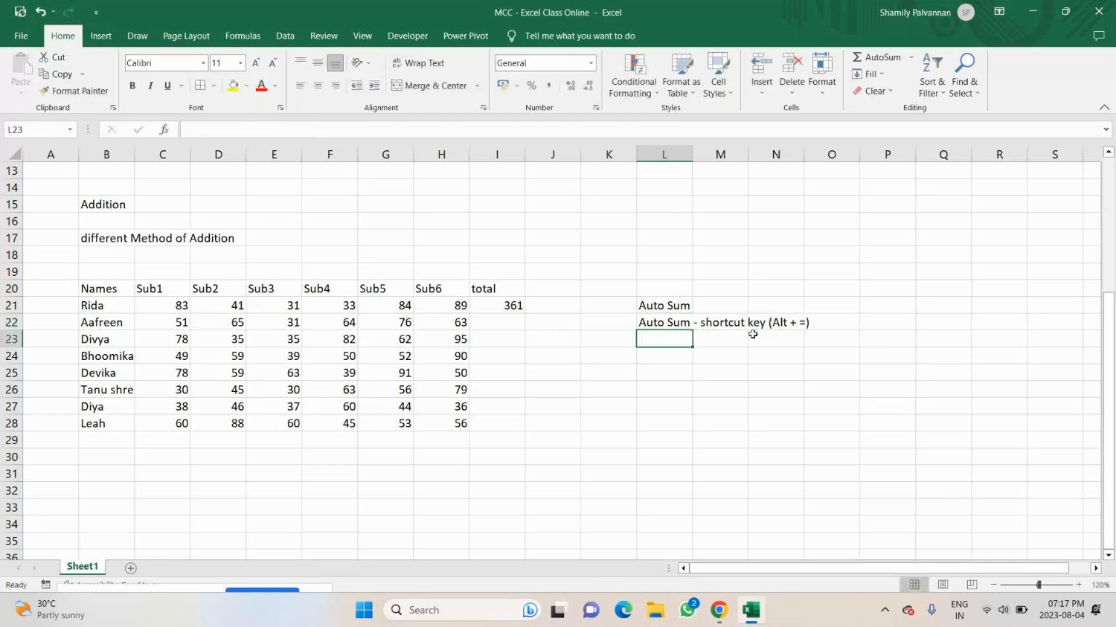
# Total the second student's marks C22:H22 in I22 using the AutoSum method noted in L22.
pyautogui.doubleClick(500, 321)
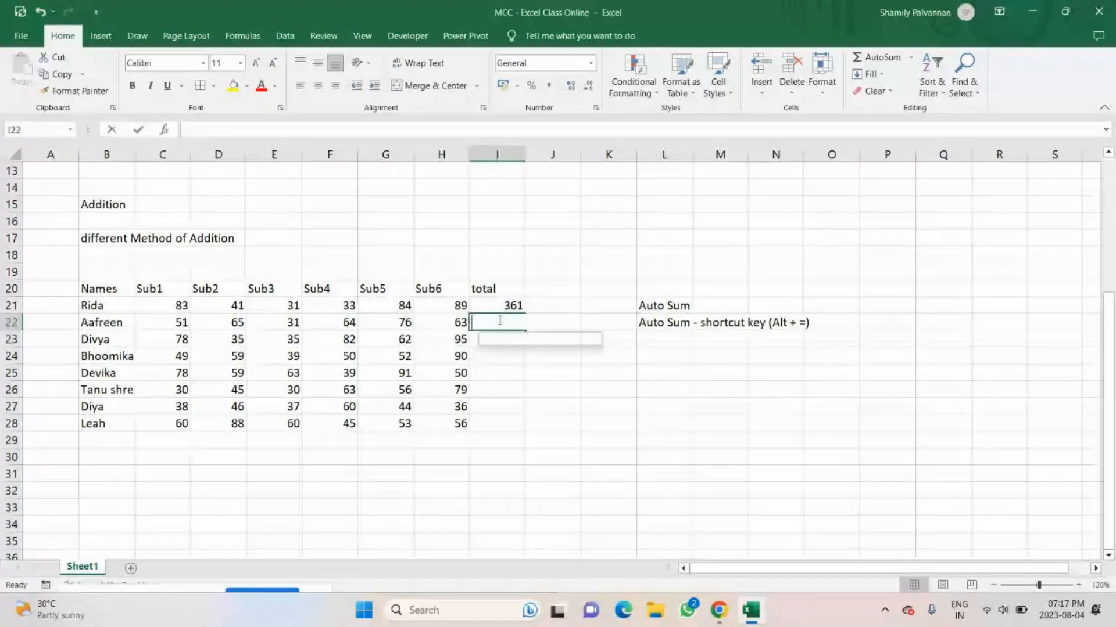
pyautogui.hotkey('alt', '=')
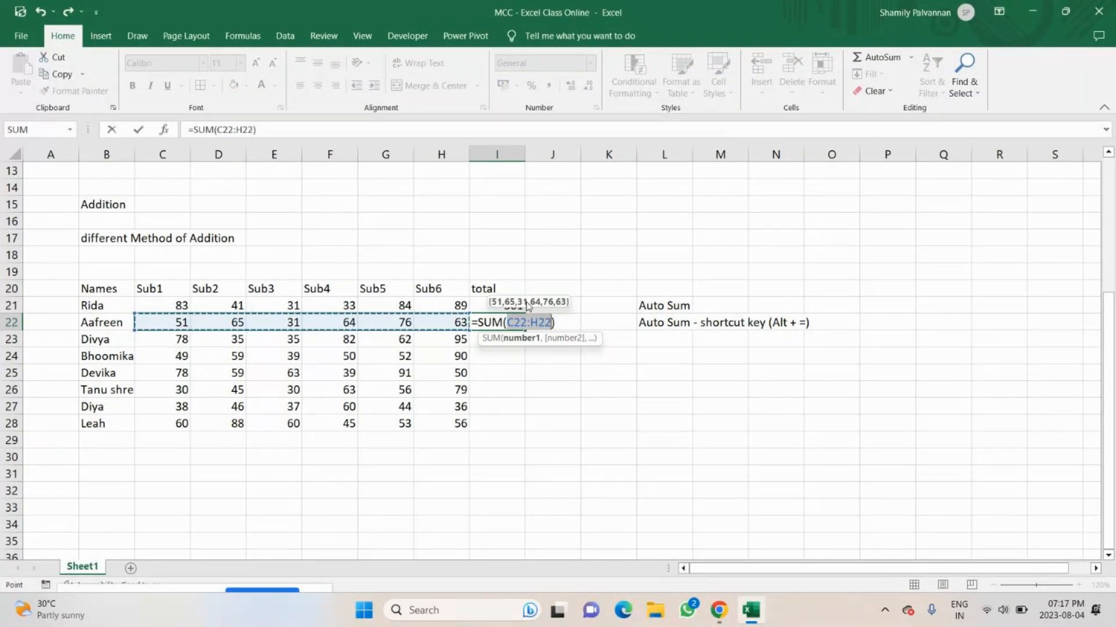
pyautogui.press('Return')
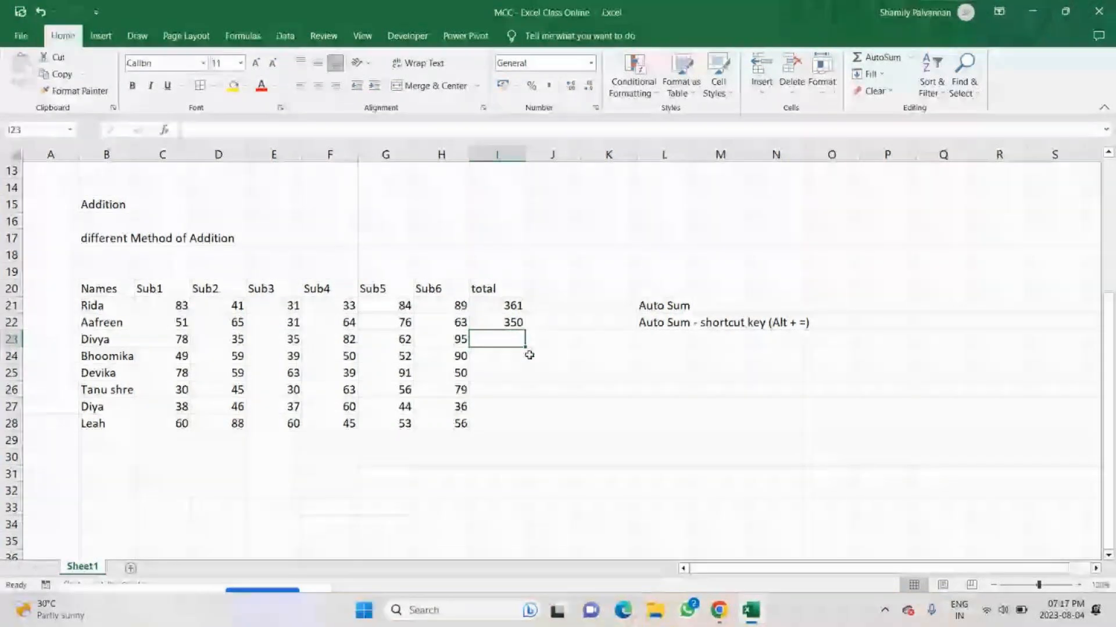
# Note the third addition method, "using Sum fnc - Using (Comma , )", in L23.
pyautogui.click(658, 341)
pyautogui.doubleClick(658, 340)
pyautogui.write('using Sum fn')
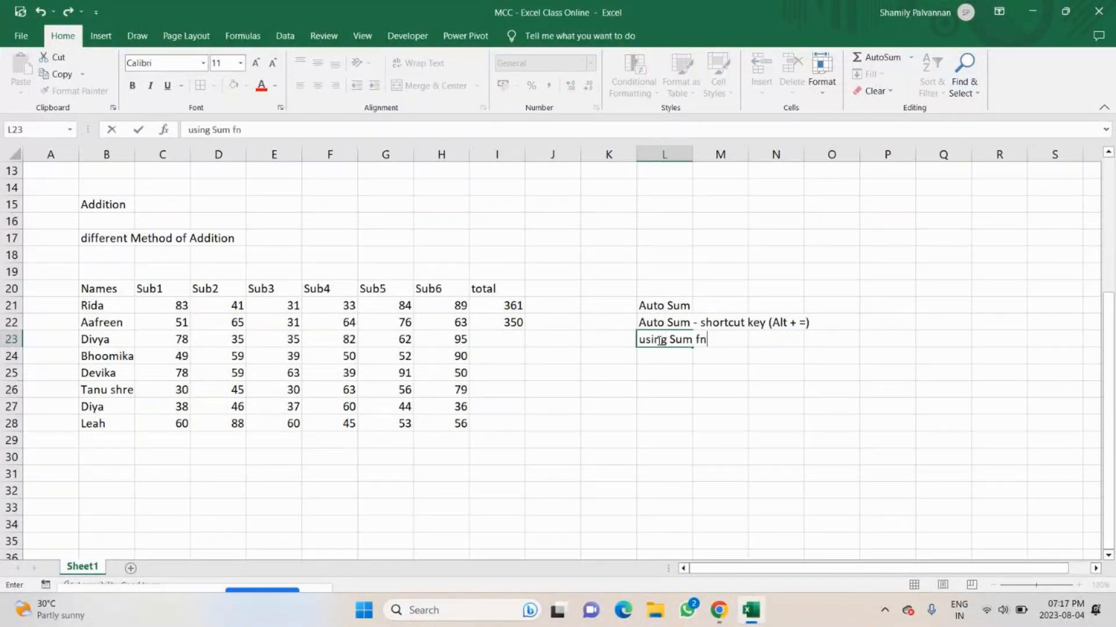
pyautogui.write('c ')
pyautogui.write(',')
pyautogui.press('BackSpace')
pyautogui.press('BackSpace')
pyautogui.write('- Usoin')
pyautogui.press('BackSpace')
pyautogui.press('BackSpace')
pyautogui.press('BackSpace')
pyautogui.write('ing ,')
pyautogui.press('BackSpace')
pyautogui.write('(Comma')
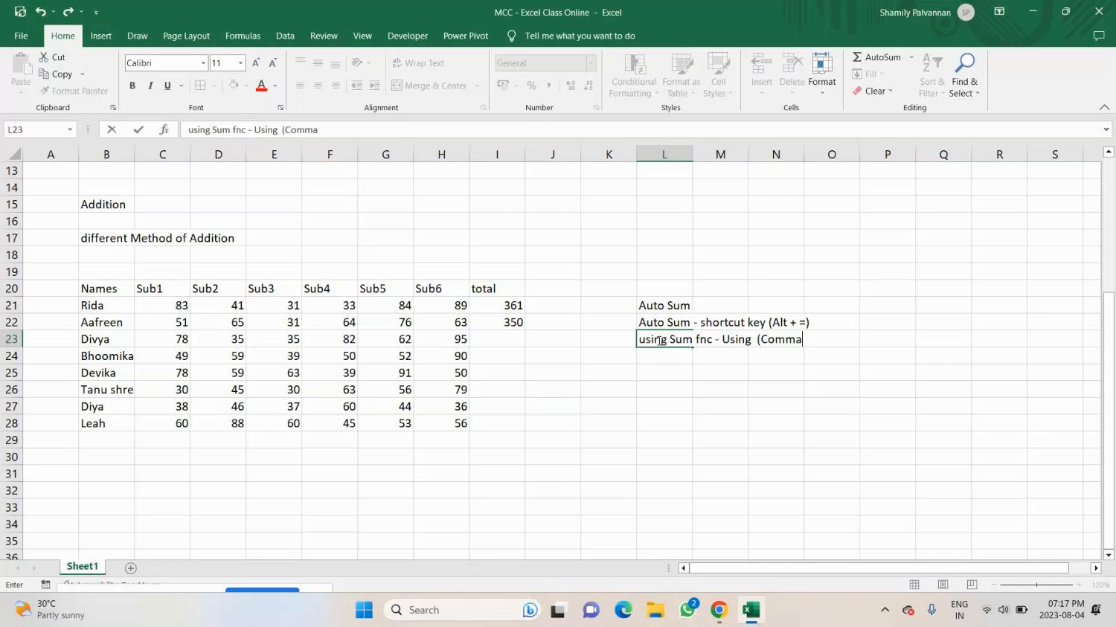
pyautogui.write(" , )'")
pyautogui.press('Return')
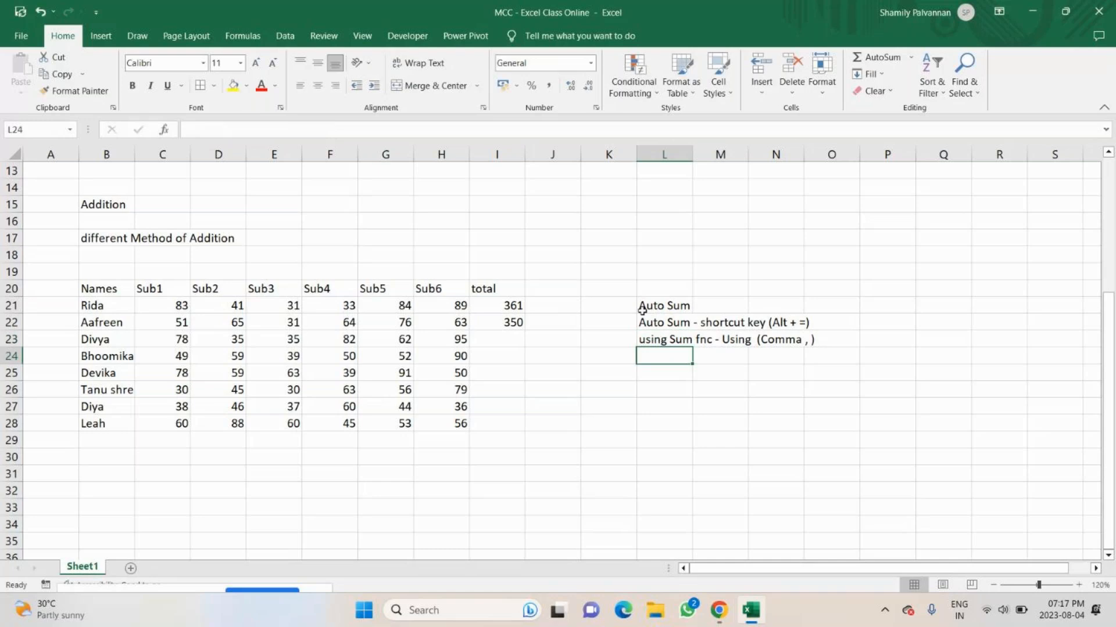
# Total the third student's marks in I23 with the formula =SUM(C23,D23,E23,F23,G23,H23), and reopen the formula in the cell for review.
pyautogui.doubleClick(502, 337)
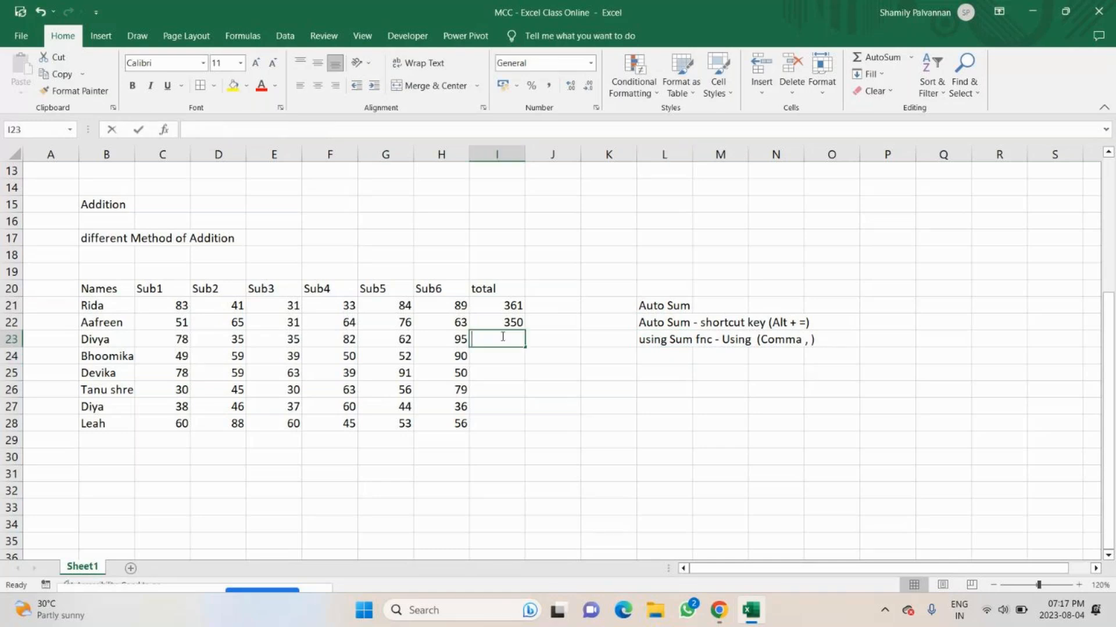
pyautogui.write('=sum')
pyautogui.press('Tab')
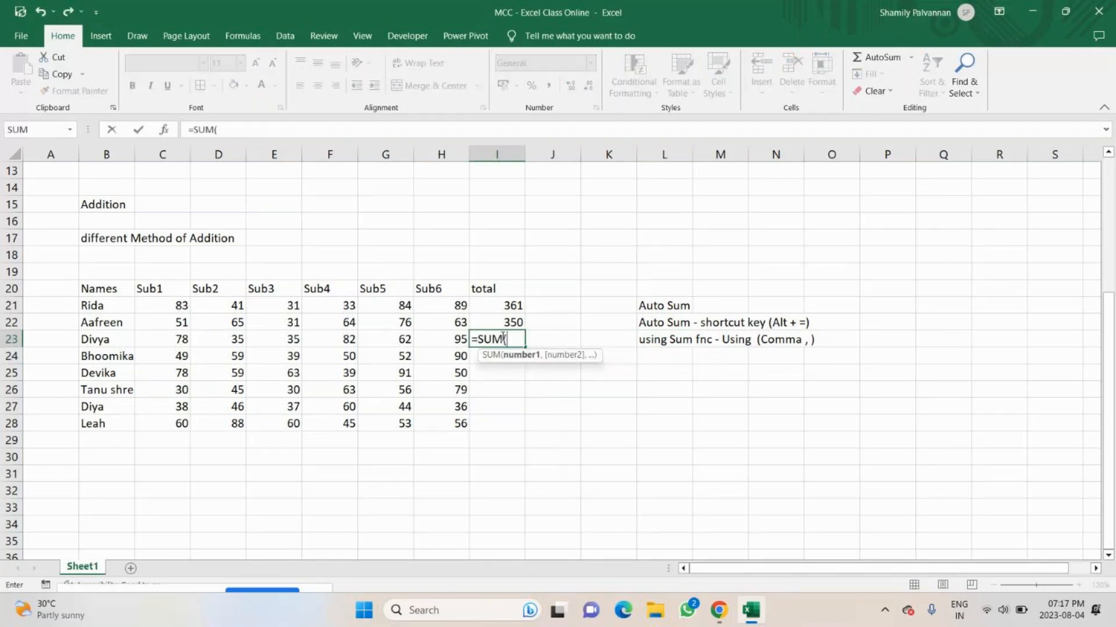
pyautogui.press('Left')
pyautogui.press('Left')
pyautogui.press('Left')
pyautogui.press('Left')
pyautogui.press('Left')
pyautogui.press('Left')
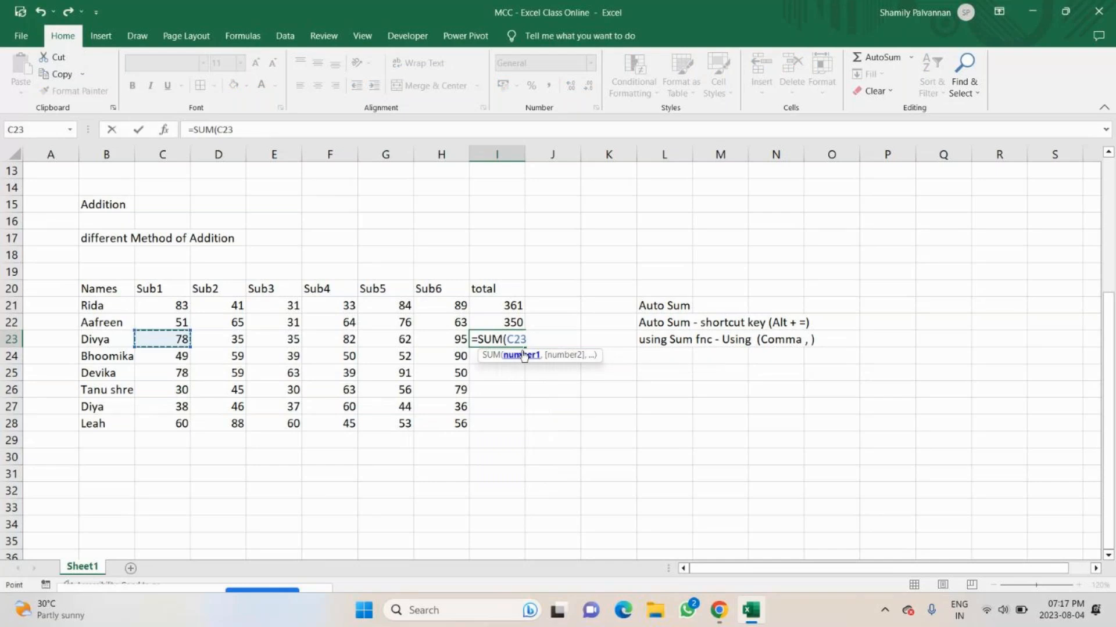
pyautogui.write(',')
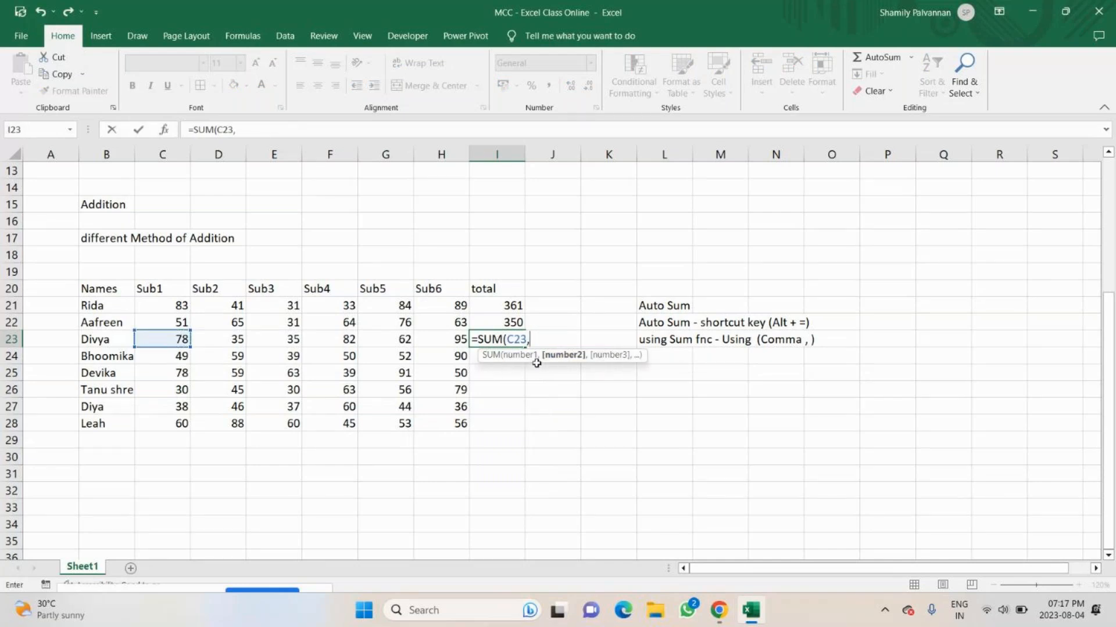
pyautogui.click(238, 340)
pyautogui.click(236, 341)
pyautogui.write(',')
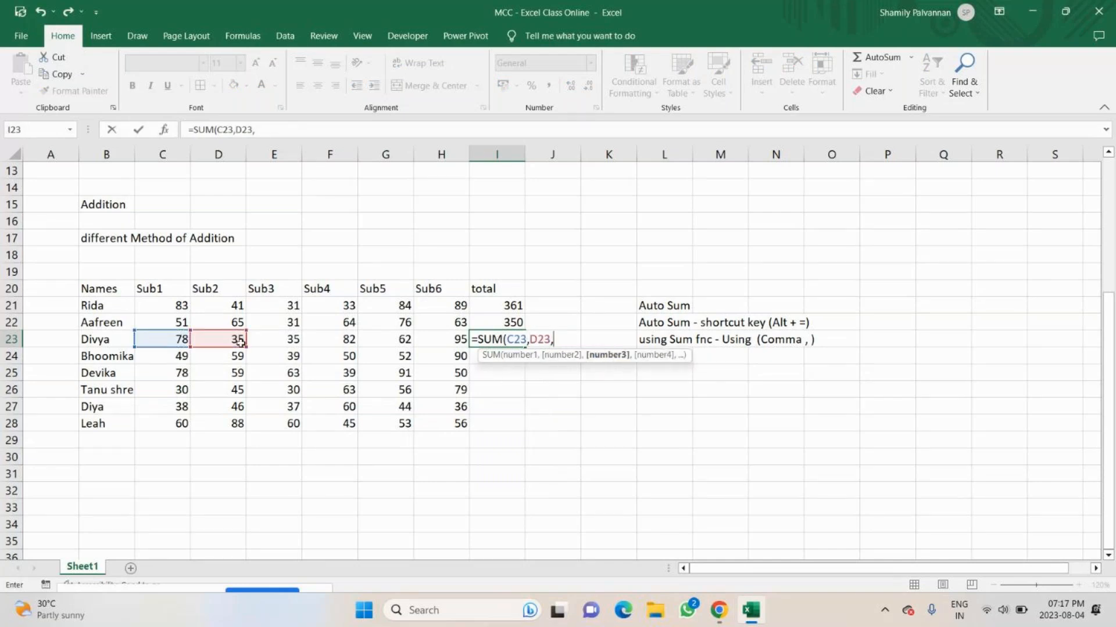
pyautogui.click(283, 340)
pyautogui.write(',')
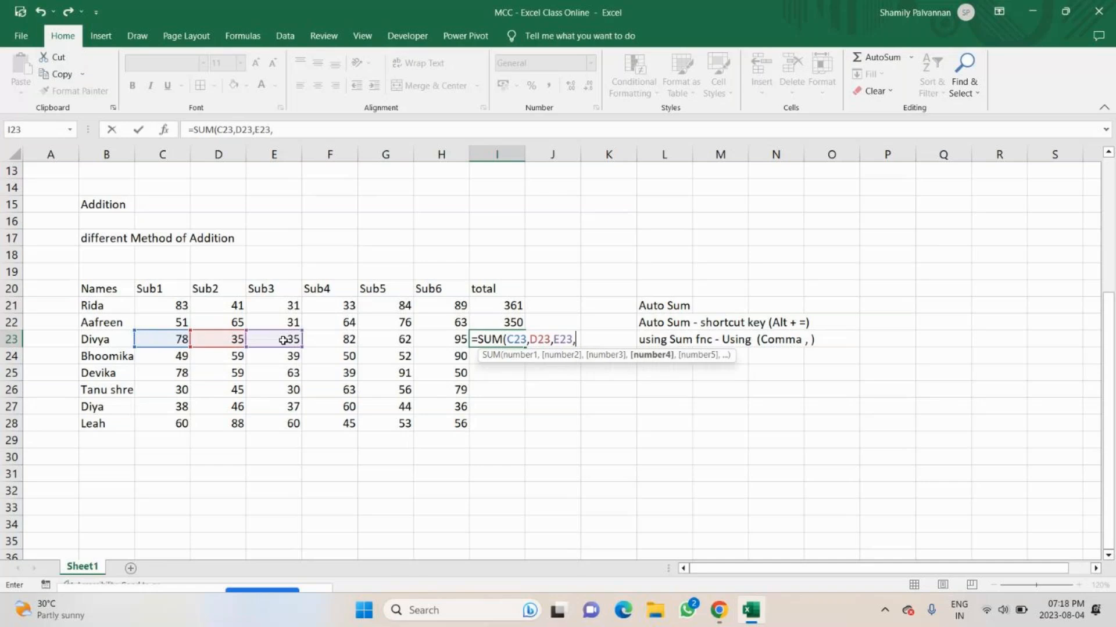
pyautogui.click(346, 340)
pyautogui.write(',')
pyautogui.click(369, 339)
pyautogui.write(',')
pyautogui.click(431, 341)
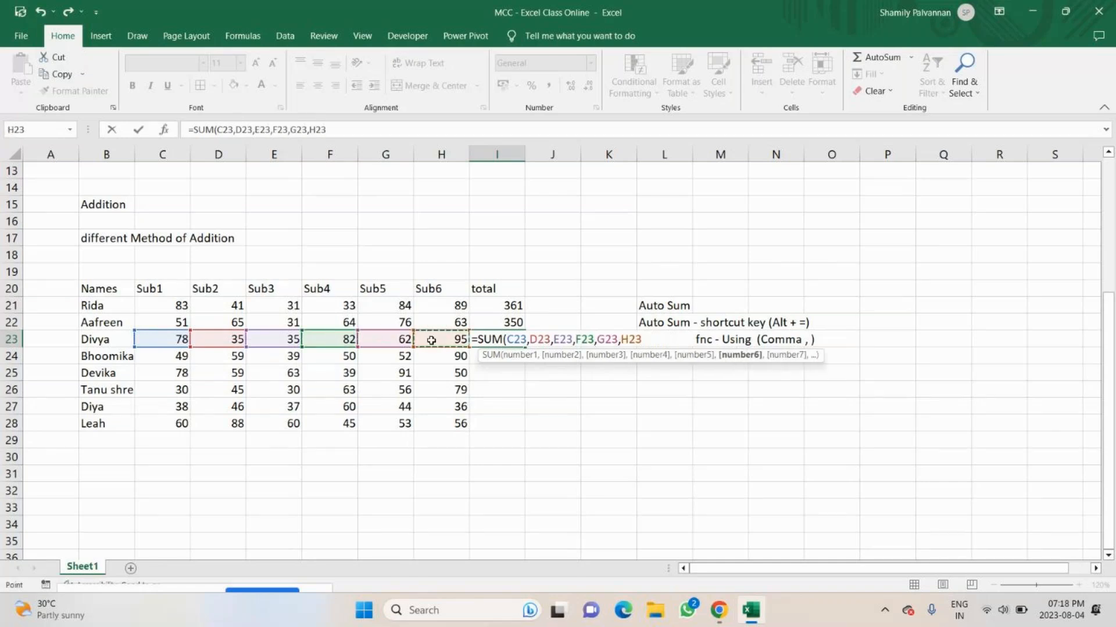
pyautogui.write(',')
pyautogui.press('BackSpace')
pyautogui.write(')')
pyautogui.press('Return')
pyautogui.press('Up')
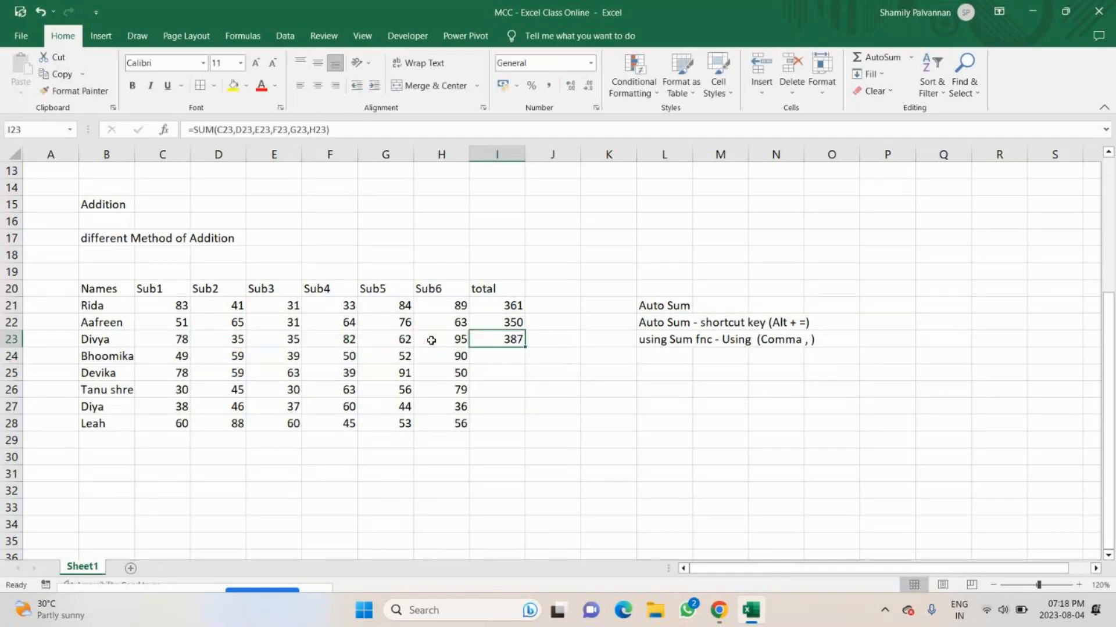
pyautogui.press('F2')
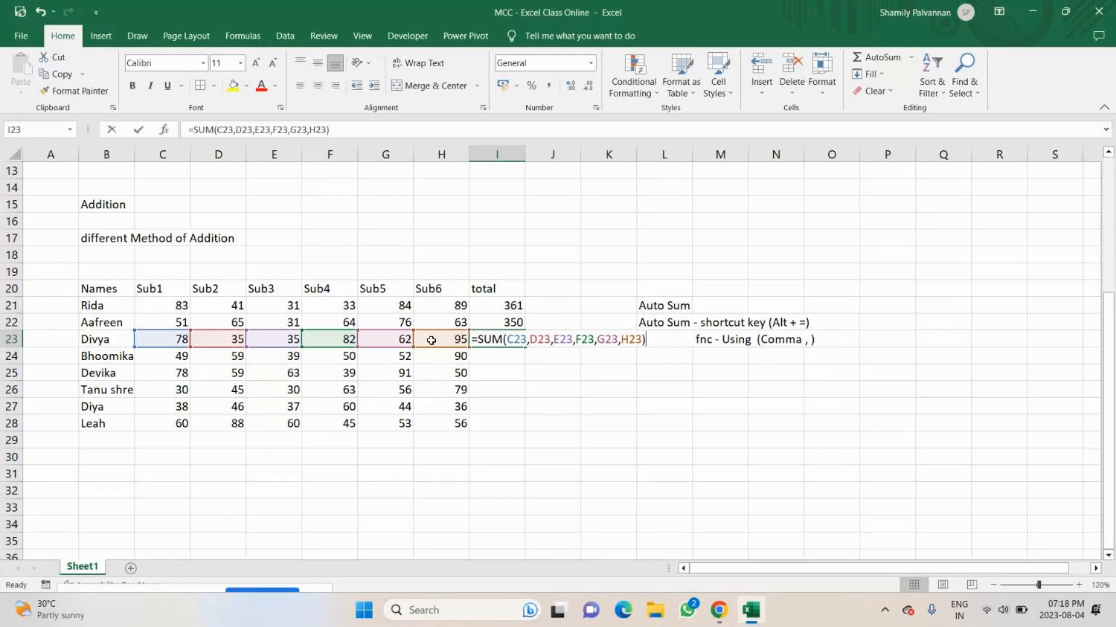
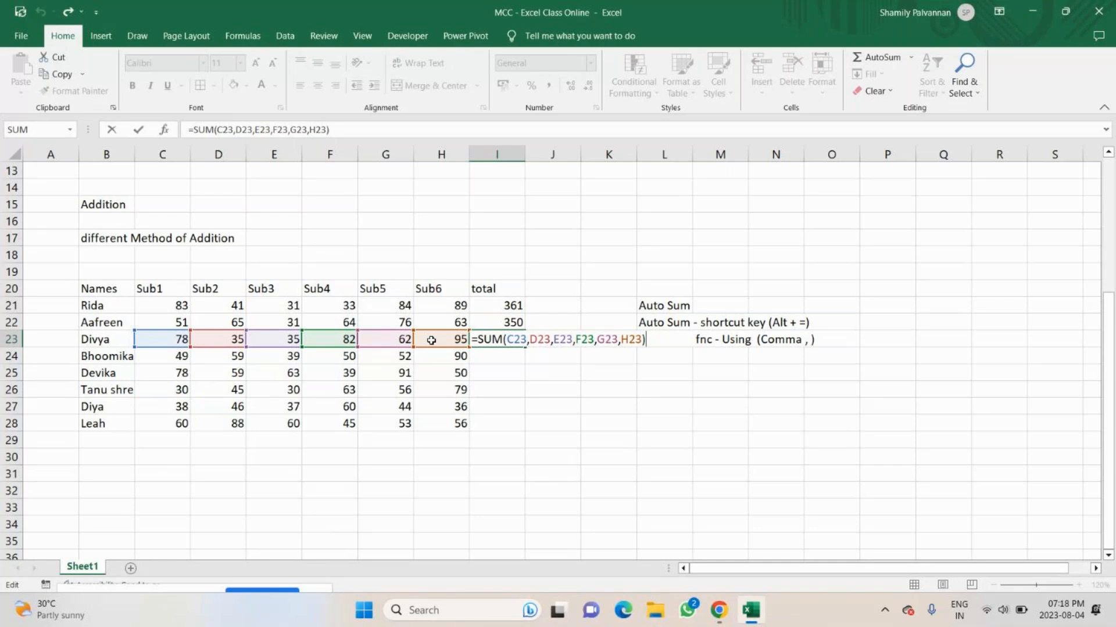
# Close the reviewed formula in I23 and note the fourth addition method, "Using Sum fnc - Selecting Range", in L24.
pyautogui.press('Return')
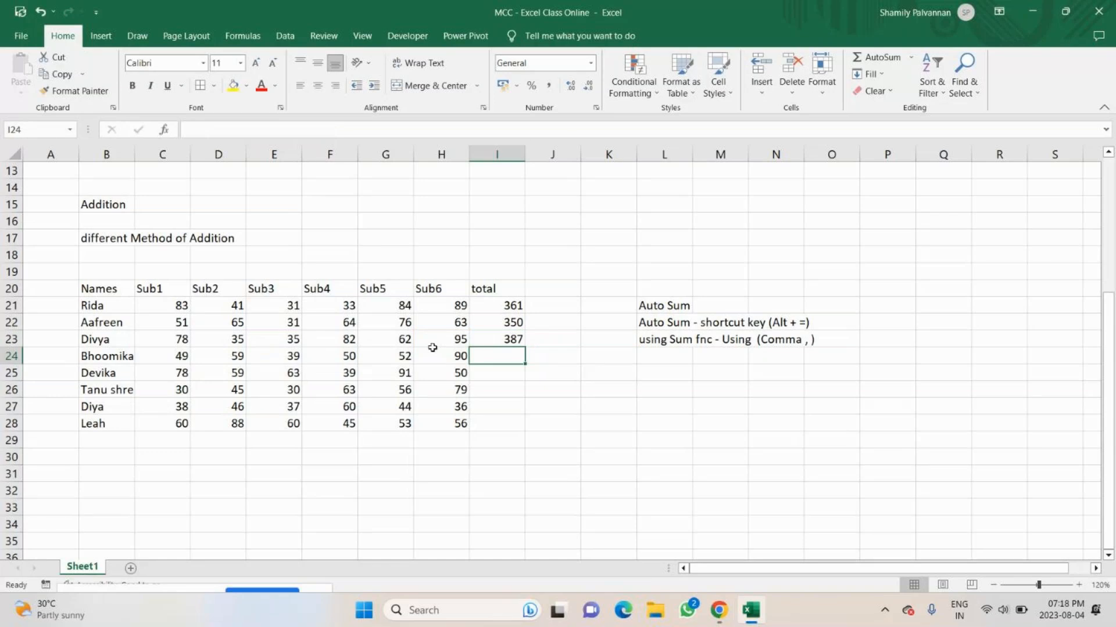
pyautogui.doubleClick(663, 356)
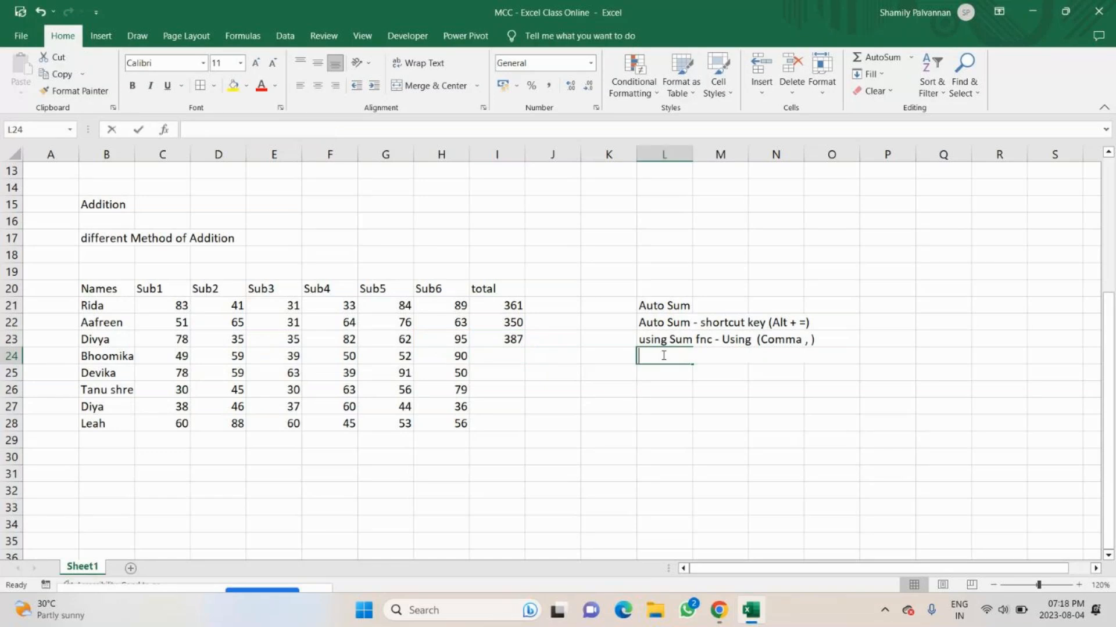
pyautogui.write('Usung')
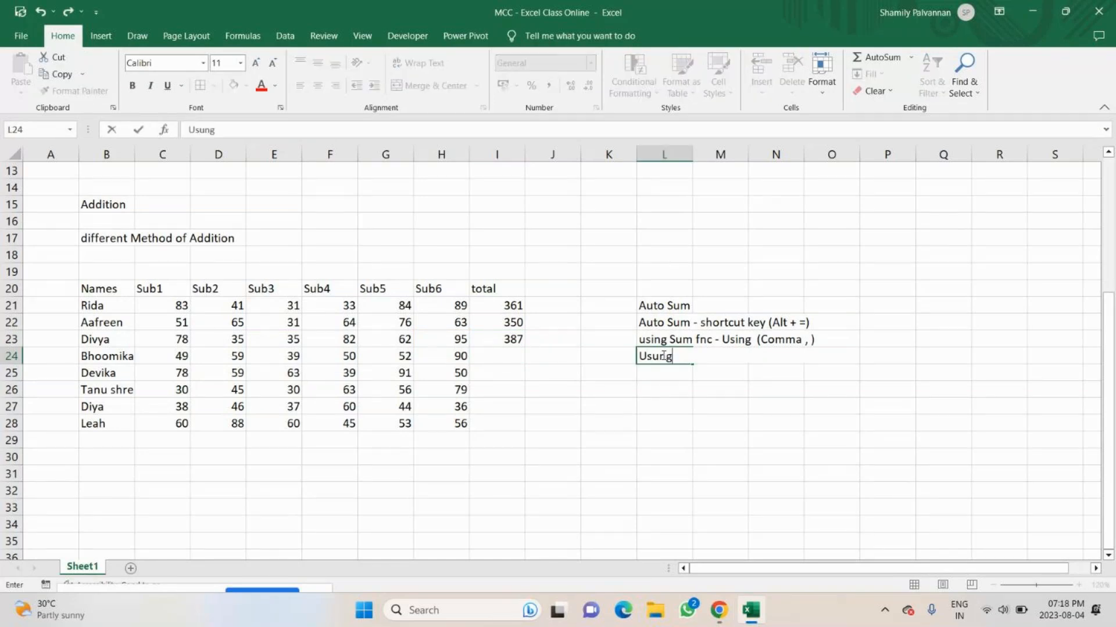
pyautogui.press('BackSpace')
pyautogui.press('BackSpace')
pyautogui.press('BackSpace')
pyautogui.write('ing Sum')
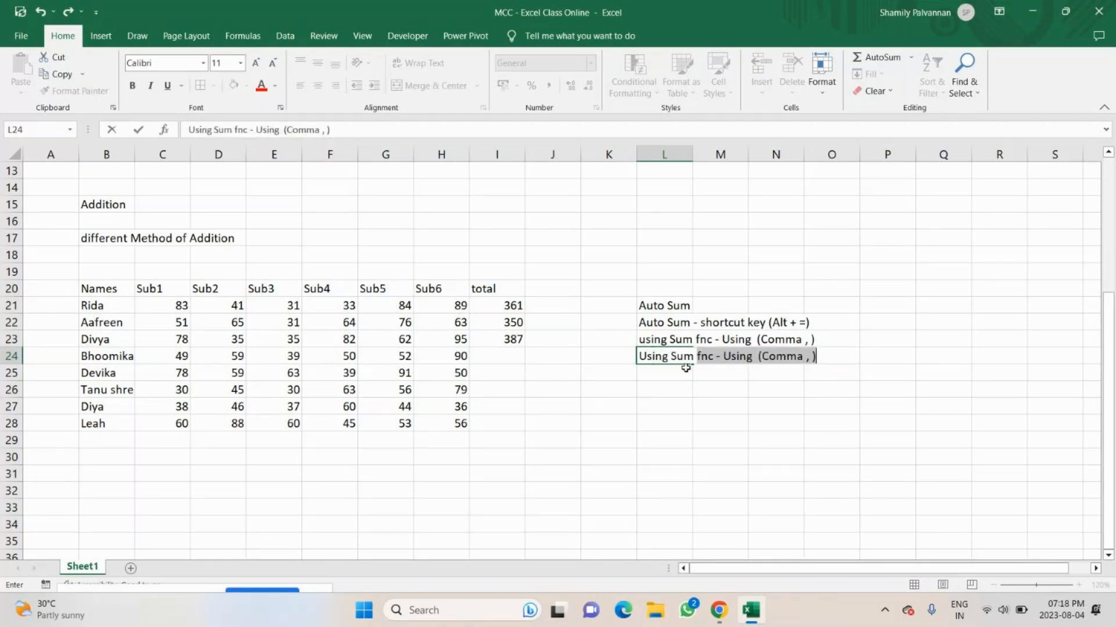
pyautogui.click(725, 357)
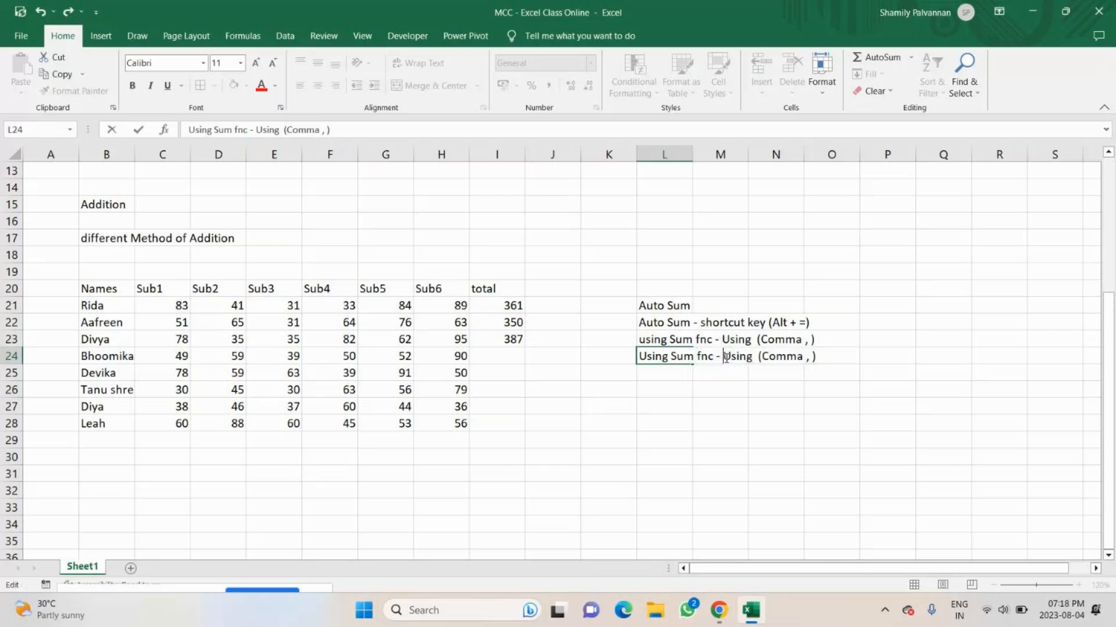
pyautogui.hotkey('shift', 'End')
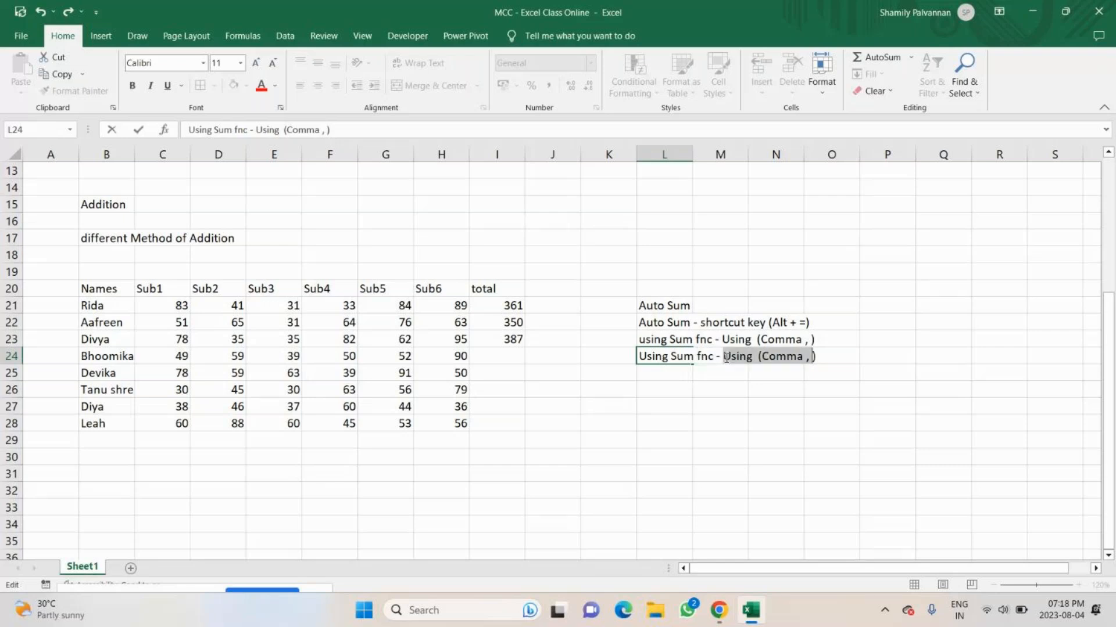
pyautogui.write('Selecting ')
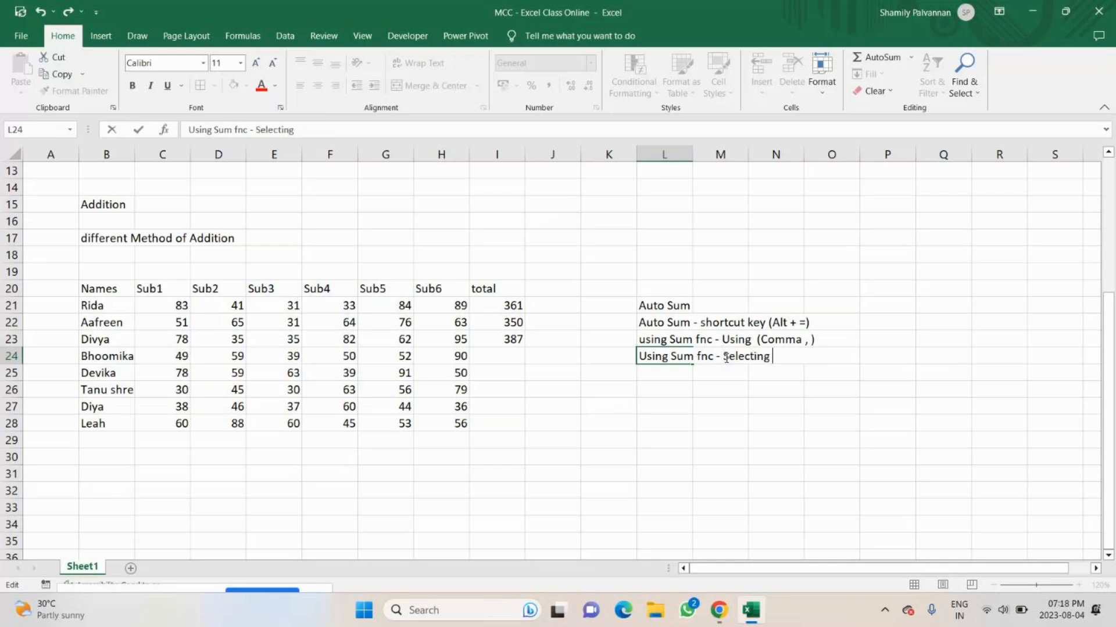
pyautogui.write('Range')
pyautogui.press('Return')
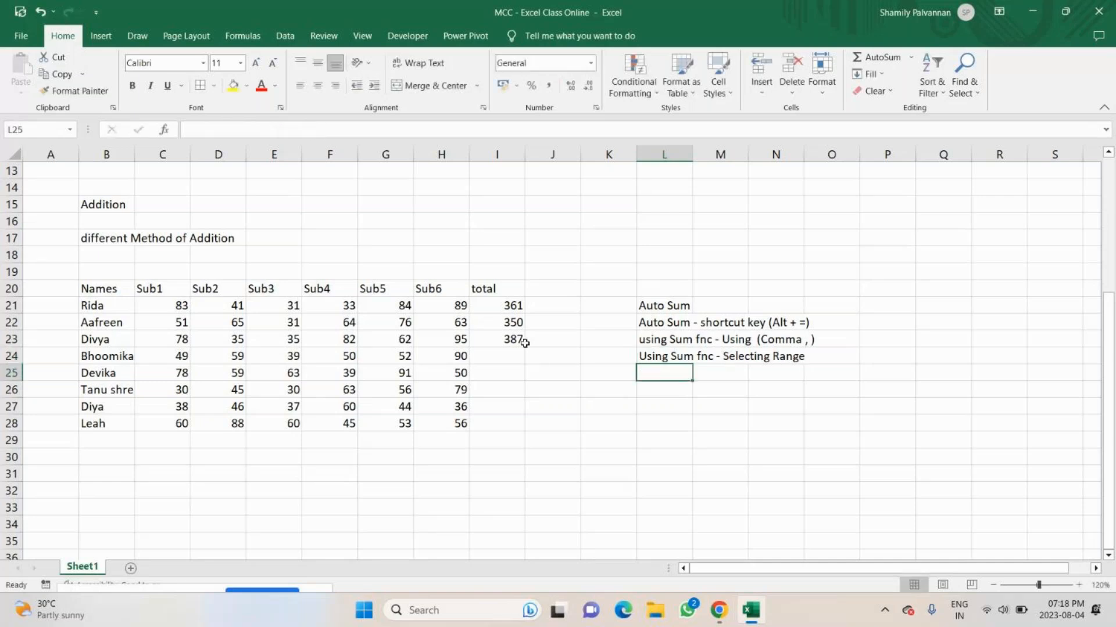
# Total the fourth student's marks in I24 with the range formula =SUM(C24:H24).
pyautogui.click(513, 352)
pyautogui.write('=')
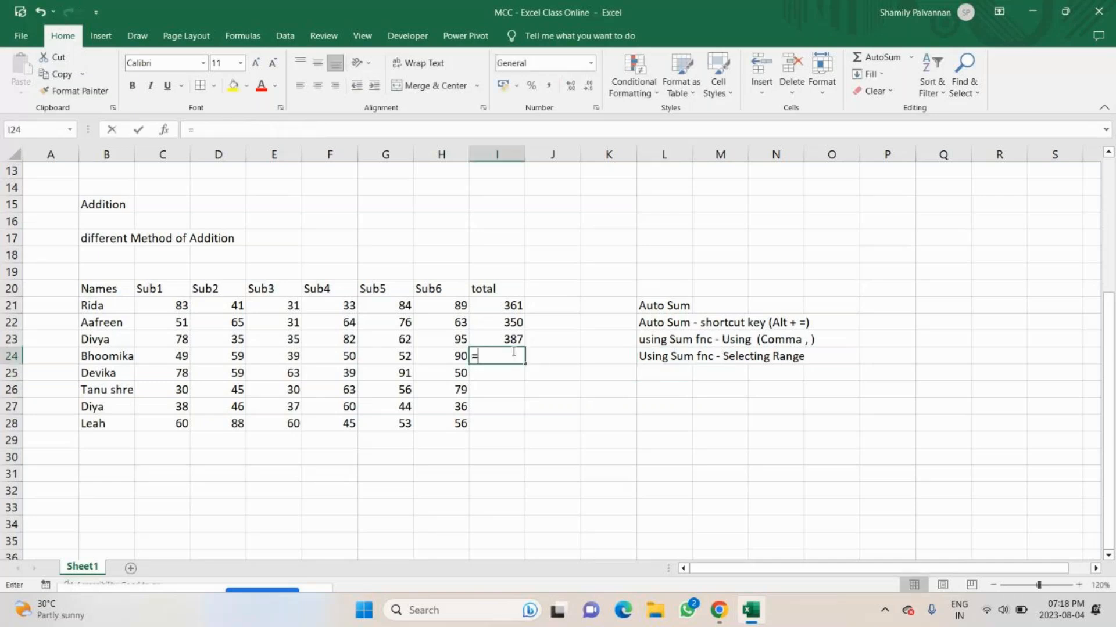
pyautogui.write('sum')
pyautogui.press('Tab')
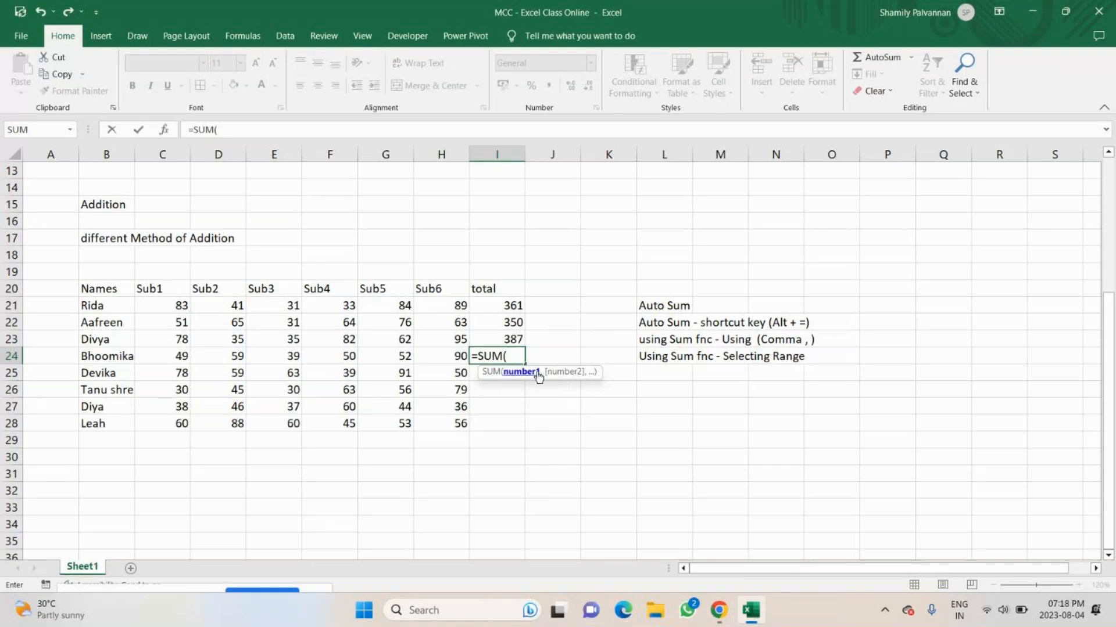
pyautogui.click(154, 354)
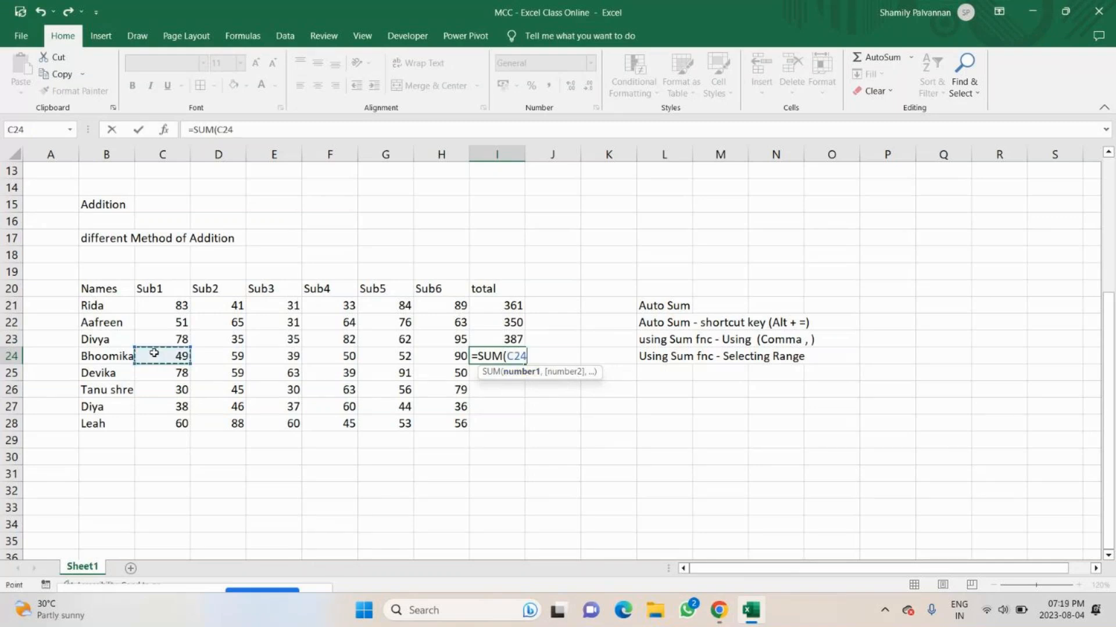
pyautogui.moveTo(154, 354); pyautogui.dragTo(420, 355)
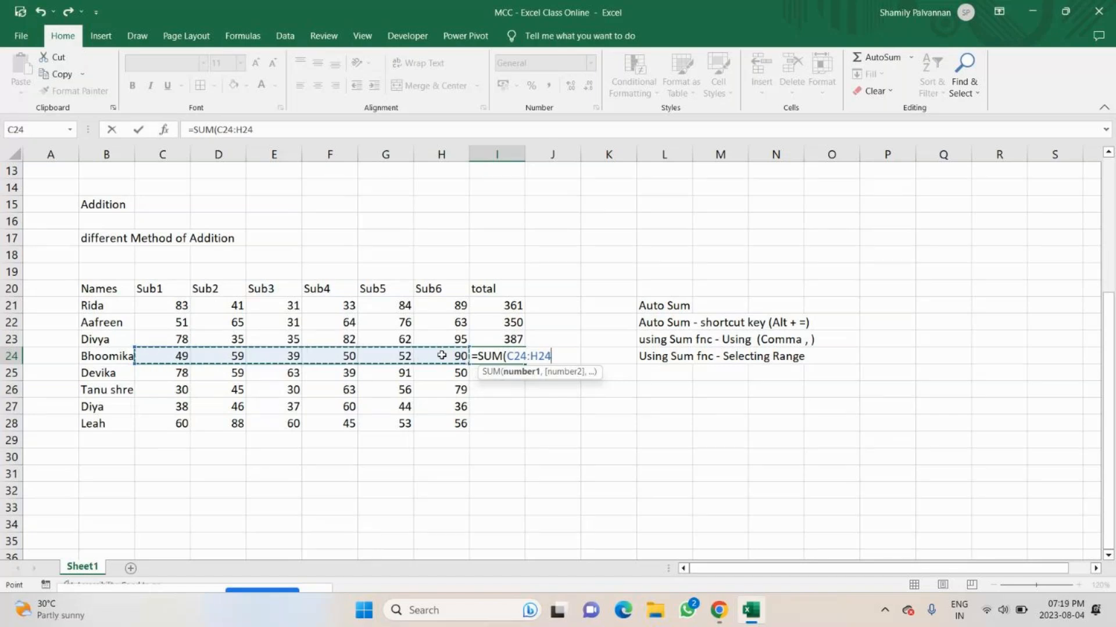
pyautogui.press('Return')
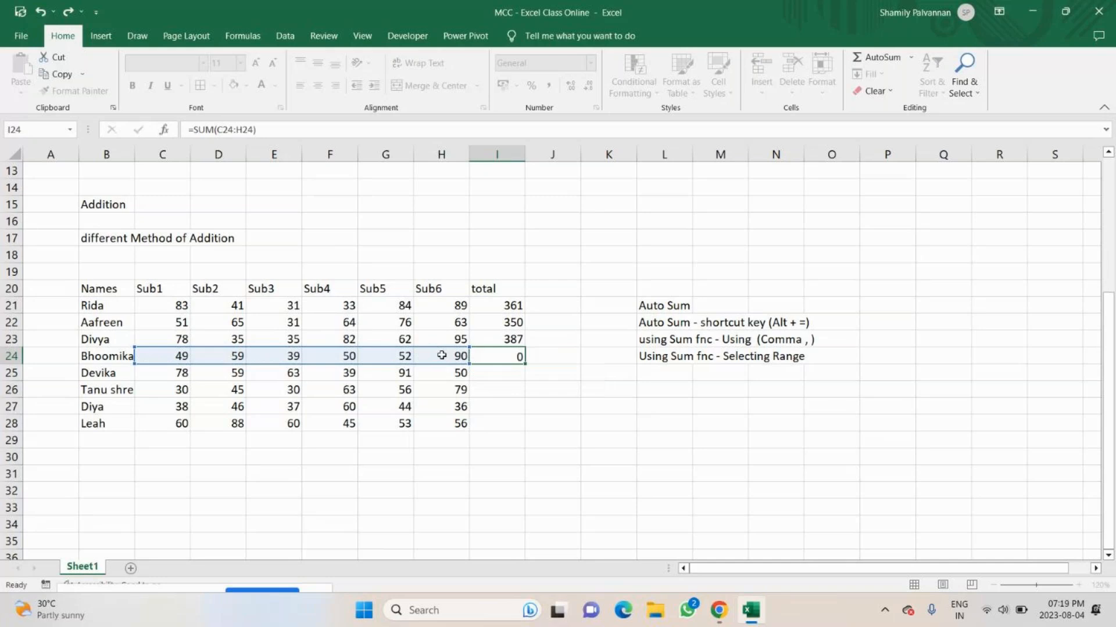
pyautogui.press('Return')
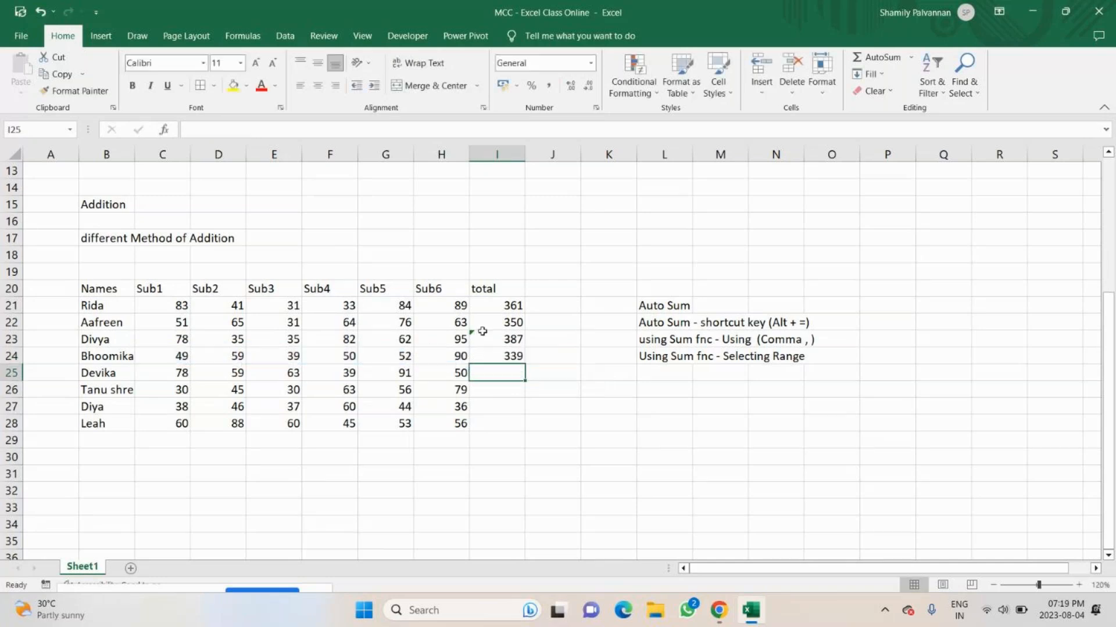
# Note the fifth addition method, "insert function option", in L25.
pyautogui.click(683, 361)
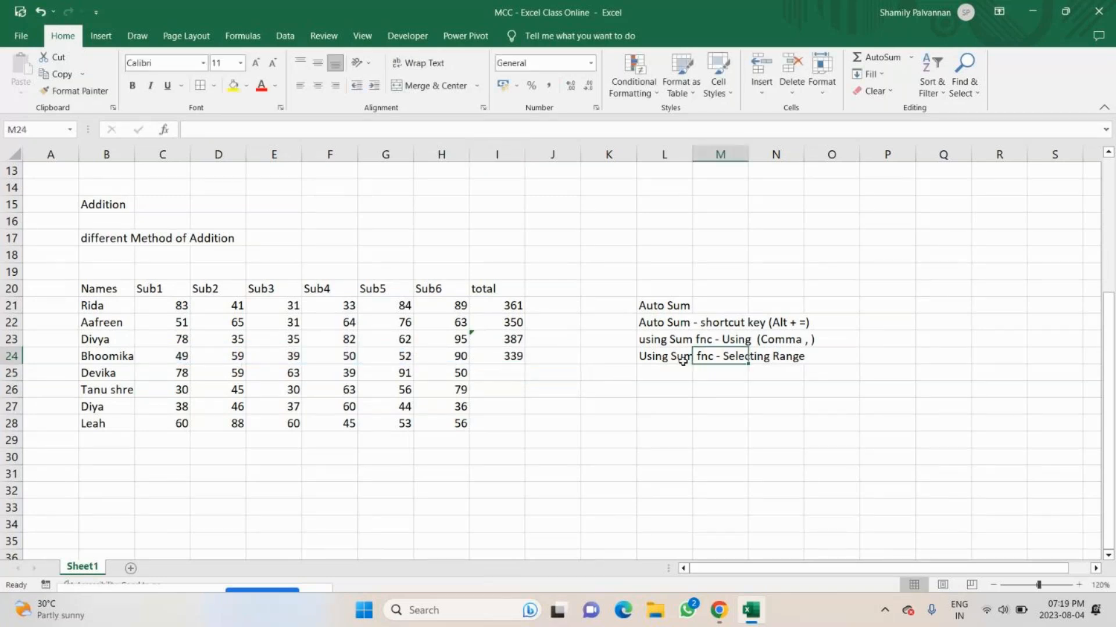
pyautogui.click(499, 376)
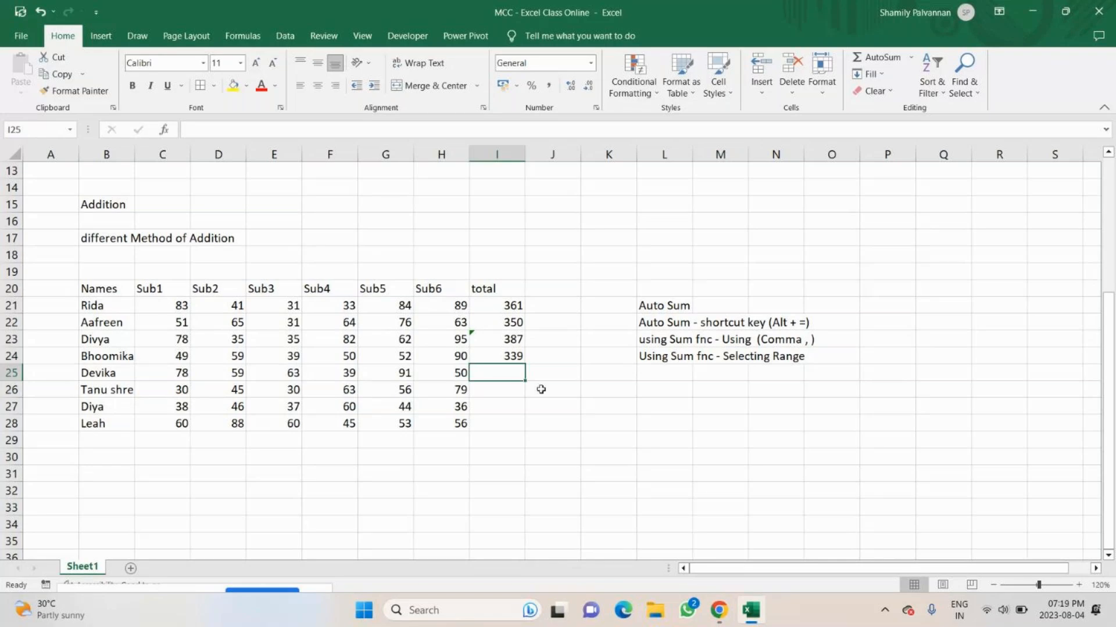
pyautogui.click(661, 373)
pyautogui.write('inser')
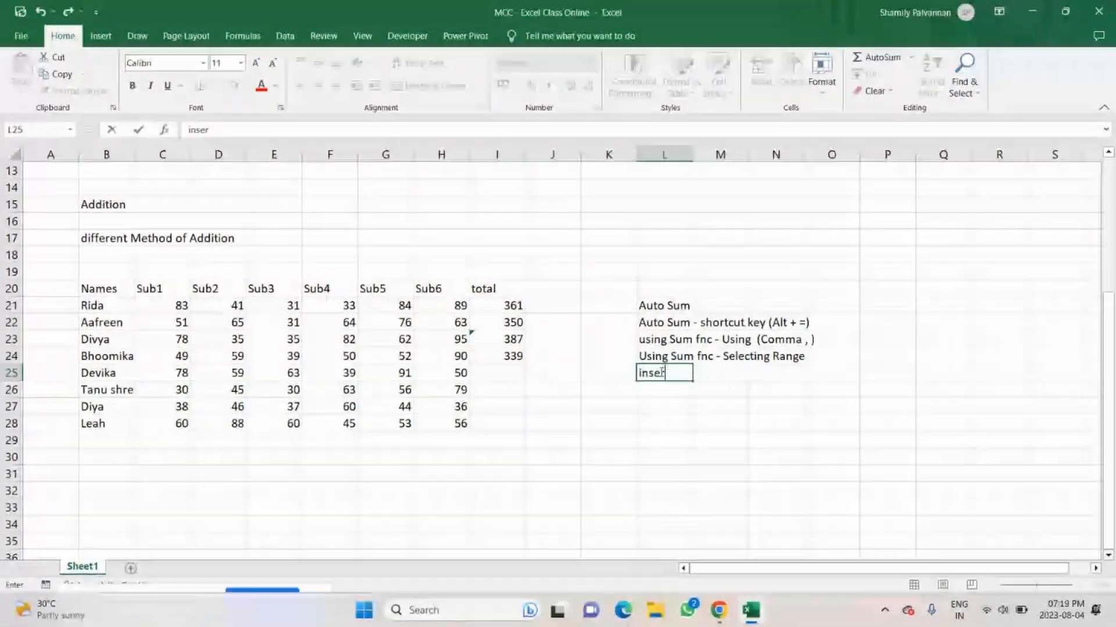
pyautogui.write('t ')
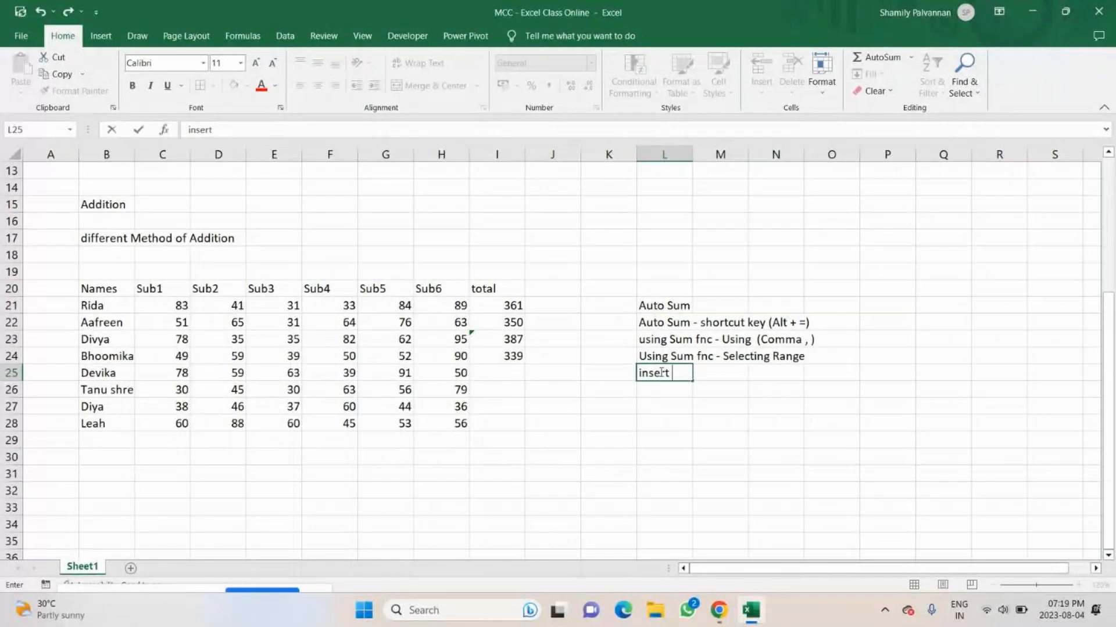
pyautogui.write('function op')
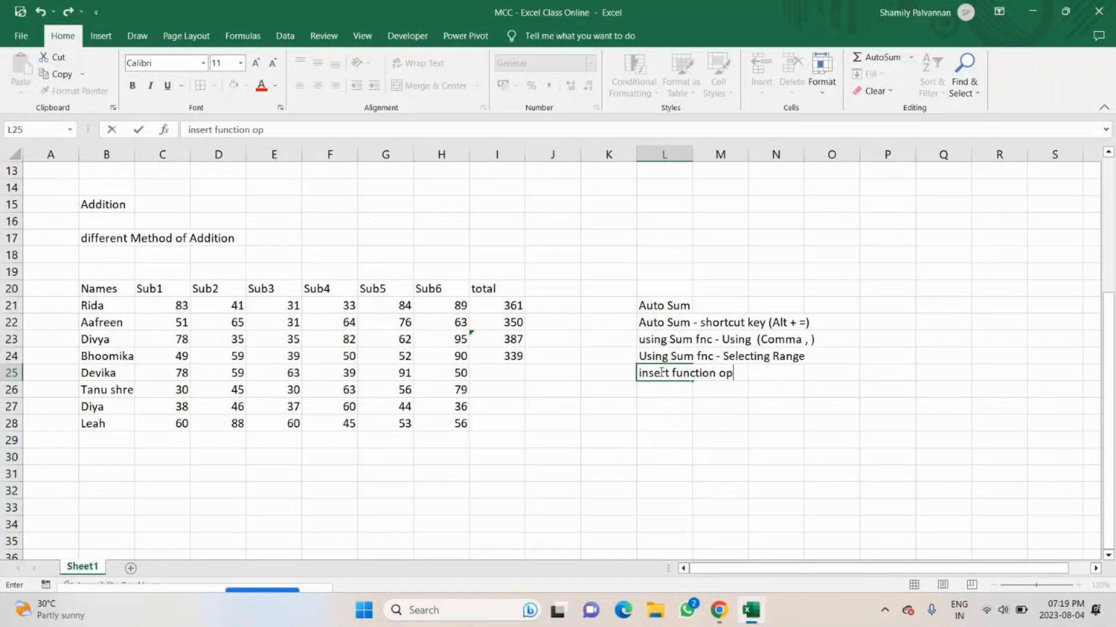
pyautogui.write('tion')
pyautogui.press('Return')
# Start Insert Function for I25, search for "sum" and choose the SUM function.
pyautogui.click(505, 372)
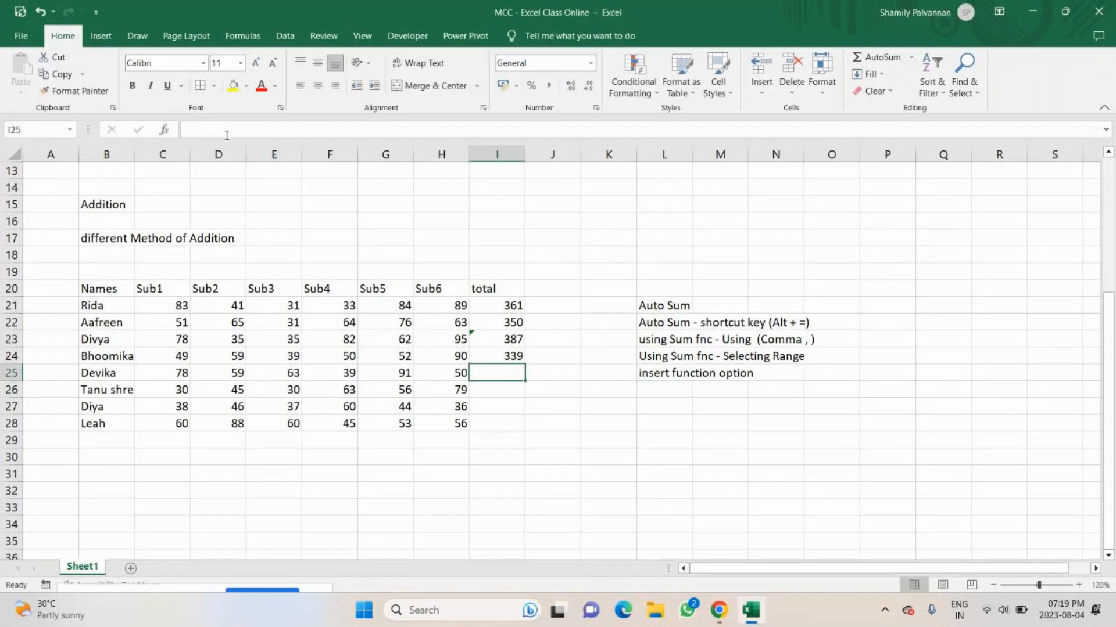
pyautogui.click(165, 131)
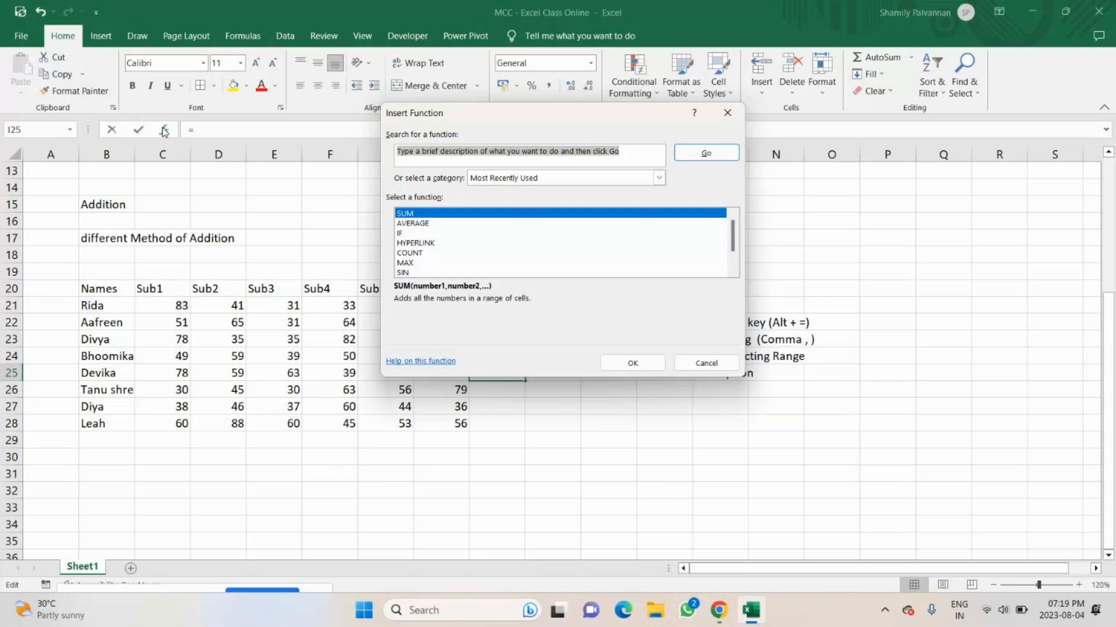
pyautogui.write('sum')
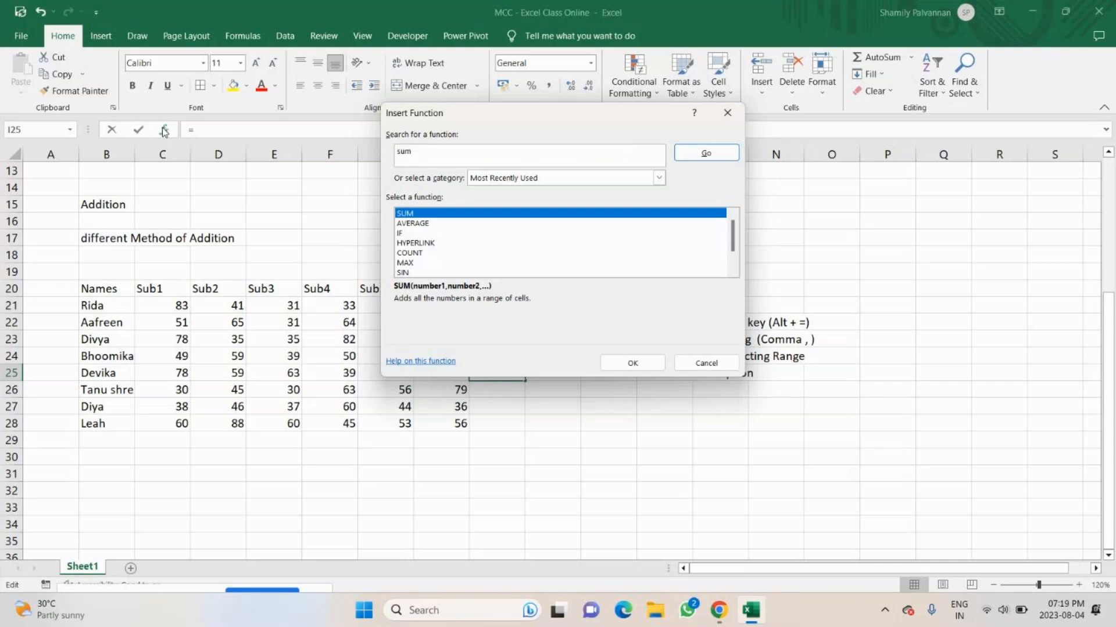
pyautogui.click(706, 152)
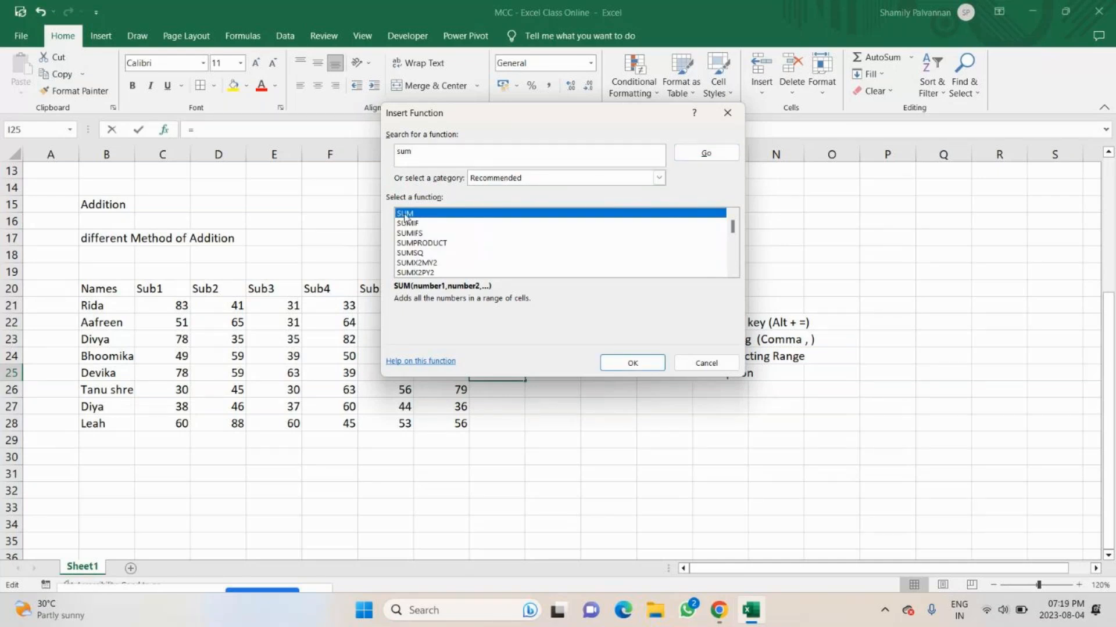
pyautogui.click(631, 364)
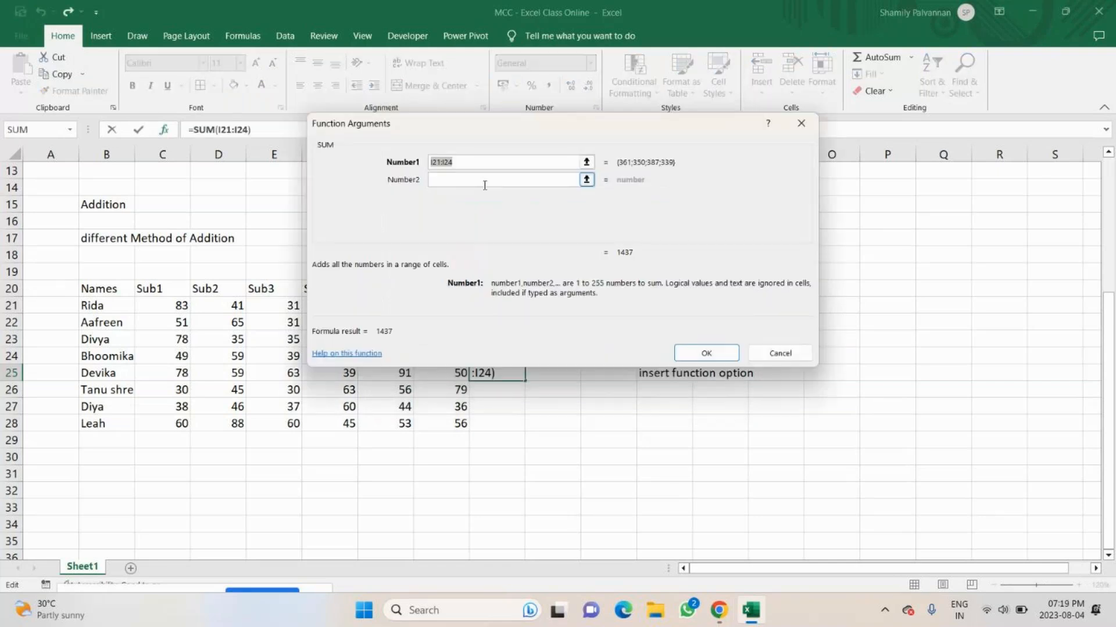
# Replace the suggested range with the separate SUM arguments C25, D25, E25, F25, G25 and H26, and insert the function in I25.
pyautogui.moveTo(535, 140); pyautogui.dragTo(692, 101)
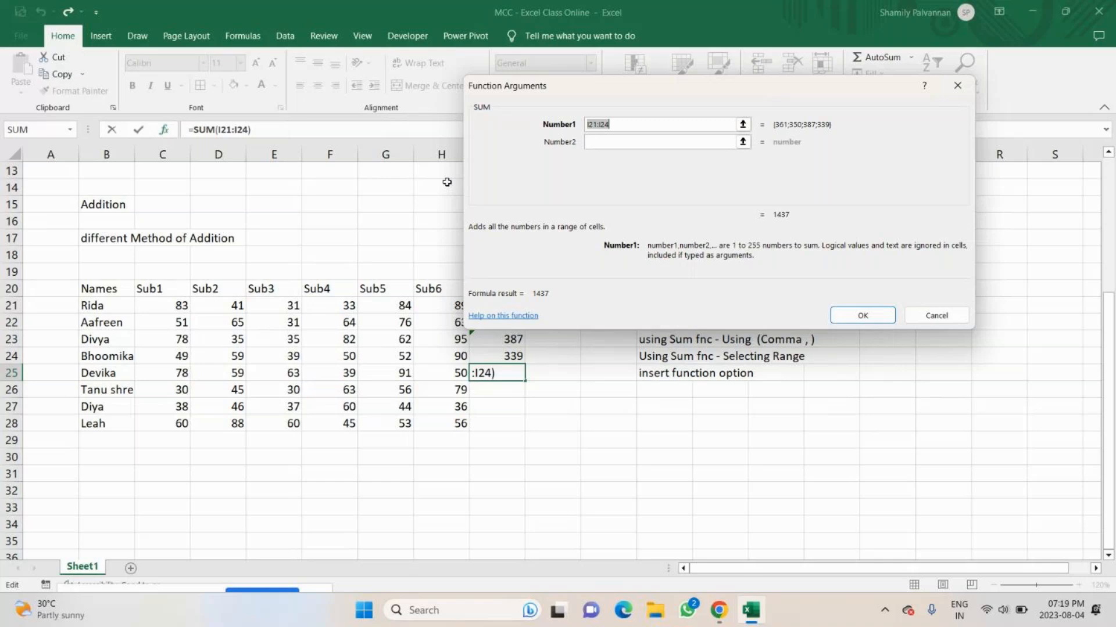
pyautogui.press('BackSpace')
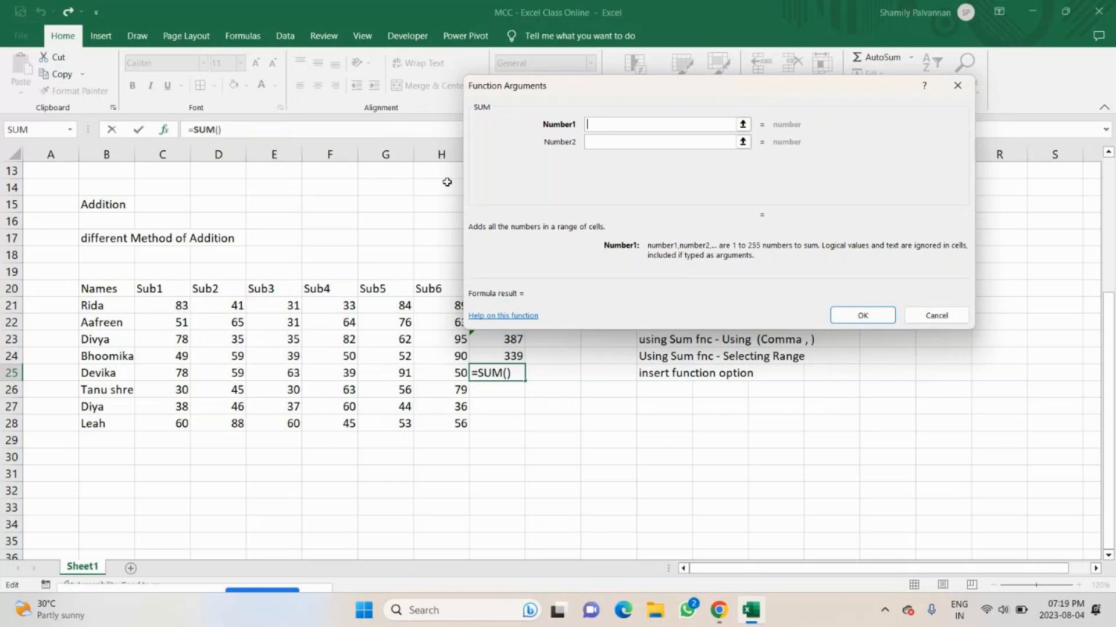
pyautogui.click(170, 371)
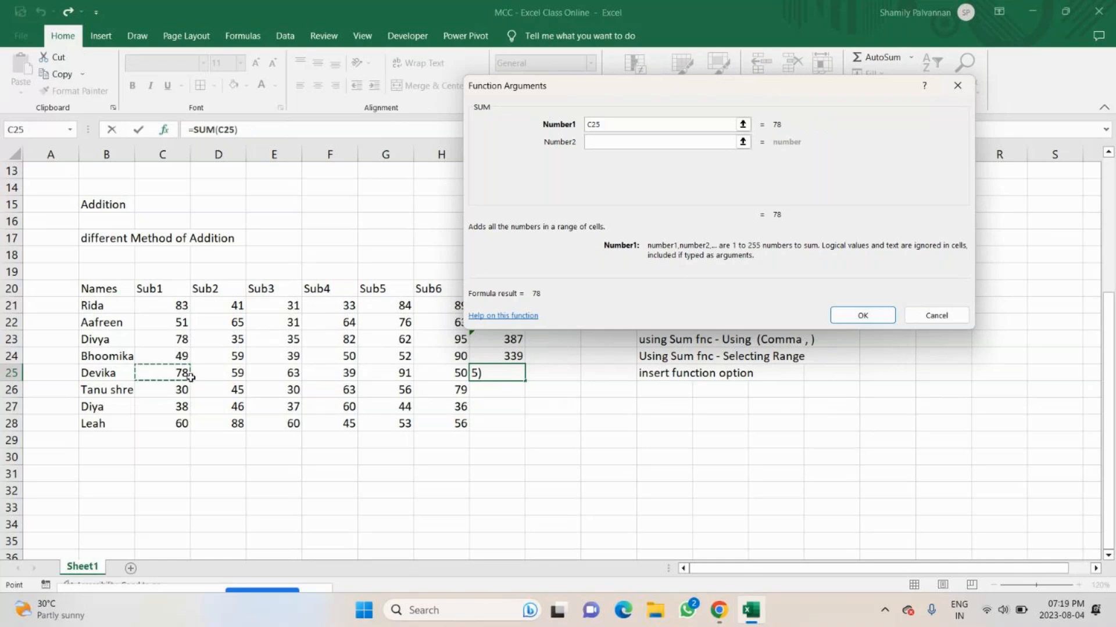
pyautogui.click(604, 145)
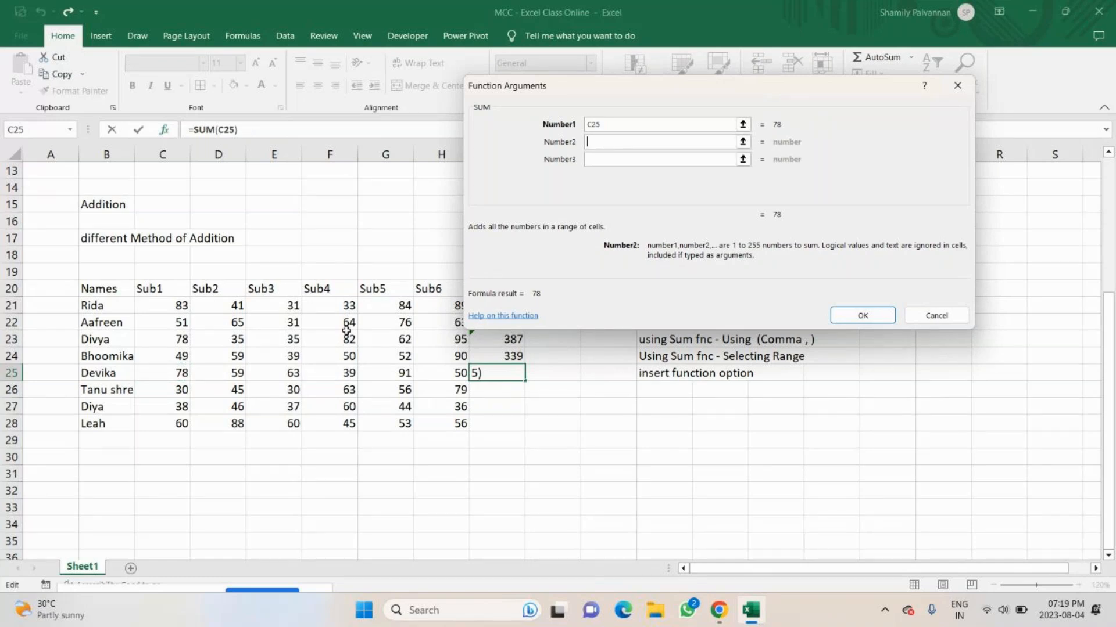
pyautogui.click(218, 372)
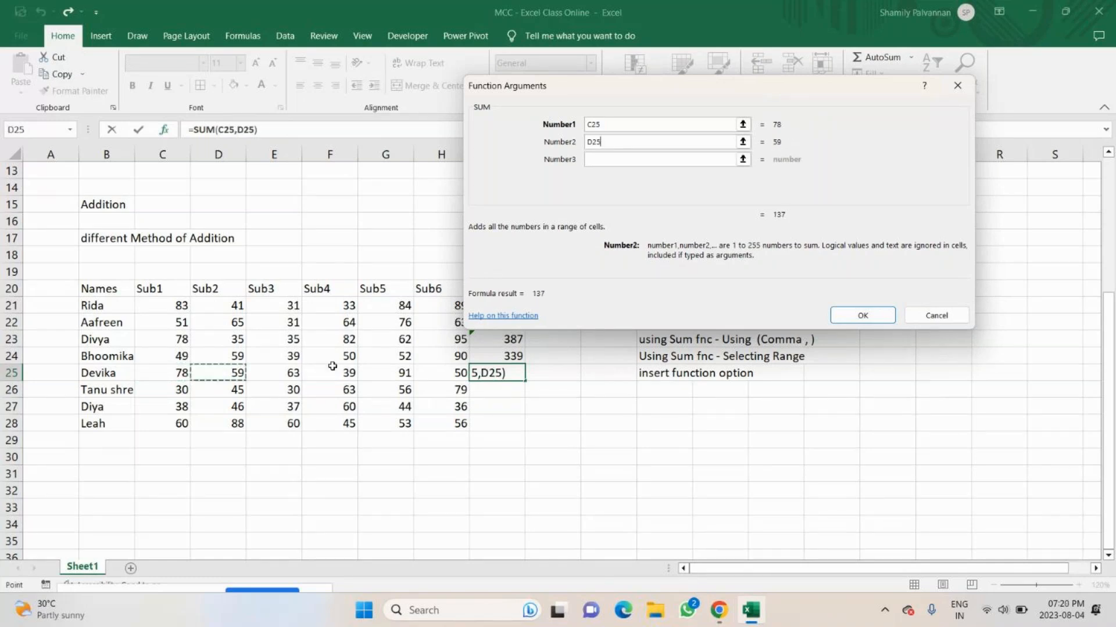
pyautogui.click(618, 165)
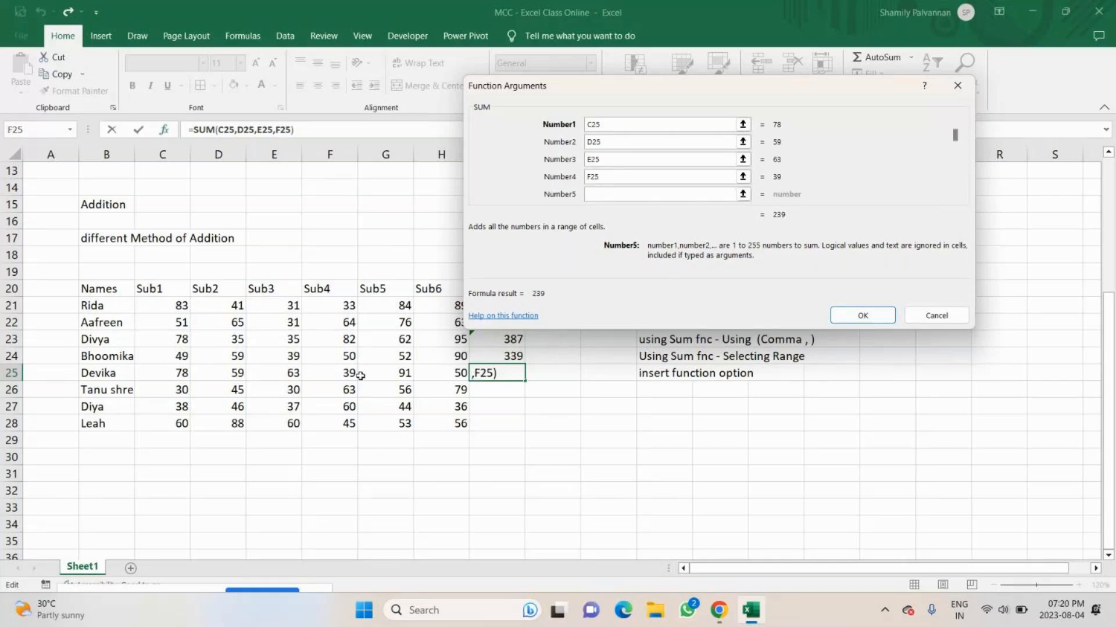
pyautogui.click(385, 373)
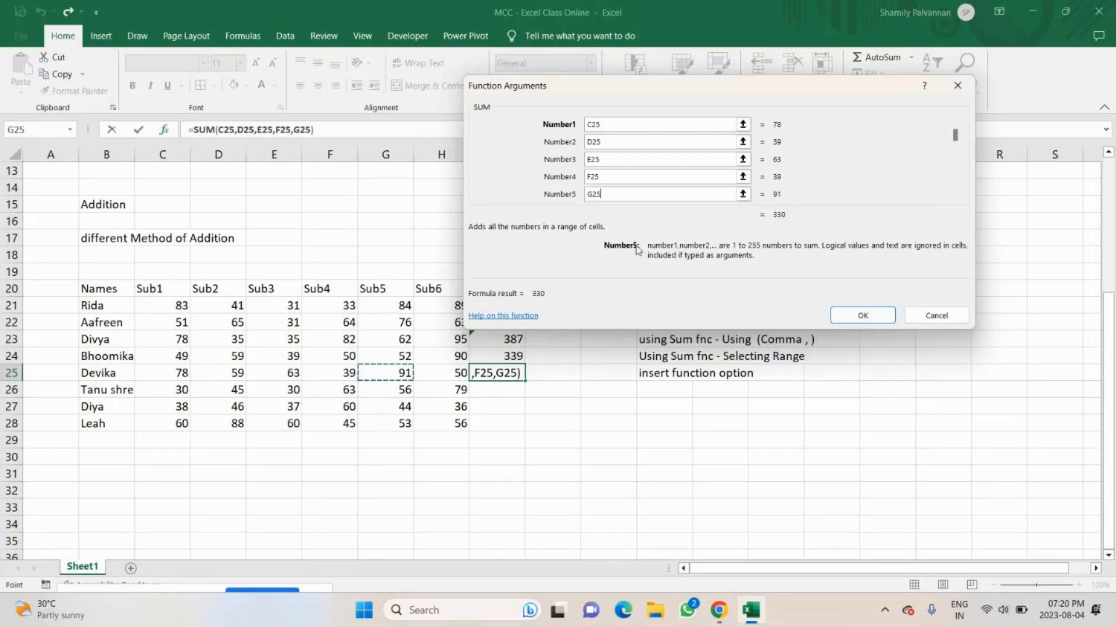
pyautogui.press('Tab')
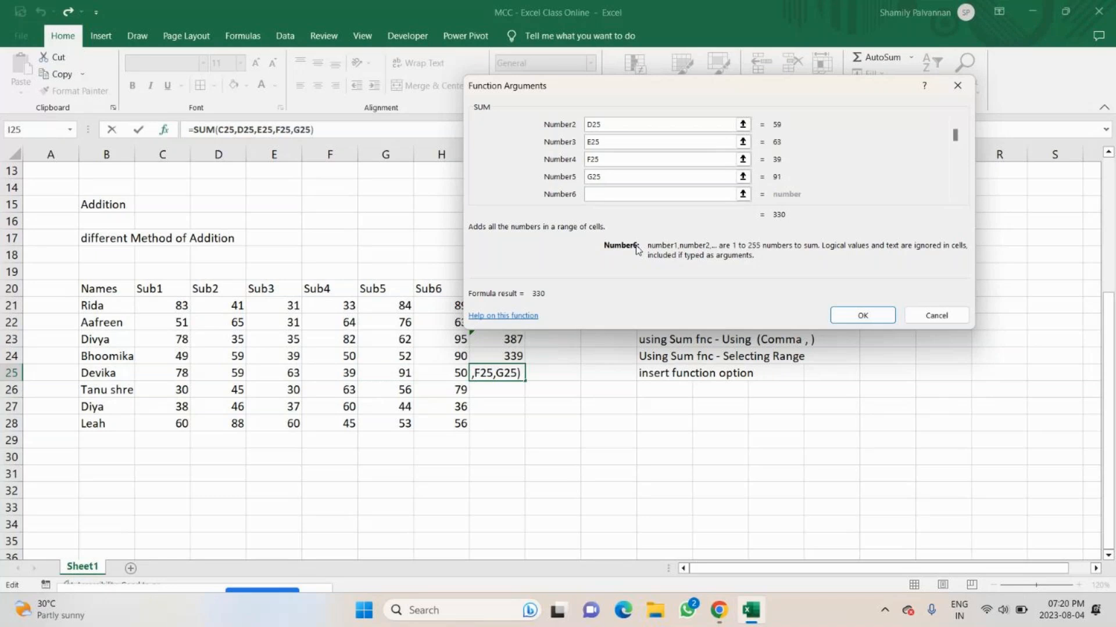
pyautogui.click(458, 391)
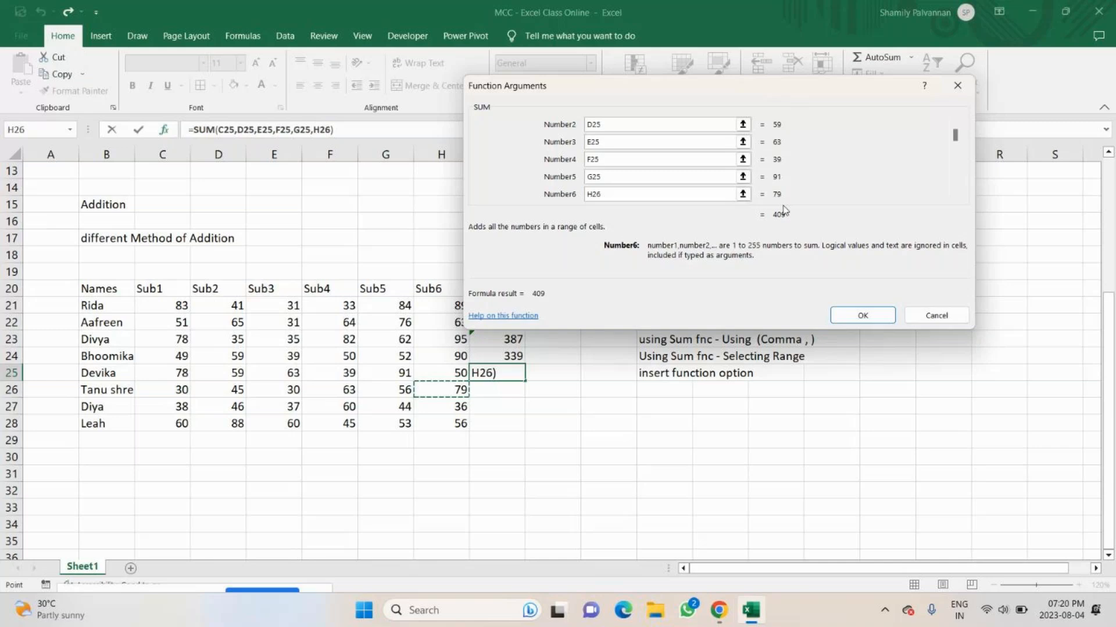
pyautogui.click(861, 317)
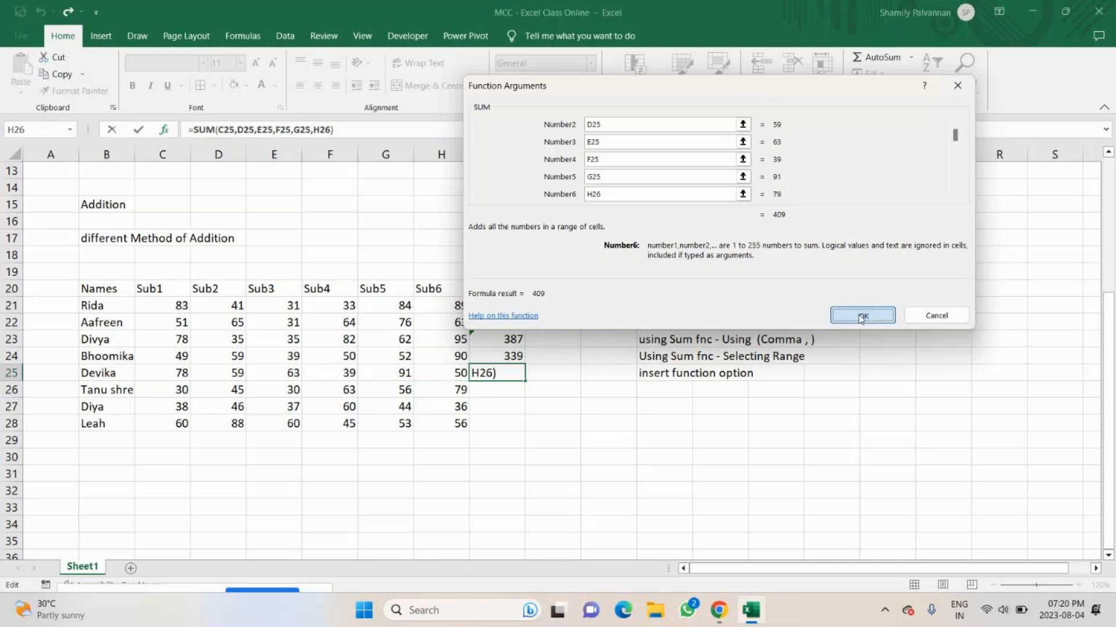
# Copy the "insert function option" note from L25 into L26.
pyautogui.click(656, 375)
pyautogui.hotkey('ctrl', 'c')
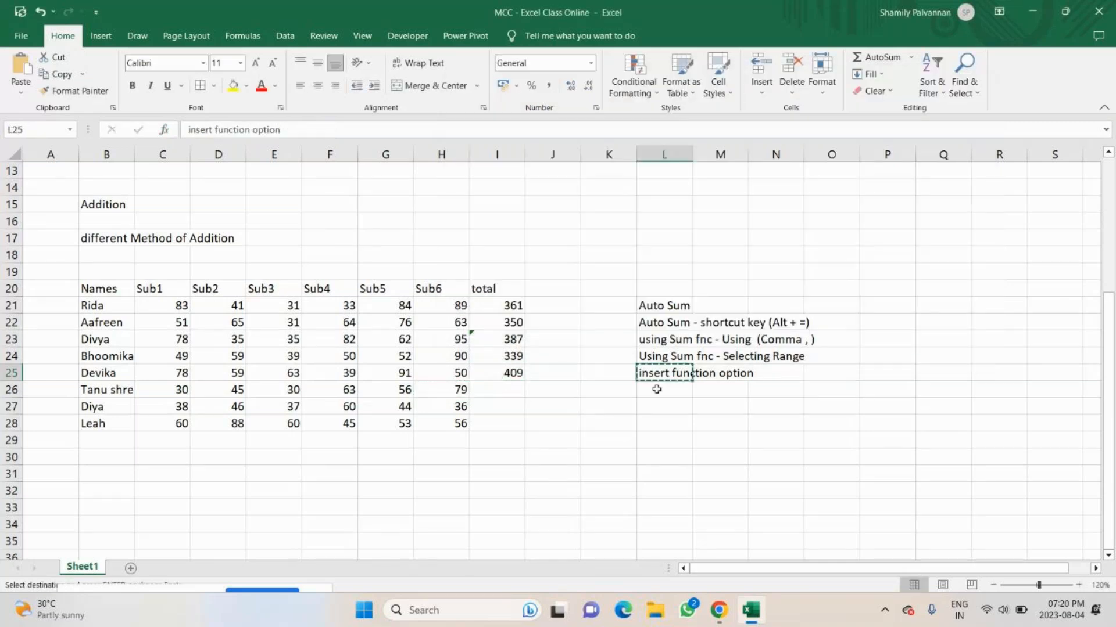
pyautogui.click(656, 389)
pyautogui.hotkey('ctrl', 'v')
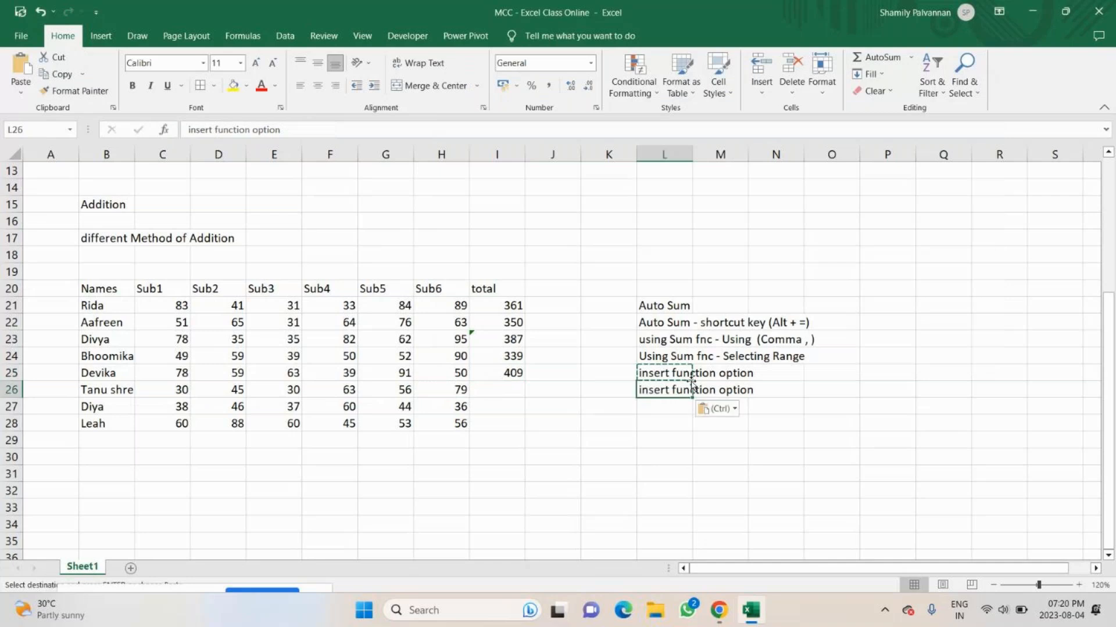
# Extend the note in L25 to read "insert function option - cell value".
pyautogui.doubleClick(691, 374)
pyautogui.click(756, 374)
pyautogui.write('- indi')
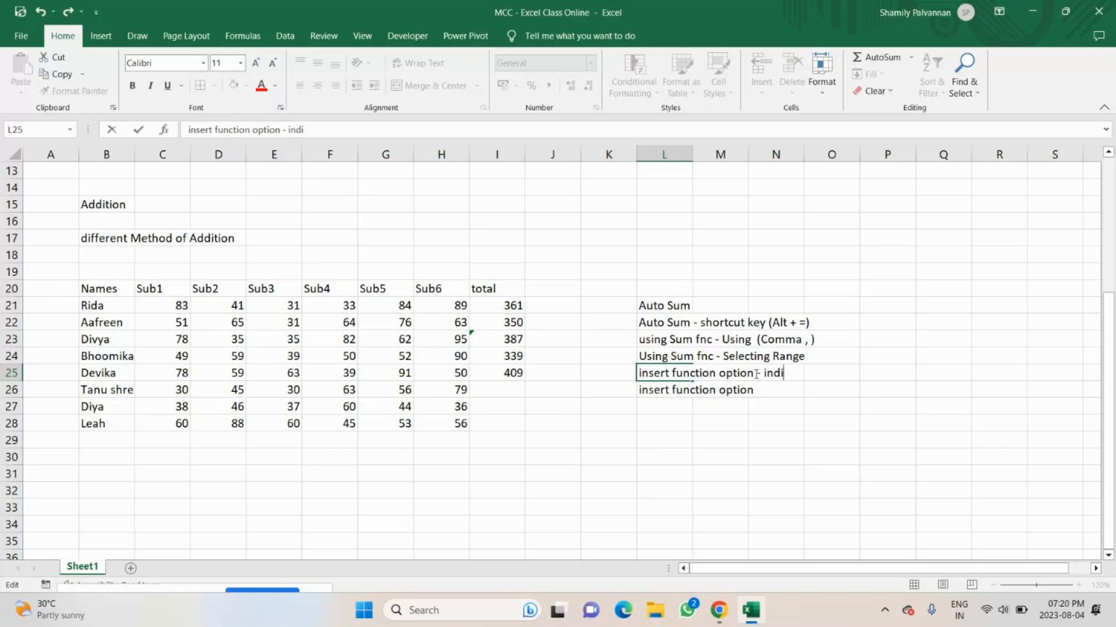
pyautogui.press('BackSpace')
pyautogui.press('BackSpace')
pyautogui.press('BackSpace')
pyautogui.press('BackSpace')
pyautogui.write('cell value')
pyautogui.press('Return')
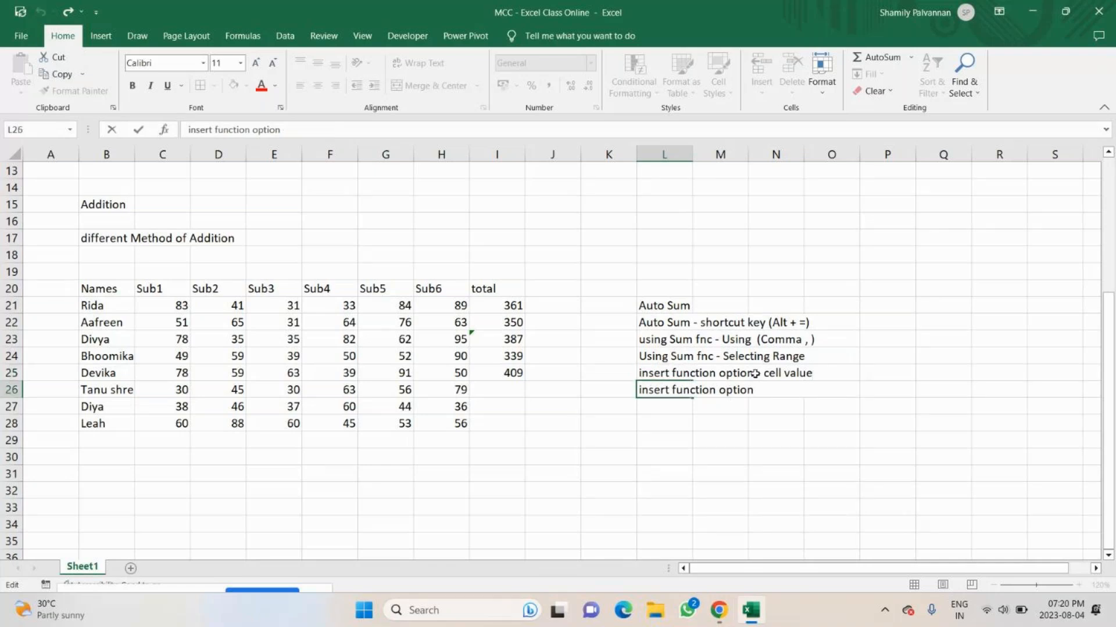
# Extend the copied note in L26 to read "insert function option - range".
pyautogui.write('insert function option - rqn')
pyautogui.press('BackSpace')
pyautogui.press('BackSpace')
pyautogui.write('ange')
pyautogui.press('Return')
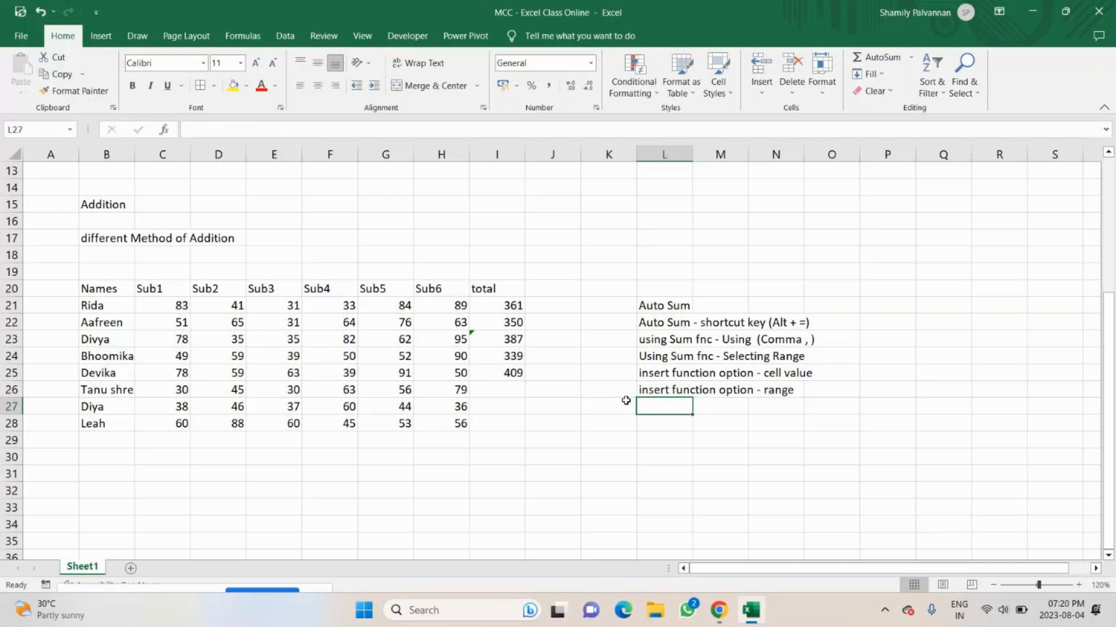
pyautogui.click(521, 391)
pyautogui.write('=')
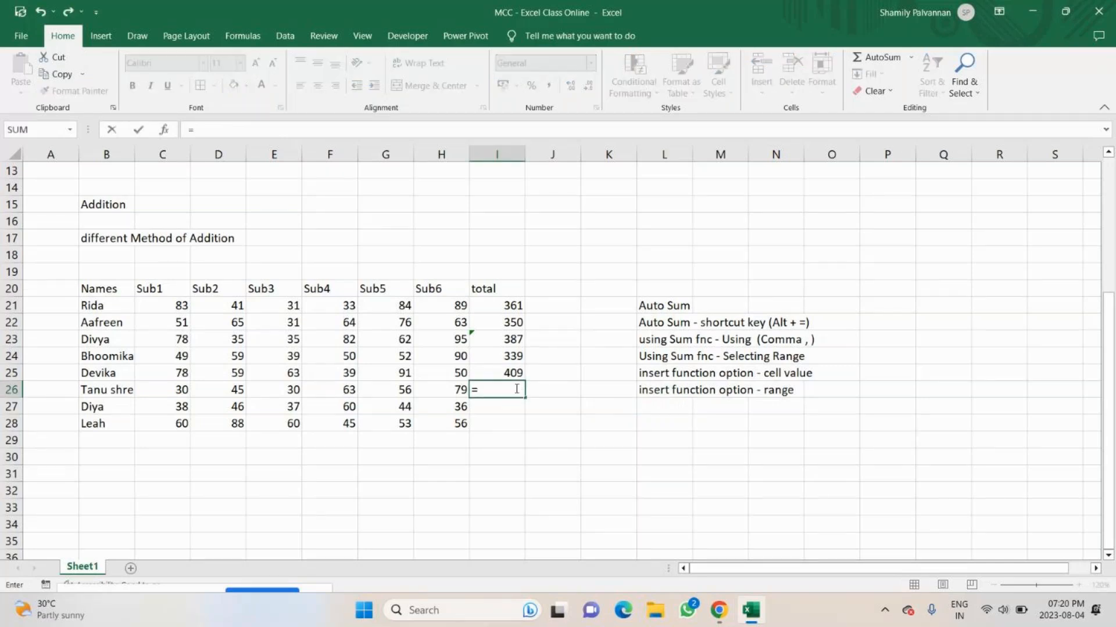
pyautogui.press('BackSpace')
pyautogui.press('Return')
# Total the sixth student's marks in I26 through Insert Function, using SUM with the range C26:H26 instead of the suggested one.
pyautogui.click(516, 389)
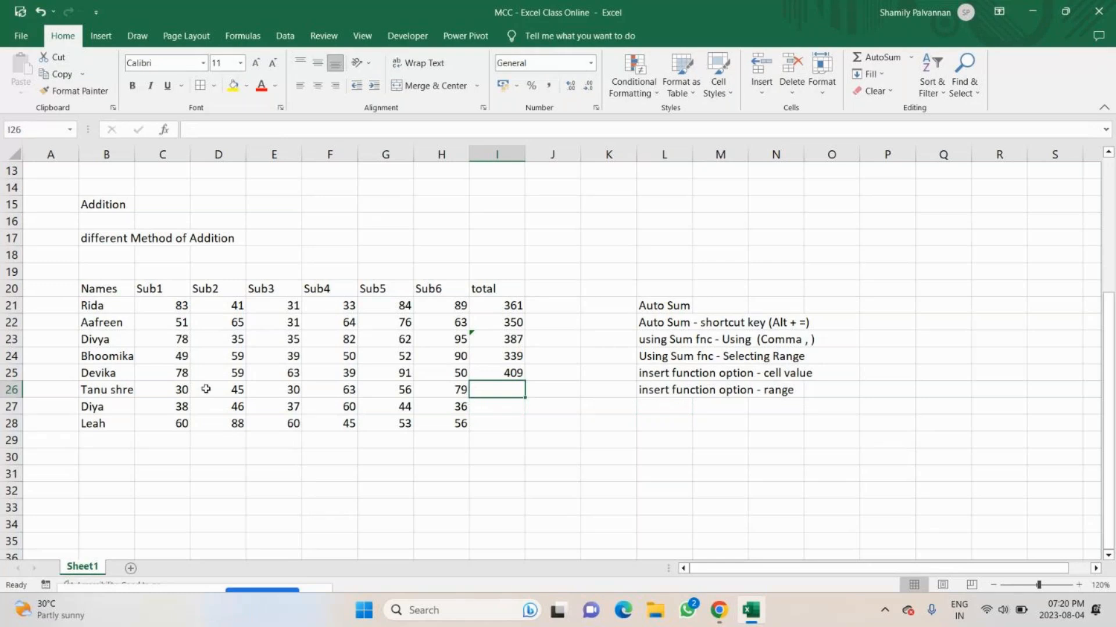
pyautogui.click(164, 129)
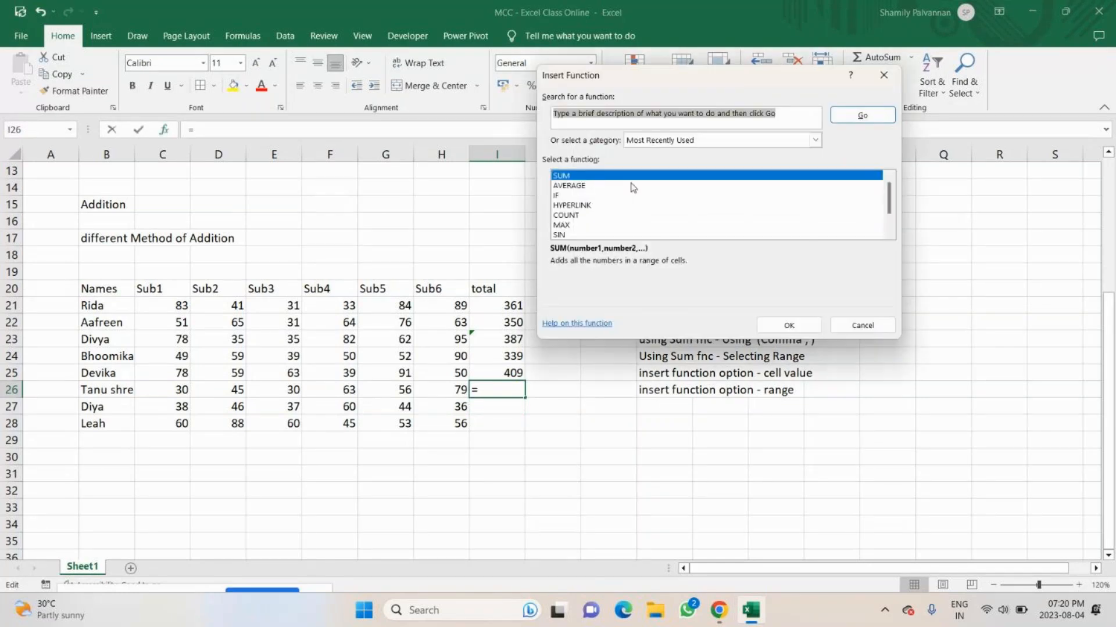
pyautogui.write('sum')
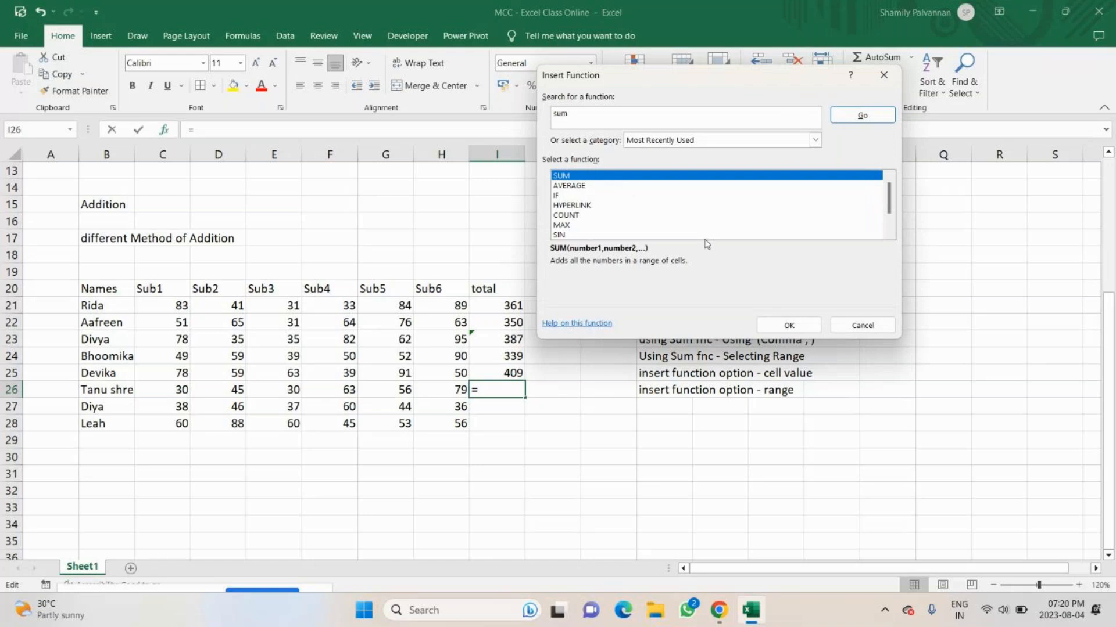
pyautogui.click(773, 327)
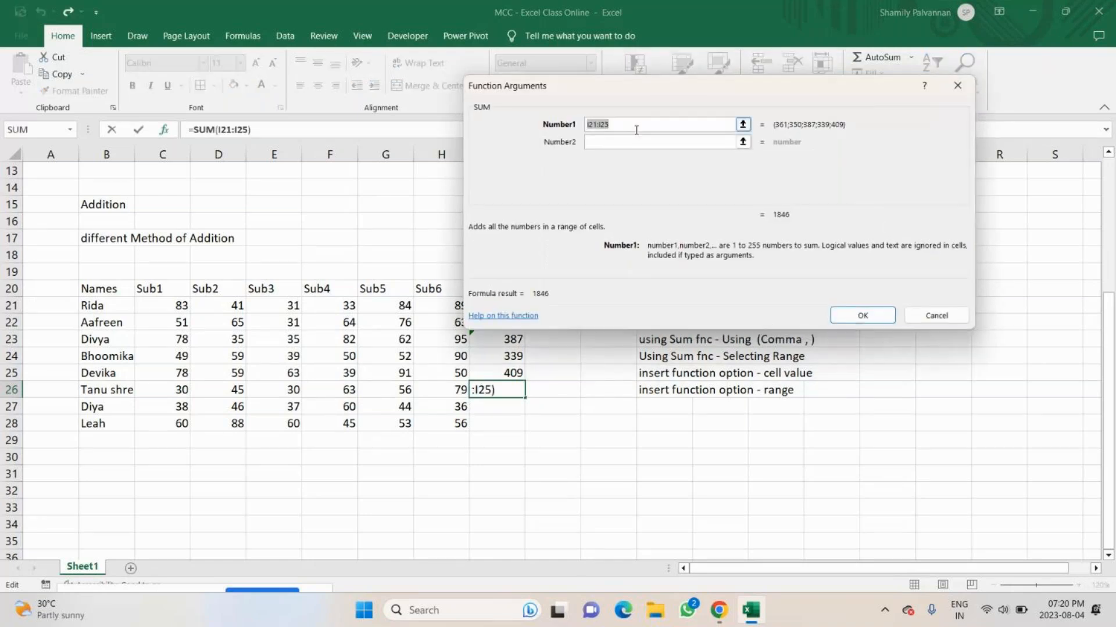
pyautogui.press('BackSpace')
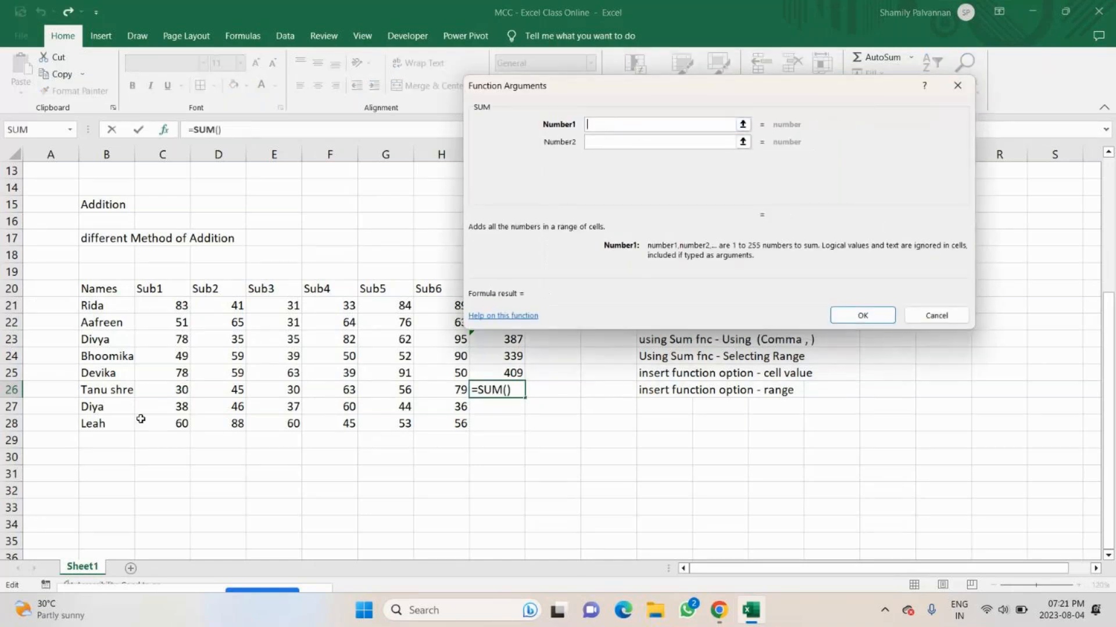
pyautogui.moveTo(160, 390); pyautogui.dragTo(460, 389)
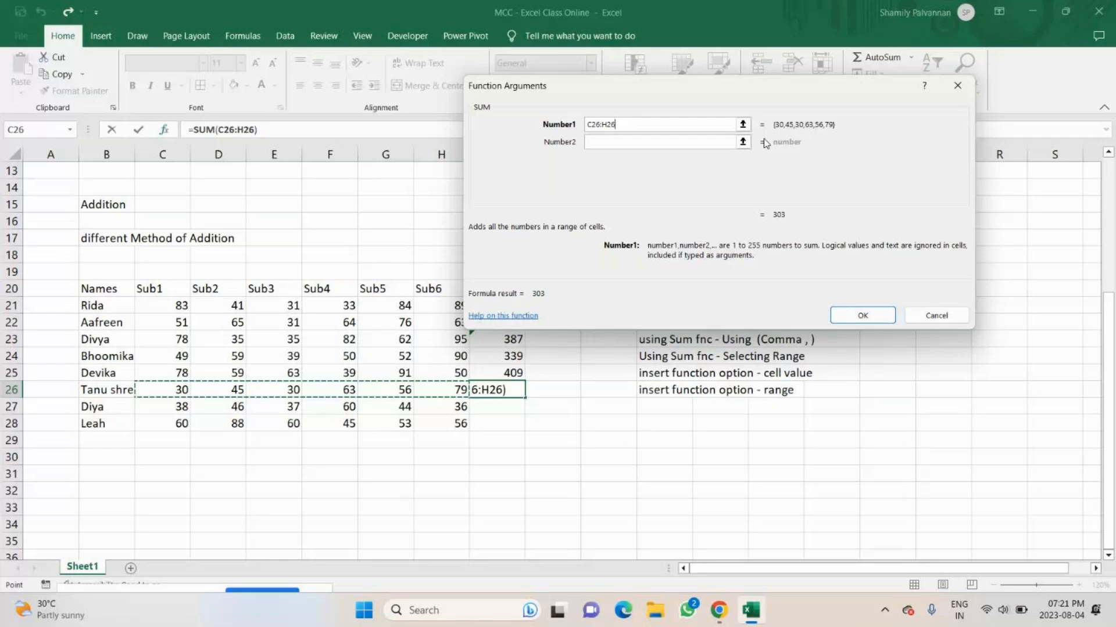
# Switch to the GoTo meeting, unmute the microphone and return to the Excel workbook.
pyautogui.hotkey('alt', 'Tab')
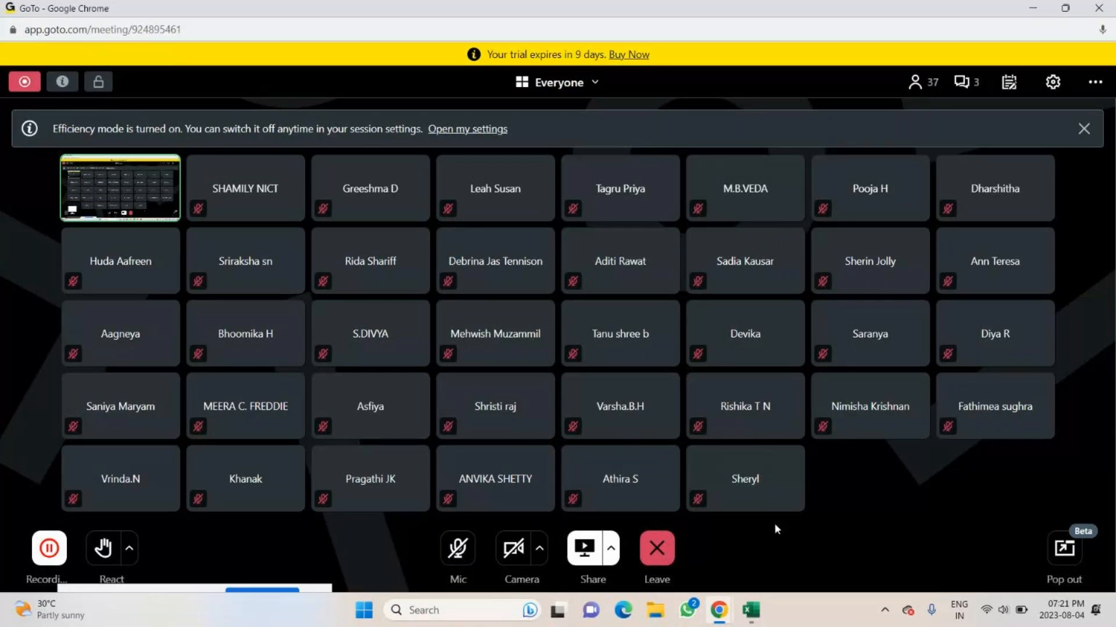
pyautogui.click(458, 548)
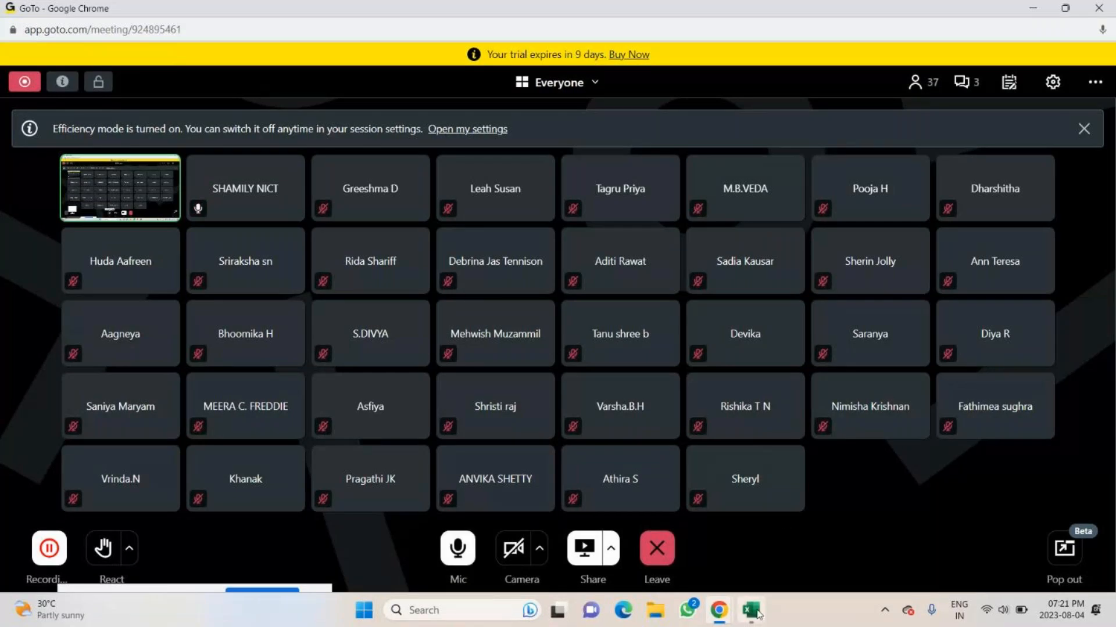
pyautogui.click(751, 611)
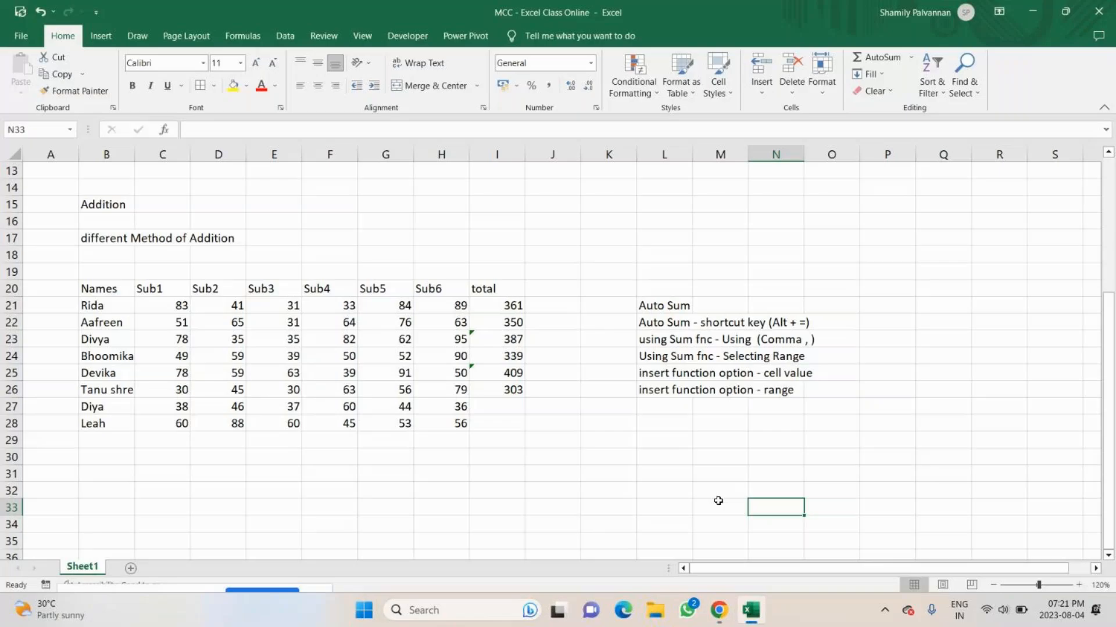
# Total the seventh student's marks in I27 with AutoSum over C27:H27, and compare its formula with the one in I21.
pyautogui.click(513, 404)
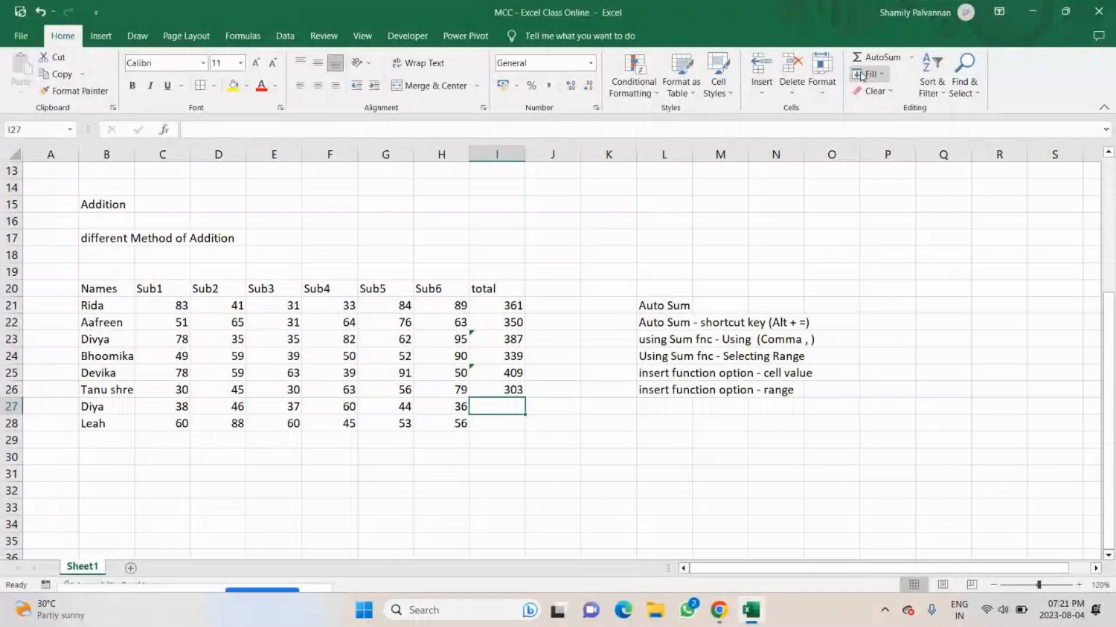
pyautogui.click(244, 36)
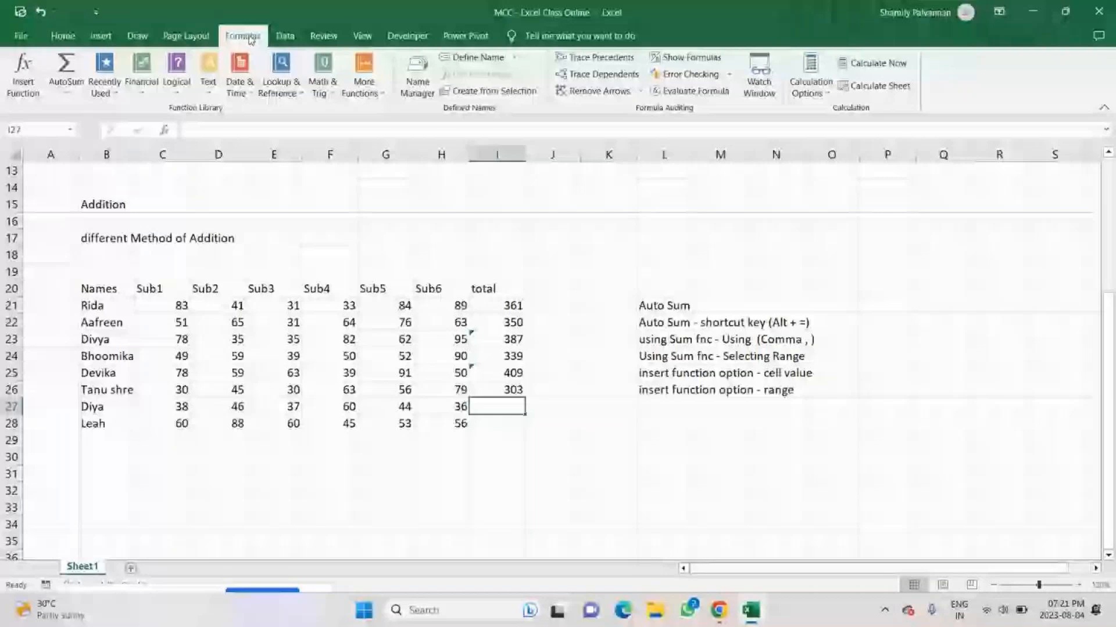
pyautogui.click(66, 66)
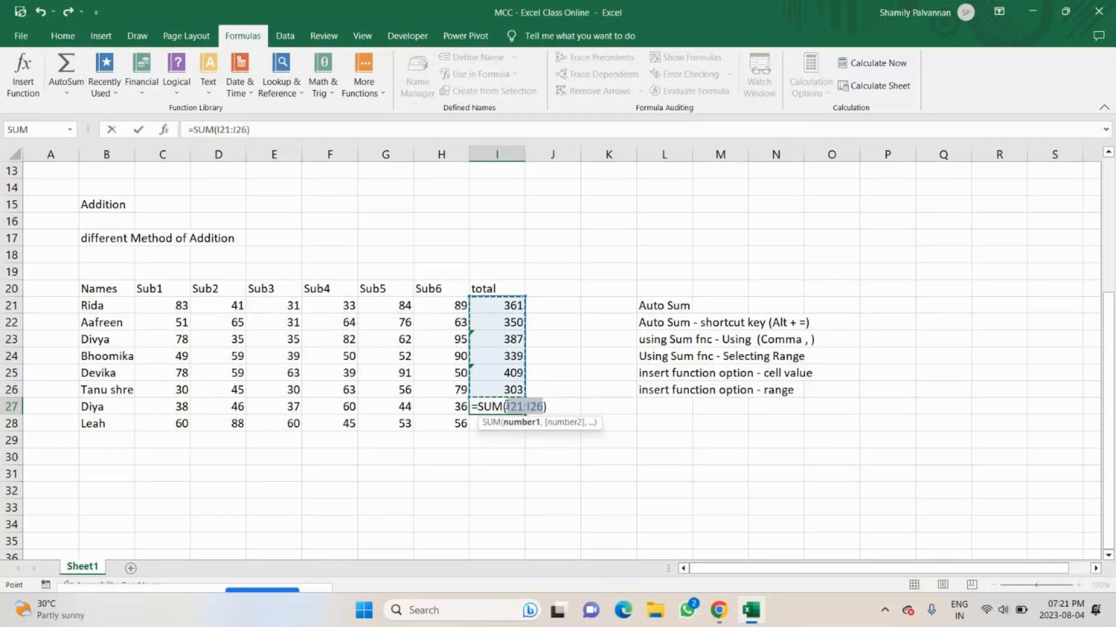
pyautogui.moveTo(163, 407); pyautogui.dragTo(437, 407)
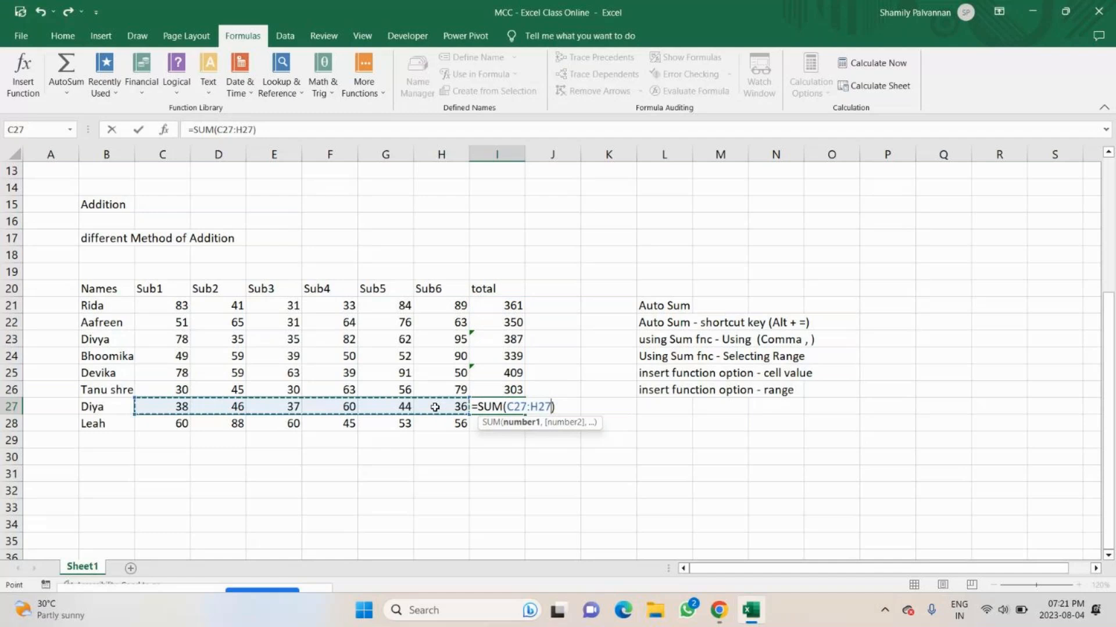
pyautogui.press('Return')
pyautogui.click(506, 409)
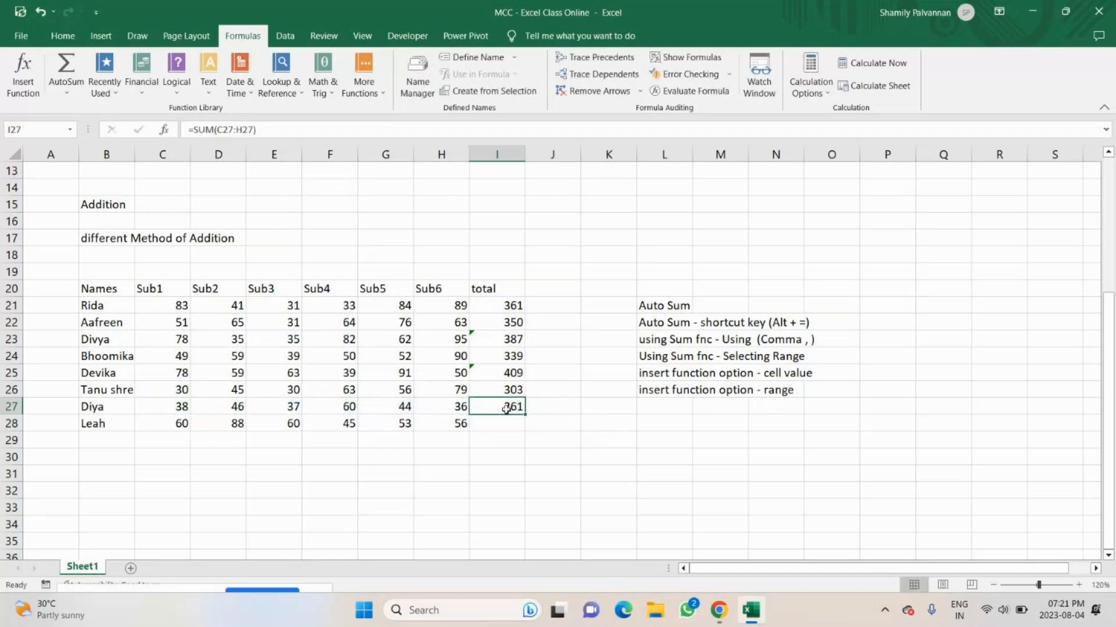
pyautogui.click(503, 304)
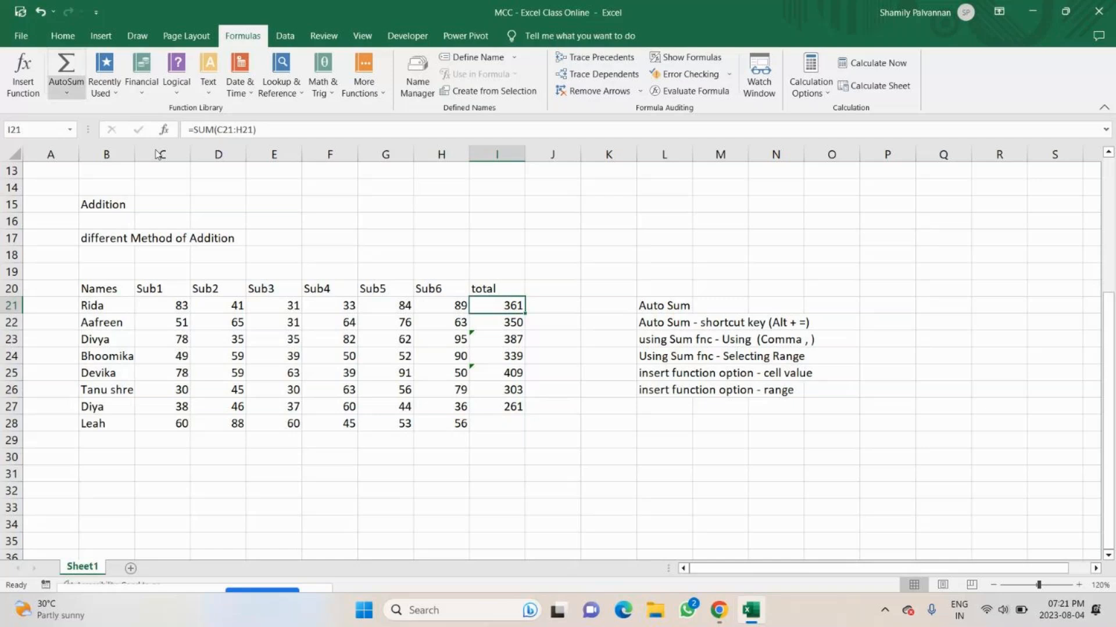
pyautogui.click(516, 407)
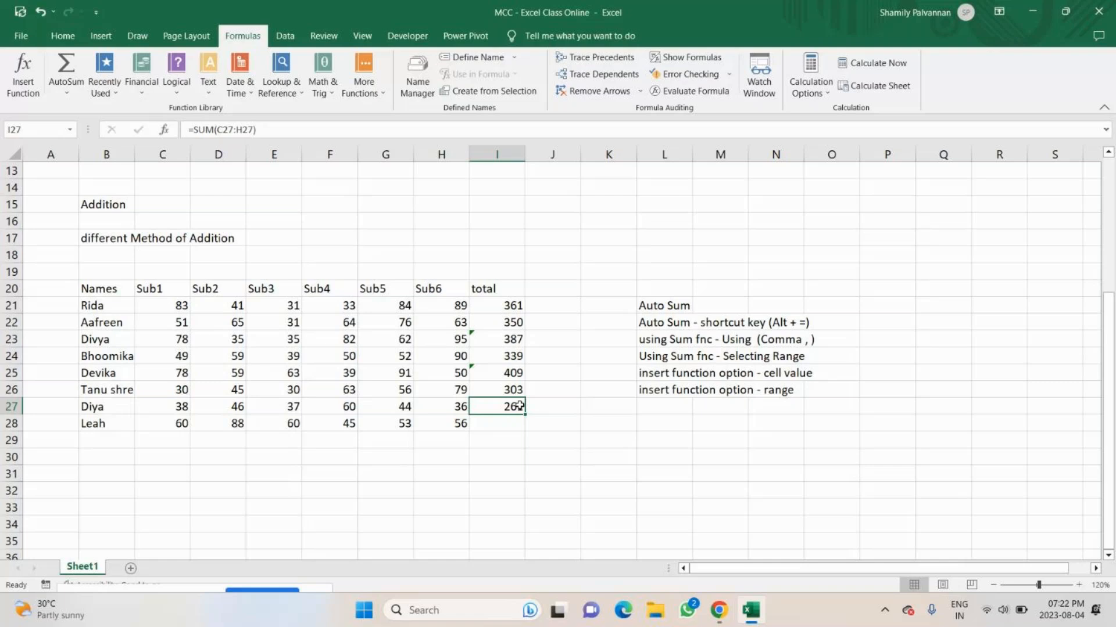
# Total the last student's marks in I28 with the range formula =SUM(C28:H28).
pyautogui.click(498, 428)
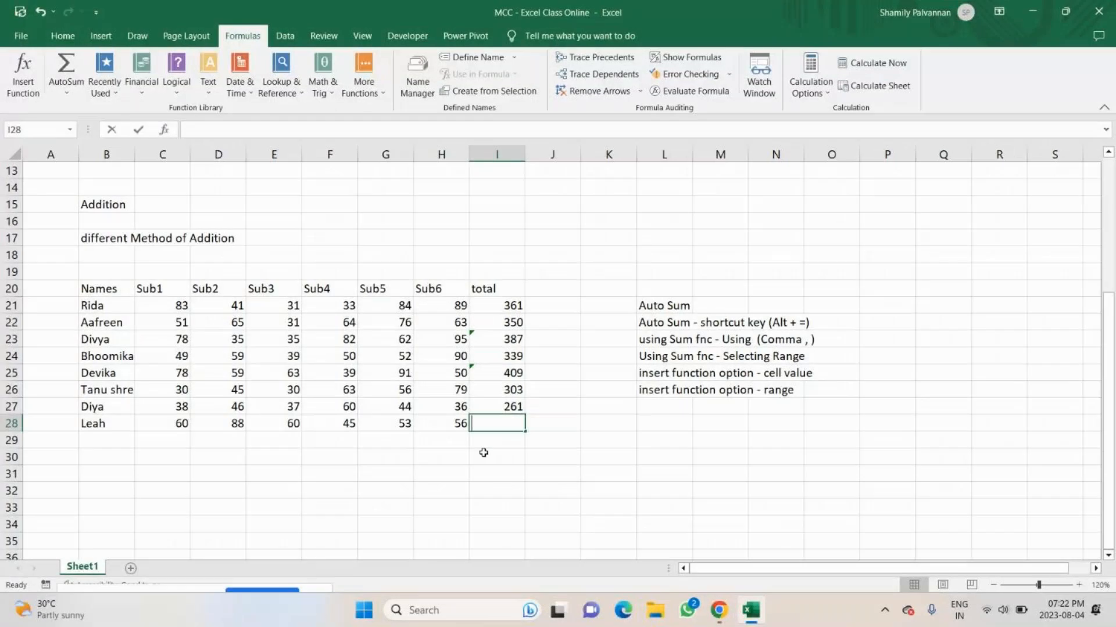
pyautogui.write('=sum')
pyautogui.press('Tab')
pyautogui.moveTo(157, 424); pyautogui.dragTo(444, 428)
pyautogui.write(')')
pyautogui.press('Return')
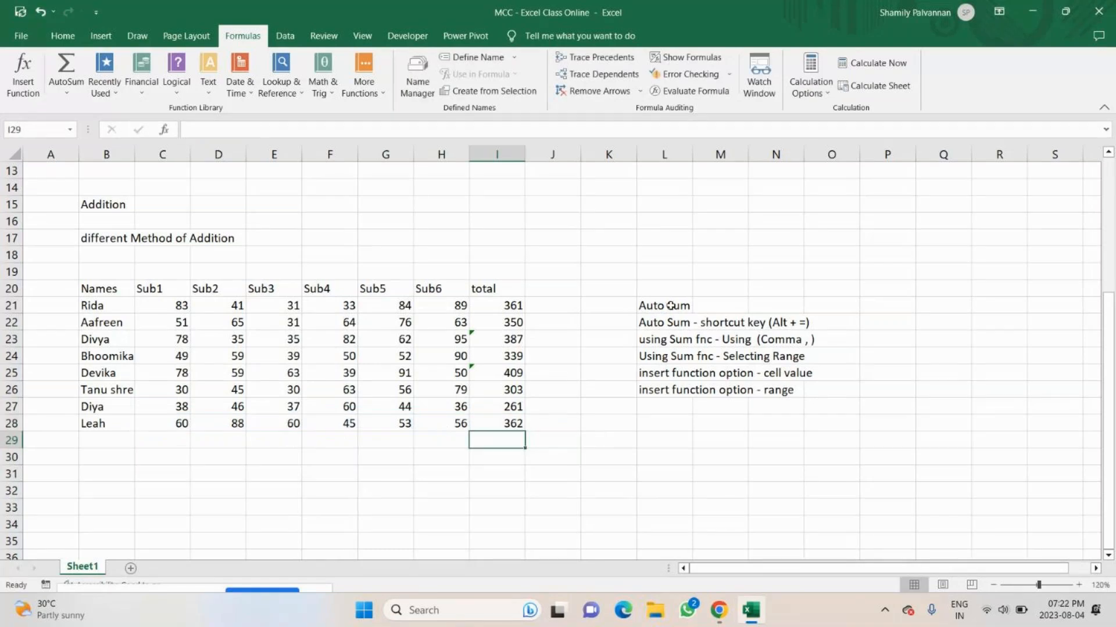
# Highlight the two Auto Sum notes in L21:L22 and the "Selecting Range" note in L24 with yellow fill.
pyautogui.moveTo(670, 305); pyautogui.dragTo(668, 323)
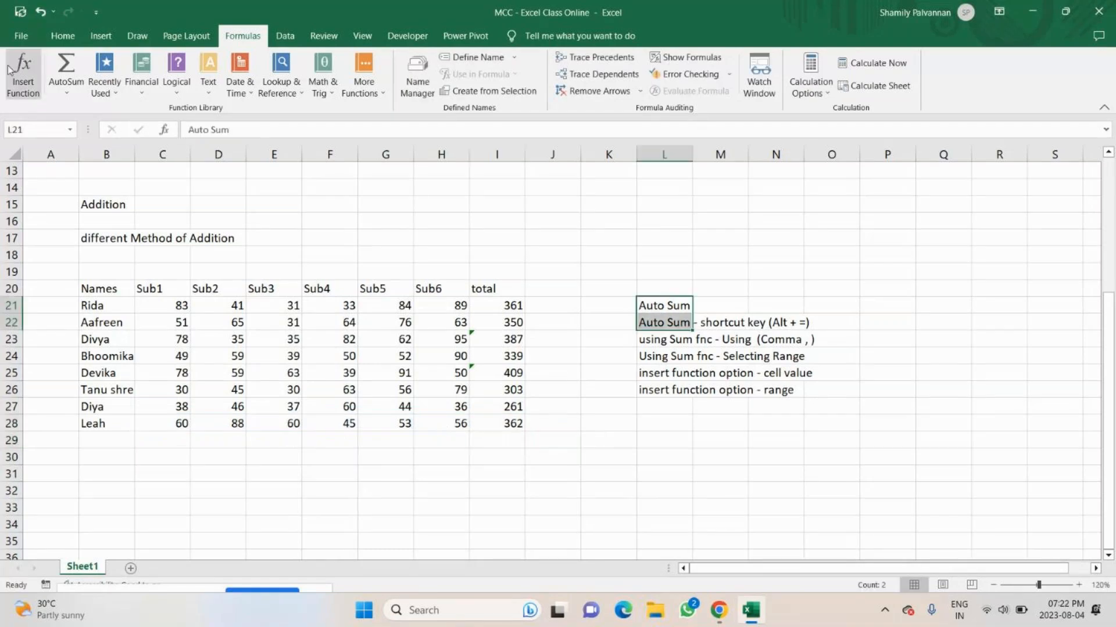
pyautogui.click(62, 36)
pyautogui.click(233, 85)
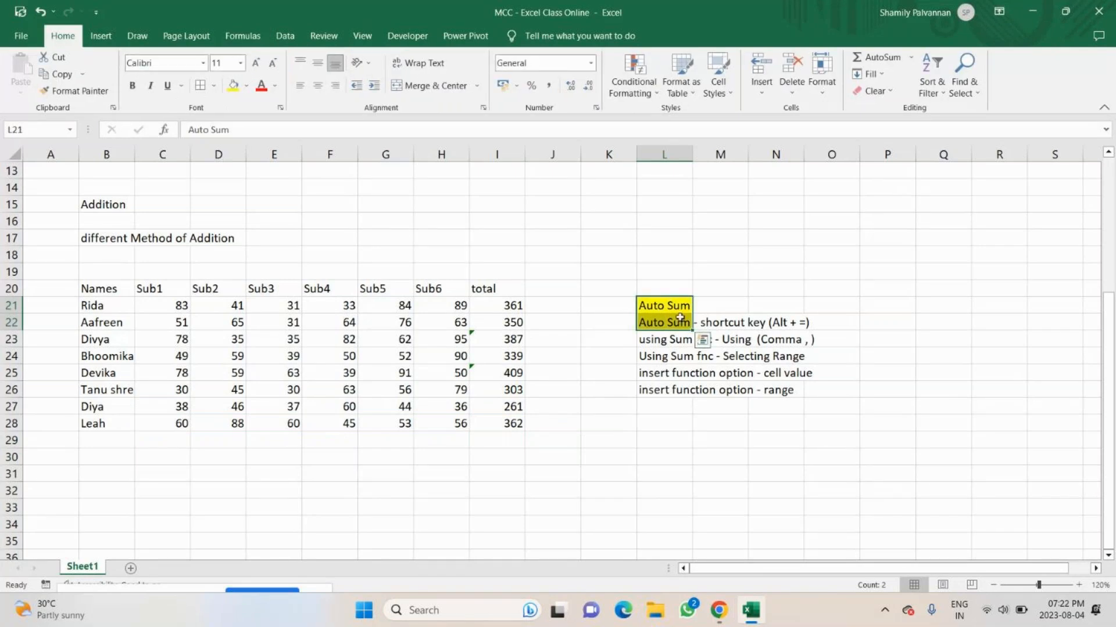
pyautogui.click(672, 362)
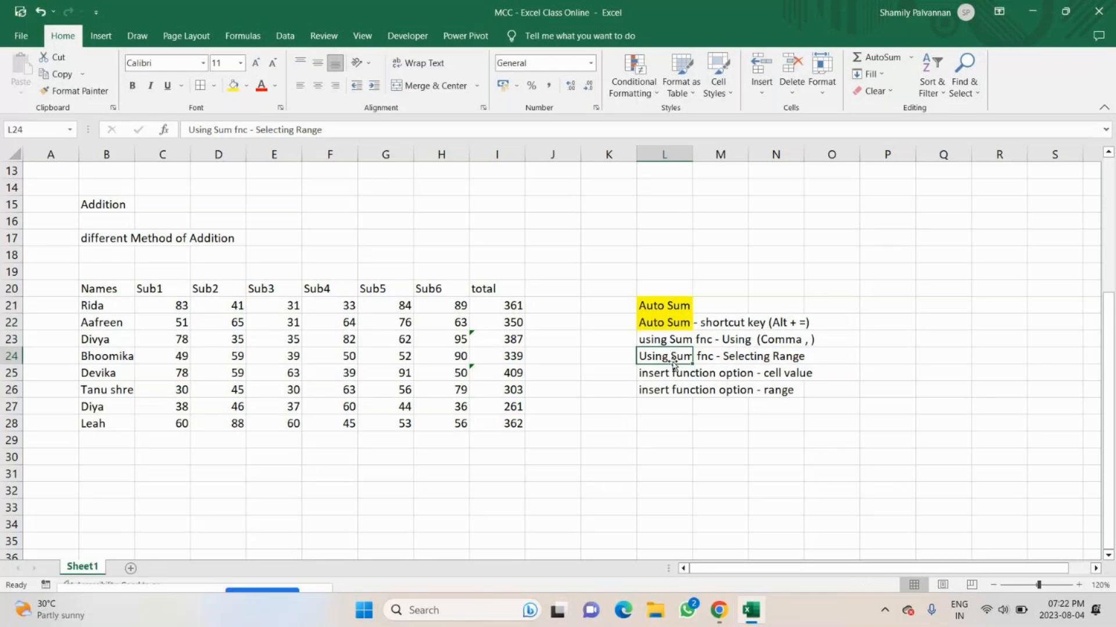
pyautogui.press('F4')
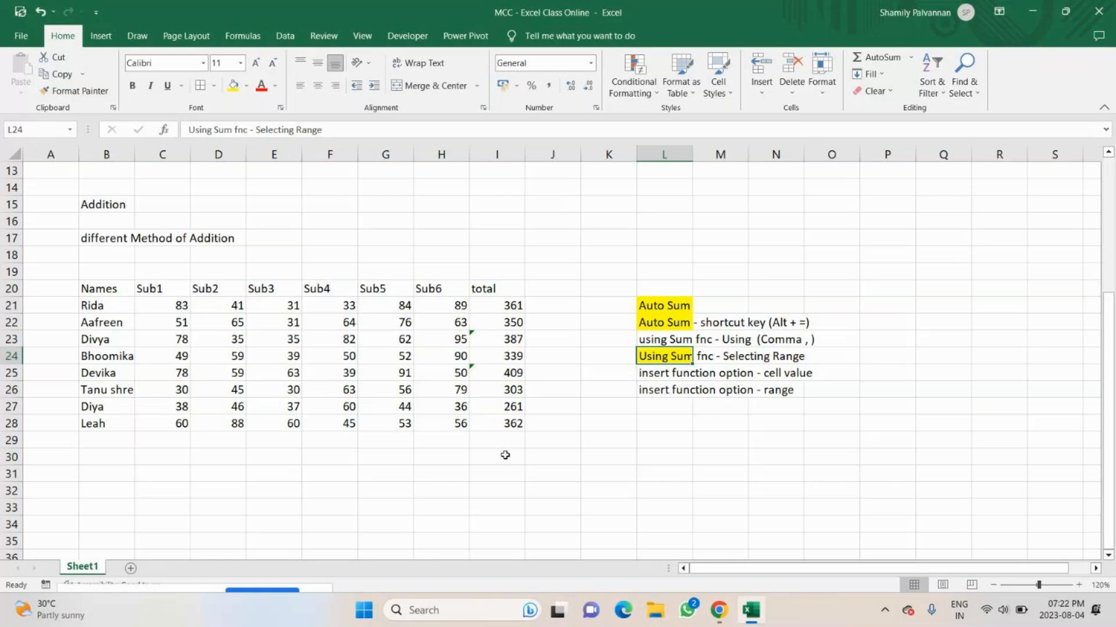
pyautogui.click(505, 455)
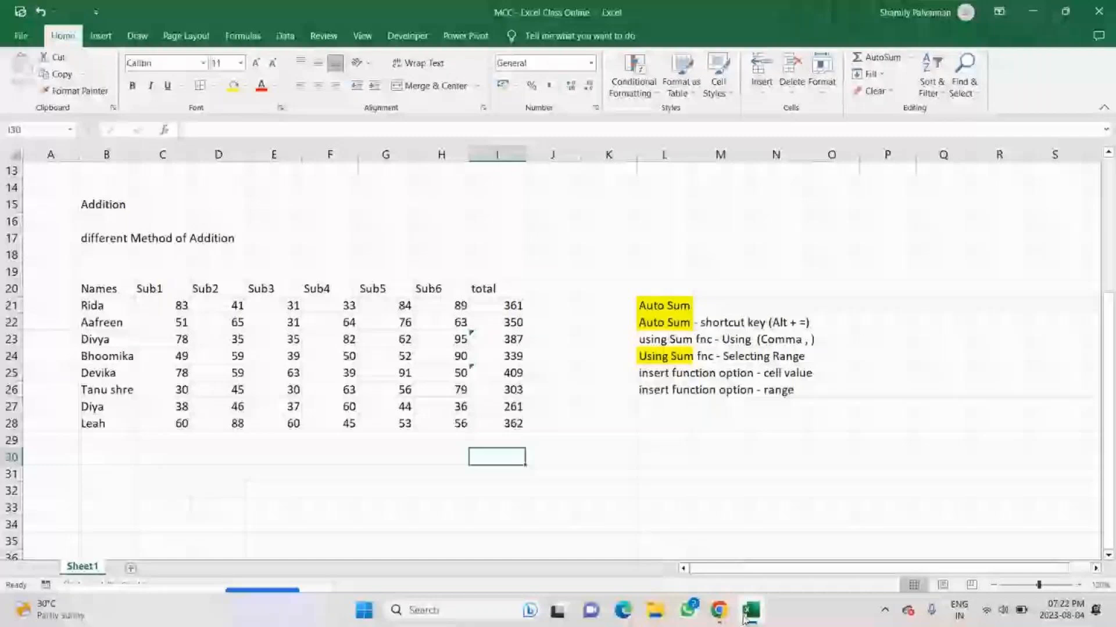
# Switch to the GoTo meeting, read the participants' chat replies and close the chat.
pyautogui.click(746, 616)
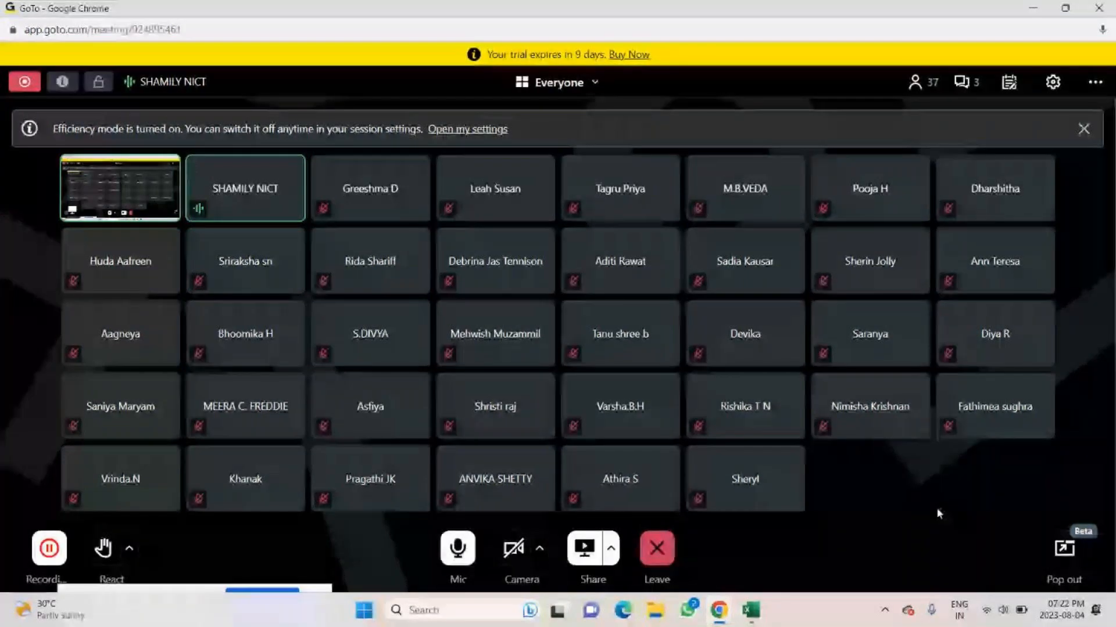
pyautogui.click(967, 84)
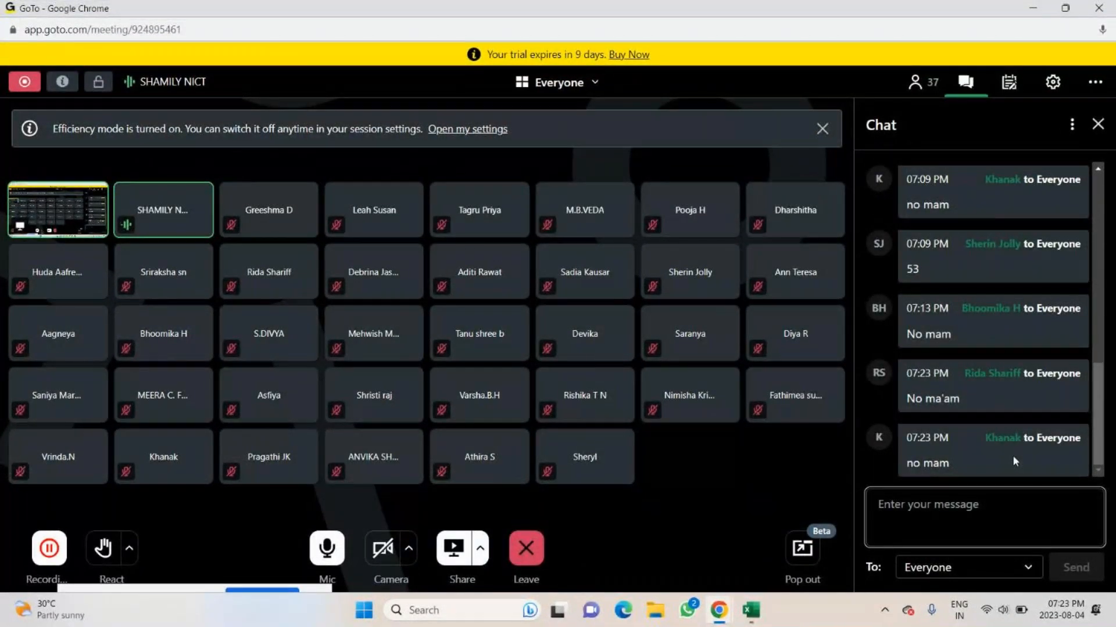
pyautogui.click(1098, 126)
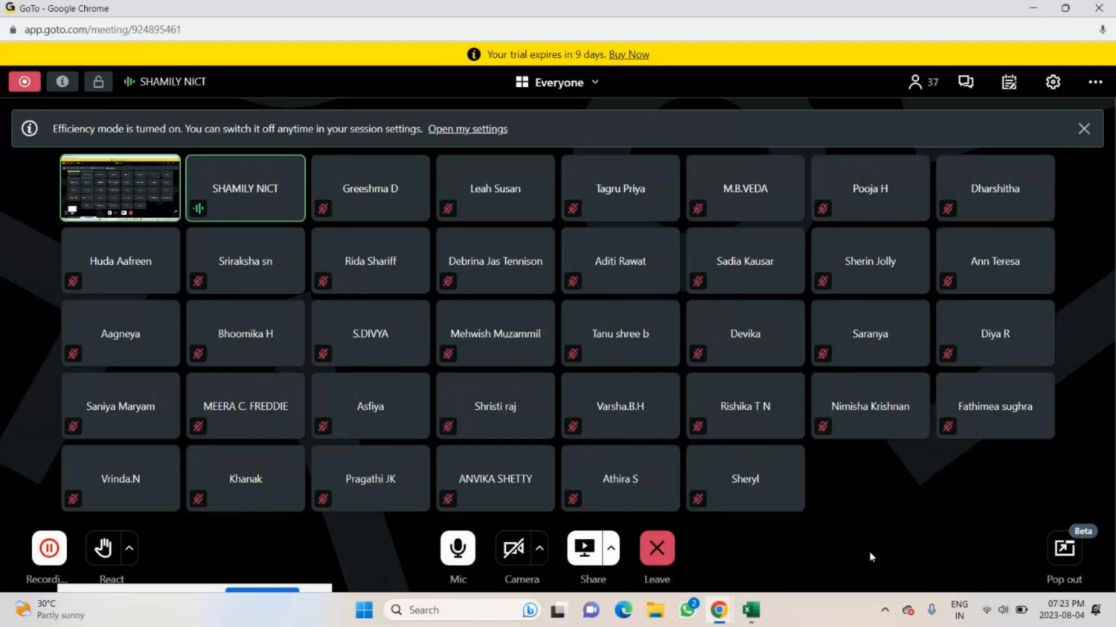
# Switch back to the Excel workbook and enter the section title "Subtraction" in B31 below the marks table.
pyautogui.hotkey('alt', 'Tab')
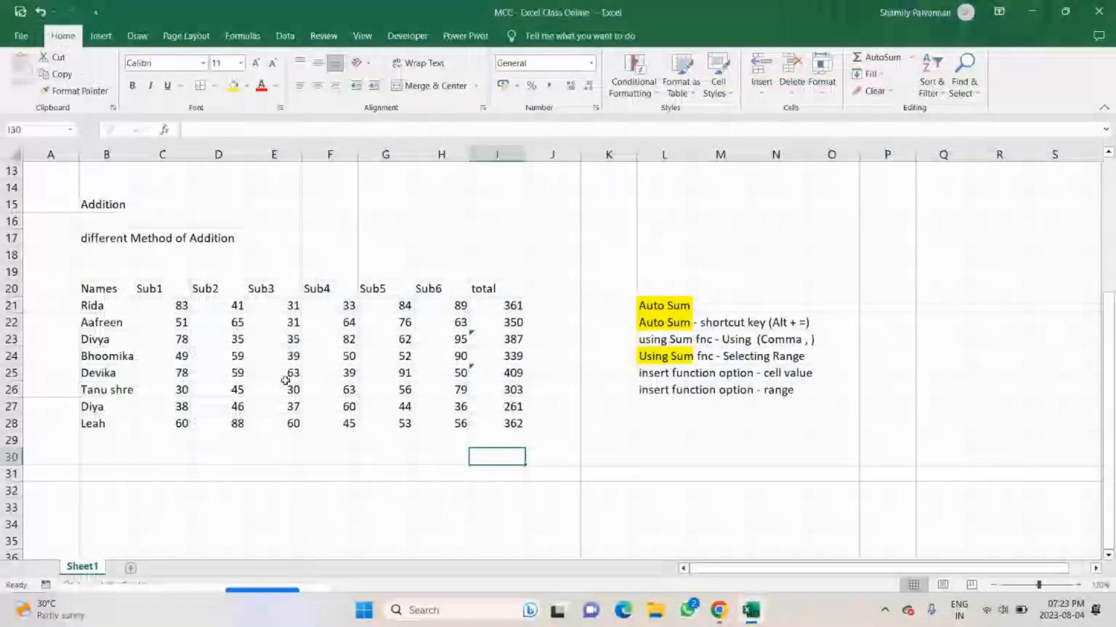
pyautogui.scroll(-4, 256, 384)
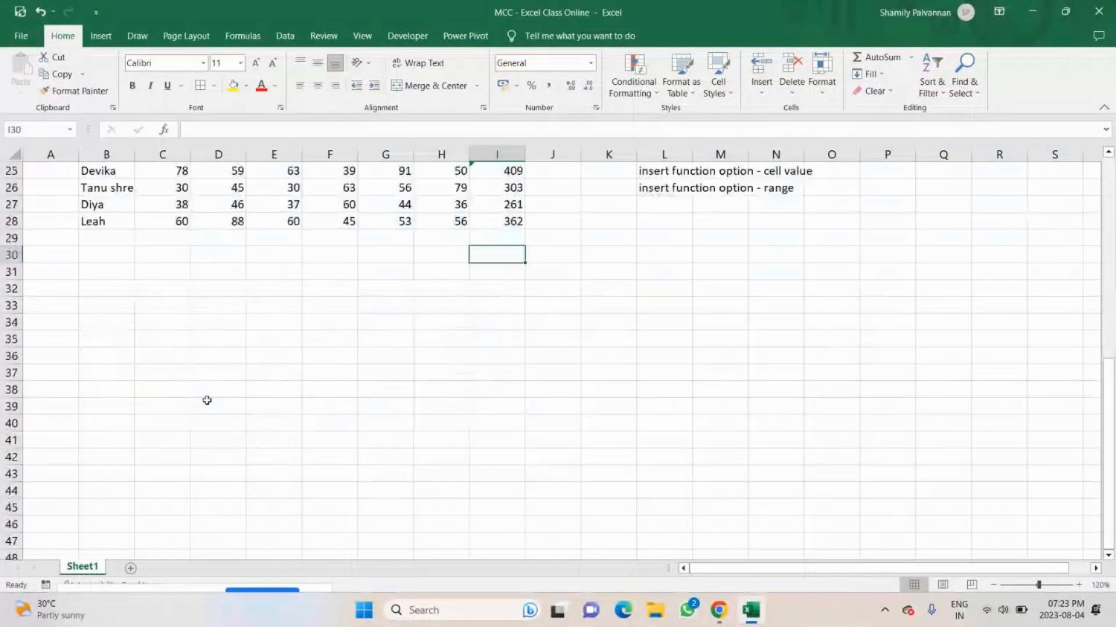
pyautogui.click(83, 268)
pyautogui.write('Subt')
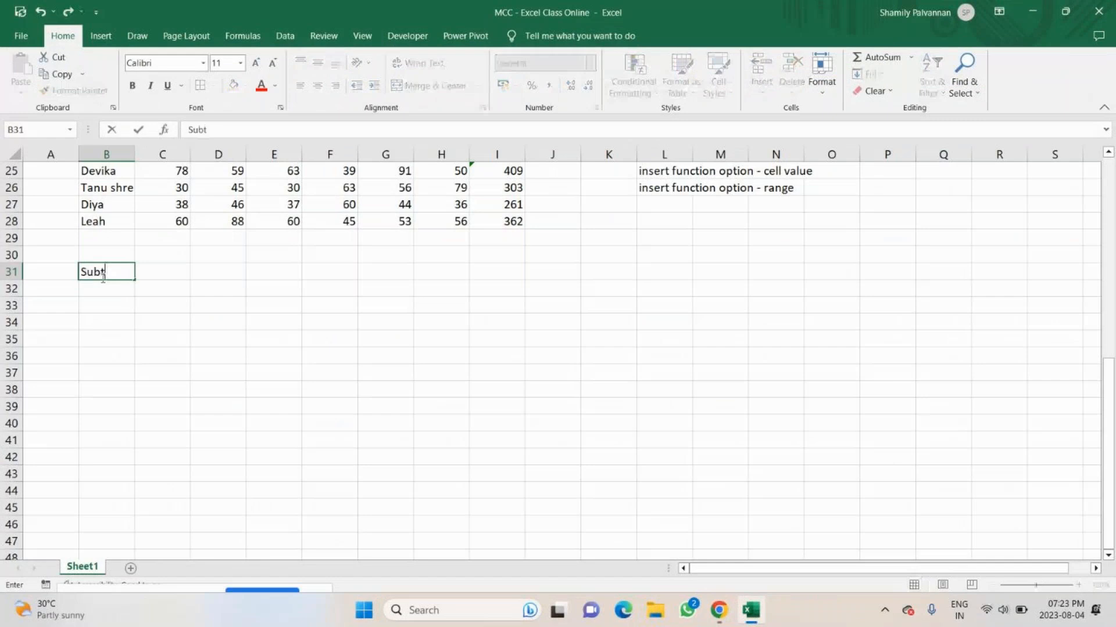
pyautogui.write('raction')
pyautogui.press('Return')
pyautogui.press('Return')
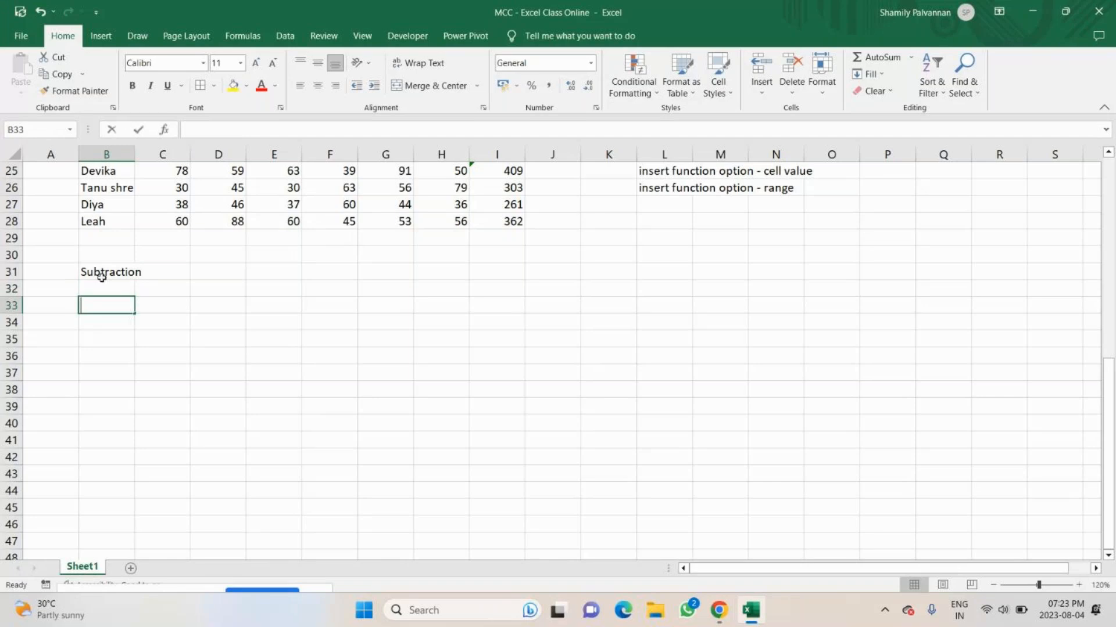
# Enter the column headers Product, SP and CP in B33:D33.
pyautogui.write('Produ')
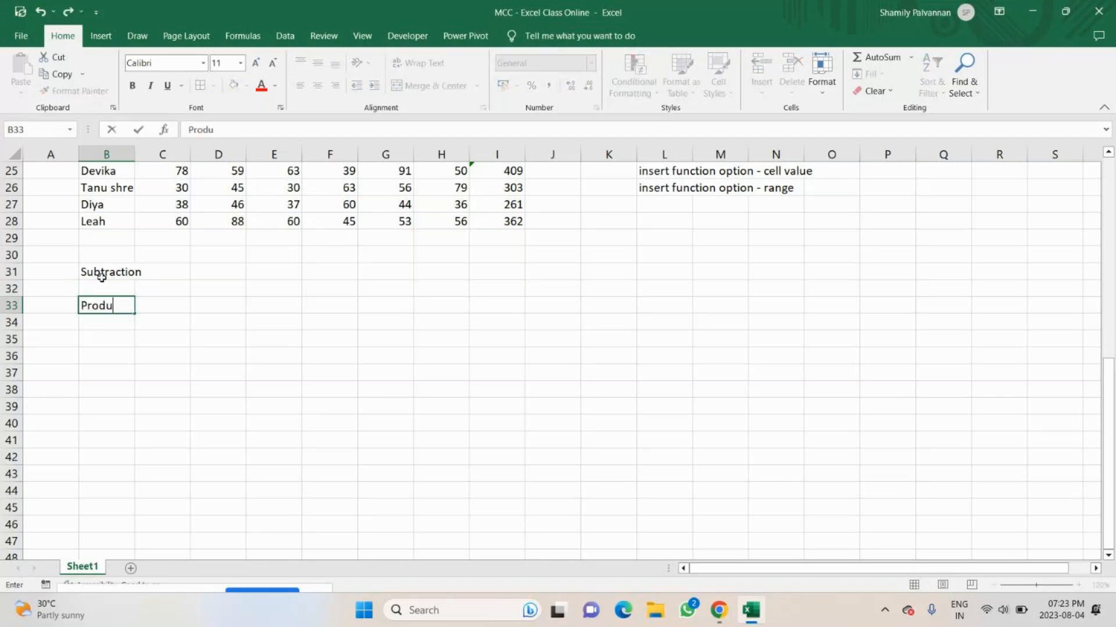
pyautogui.write('ct')
pyautogui.press('Tab')
pyautogui.write('SP')
pyautogui.press('Tab')
pyautogui.write('CP')
pyautogui.press('Return')
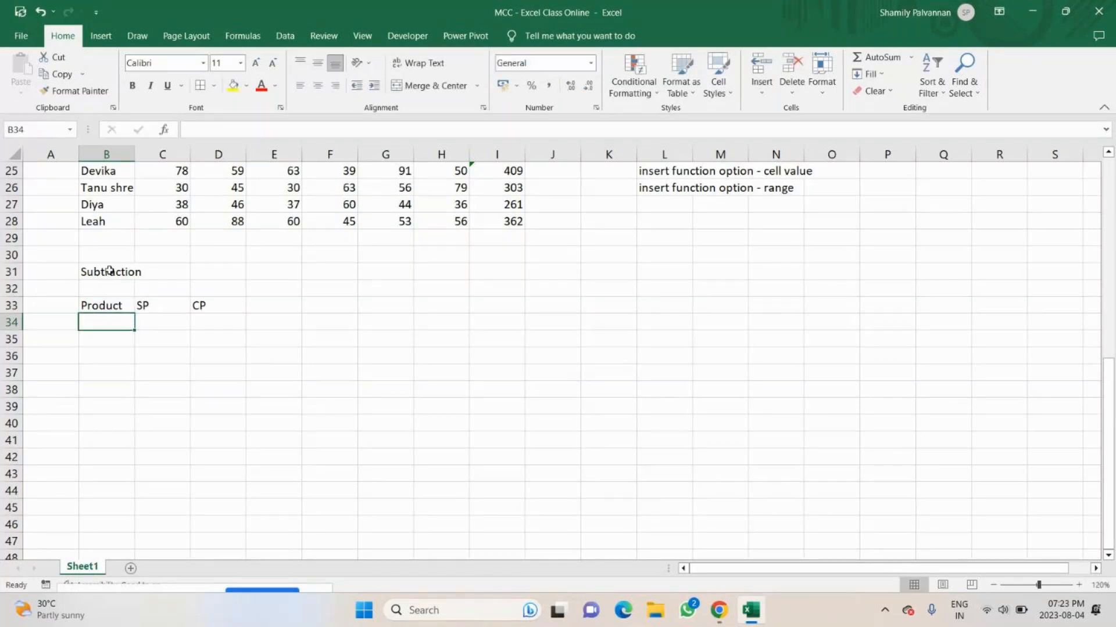
# List the first three products, HDD, SDD and Pendrive, in B34:B36 under the Product header.
pyautogui.doubleClick(116, 320)
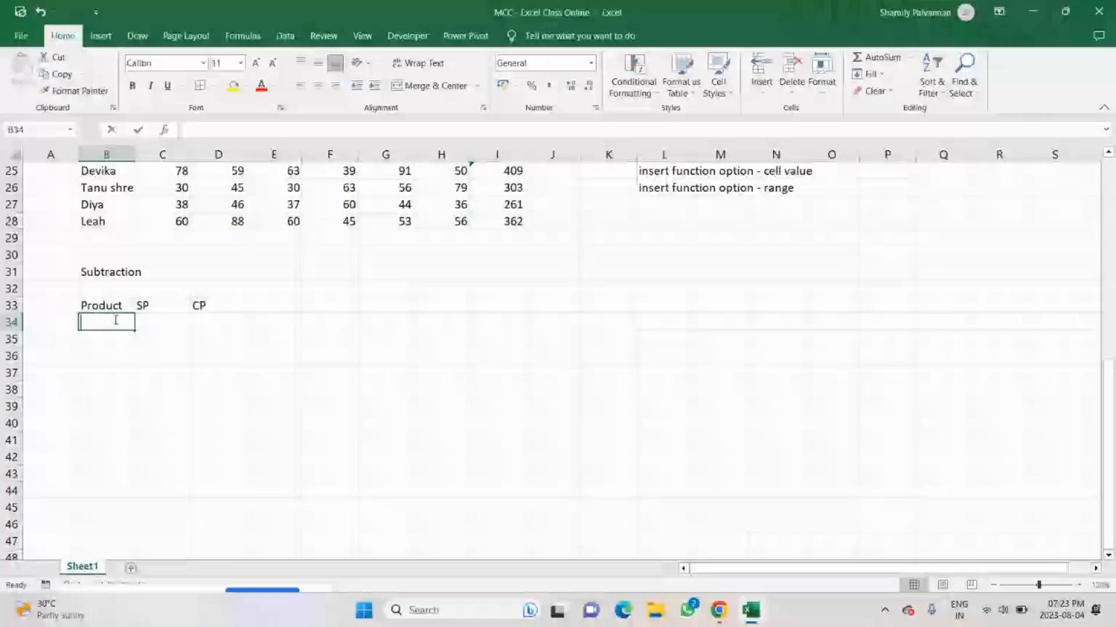
pyautogui.write('HDD')
pyautogui.press('Return')
pyautogui.write('S')
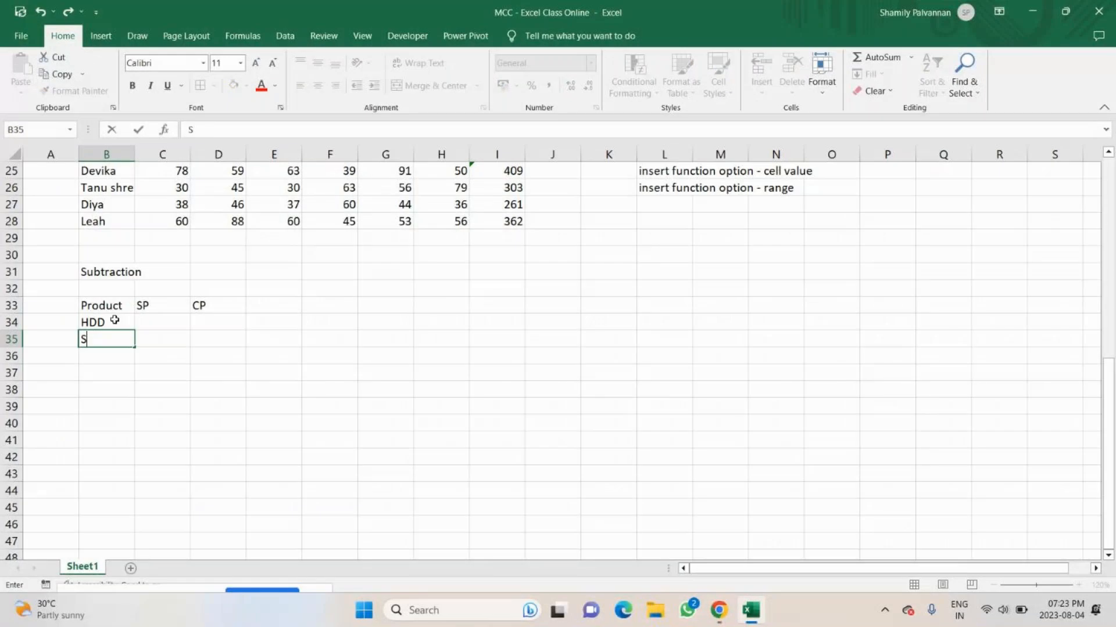
pyautogui.write('DD')
pyautogui.press('Return')
pyautogui.write('Pendrive')
pyautogui.hotkey('ctrl', 'Return')
pyautogui.press('Return')
# Add the remaining products RAM, ROM and SD card in B37:B39, writing RAM in capitals.
pyautogui.write('Ram')
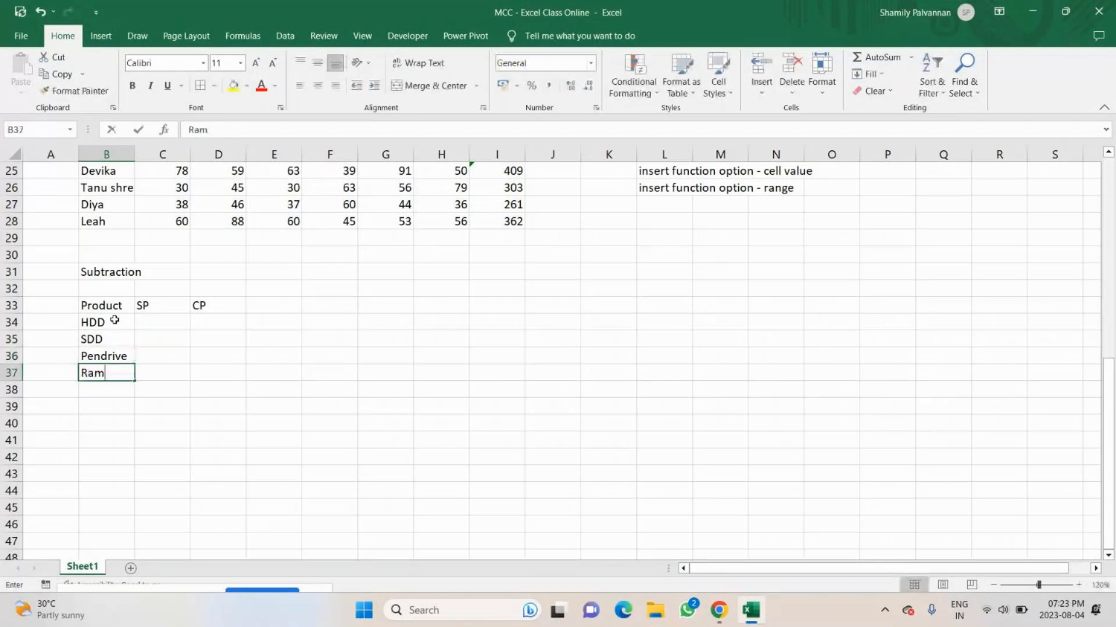
pyautogui.press('BackSpace')
pyautogui.press('BackSpace')
pyautogui.write('AM')
pyautogui.press('Return')
pyautogui.write('RO')
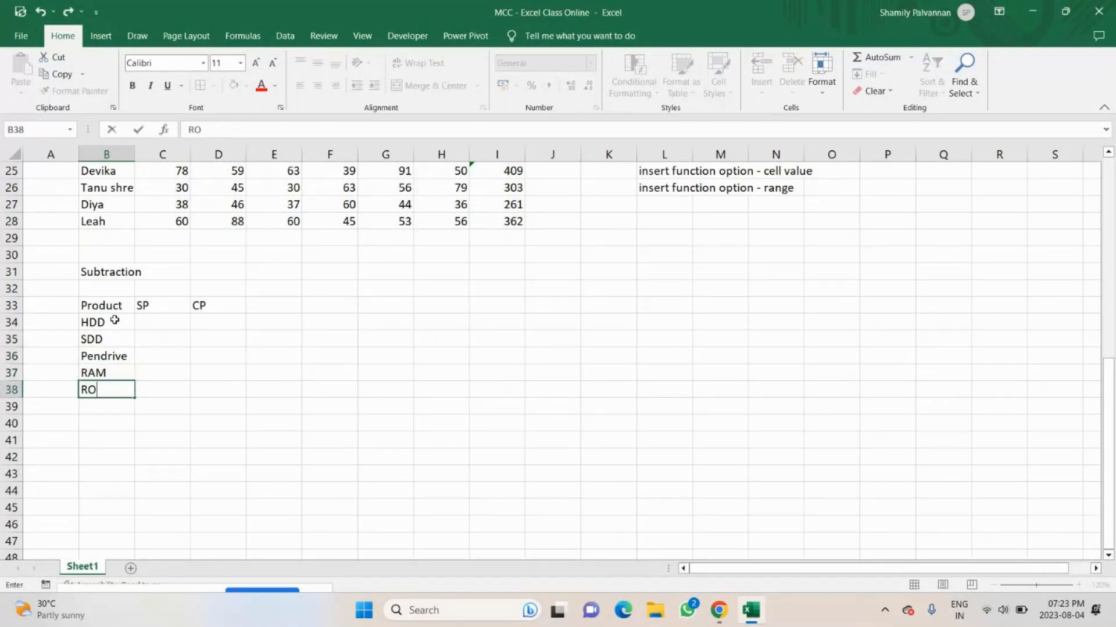
pyautogui.write('M')
pyautogui.press('Return')
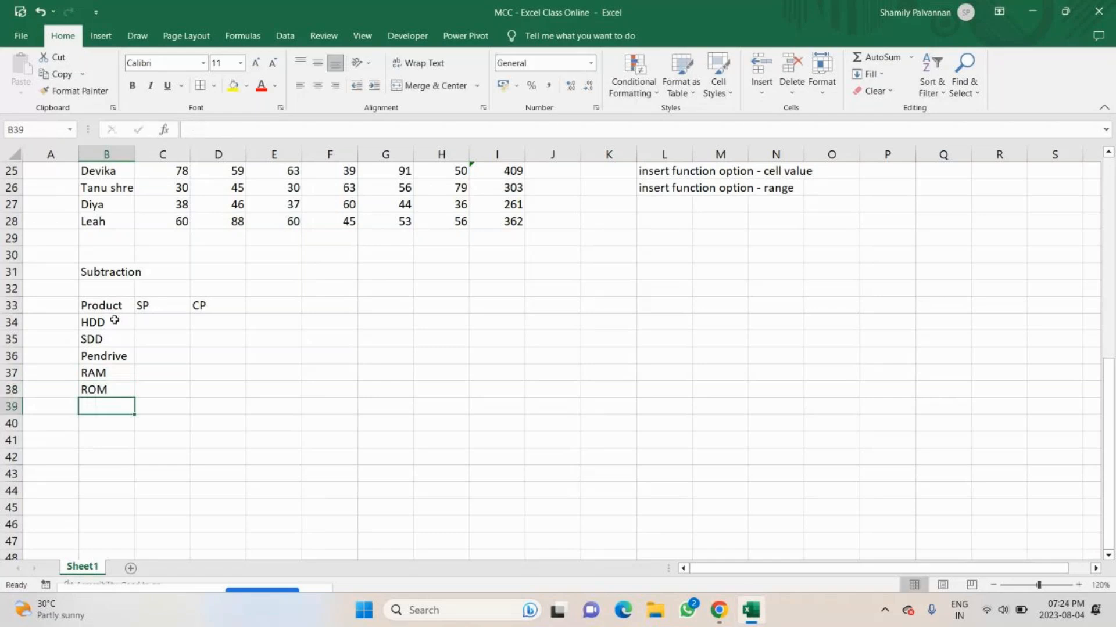
pyautogui.write('SD')
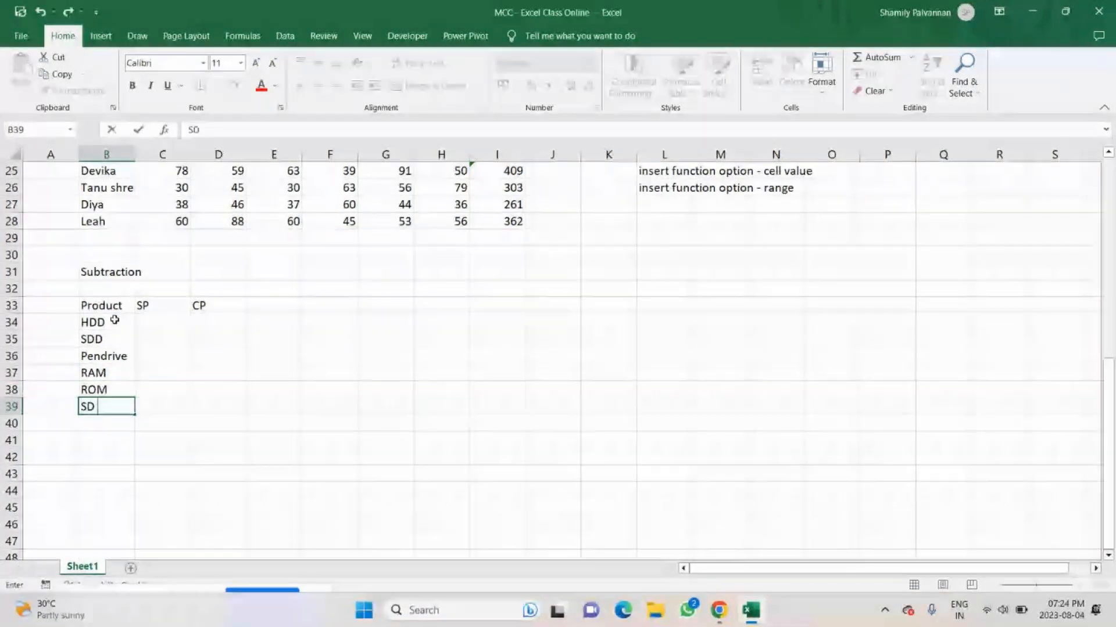
pyautogui.write(' card')
pyautogui.press('Return')
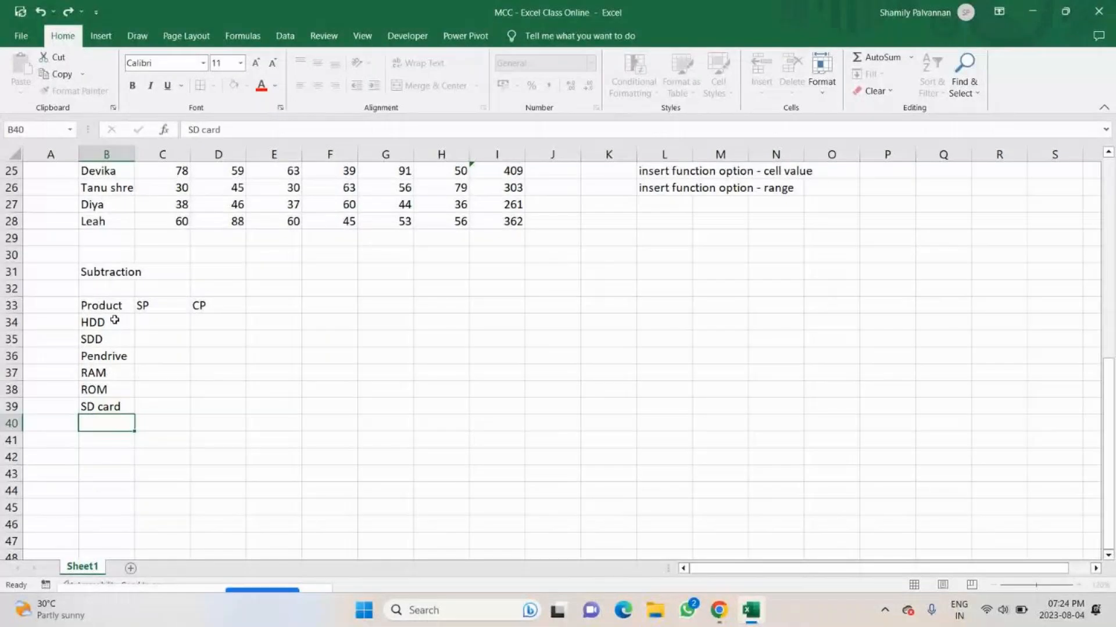
# Mute the microphone in the GoTo meeting and return to the Excel workbook.
pyautogui.scroll(-1, 115, 320)
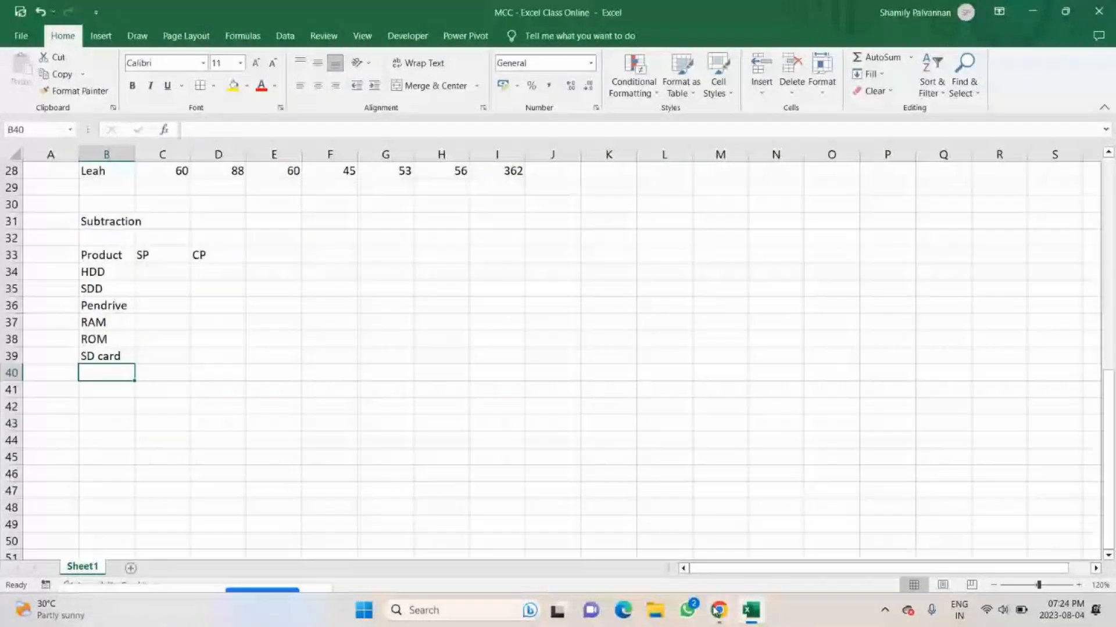
pyautogui.click(716, 610)
pyautogui.click(718, 540)
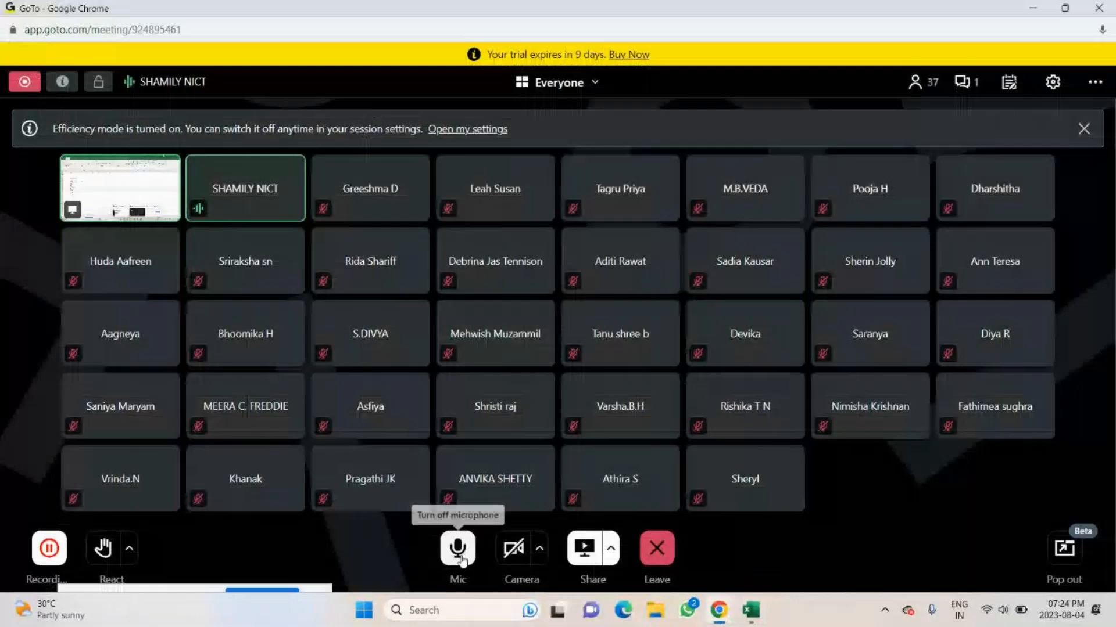
pyautogui.click(462, 560)
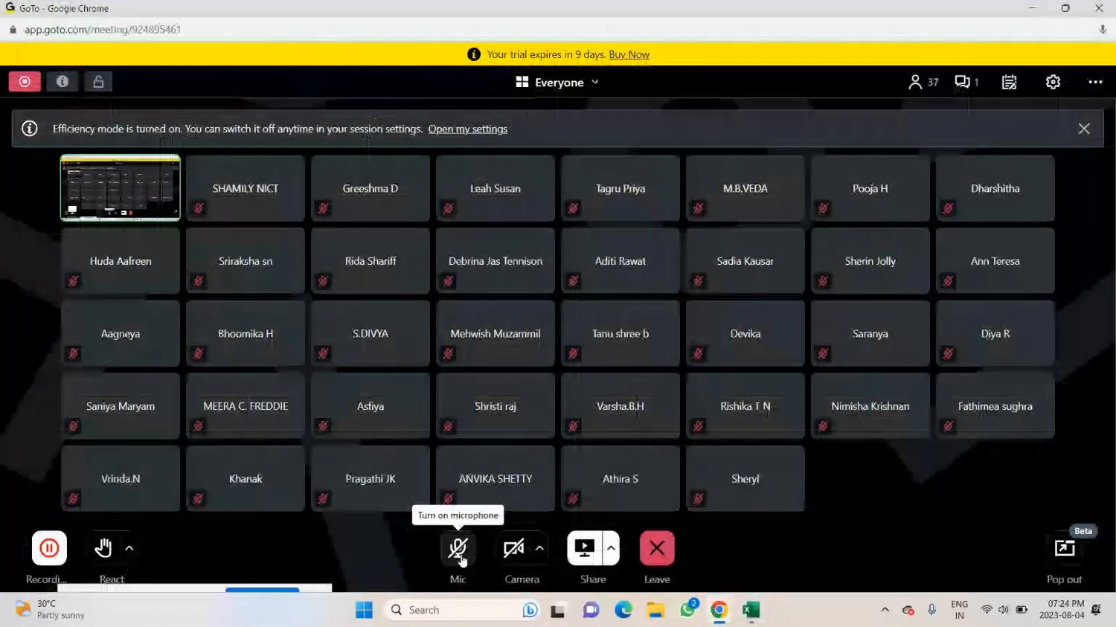
pyautogui.hotkey('alt', 'Tab')
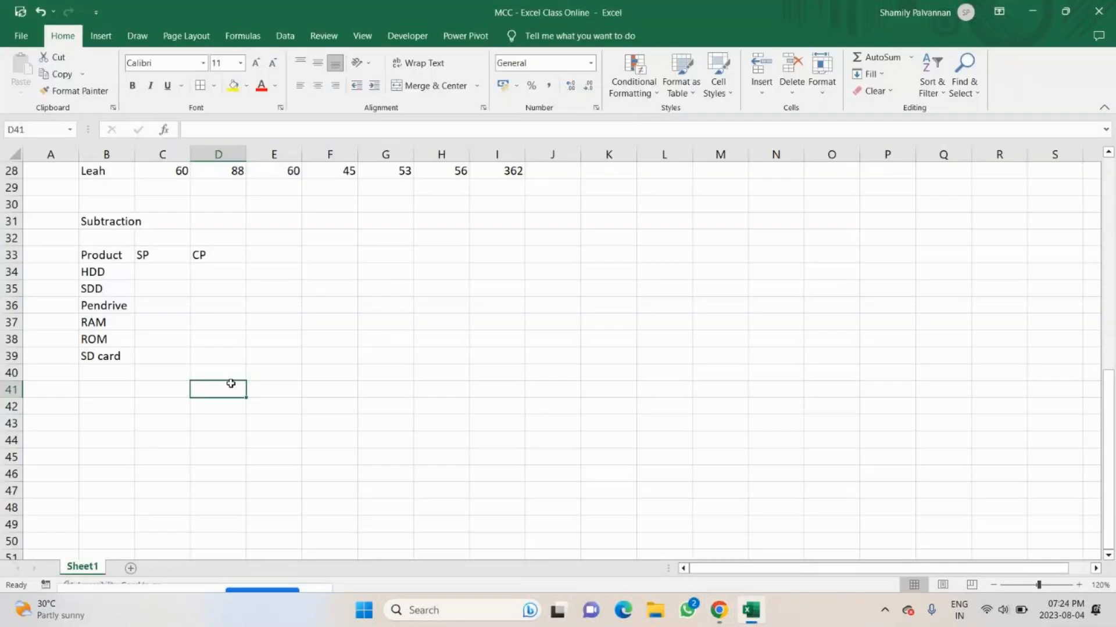
# Generate a random selling price for HDD in C34 with =RANDBETWEEN(300,500).
pyautogui.click(153, 271)
pyautogui.write('=ran')
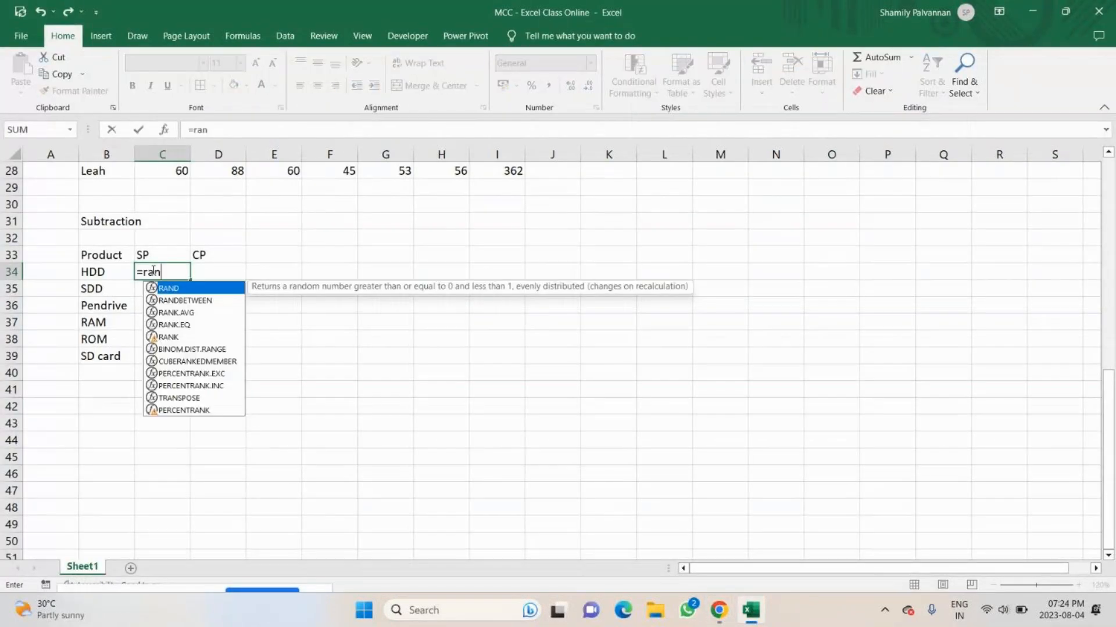
pyautogui.write('d')
pyautogui.press('Down')
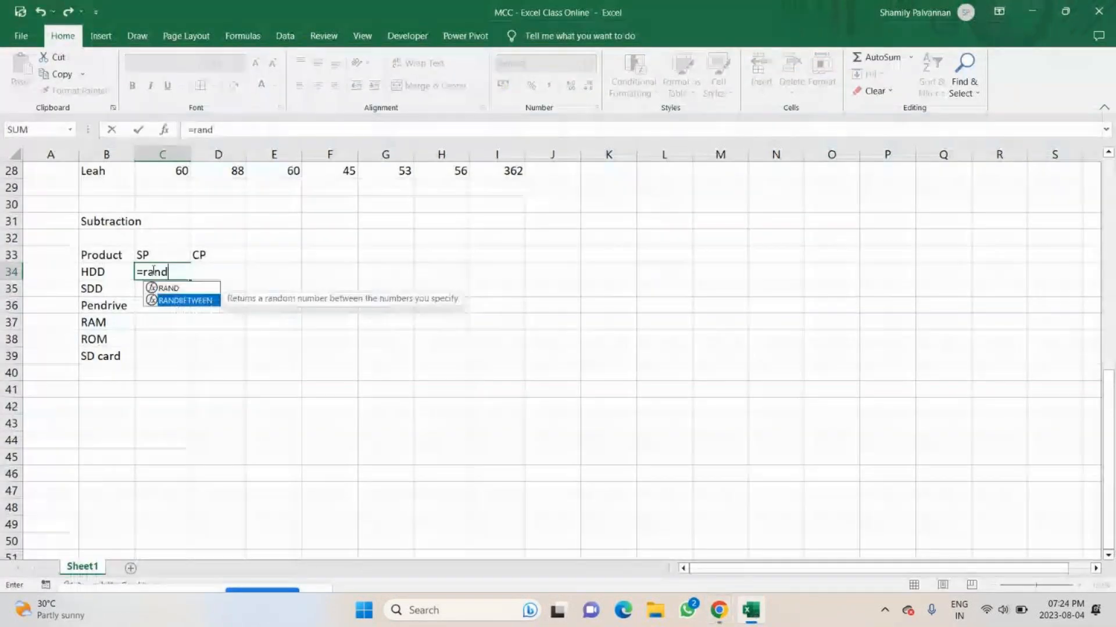
pyautogui.press('Tab')
pyautogui.write('300,500)')
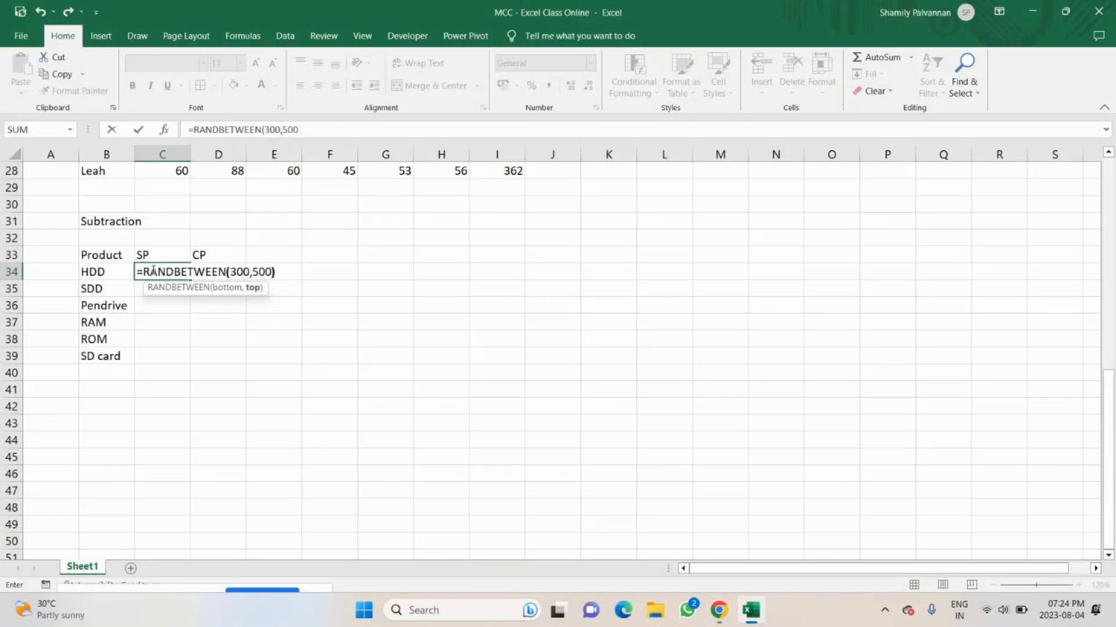
pyautogui.press('Return')
# Fill the SP formula from C34 down to C39 and paste the results over themselves as fixed values.
pyautogui.click(175, 272)
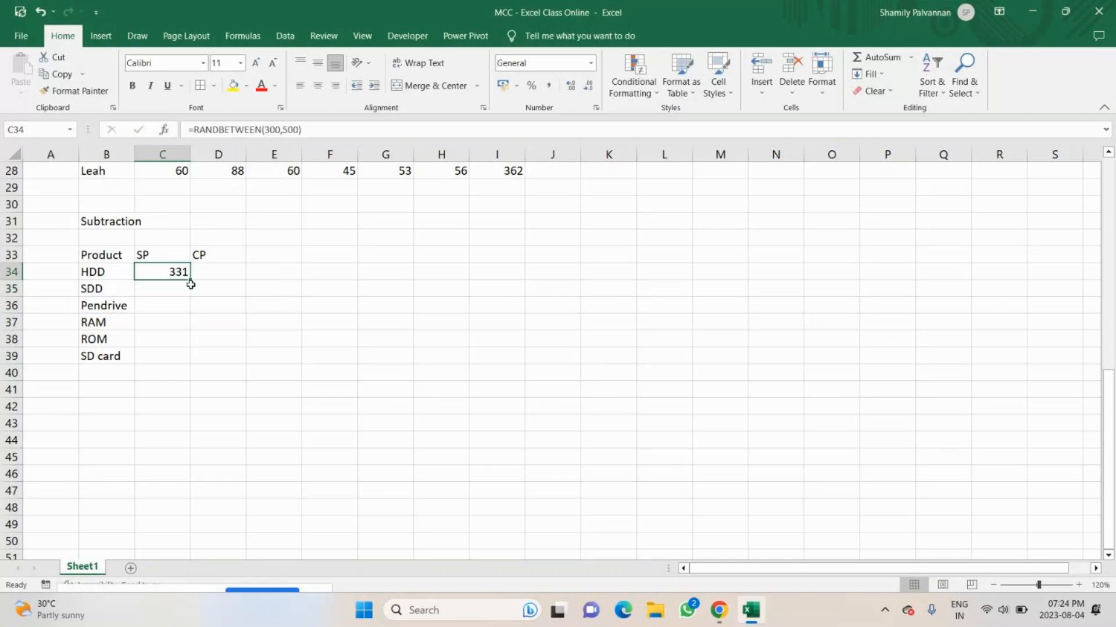
pyautogui.moveTo(191, 284); pyautogui.dragTo(180, 357)
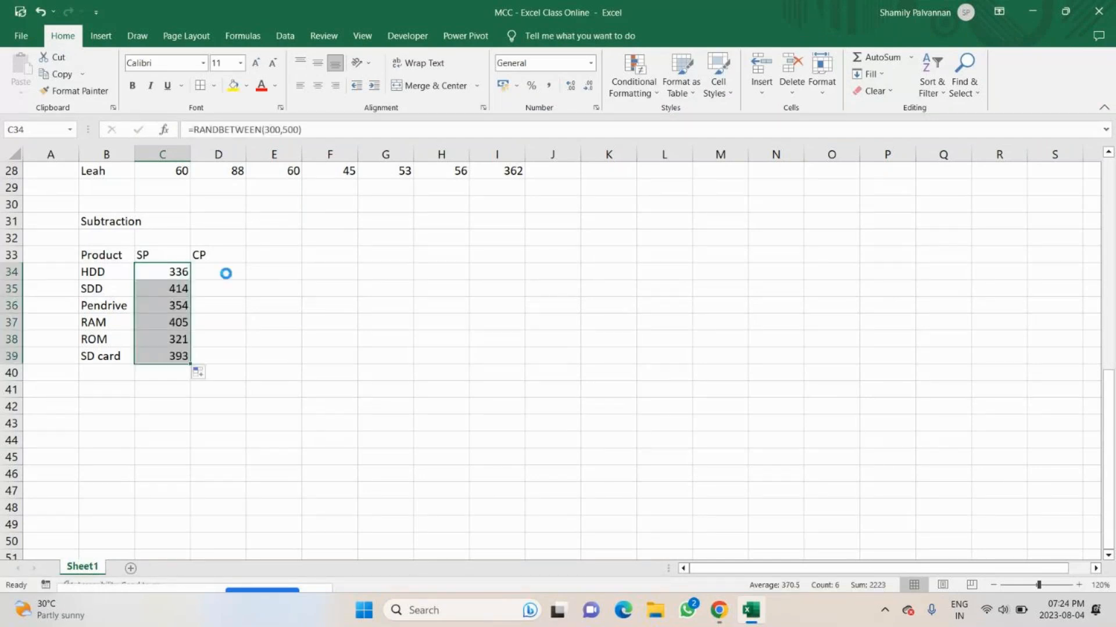
pyautogui.hotkey('ctrl', 'c')
pyautogui.hotkey('ctrl', 'alt', 'v')
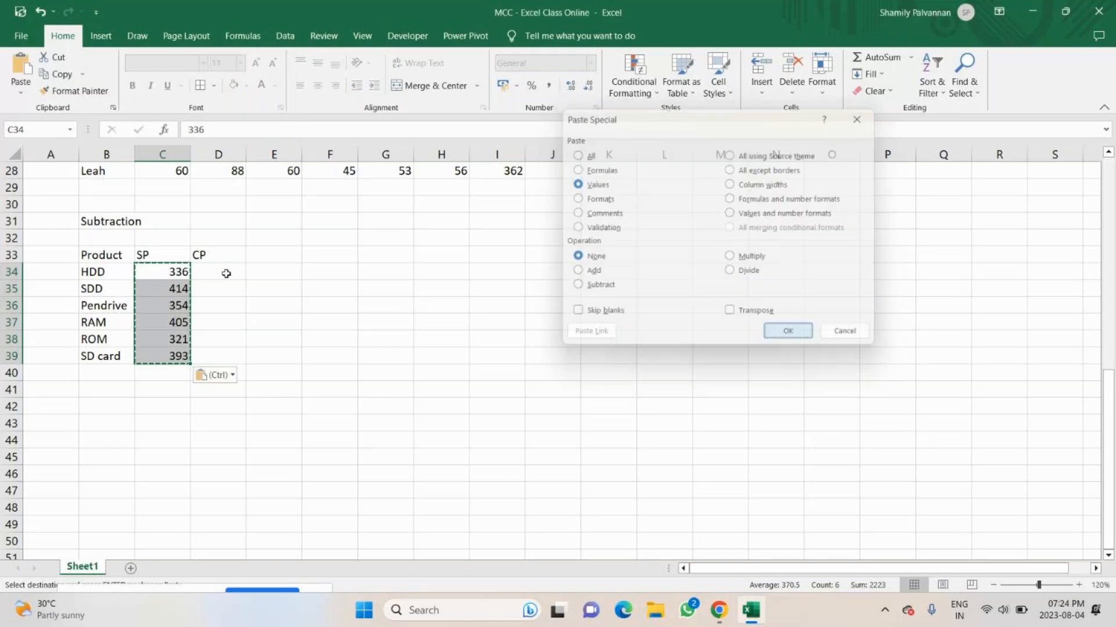
# Enter =RANDBETWEEN(200,400) in D34 and fill it down to D39 to generate the cost prices.
pyautogui.click(221, 274)
pyautogui.write('=')
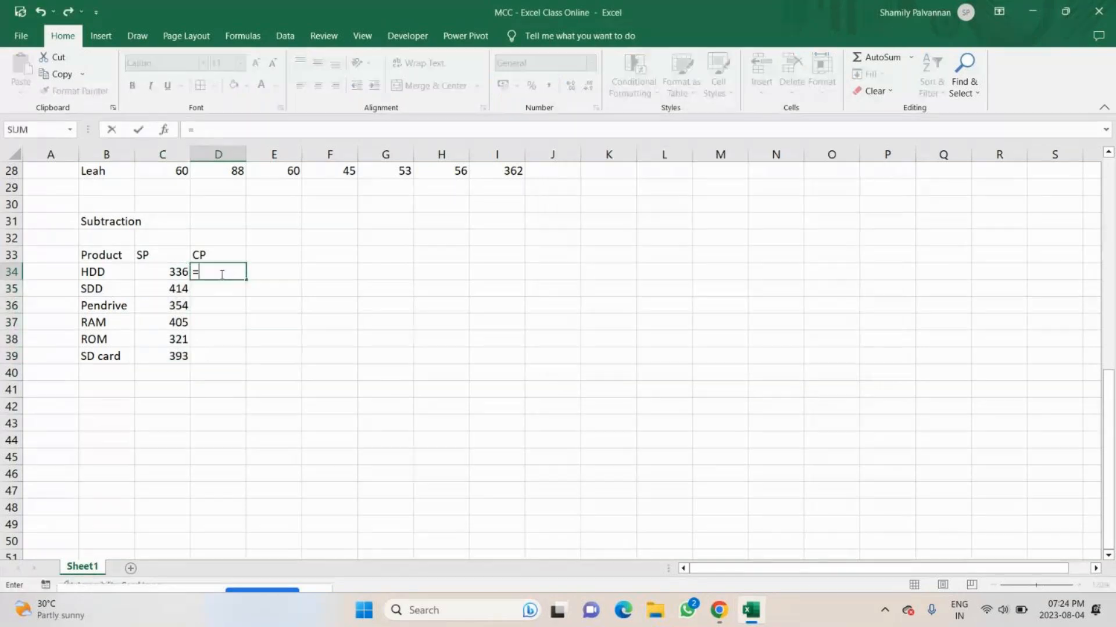
pyautogui.write('rand')
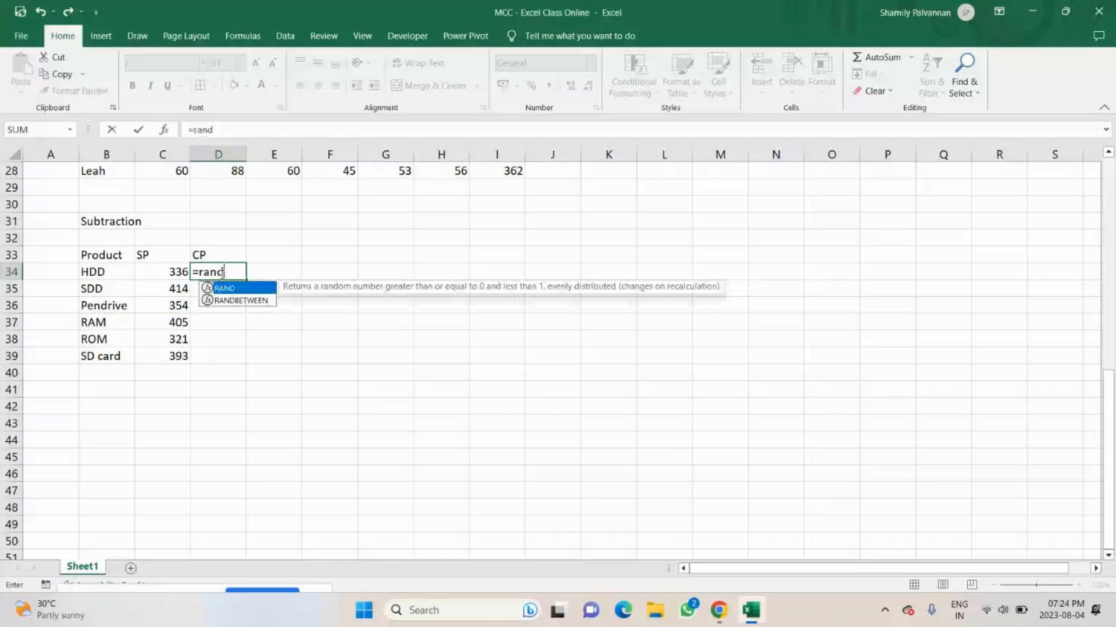
pyautogui.hotkey('ctrl', 'Return')
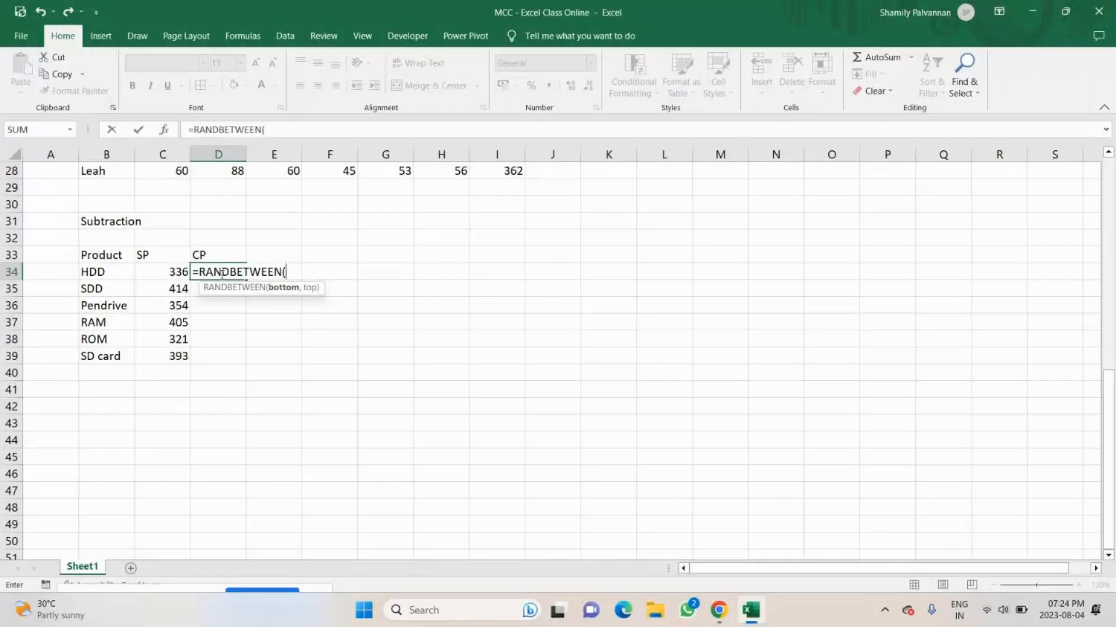
pyautogui.write('200,400)')
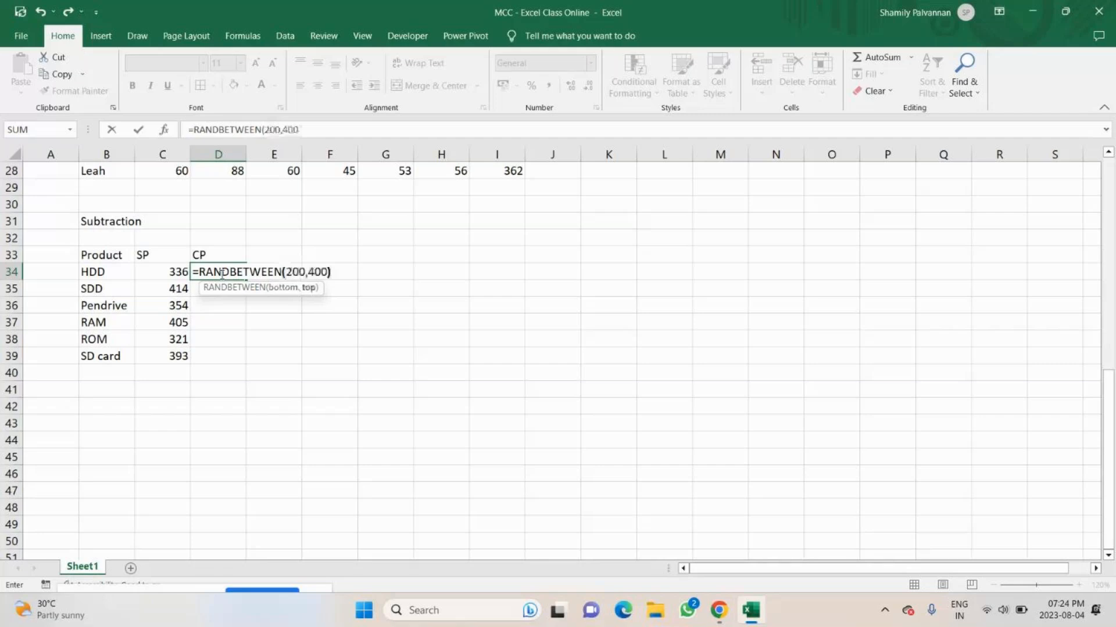
pyautogui.press('Return')
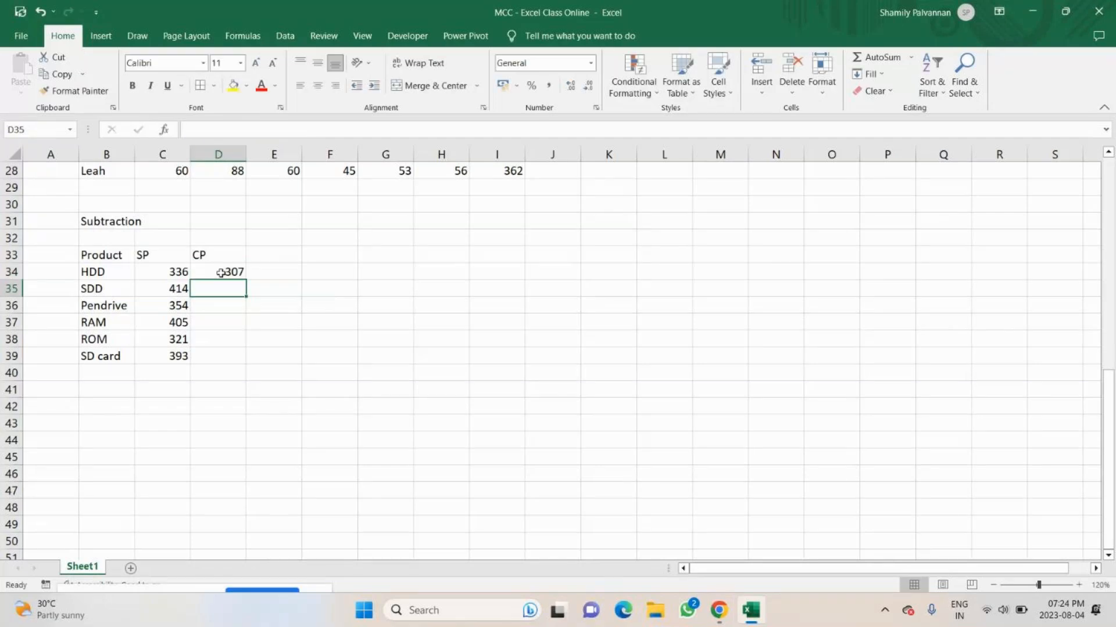
pyautogui.click(221, 273)
pyautogui.moveTo(246, 281); pyautogui.dragTo(234, 357)
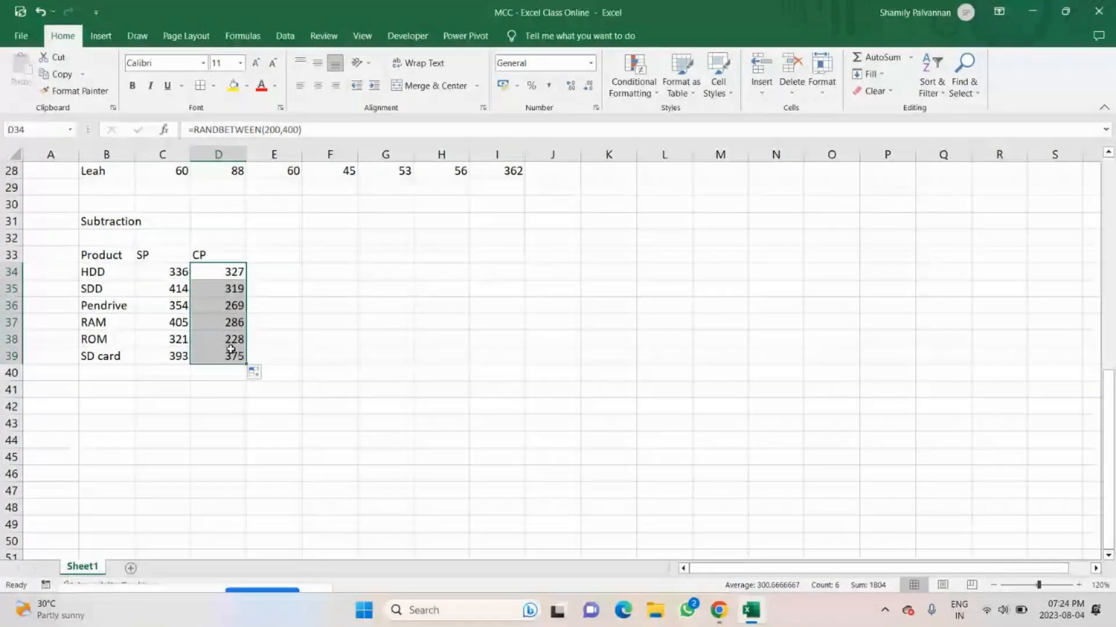
# Set the SD card's CP in D39 to 396.
pyautogui.click(231, 350)
pyautogui.write('396')
pyautogui.press('Return')
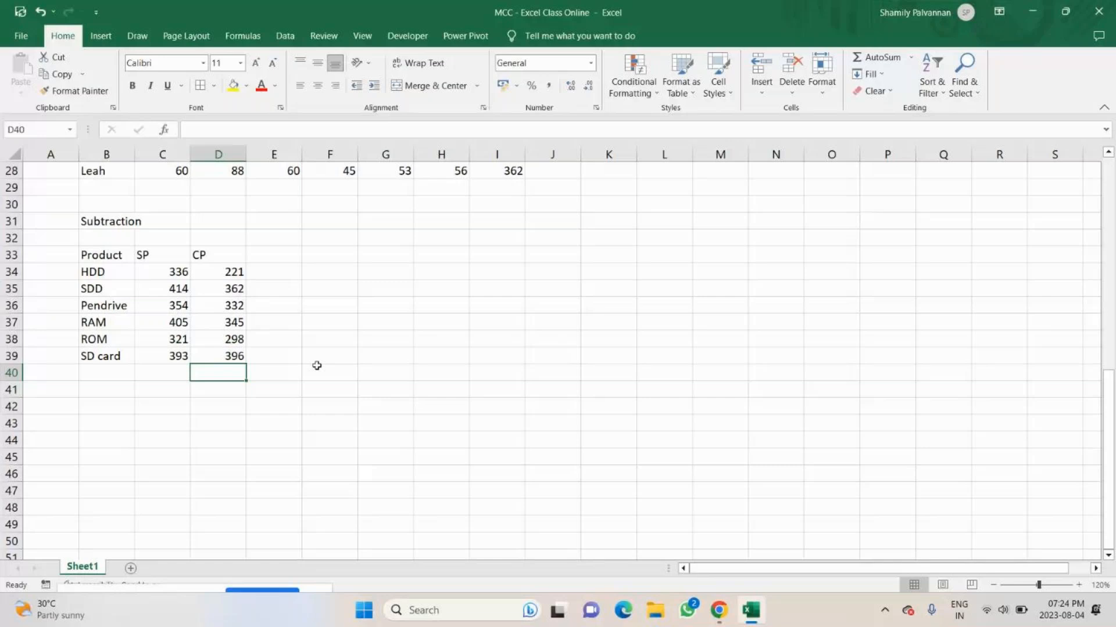
# Convert the CP formulas in D34:D39 to fixed values by copying them and using Paste Special with Values.
pyautogui.moveTo(227, 271); pyautogui.dragTo(216, 353)
pyautogui.hotkey('ctrl', 'c')
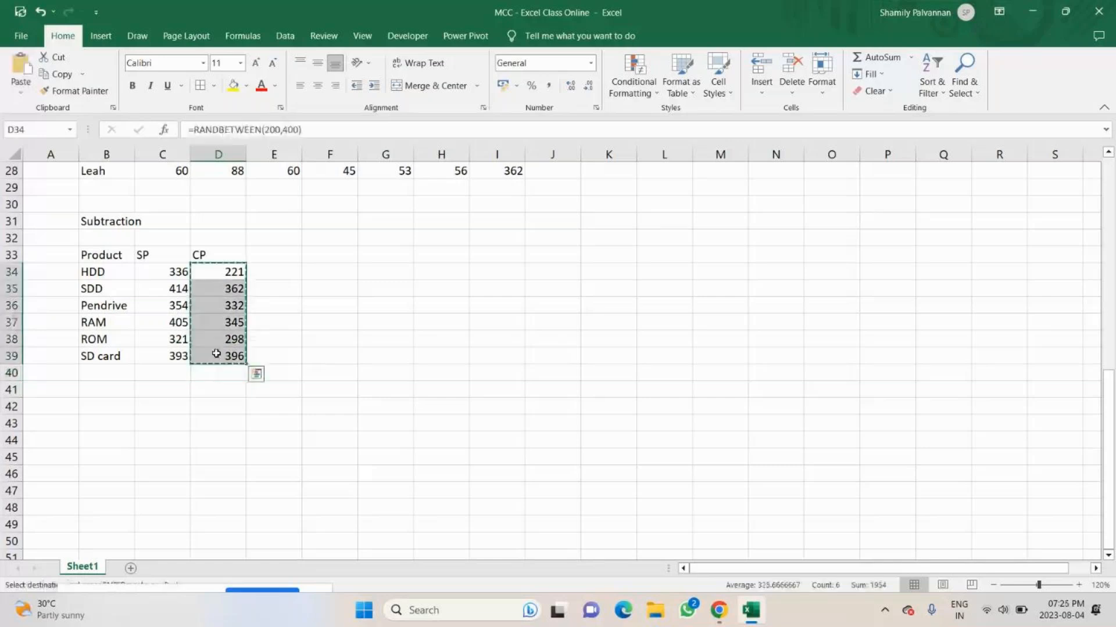
pyautogui.hotkey('ctrl', 'alt', 'v')
pyautogui.press('v')
pyautogui.press('Return')
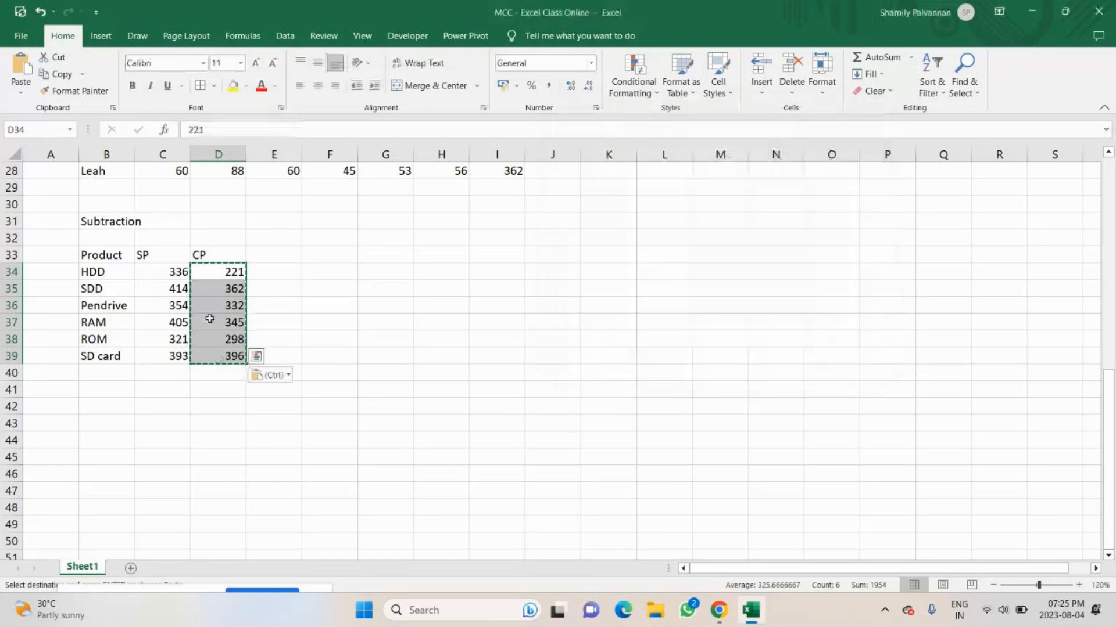
pyautogui.press('Down')
pyautogui.press('Down')
pyautogui.press('Down')
pyautogui.press('Down')
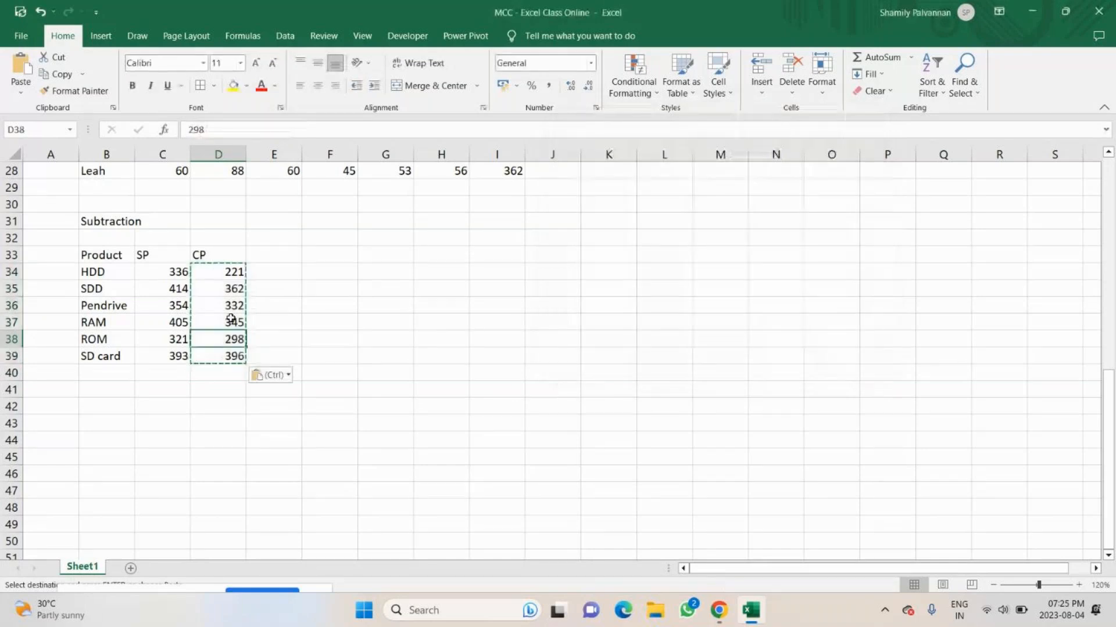
pyautogui.click(229, 307)
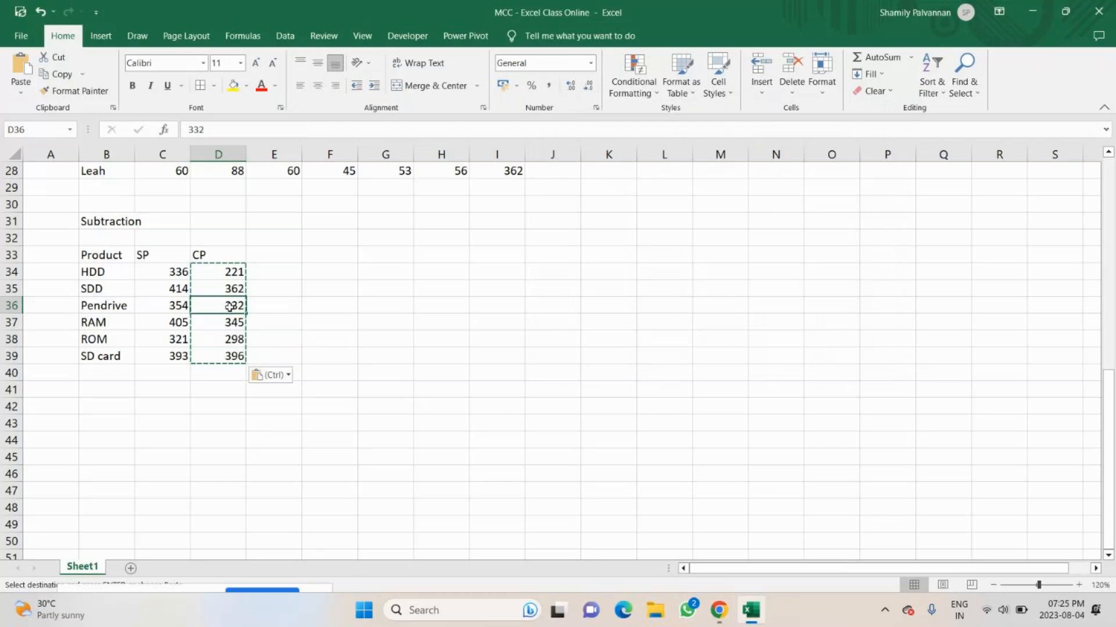
pyautogui.click(224, 337)
pyautogui.write('3')
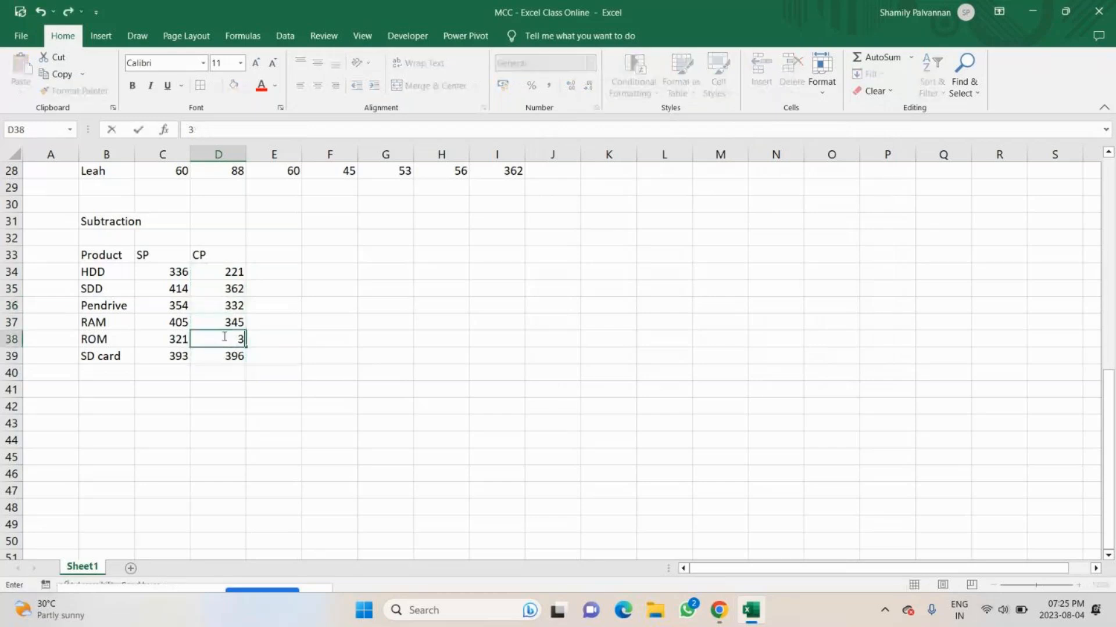
pyautogui.press('Return')
pyautogui.hotkey('ctrl', 'z')
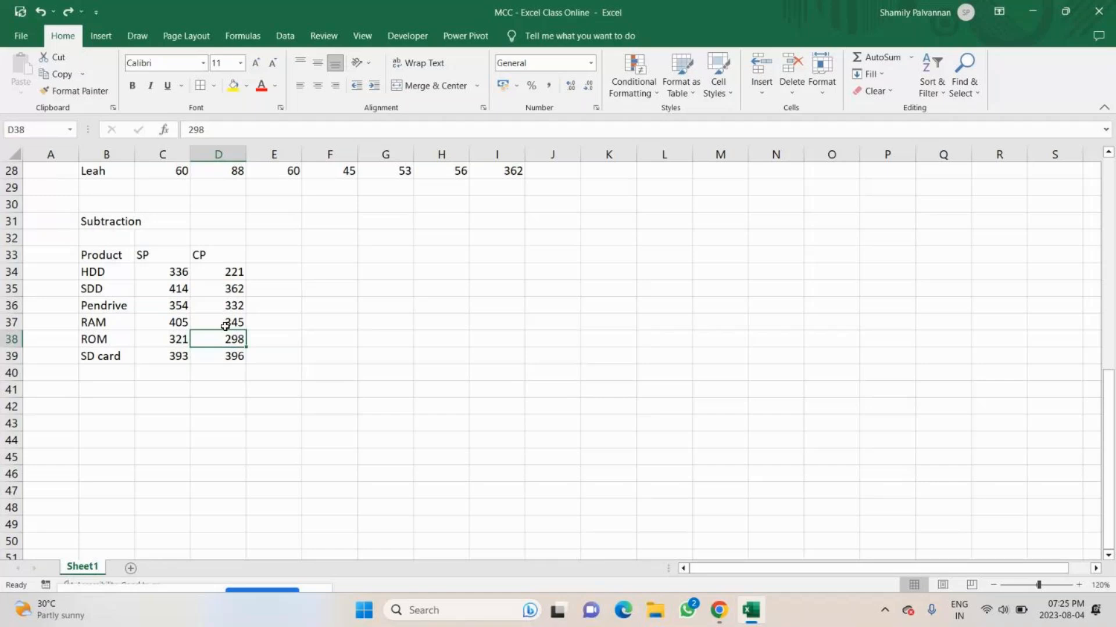
# Set the SDD's CP in D35 to 424.
pyautogui.press('Up')
pyautogui.press('Up')
pyautogui.press('Up')
pyautogui.write('420')
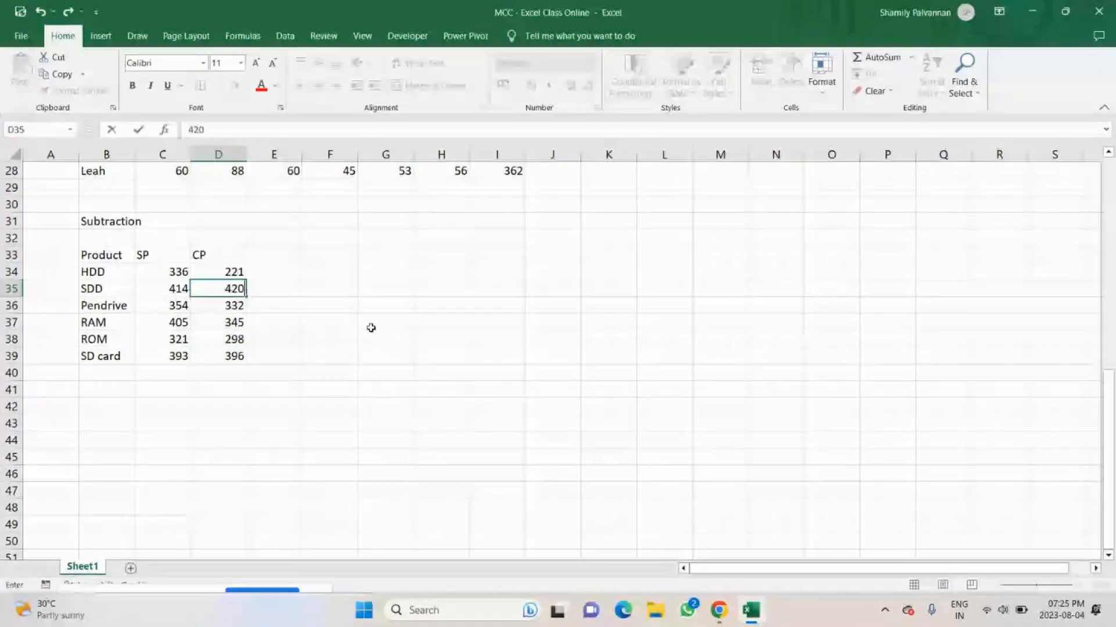
pyautogui.press('BackSpace')
pyautogui.write('4')
pyautogui.press('Return')
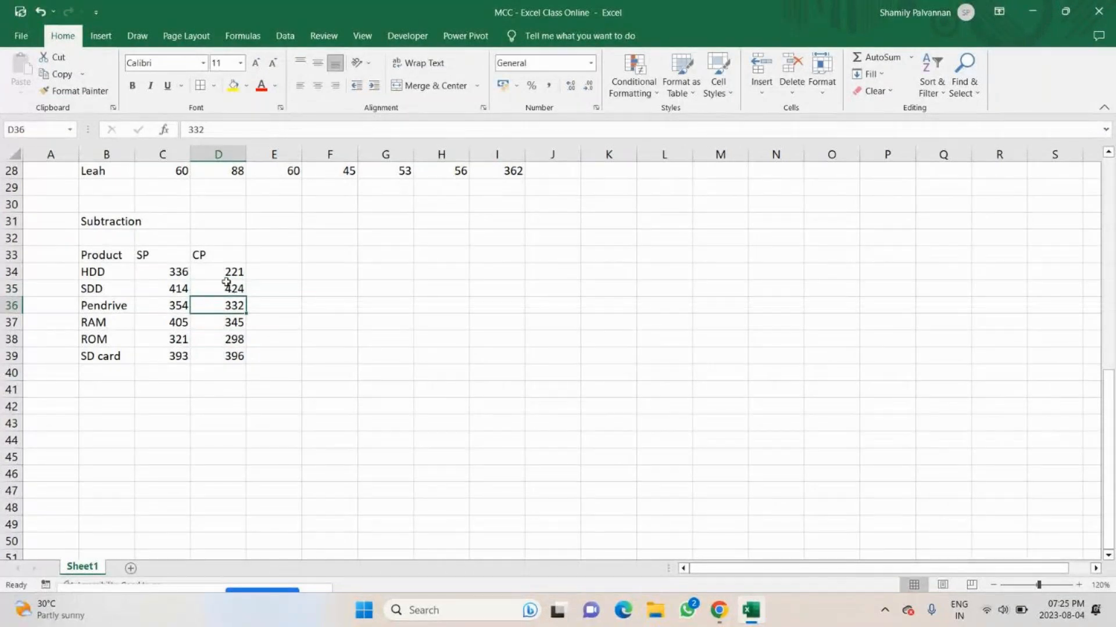
# Add the column header "Profit or loss" in E33, beside CP.
pyautogui.click(280, 255)
pyautogui.write('{')
pyautogui.press('BackSpace')
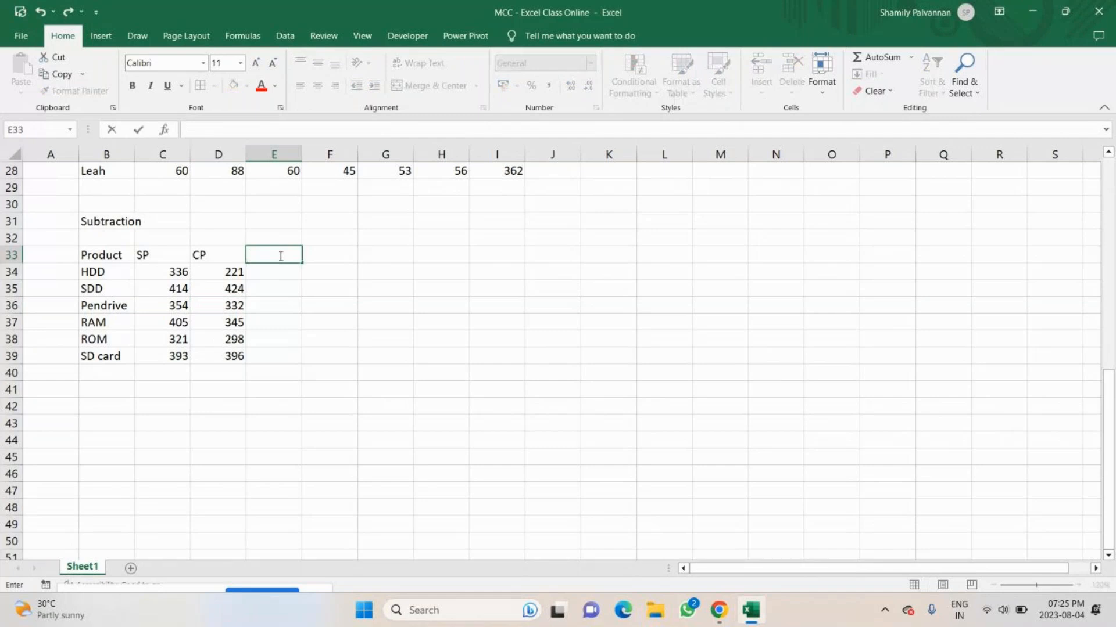
pyautogui.write('Profit or loss')
pyautogui.press('Return')
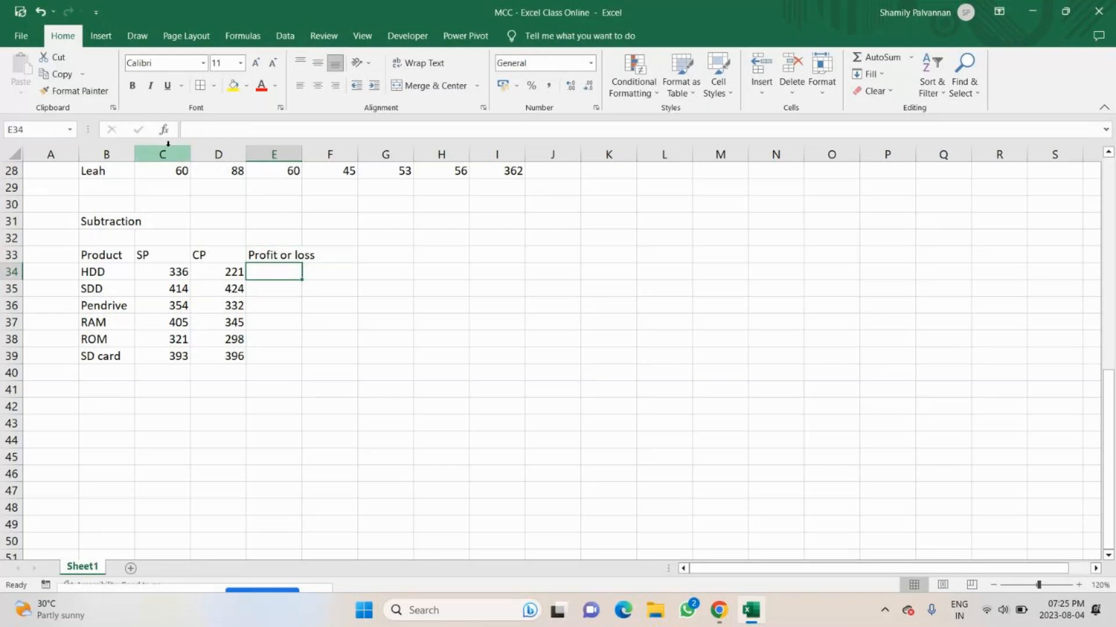
# Switch to the GoTo meeting in Chrome, turn on the microphone, and return to the Excel workbook.
pyautogui.click(714, 612)
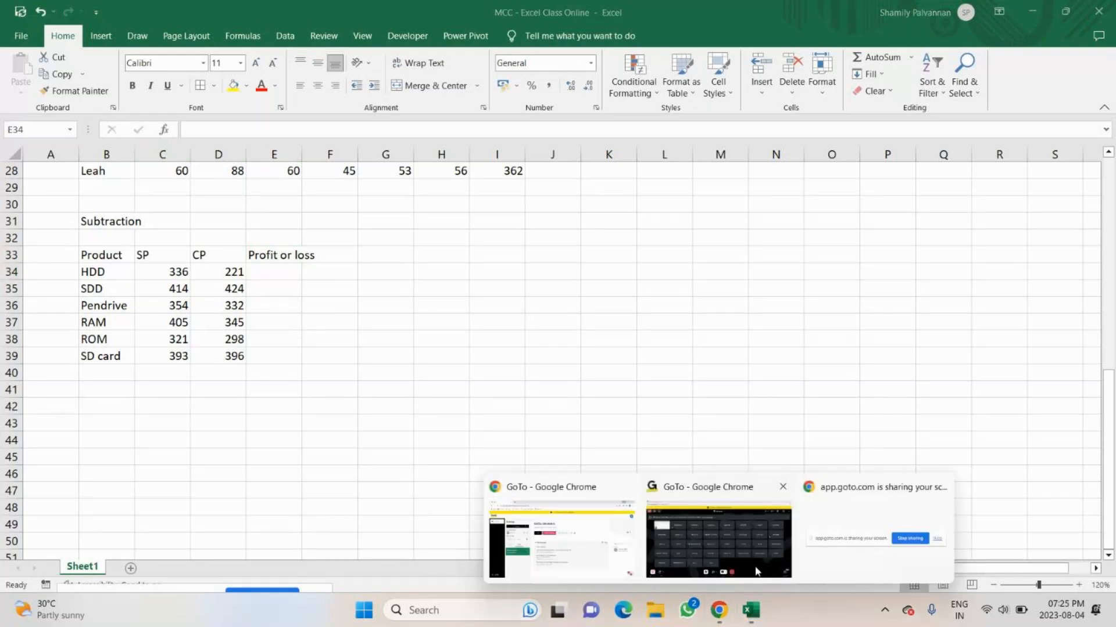
pyautogui.click(755, 570)
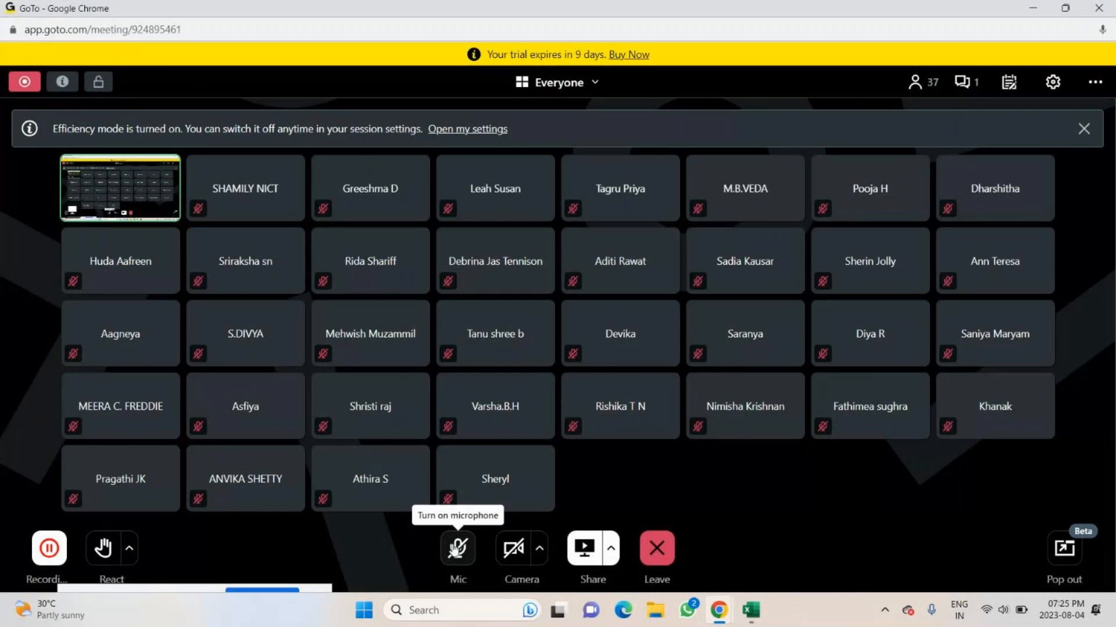
pyautogui.click(455, 549)
pyautogui.click(750, 610)
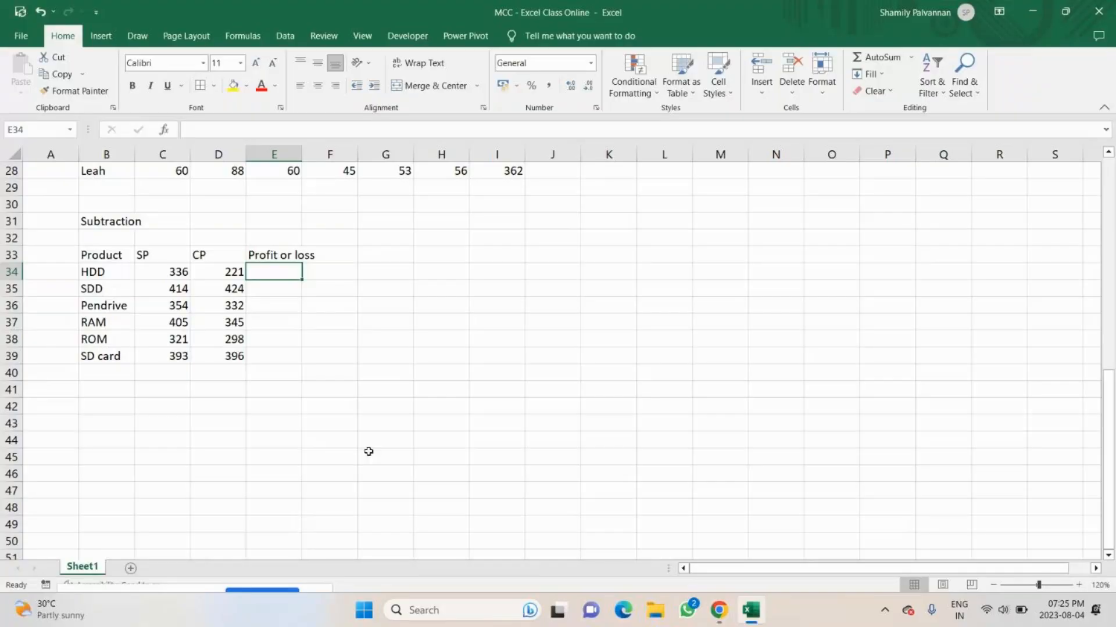
# Enter =C34-D34 in E34 to calculate the HDD's profit or loss.
pyautogui.write('=')
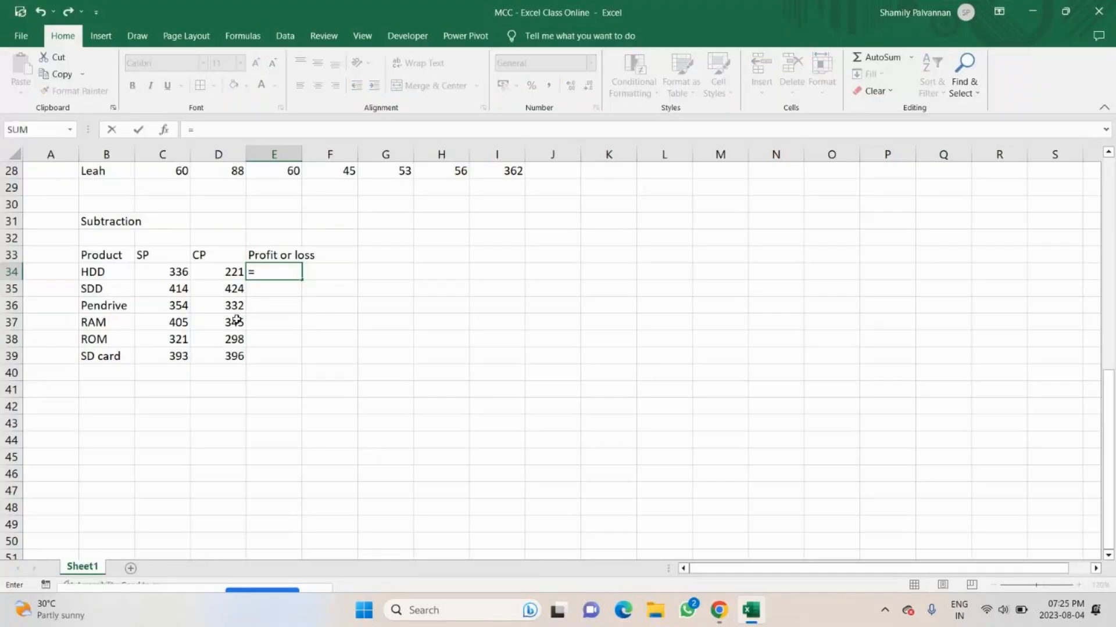
pyautogui.click(174, 276)
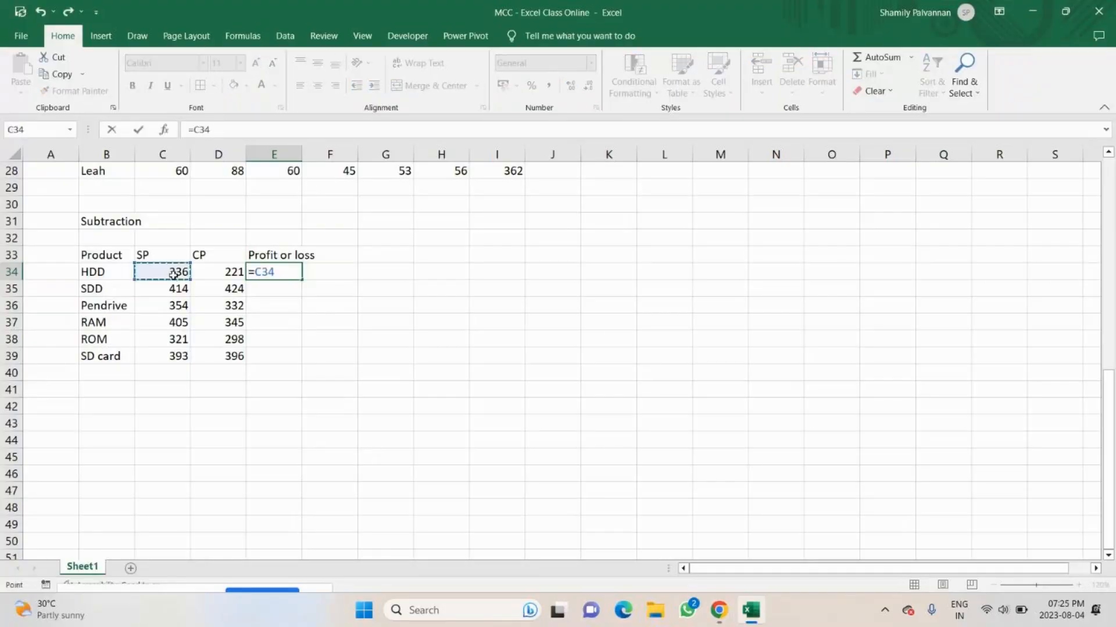
pyautogui.write('-')
pyautogui.click(222, 275)
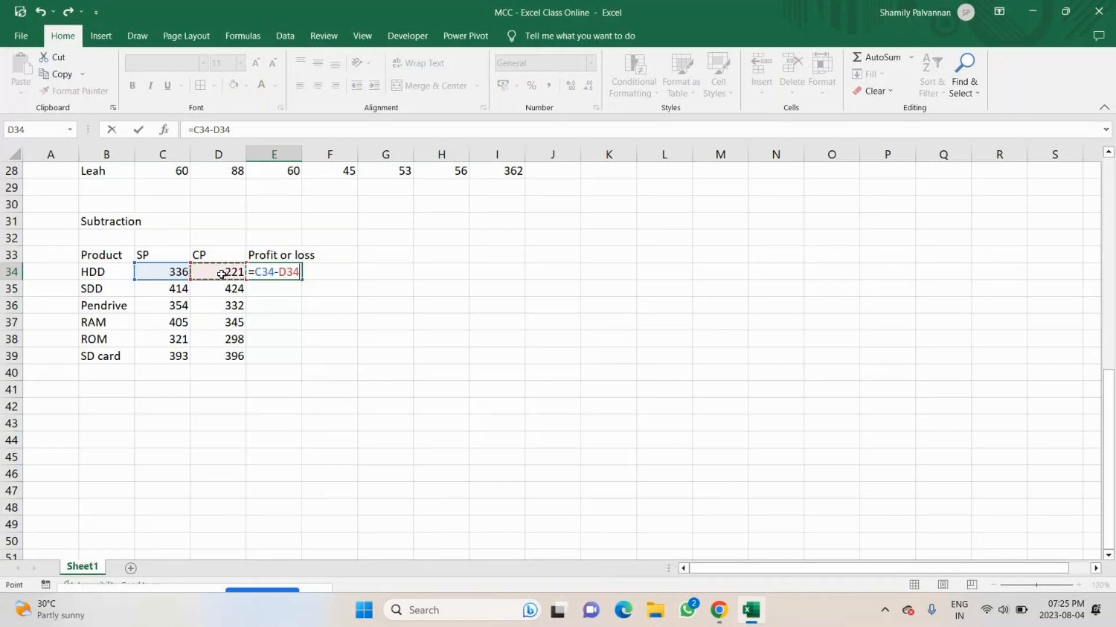
pyautogui.press('Return')
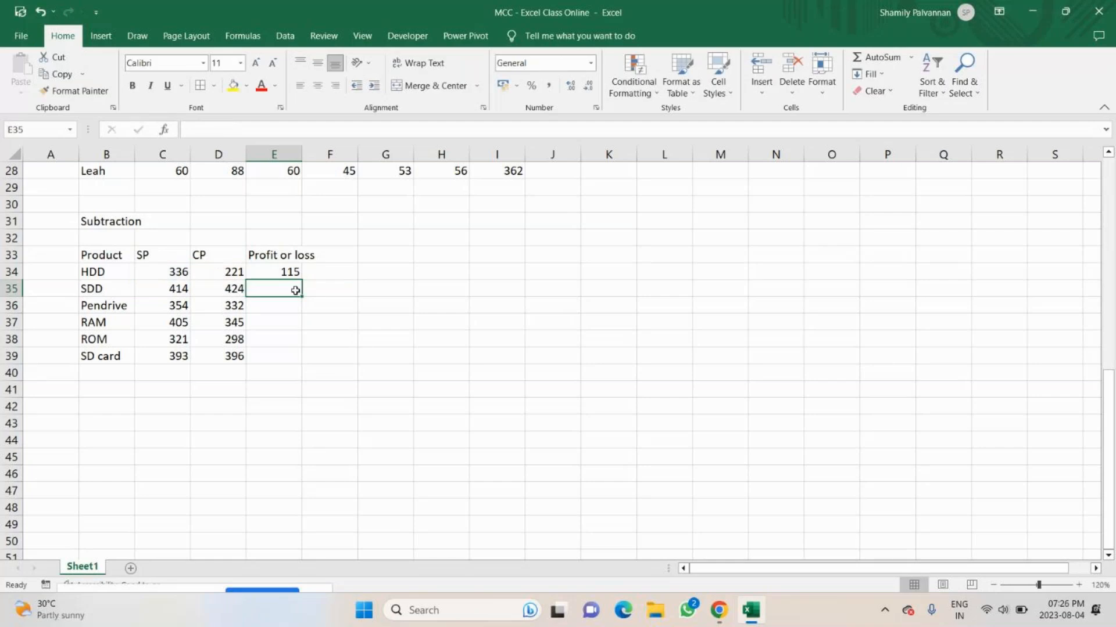
# Note "add" in J33 with "Sum" beside it in K33, and enter "sub" in J34.
pyautogui.doubleClick(538, 253)
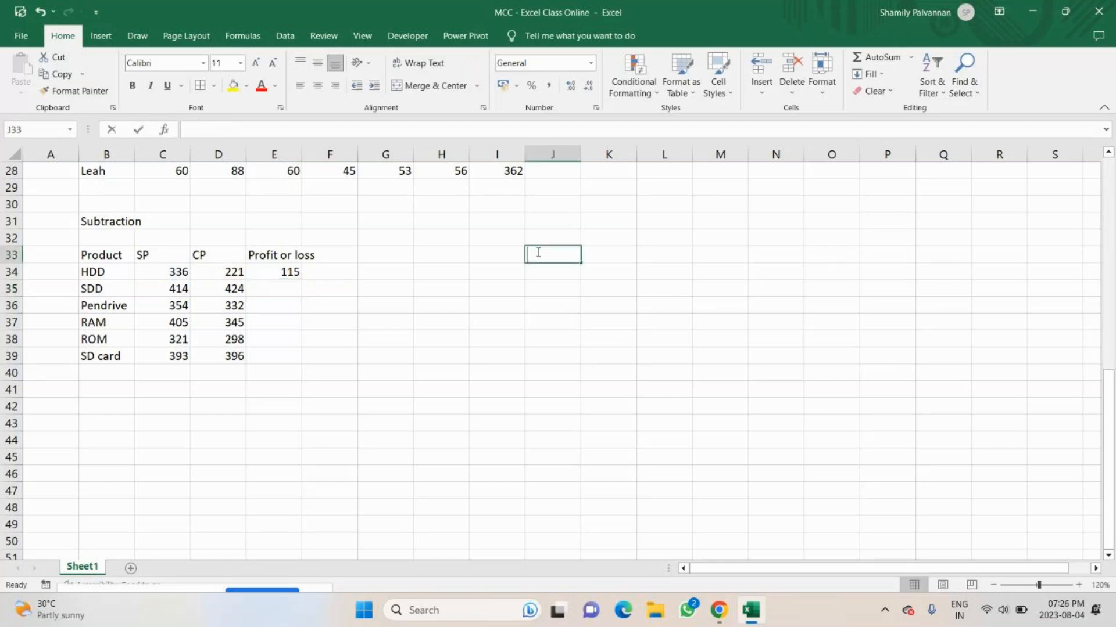
pyautogui.write('add')
pyautogui.press('Tab')
pyautogui.write('Sum')
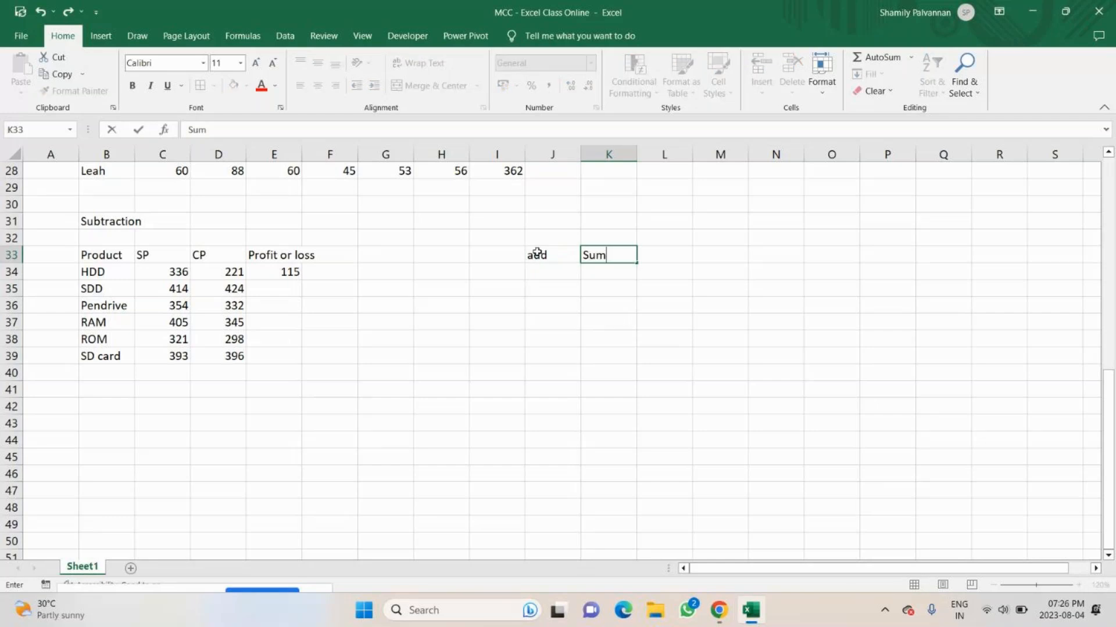
pyautogui.press('Return')
pyautogui.write('sun')
pyautogui.press('BackSpace')
pyautogui.write('b')
pyautogui.hotkey('ctrl', 'Return')
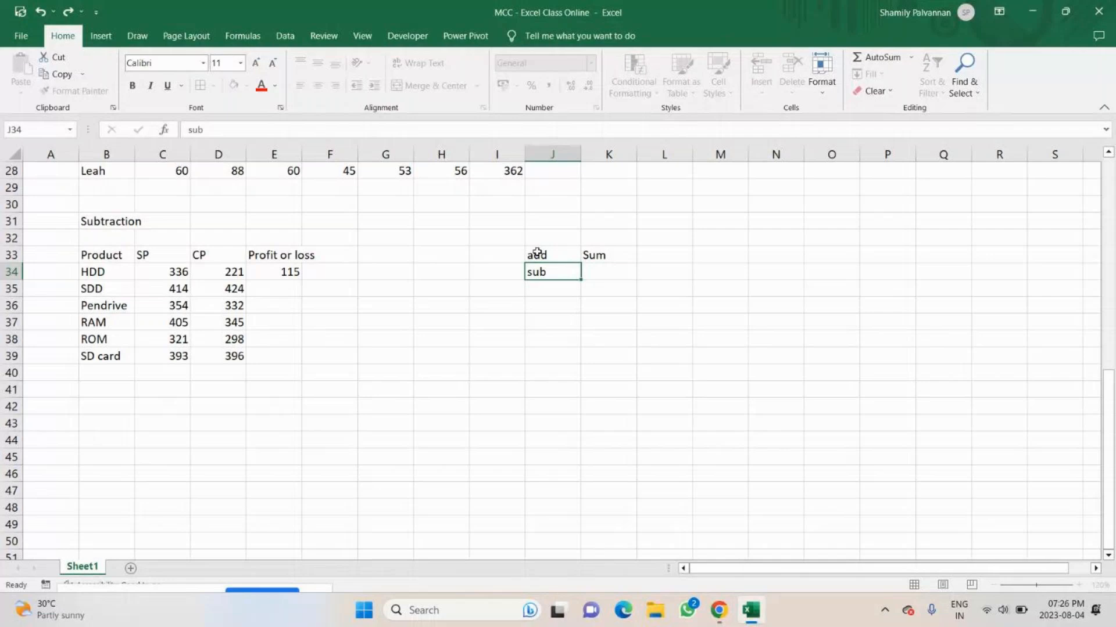
pyautogui.press('Tab')
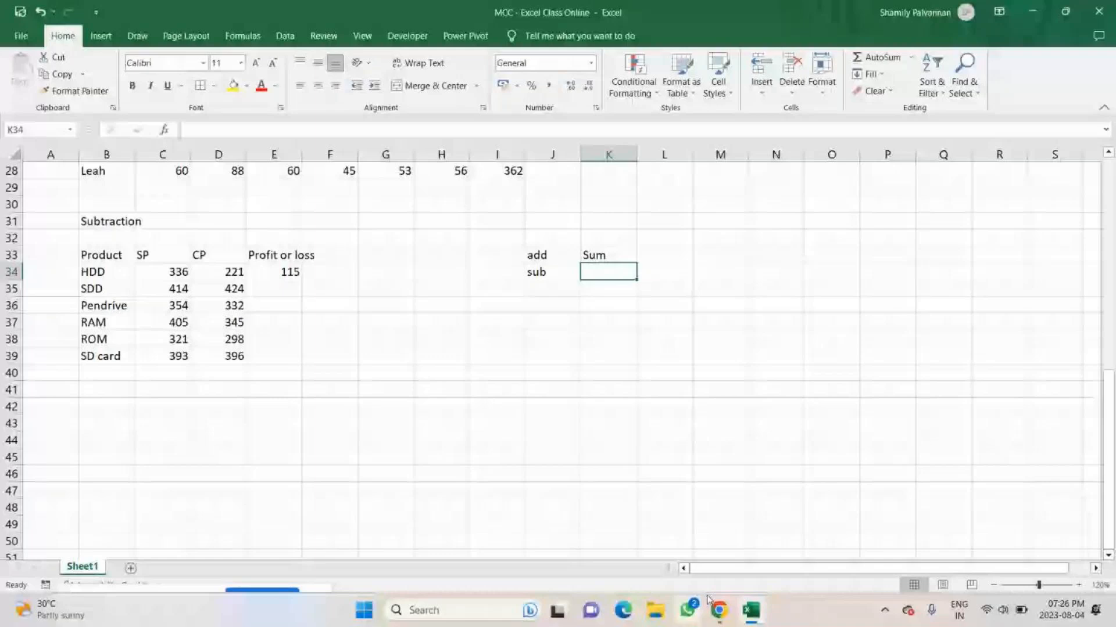
# Check the chat messages in the GoTo meeting, close the chat, and return to the Excel workbook.
pyautogui.moveTo(719, 609)
pyautogui.click(786, 572)
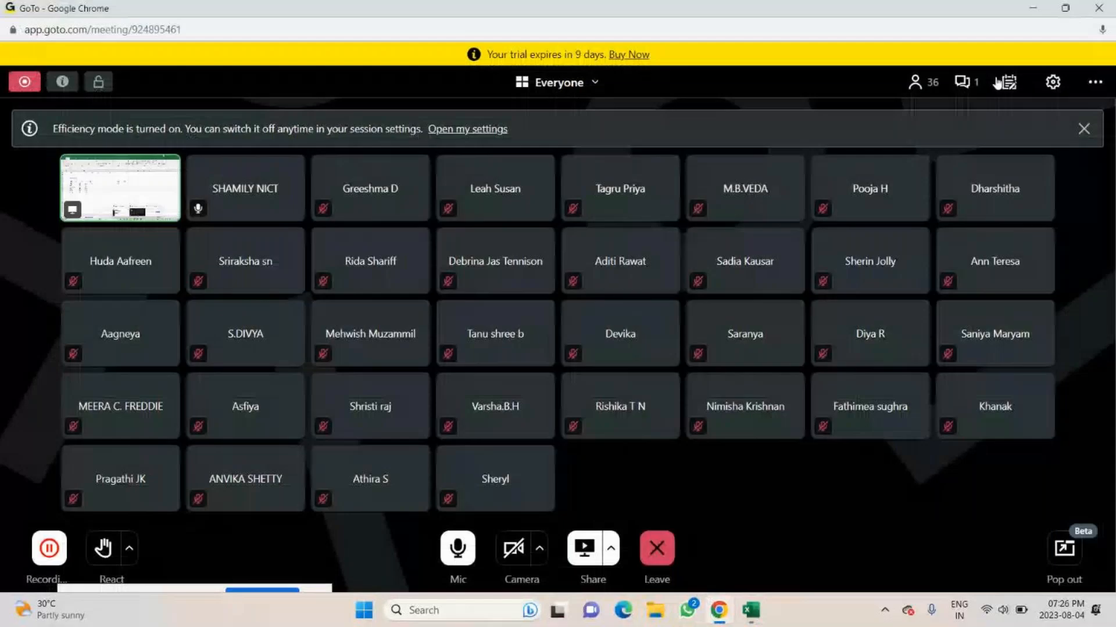
pyautogui.click(963, 82)
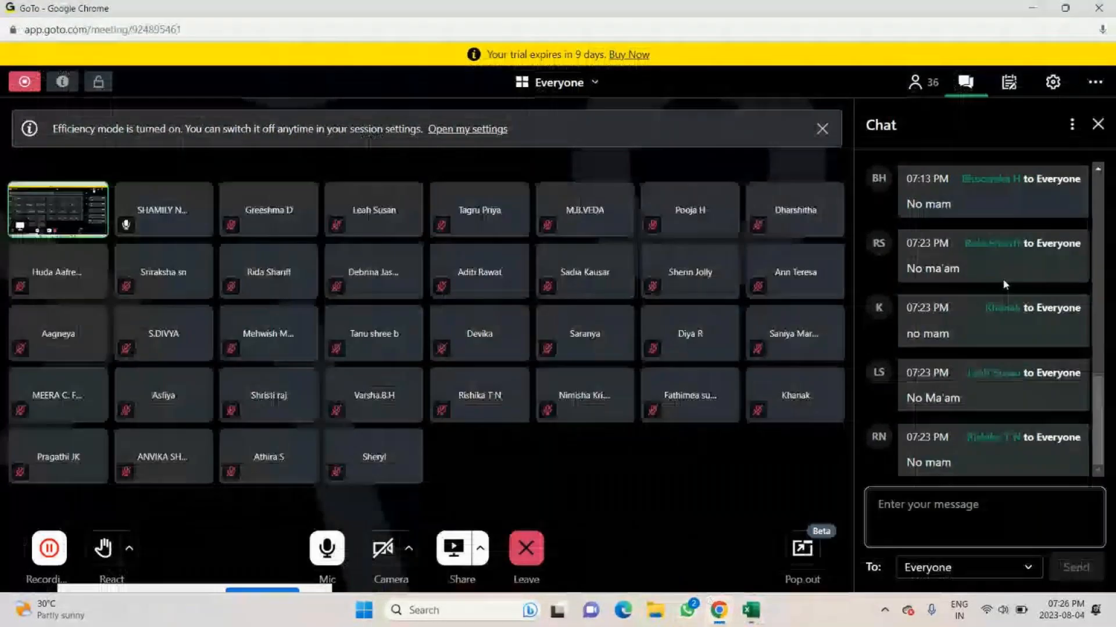
pyautogui.click(1097, 125)
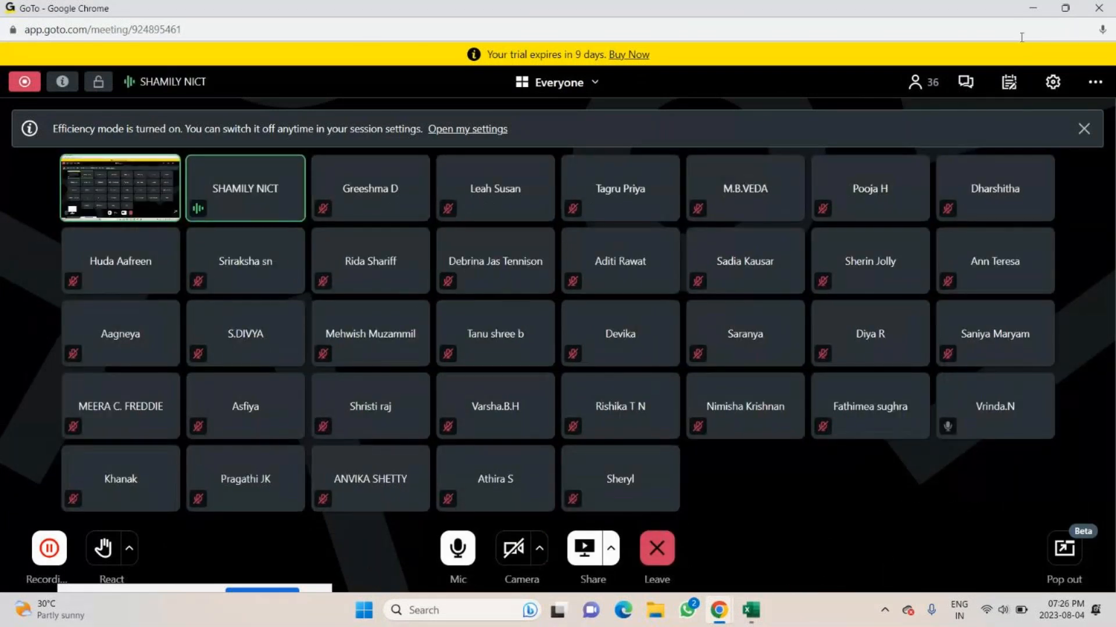
pyautogui.click(750, 610)
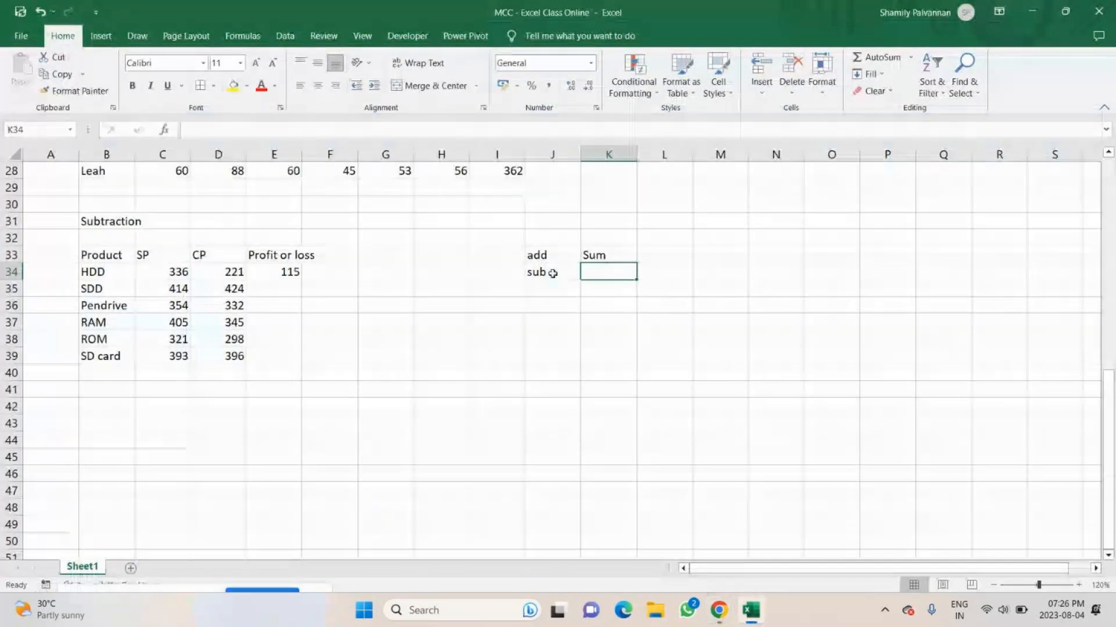
# Enter =C35-D35 in E35 to calculate the SDD's profit or loss.
pyautogui.click(286, 283)
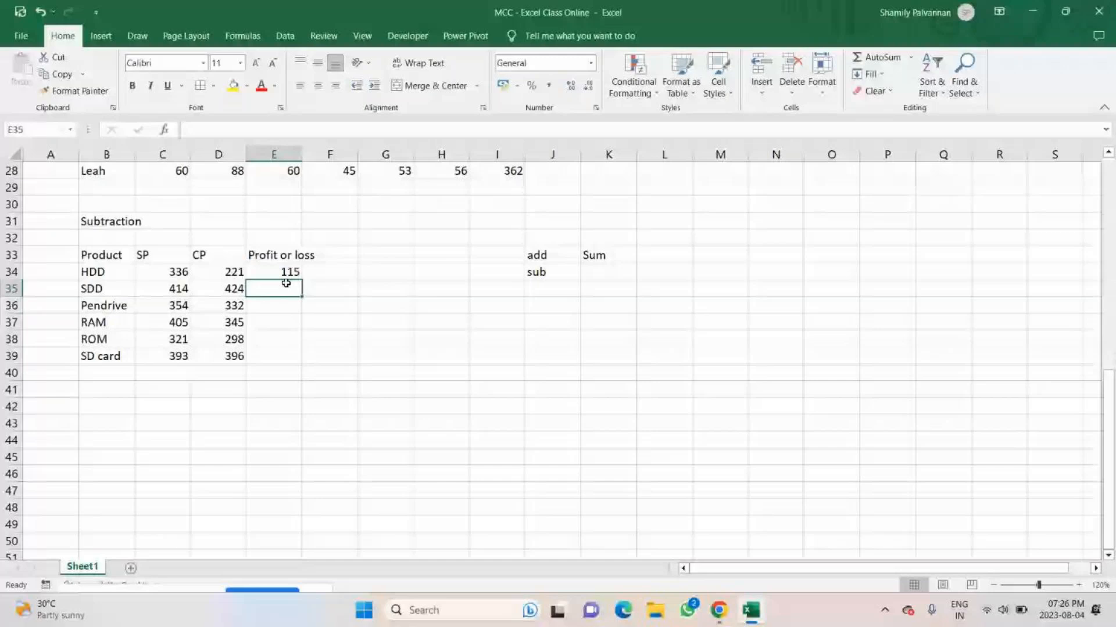
pyautogui.write('=')
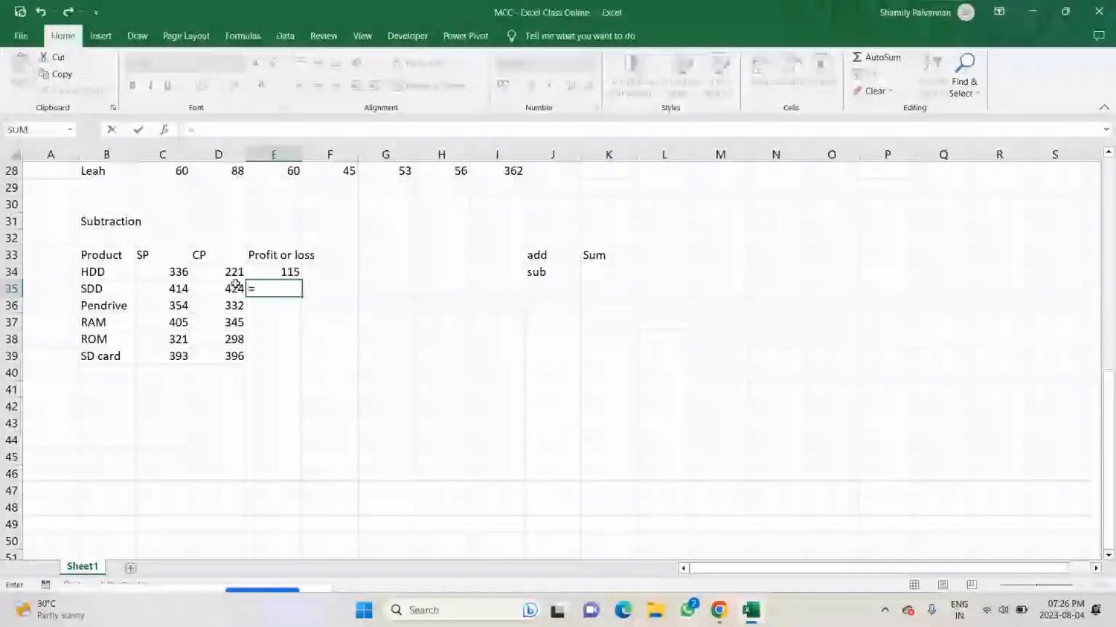
pyautogui.click(180, 289)
pyautogui.write('-')
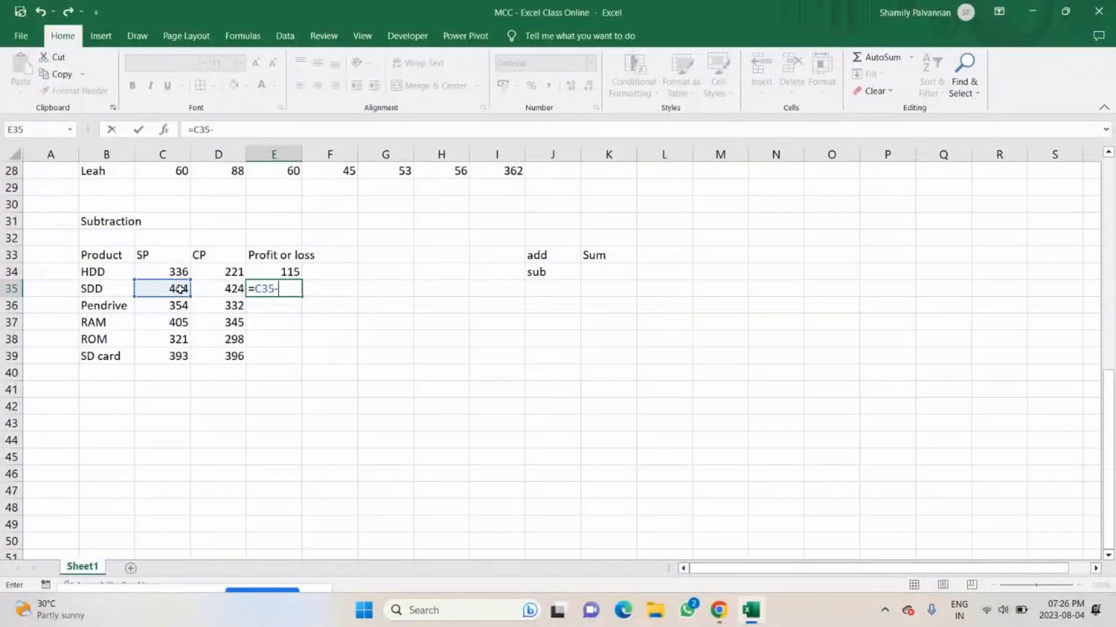
pyautogui.click(219, 291)
pyautogui.press('Return')
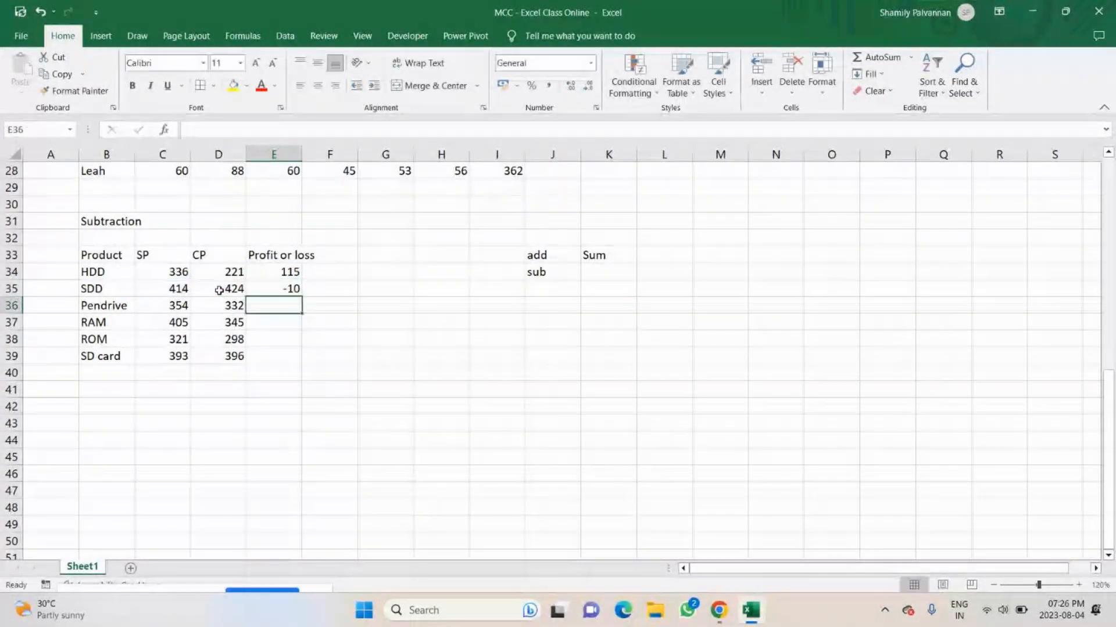
# Fill the profit or loss formula from E35 down to E39.
pyautogui.click(289, 296)
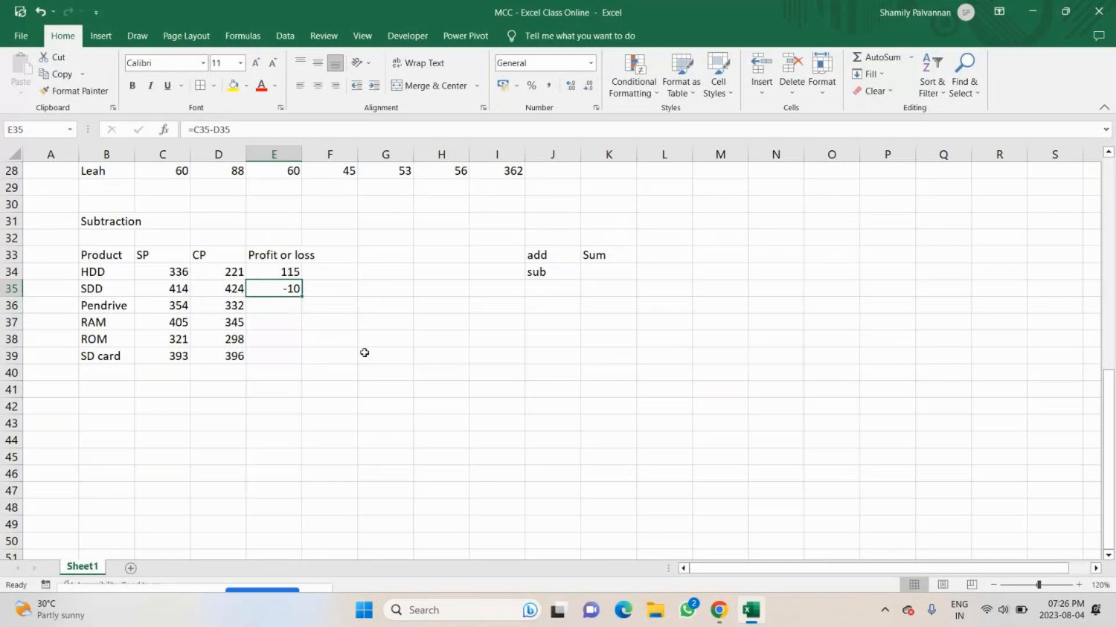
pyautogui.moveTo(302, 299); pyautogui.dragTo(300, 365)
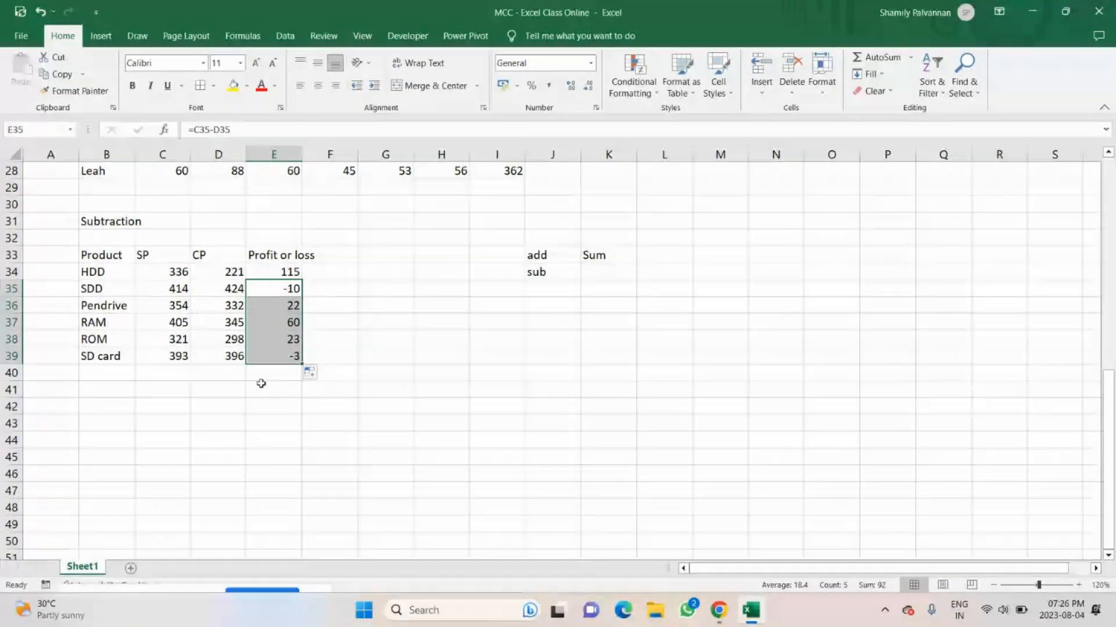
pyautogui.click(385, 356)
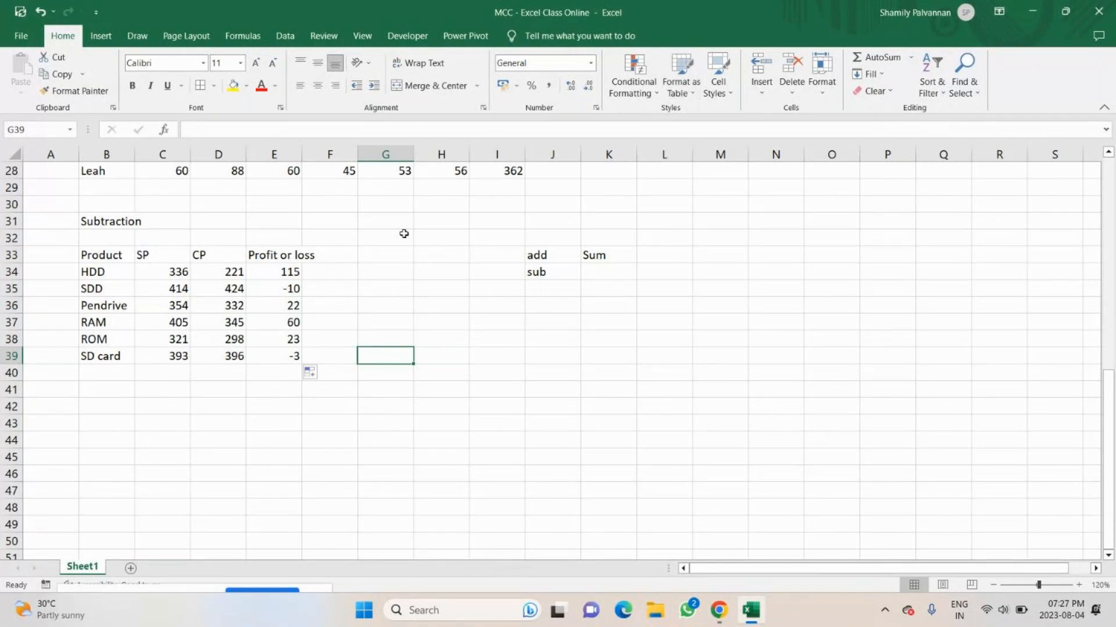
# Apply a Less Than 0 conditional formatting rule to E34:E39 with Light Red Fill with Dark Red Text.
pyautogui.moveTo(279, 272); pyautogui.dragTo(270, 359)
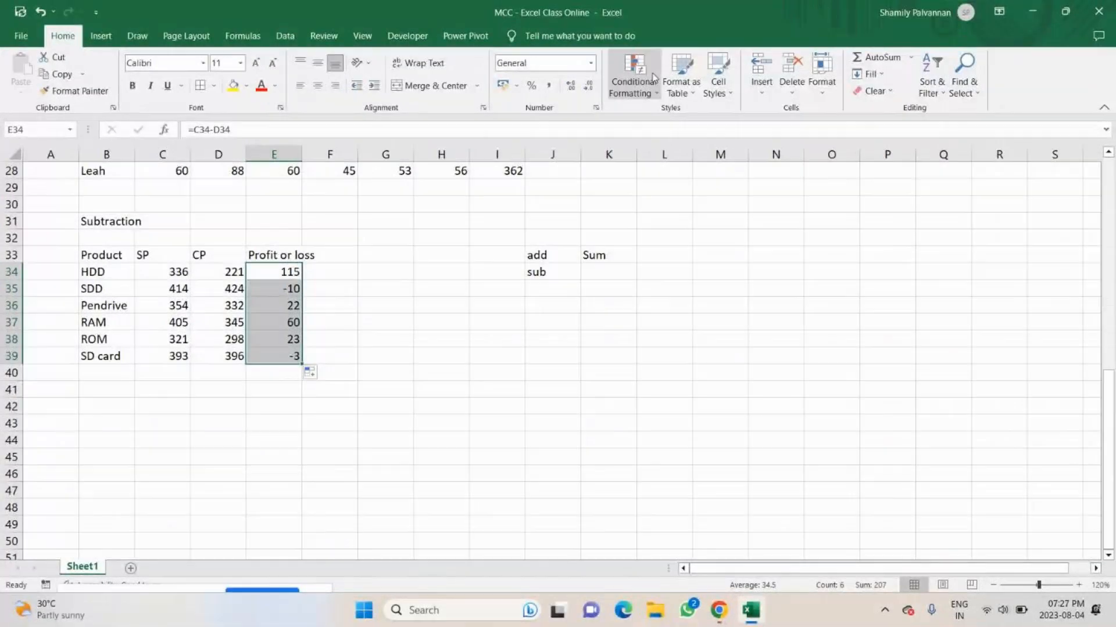
pyautogui.click(653, 77)
pyautogui.moveTo(653, 118)
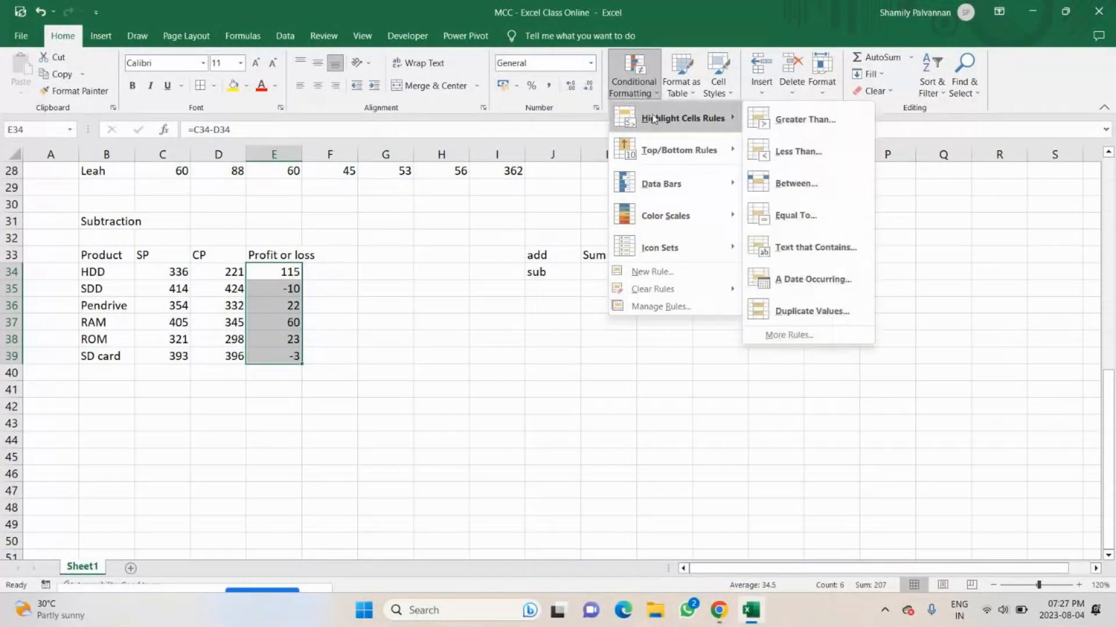
pyautogui.click(796, 151)
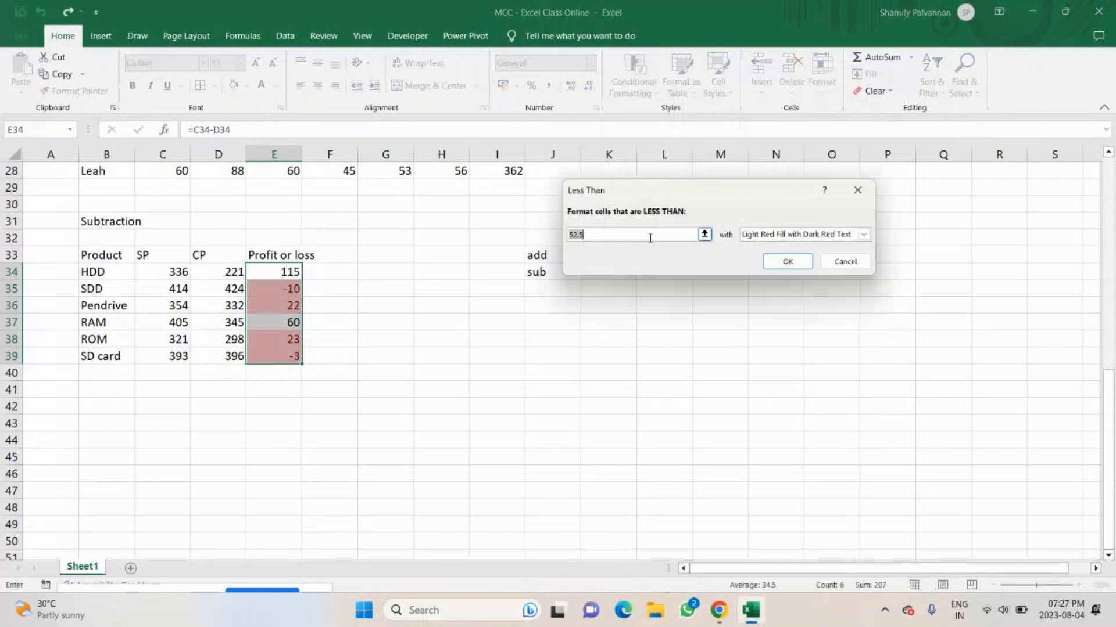
pyautogui.write('0')
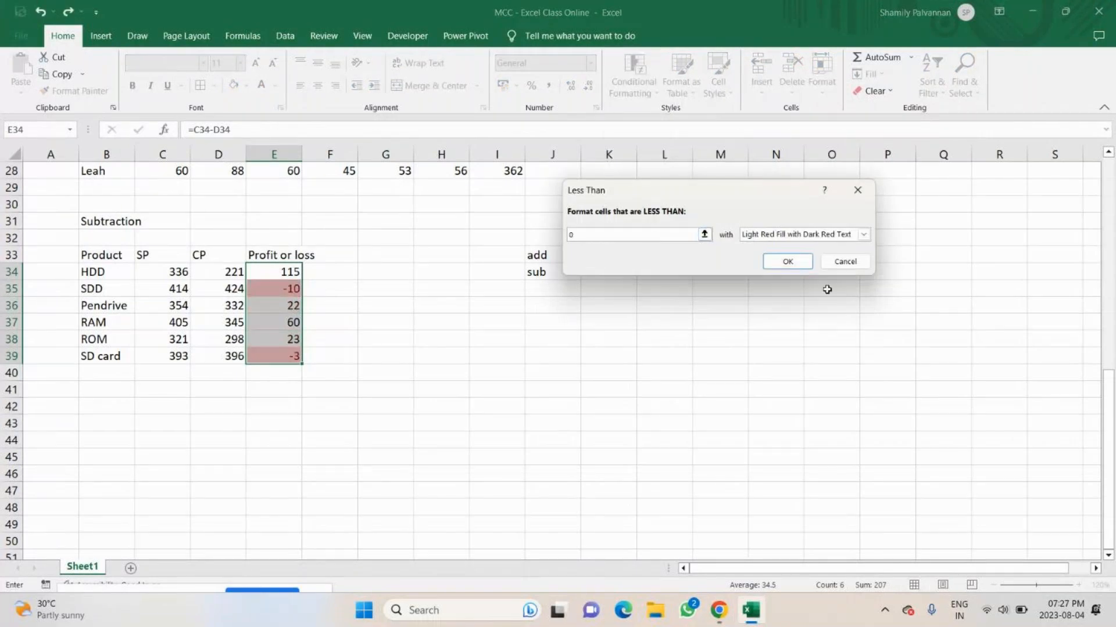
pyautogui.click(782, 264)
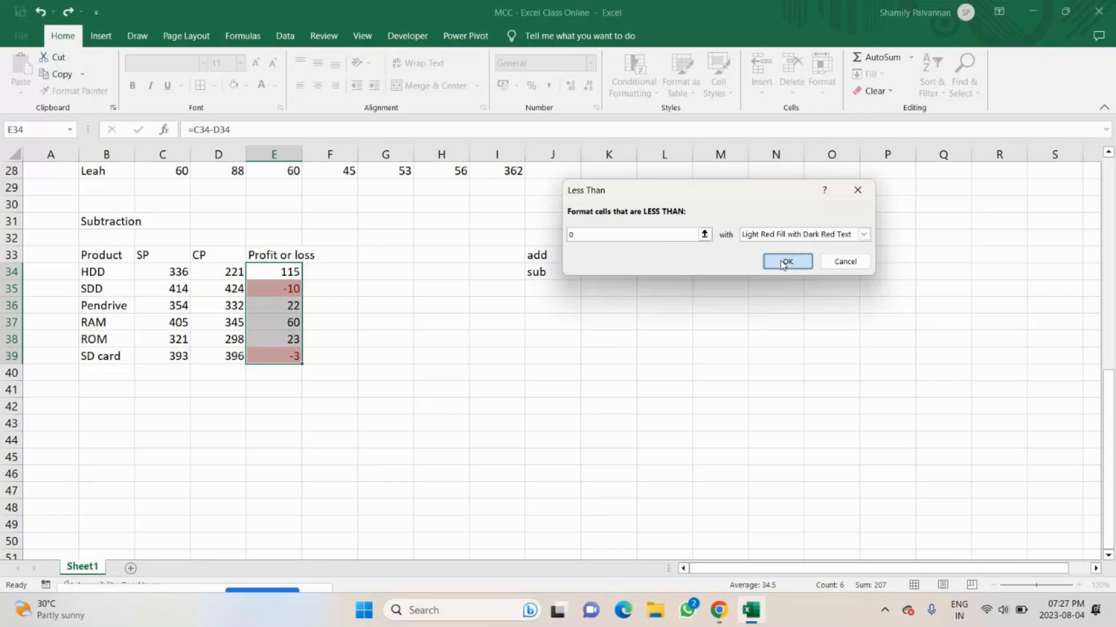
# Confirm the Less Than 0 highlighting rule for the profit or loss values in E34:E39.
pyautogui.click(784, 263)
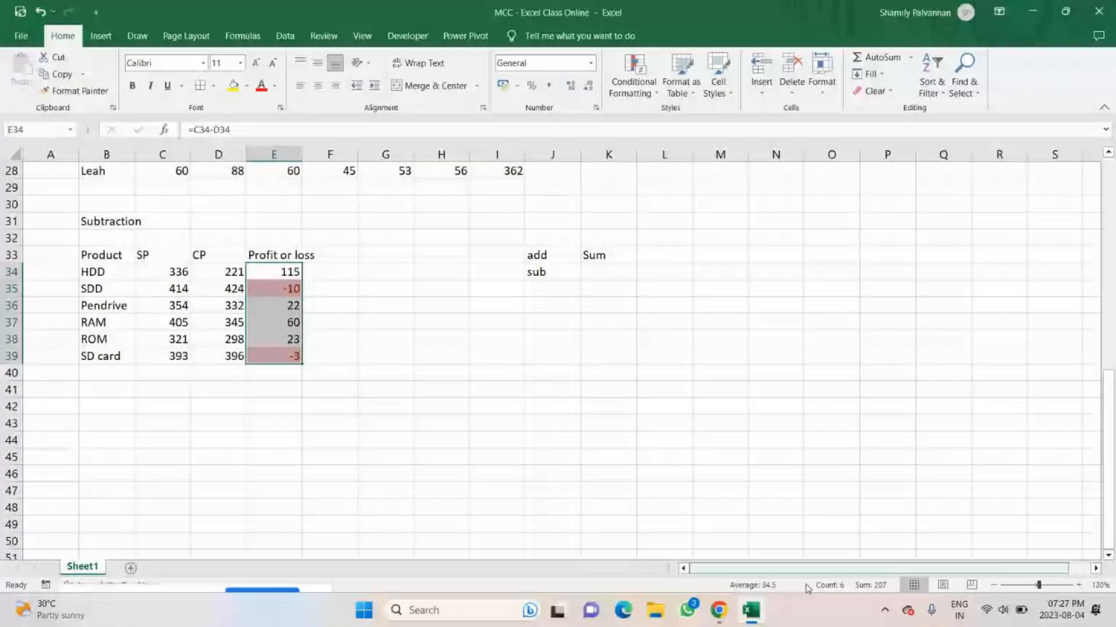
pyautogui.moveTo(743, 616)
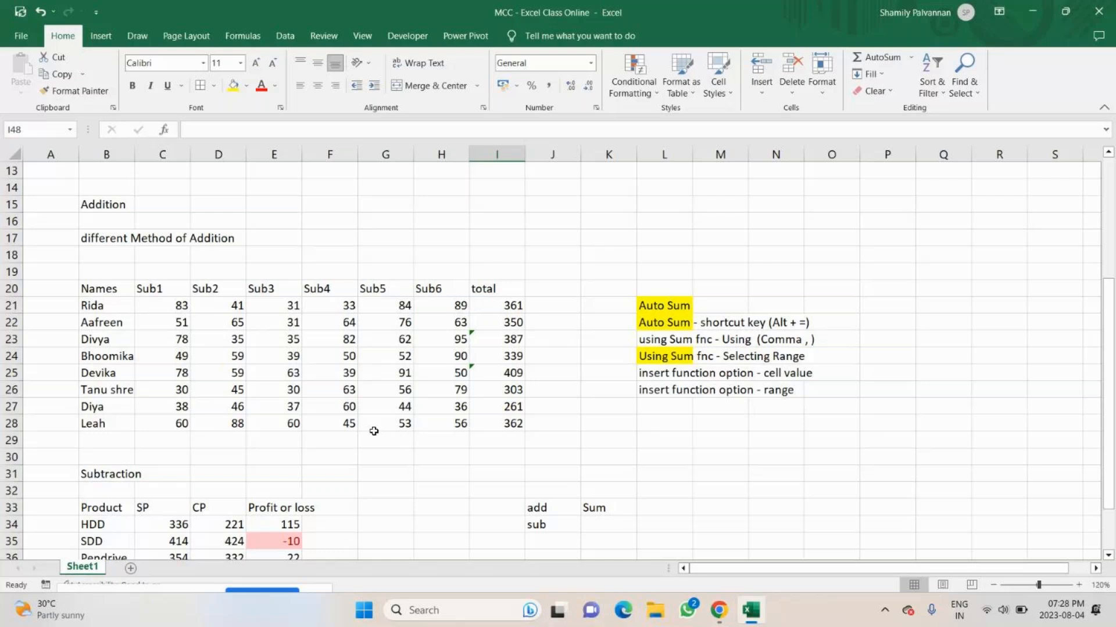
# Insert a column sparkline in J21 for the marks in C21:H21 and fill it down to J28.
pyautogui.scroll(-1, 374, 431)
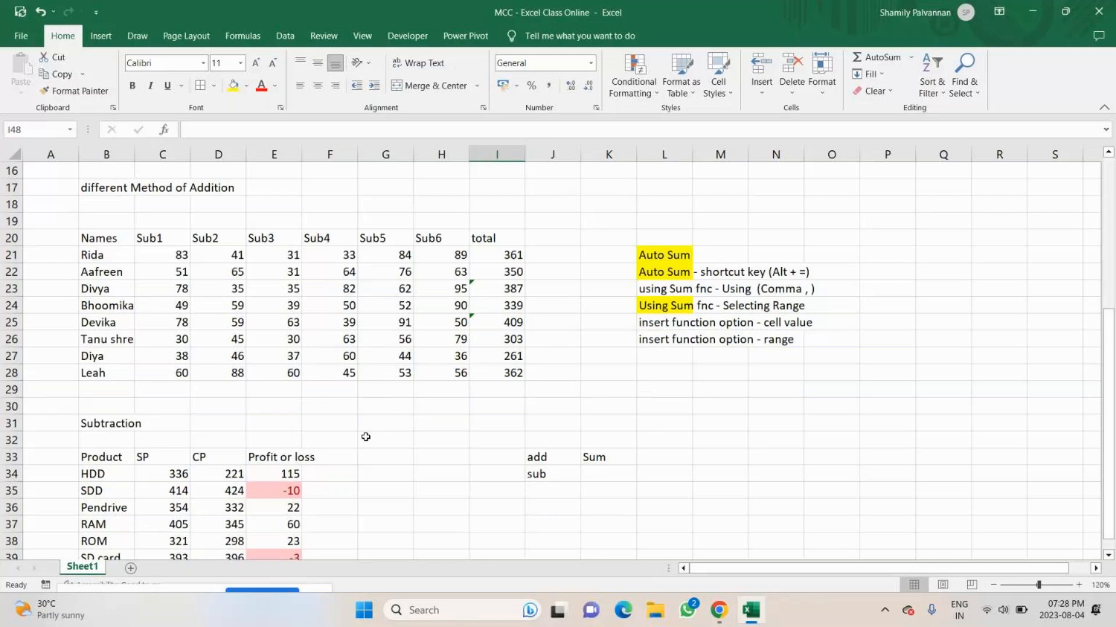
pyautogui.click(552, 239)
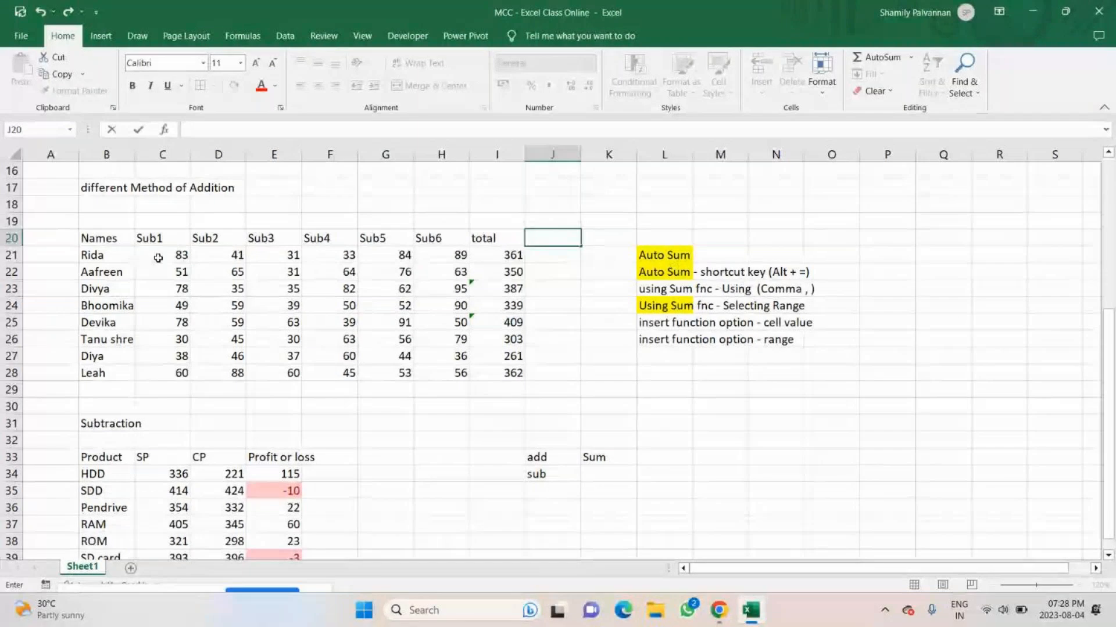
pyautogui.moveTo(158, 258); pyautogui.dragTo(447, 258)
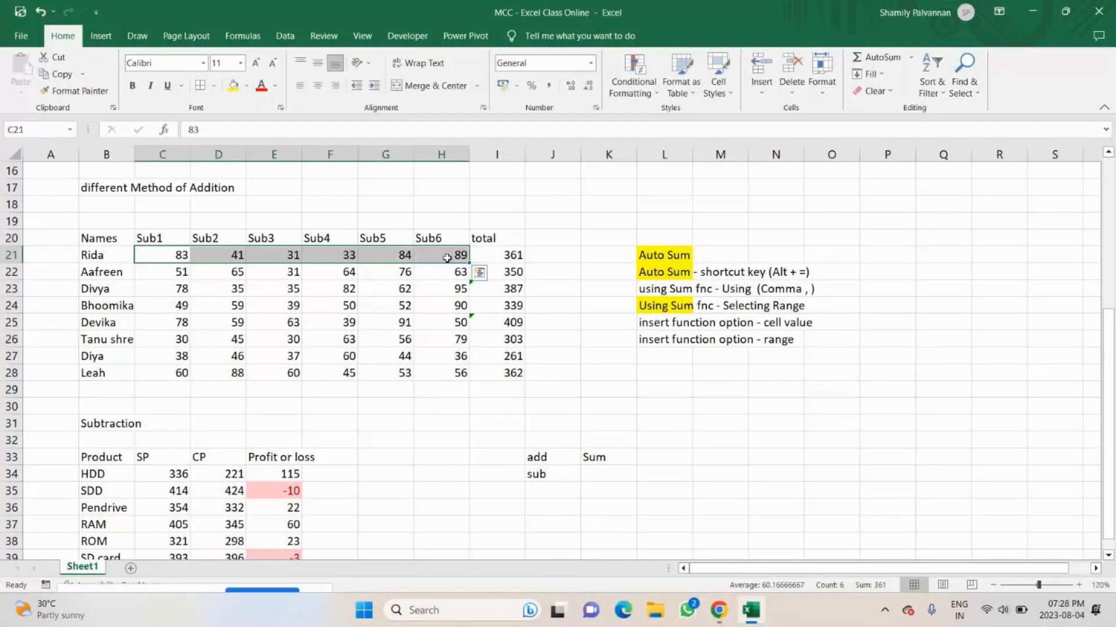
pyautogui.click(561, 257)
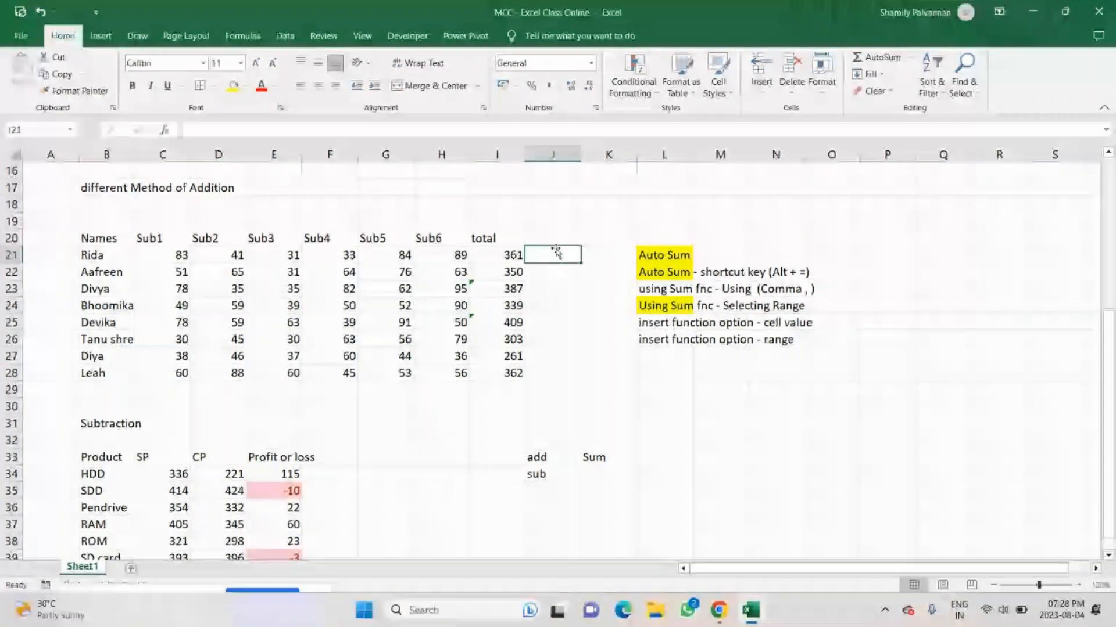
pyautogui.scroll(-1, 697, 93)
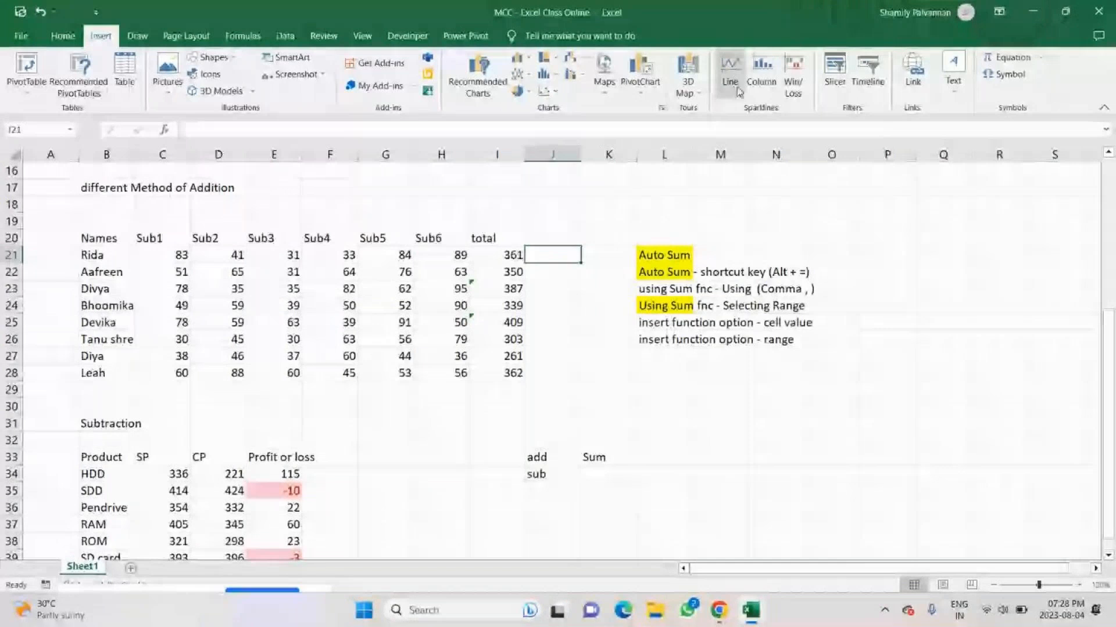
pyautogui.click(761, 70)
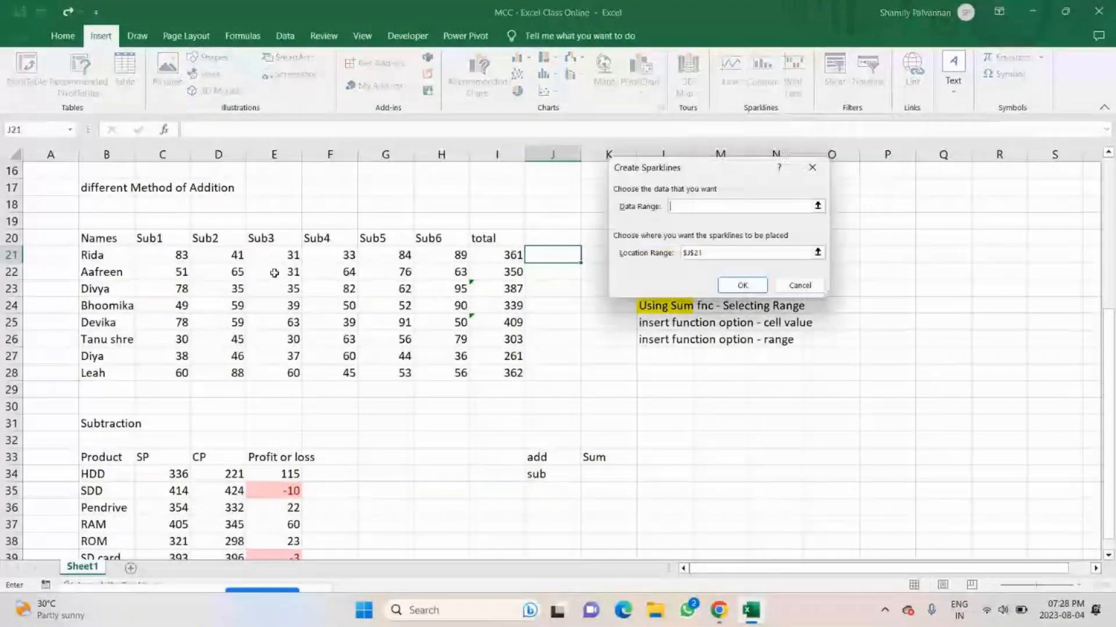
pyautogui.moveTo(163, 255); pyautogui.dragTo(459, 254)
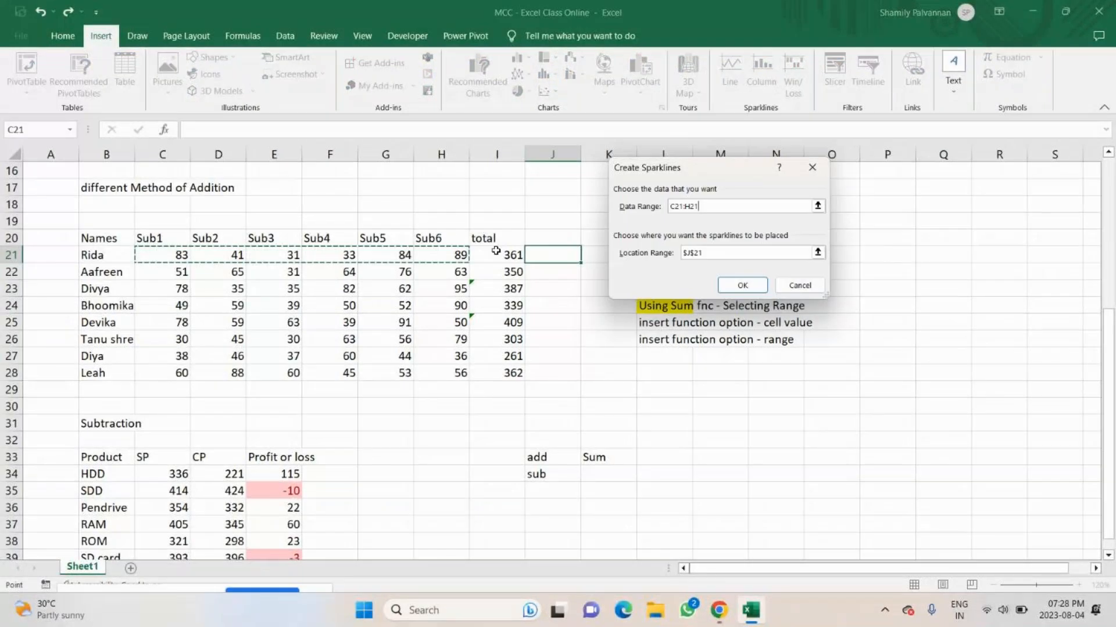
pyautogui.click(746, 286)
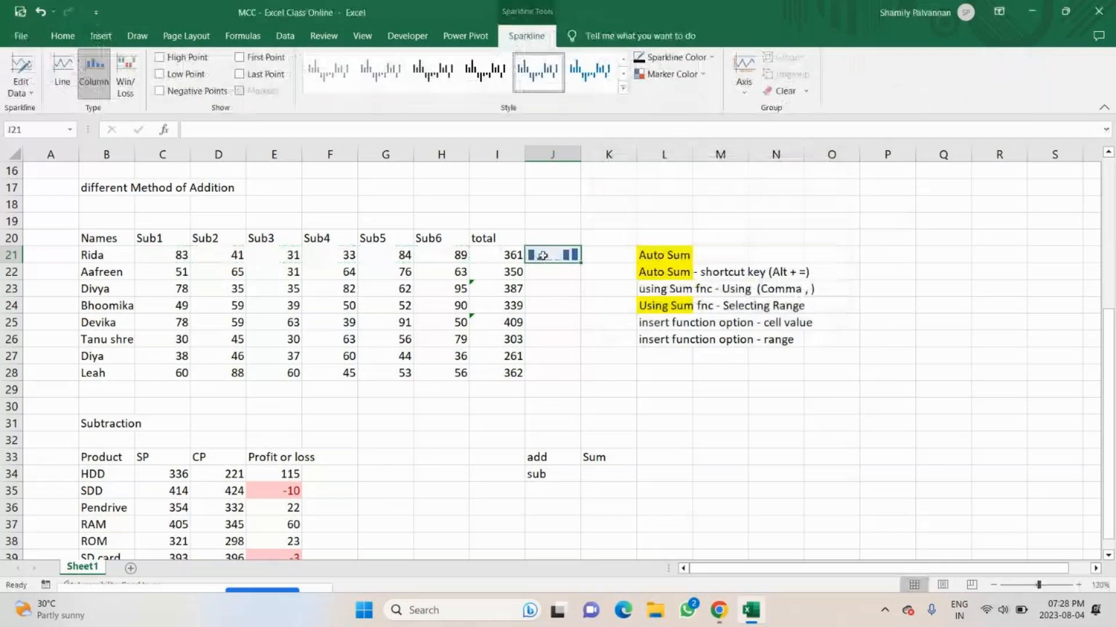
pyautogui.moveTo(579, 262); pyautogui.dragTo(570, 379)
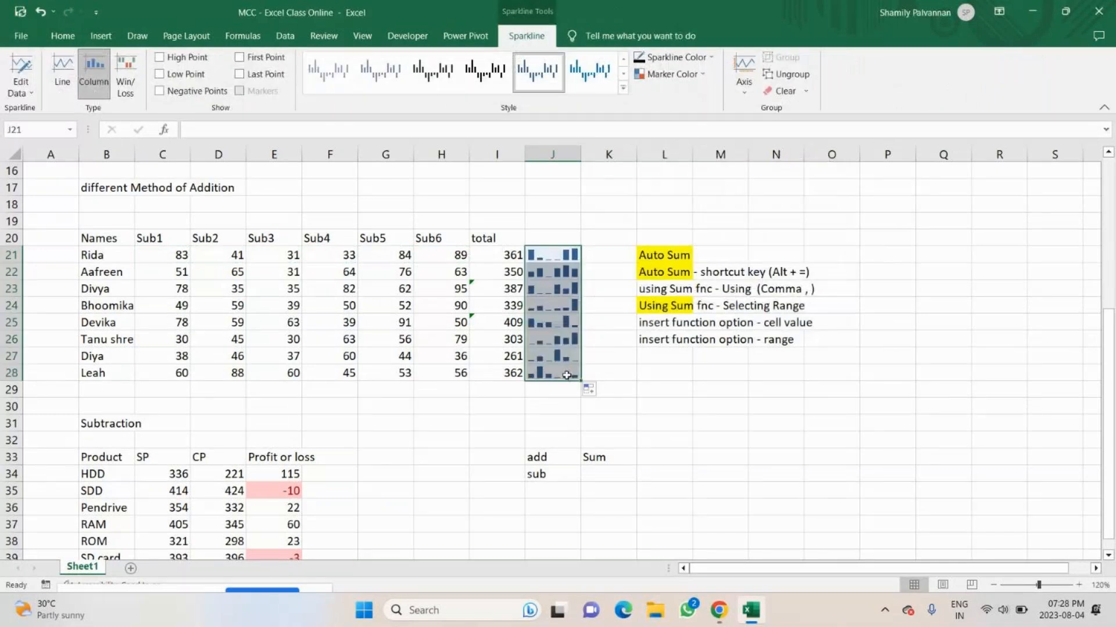
# Insert a line sparkline in K21 for the marks in C21:H21 and fill it down to K28.
pyautogui.click(586, 245)
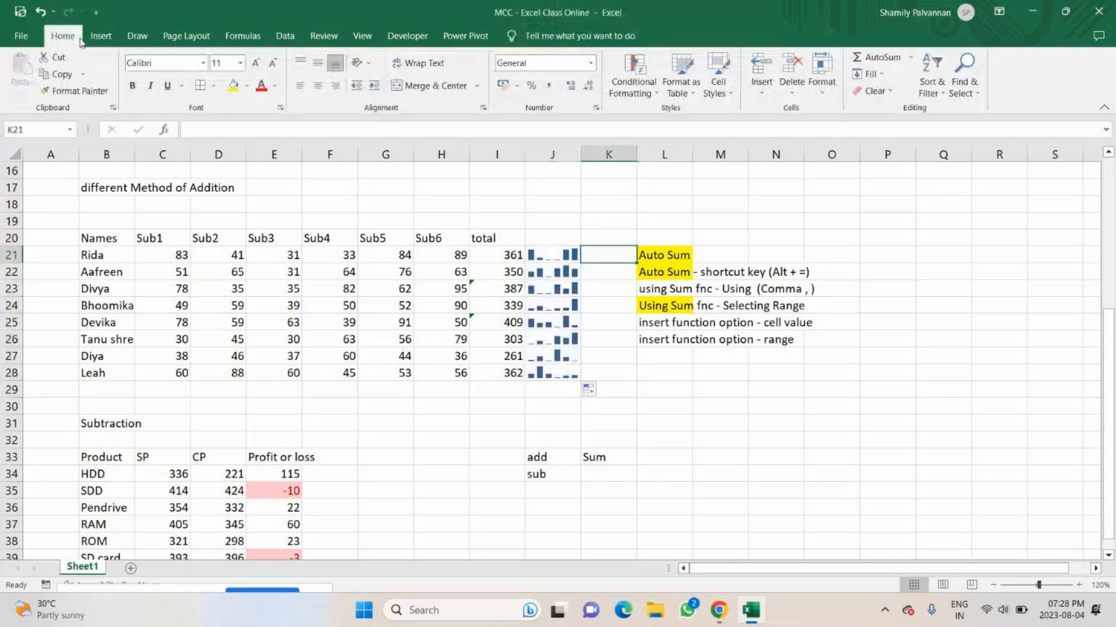
pyautogui.click(101, 35)
pyautogui.click(731, 65)
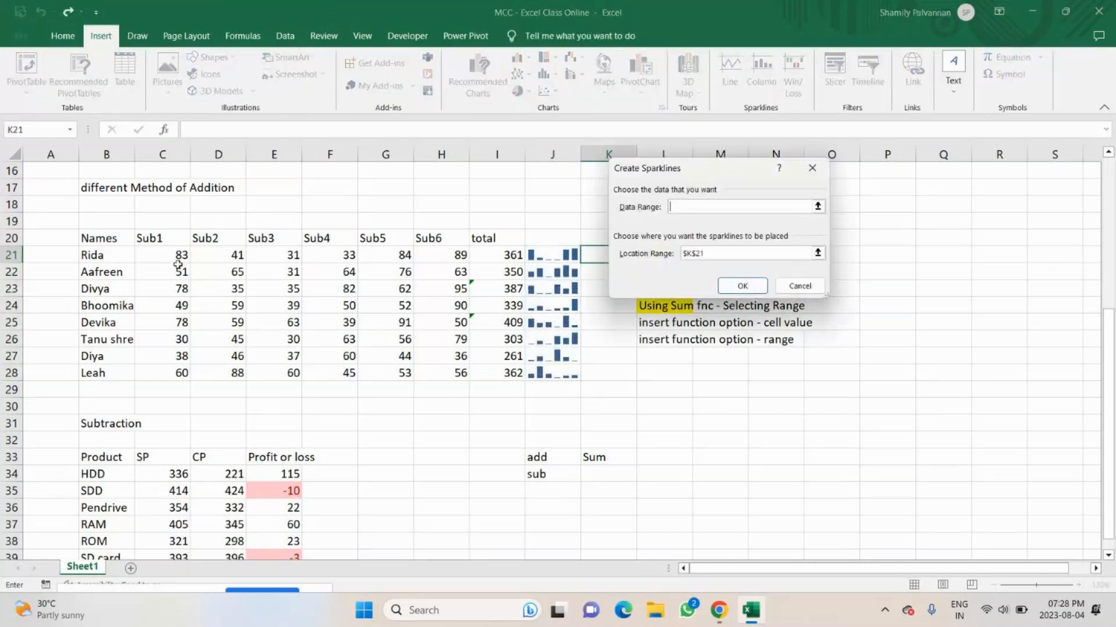
pyautogui.moveTo(175, 256); pyautogui.dragTo(462, 256)
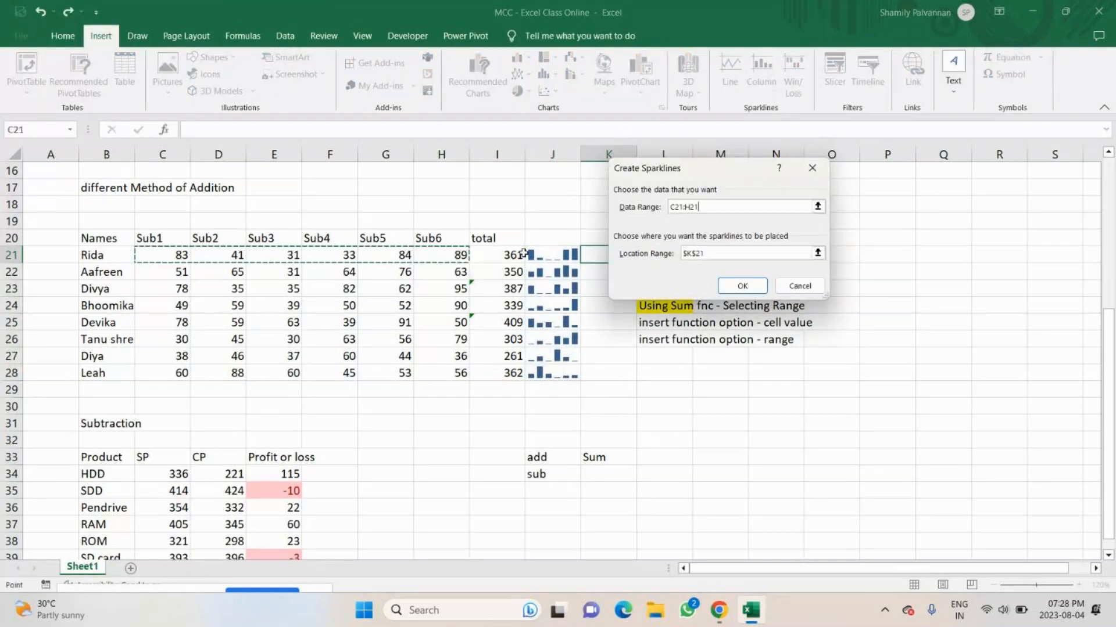
pyautogui.click(736, 284)
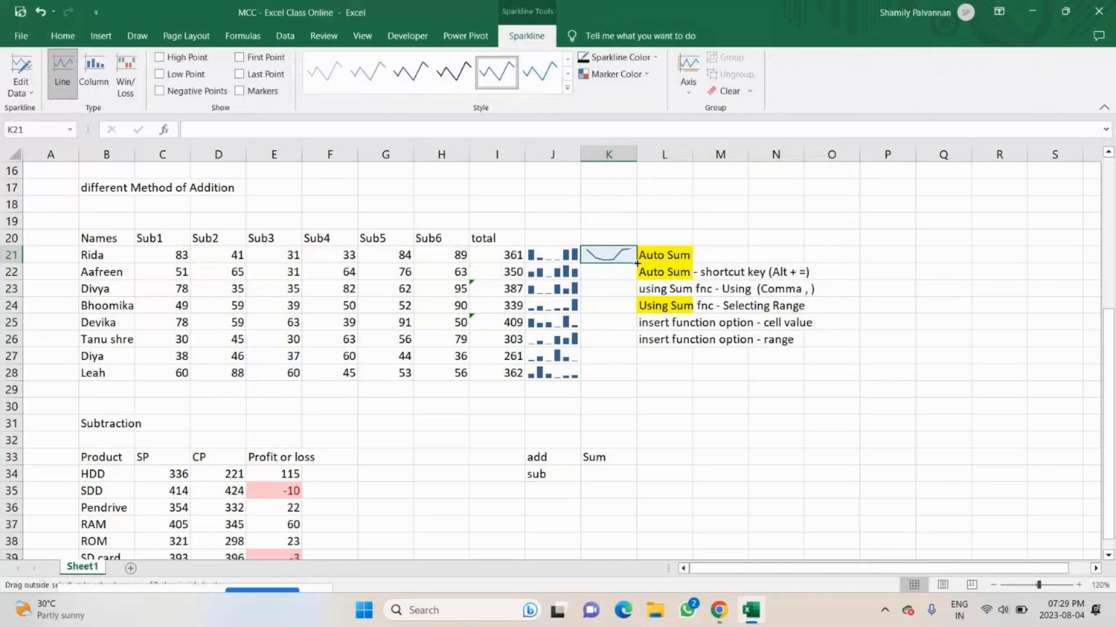
pyautogui.moveTo(637, 263); pyautogui.dragTo(624, 373)
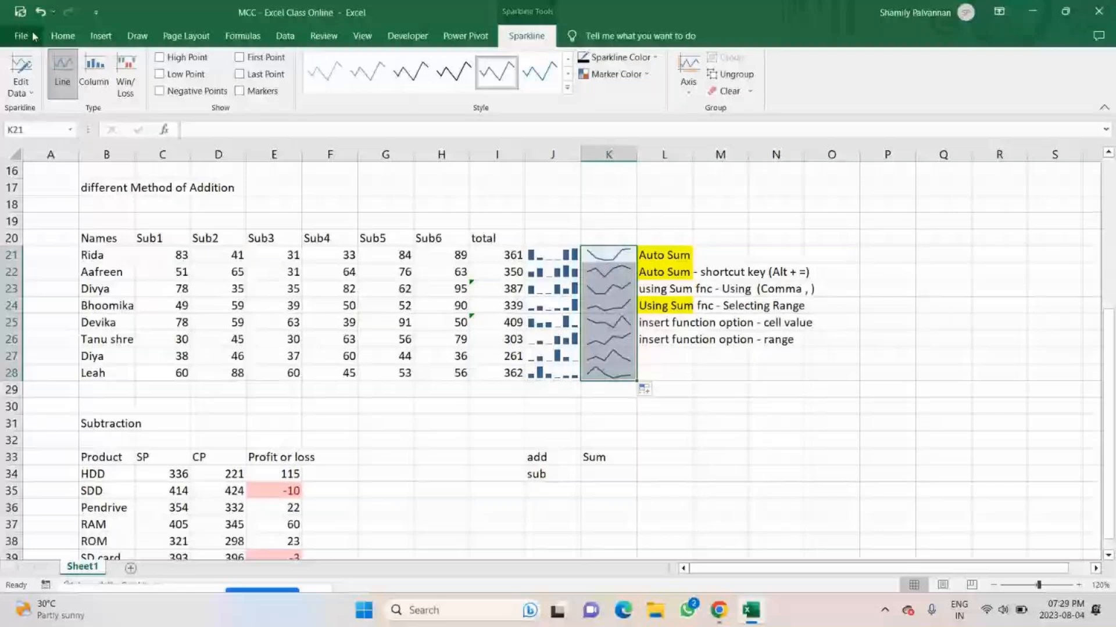
# Copy the marks in C21:H28 and paste them below the subtraction table, starting at C41.
pyautogui.scroll(-3, 323, 331)
pyautogui.click(150, 319)
pyautogui.click(339, 321)
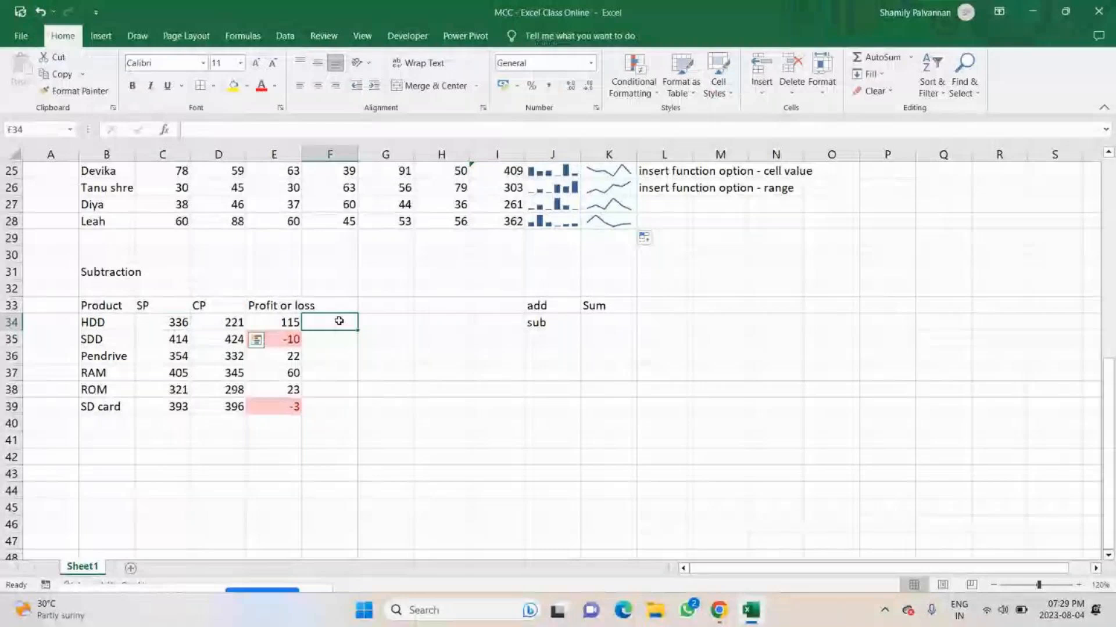
pyautogui.scroll(2, 339, 322)
pyautogui.moveTo(185, 205); pyautogui.dragTo(433, 323)
pyautogui.hotkey('ctrl', 'c')
pyautogui.scroll(-3, 167, 390)
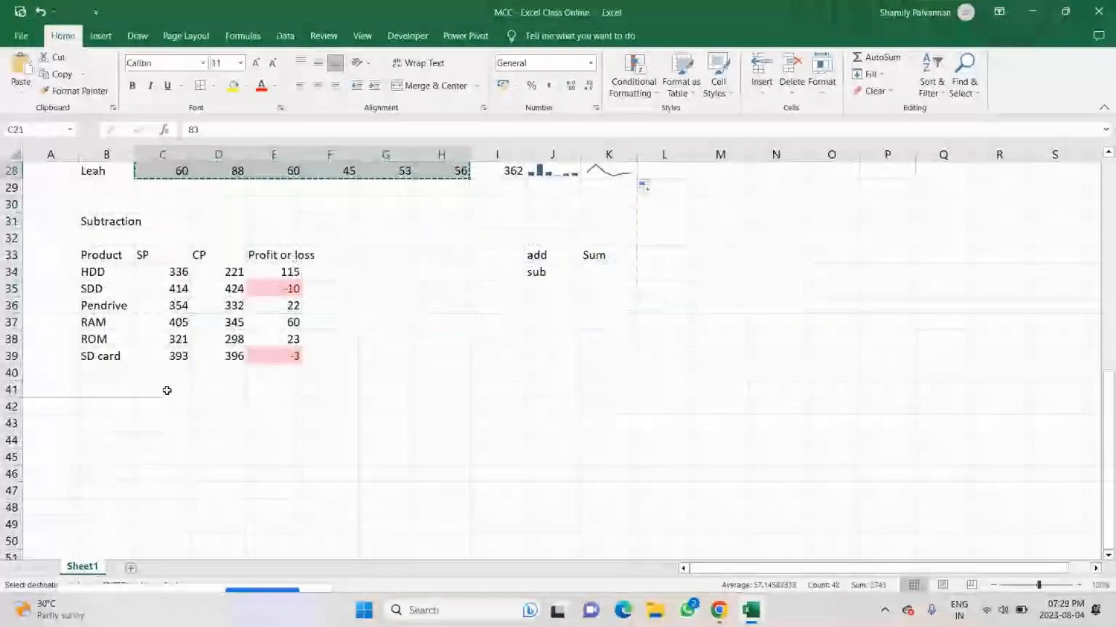
pyautogui.click(145, 393)
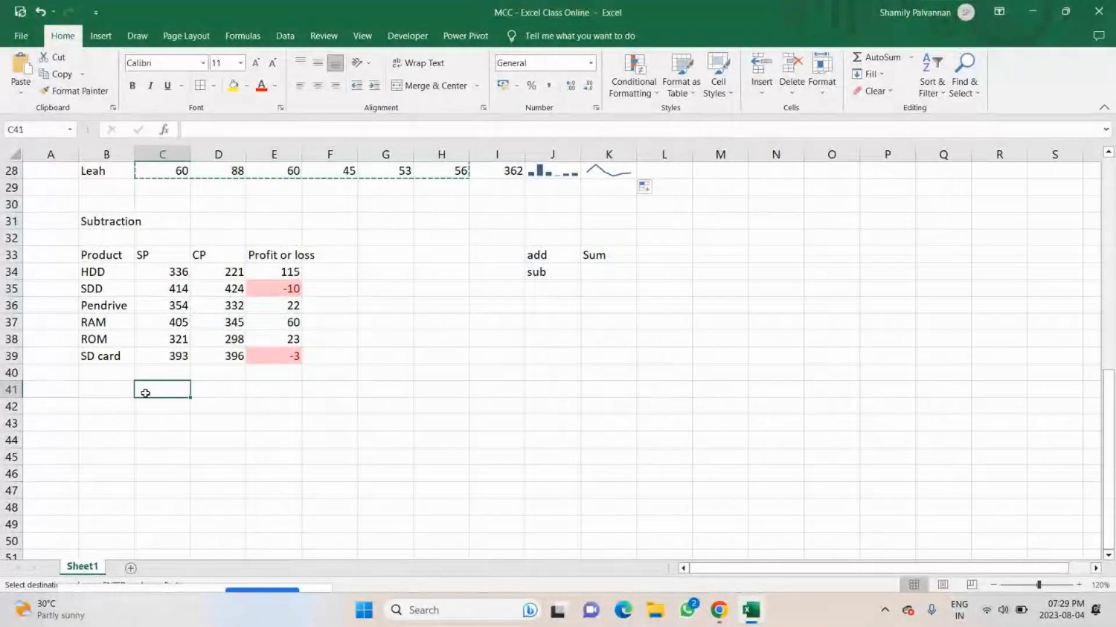
pyautogui.hotkey('ctrl', 'v')
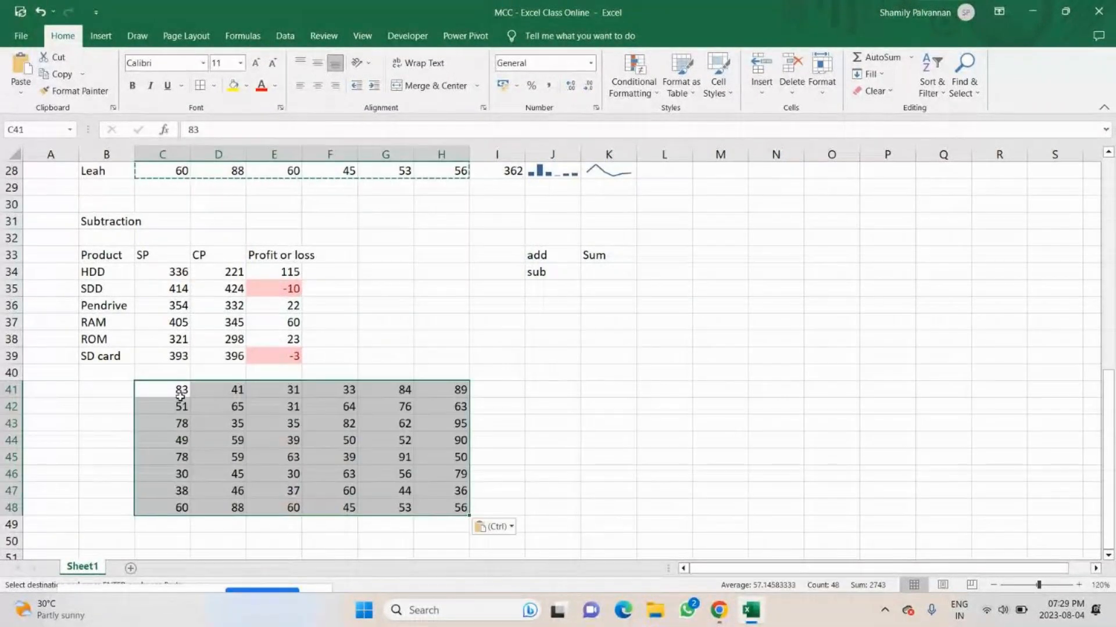
# Change the value in E44 to -39.
pyautogui.doubleClick(277, 438)
pyautogui.write('-')
pyautogui.click(384, 473)
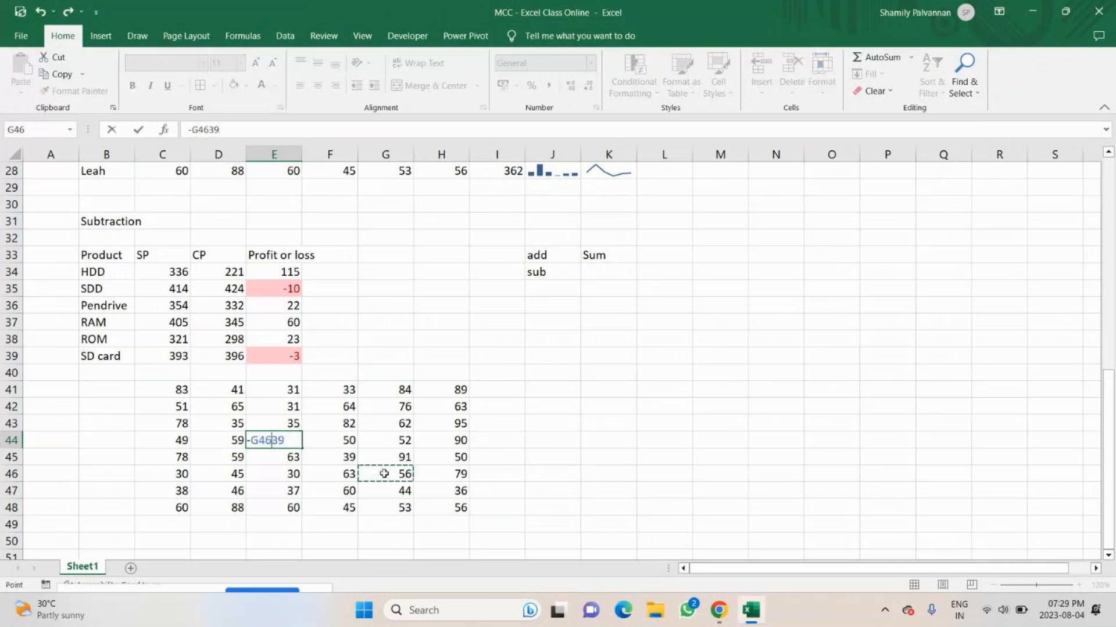
pyautogui.press('BackSpace')
pyautogui.press('BackSpace')
pyautogui.press('BackSpace')
# Change the value in G46 to -56 and the value in E41 to -31.
pyautogui.click(405, 475)
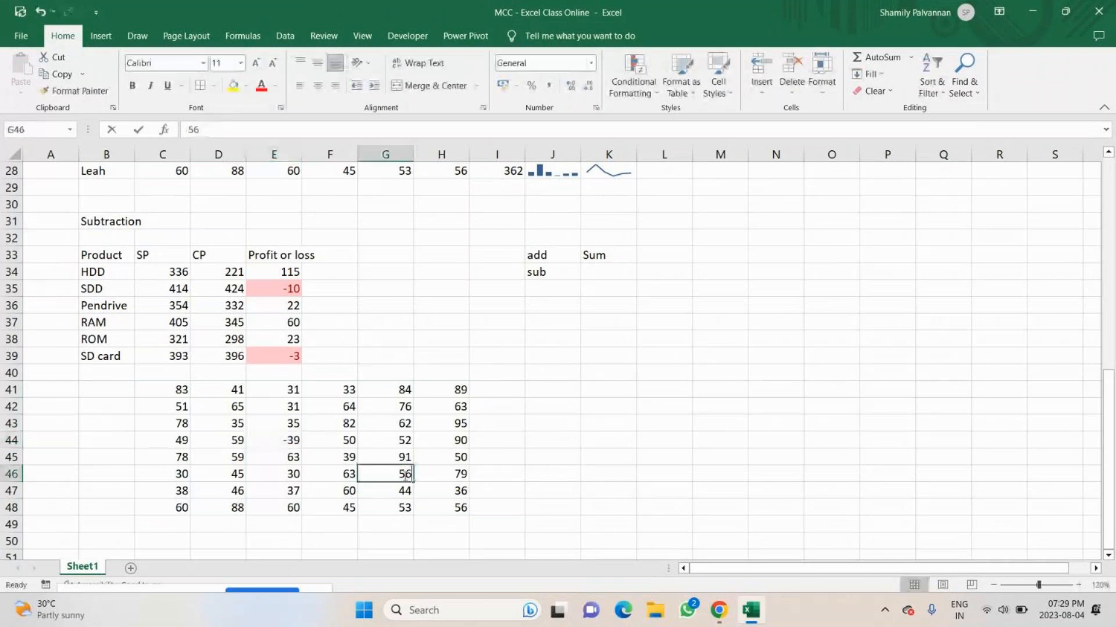
pyautogui.doubleClick(398, 474)
pyautogui.write('-')
pyautogui.press('Return')
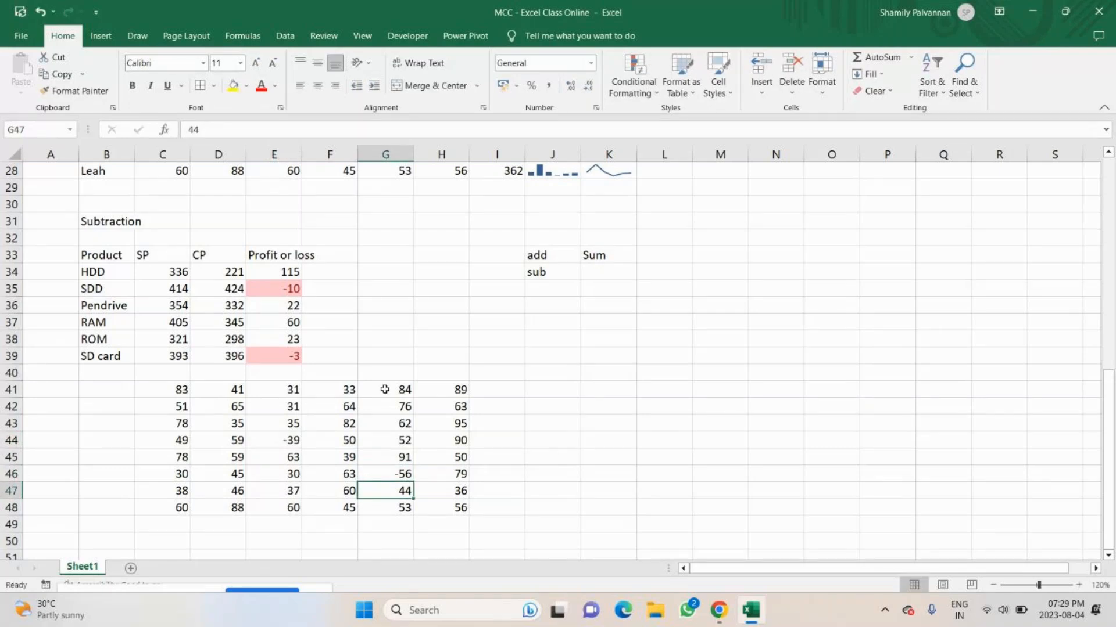
pyautogui.click(284, 391)
pyautogui.doubleClick(284, 391)
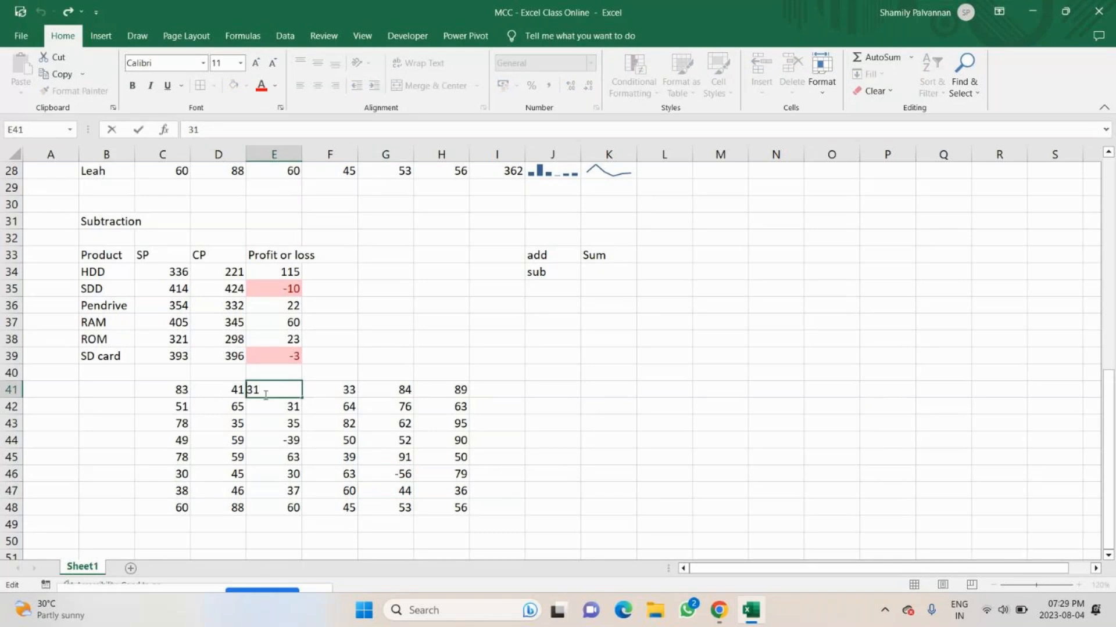
pyautogui.write('-')
pyautogui.press('Return')
# Insert a Win/Loss sparkline in I41 for C41:H41 and fill it down to I48.
pyautogui.click(497, 385)
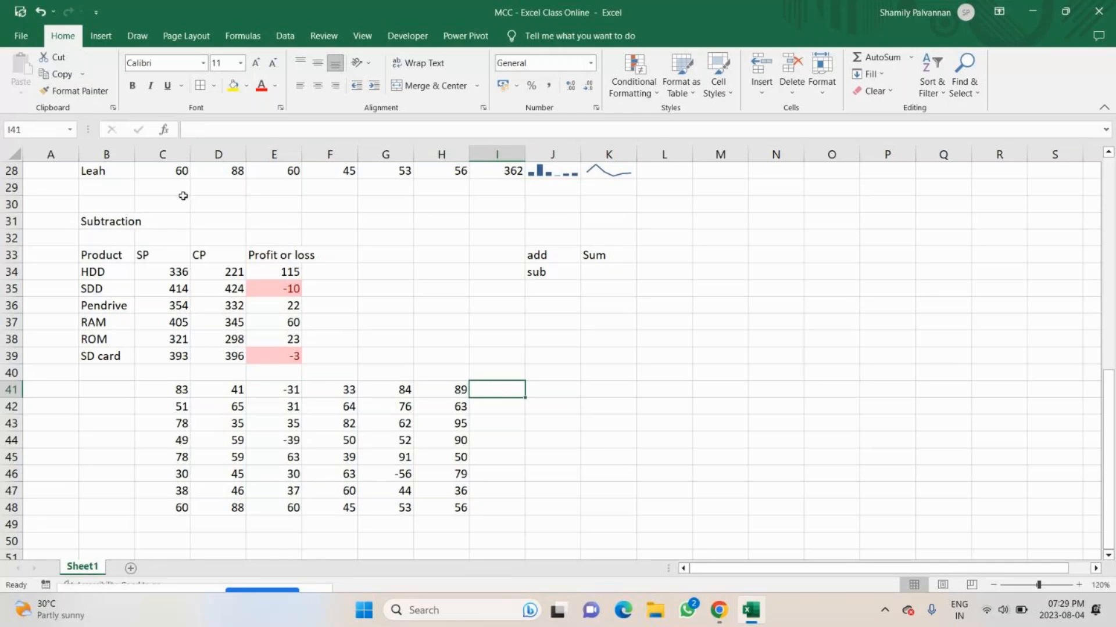
pyautogui.click(101, 36)
pyautogui.click(768, 76)
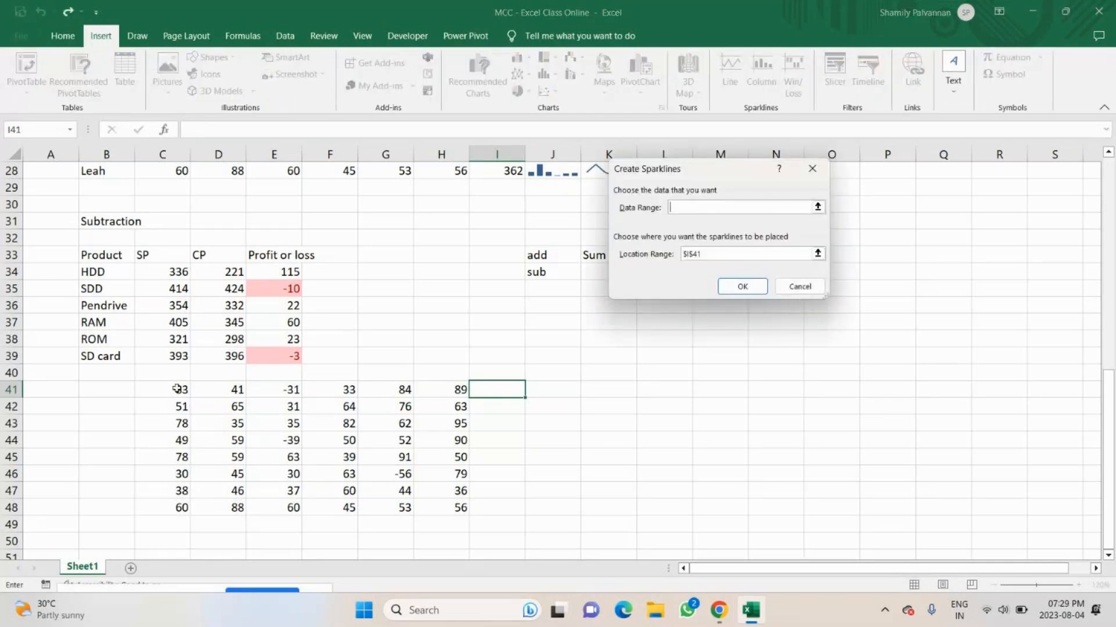
pyautogui.moveTo(177, 389); pyautogui.dragTo(429, 388)
pyautogui.press('Return')
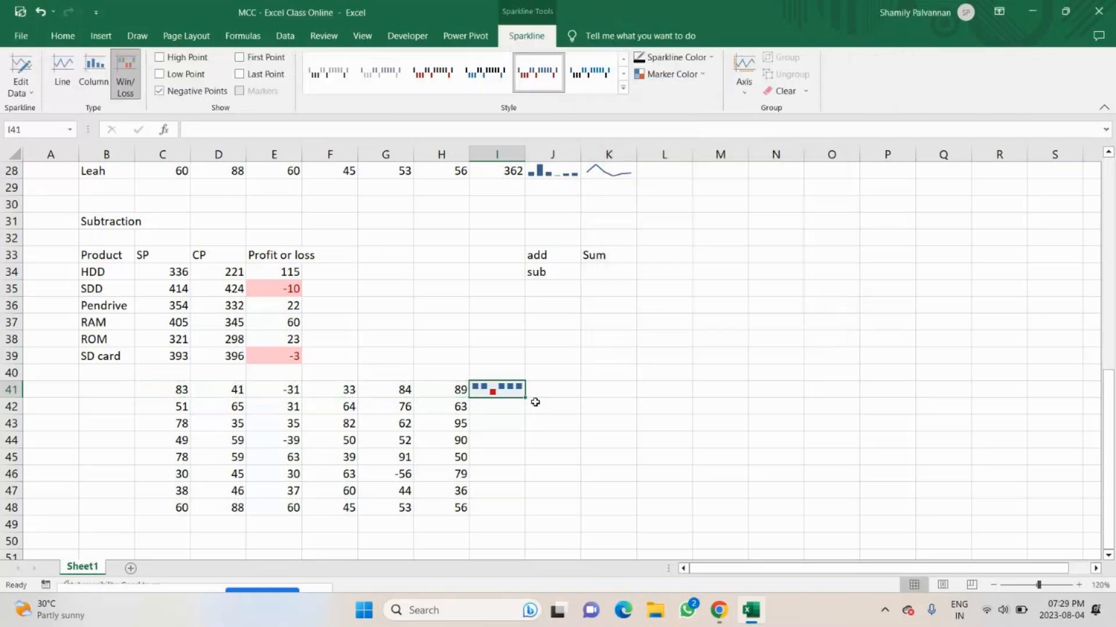
pyautogui.moveTo(526, 453); pyautogui.dragTo(525, 508)
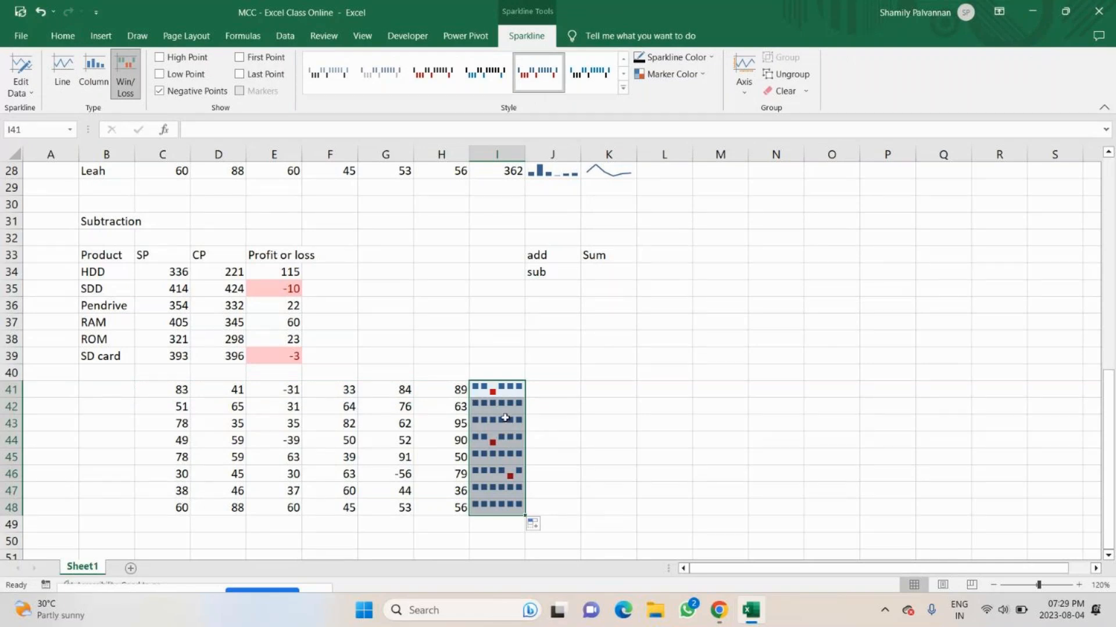
pyautogui.click(643, 445)
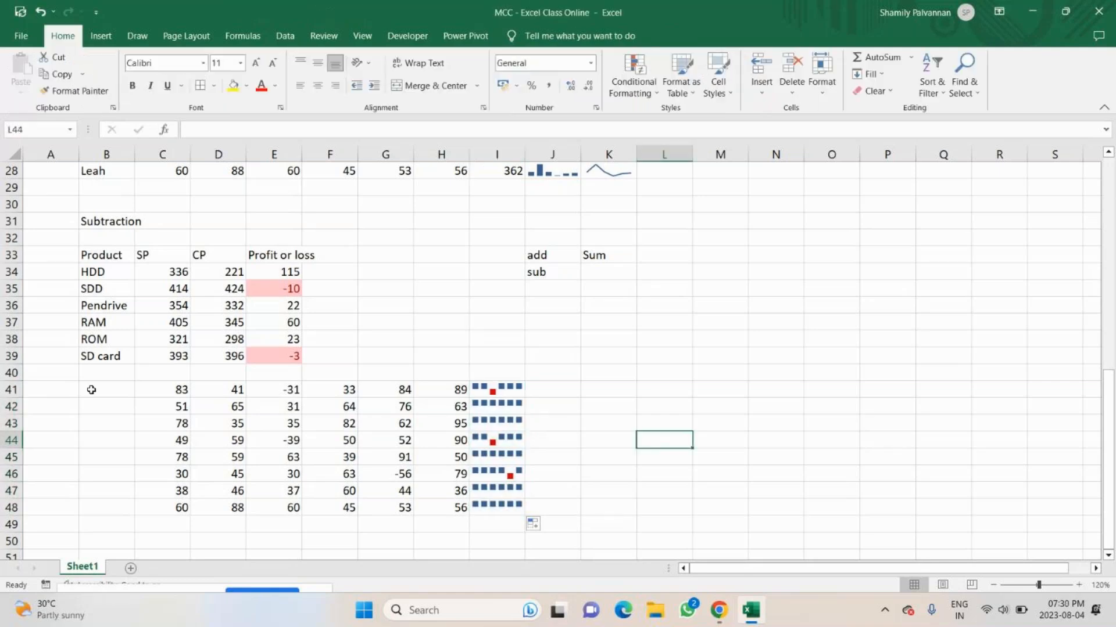
# Set the sparkline color of the Win/Loss sparklines in I41:I48 to standard green.
pyautogui.click(495, 389)
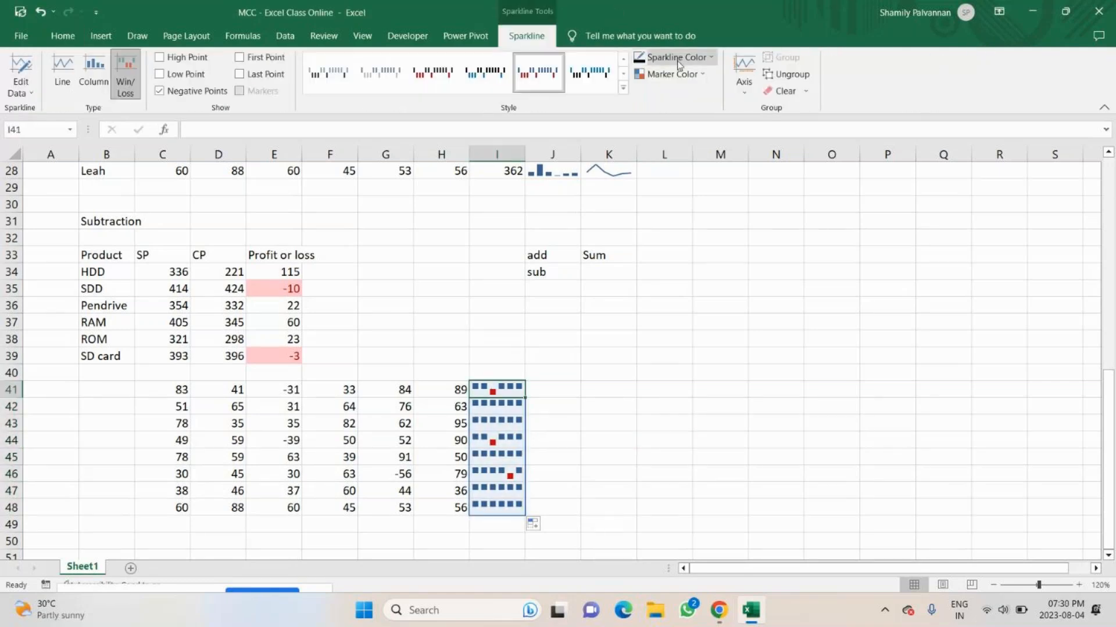
pyautogui.click(710, 59)
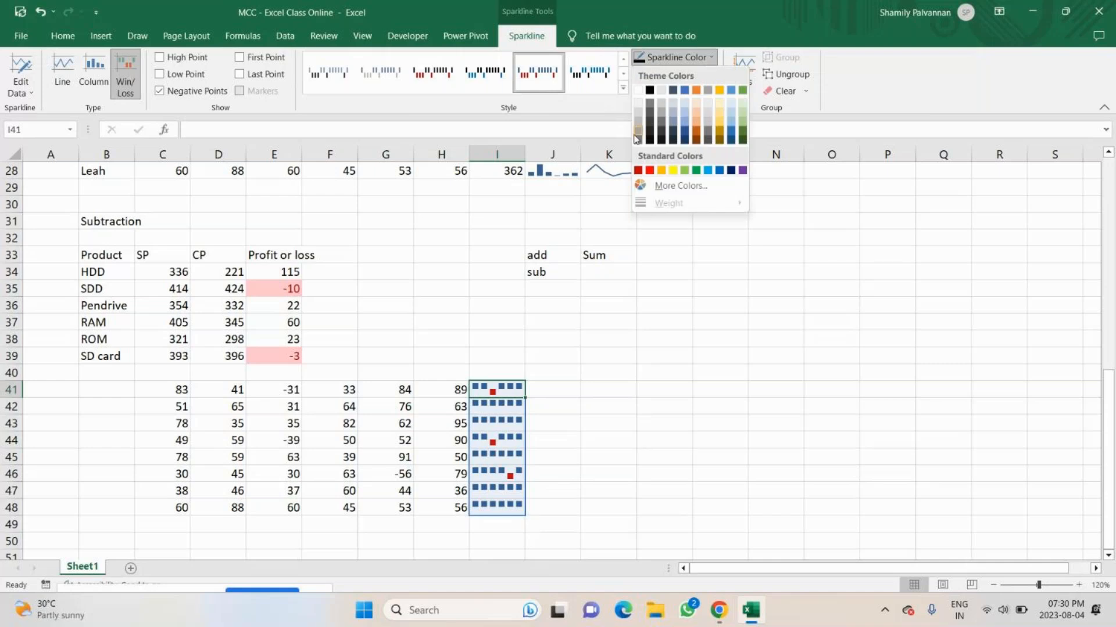
pyautogui.click(694, 171)
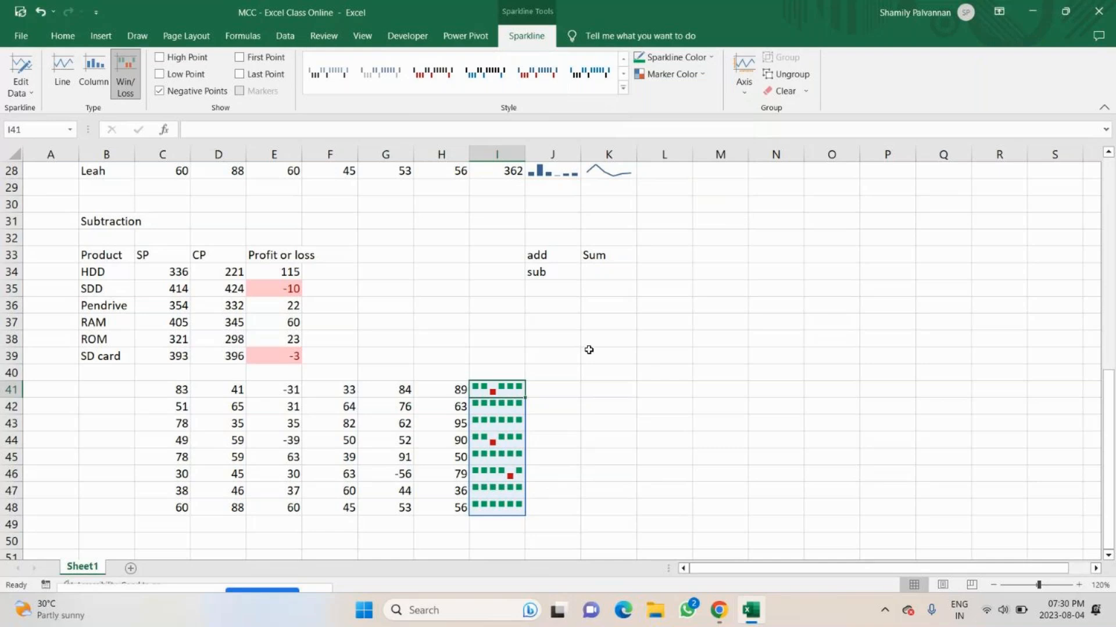
# Set the negative points marker color of the Win/Loss sparklines in I41:I48 to dark gold.
pyautogui.click(706, 77)
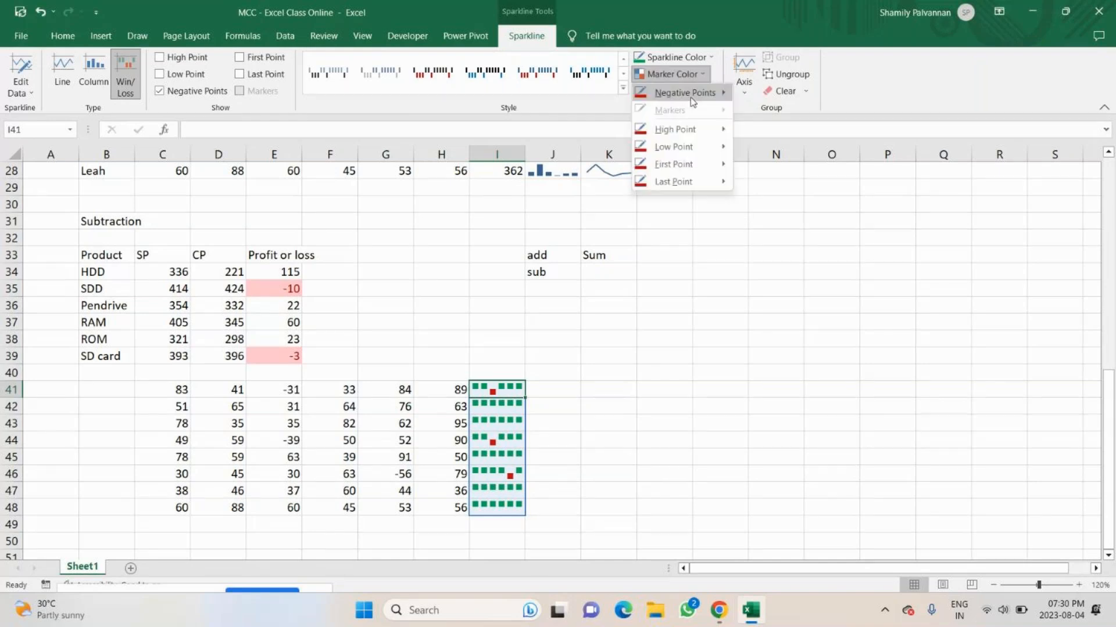
pyautogui.moveTo(723, 181)
pyautogui.moveTo(692, 95)
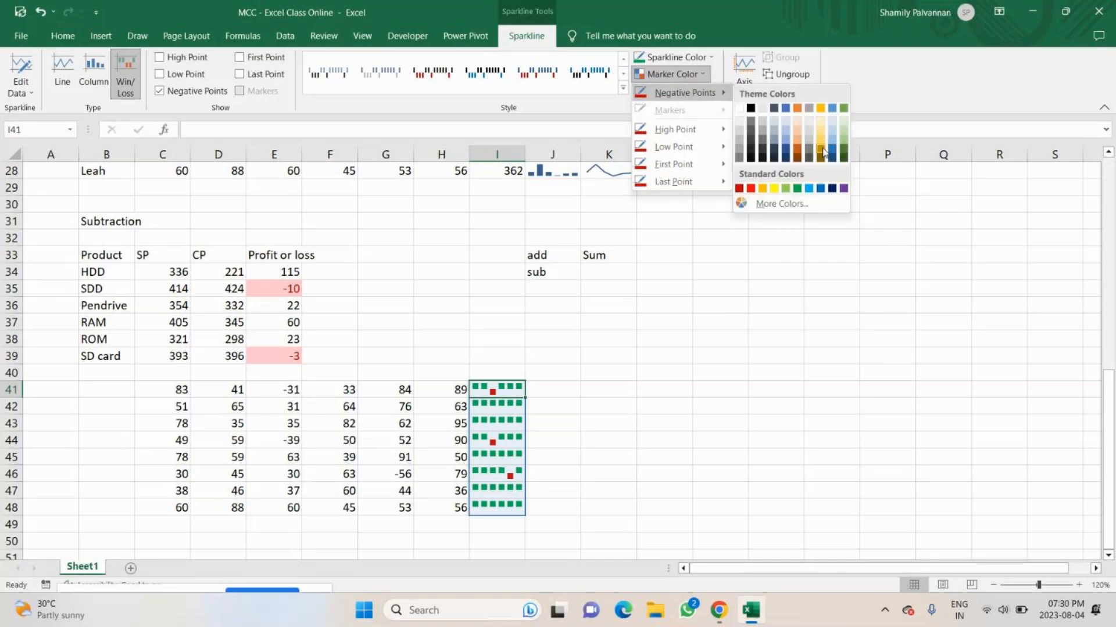
pyautogui.click(823, 152)
pyautogui.click(782, 256)
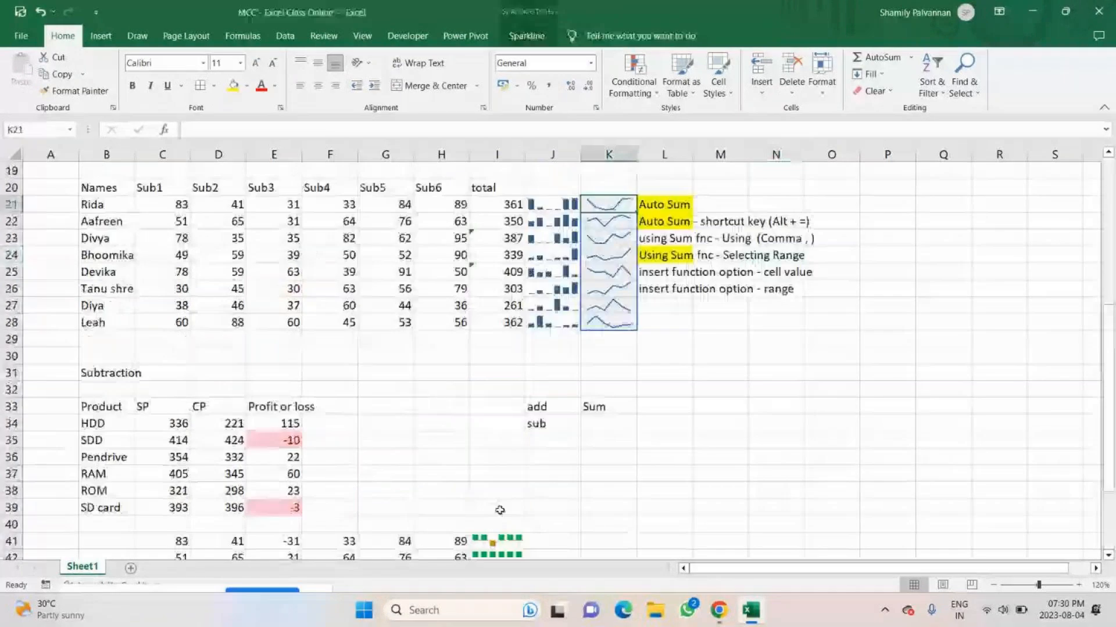
# Enter the section heading Multiplication in B51, below the block with the Win/Loss sparklines.
pyautogui.click(498, 540)
pyautogui.scroll(-4, 498, 466)
pyautogui.scroll(-2, 498, 466)
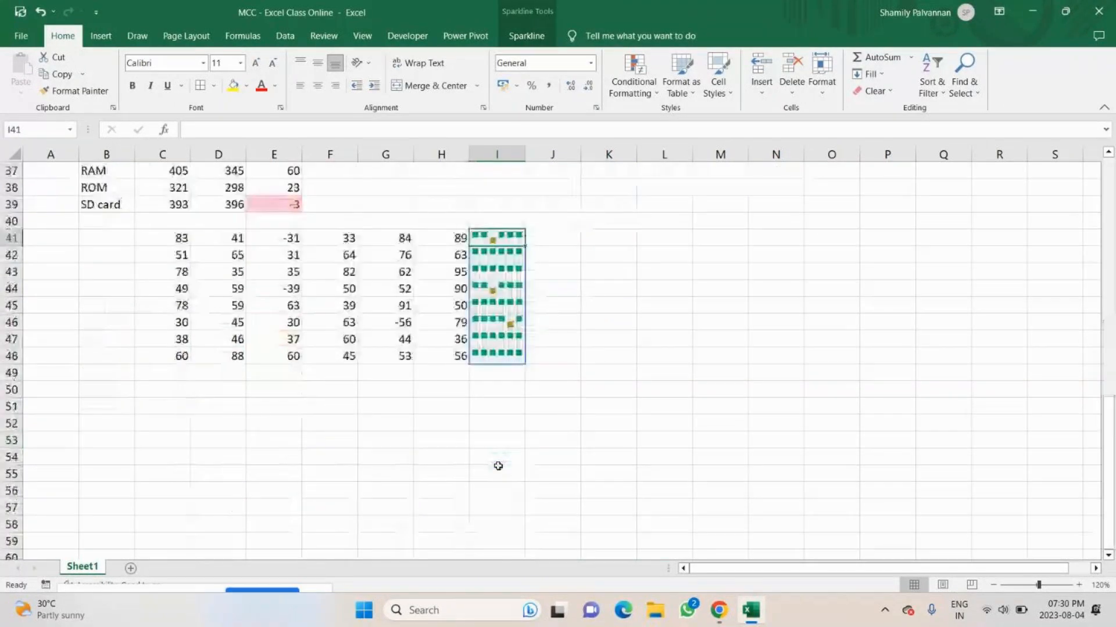
pyautogui.scroll(-1, 498, 466)
pyautogui.scroll(4, 195, 199)
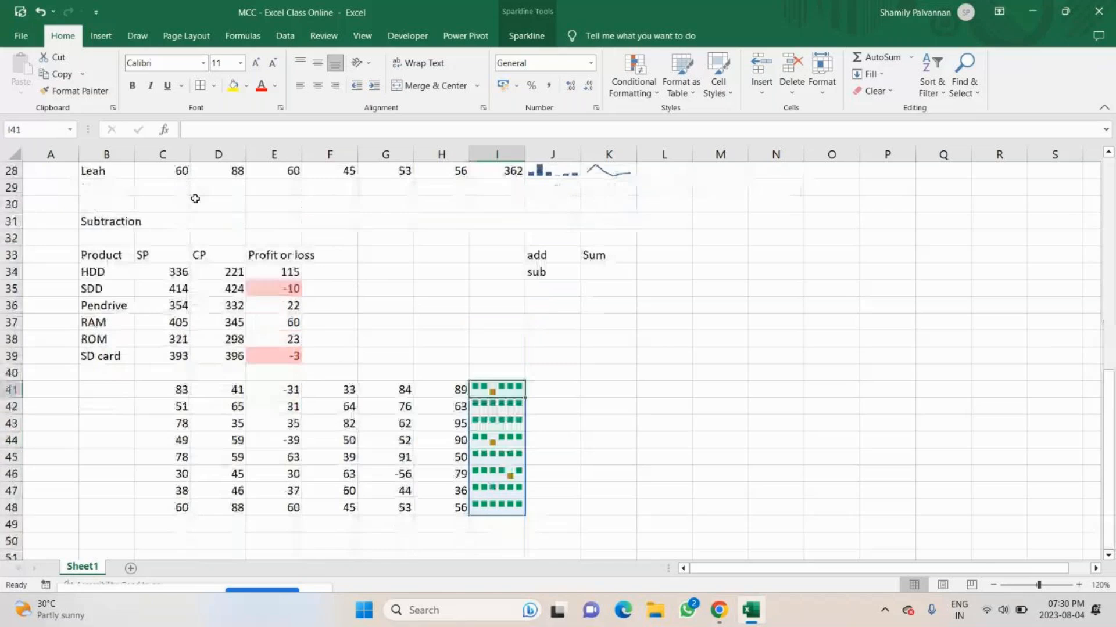
pyautogui.scroll(-4, 116, 320)
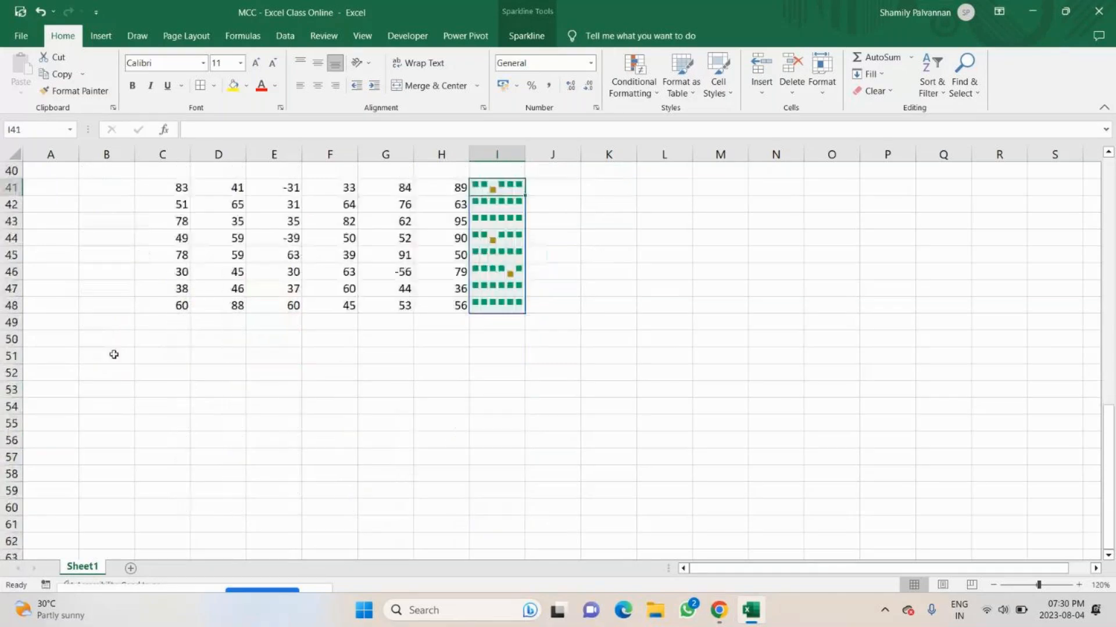
pyautogui.click(114, 355)
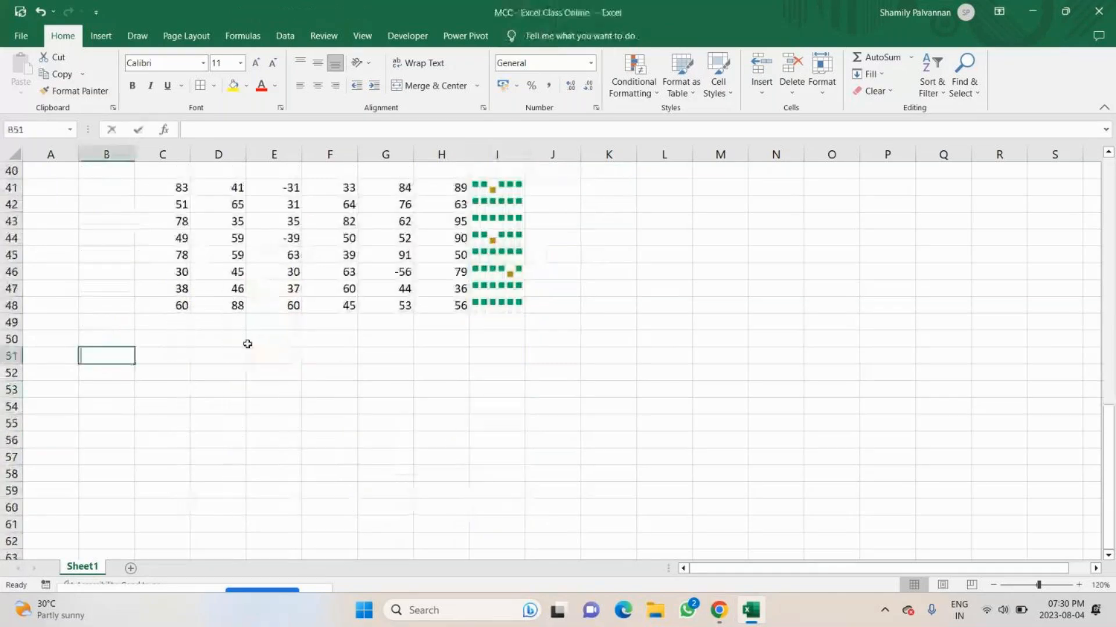
pyautogui.write('Mu')
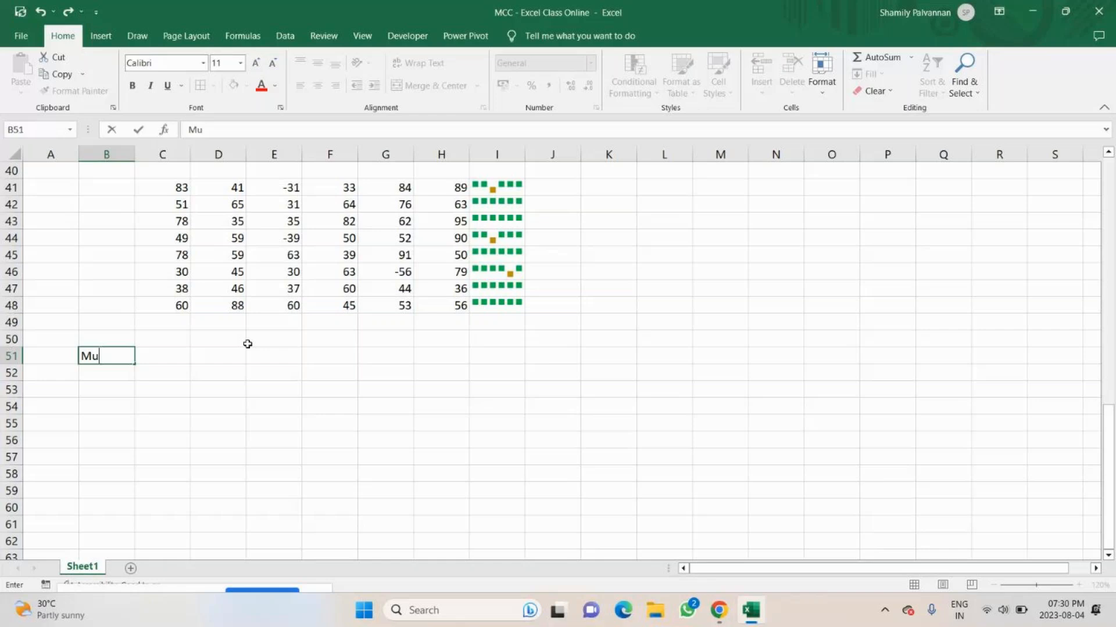
pyautogui.write('ltiplication')
pyautogui.hotkey('ctrl', 'Return')
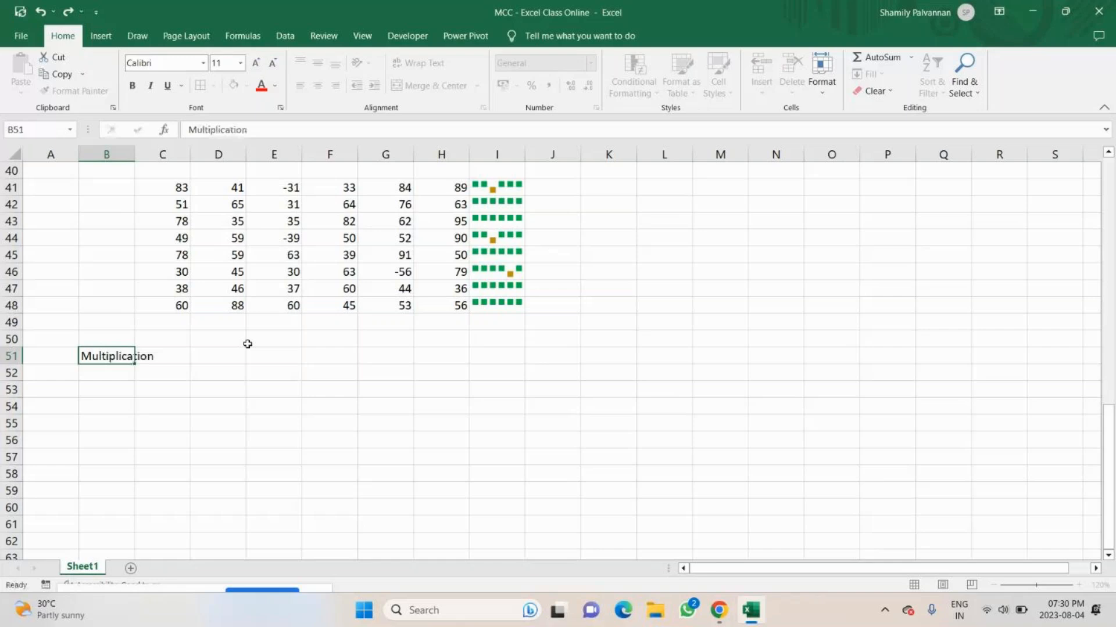
pyautogui.press('Return')
# Copy the Product and SP columns (B33:C39) of the subtraction table into the multiplication section, starting at B54.
pyautogui.scroll(-1, 244, 342)
pyautogui.scroll(4, 242, 340)
pyautogui.click(122, 256)
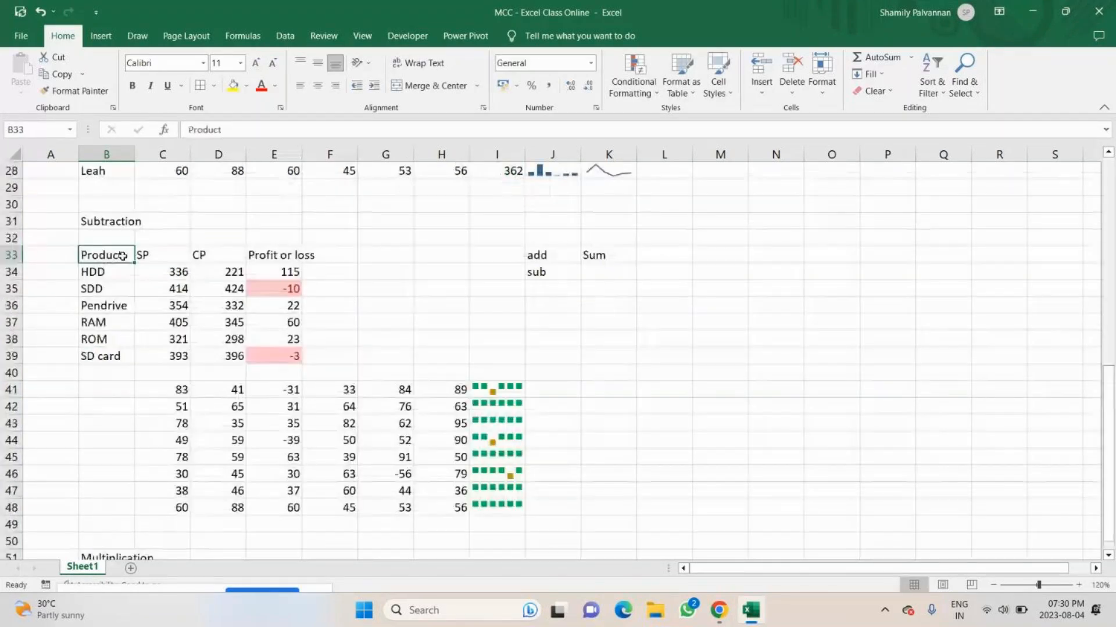
pyautogui.moveTo(122, 256); pyautogui.dragTo(142, 347)
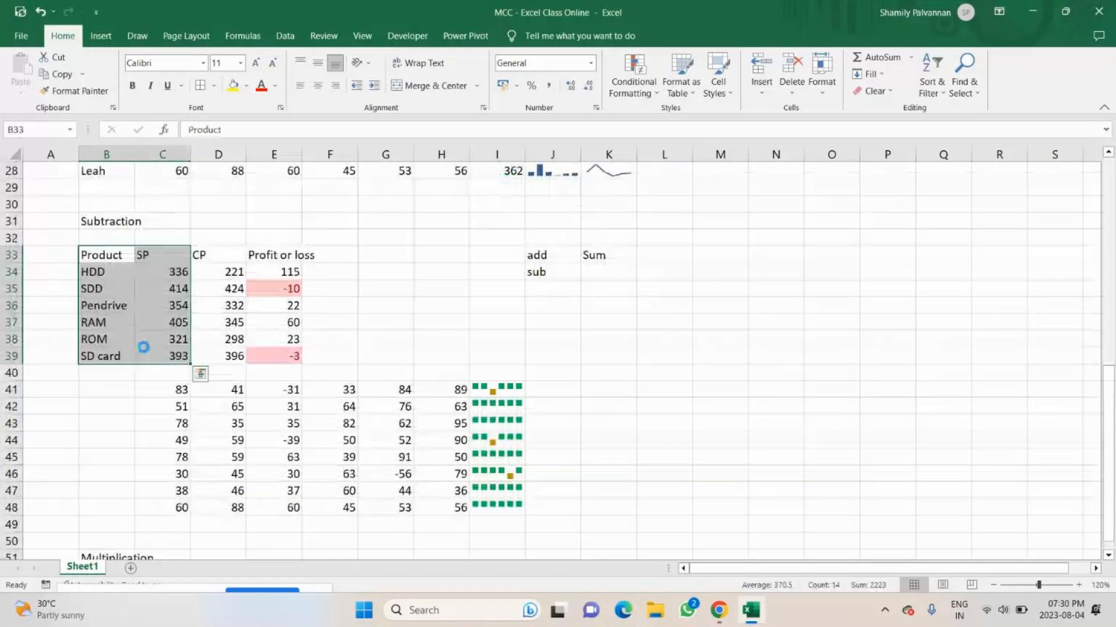
pyautogui.hotkey('ctrl', 'c')
pyautogui.scroll(-4, 110, 445)
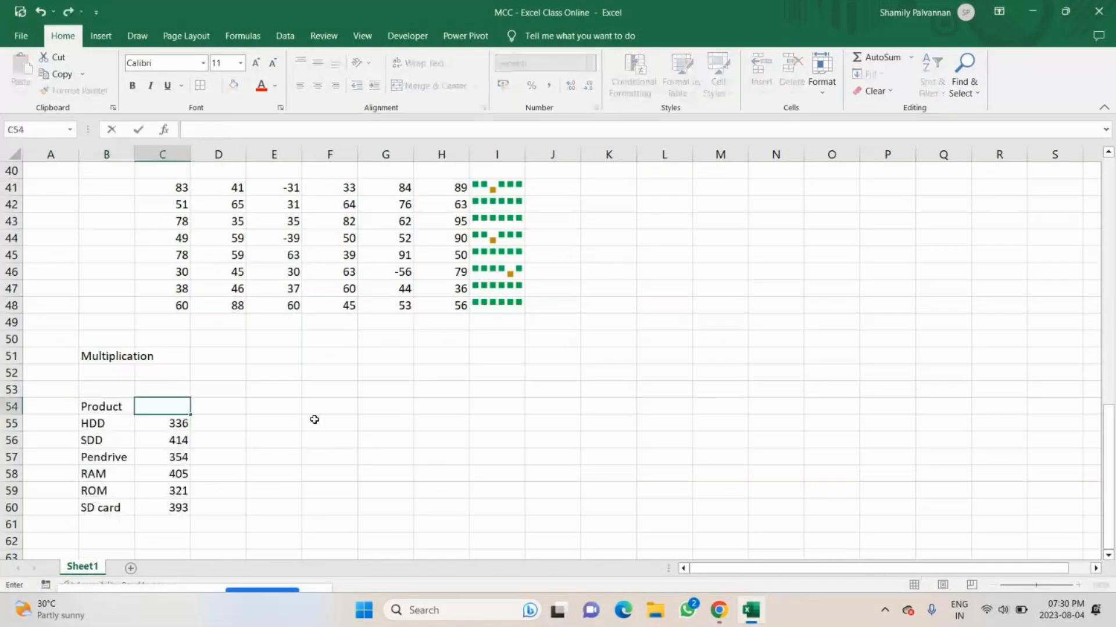
# Set the column heading in C54 to CP and enter the heading Qnty in D54.
pyautogui.write('CP')
pyautogui.press('Tab')
pyautogui.write('Qnty')
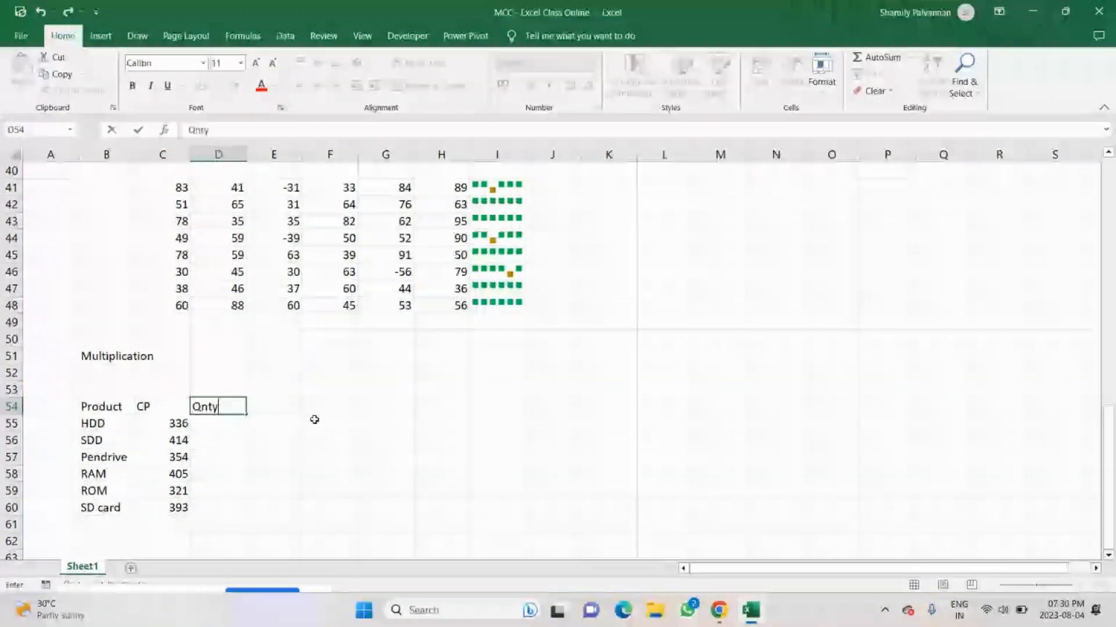
pyautogui.press('BackSpace')
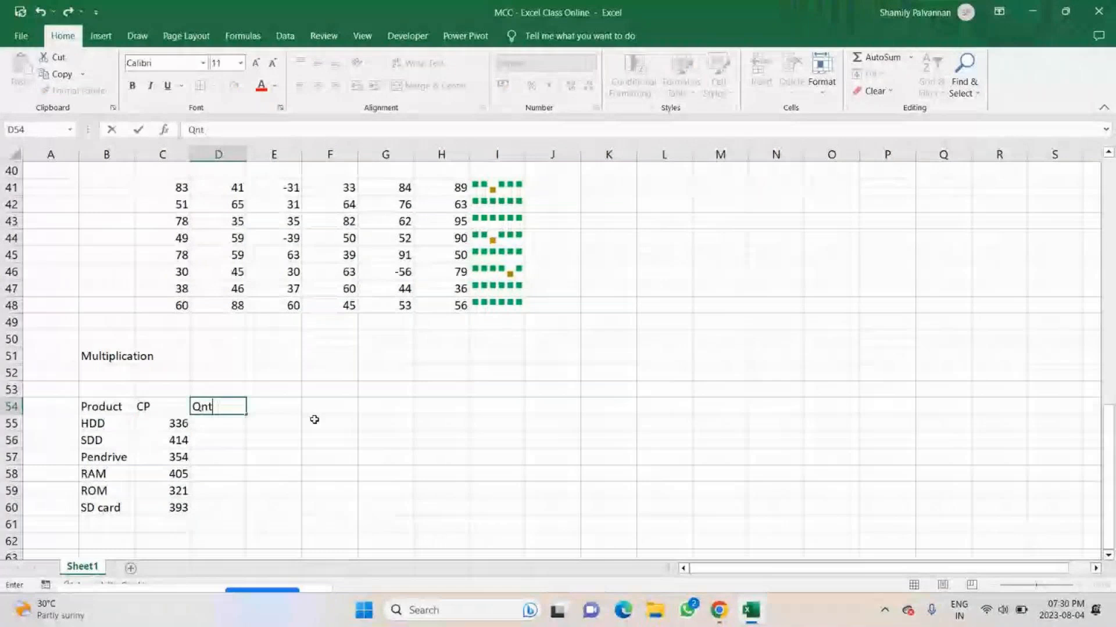
pyautogui.write('y')
pyautogui.press('Return')
# Enter the quantities 41, 52, 63, 25, 34 and 75 in D55:D60.
pyautogui.press('Right')
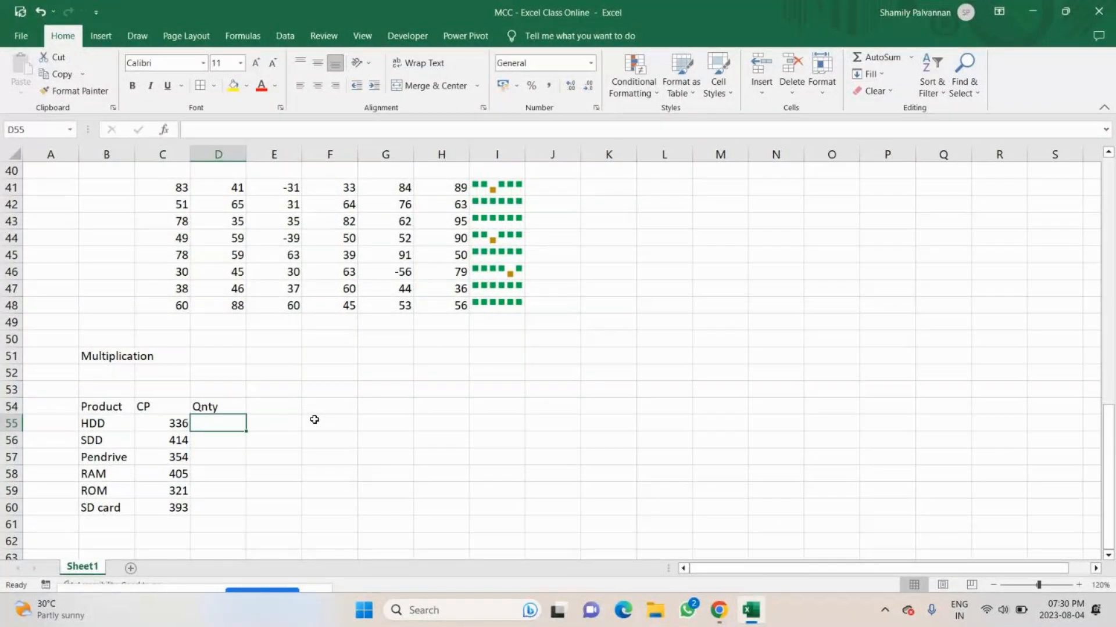
pyautogui.write('41')
pyautogui.press('Return')
pyautogui.write('52')
pyautogui.press('Return')
pyautogui.write('63')
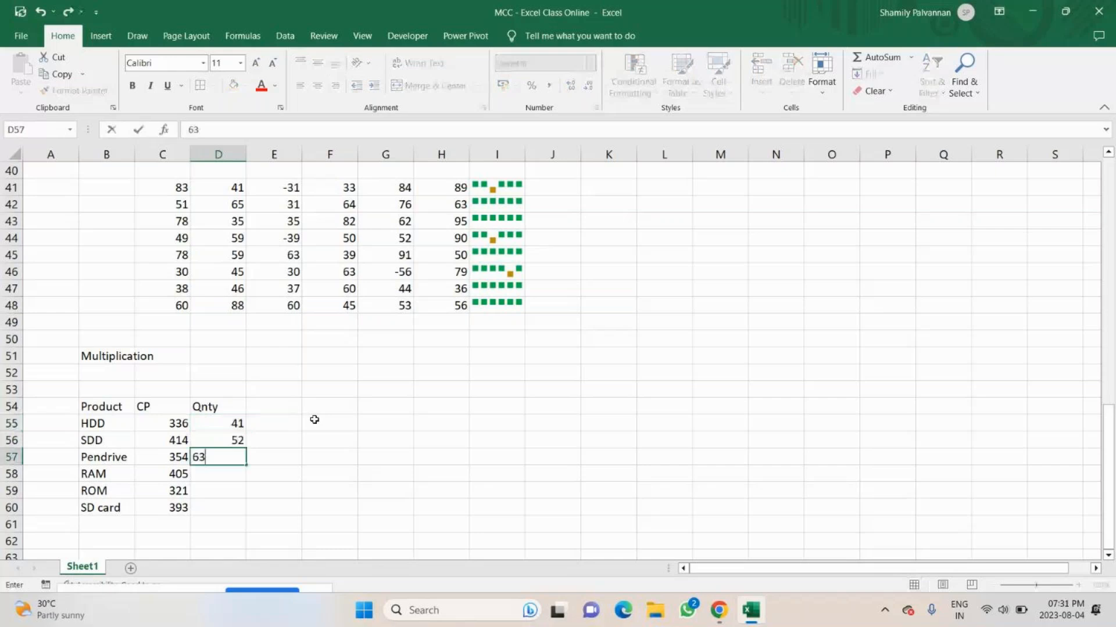
pyautogui.press('Return')
pyautogui.write('25')
pyautogui.press('Return')
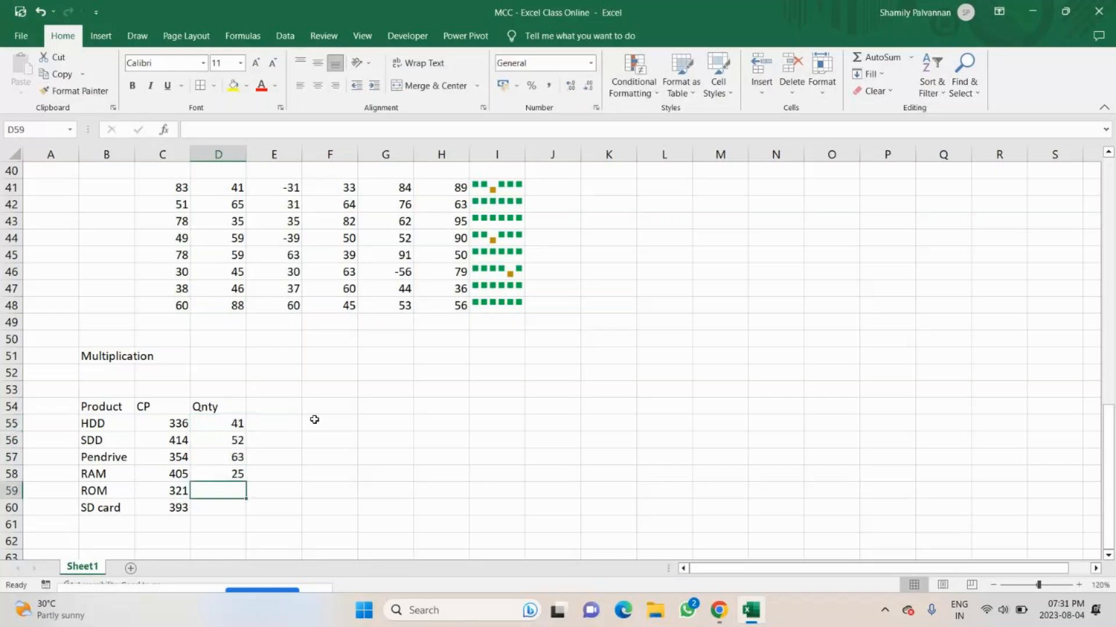
pyautogui.write('34')
pyautogui.press('Return')
pyautogui.write('7')
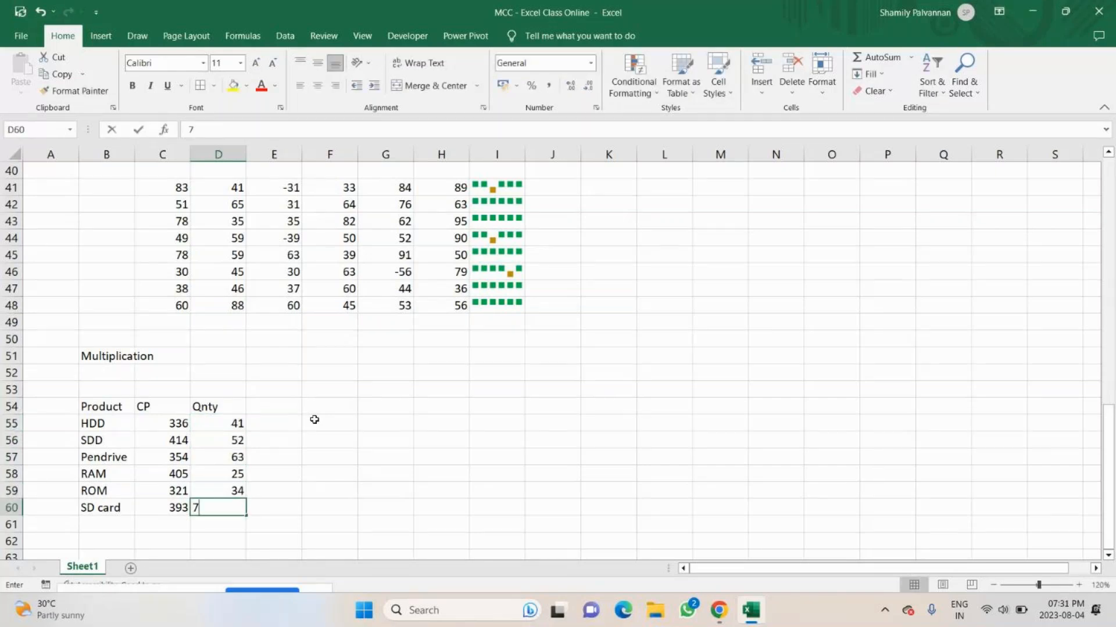
pyautogui.write('5')
pyautogui.press('Return')
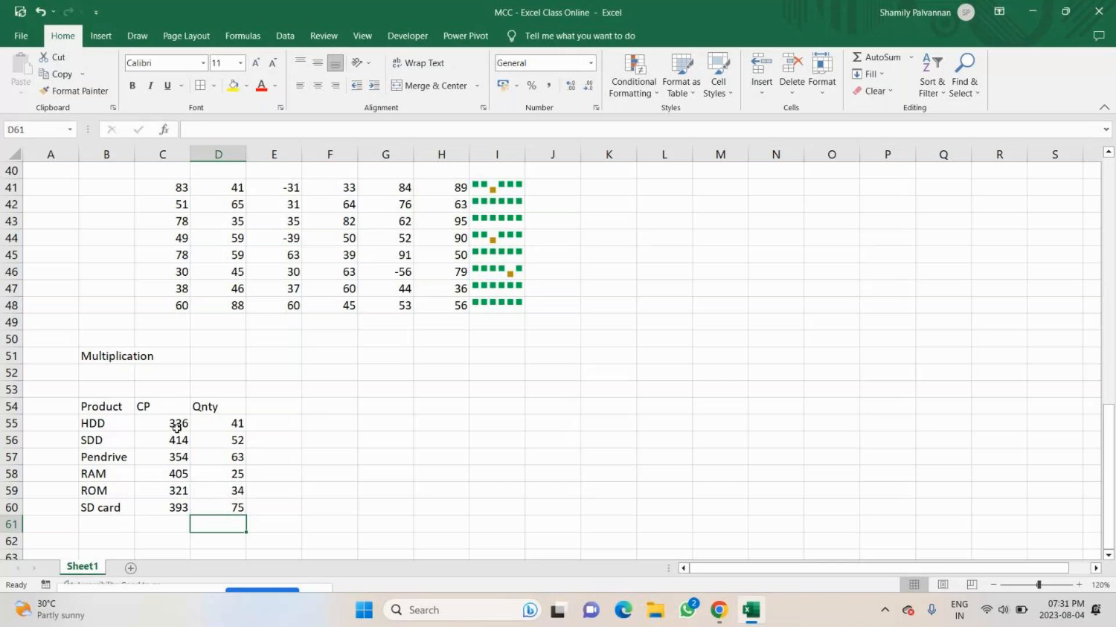
# Extend the column heading in C54 to CP/unit.
pyautogui.click(157, 406)
pyautogui.doubleClick(157, 406)
pyautogui.write('/unit')
pyautogui.press('Return')
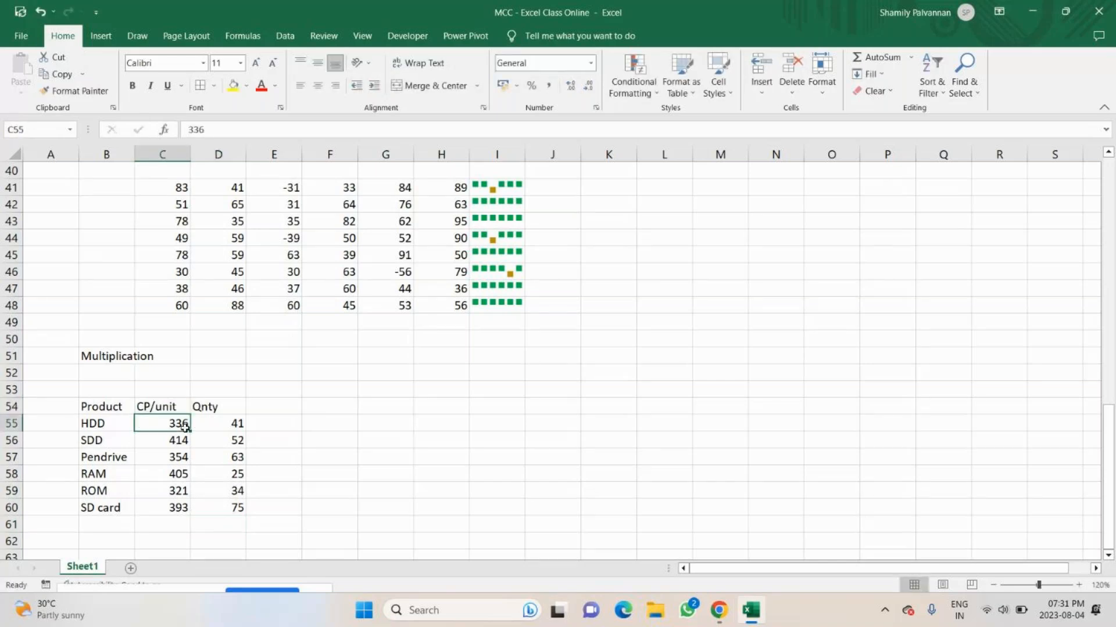
# Add the column heading amount in E54, next to the Qnty column.
pyautogui.click(219, 424)
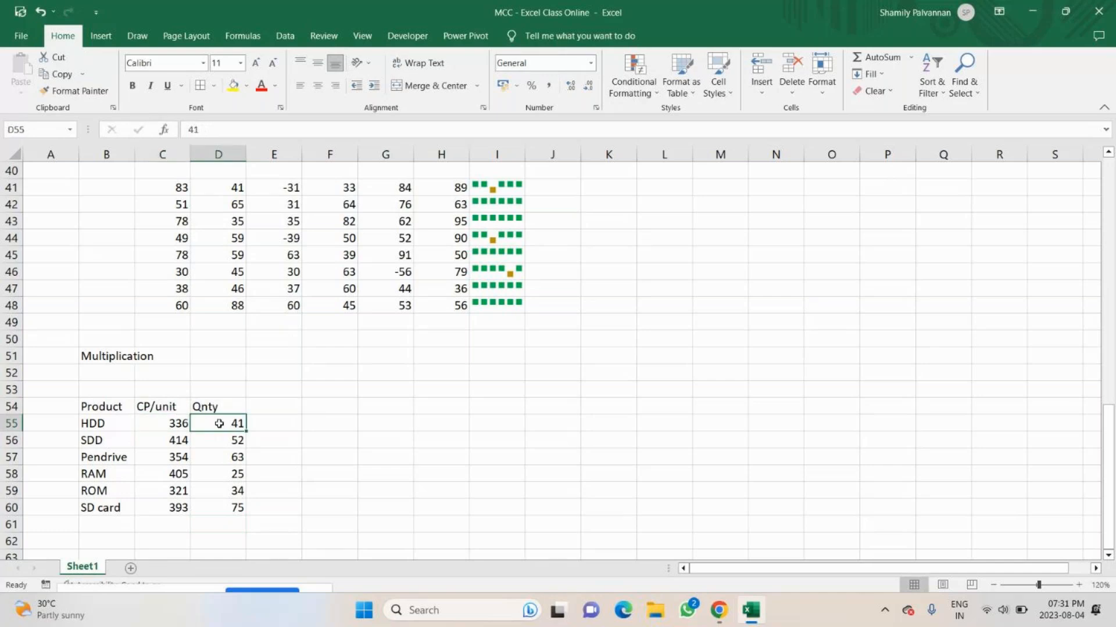
pyautogui.click(720, 610)
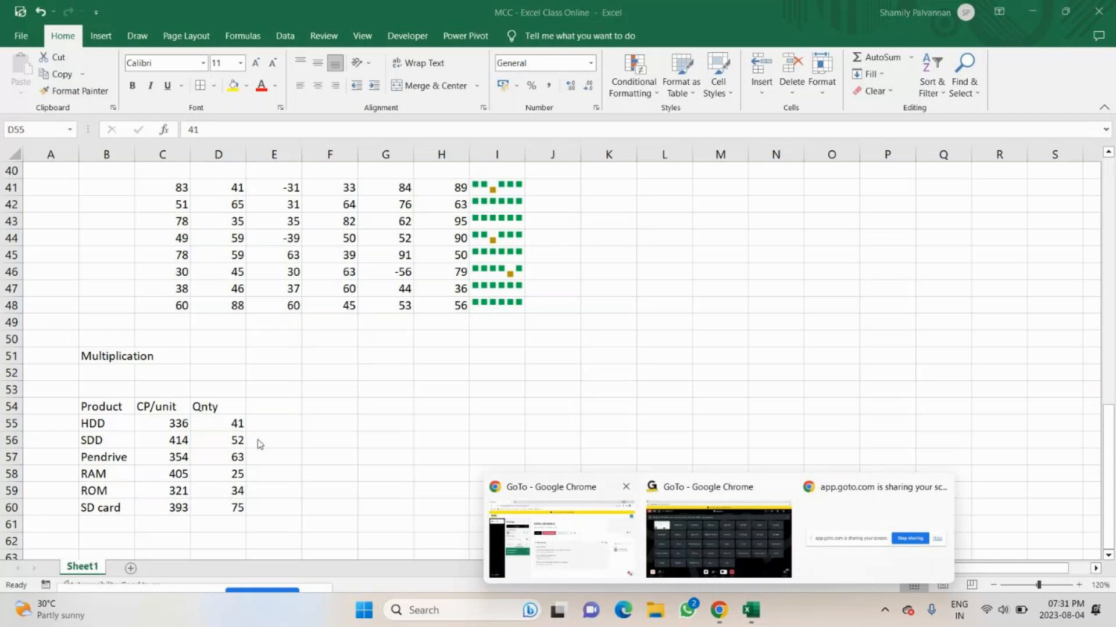
pyautogui.click(269, 405)
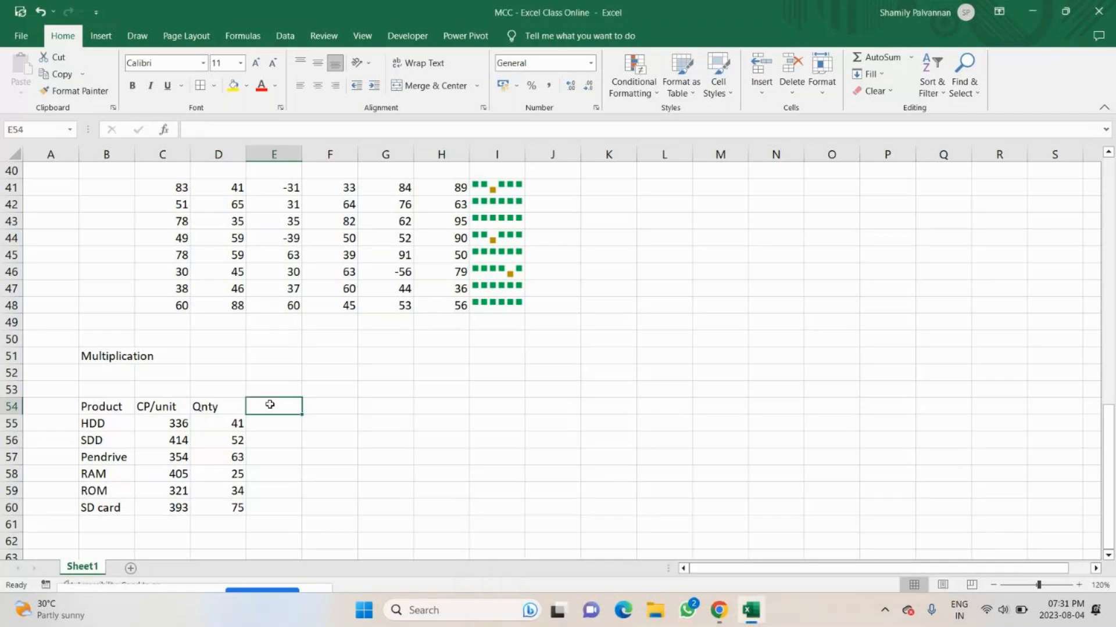
pyautogui.write('amo')
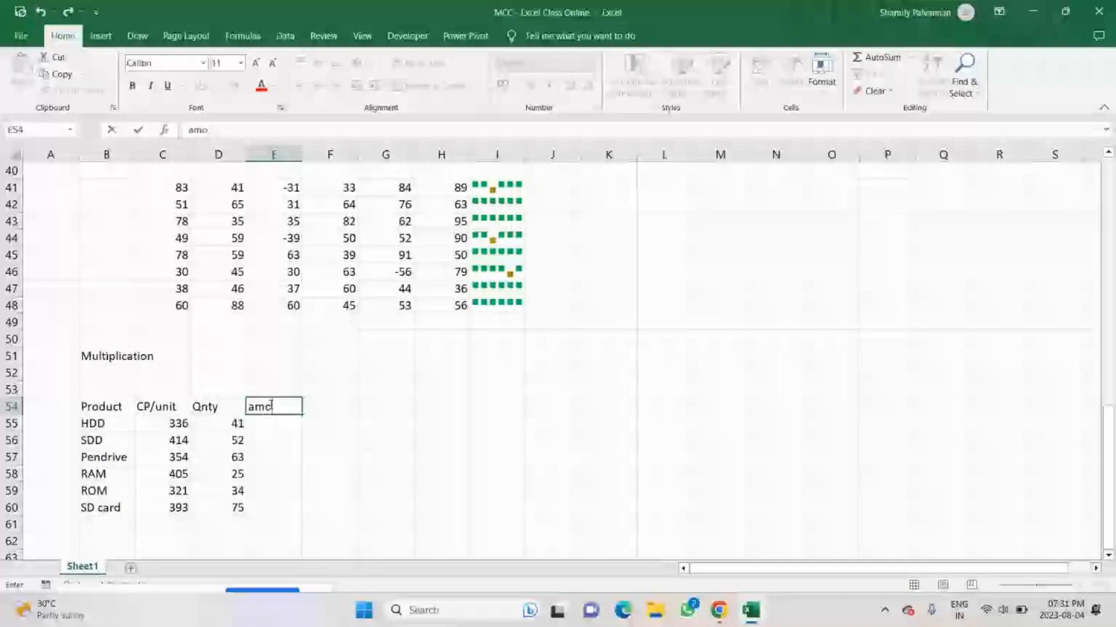
pyautogui.write('unt')
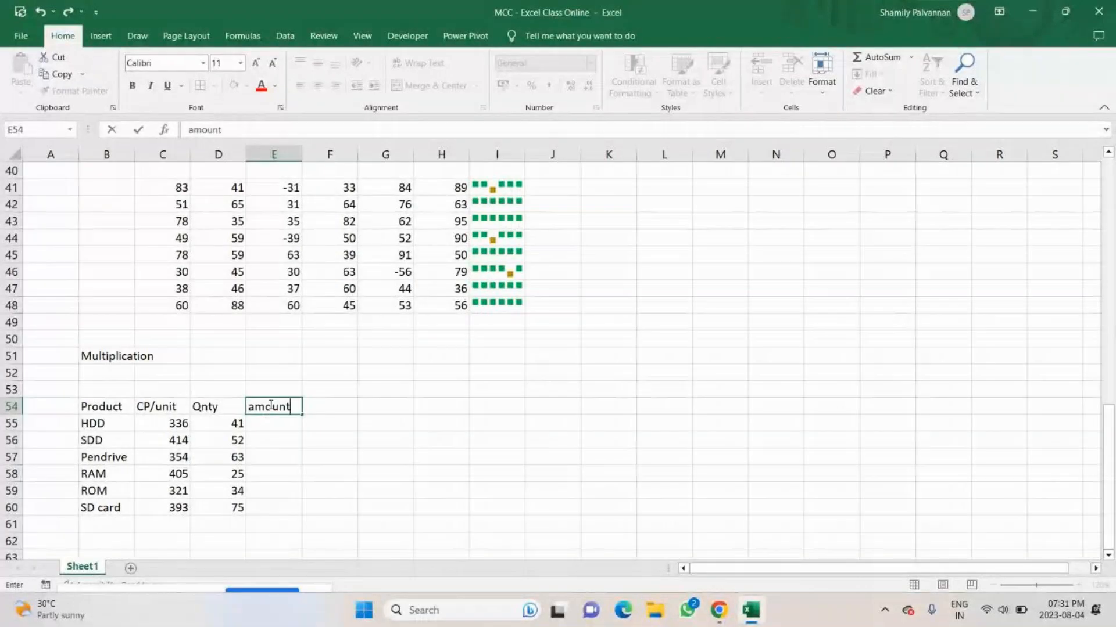
pyautogui.press('Return')
# Calculate the HDD amount in E55 with the formula =C55*D55 and review the finished formula.
pyautogui.write('=')
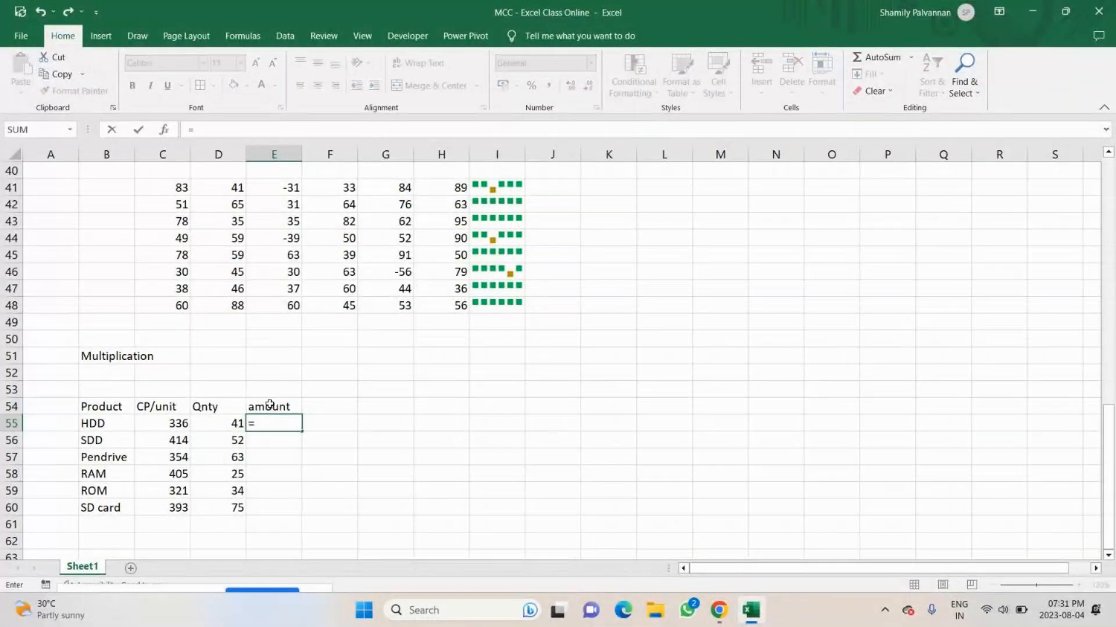
pyautogui.click(163, 426)
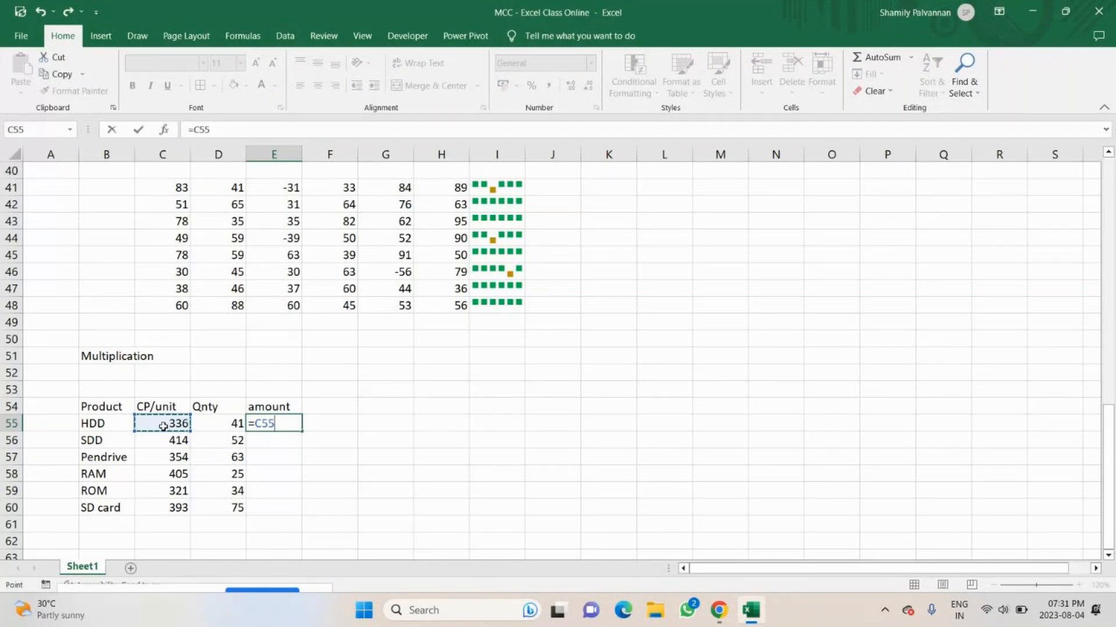
pyautogui.write('*')
pyautogui.click(205, 418)
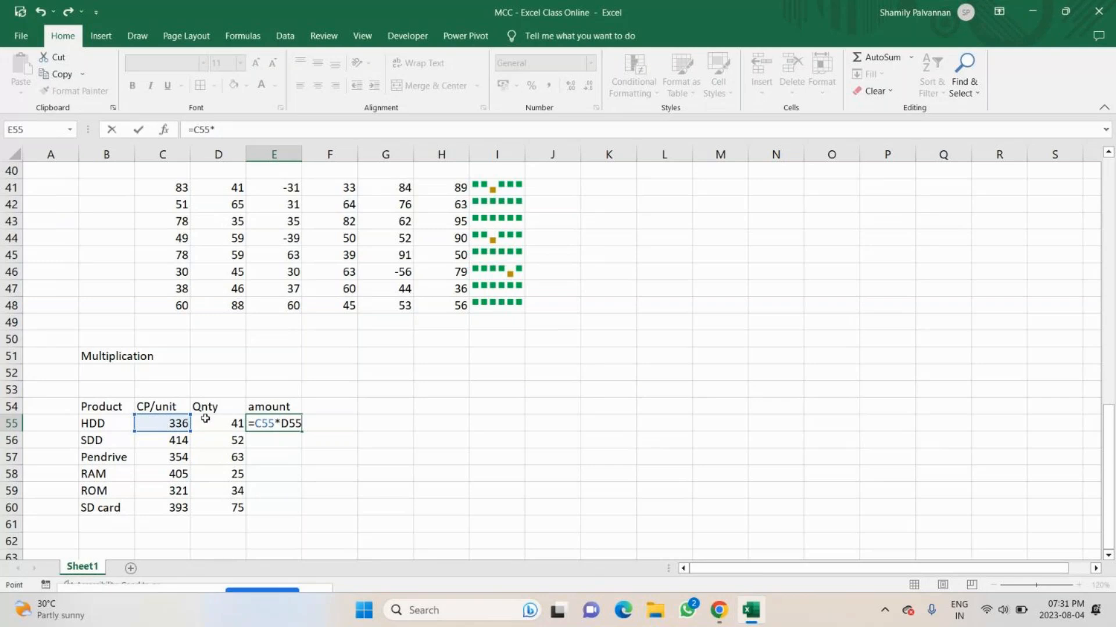
pyautogui.press('Return')
pyautogui.click(267, 424)
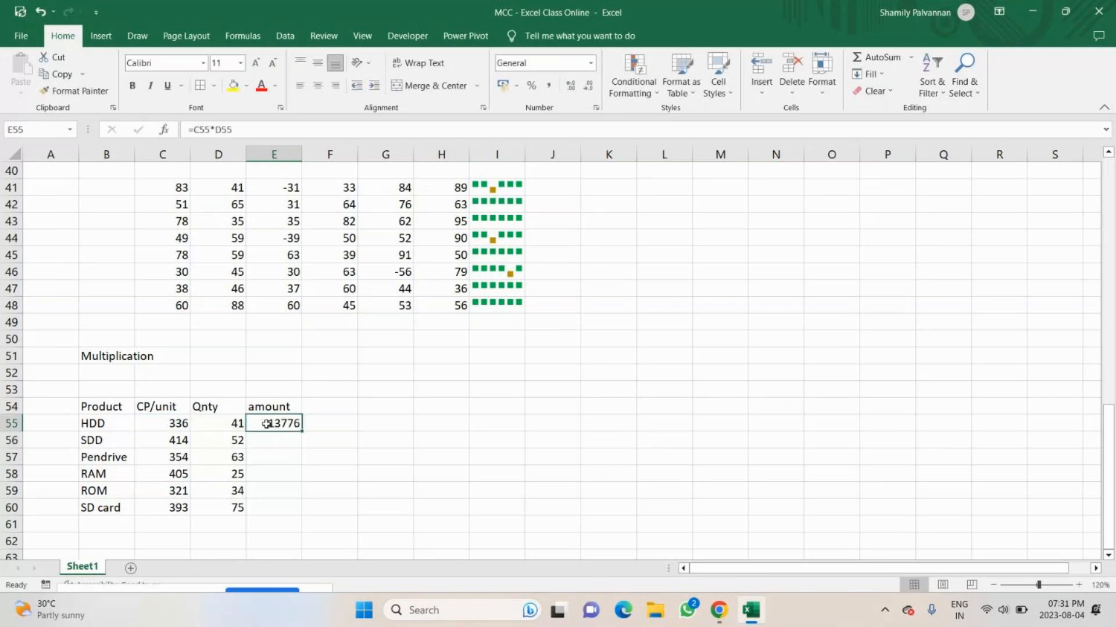
pyautogui.doubleClick(267, 424)
pyautogui.press('Return')
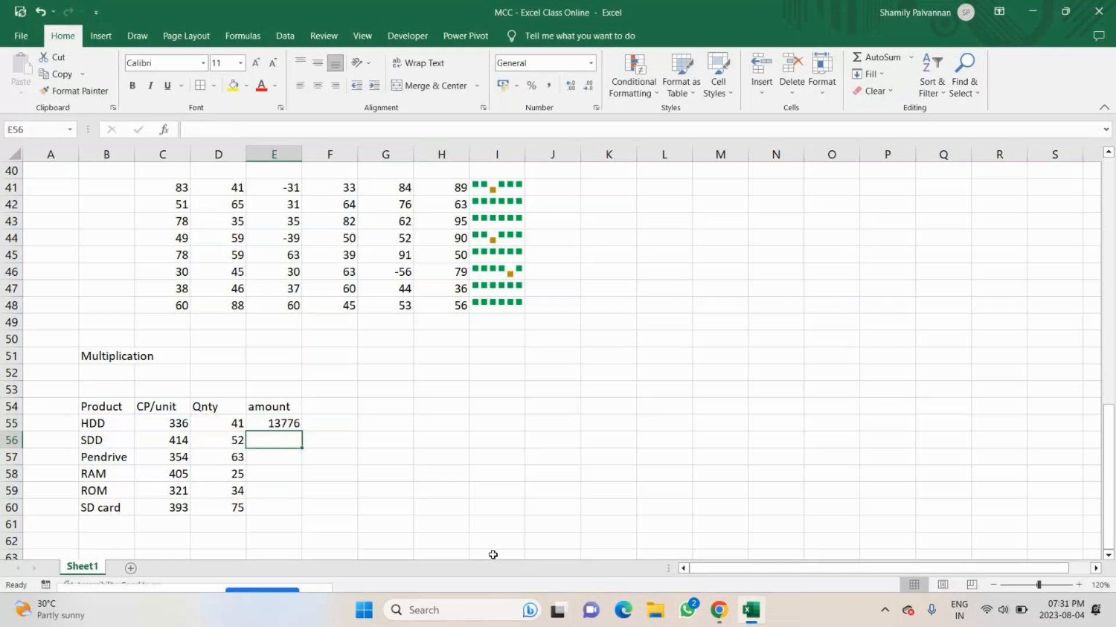
# Calculate the SDD amount in E56 with =PRODUCT(C56:D56) and fill the formula down to E60.
pyautogui.write('=prod')
pyautogui.press('Tab')
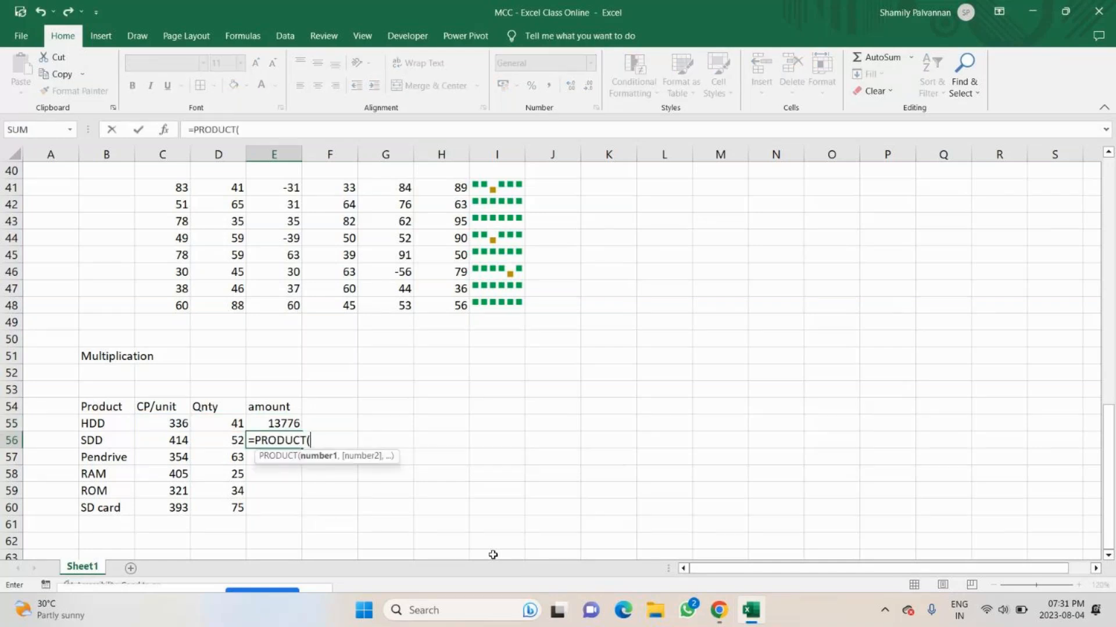
pyautogui.moveTo(162, 441); pyautogui.dragTo(224, 444)
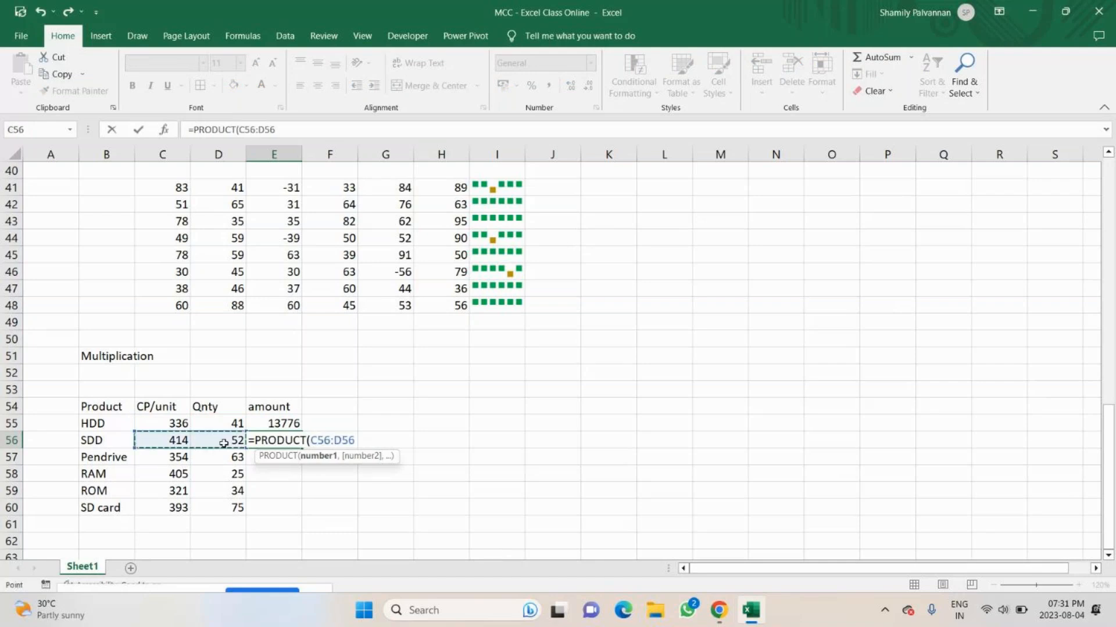
pyautogui.write(')')
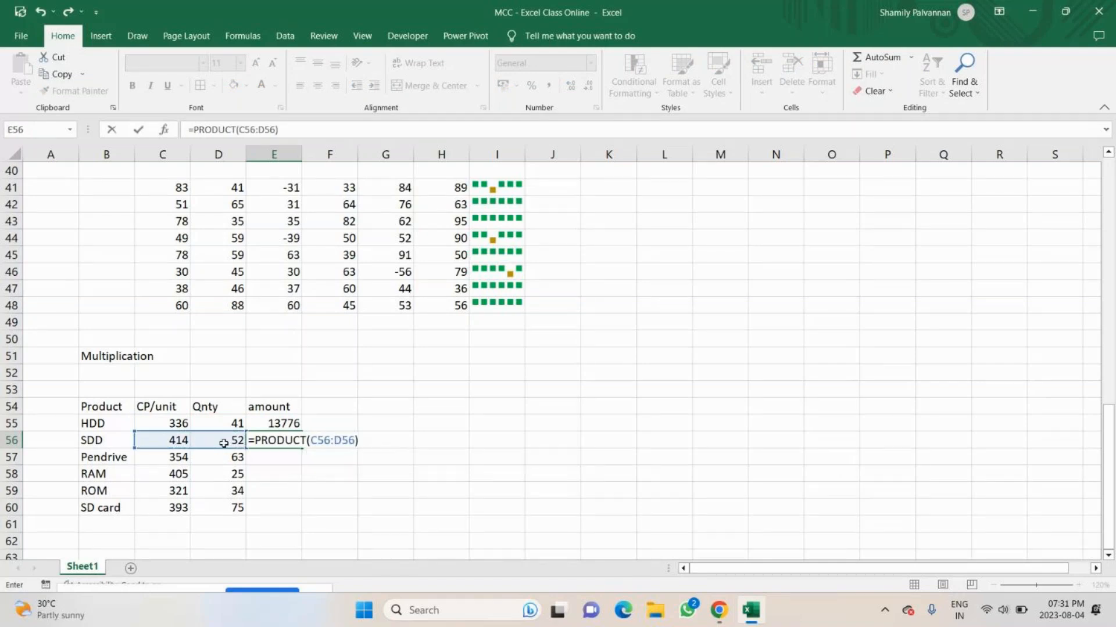
pyautogui.press('Return')
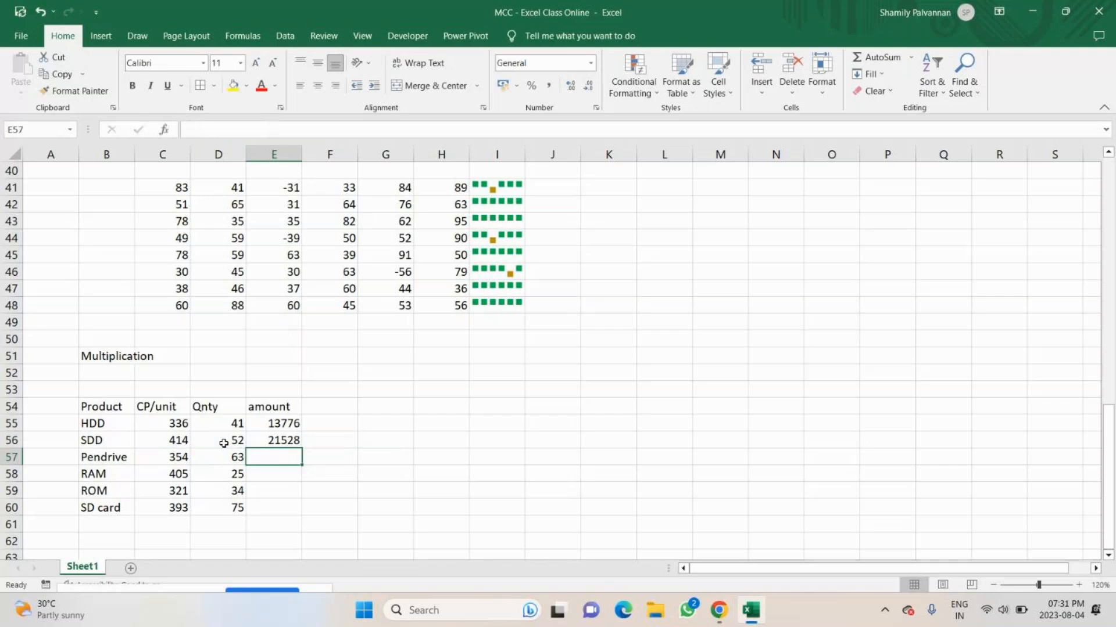
pyautogui.click(280, 440)
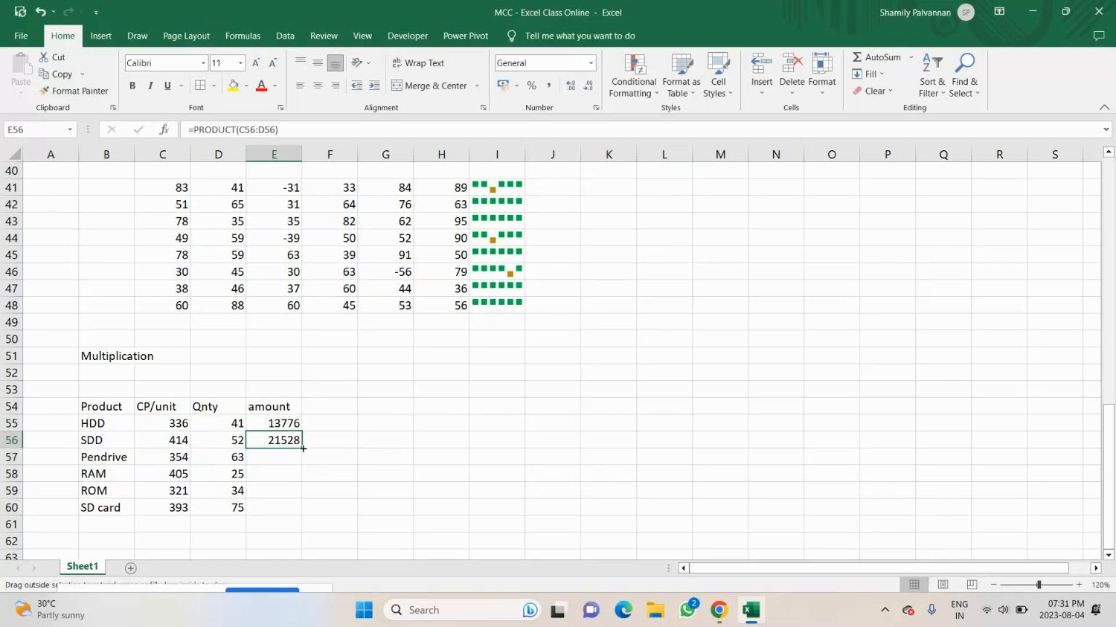
pyautogui.moveTo(303, 448); pyautogui.dragTo(303, 508)
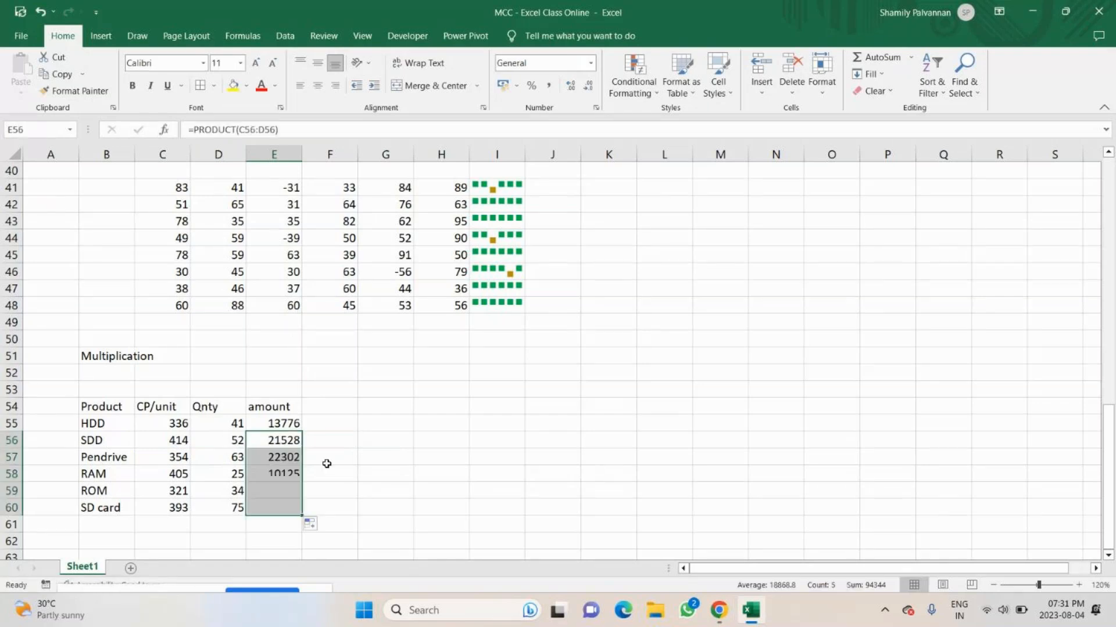
# Enter - in K34 as the operator for the sub entry in the operations list.
pyautogui.scroll(6, 493, 361)
pyautogui.click(601, 357)
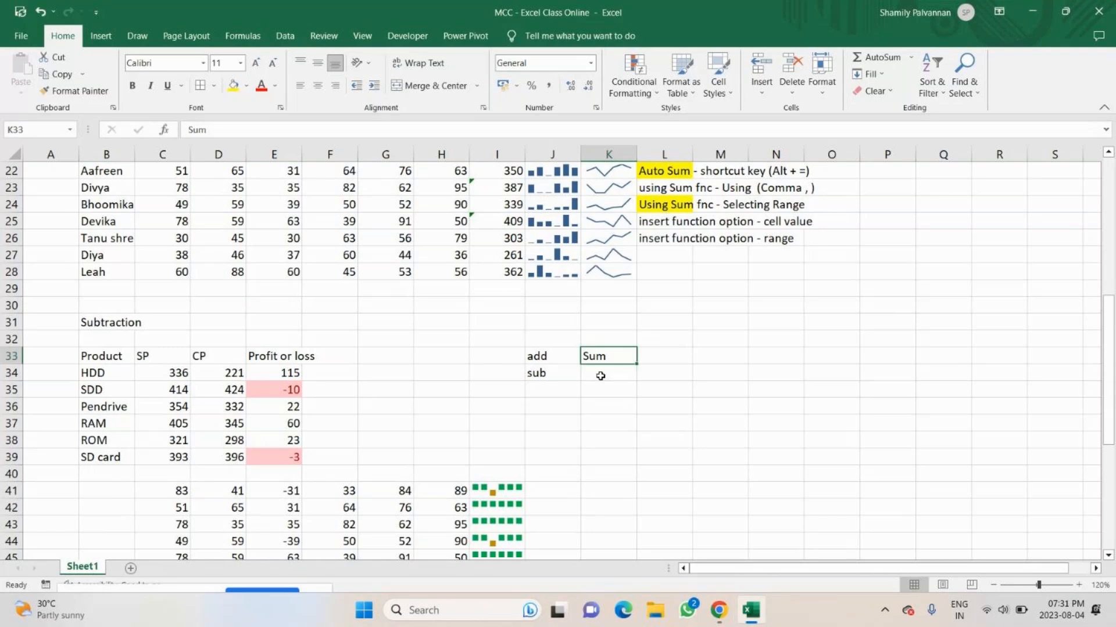
pyautogui.click(600, 375)
pyautogui.write('-')
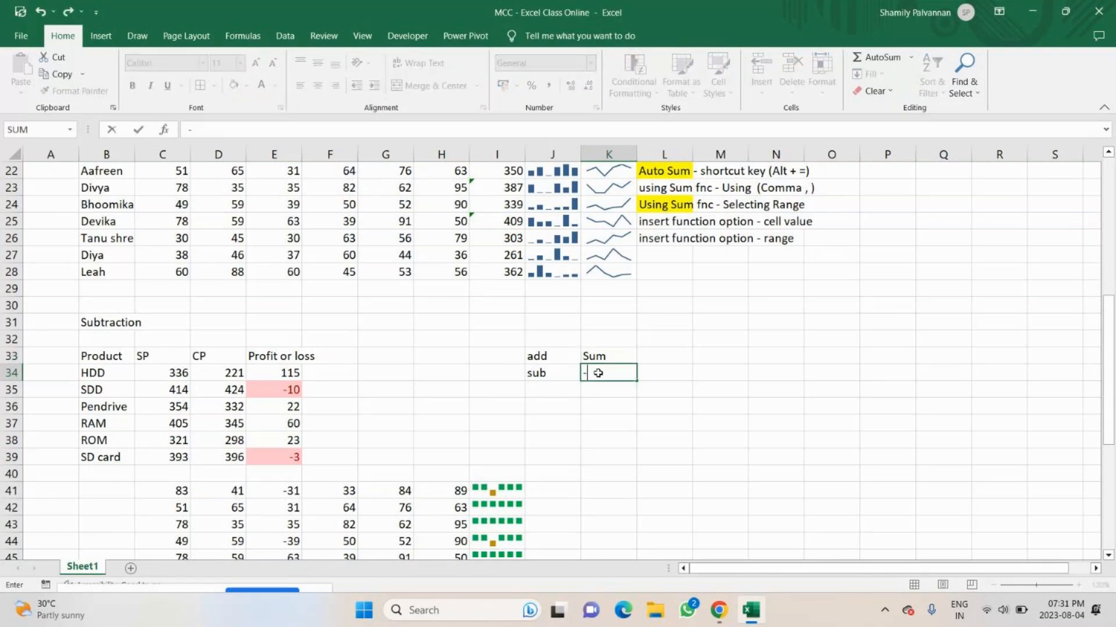
pyautogui.press('Return')
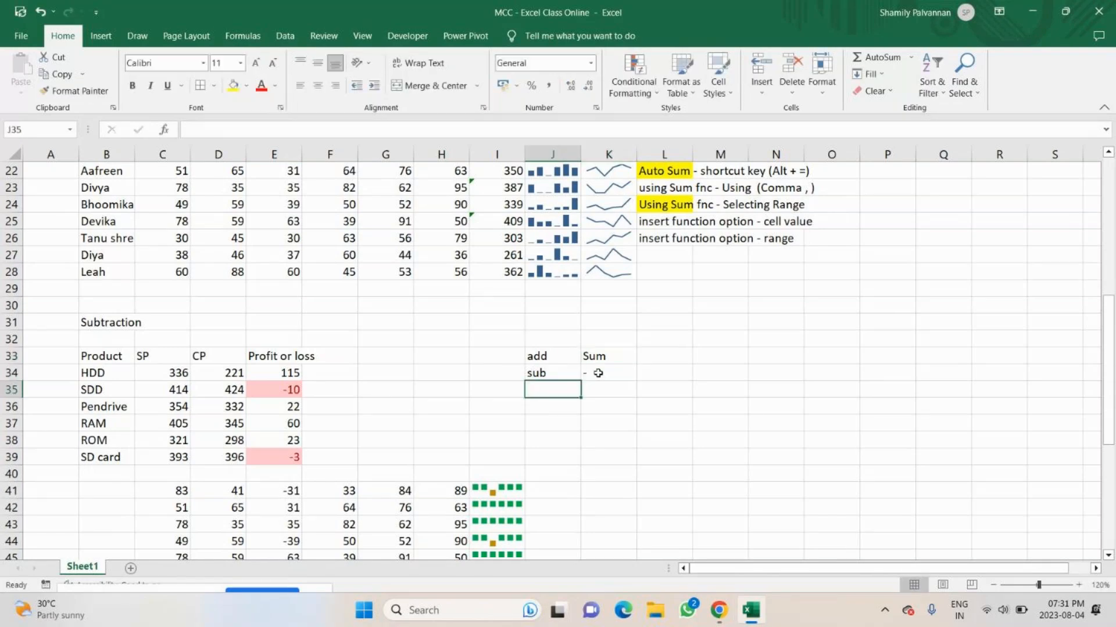
pyautogui.press('Up')
pyautogui.write('Mulpl')
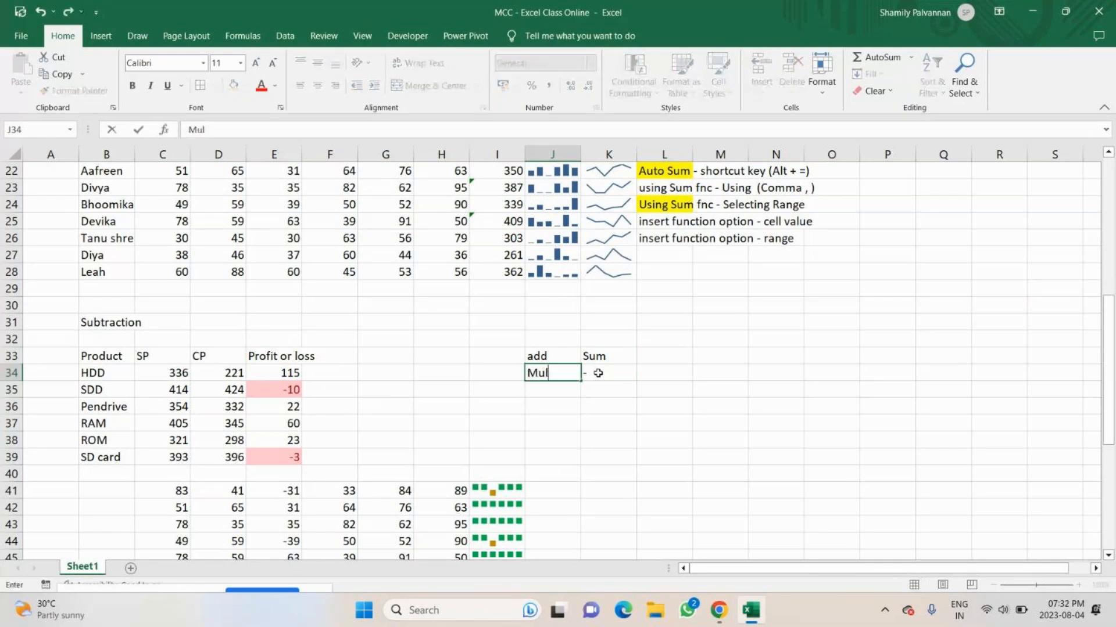
pyautogui.press('BackSpace')
pyautogui.press('BackSpace')
pyautogui.write('tiply')
pyautogui.press('Tab')
pyautogui.hotkey('ctrl', 'z')
# Add the operation Multiply in J35 with the function name Product beside it in K35.
pyautogui.press('Down')
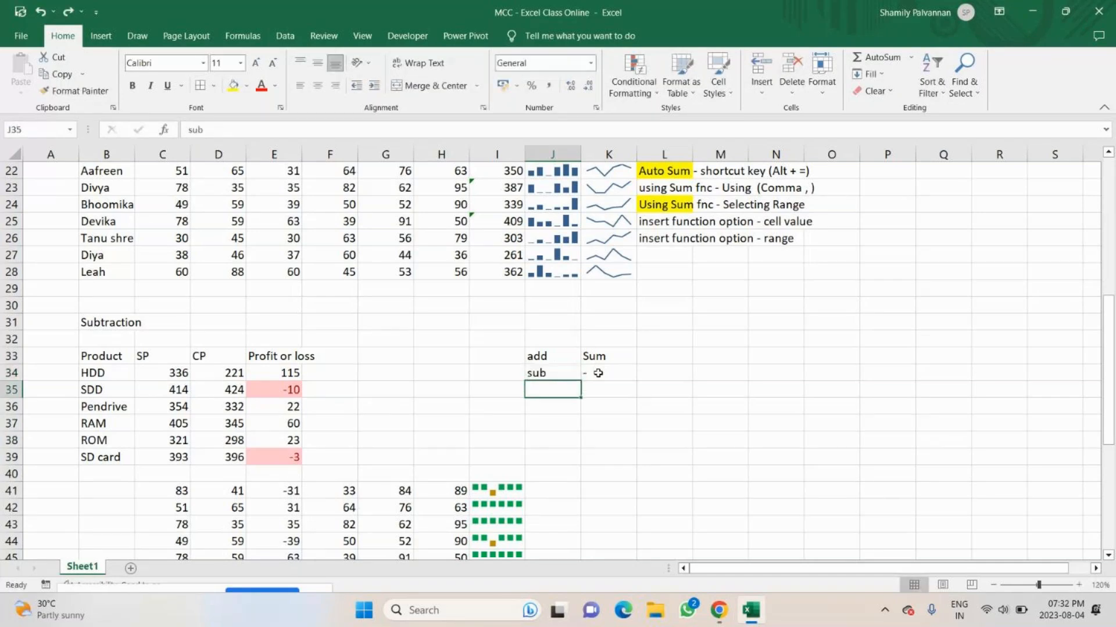
pyautogui.write('Mul')
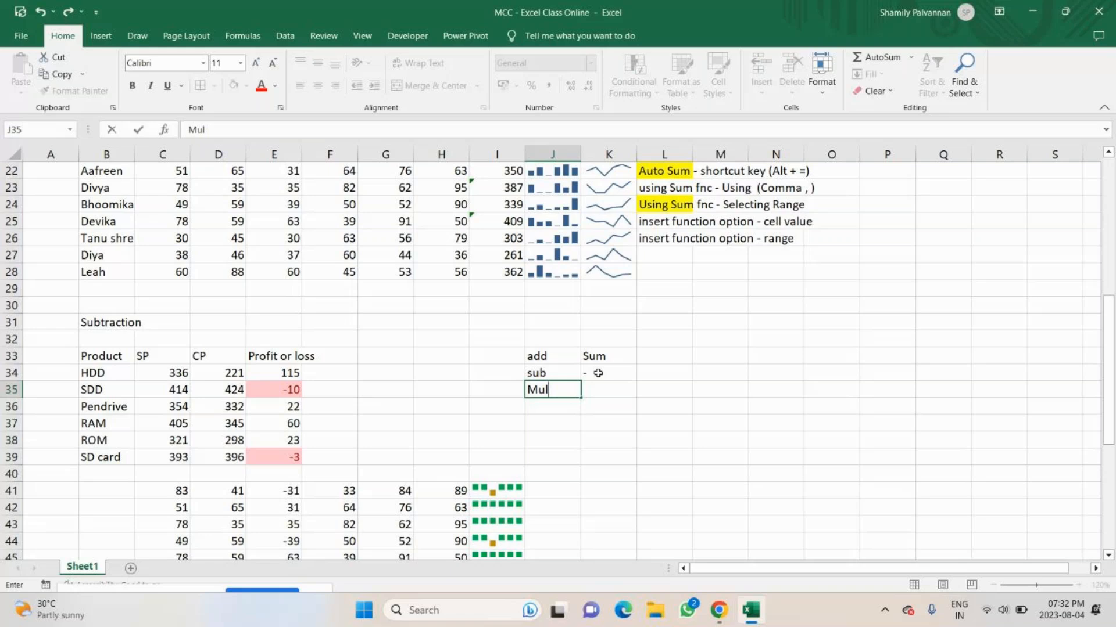
pyautogui.write('tiply')
pyautogui.press('Tab')
pyautogui.write('*')
pyautogui.press('BackSpace')
pyautogui.write("Product'")
pyautogui.press('BackSpace')
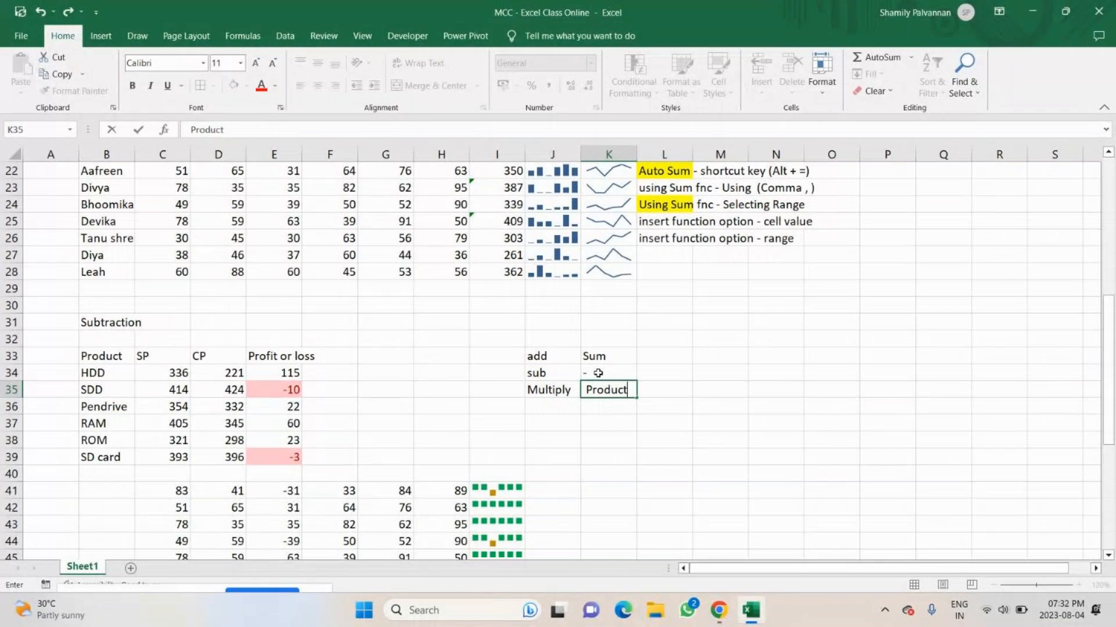
pyautogui.click(552, 406)
# Move the product list with its heading from B54:B60 to I54:I60.
pyautogui.scroll(-7, 373, 378)
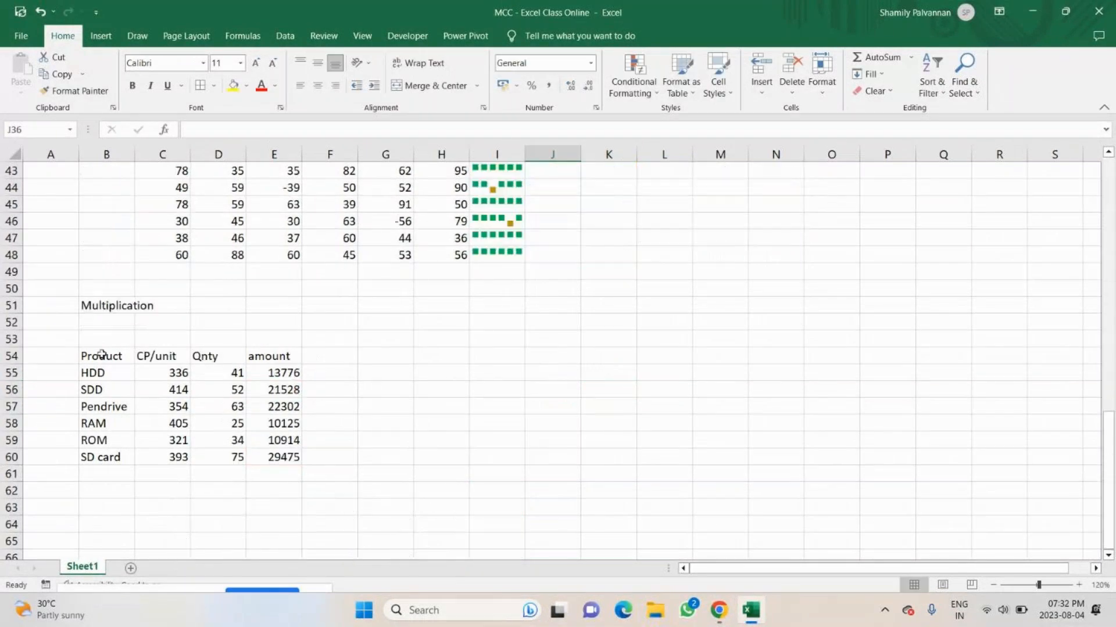
pyautogui.moveTo(102, 354); pyautogui.dragTo(106, 454)
pyautogui.hotkey('ctrl', 'c')
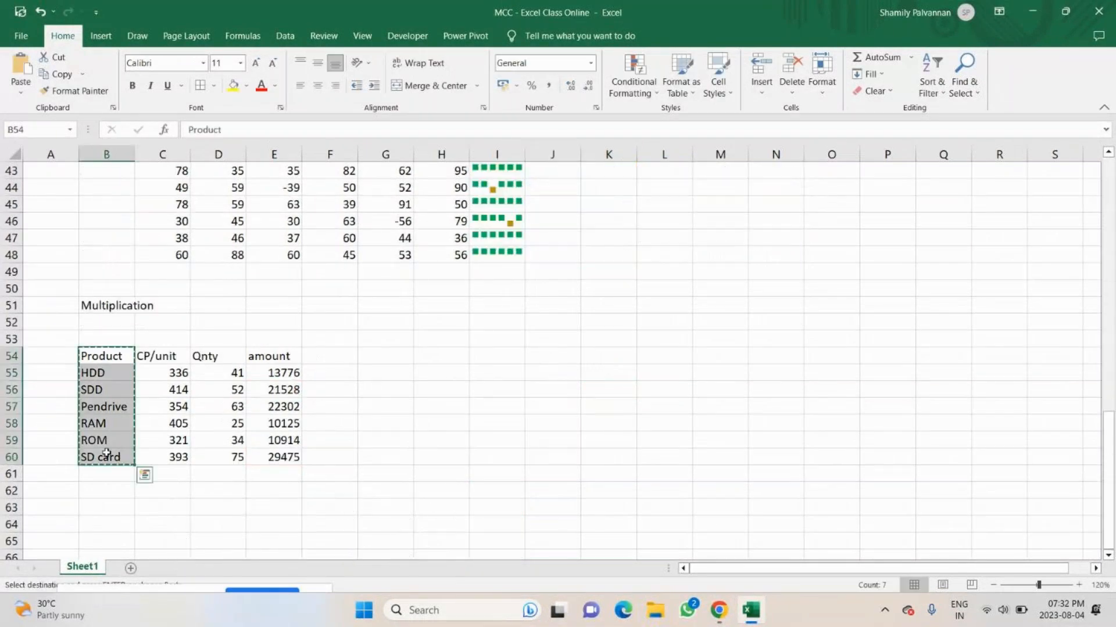
pyautogui.moveTo(493, 343); pyautogui.dragTo(484, 393)
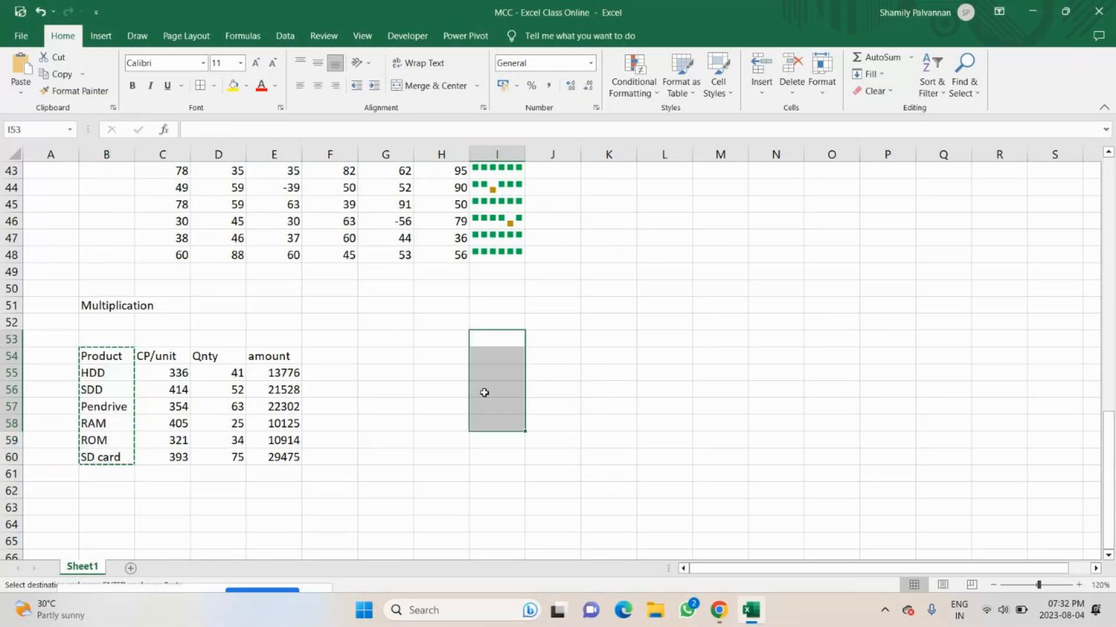
pyautogui.click(485, 357)
pyautogui.hotkey('ctrl', 'v')
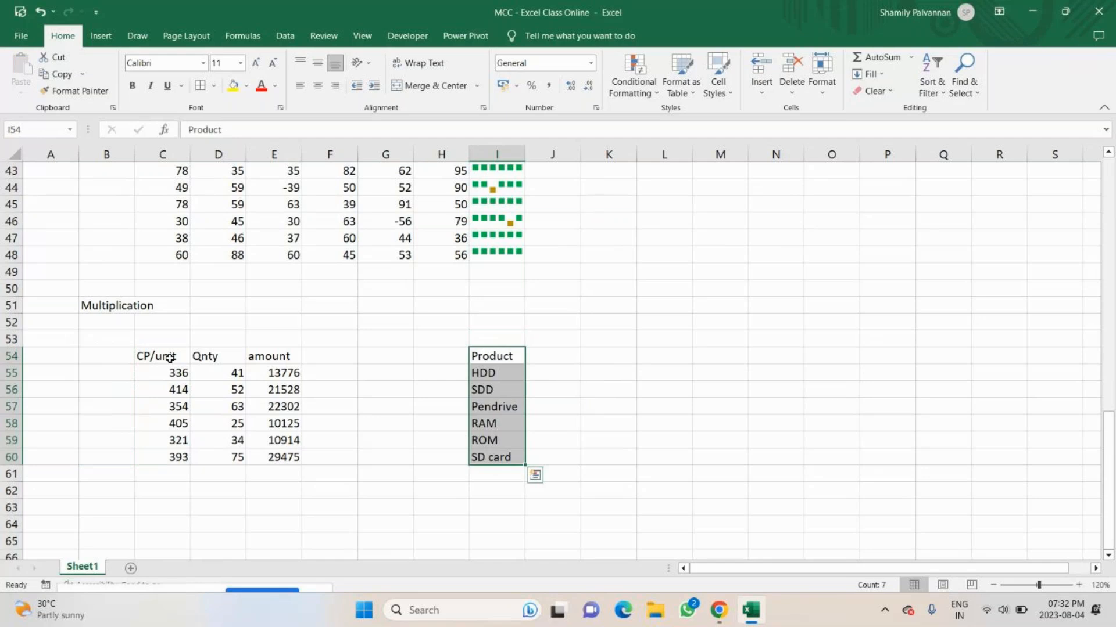
pyautogui.scroll(5, 288, 343)
pyautogui.scroll(1, 288, 344)
pyautogui.click(216, 311)
pyautogui.moveTo(216, 311); pyautogui.dragTo(229, 407)
pyautogui.hotkey('ctrl', 'c')
pyautogui.scroll(-4, 496, 429)
pyautogui.scroll(-3, 496, 428)
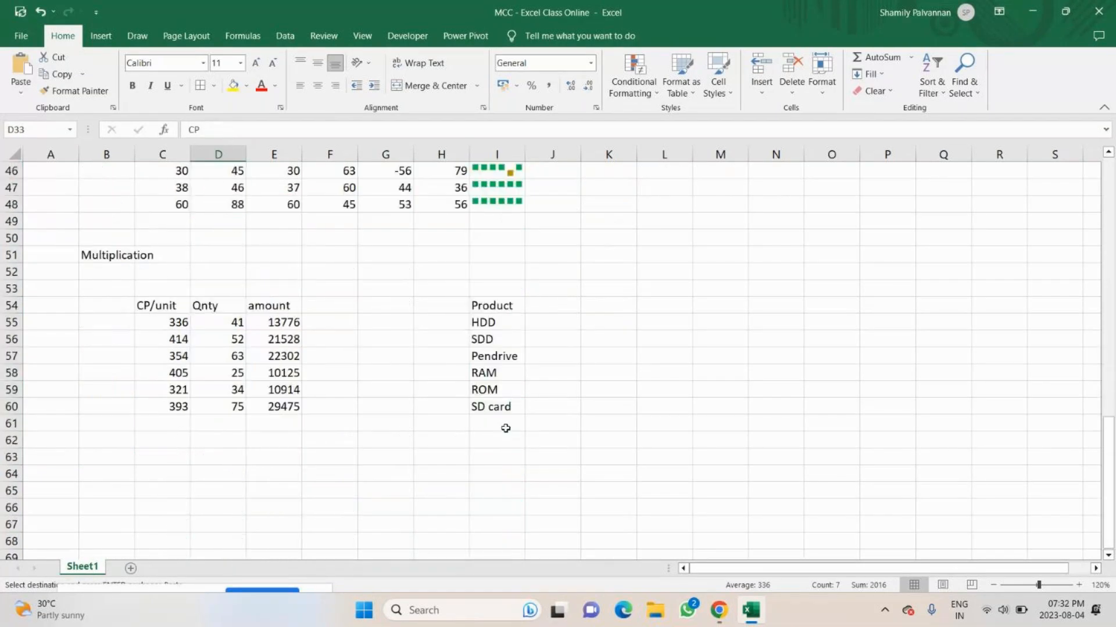
# Add the column heading Amt in J54, next to the moved Product heading.
pyautogui.click(542, 308)
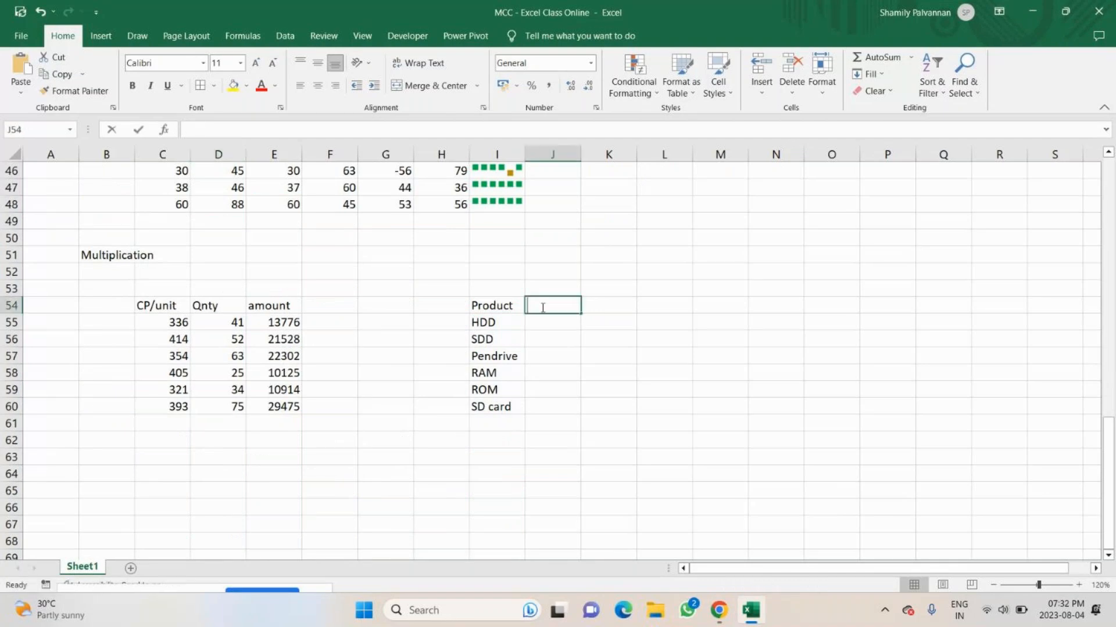
pyautogui.write('Amo')
pyautogui.press('BackSpace')
pyautogui.write('t')
pyautogui.press('Return')
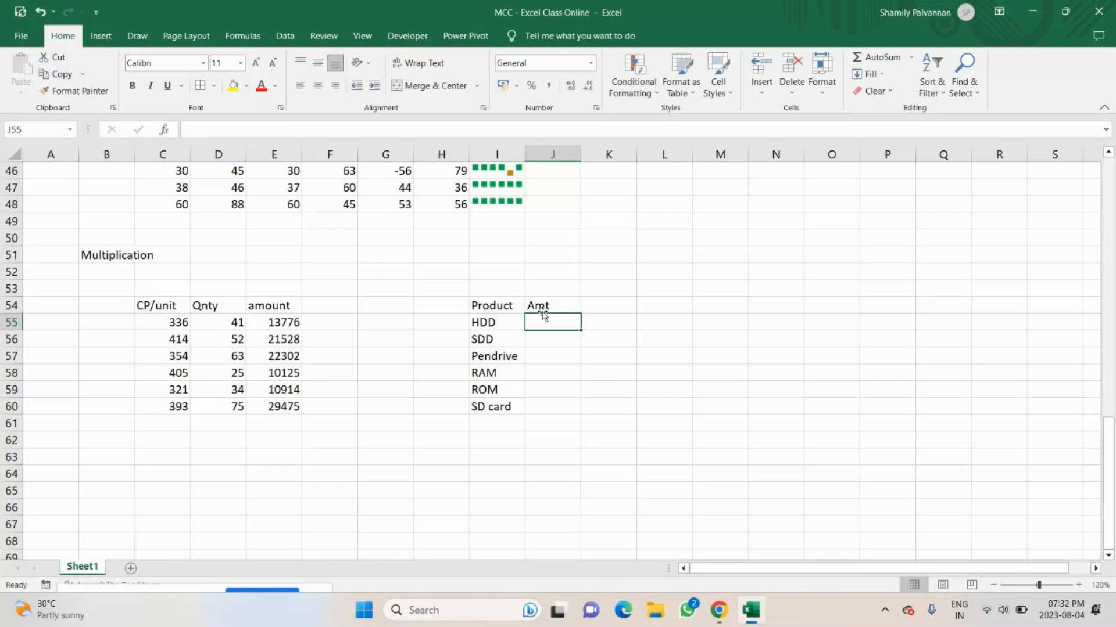
# Fill J55:J60 with random amounts using =RANDBETWEEN(600,1000) and replace the formulas with their values.
pyautogui.write('=ramd')
pyautogui.press('BackSpace')
pyautogui.press('BackSpace')
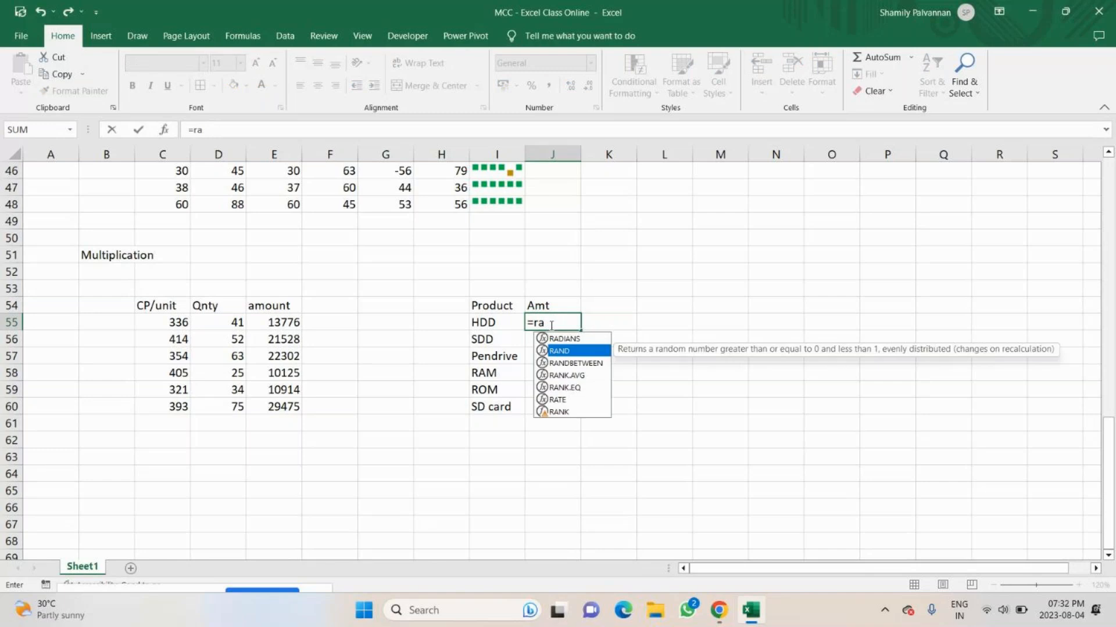
pyautogui.press('Down')
pyautogui.press('Tab')
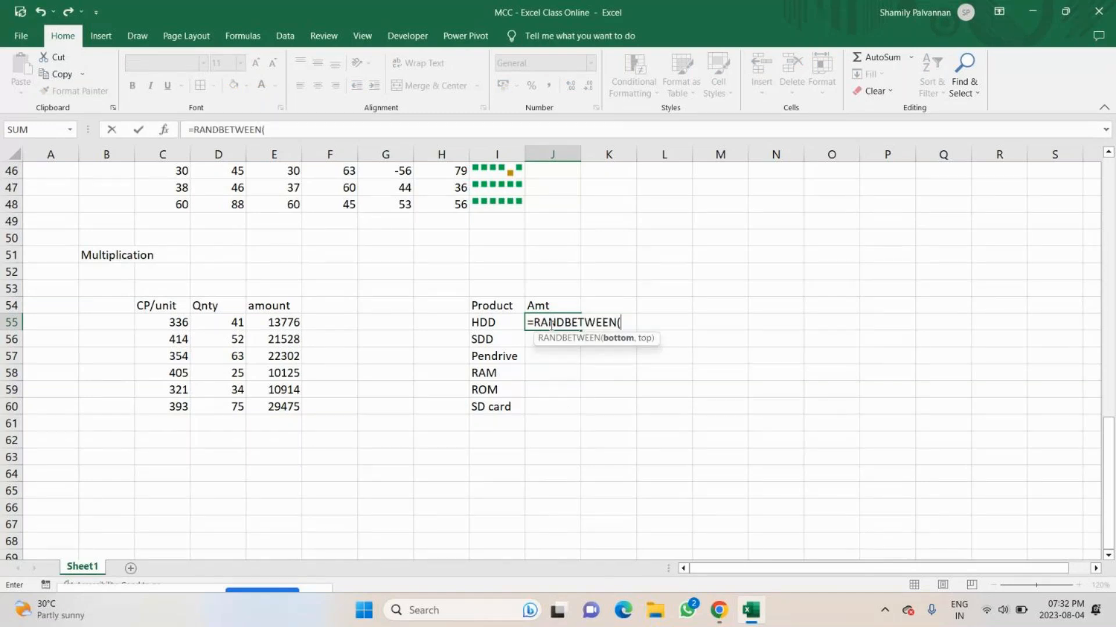
pyautogui.write('60')
pyautogui.write('0,1000')
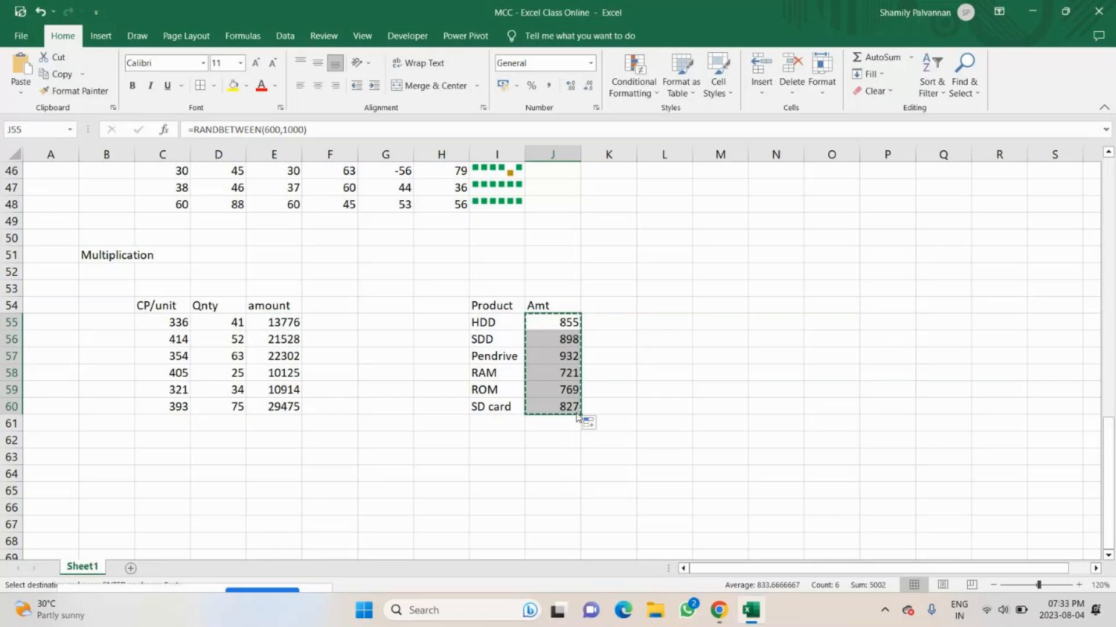
pyautogui.hotkey('ctrl', 'c')
pyautogui.hotkey('ctrl', 'shift', 'v')
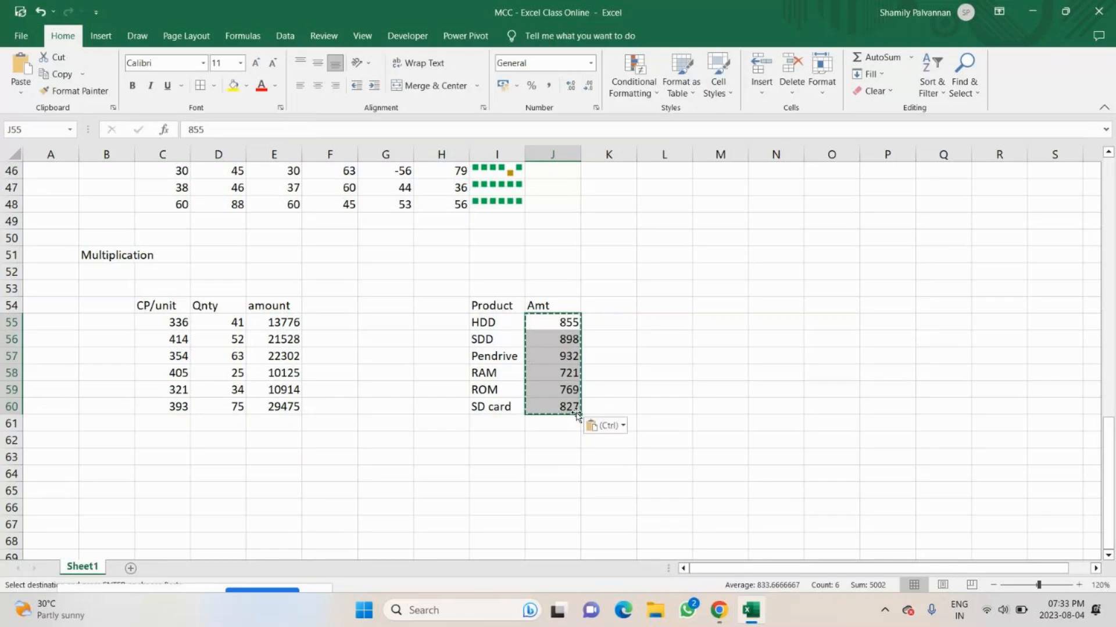
# Change the column heading in J54 to T.Amt.
pyautogui.click(598, 309)
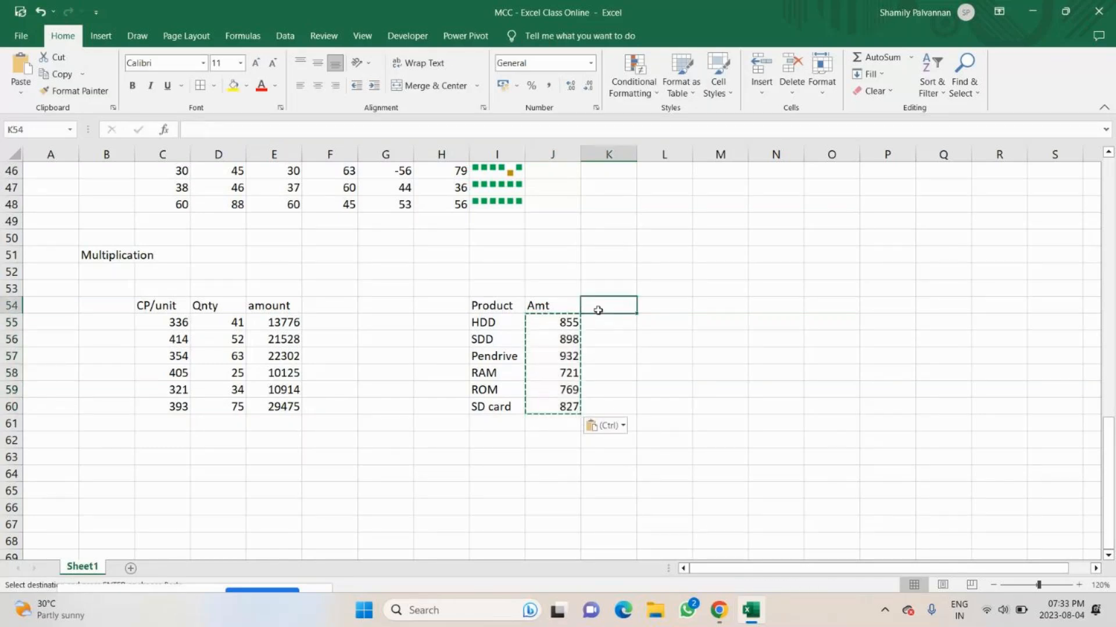
pyautogui.doubleClick(536, 305)
pyautogui.write('E')
pyautogui.press('BackSpace')
pyautogui.write('T.')
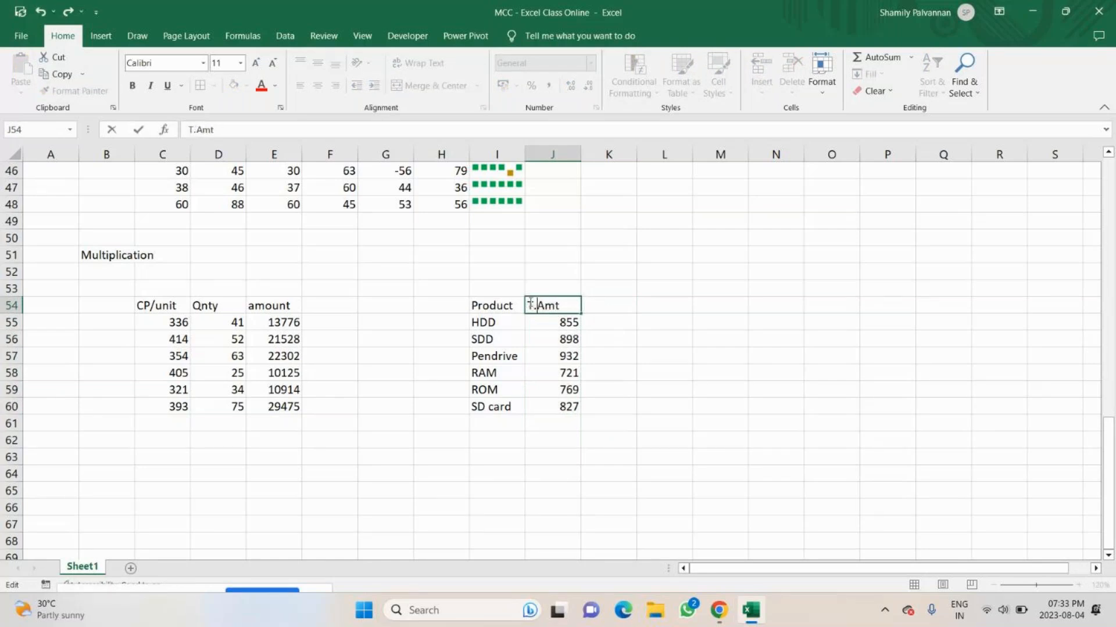
pyautogui.press('Return')
# Add the column heading Qnty in K54.
pyautogui.doubleClick(591, 304)
pyautogui.write('uni')
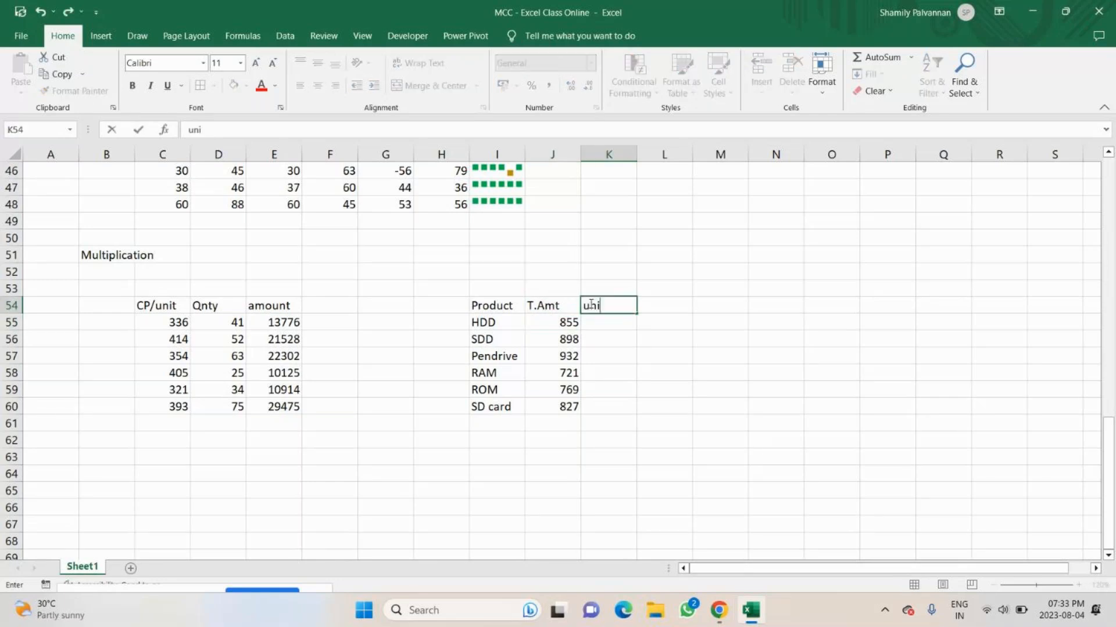
pyautogui.press('BackSpace')
pyautogui.press('BackSpace')
pyautogui.press('BackSpace')
pyautogui.write("Qnty'")
pyautogui.press('Return')
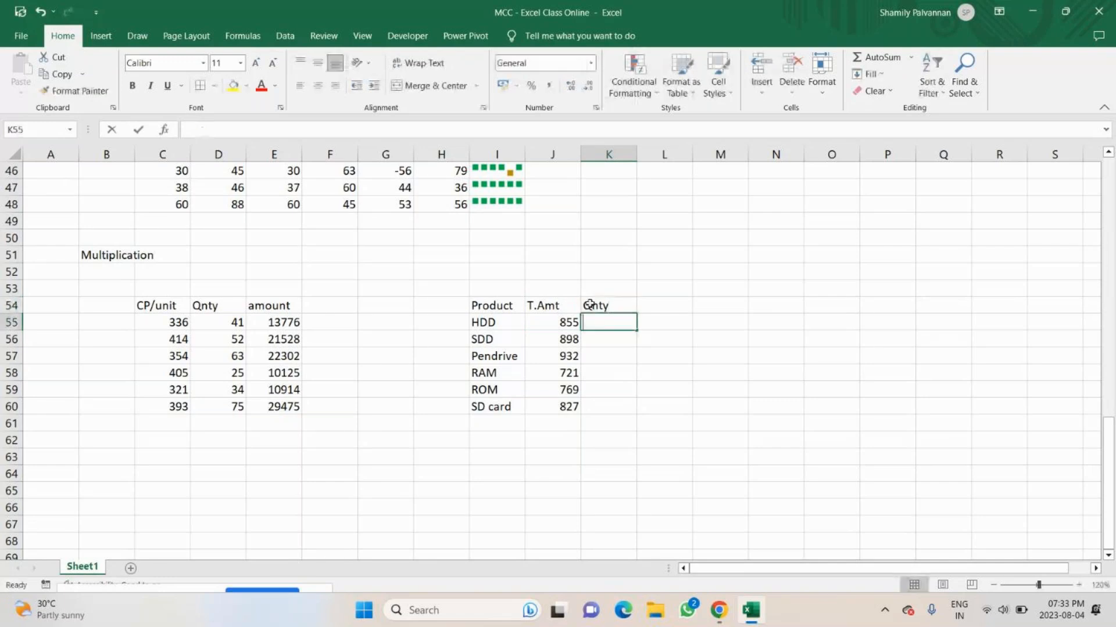
# Generate a random number for HDD in K55 with the formula =RANDBETWEEN(10,25).
pyautogui.write('=rand')
pyautogui.press('Down')
pyautogui.press('Tab')
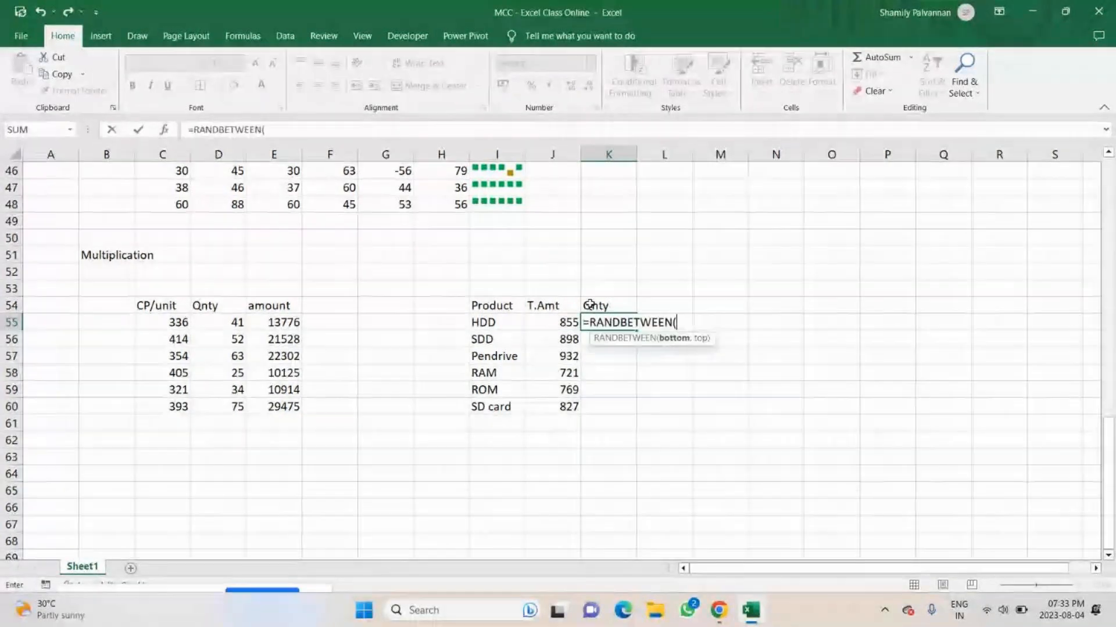
pyautogui.write('10,25')
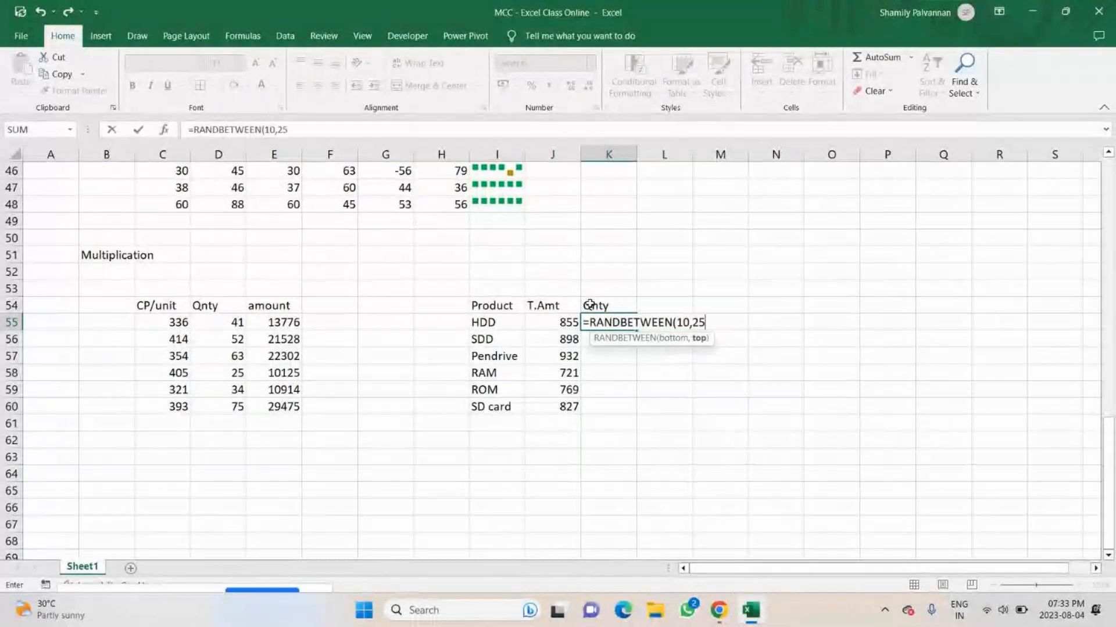
pyautogui.press('Return')
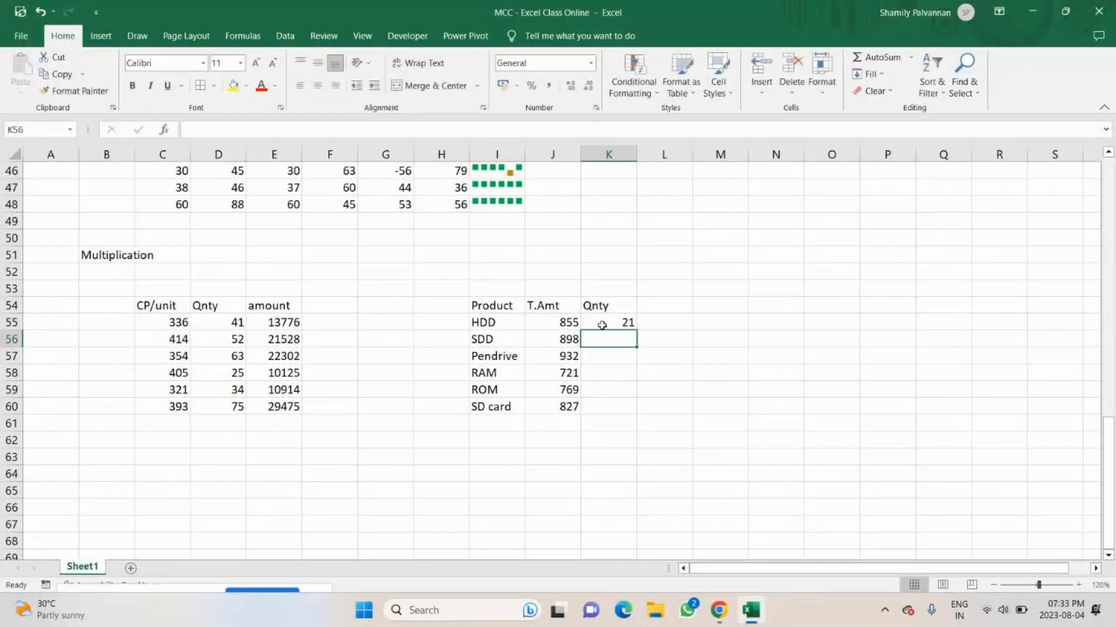
# Fill the random number formula from K55 down to K60 and replace the formulas with their values.
pyautogui.click(602, 325)
pyautogui.moveTo(637, 331); pyautogui.dragTo(635, 413)
pyautogui.hotkey('ctrl', 'c')
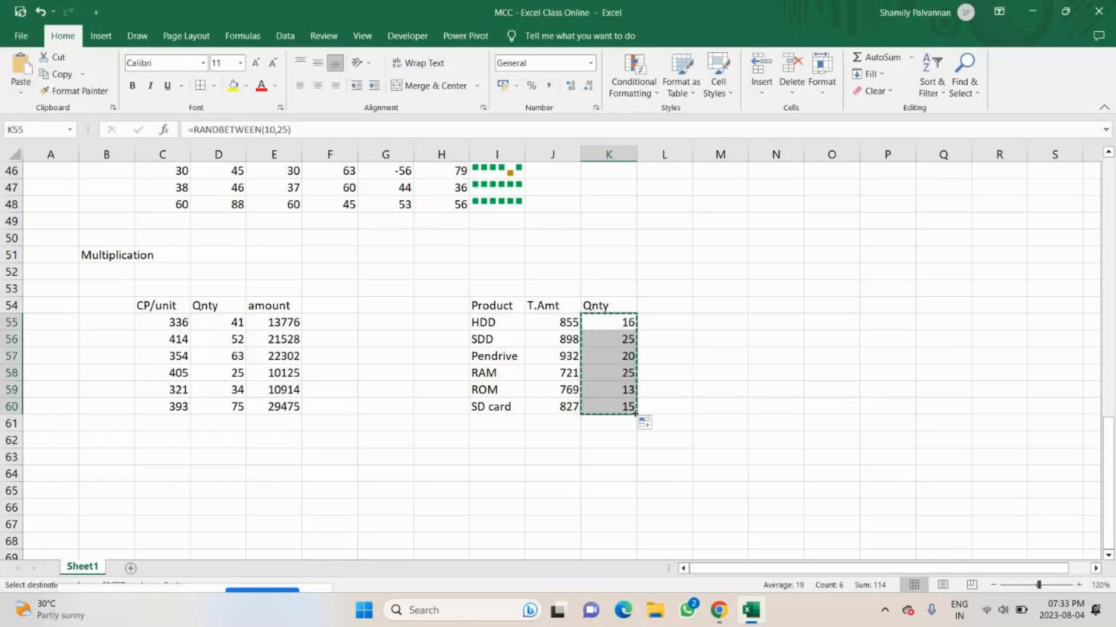
pyautogui.hotkey('ctrl', 'alt', 'v')
pyautogui.press('v')
pyautogui.press('Return')
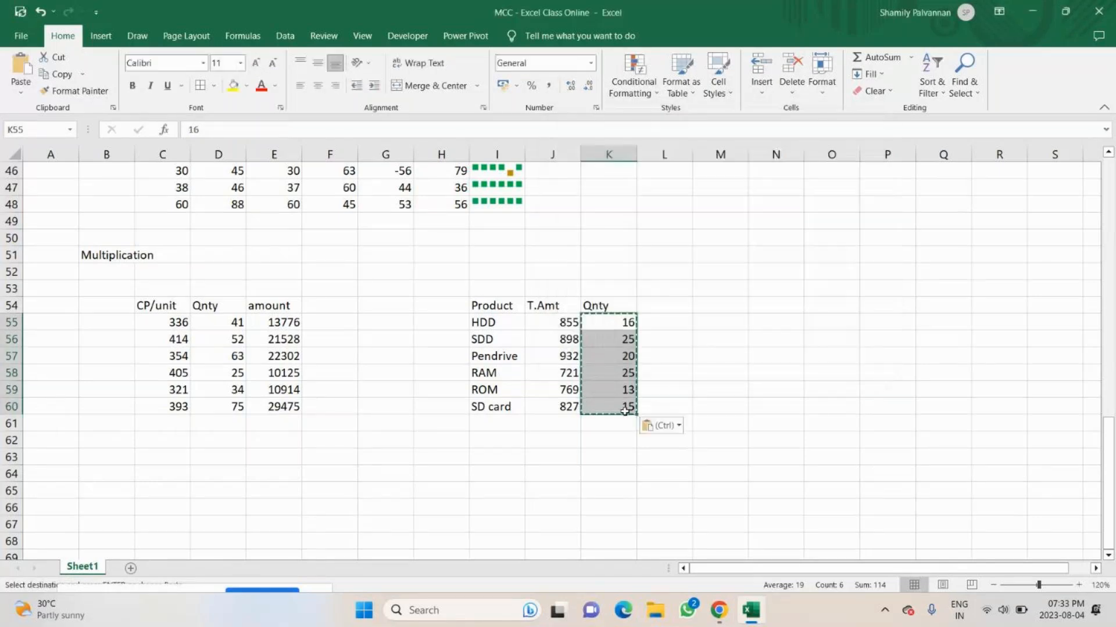
# Add the column heading Rate/Unit in L54.
pyautogui.click(656, 303)
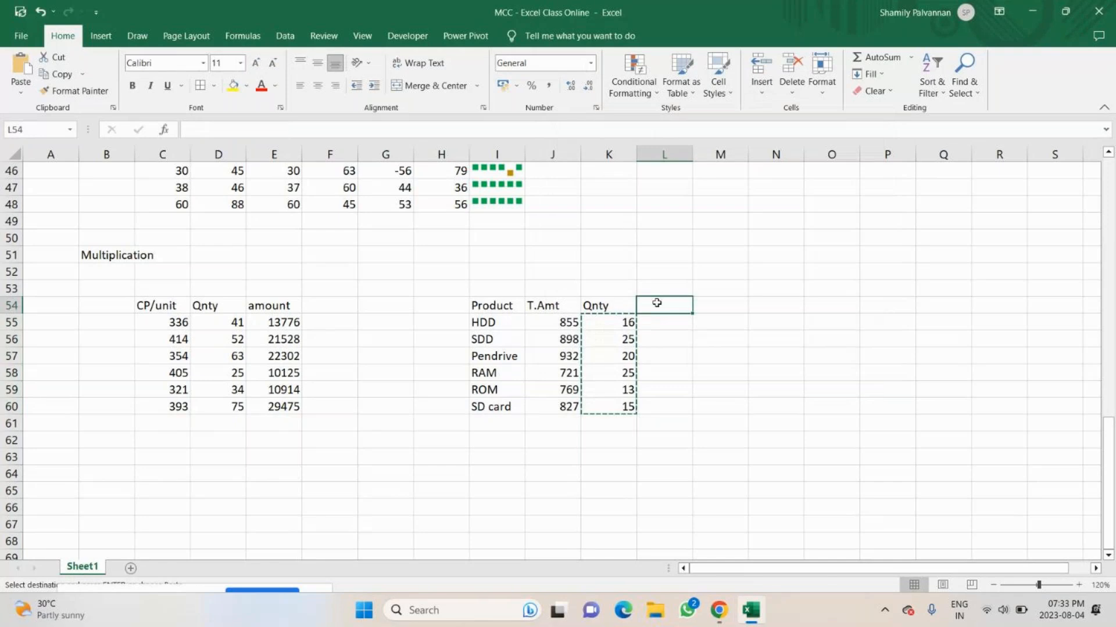
pyautogui.write('Rate/Unit')
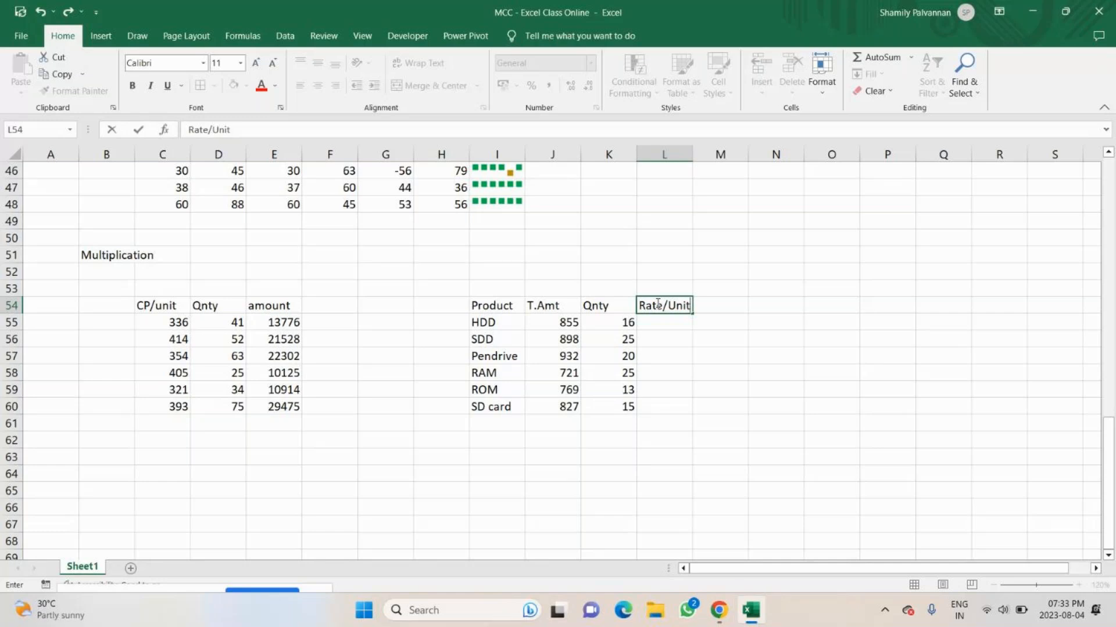
pyautogui.press('Return')
# Replace the column heading in K54 with Cls.stk.
pyautogui.click(569, 305)
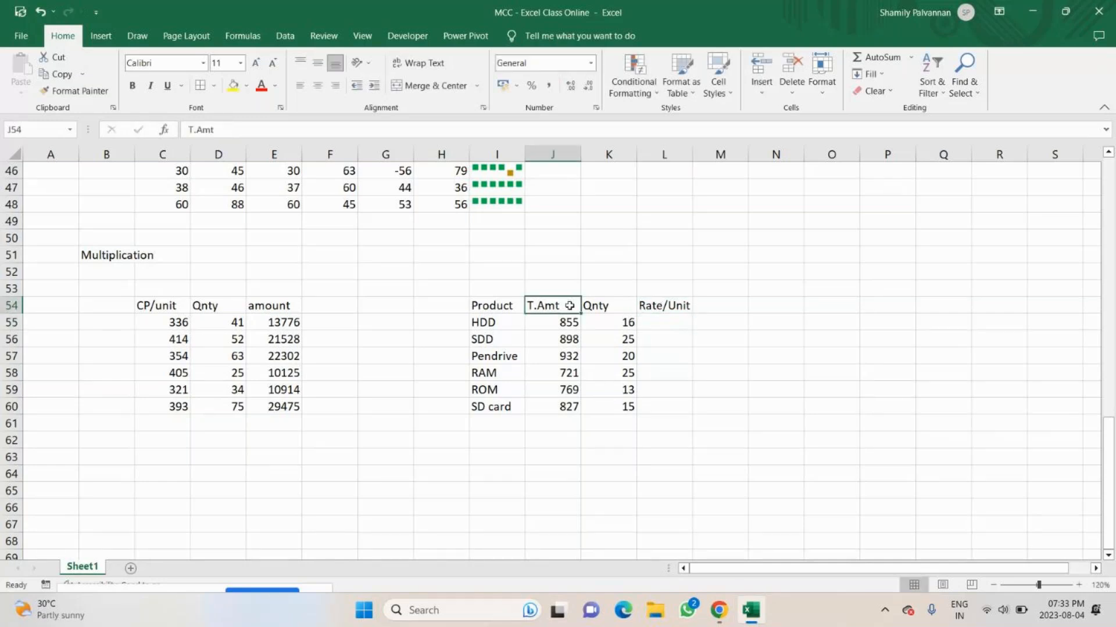
pyautogui.doubleClick(611, 308)
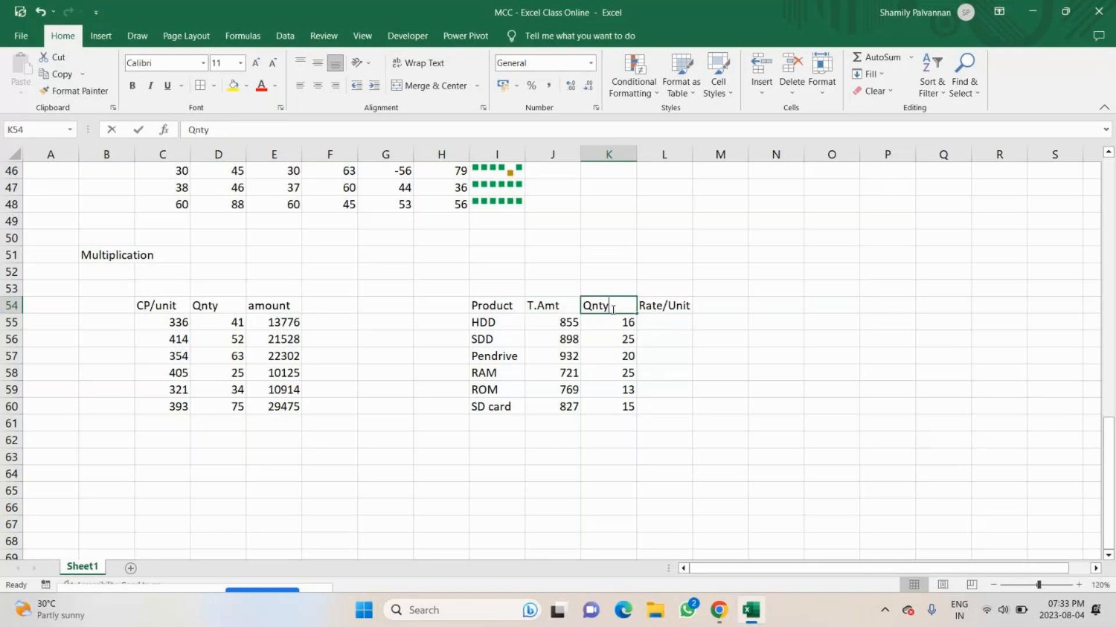
pyautogui.write('Cls.at')
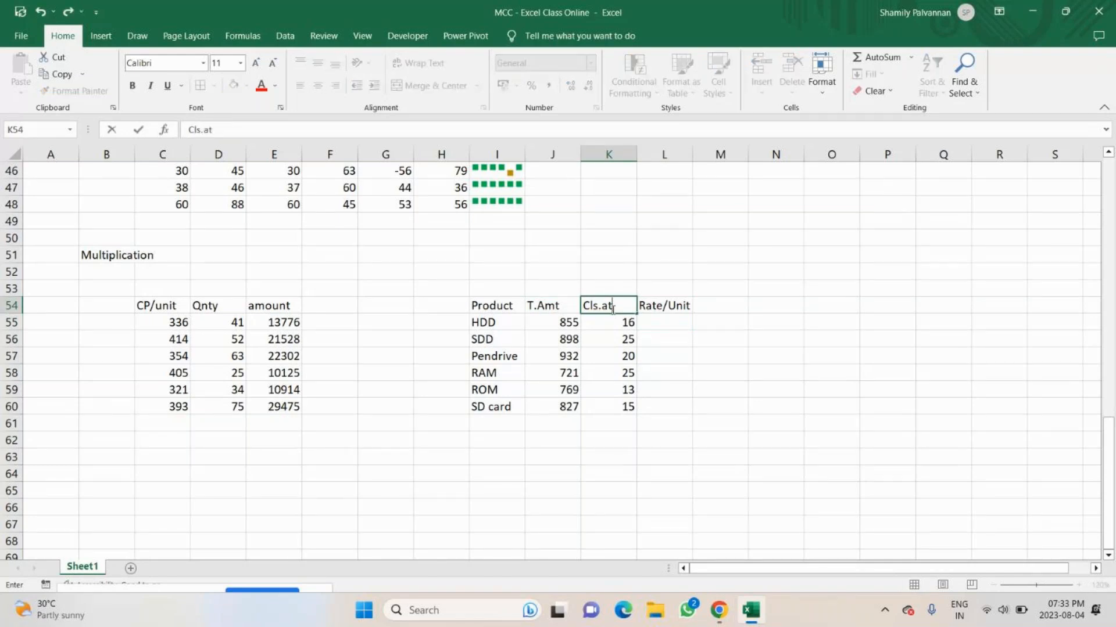
pyautogui.write('s')
pyautogui.write('k')
pyautogui.press('BackSpace')
pyautogui.press('BackSpace')
pyautogui.press('BackSpace')
pyautogui.press('BackSpace')
pyautogui.write('stl')
pyautogui.press('Tab')
pyautogui.press('Down')
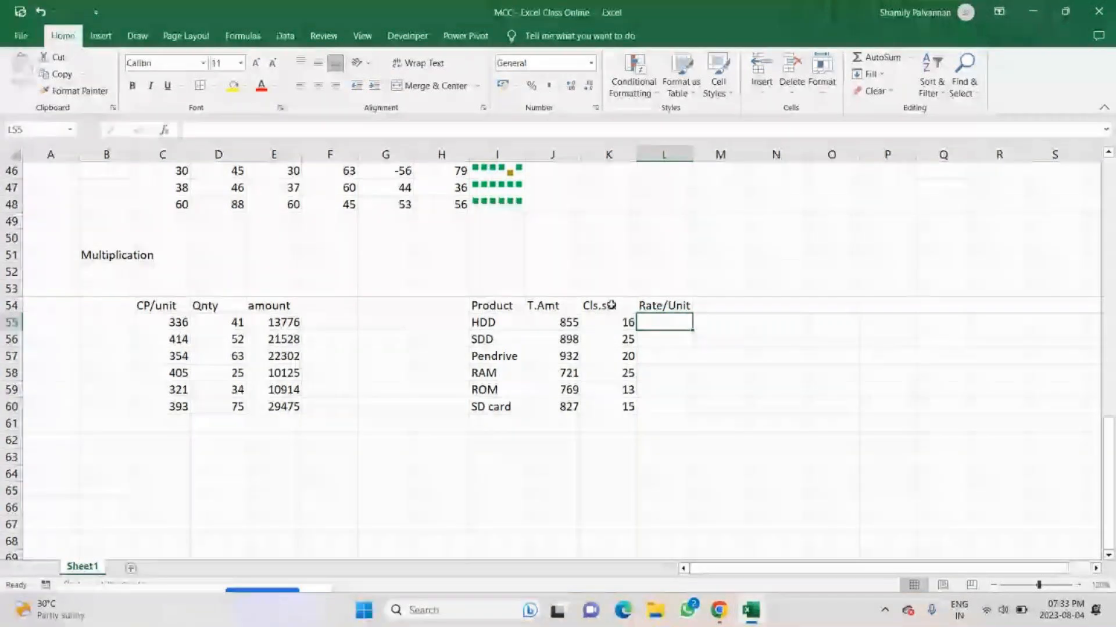
# Calculate the HDD rate per unit in L55 with the formula =J55/K55.
pyautogui.click(606, 323)
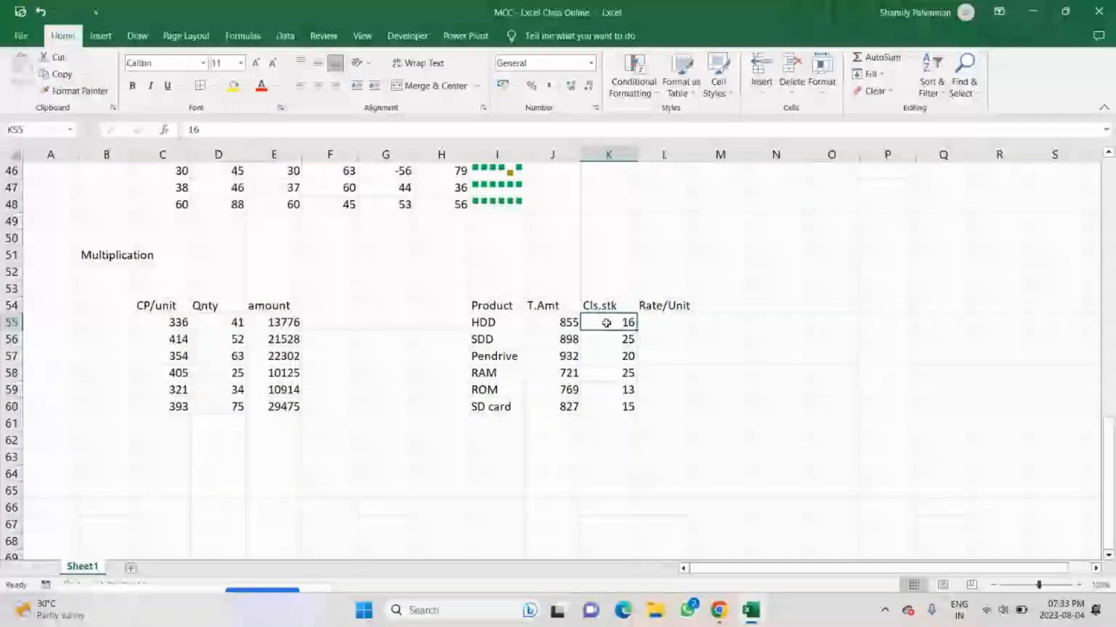
pyautogui.doubleClick(661, 321)
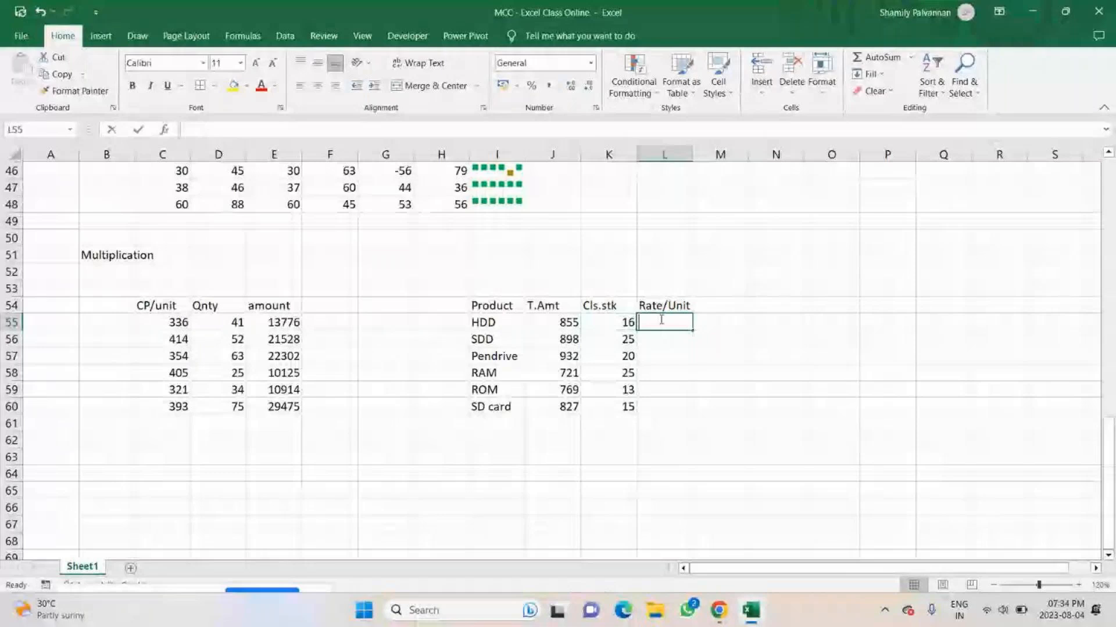
pyautogui.write('=')
pyautogui.click(563, 323)
pyautogui.write('/')
pyautogui.click(610, 320)
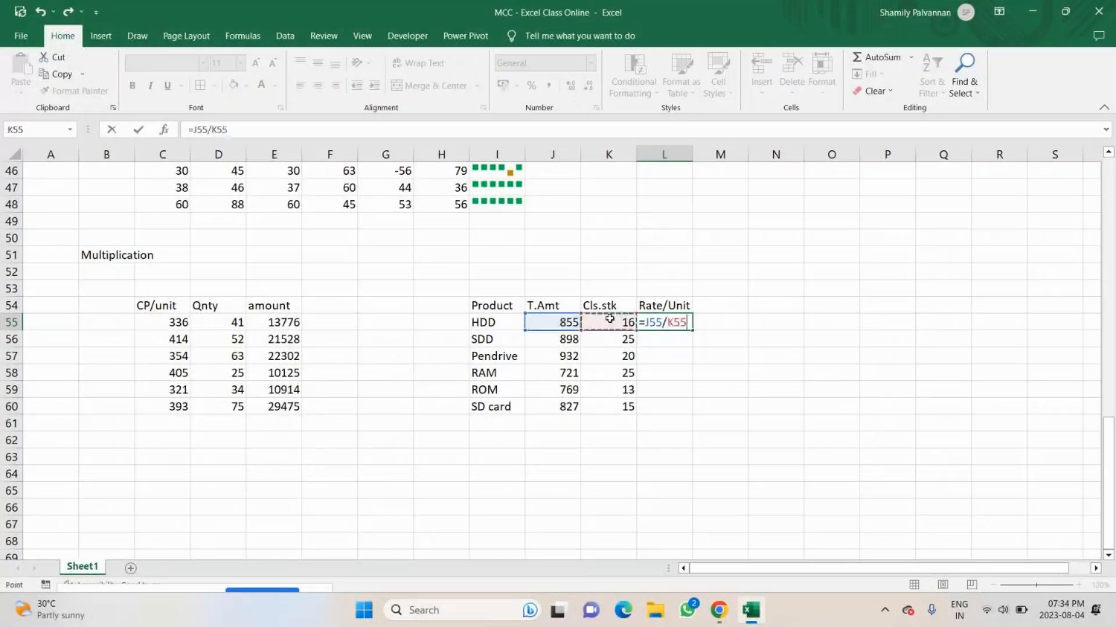
pyautogui.press('Return')
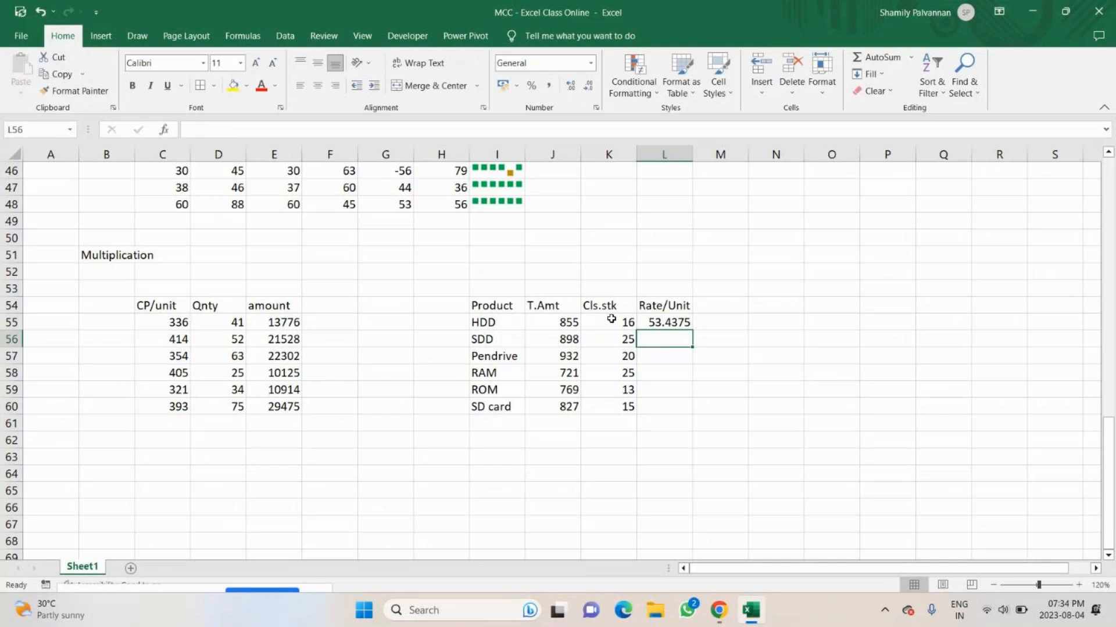
# Calculate the SDD rate per unit in L56 with =J56/K56 and fill the formula down to L60.
pyautogui.write('=')
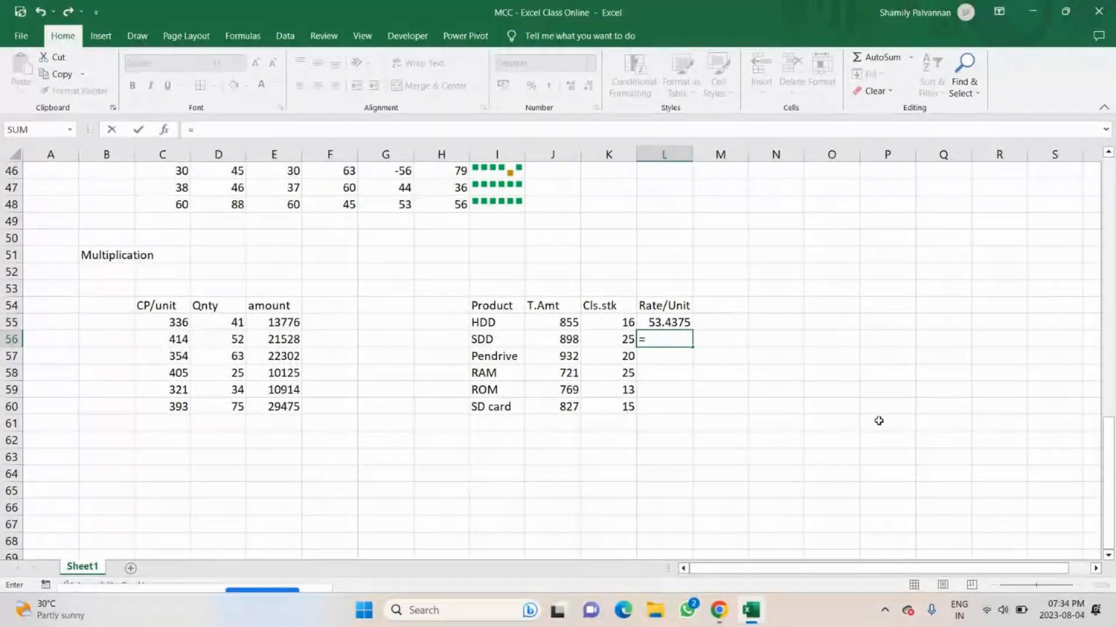
pyautogui.click(560, 338)
pyautogui.write('/')
pyautogui.click(588, 339)
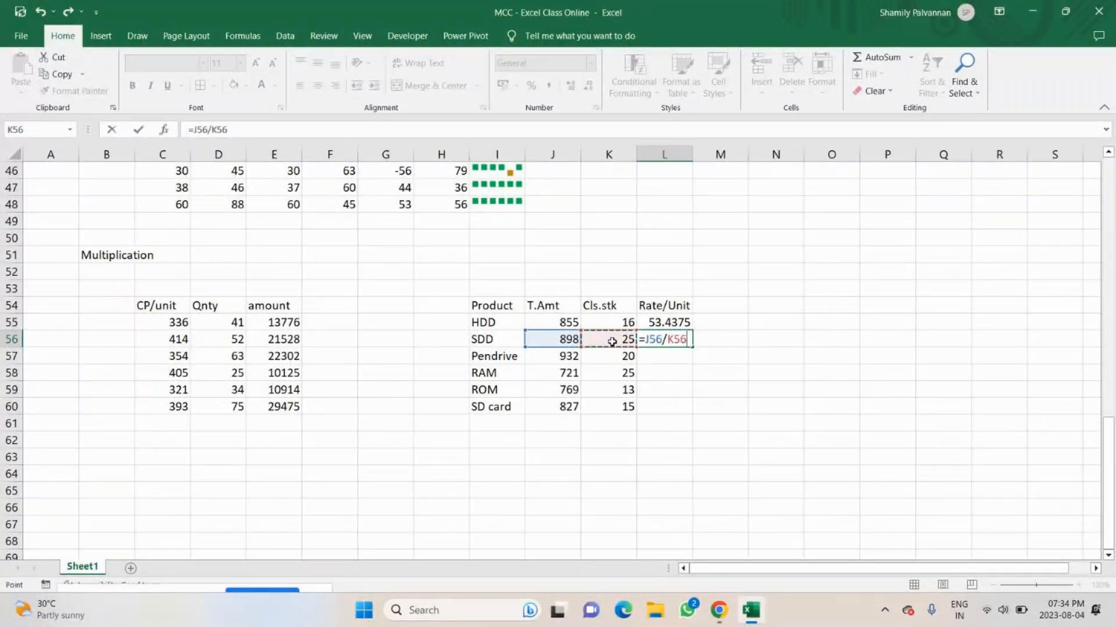
pyautogui.press('Return')
pyautogui.press('Up')
pyautogui.moveTo(692, 346); pyautogui.dragTo(692, 410)
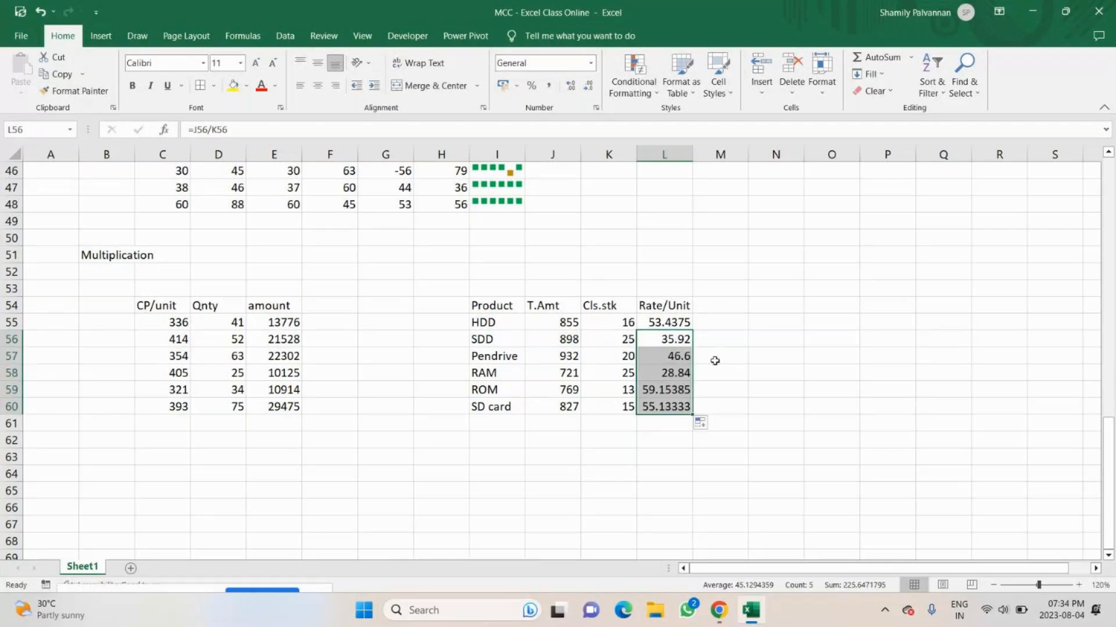
# Reduce the Rate/Unit values in L55:L60 to zero decimal places.
pyautogui.click(665, 321)
pyautogui.moveTo(665, 319); pyautogui.dragTo(662, 407)
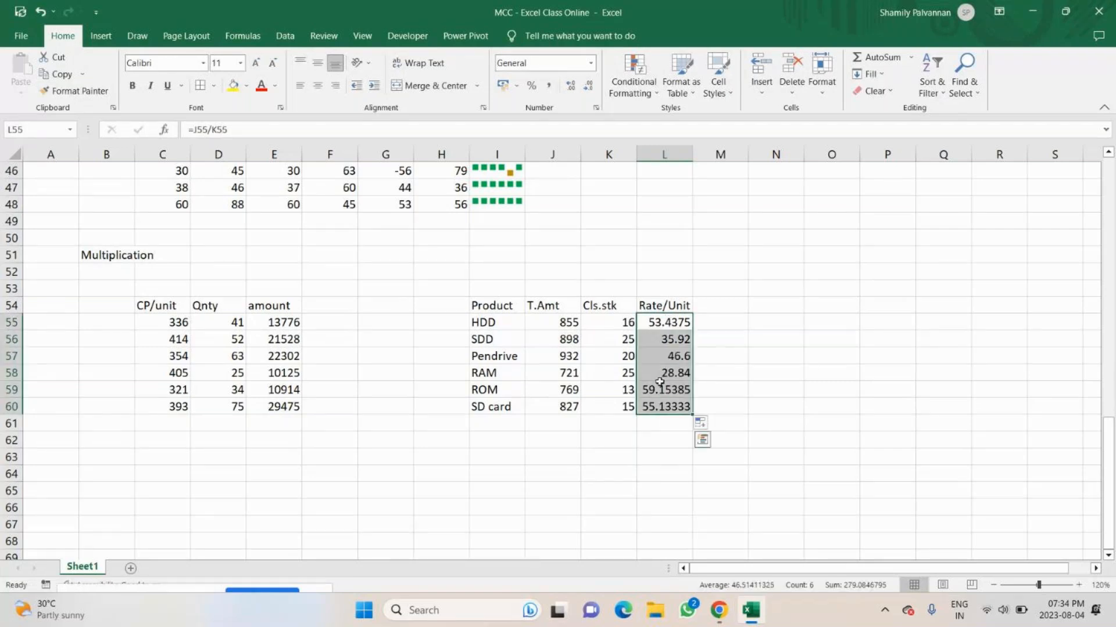
pyautogui.click(588, 88)
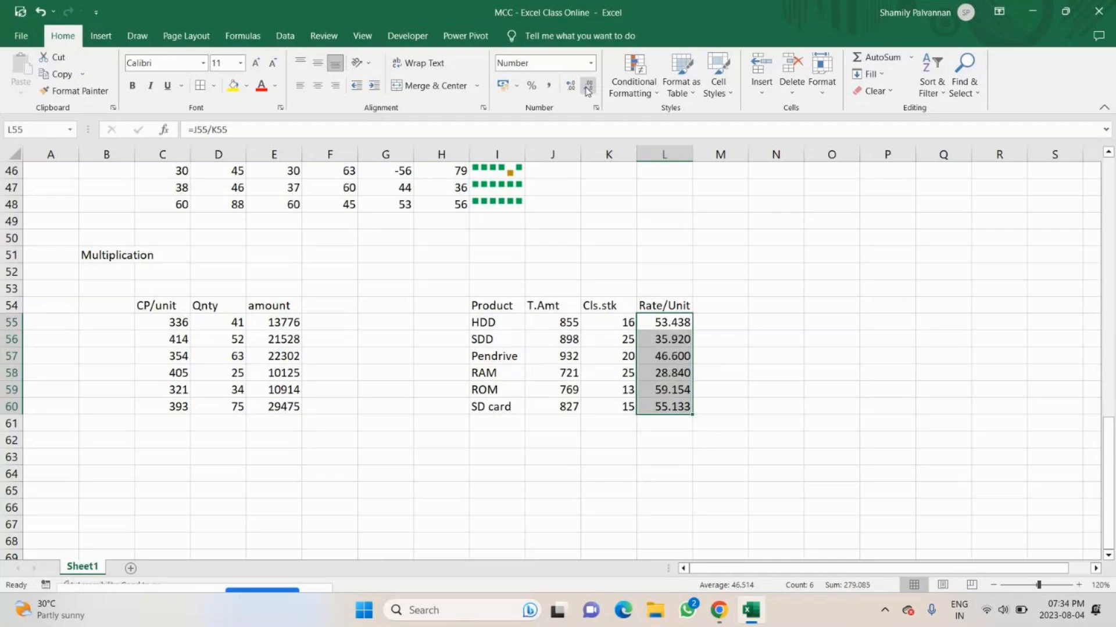
pyautogui.click(588, 89)
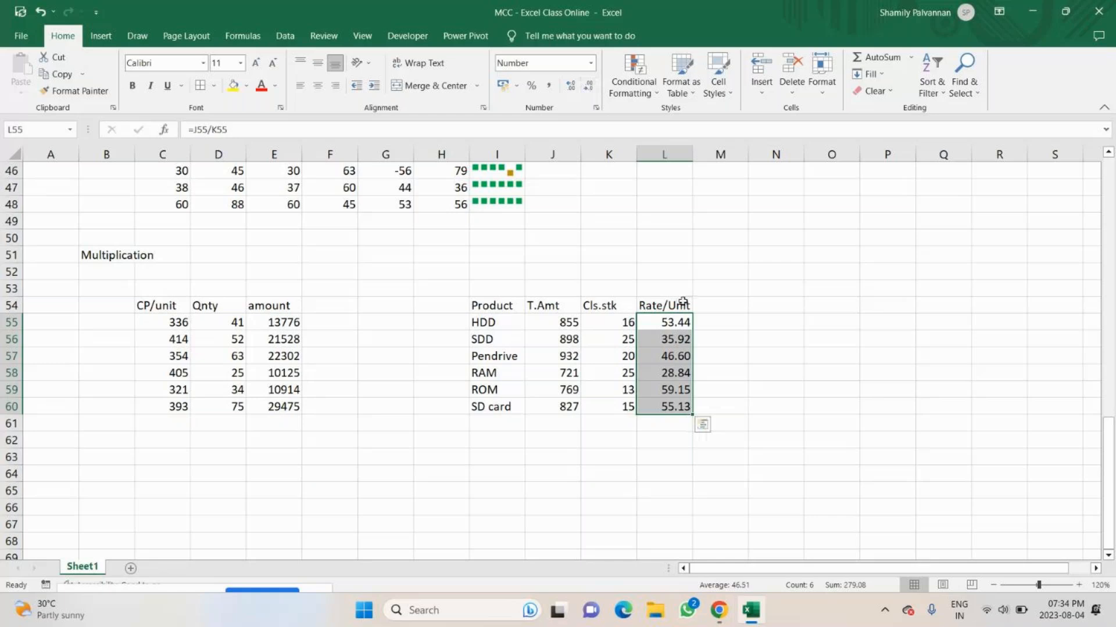
pyautogui.click(590, 90)
pyautogui.click(590, 90)
pyautogui.click(779, 352)
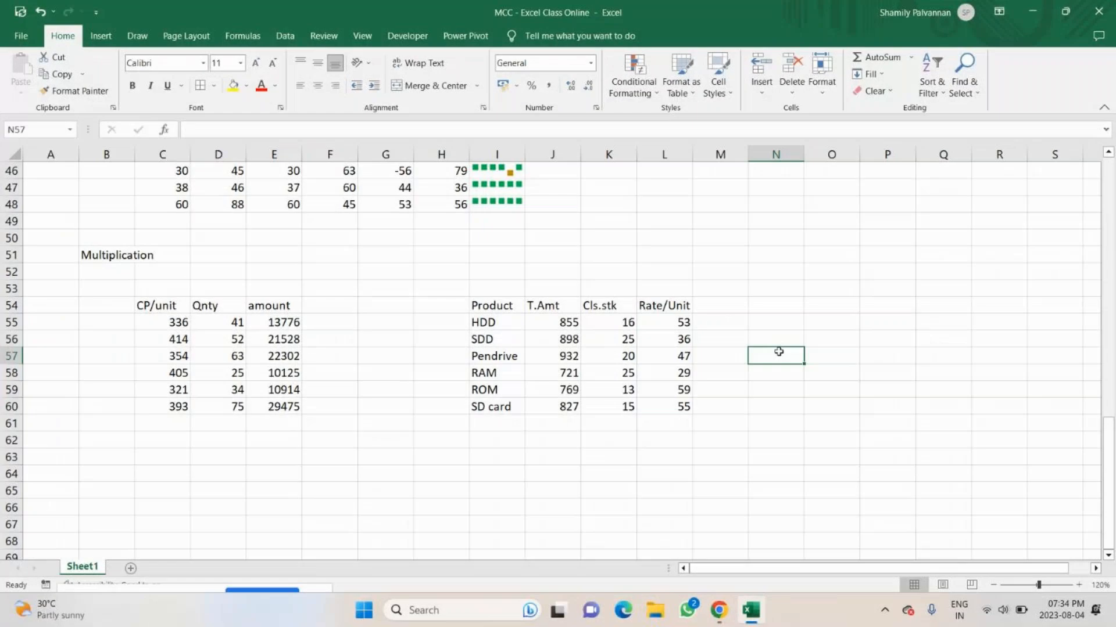
pyautogui.click(638, 323)
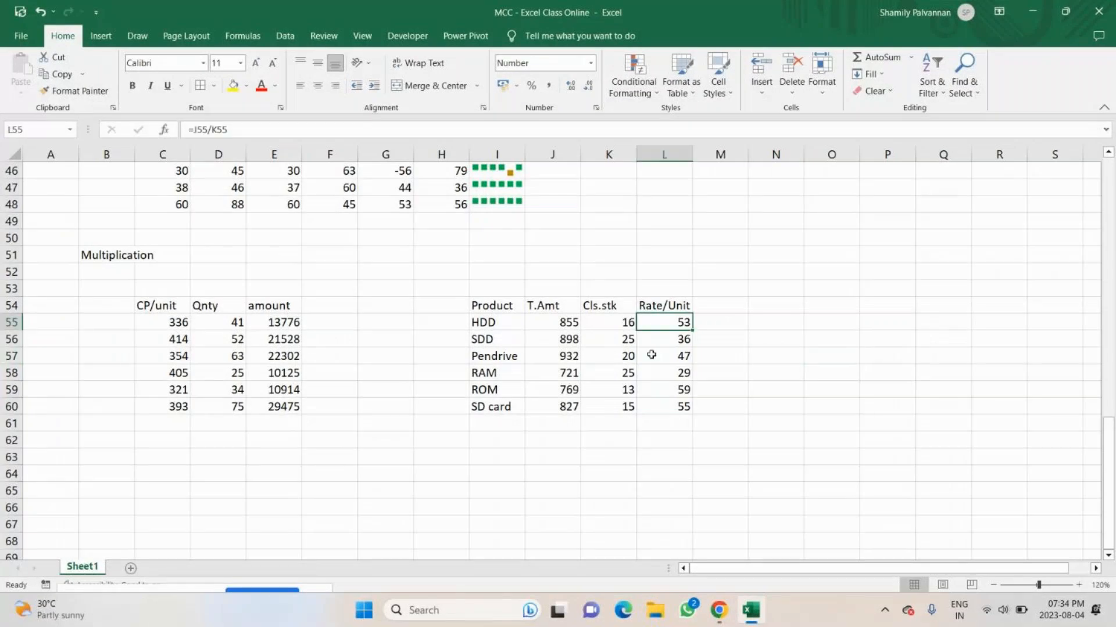
# Add Divide in J36 of the operations list, with a hyphen as its function in K36.
pyautogui.scroll(3, 626, 326)
pyautogui.scroll(4, 627, 327)
pyautogui.click(570, 354)
pyautogui.doubleClick(571, 354)
pyautogui.write('Divide')
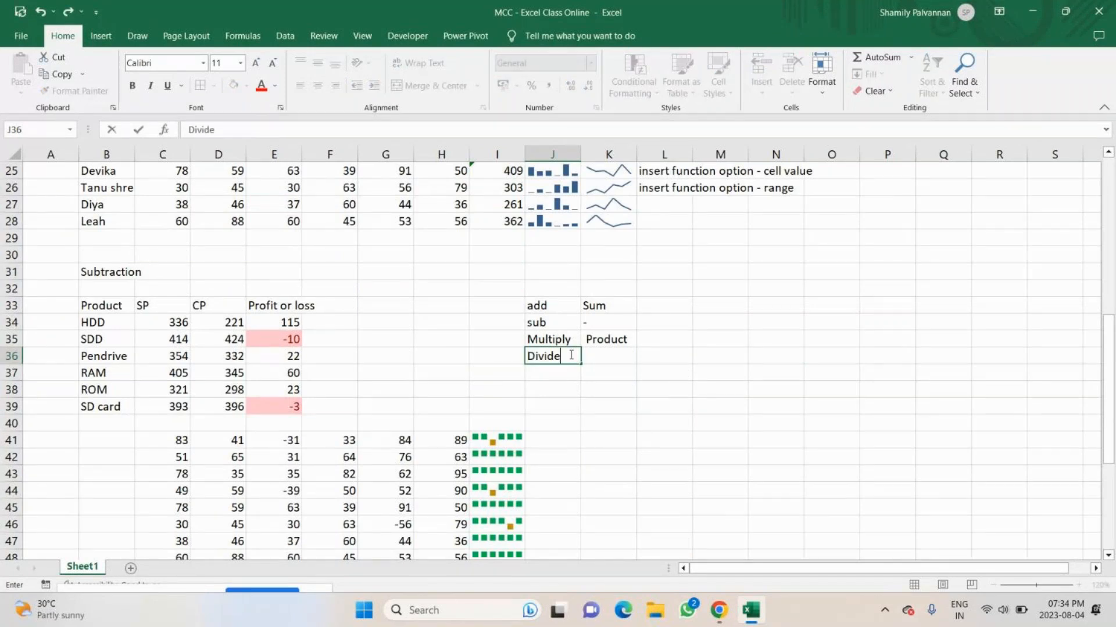
pyautogui.press('Tab')
pyautogui.write('-')
pyautogui.press('Return')
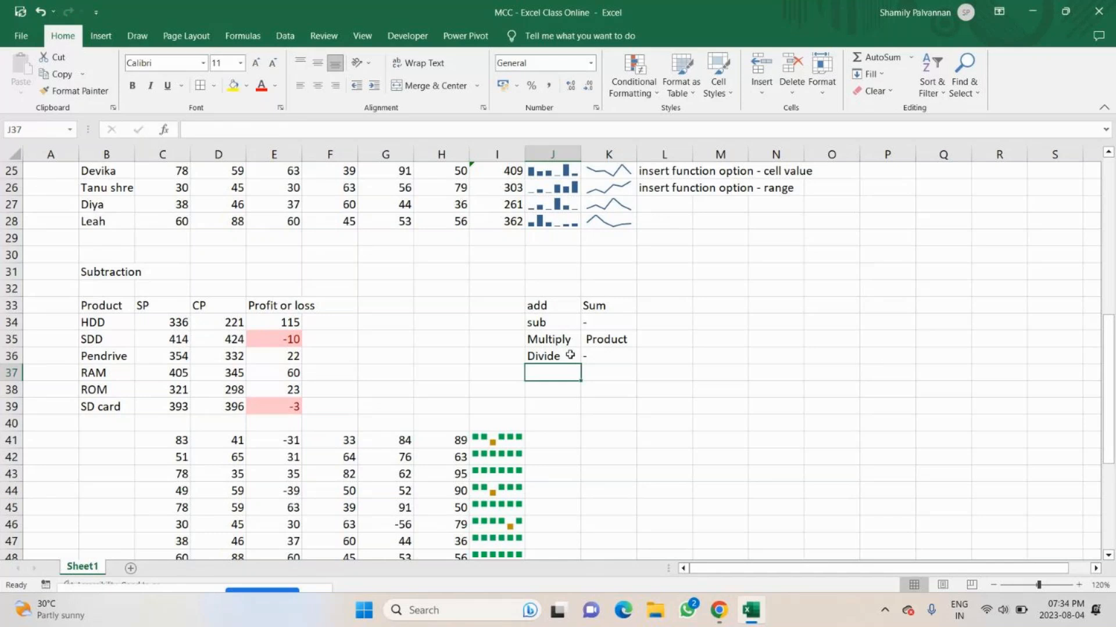
# Copy the student marks table with totals, B20:I28, and paste it at B63 below the multiplication tables.
pyautogui.scroll(3, 529, 349)
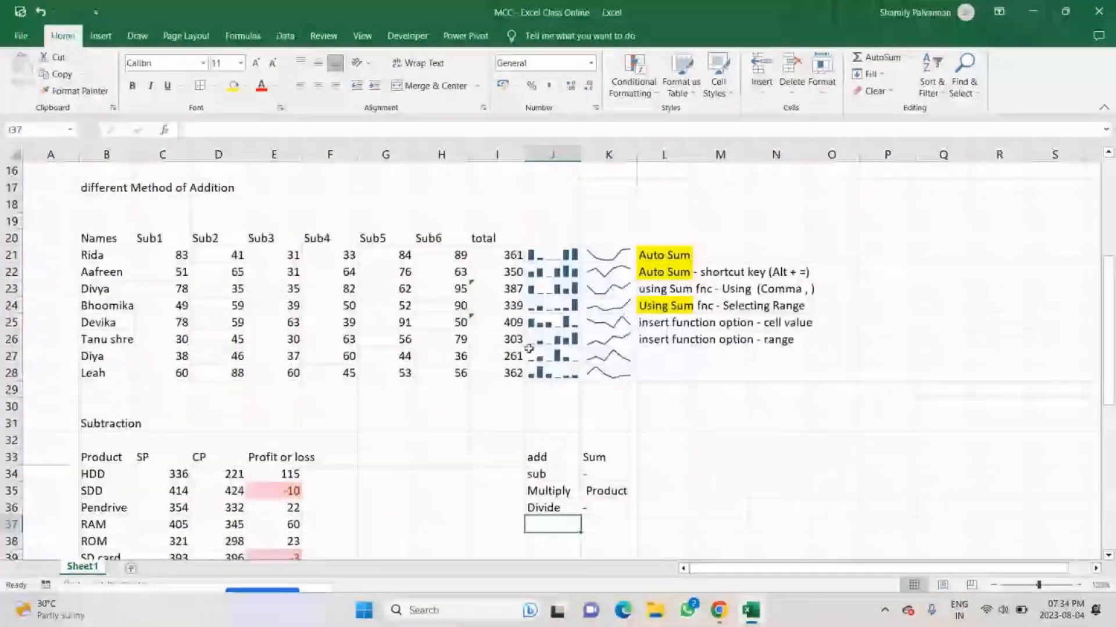
pyautogui.moveTo(93, 238); pyautogui.dragTo(490, 364)
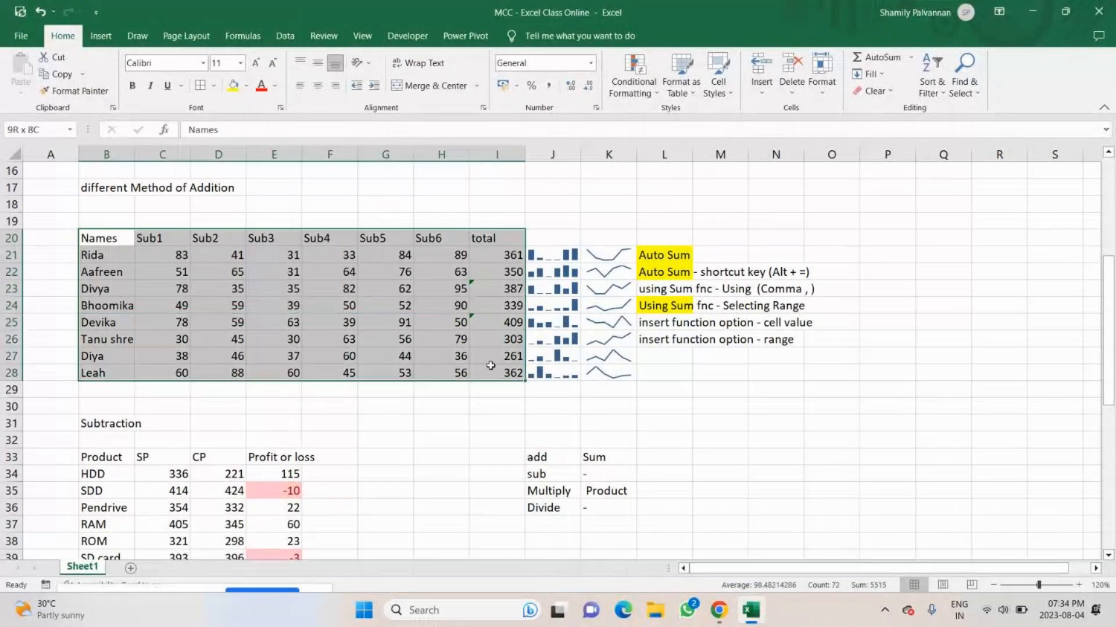
pyautogui.hotkey('ctrl', 'c')
pyautogui.scroll(-13, 493, 378)
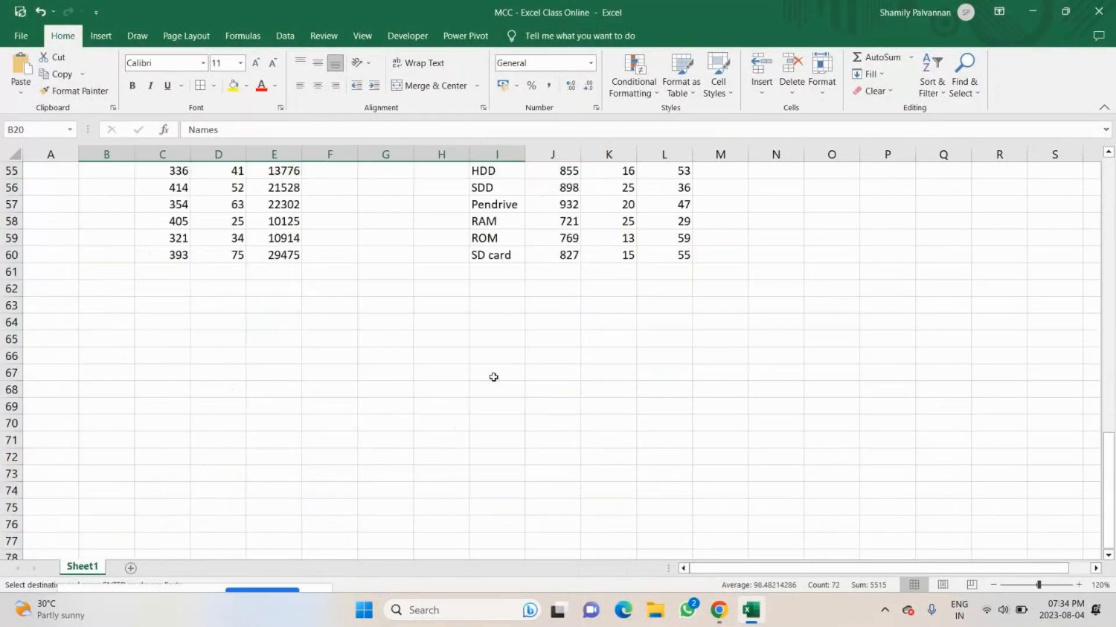
pyautogui.click(115, 309)
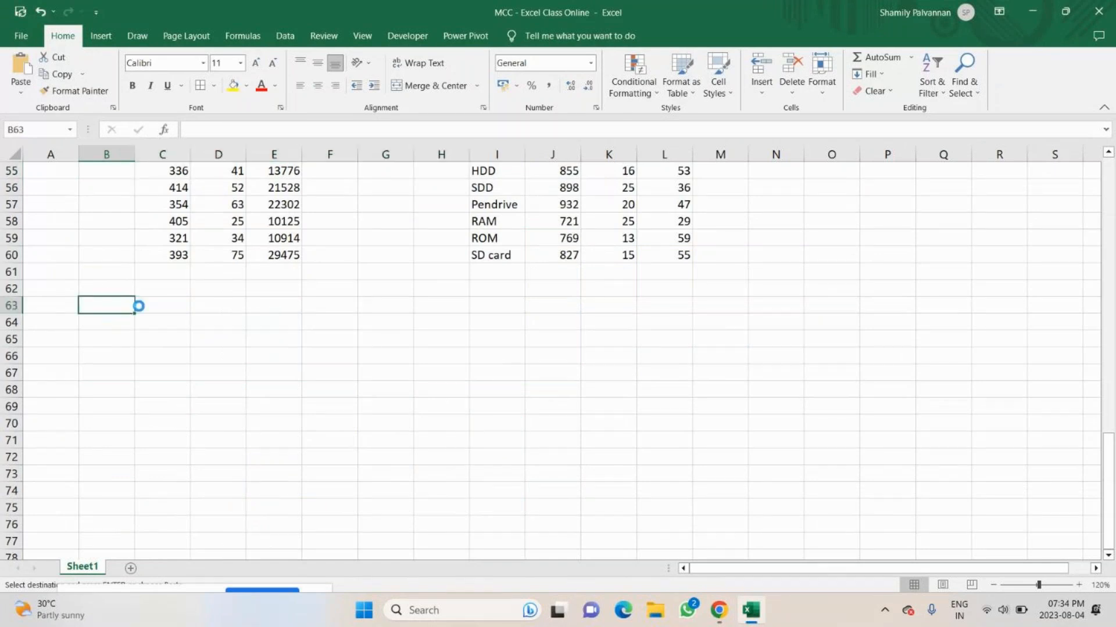
pyautogui.hotkey('ctrl', 'v')
pyautogui.scroll(-1, 490, 242)
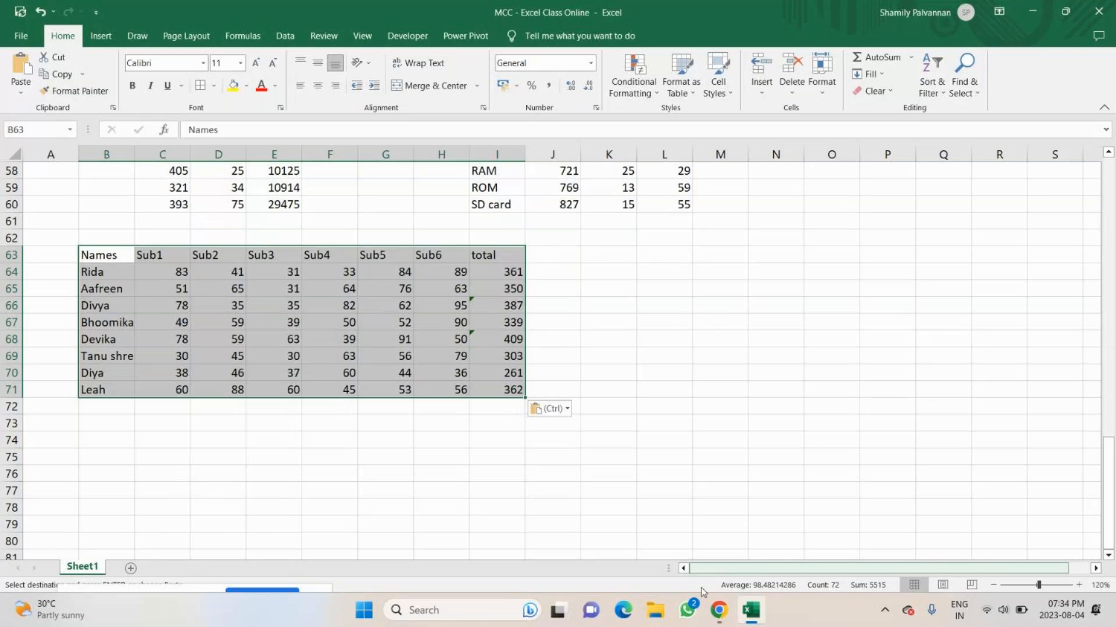
# Switch to the GoTo meeting window in Chrome and open the meeting chat.
pyautogui.click(719, 610)
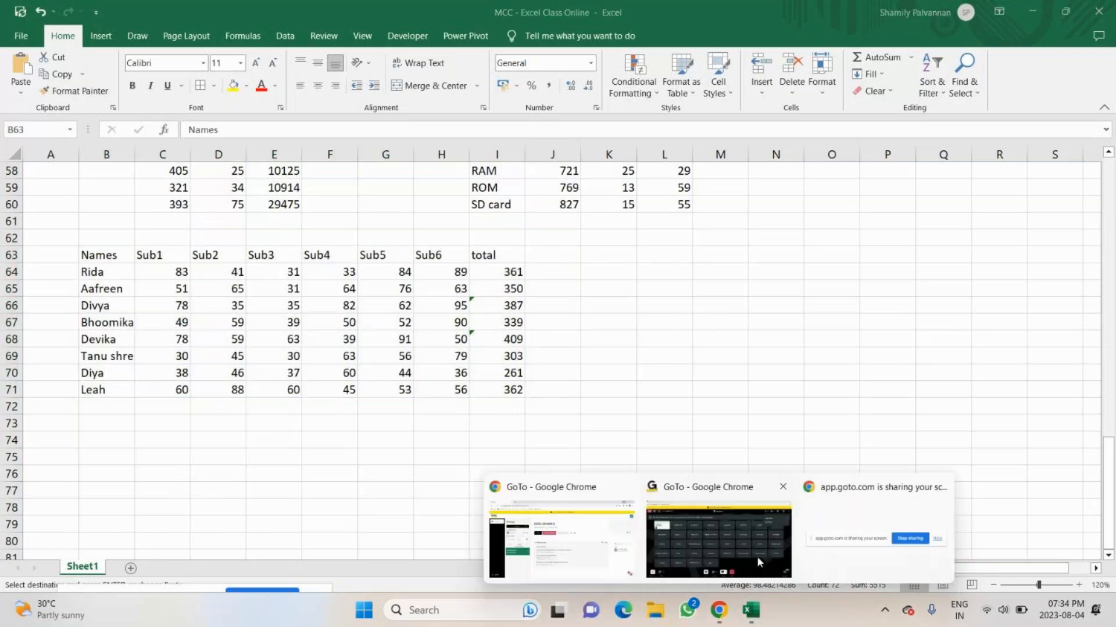
pyautogui.click(756, 556)
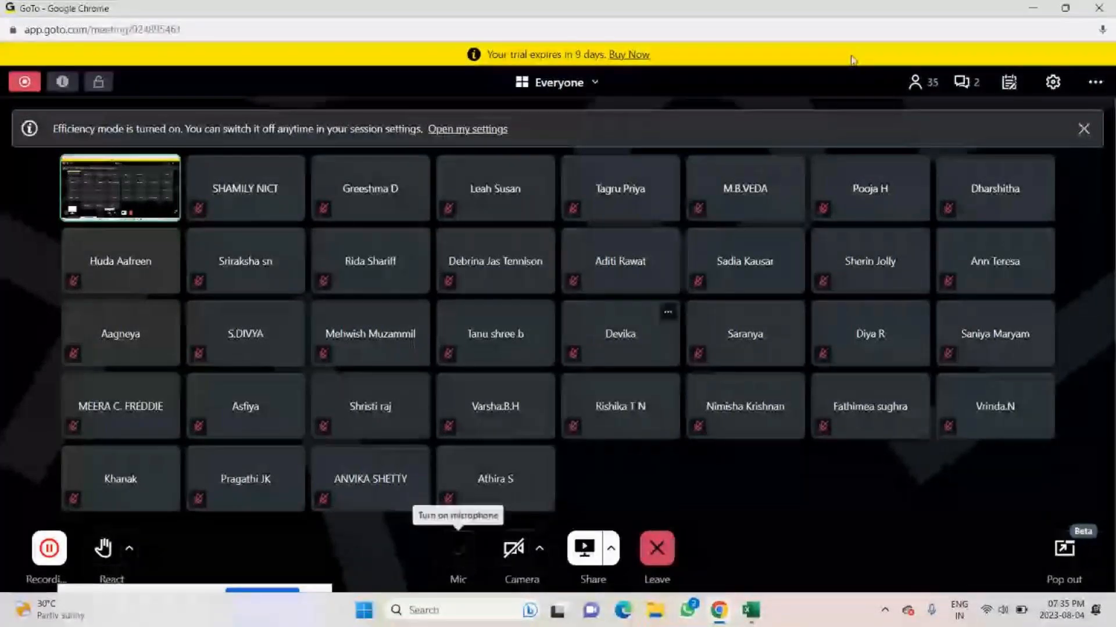
pyautogui.click(964, 81)
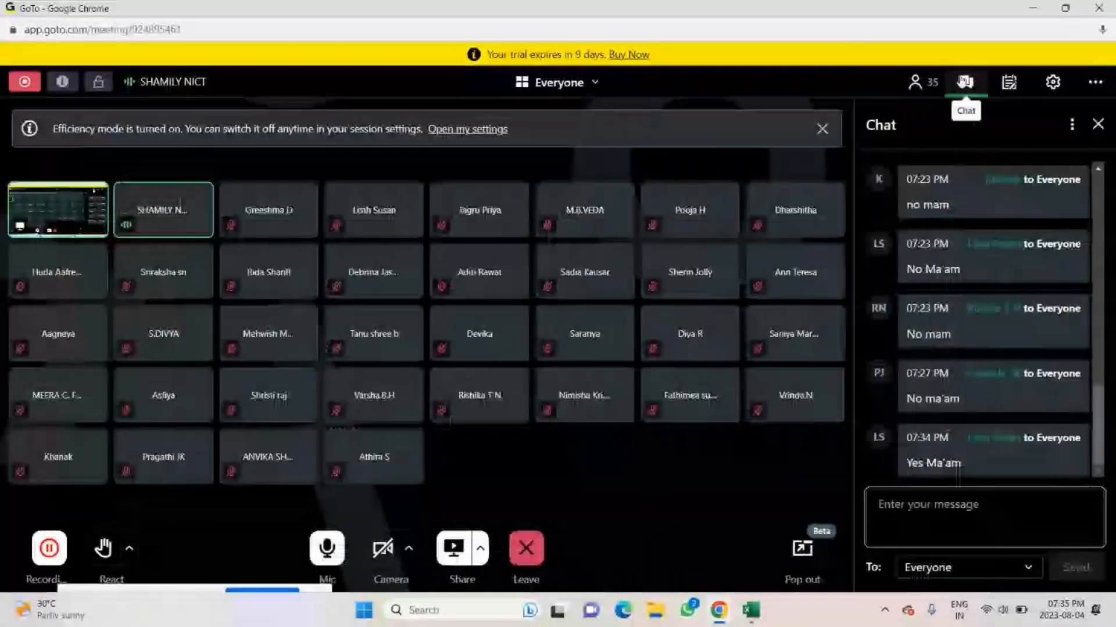
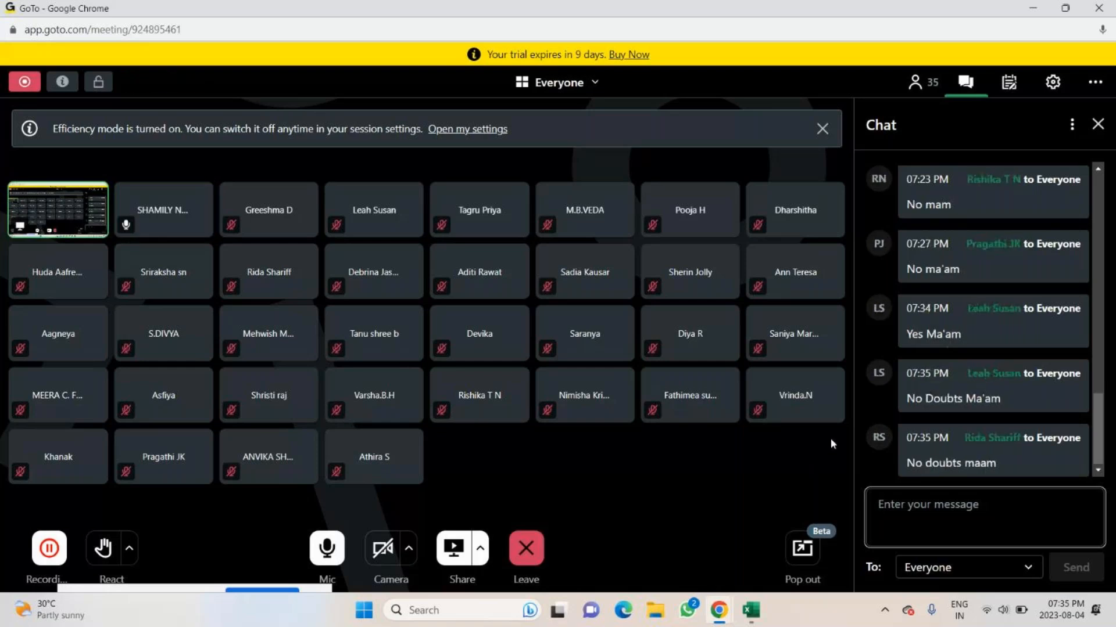
# Close the meeting chat and switch back to the Excel workbook.
pyautogui.click(1097, 124)
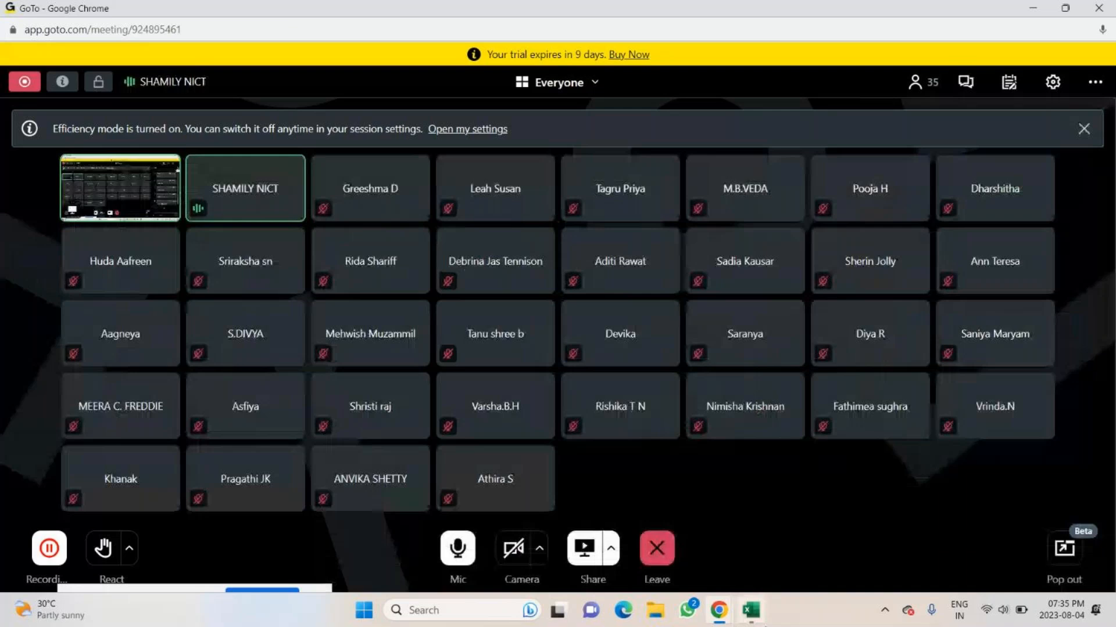
pyautogui.hotkey('alt', 'Tab')
pyautogui.click(577, 450)
# Fill the header row B63:I63 of the copied marks table with yellow.
pyautogui.click(106, 255)
pyautogui.moveTo(105, 255); pyautogui.dragTo(492, 252)
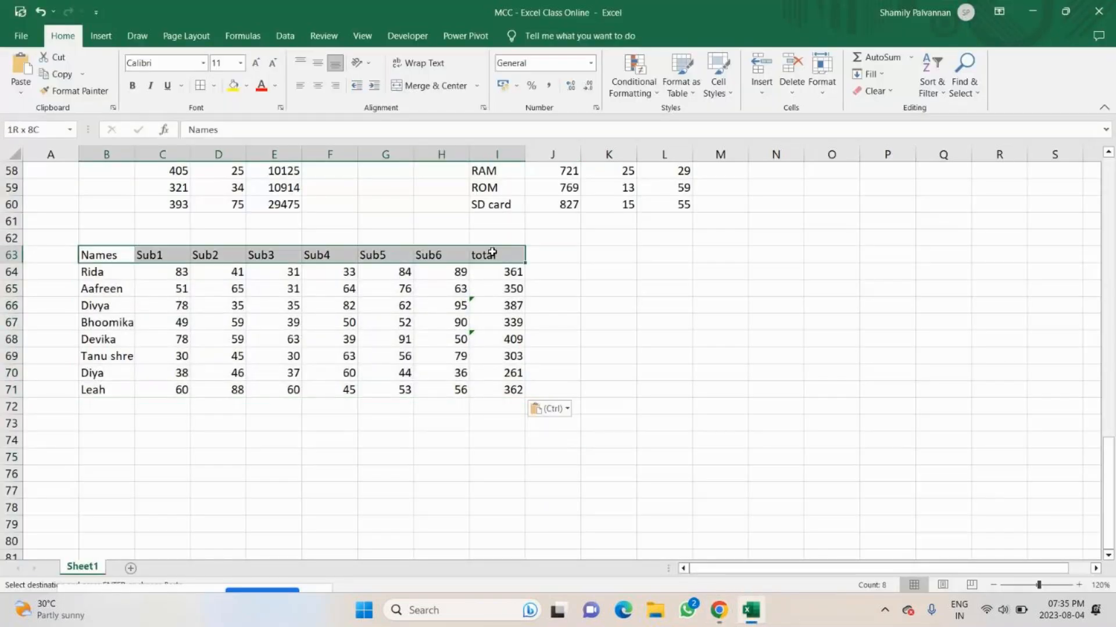
pyautogui.click(234, 86)
# Clear the contents of the total column, I64:I72, in the copied marks table.
pyautogui.moveTo(99, 272); pyautogui.dragTo(102, 389)
pyautogui.moveTo(496, 272); pyautogui.dragTo(499, 408)
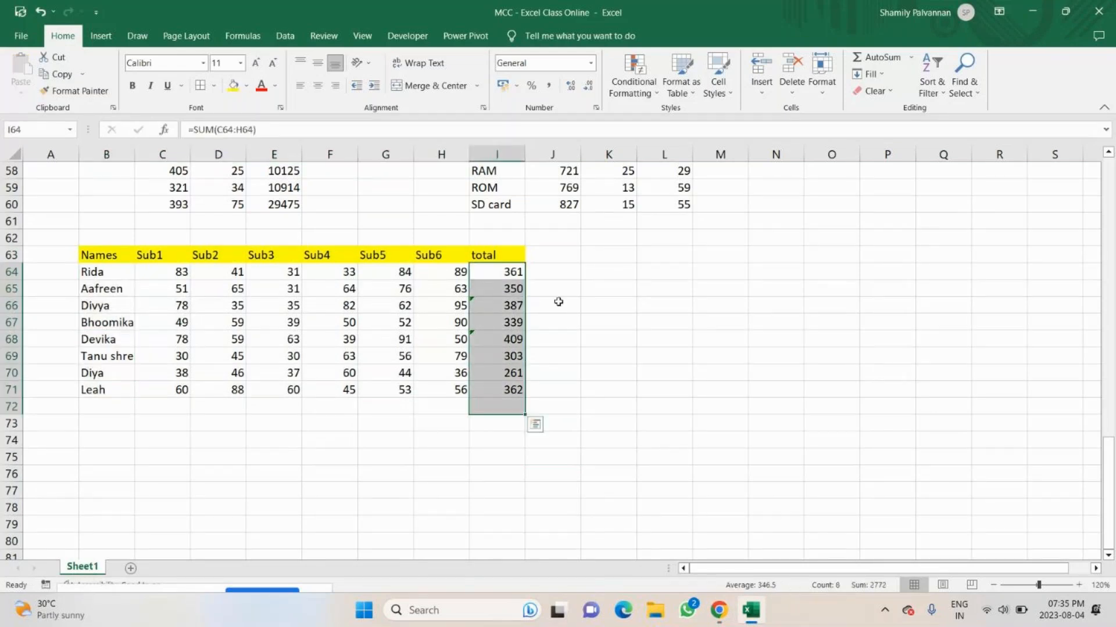
pyautogui.click(895, 87)
pyautogui.click(887, 116)
pyautogui.click(776, 255)
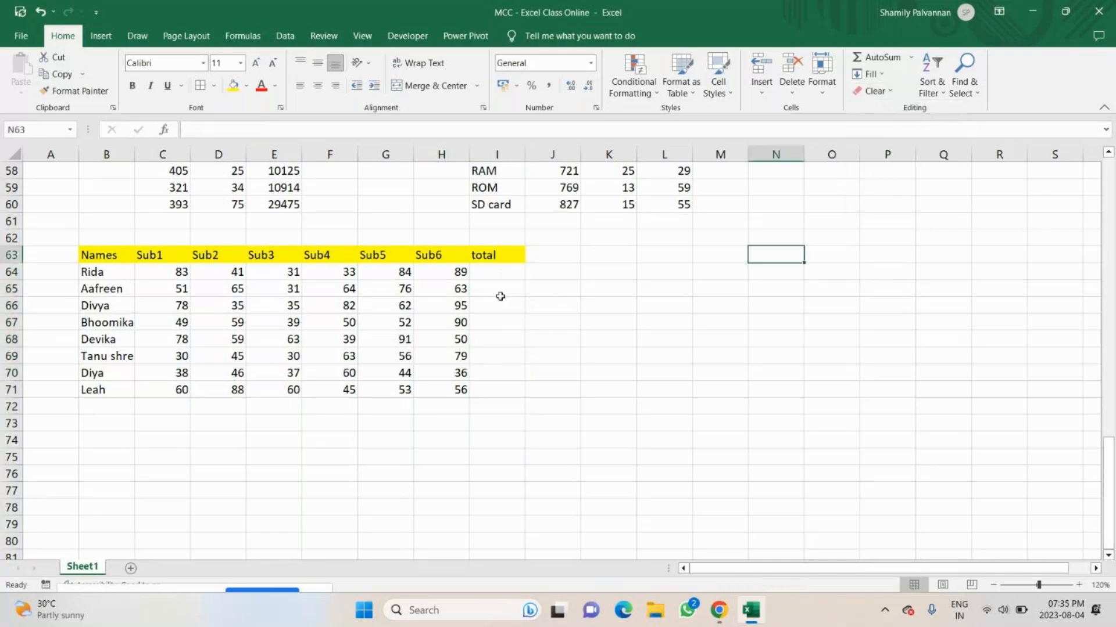
# Calculate the totals with =SUM(C64:H64) in I64 and fill the formula down to I71.
pyautogui.click(511, 272)
pyautogui.press('F2')
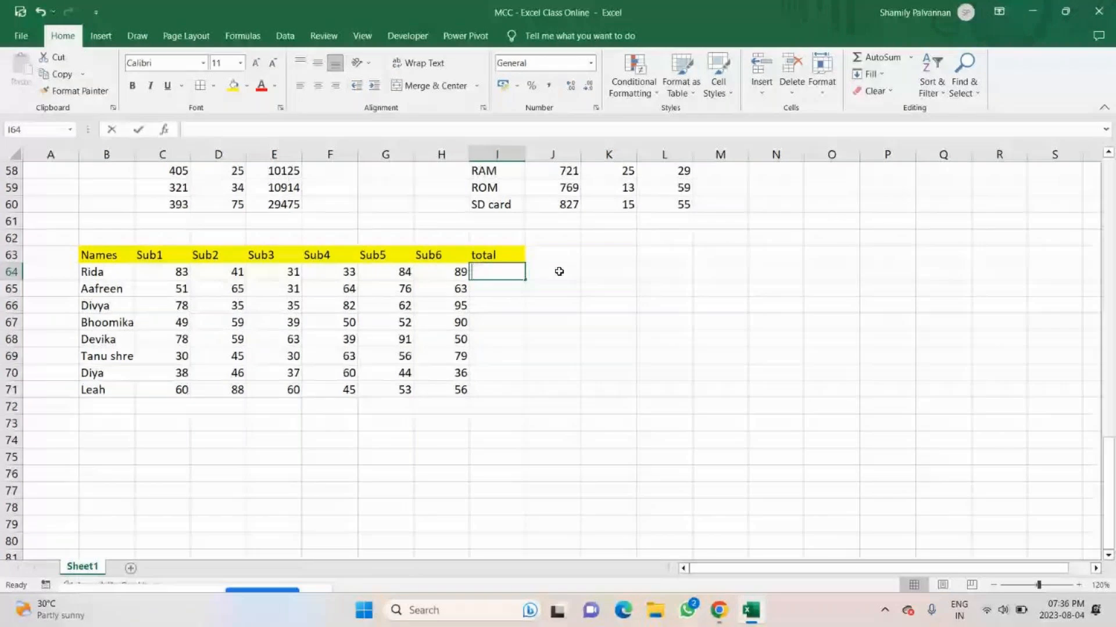
pyautogui.write('=SUM(')
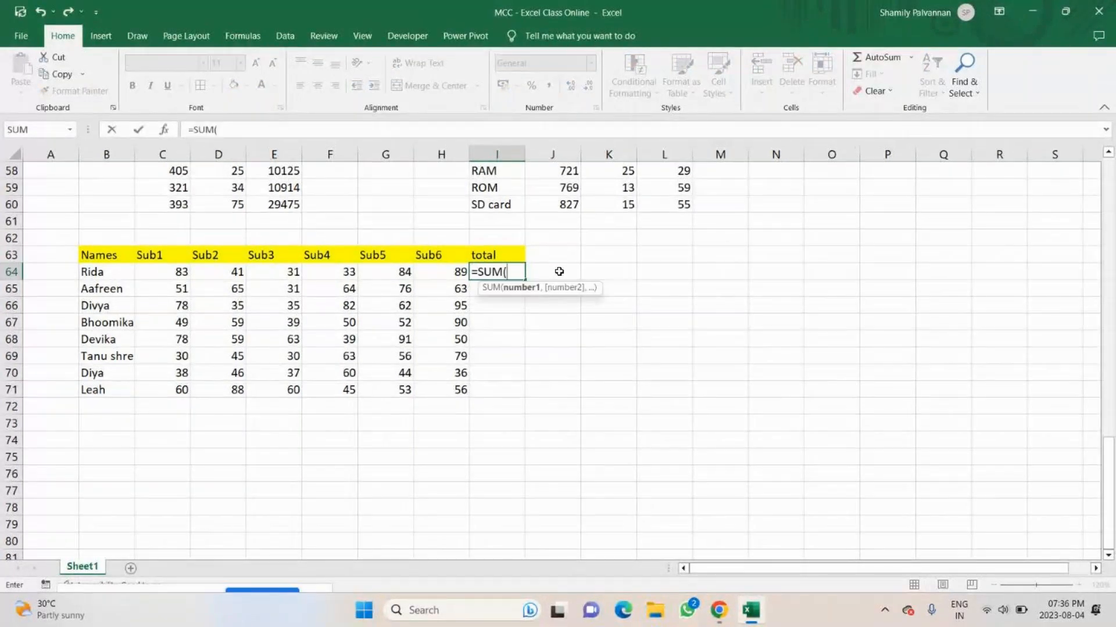
pyautogui.moveTo(168, 272); pyautogui.dragTo(416, 271)
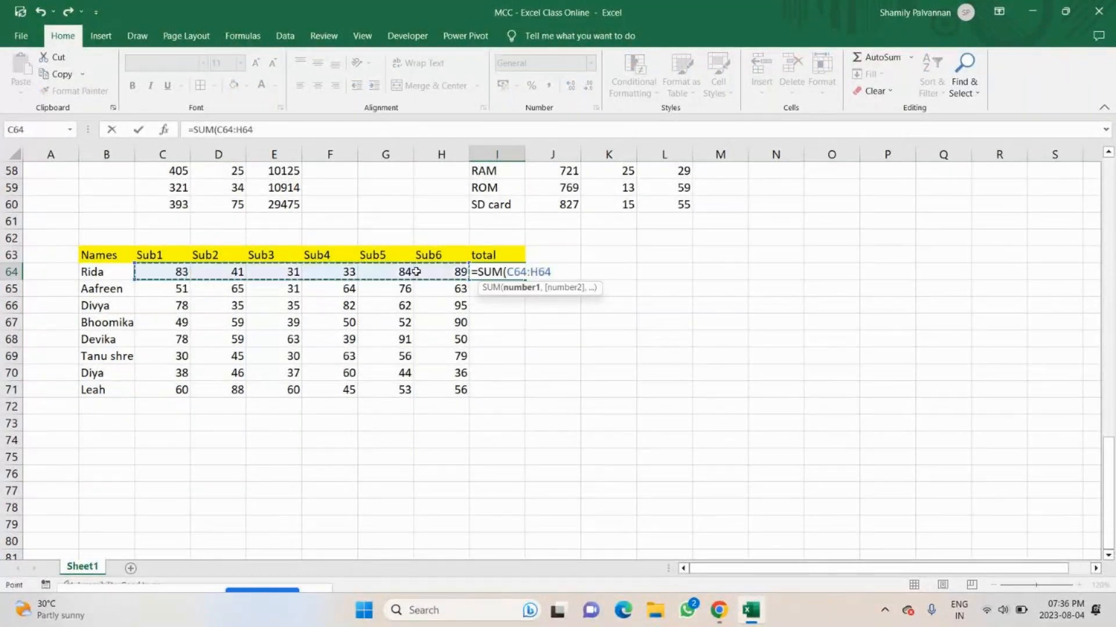
pyautogui.write(')')
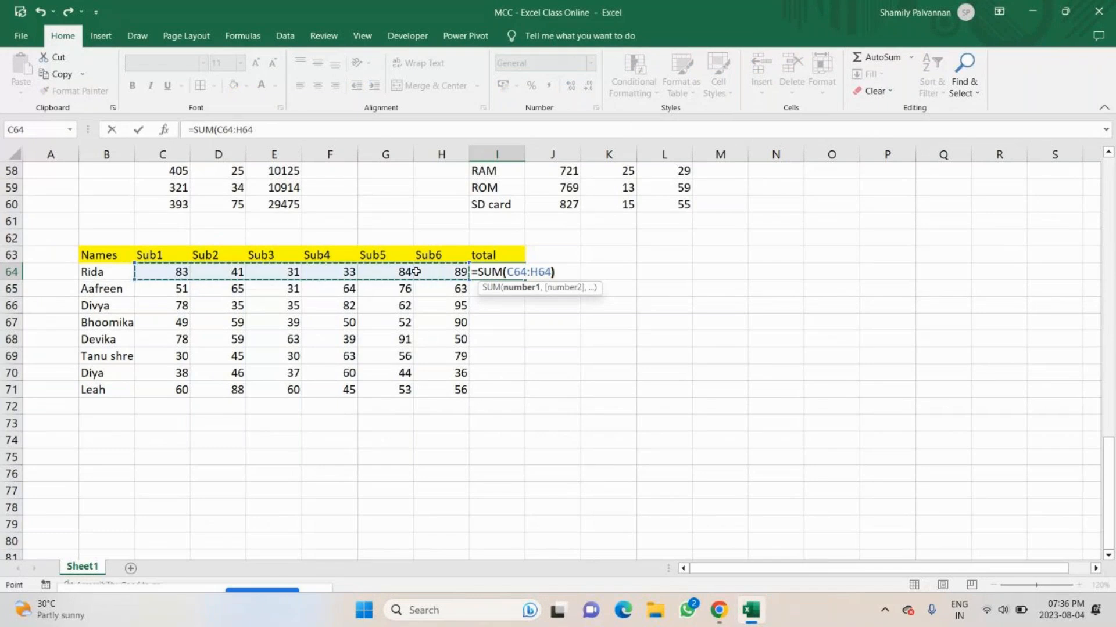
pyautogui.press('Return')
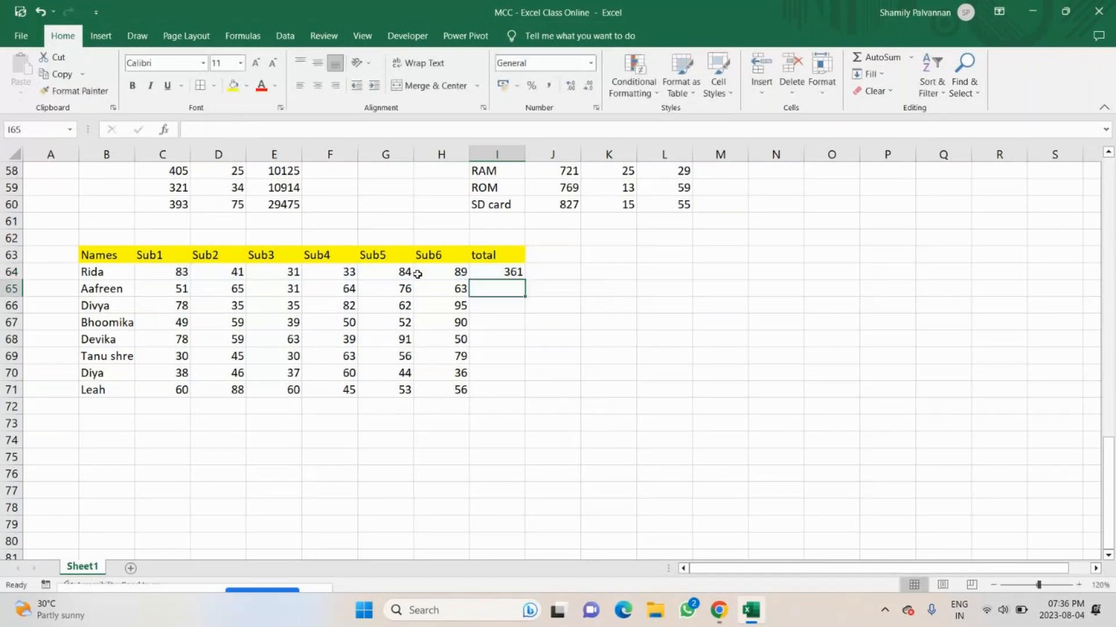
pyautogui.click(510, 273)
pyautogui.moveTo(524, 281); pyautogui.dragTo(518, 384)
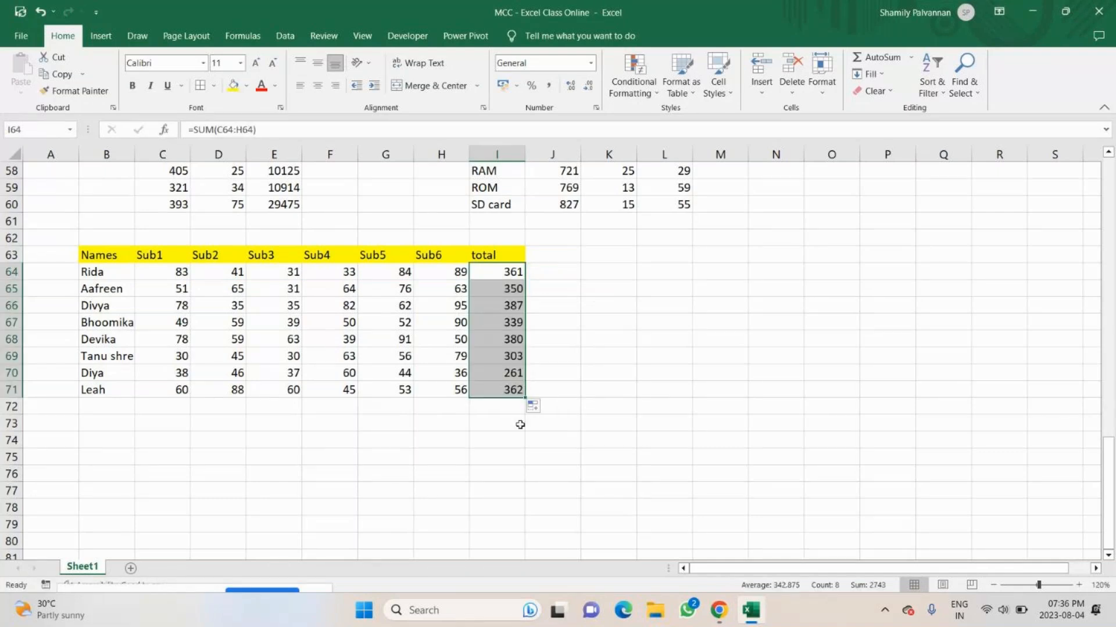
# Enter the label "least score" in B74 below the marks table.
pyautogui.click(124, 448)
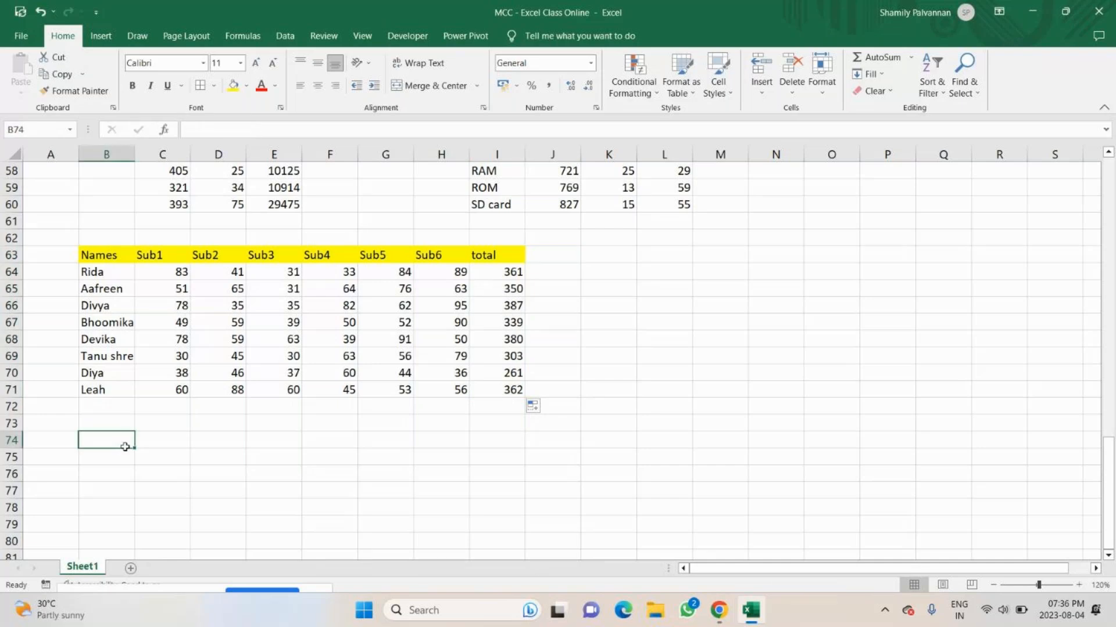
pyautogui.doubleClick(126, 448)
pyautogui.write('leeas')
pyautogui.press('BackSpace')
pyautogui.press('BackSpace')
pyautogui.press('BackSpace')
pyautogui.press('BackSpace')
pyautogui.press('BackSpace')
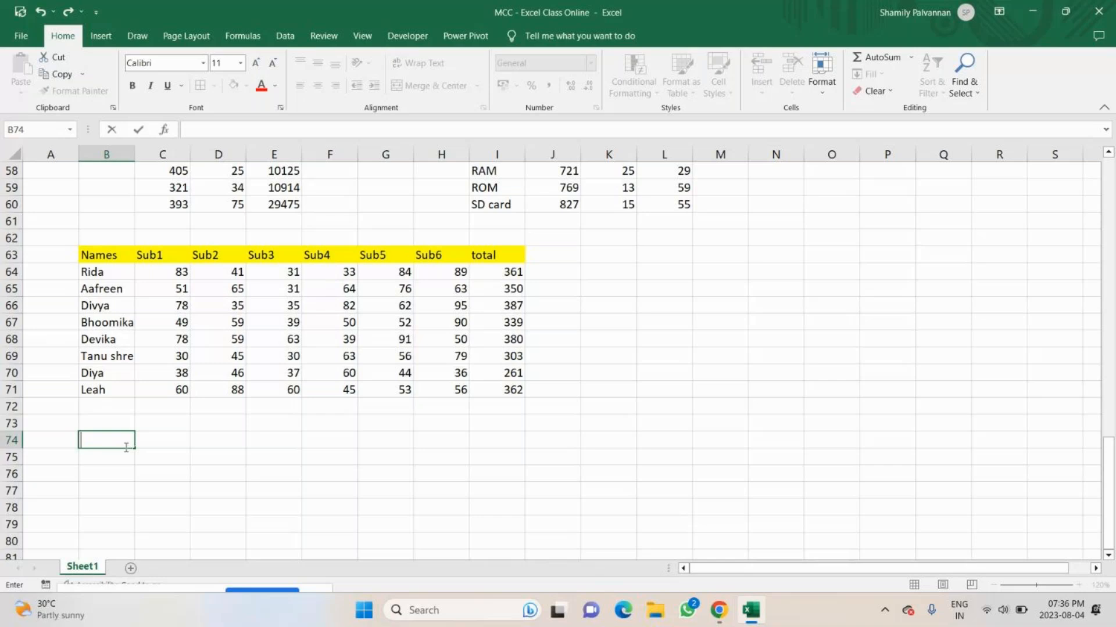
pyautogui.write('least score')
pyautogui.press('Return')
# Add the column header MIN in J63, beside the total header.
pyautogui.click(561, 262)
pyautogui.write('MIN')
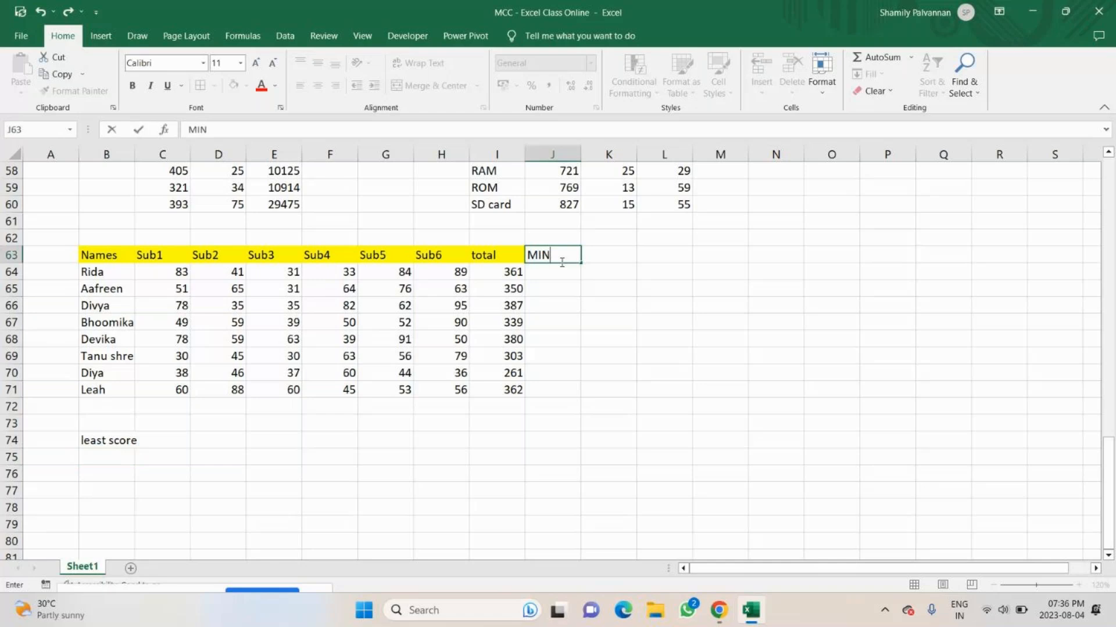
pyautogui.press('Return')
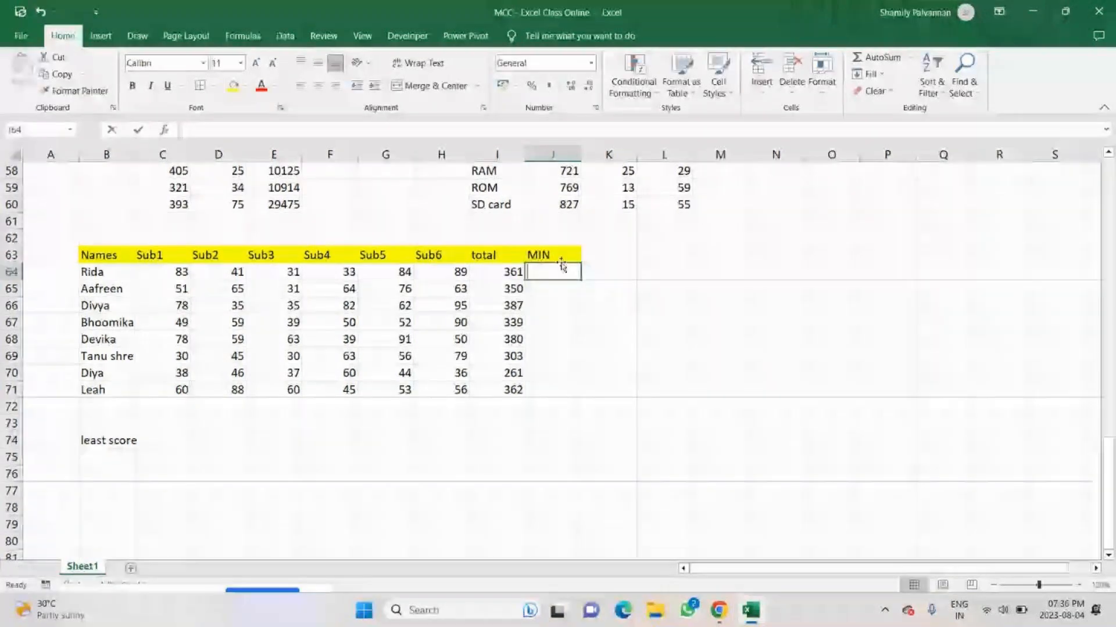
# Try =MIN(C64:H64) in J64 filled down to J71, and undo both the fill and the formula.
pyautogui.write('=MIN(')
pyautogui.moveTo(163, 271); pyautogui.dragTo(425, 272)
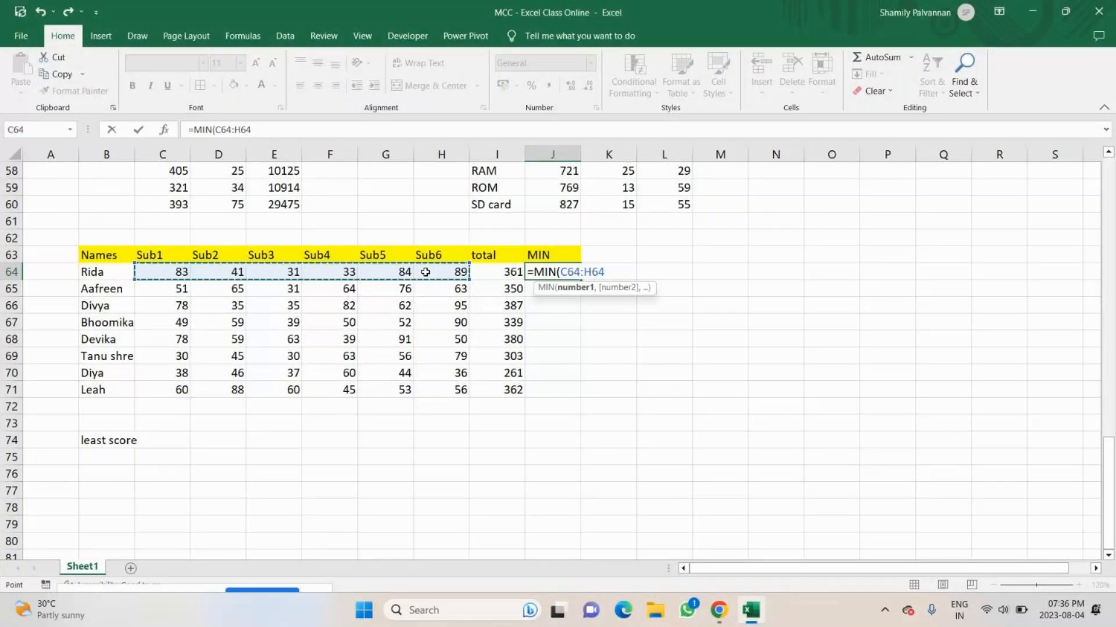
pyautogui.write(')')
pyautogui.press('Return')
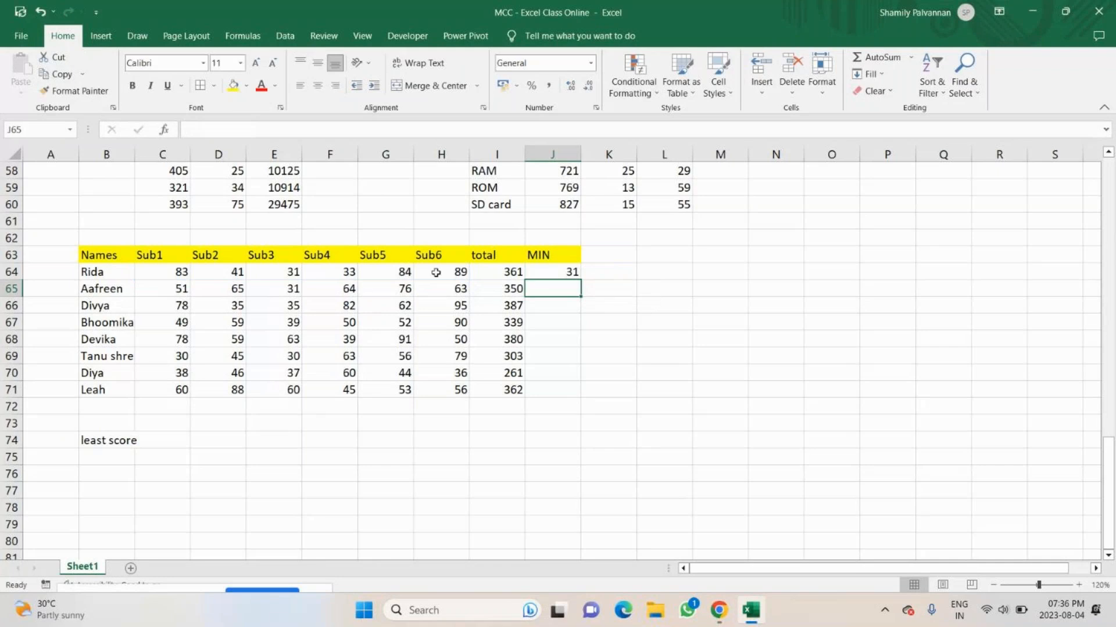
pyautogui.click(567, 273)
pyautogui.moveTo(580, 280); pyautogui.dragTo(561, 388)
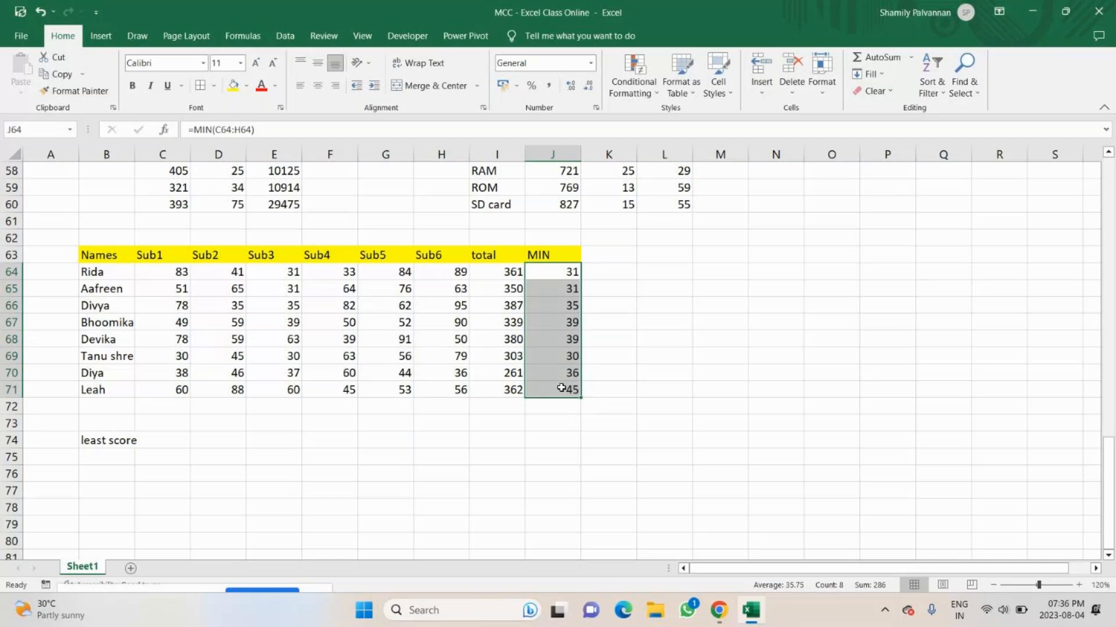
pyautogui.hotkey('ctrl', 'z')
pyautogui.hotkey('ctrl', 'z')
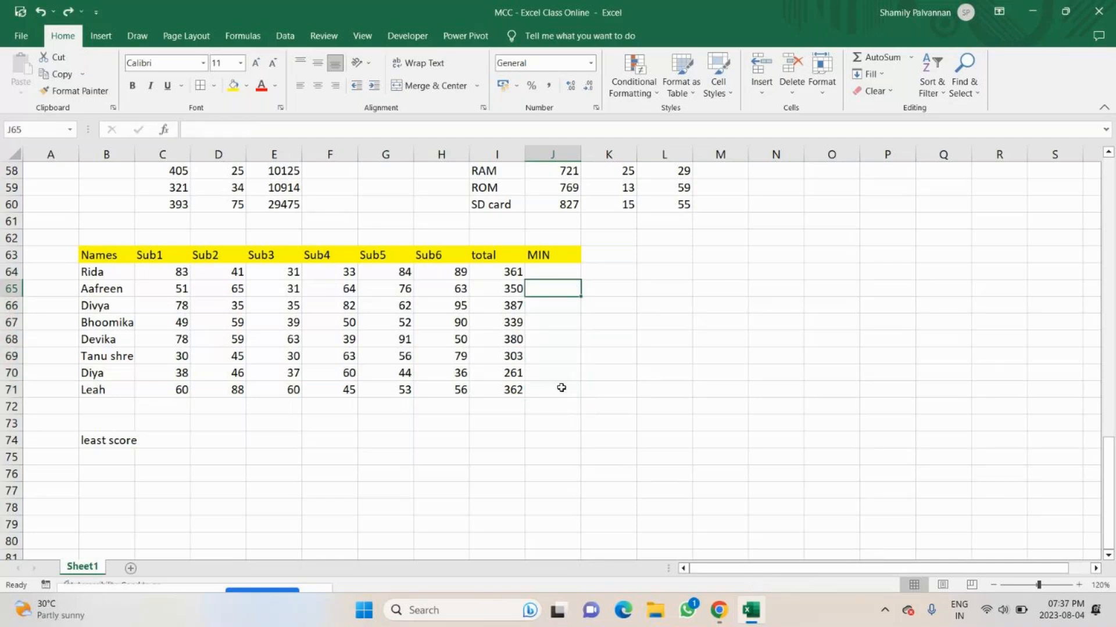
# Find each student's lowest mark with =MIN(C64:H64) in J64 and fill the formula down to J71.
pyautogui.press('Up')
pyautogui.write('=min')
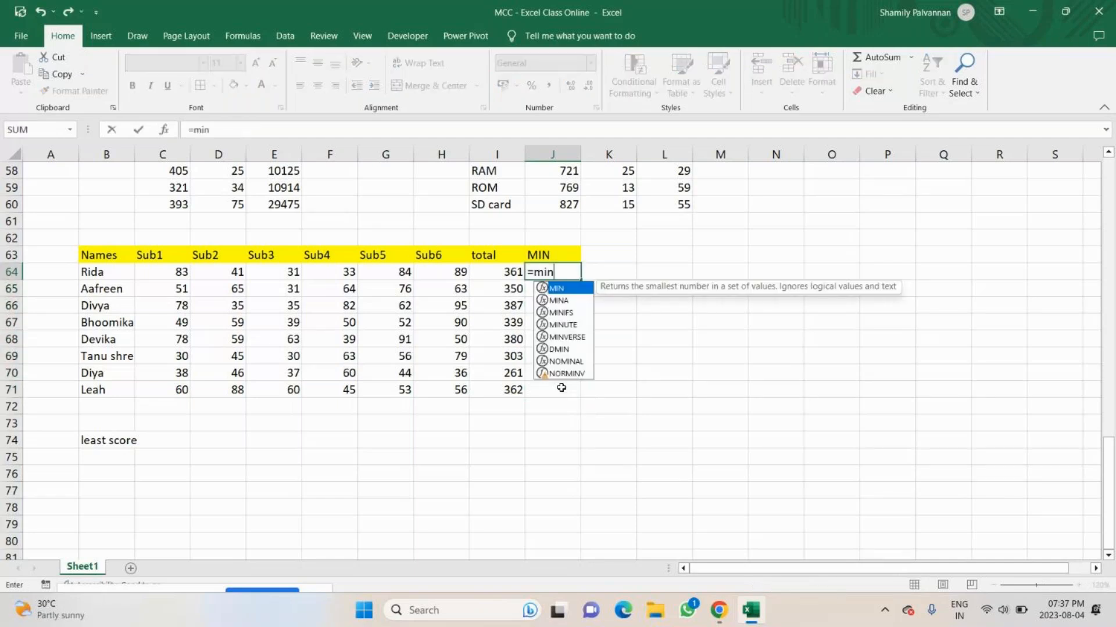
pyautogui.press('Tab')
pyautogui.moveTo(167, 273); pyautogui.dragTo(430, 275)
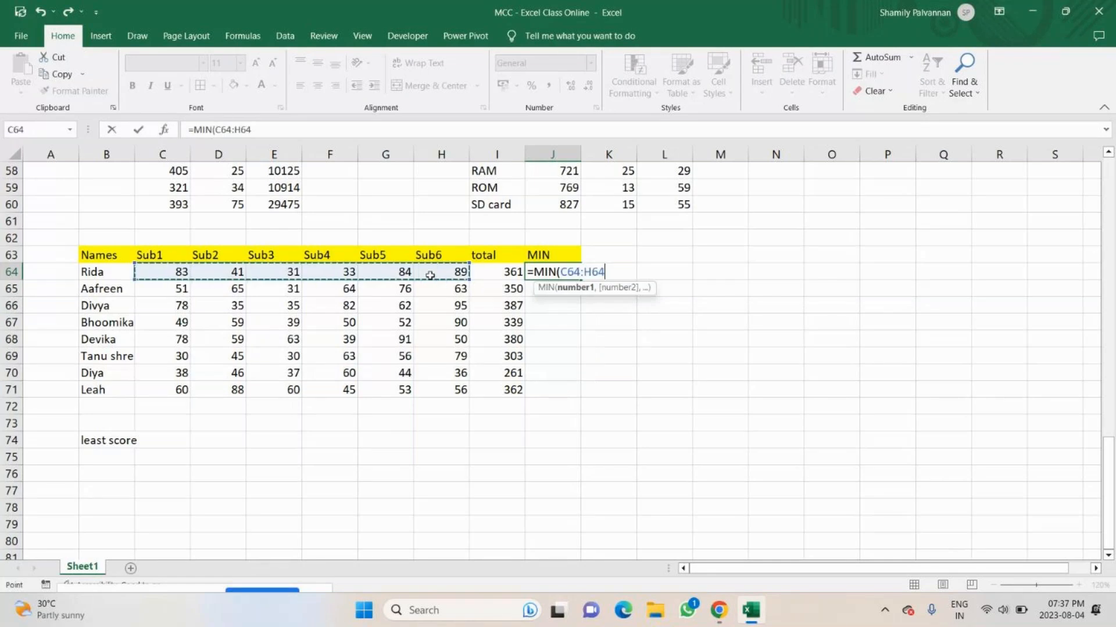
pyautogui.write(')')
pyautogui.press('Return')
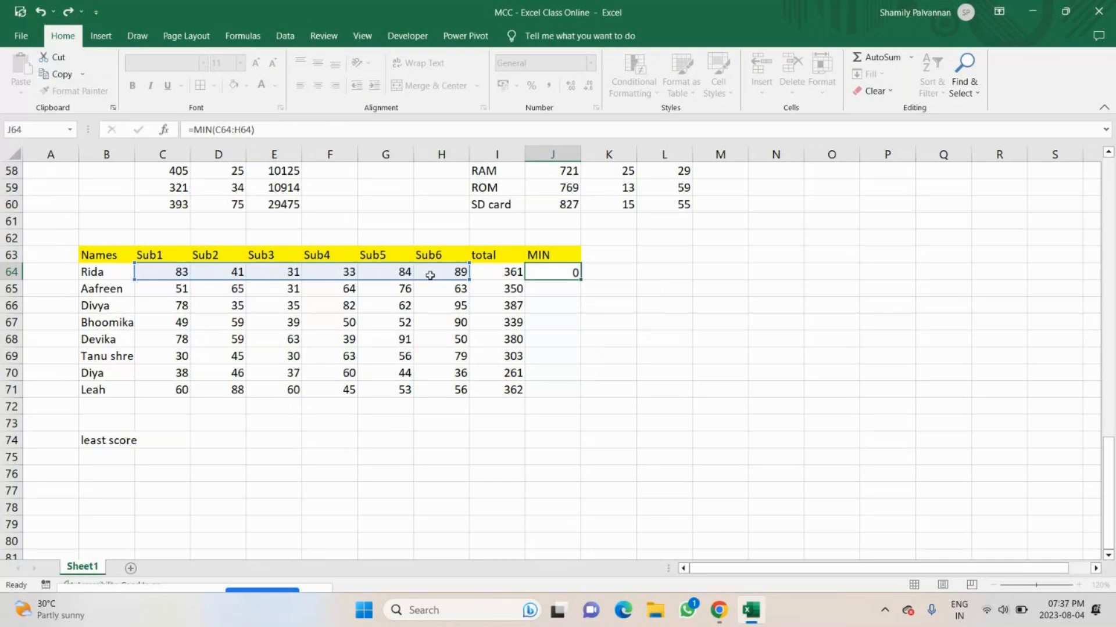
pyautogui.click(559, 278)
pyautogui.moveTo(580, 280); pyautogui.dragTo(571, 398)
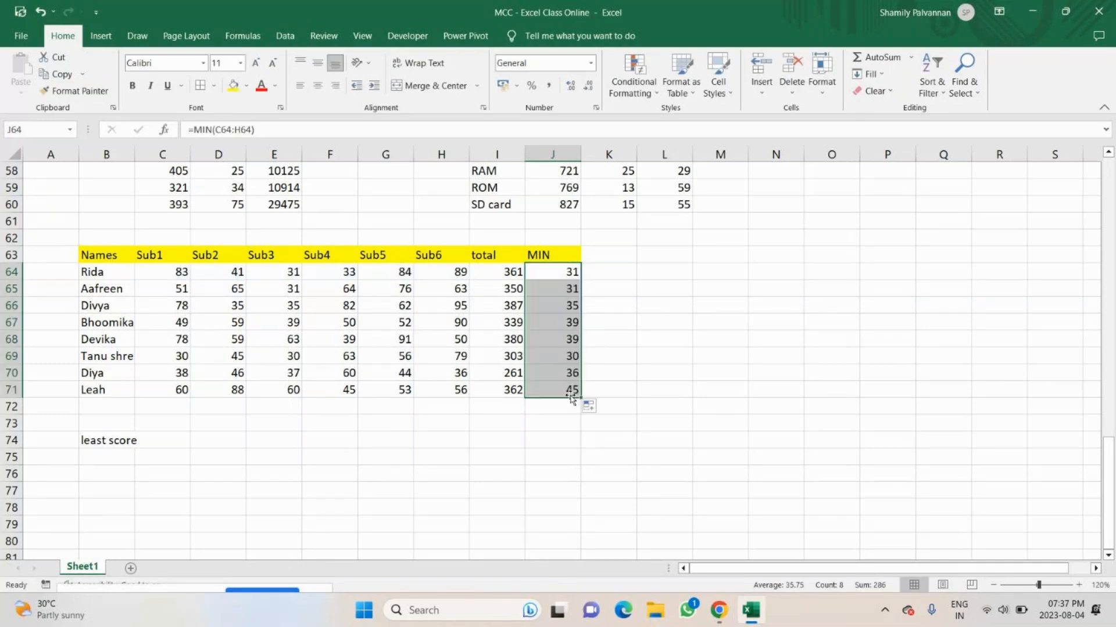
# Compare the students' subject marks in rows 64 to 69 with the values in the MIN column.
pyautogui.click(162, 440)
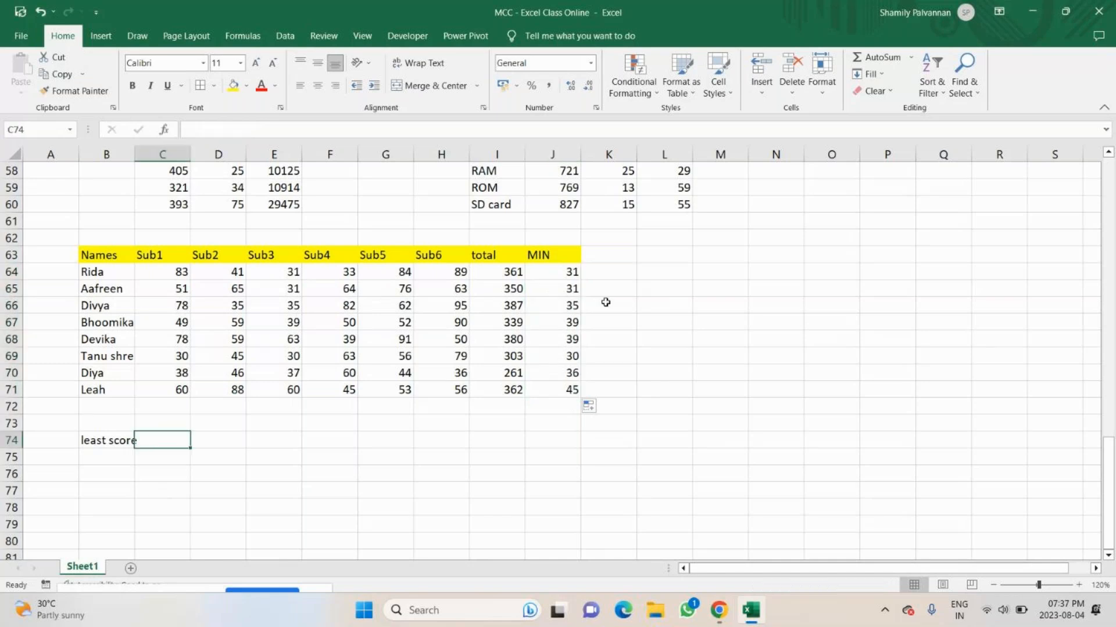
pyautogui.click(175, 271)
pyautogui.moveTo(175, 272); pyautogui.dragTo(516, 273)
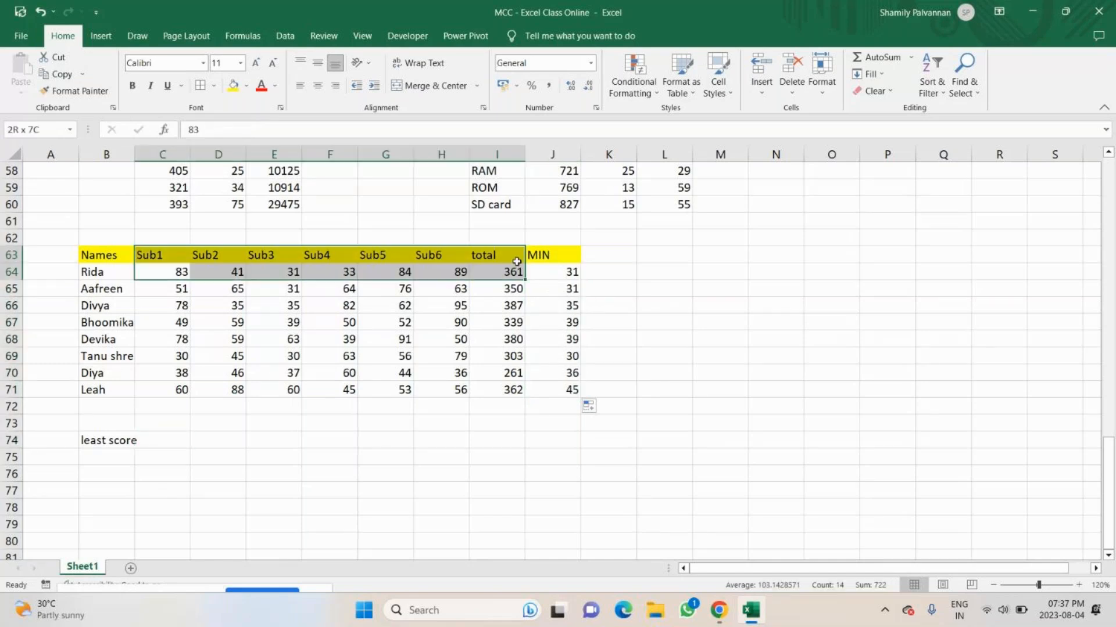
pyautogui.moveTo(177, 289); pyautogui.dragTo(508, 288)
pyautogui.click(176, 308)
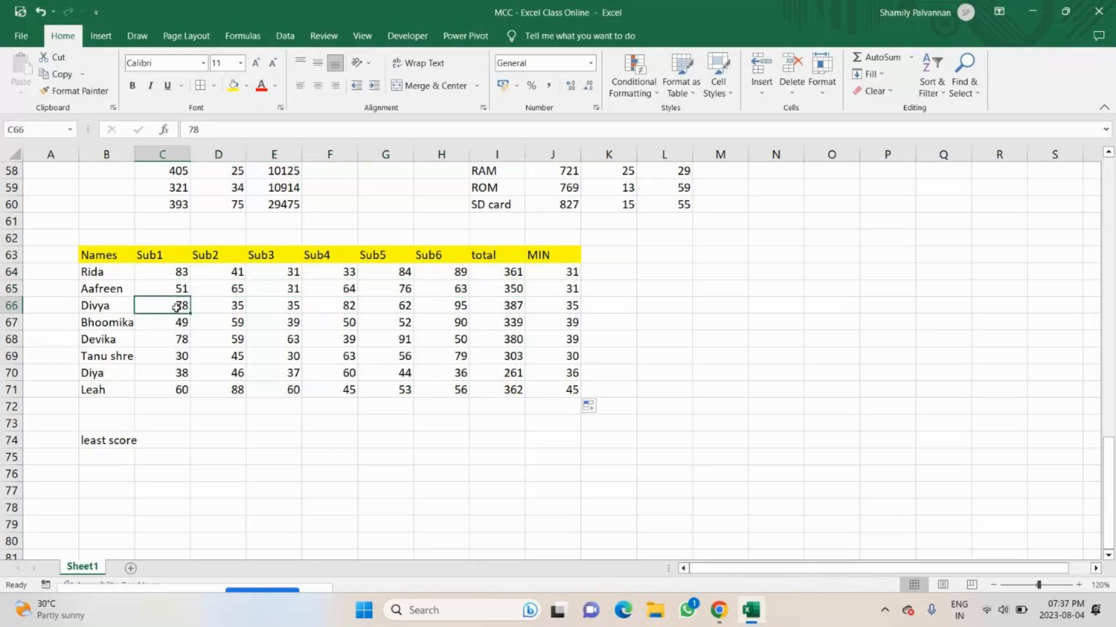
pyautogui.click(185, 328)
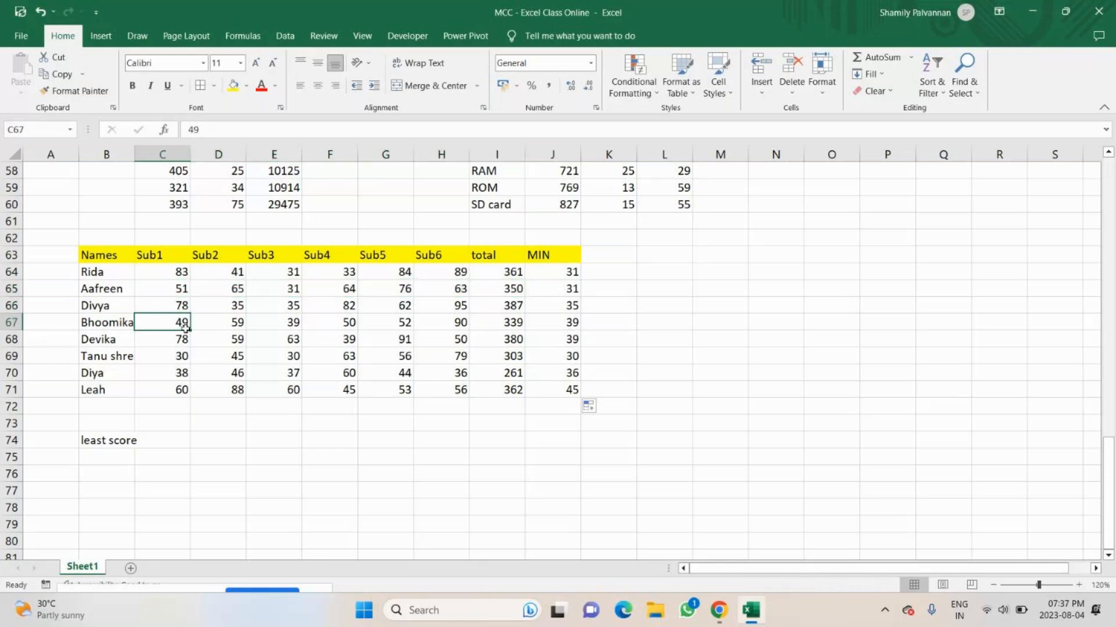
pyautogui.moveTo(224, 356); pyautogui.dragTo(293, 357)
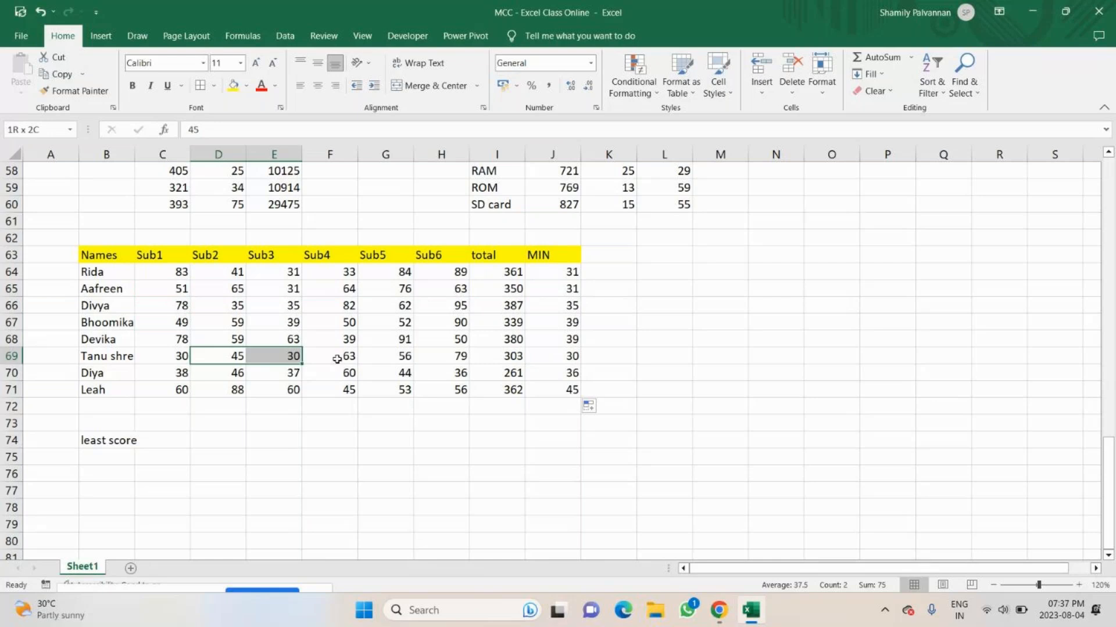
pyautogui.moveTo(337, 359); pyautogui.dragTo(427, 359)
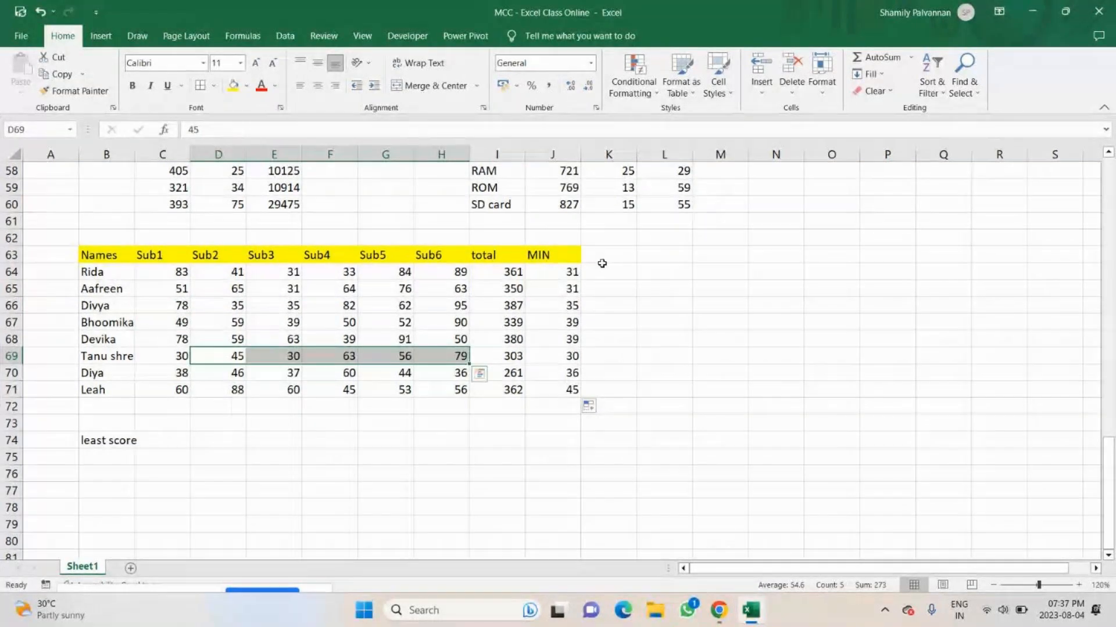
pyautogui.click(274, 440)
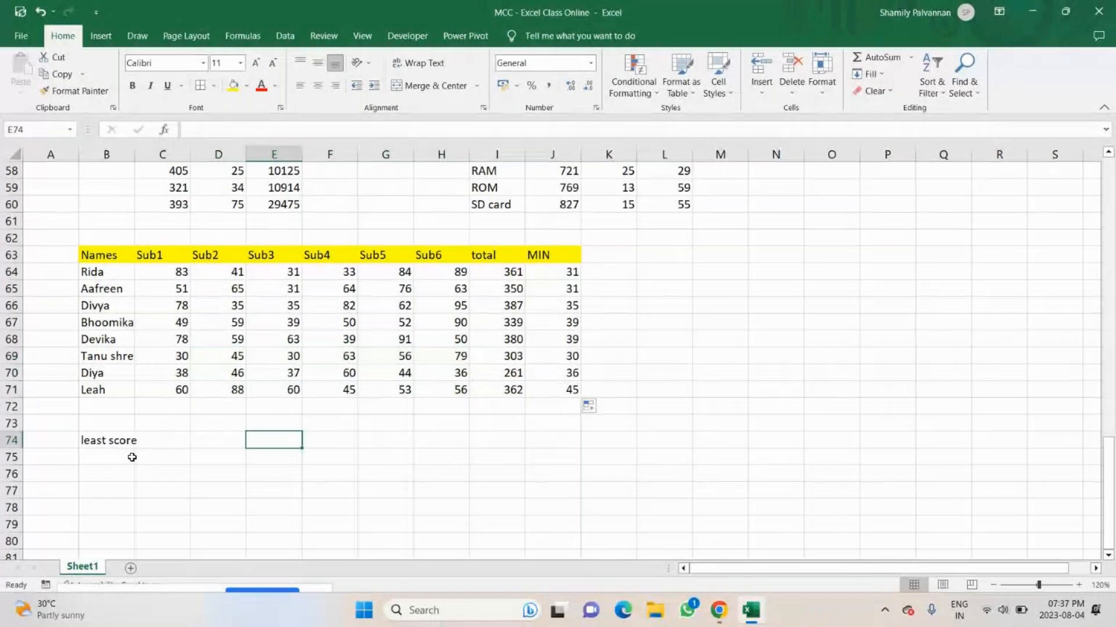
# Enter the label "Highest score" in B75, under the least score label.
pyautogui.doubleClick(127, 457)
pyautogui.write('Hig')
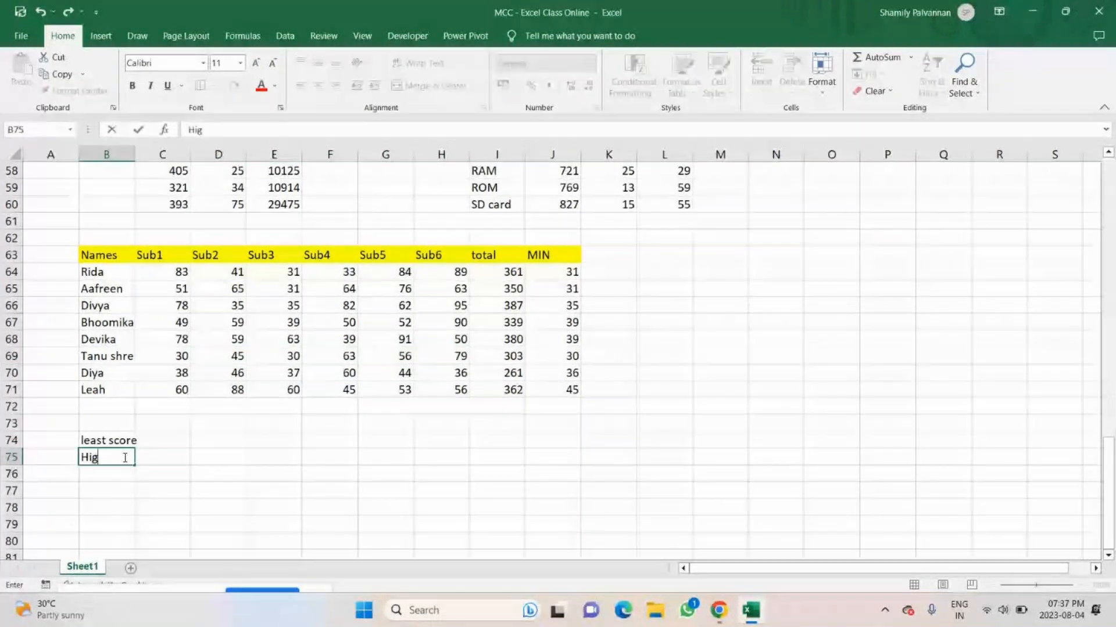
pyautogui.write('hest sc')
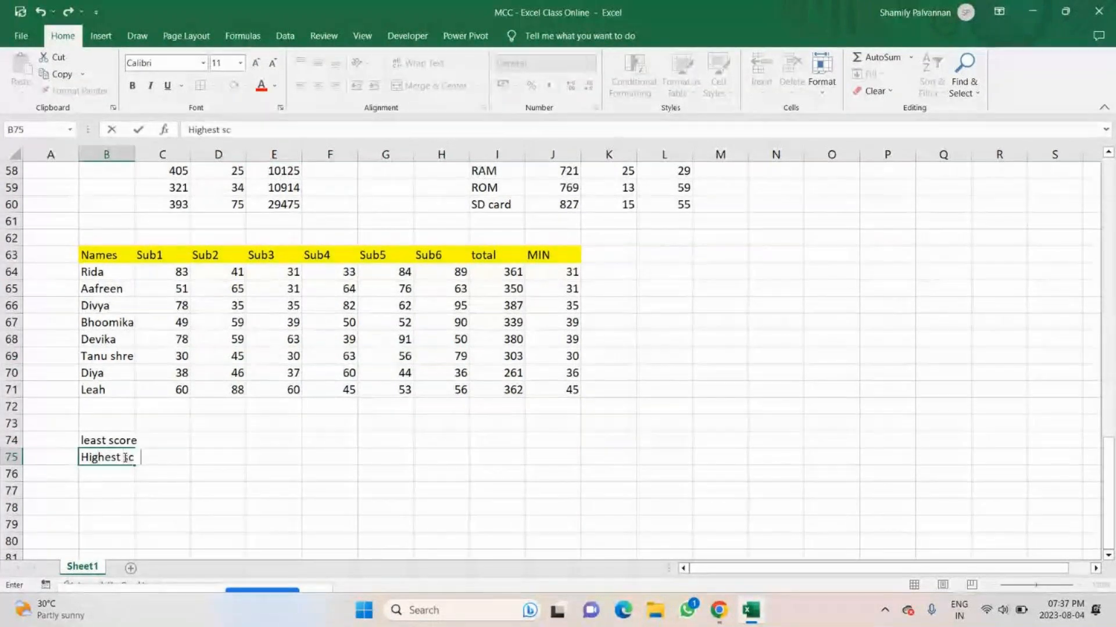
pyautogui.write('ore')
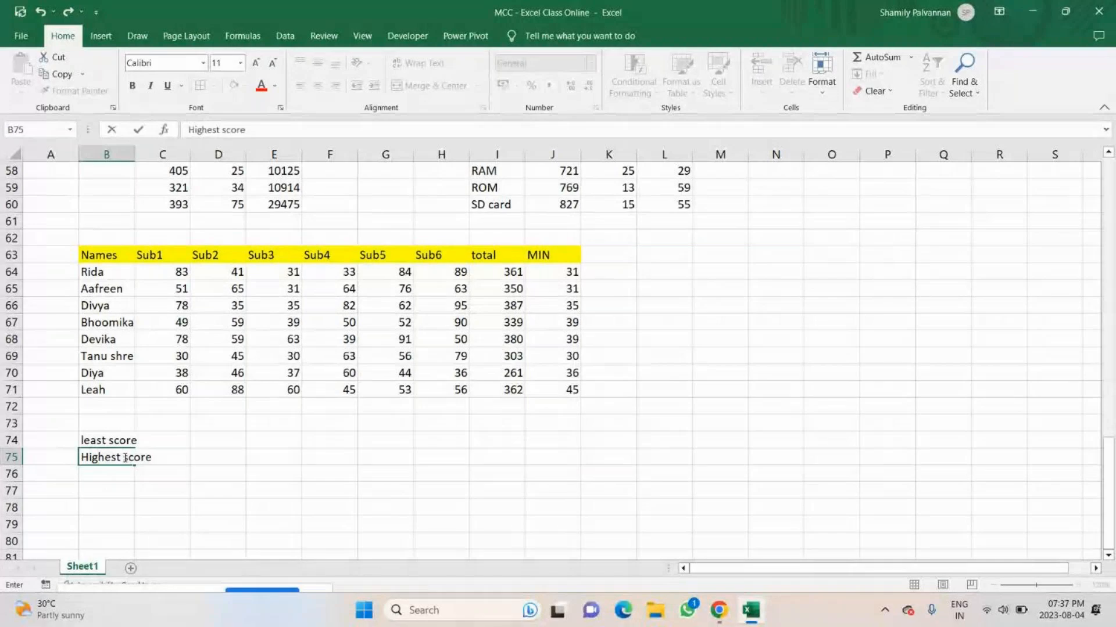
# Add the column header MAX in K63, beside the MIN header.
pyautogui.click(607, 249)
pyautogui.write('MAX')
pyautogui.press('Return')
# Find the first student's highest mark with =MAX(C64:H64) in K64.
pyautogui.write('=')
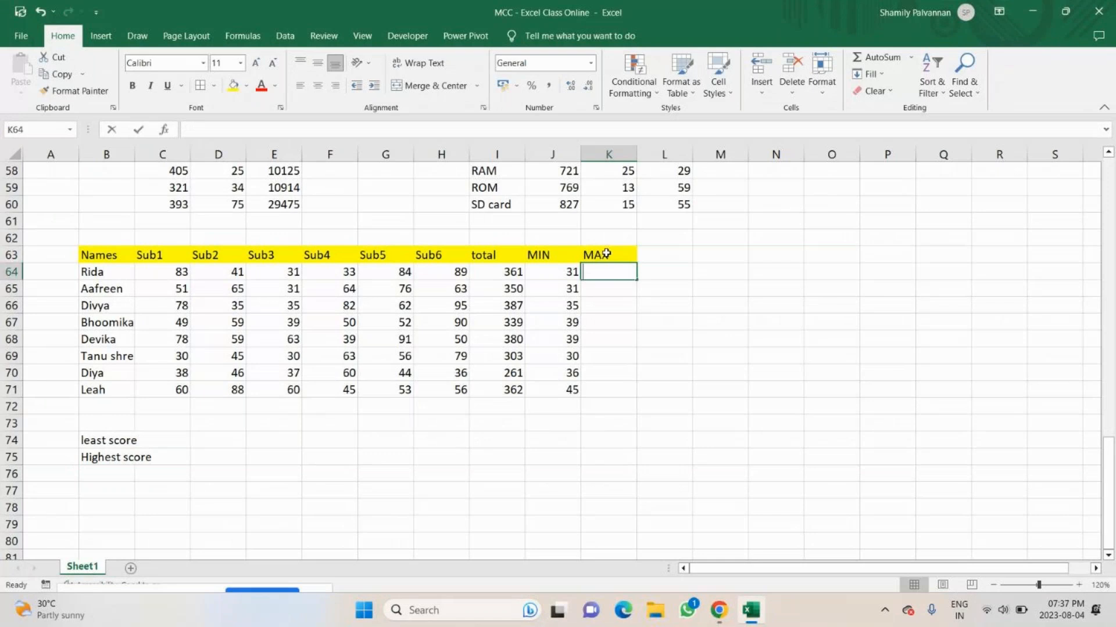
pyautogui.write('maxa')
pyautogui.press('BackSpace')
pyautogui.press('Tab')
pyautogui.moveTo(156, 271); pyautogui.dragTo(454, 273)
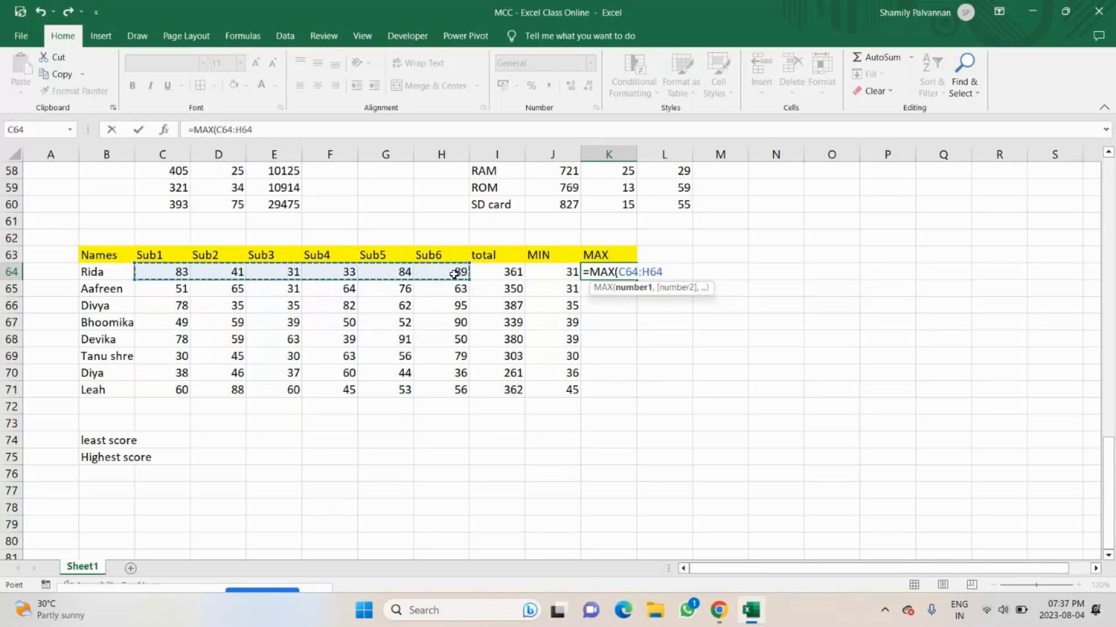
pyautogui.write(')')
pyautogui.press('Return')
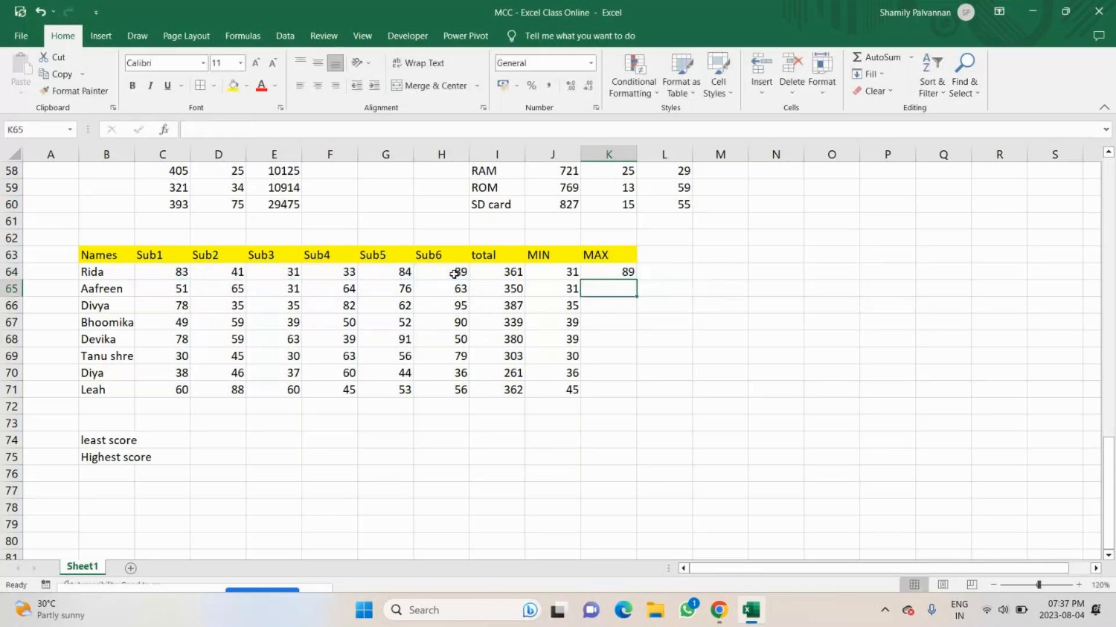
# Find the second student's highest mark with =MAX(C65:H65) in K65 and fill the formula down to K71.
pyautogui.write('=Max')
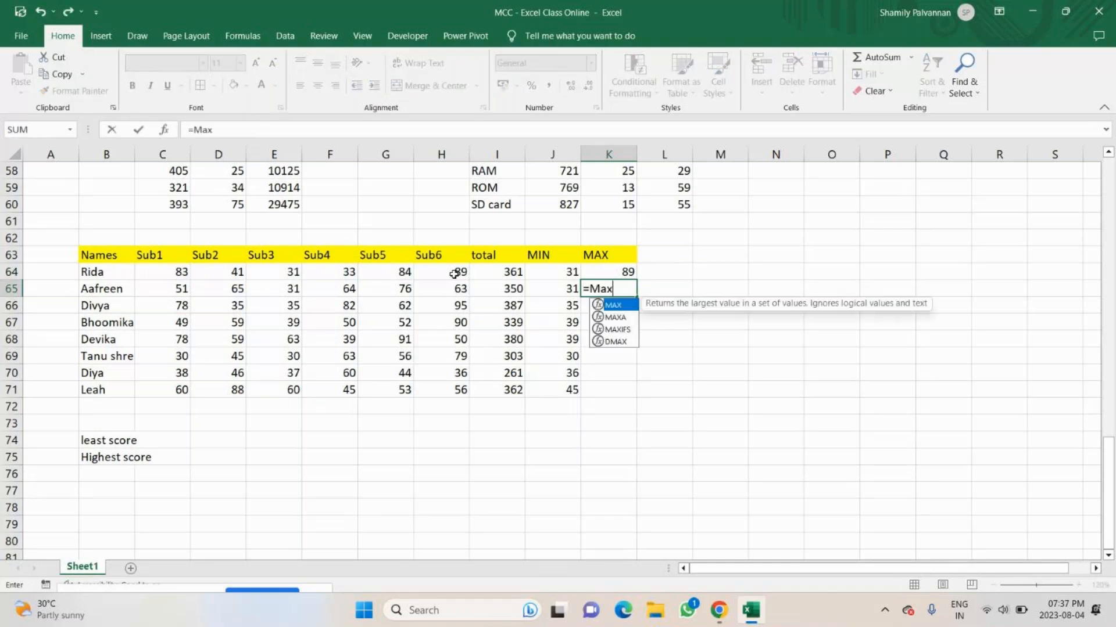
pyautogui.press('Tab')
pyautogui.moveTo(163, 289); pyautogui.dragTo(422, 288)
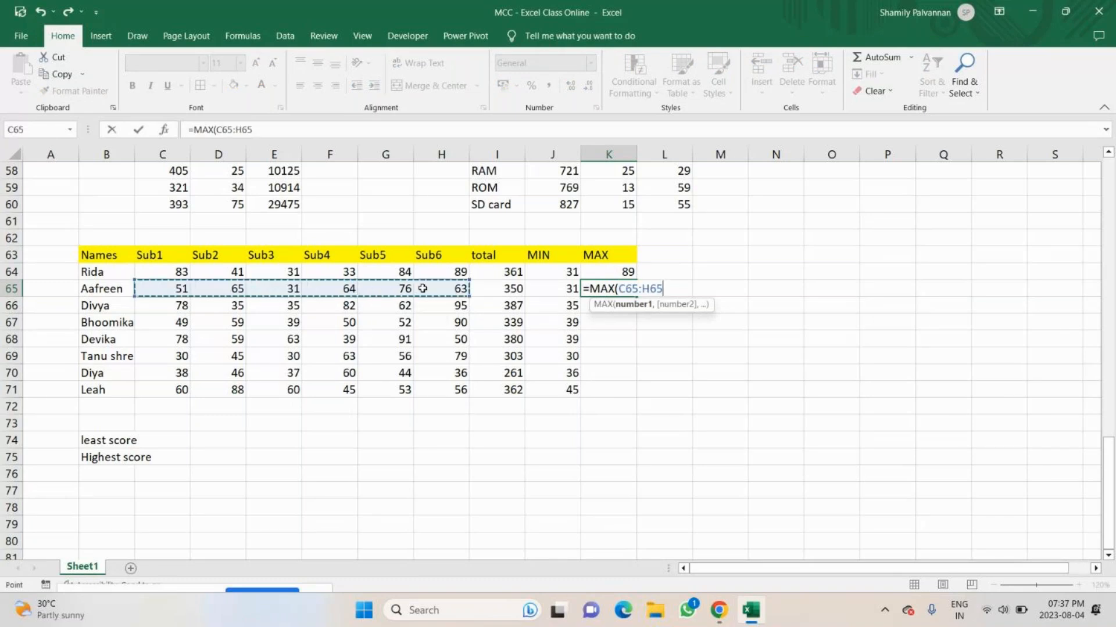
pyautogui.write(')')
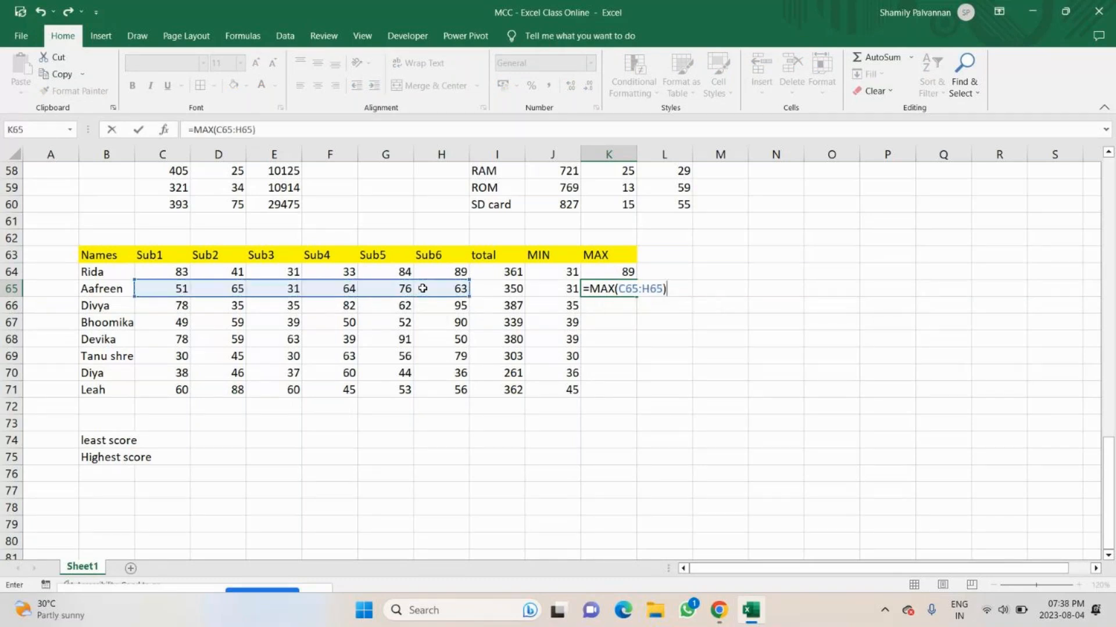
pyautogui.press('Return')
pyautogui.click(633, 293)
pyautogui.moveTo(636, 299); pyautogui.dragTo(629, 384)
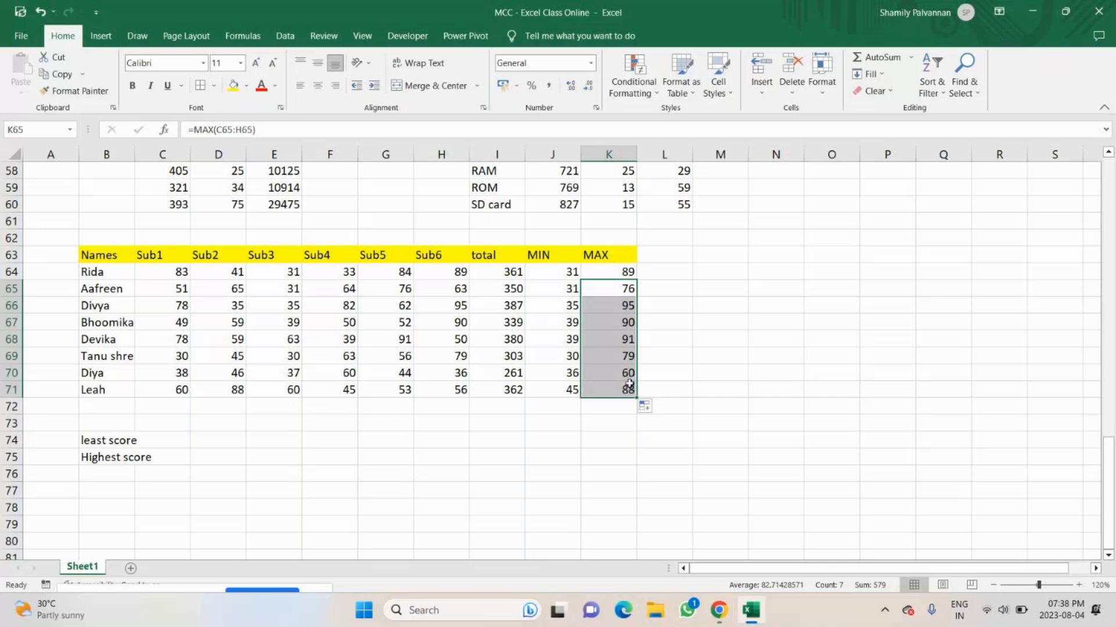
# Enter the label "Over all - aggr value - Average value" in B76, under the highest score label.
pyautogui.click(105, 474)
pyautogui.write('Over')
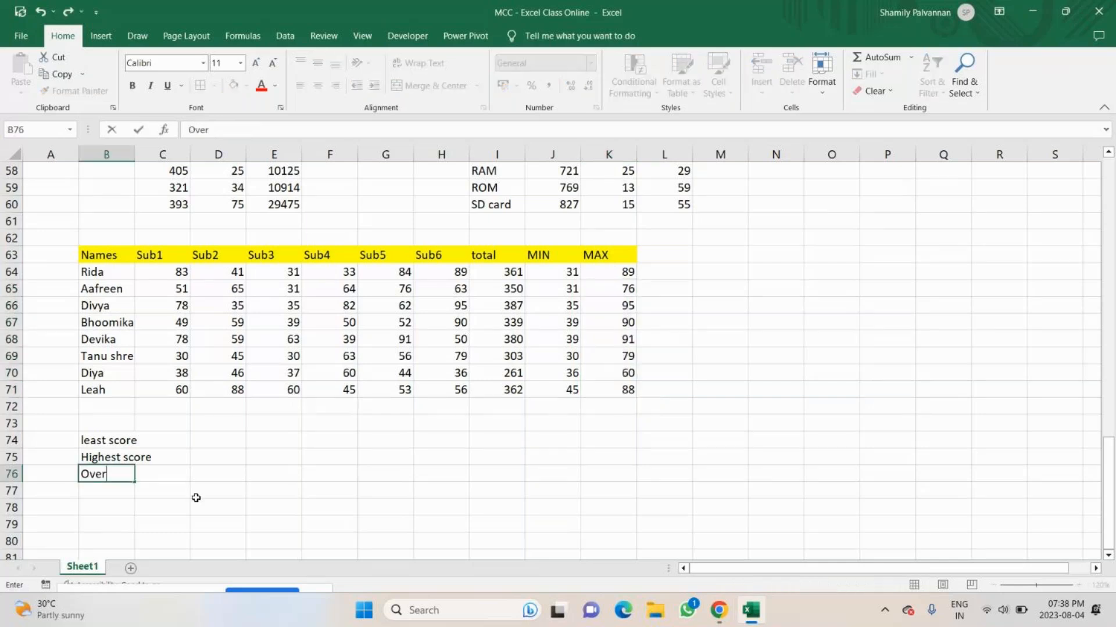
pyautogui.write(' all - aggr va')
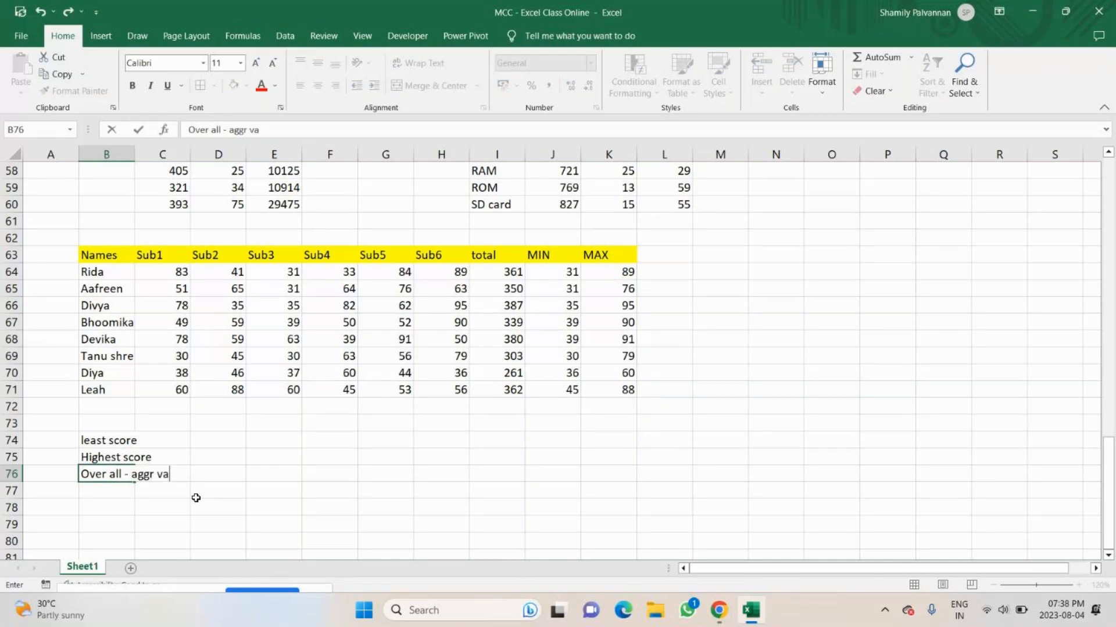
pyautogui.write('lue - Average')
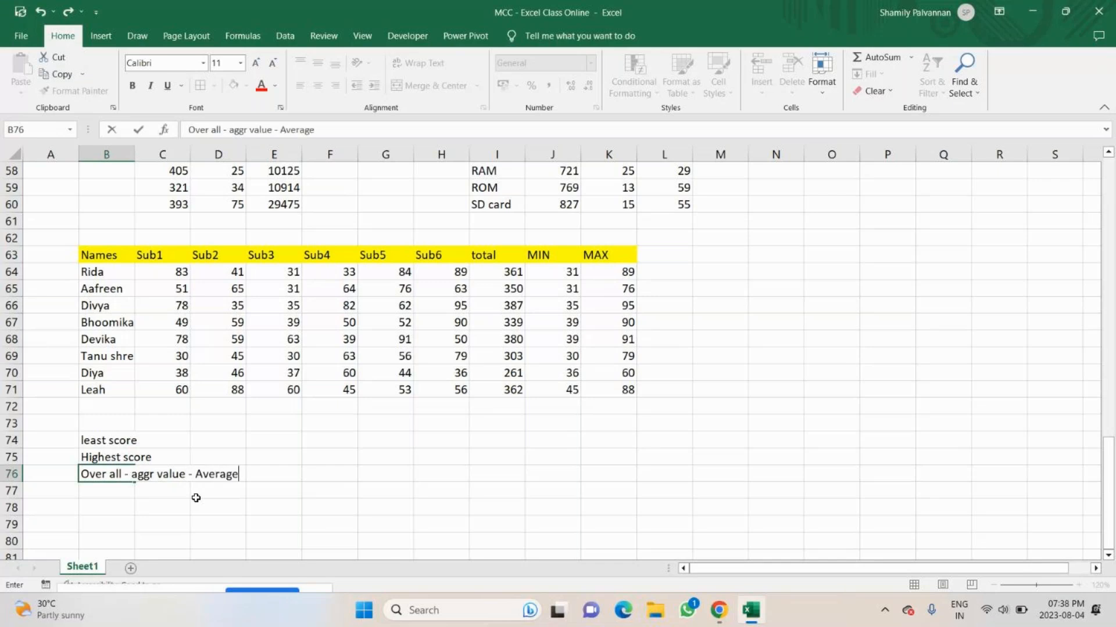
pyautogui.write(' value')
# Add the column header Average in L63, beside the MAX header.
pyautogui.click(660, 257)
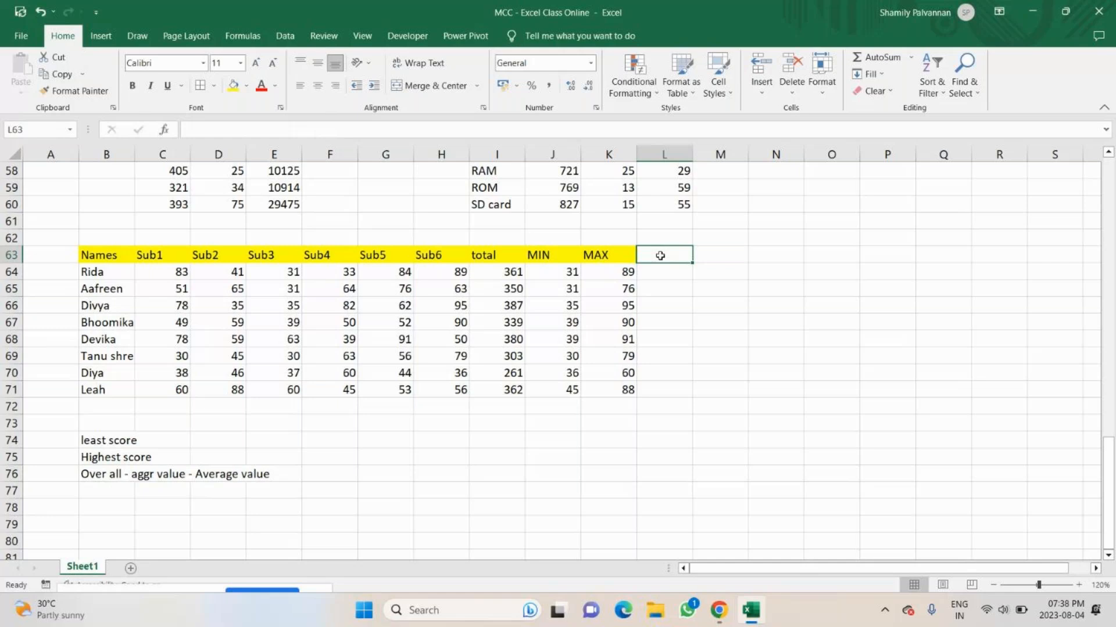
pyautogui.write('Av')
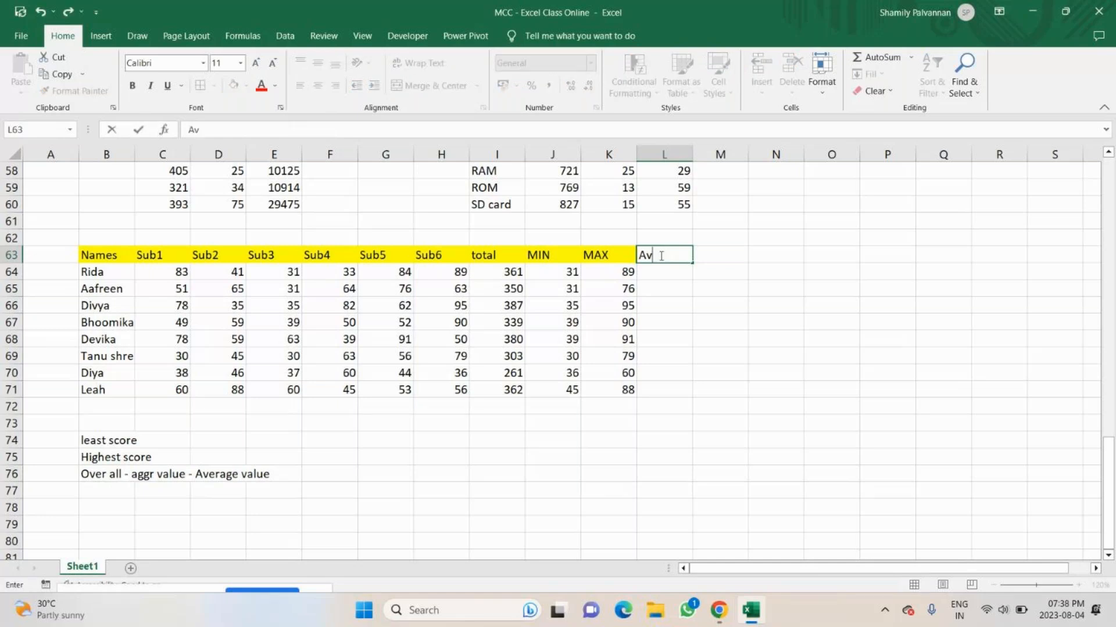
pyautogui.write('erage')
pyautogui.press('Return')
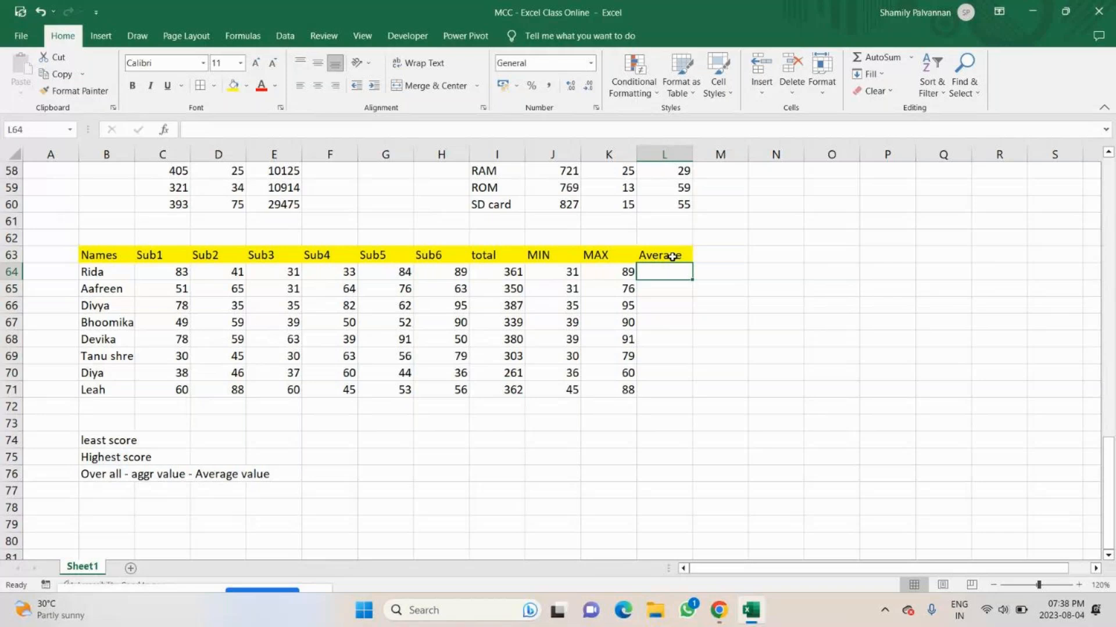
pyautogui.write('=')
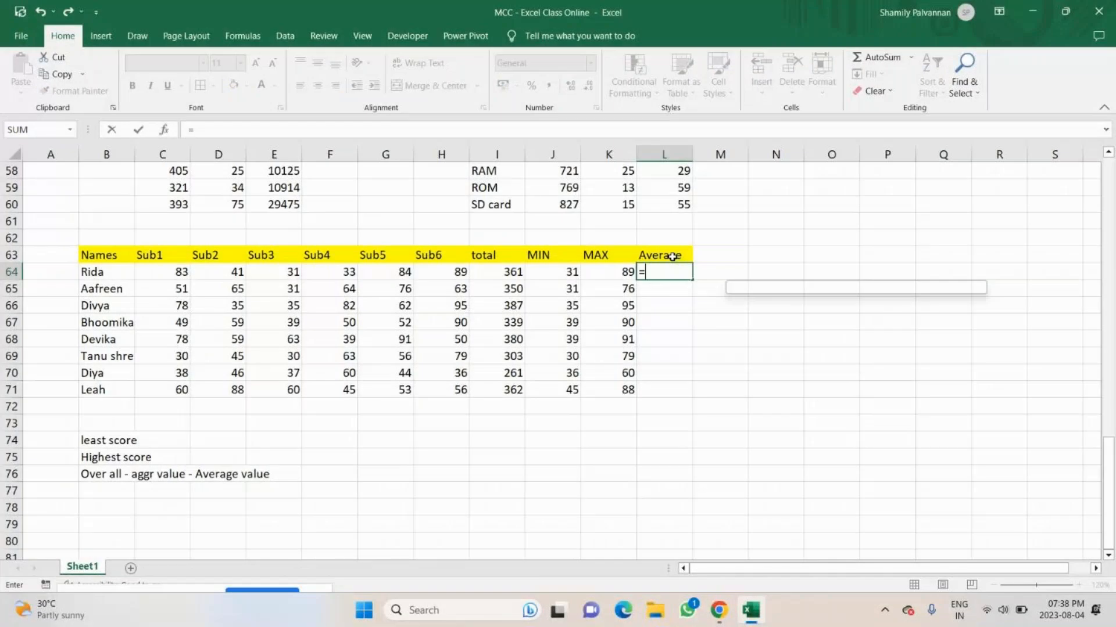
pyautogui.write('AVERAGE(')
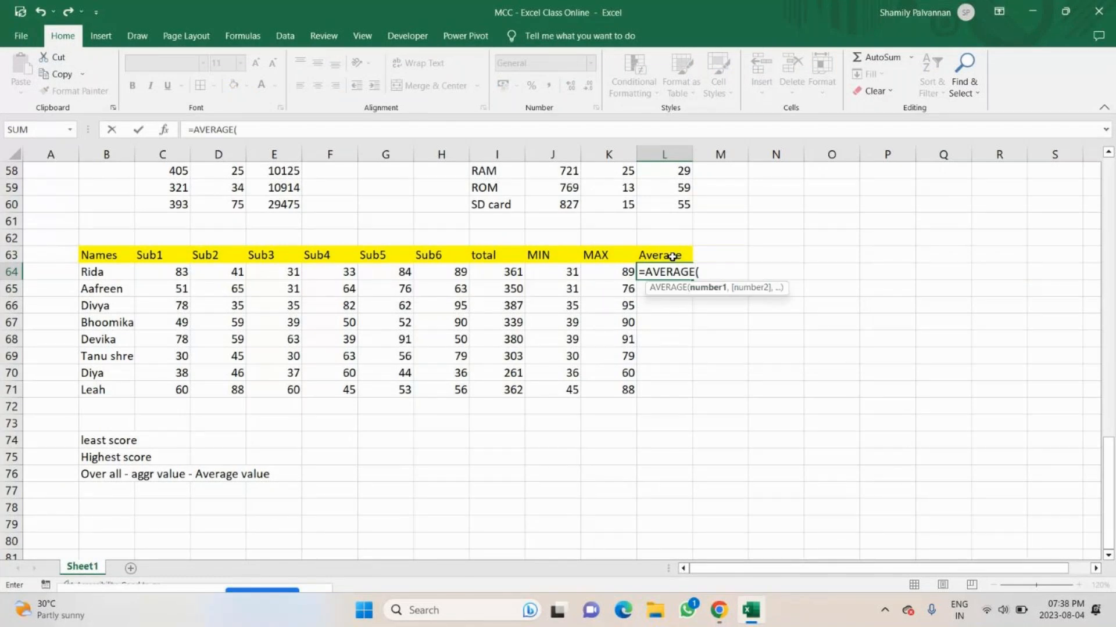
pyautogui.press('BackSpace')
pyautogui.press('BackSpace')
pyautogui.press('BackSpace')
pyautogui.press('BackSpace')
pyautogui.press('BackSpace')
pyautogui.press('BackSpace')
pyautogui.press('BackSpace')
pyautogui.press('BackSpace')
pyautogui.write('av')
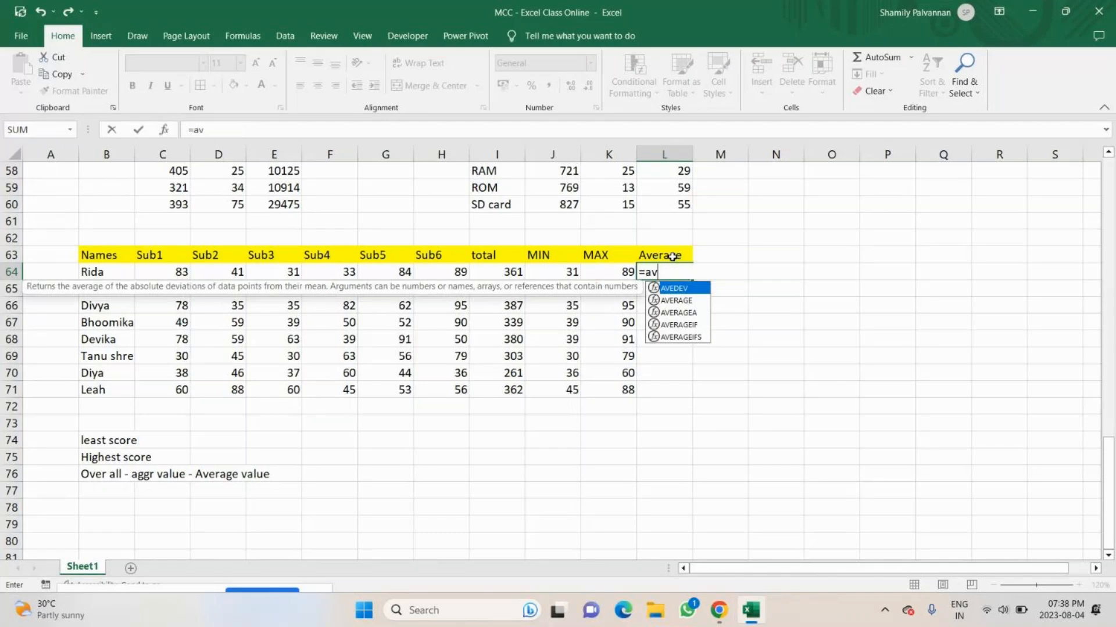
pyautogui.press('Down')
pyautogui.press('Down')
pyautogui.press('Down')
pyautogui.press('Down')
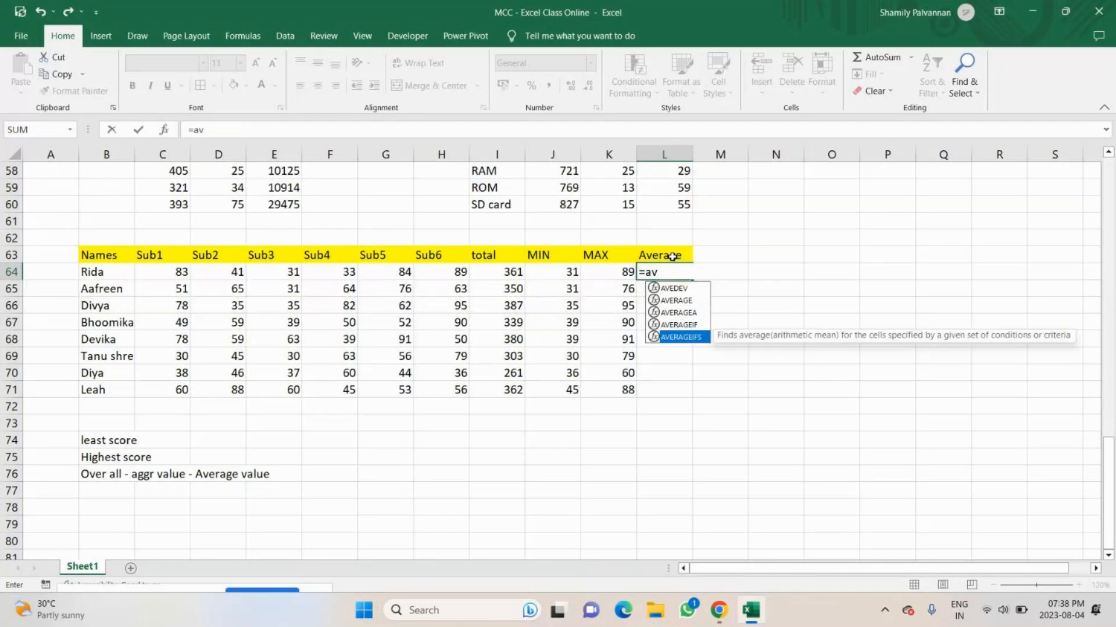
pyautogui.press('Up')
pyautogui.press('Up')
pyautogui.press('Up')
pyautogui.press('Tab')
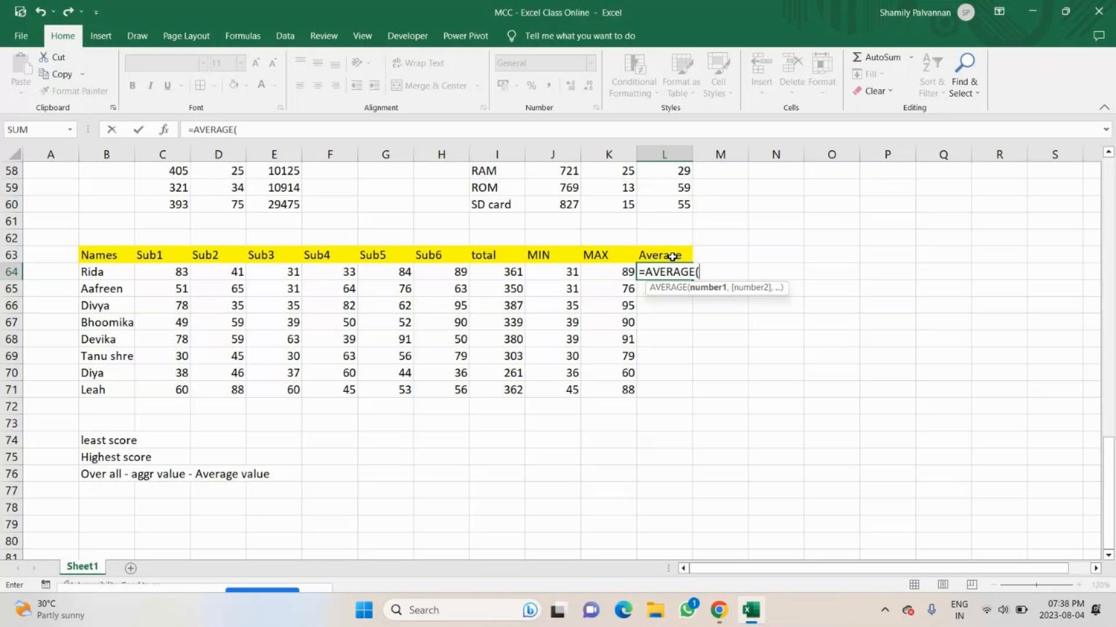
pyautogui.press('BackSpace')
pyautogui.press('BackSpace')
pyautogui.press('BackSpace')
pyautogui.press('BackSpace')
pyautogui.press('BackSpace')
pyautogui.press('BackSpace')
pyautogui.press('BackSpace')
pyautogui.press('BackSpace')
pyautogui.press('BackSpace')
pyautogui.press('Return')
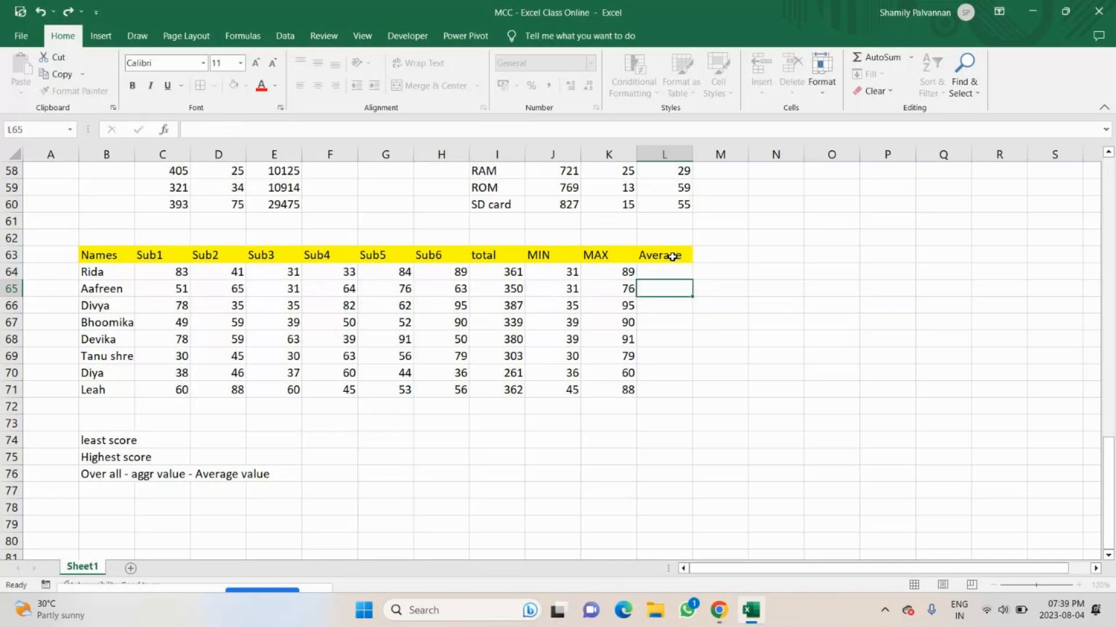
# Calculate the first student's average mark with =AVERAGE(C64:H64) in L64.
pyautogui.press('Up')
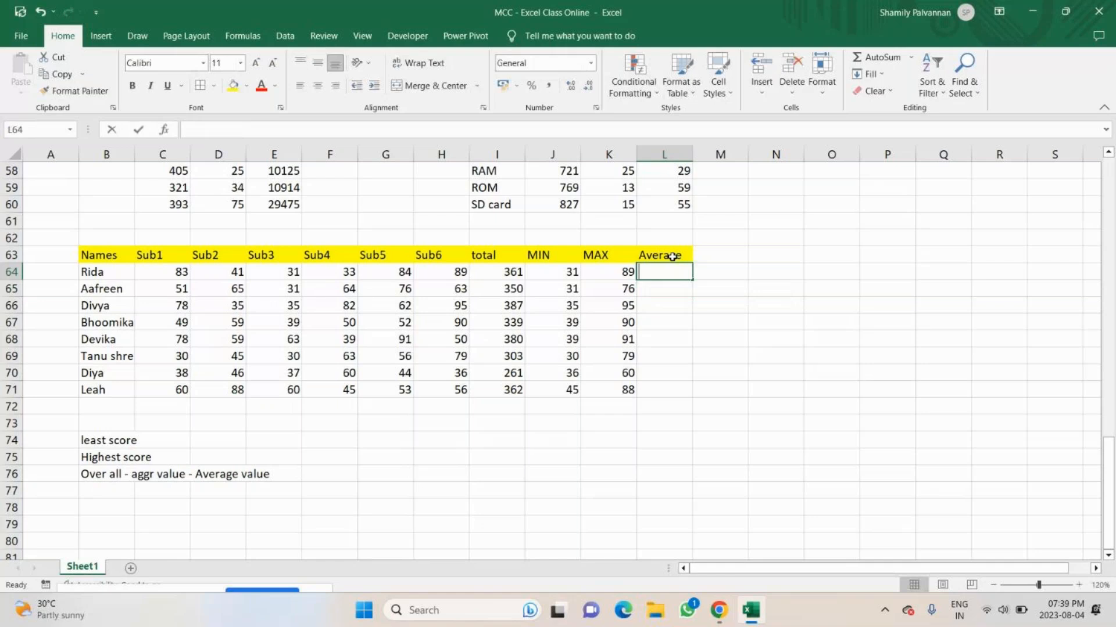
pyautogui.write('=avr')
pyautogui.press('BackSpace')
pyautogui.write('e')
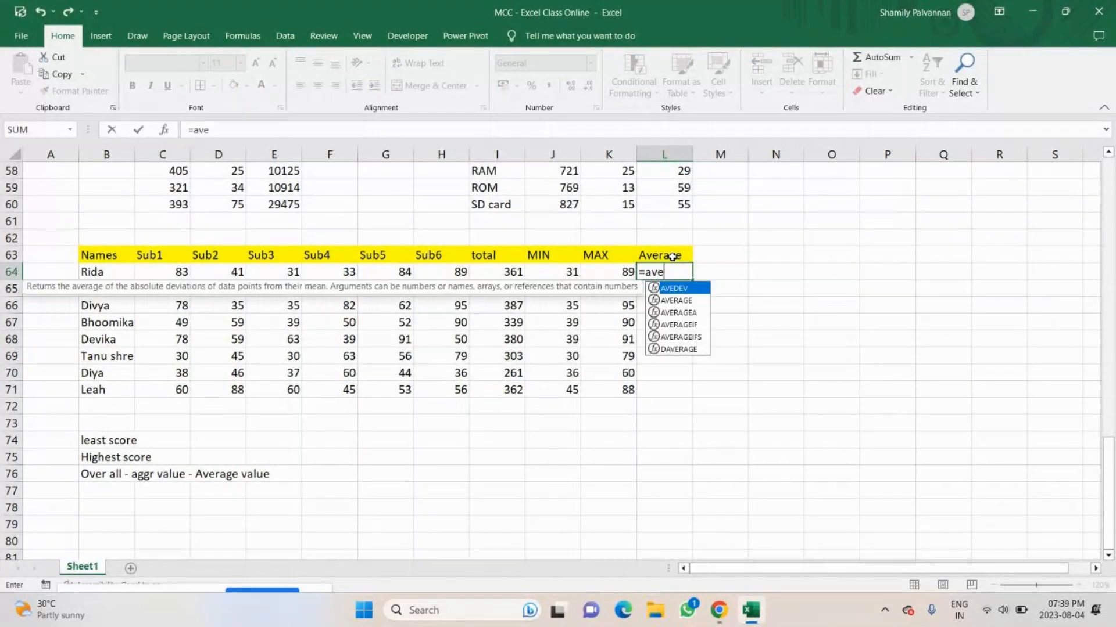
pyautogui.press('Down')
pyautogui.press('Tab')
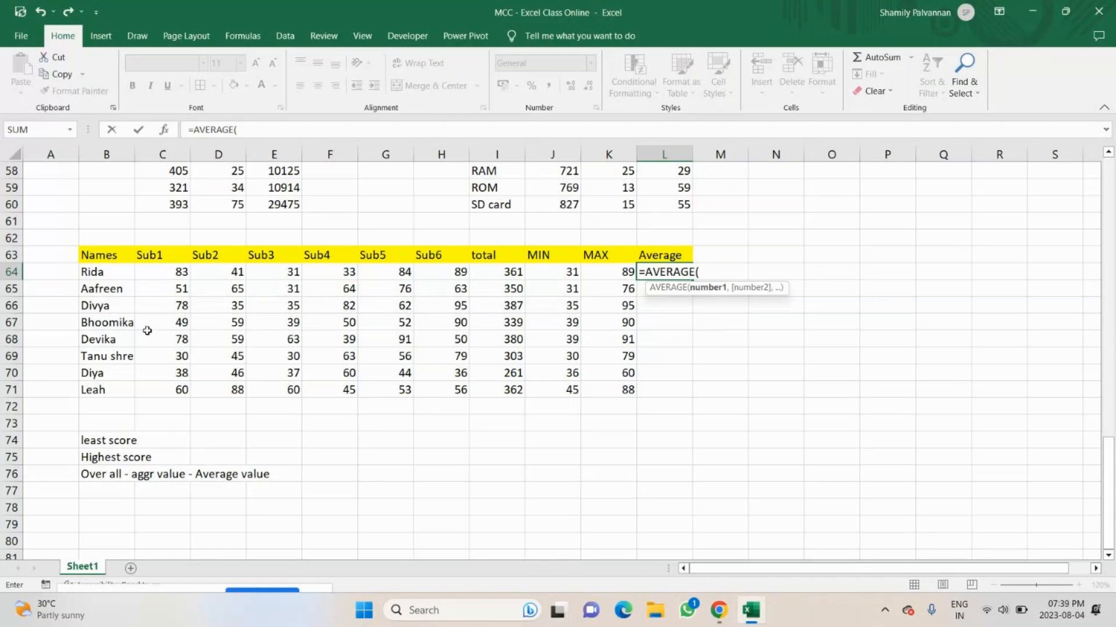
pyautogui.moveTo(157, 271); pyautogui.dragTo(447, 275)
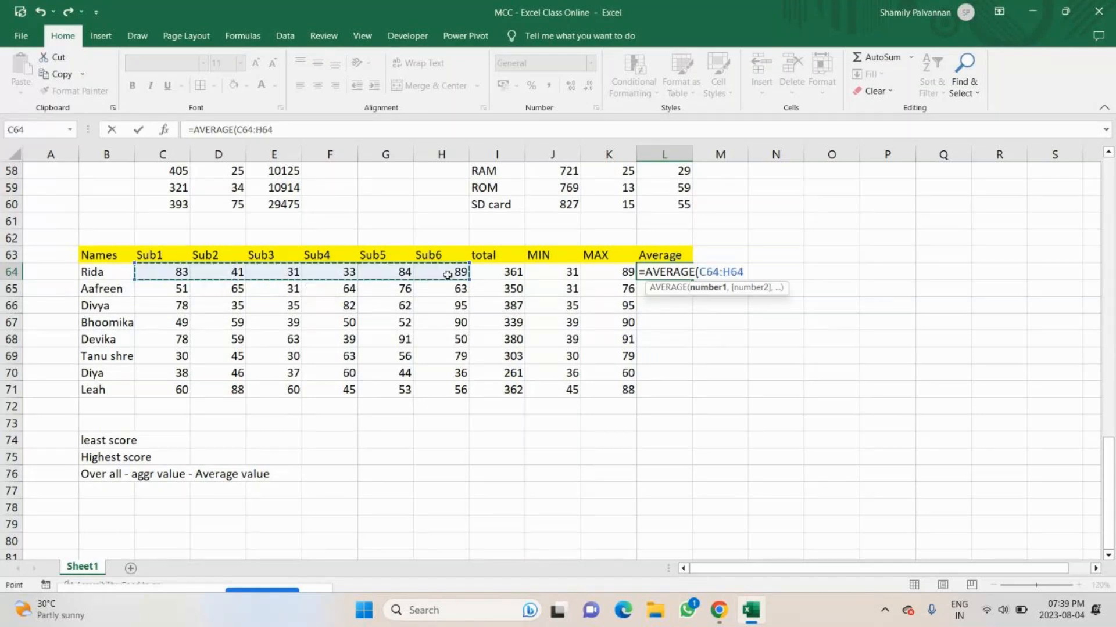
pyautogui.write(')')
pyautogui.press('Return')
# Fill the average formula from L64 down to L71 and reduce the results to two decimal places.
pyautogui.click(663, 273)
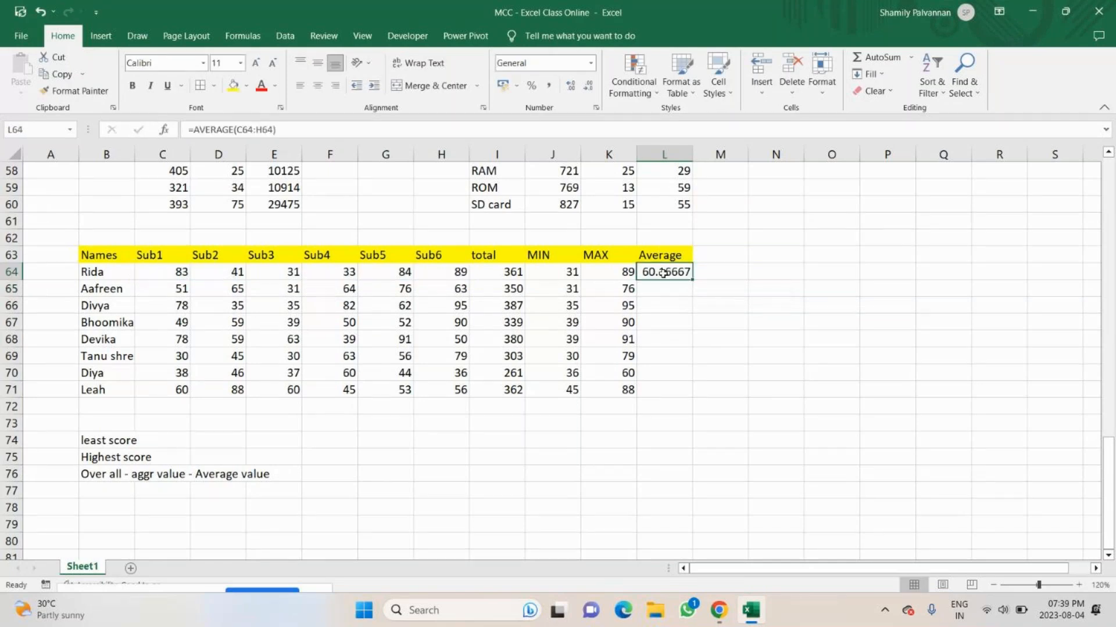
pyautogui.doubleClick(692, 280)
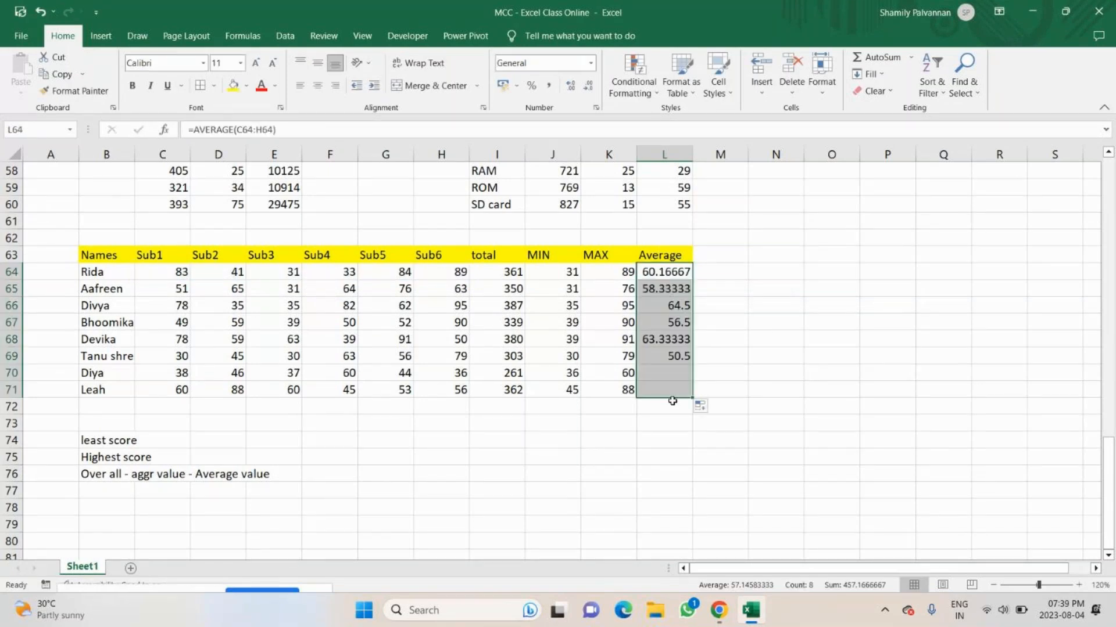
pyautogui.tripleClick(588, 87)
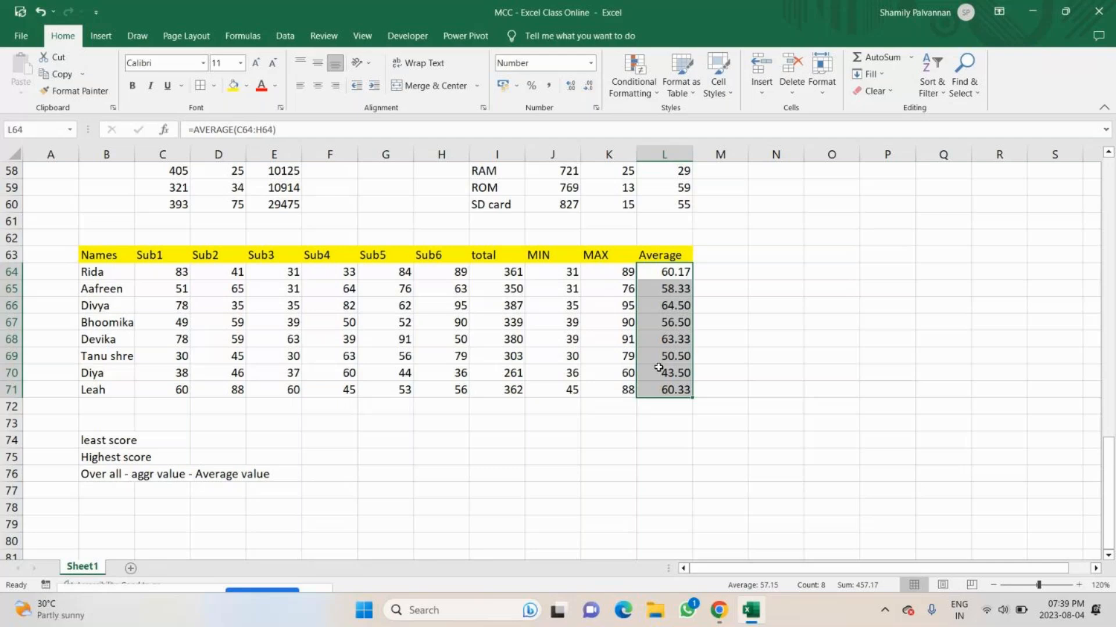
# Toggle the microphone in the GoTo meeting in Chrome and return to the Excel workbook.
pyautogui.click(721, 609)
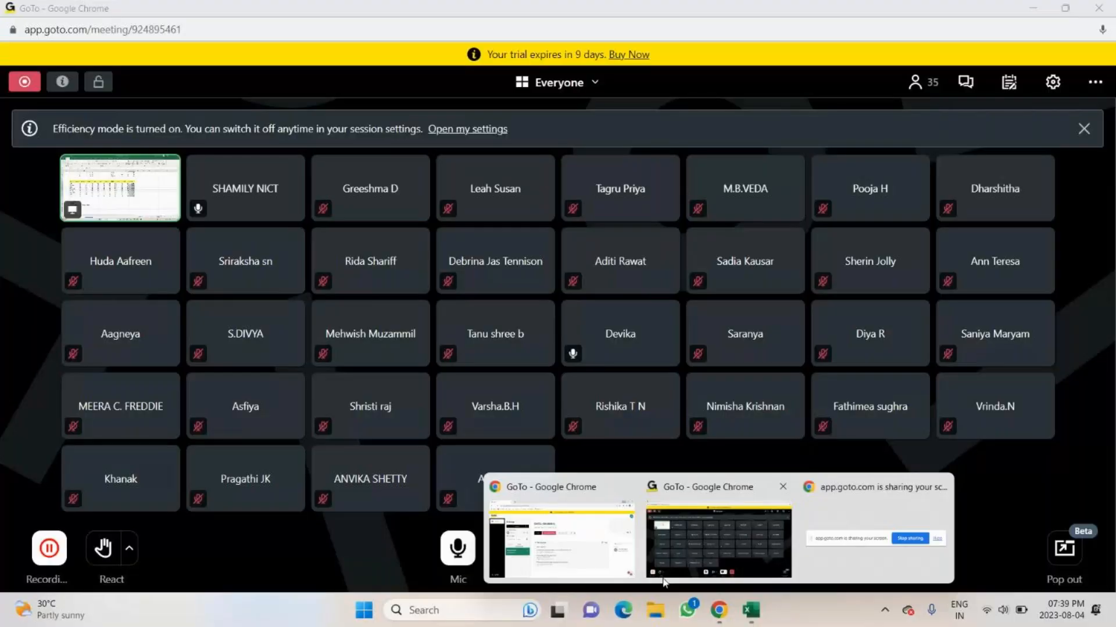
pyautogui.click(719, 543)
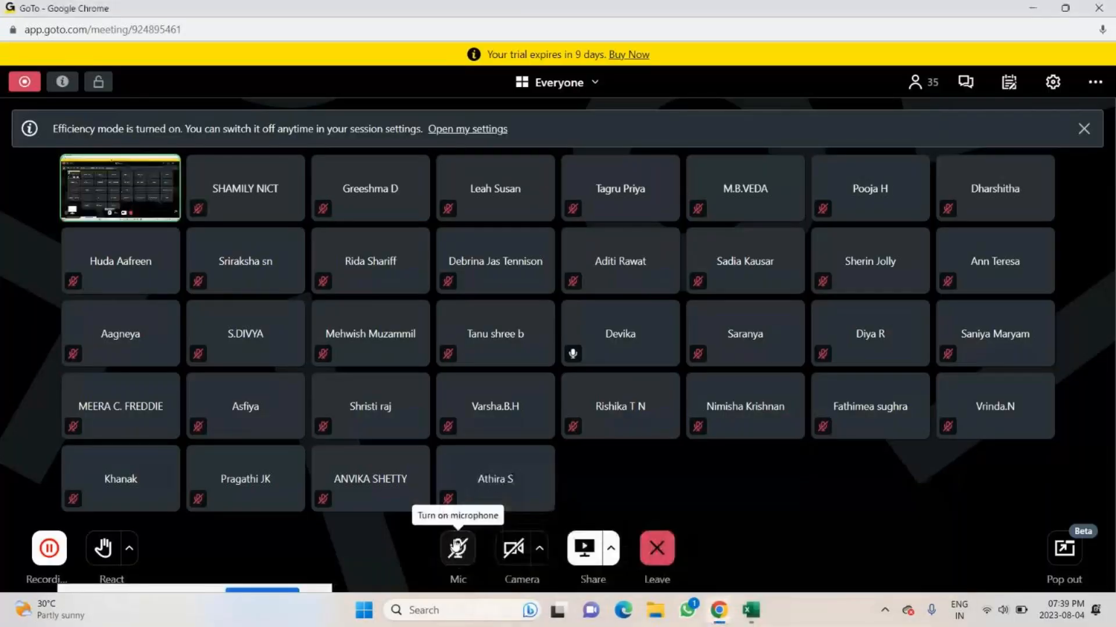
pyautogui.click(457, 548)
pyautogui.click(750, 610)
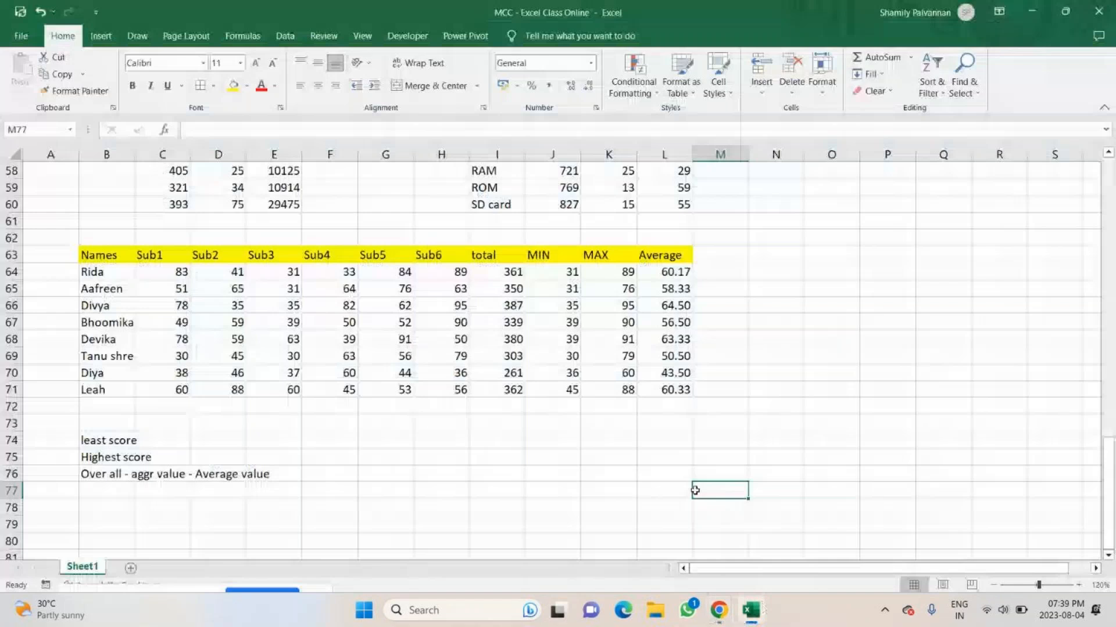
# Review the total, MIN and Average columns of the student marks table.
pyautogui.moveTo(494, 255); pyautogui.dragTo(511, 377)
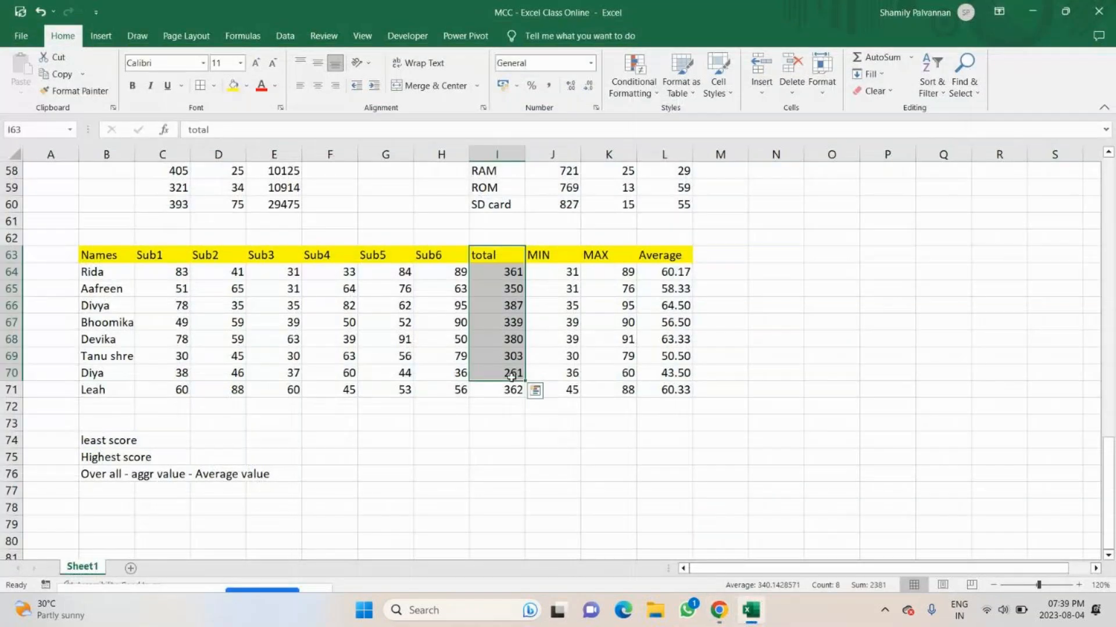
pyautogui.moveTo(549, 256); pyautogui.dragTo(564, 390)
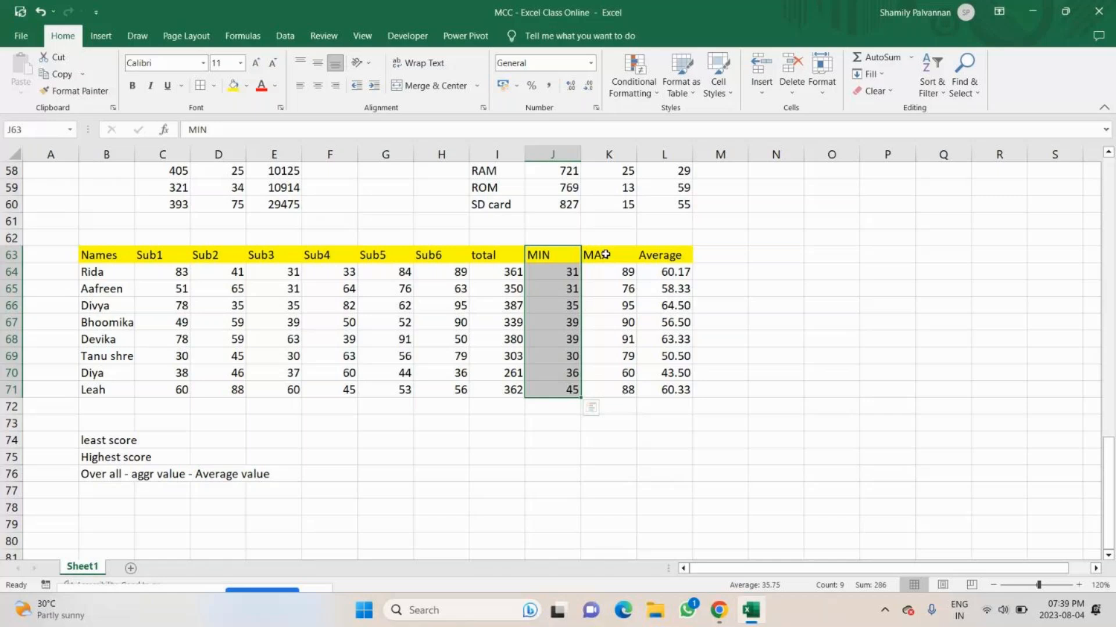
pyautogui.moveTo(662, 255); pyautogui.dragTo(668, 390)
# Copy the Product column I54:I60 to B54, beside the CP/unit column of the multiplication table.
pyautogui.scroll(3, 407, 290)
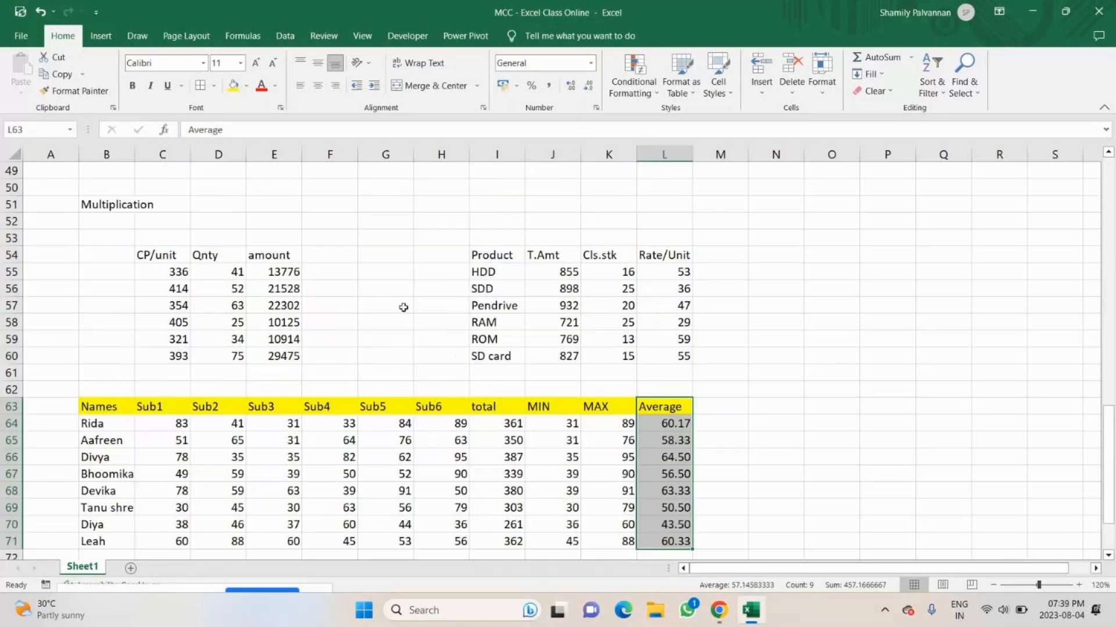
pyautogui.scroll(4, 160, 262)
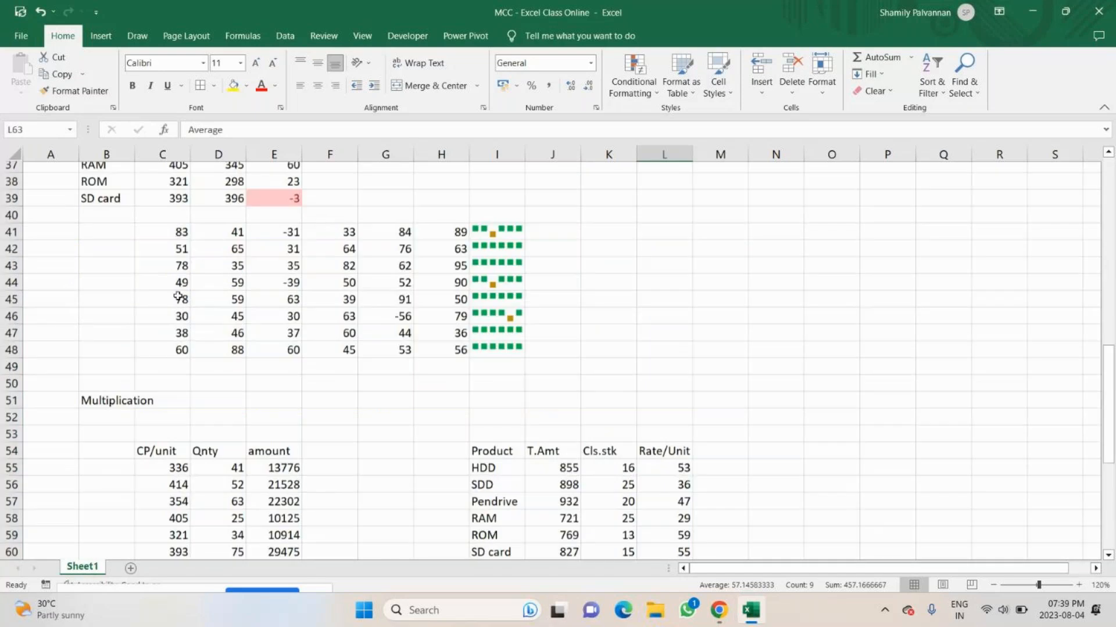
pyautogui.scroll(-3, 178, 297)
pyautogui.click(489, 303)
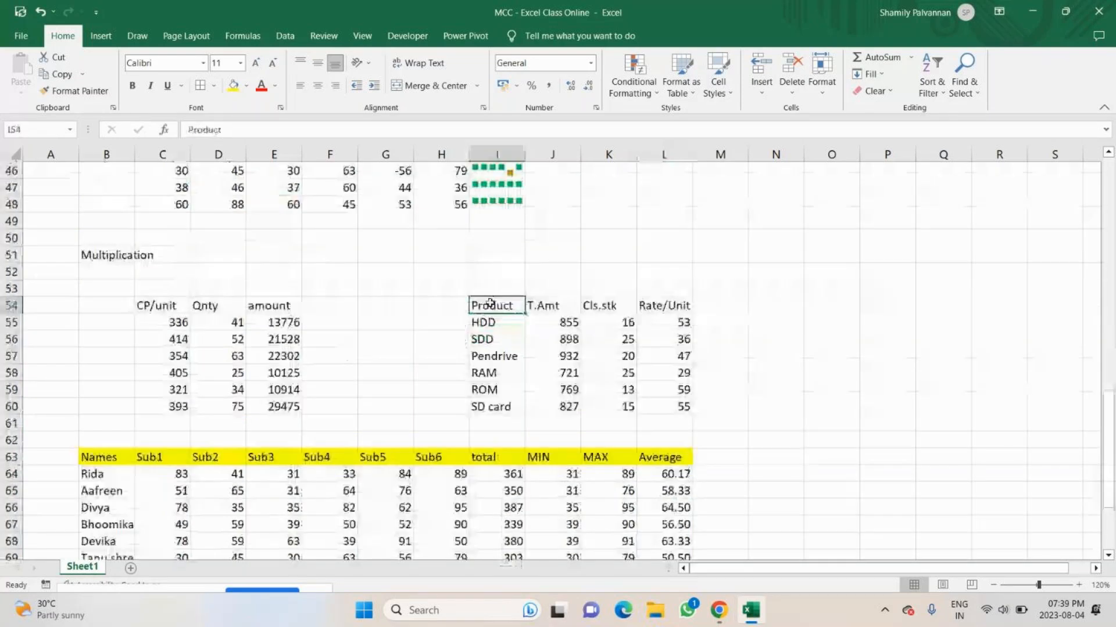
pyautogui.hotkey('ctrl', 'shift', 'Down')
pyautogui.hotkey('ctrl', 'c')
pyautogui.click(122, 314)
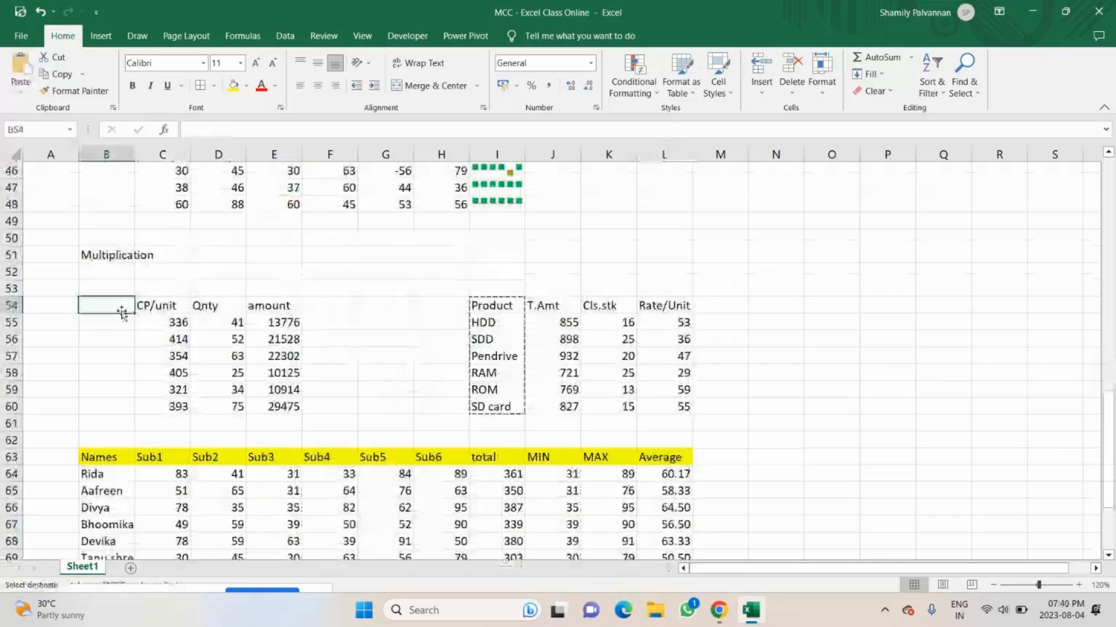
pyautogui.hotkey('ctrl', 'v')
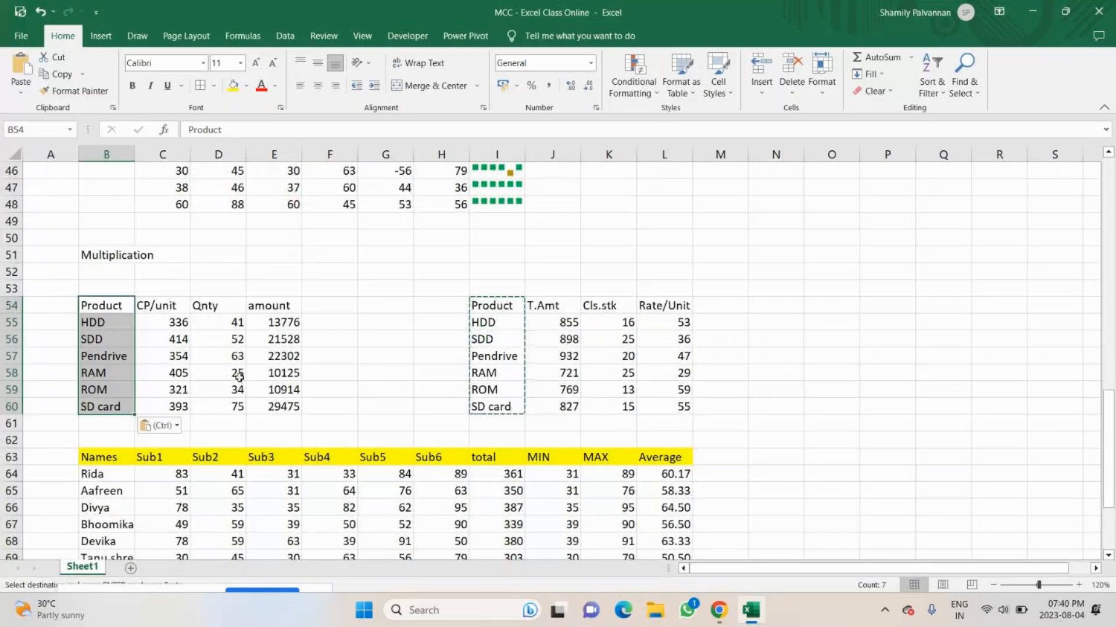
# Copy the multiplication product table B54:E60 to B80, below the score notes.
pyautogui.click(221, 339)
pyautogui.moveTo(104, 300); pyautogui.dragTo(266, 407)
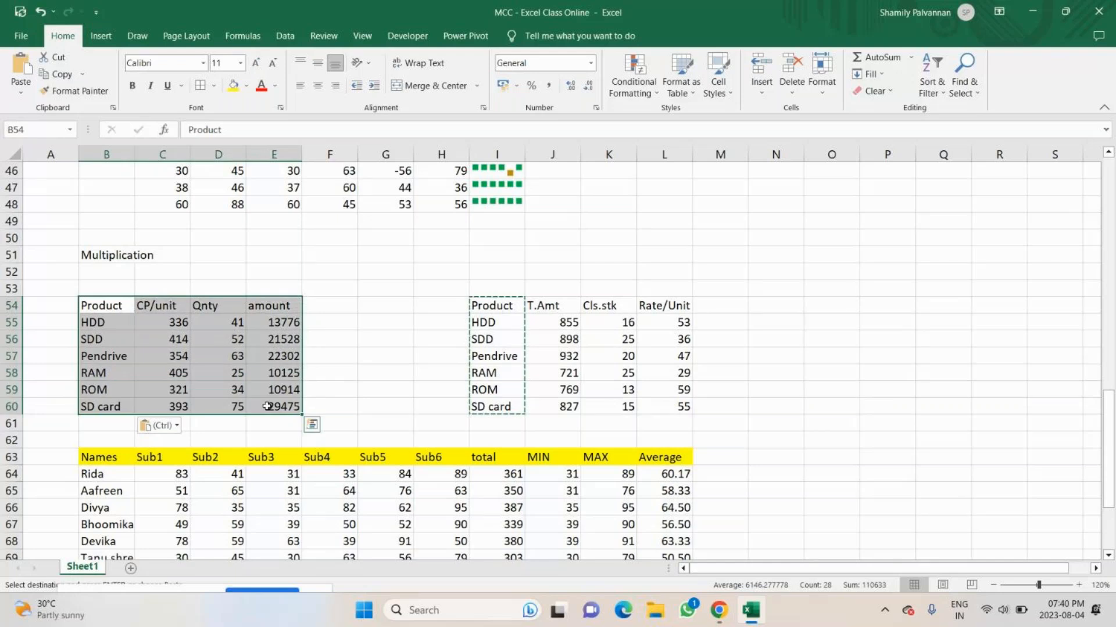
pyautogui.scroll(-9, 248, 433)
pyautogui.click(110, 289)
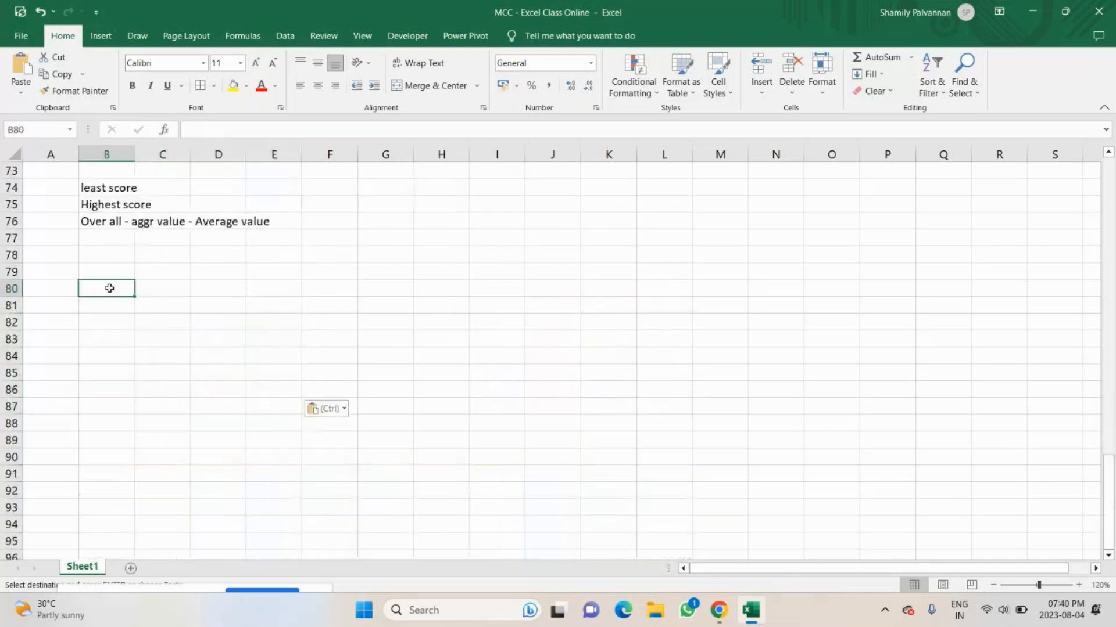
pyautogui.hotkey('ctrl', 'v')
pyautogui.scroll(-1, 224, 326)
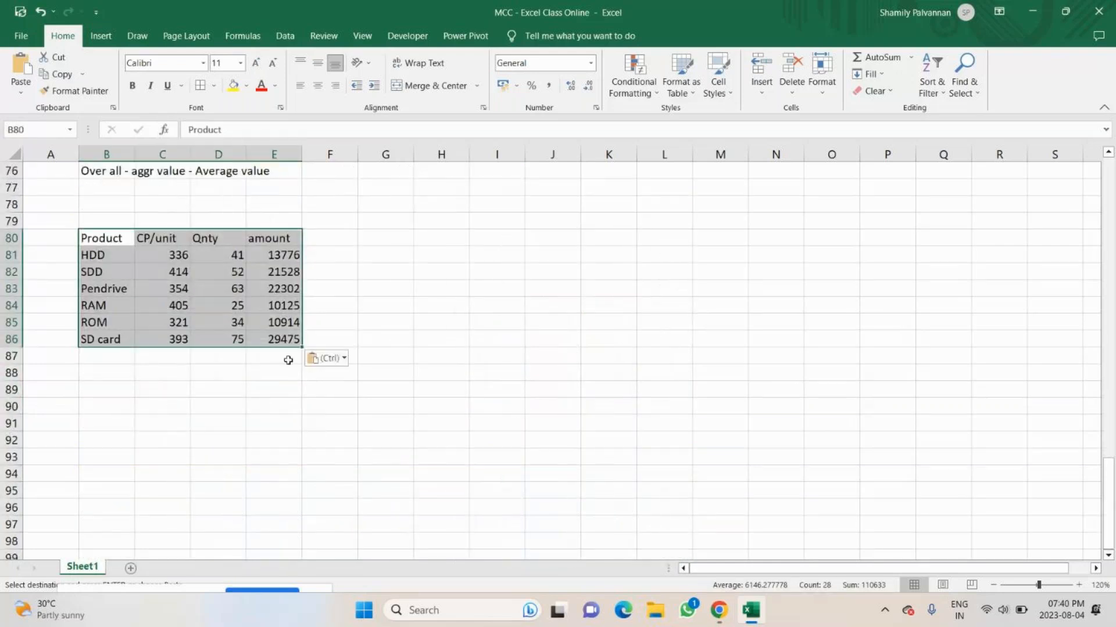
# Total the amount column in E87 with =SUM(E81:E86).
pyautogui.click(289, 358)
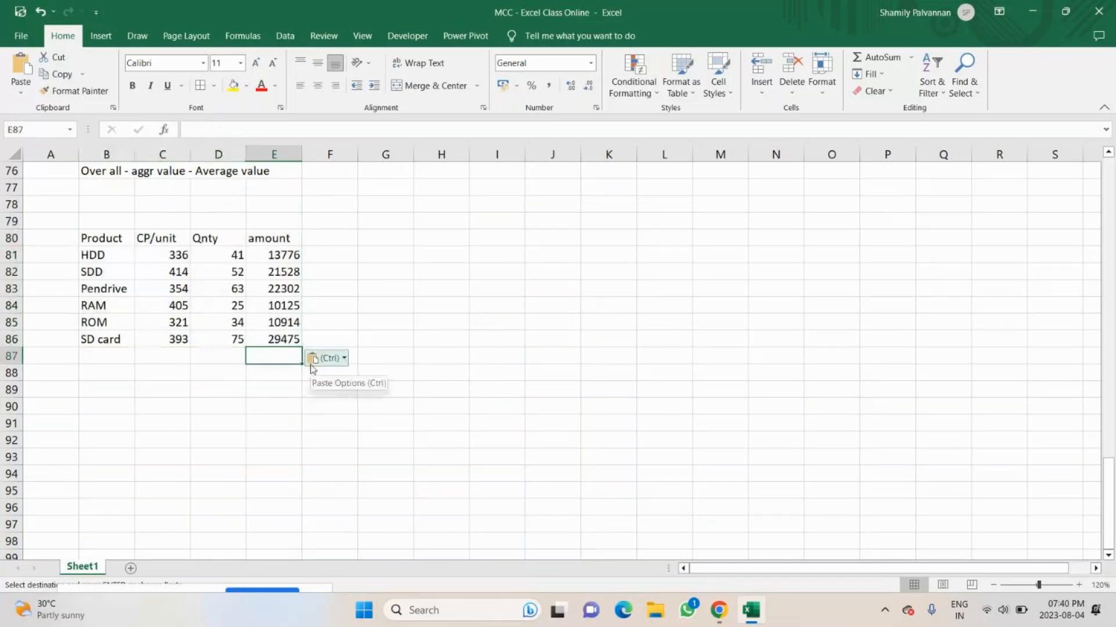
pyautogui.write('=sum')
pyautogui.press('Tab')
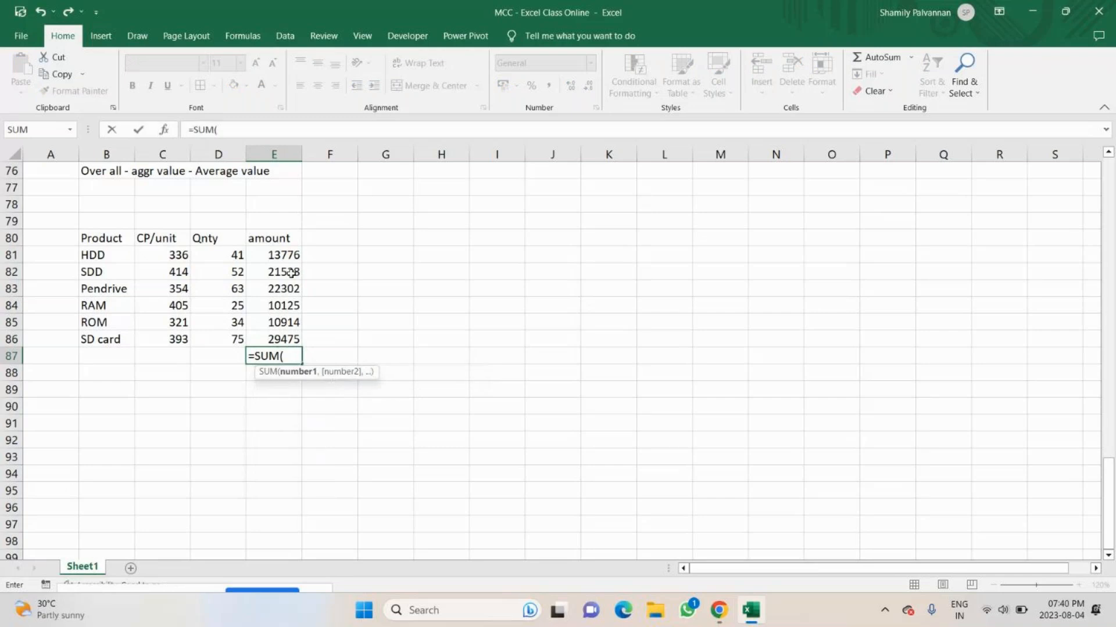
pyautogui.moveTo(291, 255); pyautogui.dragTo(293, 338)
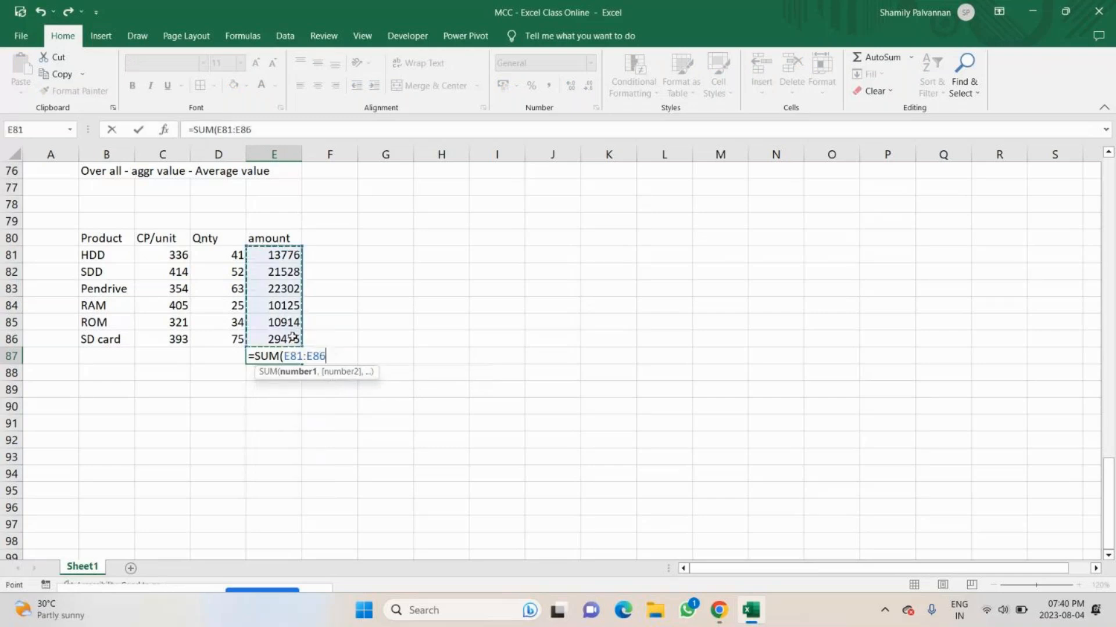
pyautogui.write(')')
pyautogui.press('Return')
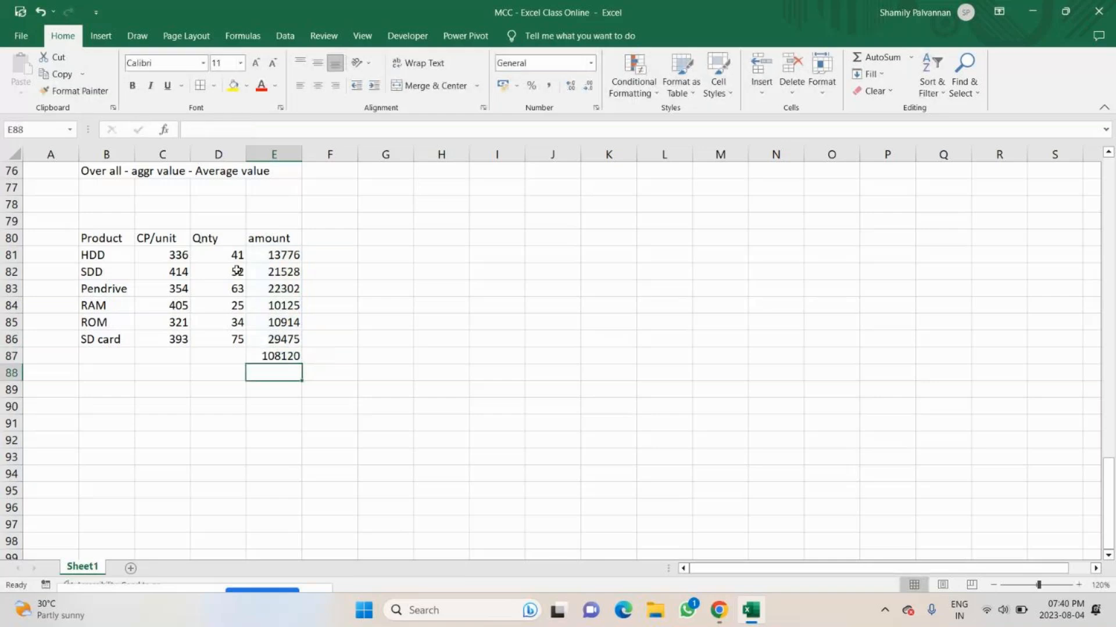
# Review how CP/unit and Qnty give each product's amount and how the amounts add up in E87.
pyautogui.moveTo(168, 255); pyautogui.dragTo(258, 254)
pyautogui.click(276, 256)
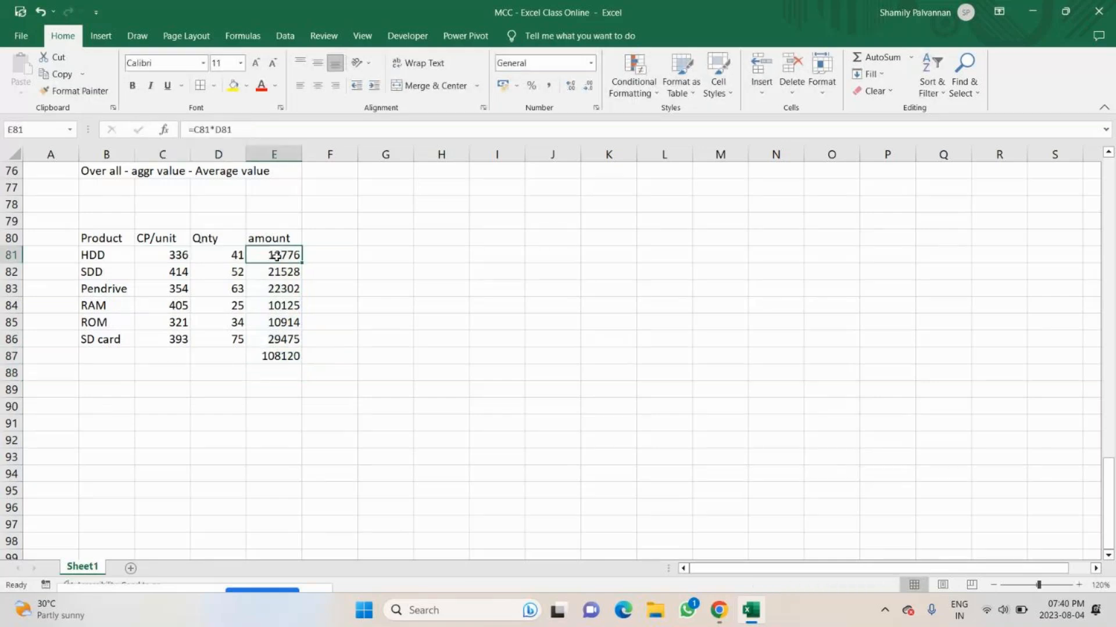
pyautogui.moveTo(172, 272); pyautogui.dragTo(237, 271)
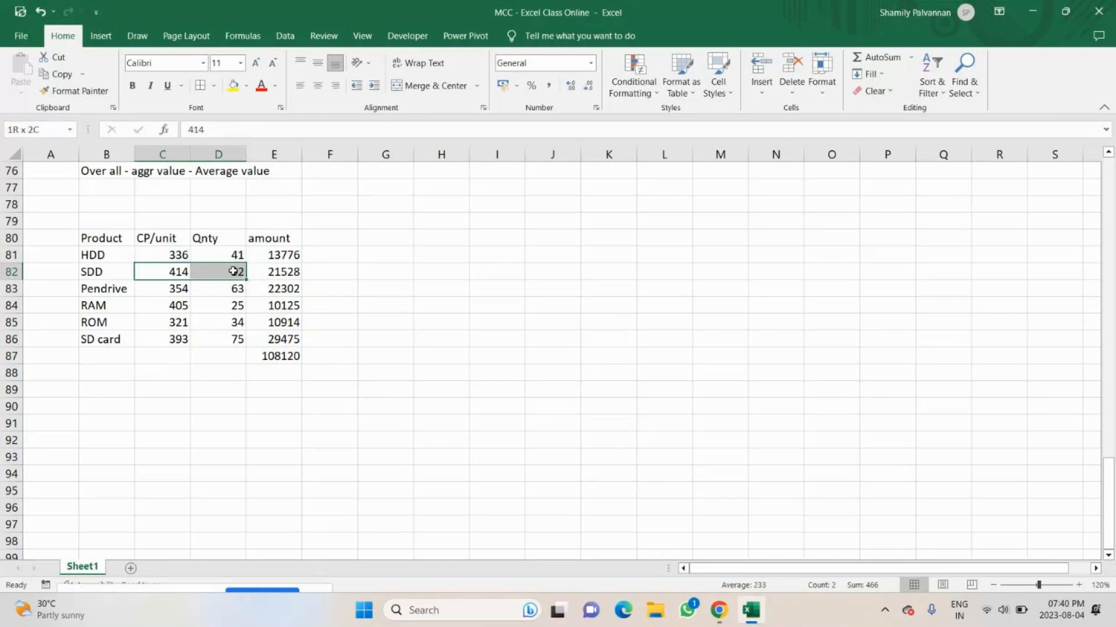
pyautogui.click(273, 271)
pyautogui.moveTo(165, 289); pyautogui.dragTo(232, 289)
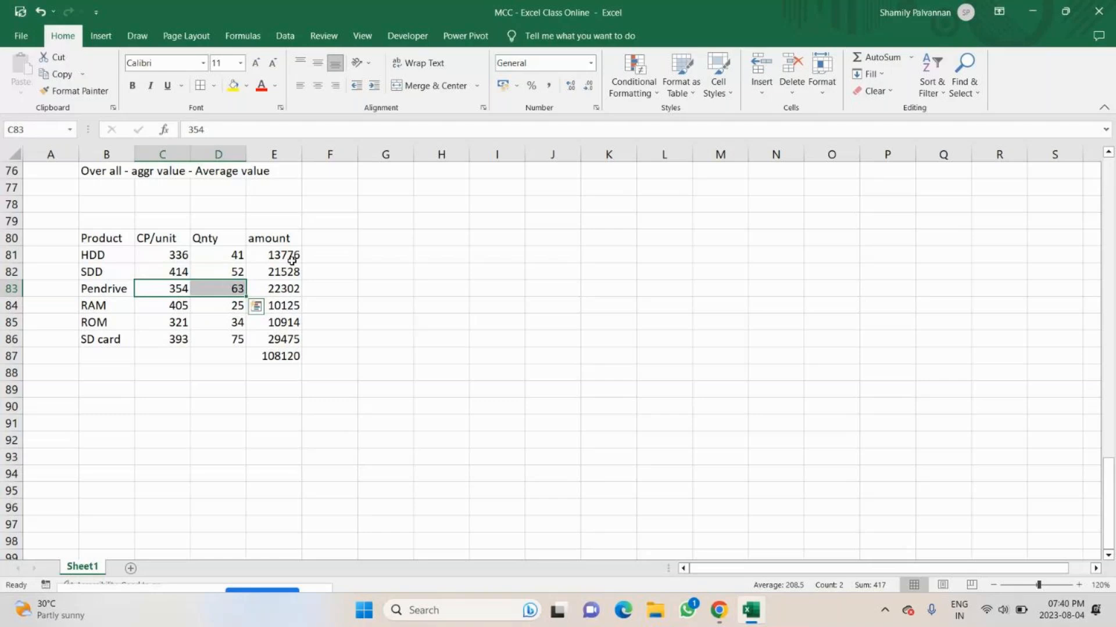
pyautogui.moveTo(293, 260); pyautogui.dragTo(292, 327)
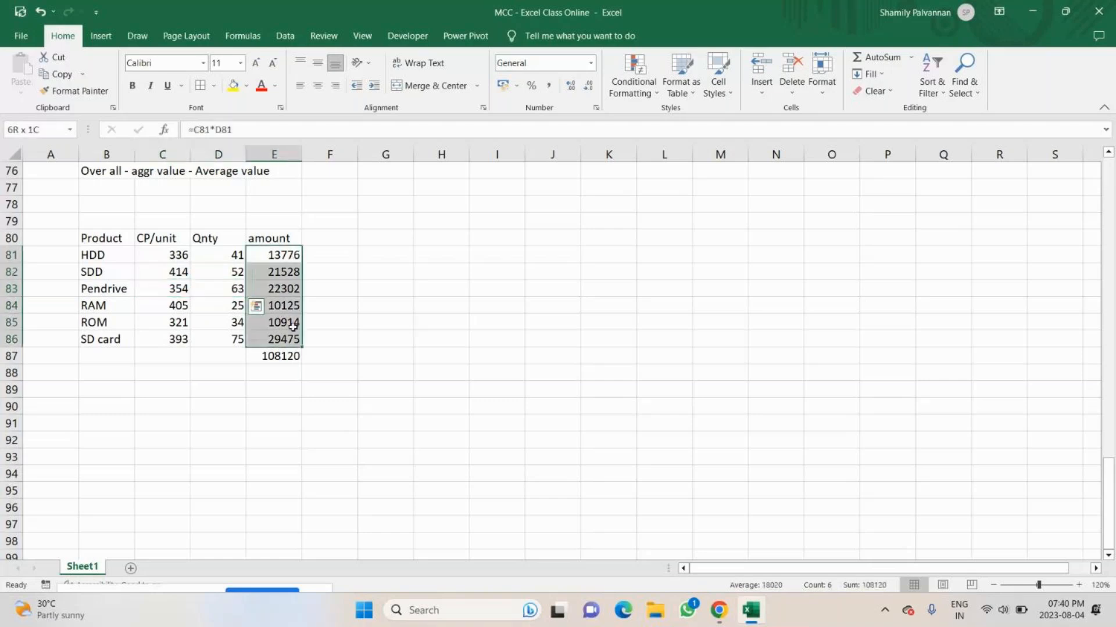
pyautogui.click(279, 356)
# Total the CP/unit column in C89 with =SUM(C81:C86).
pyautogui.click(174, 385)
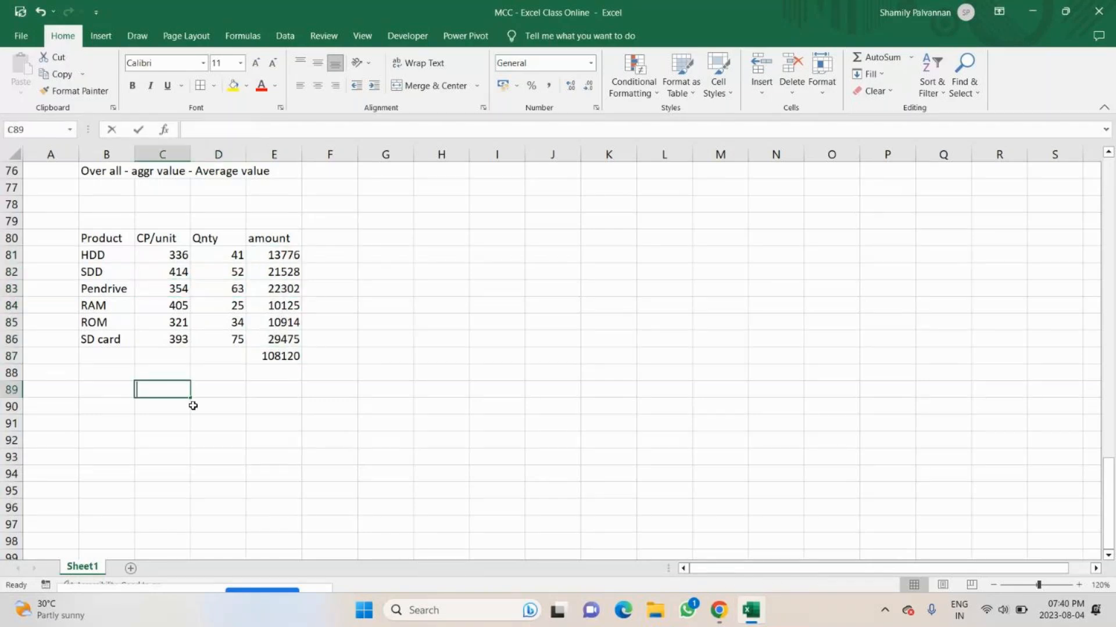
pyautogui.write('=')
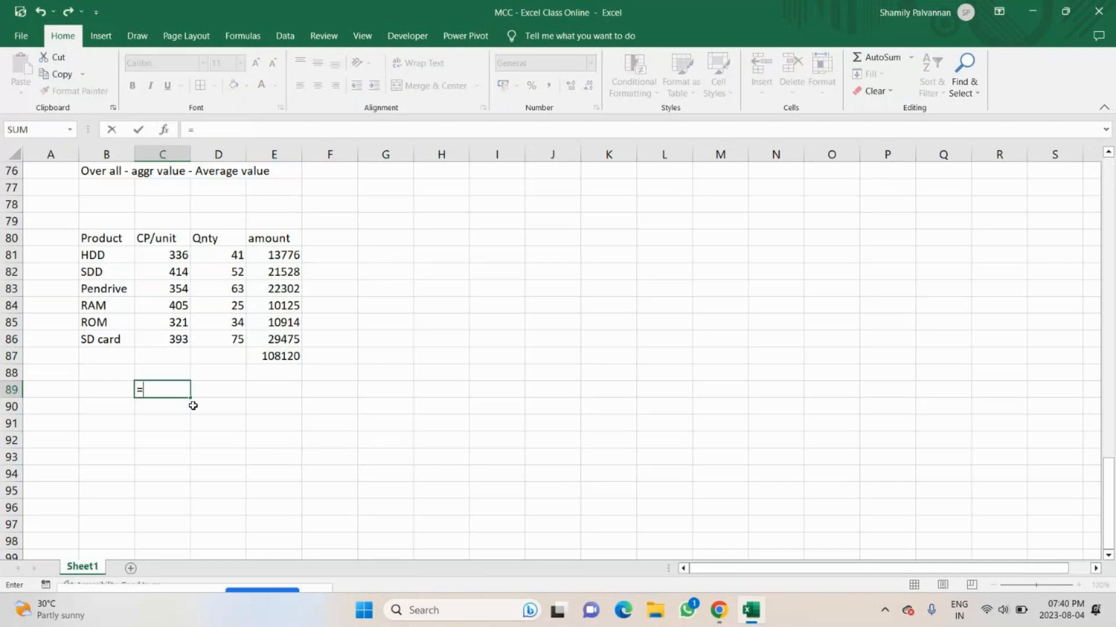
pyautogui.write('SUM(')
pyautogui.moveTo(154, 259); pyautogui.dragTo(168, 335)
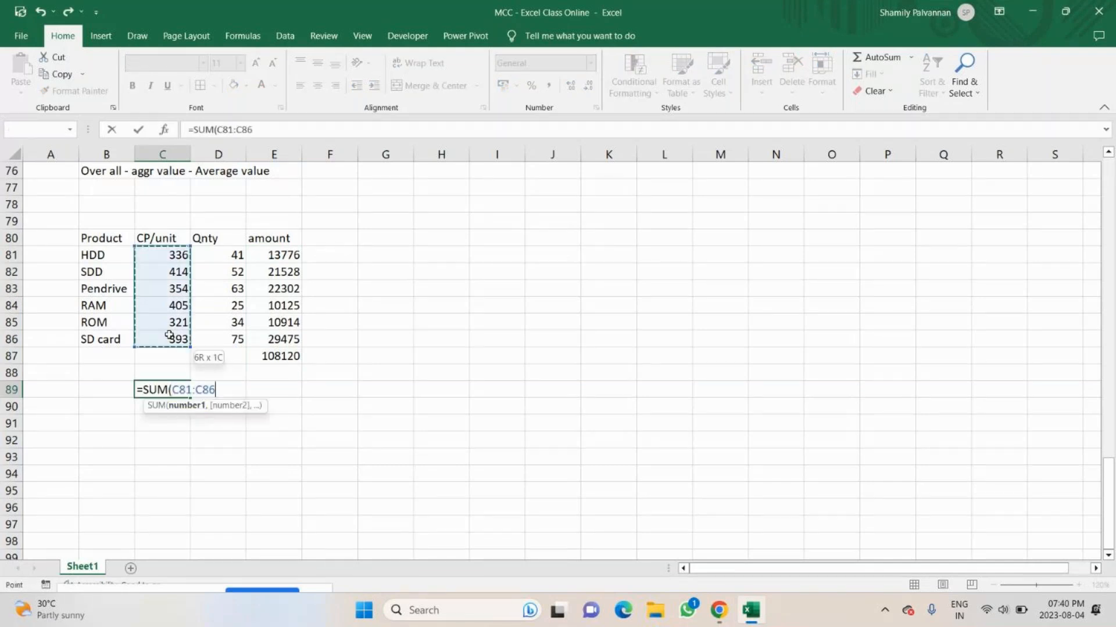
pyautogui.write(')')
pyautogui.hotkey('ctrl', 'Return')
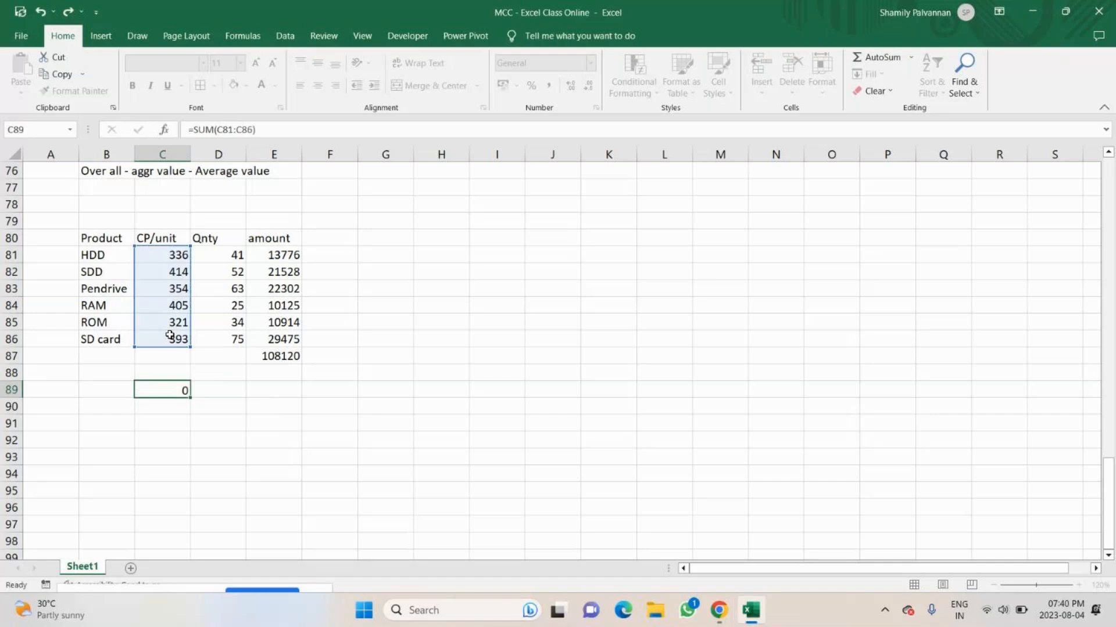
pyautogui.press('Return')
# Total the Qnty column in D89 with =SUM(D81:D86).
pyautogui.click(220, 375)
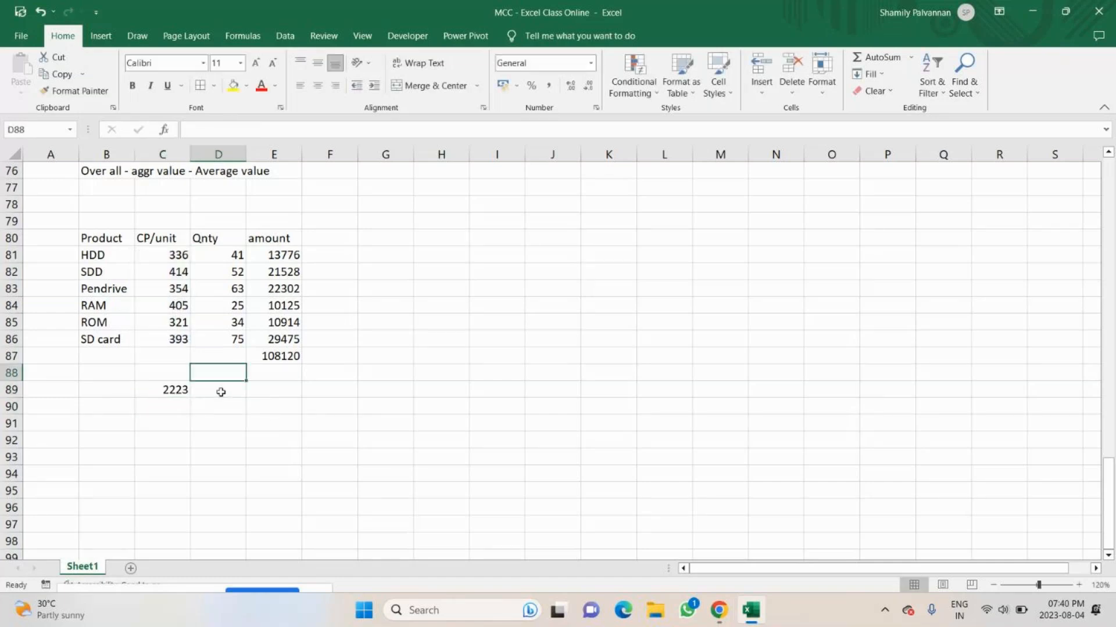
pyautogui.click(221, 392)
pyautogui.write('=')
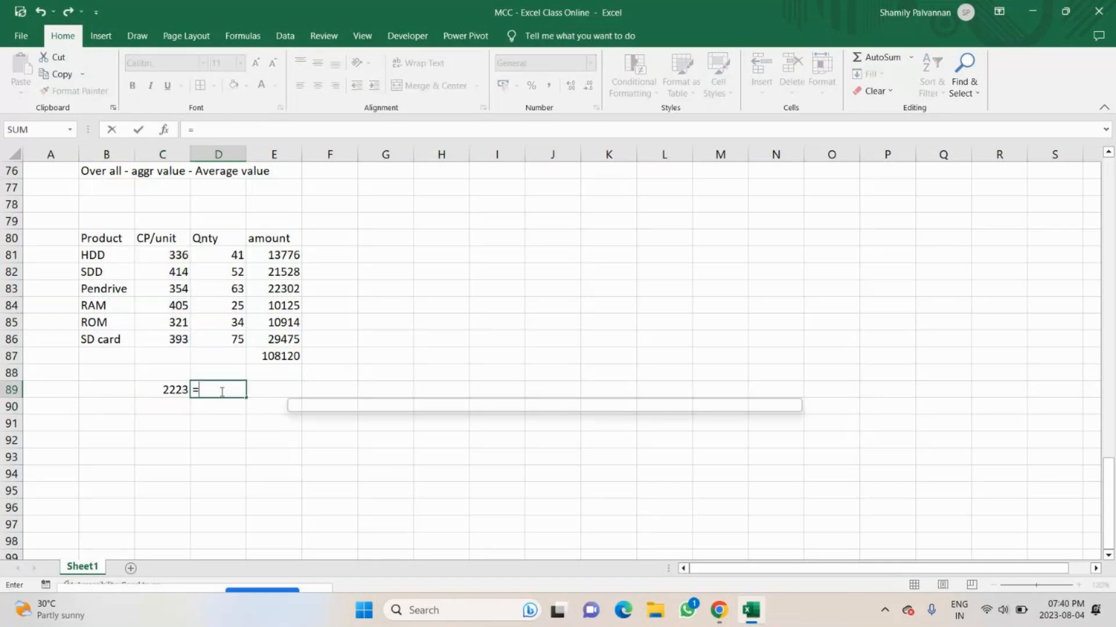
pyautogui.write('SUM(')
pyautogui.moveTo(233, 255); pyautogui.dragTo(236, 340)
pyautogui.write(')')
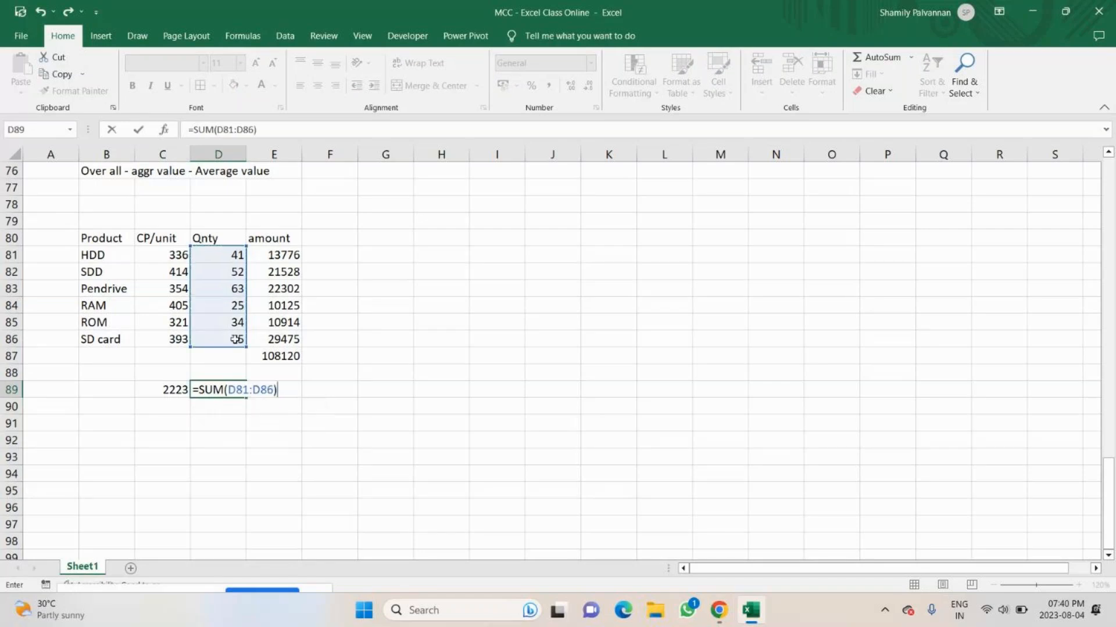
pyautogui.press('Return')
# Multiply the CP/unit total by the Qnty total in E89 with =C89*D89.
pyautogui.click(284, 386)
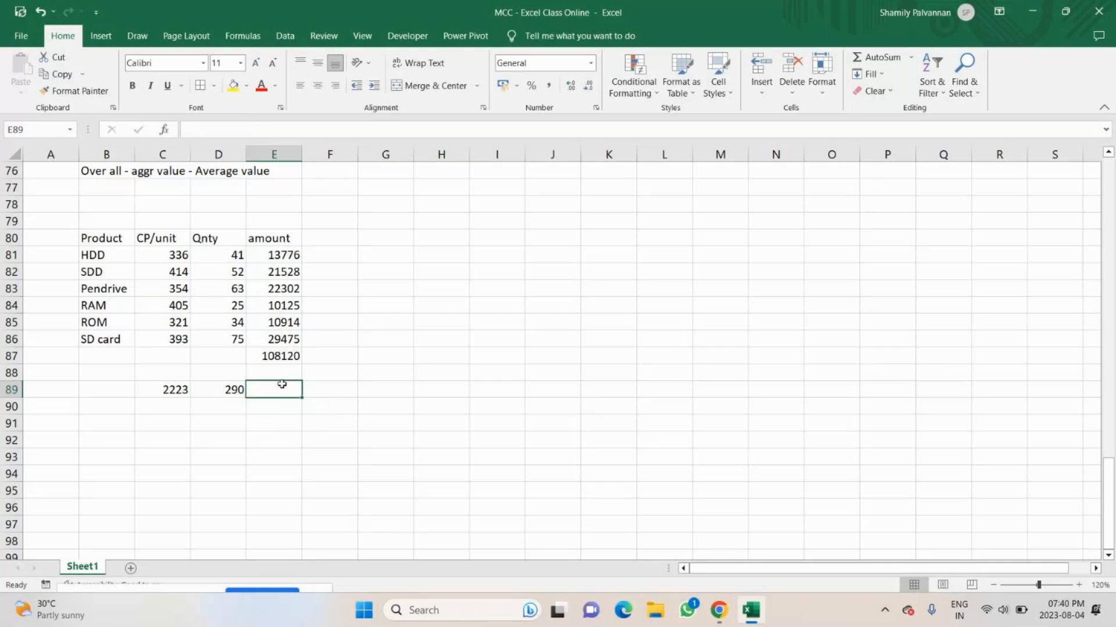
pyautogui.write('=')
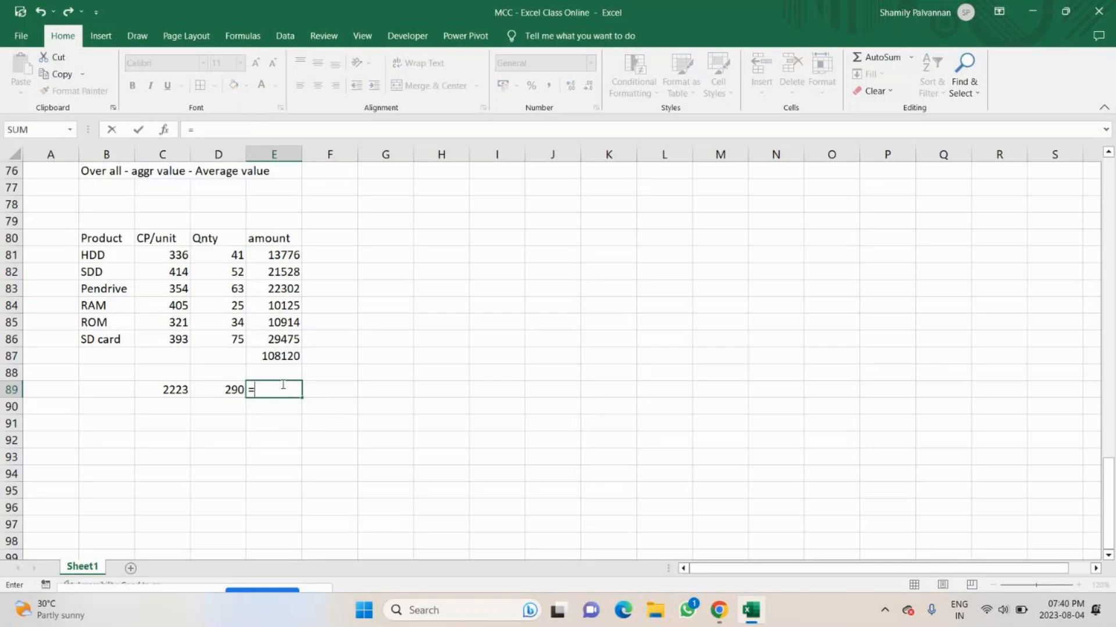
pyautogui.click(154, 389)
pyautogui.write('*')
pyautogui.click(228, 387)
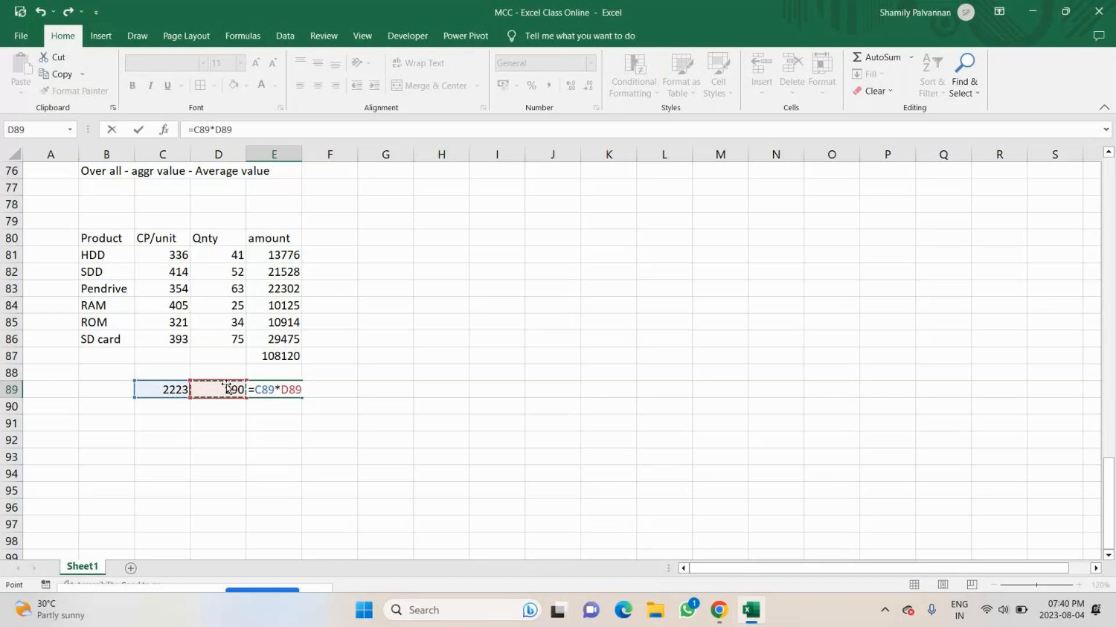
pyautogui.press('Return')
pyautogui.press('Up')
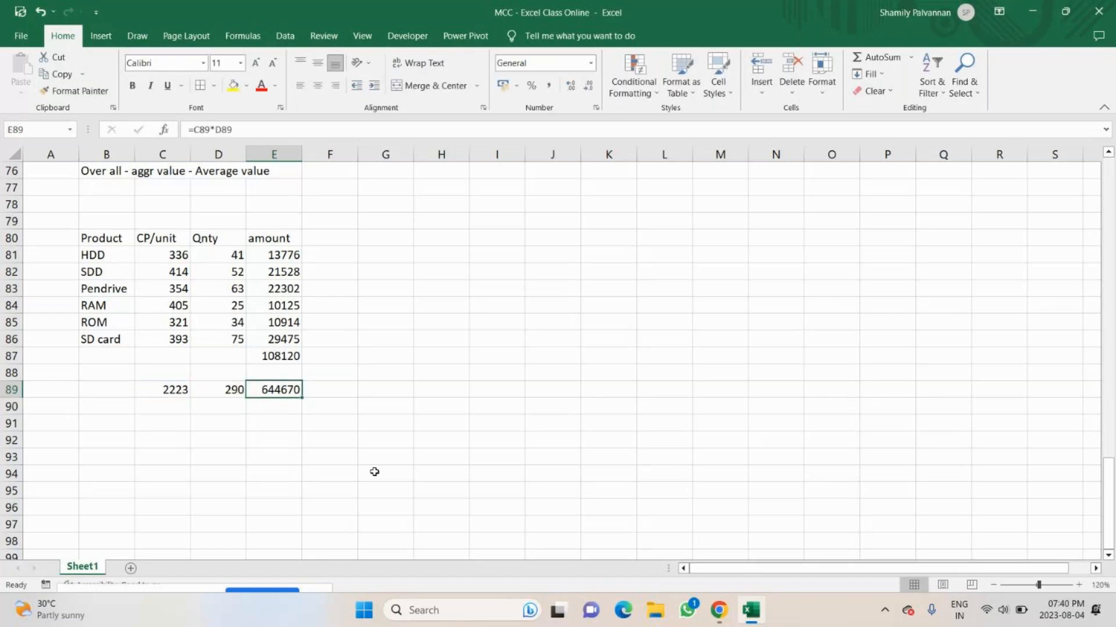
# Compare the summed amount in E87 with the totals and product in C89:E89, checking the row values behind them.
pyautogui.click(287, 356)
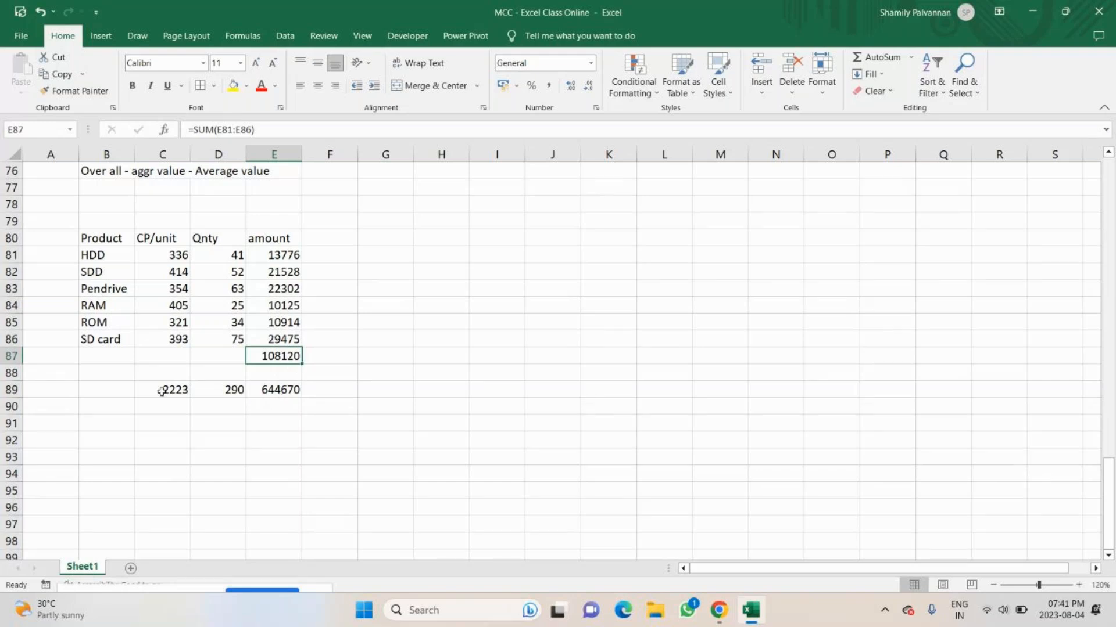
pyautogui.moveTo(162, 391); pyautogui.dragTo(282, 389)
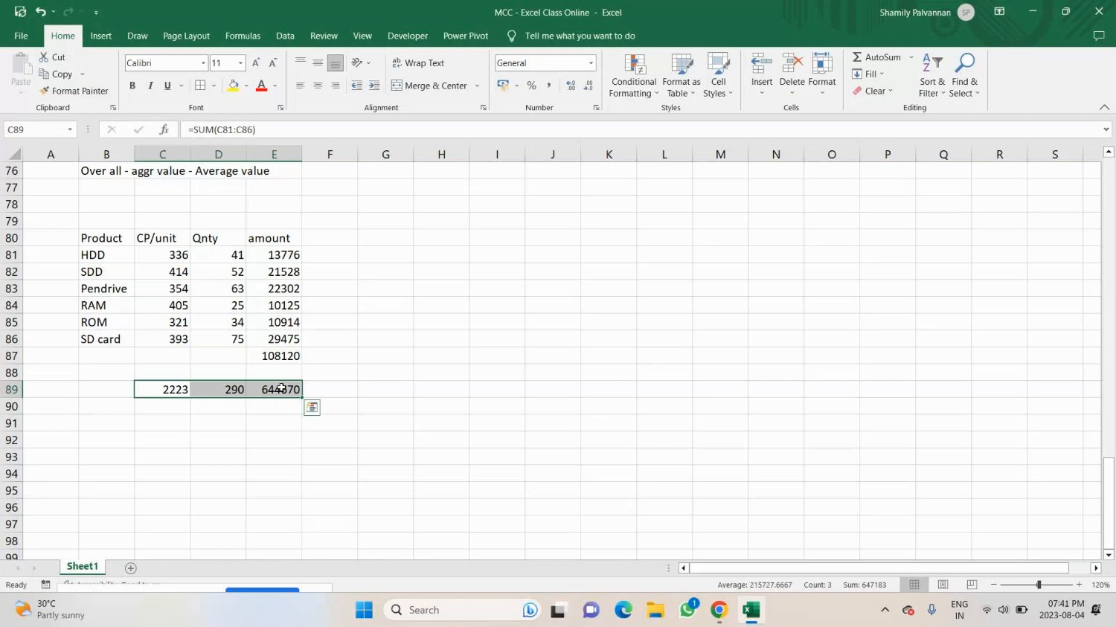
pyautogui.click(298, 357)
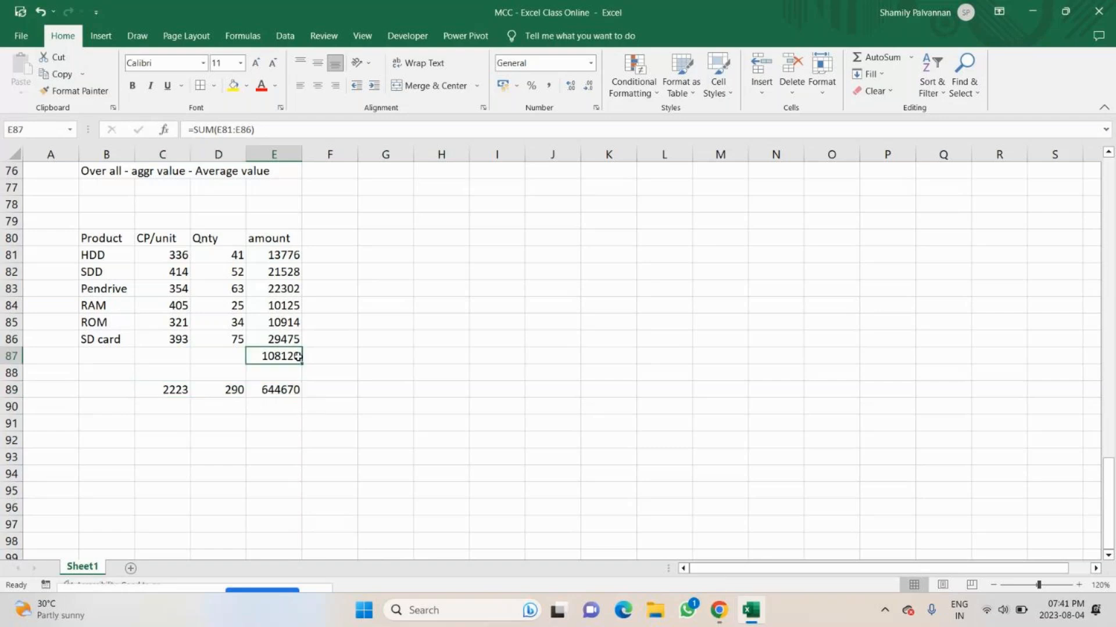
pyautogui.click(461, 255)
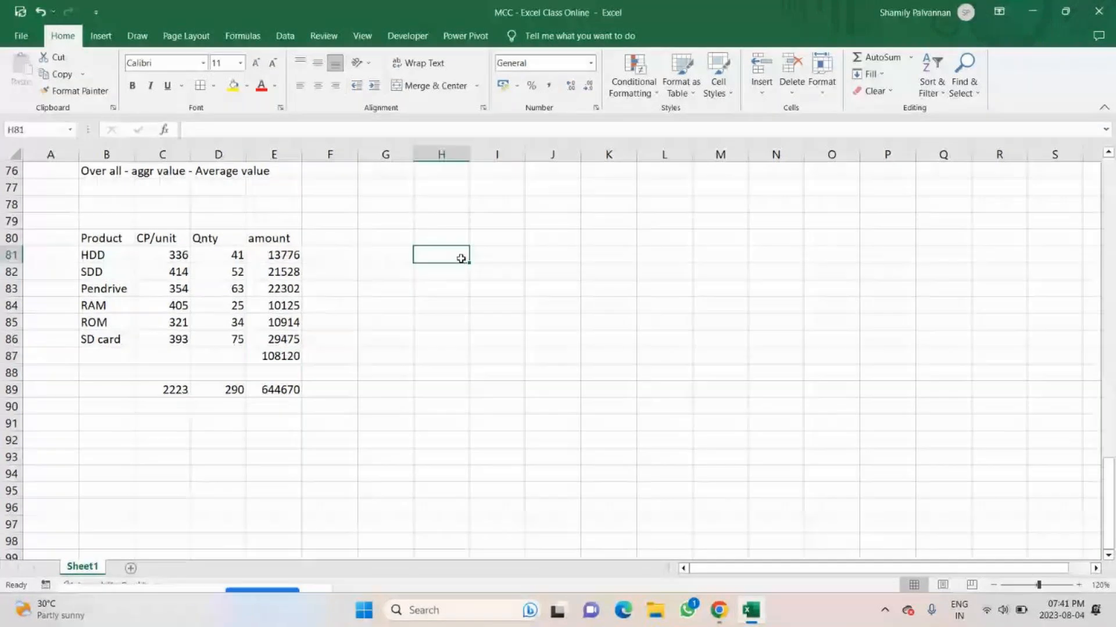
pyautogui.moveTo(185, 255); pyautogui.dragTo(215, 290)
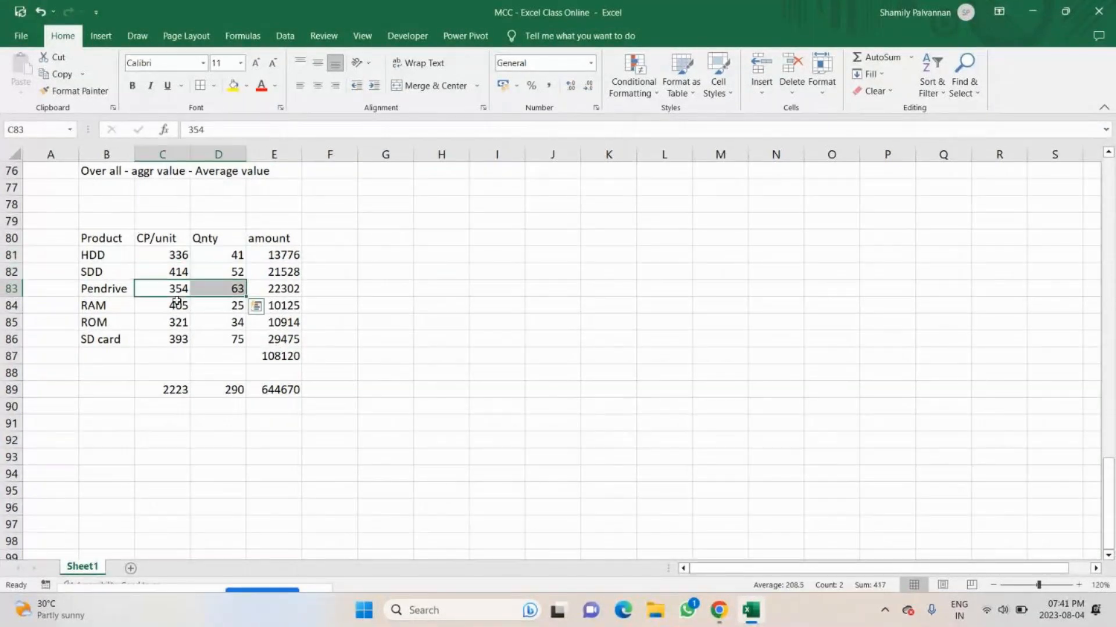
pyautogui.click(170, 329)
pyautogui.moveTo(166, 356); pyautogui.dragTo(223, 356)
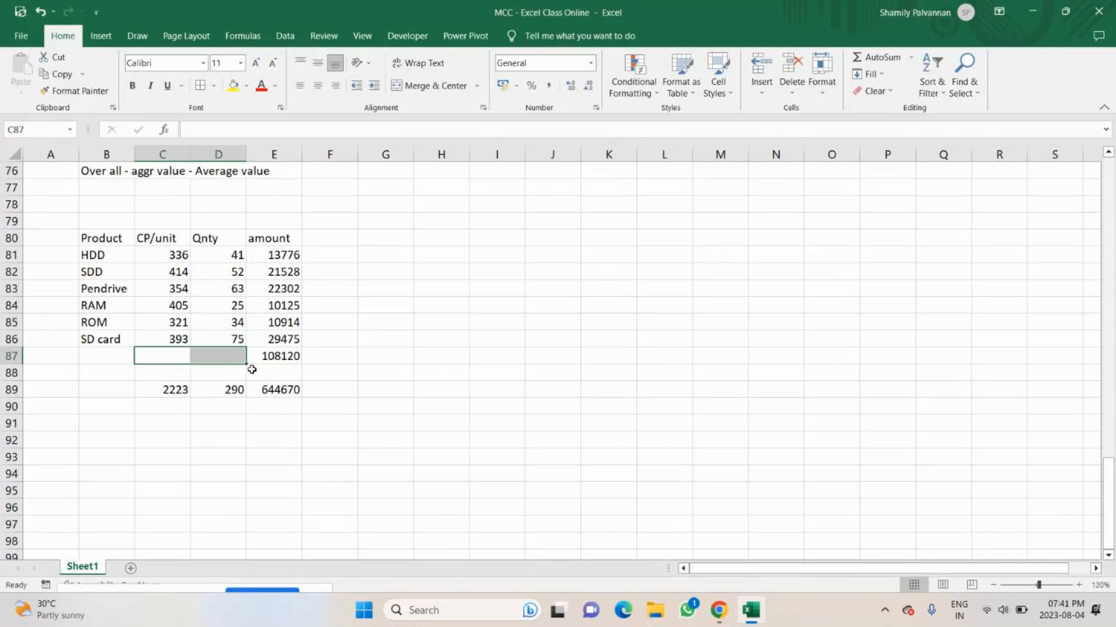
pyautogui.click(279, 356)
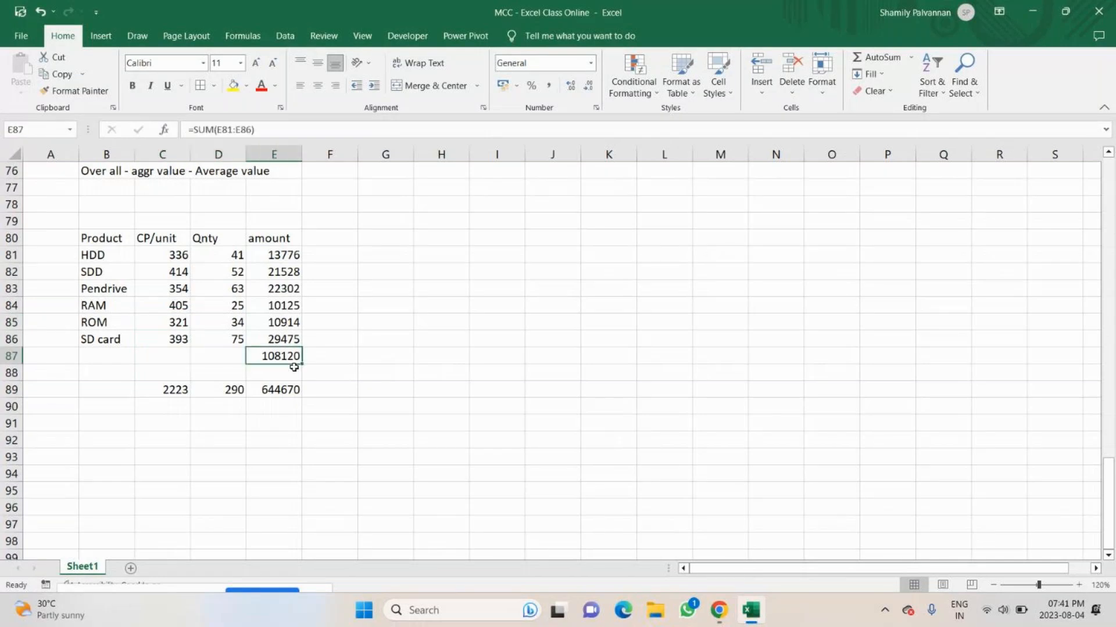
# Turn on the microphone in the GoTo meeting in Chrome and return to the Excel workbook.
pyautogui.click(718, 612)
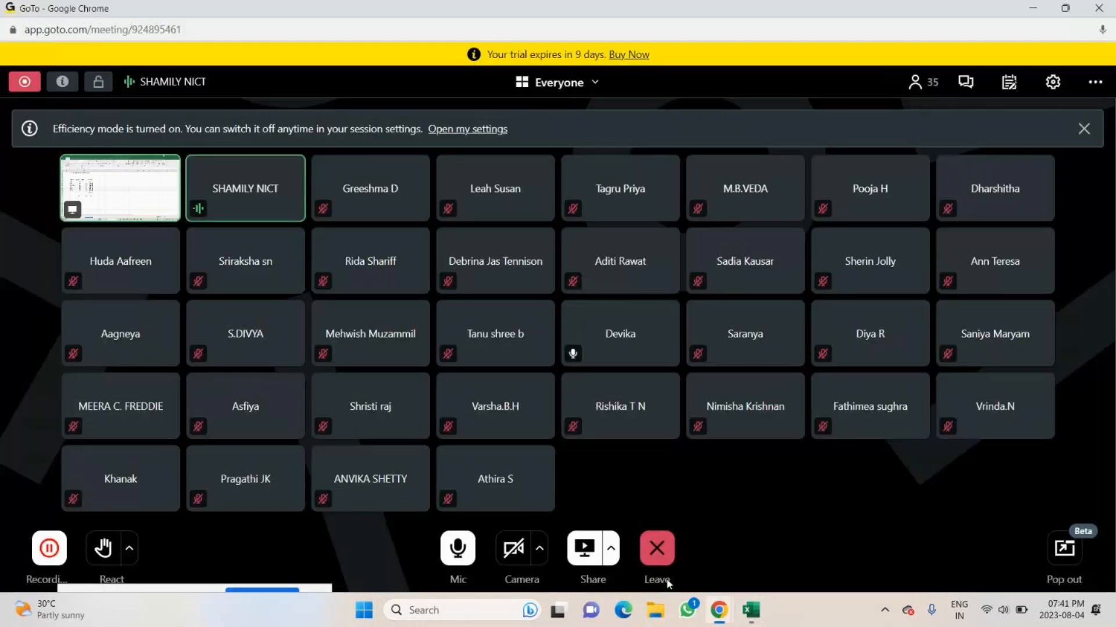
pyautogui.click(459, 562)
pyautogui.click(751, 610)
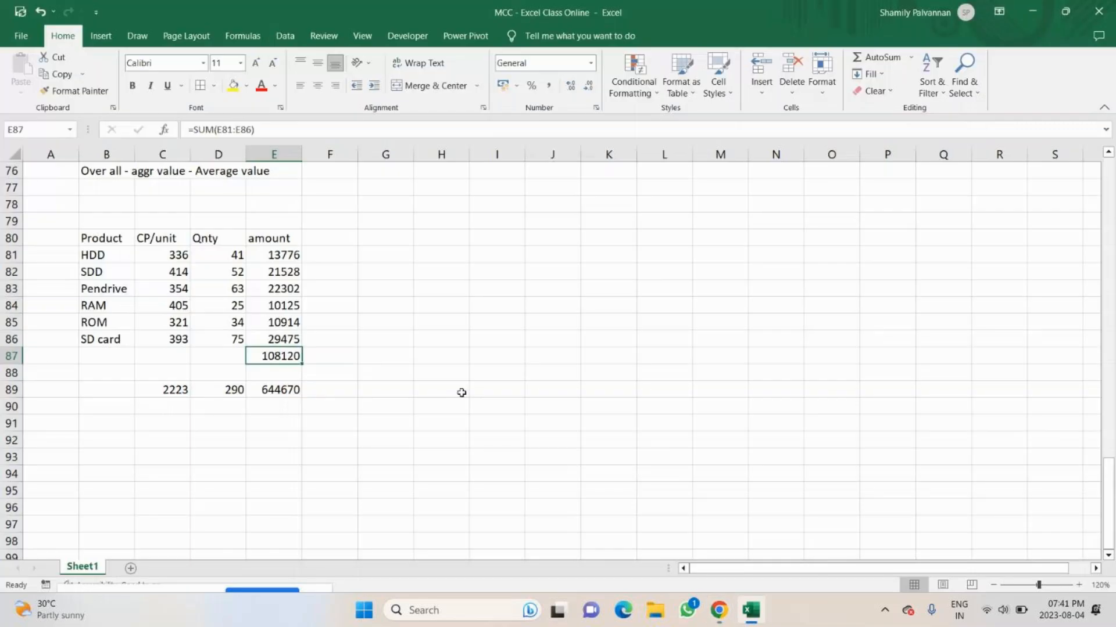
# Review the CP/unit and Qnty values of the HDD and SDD rows against the amount total in E87.
pyautogui.click(175, 256)
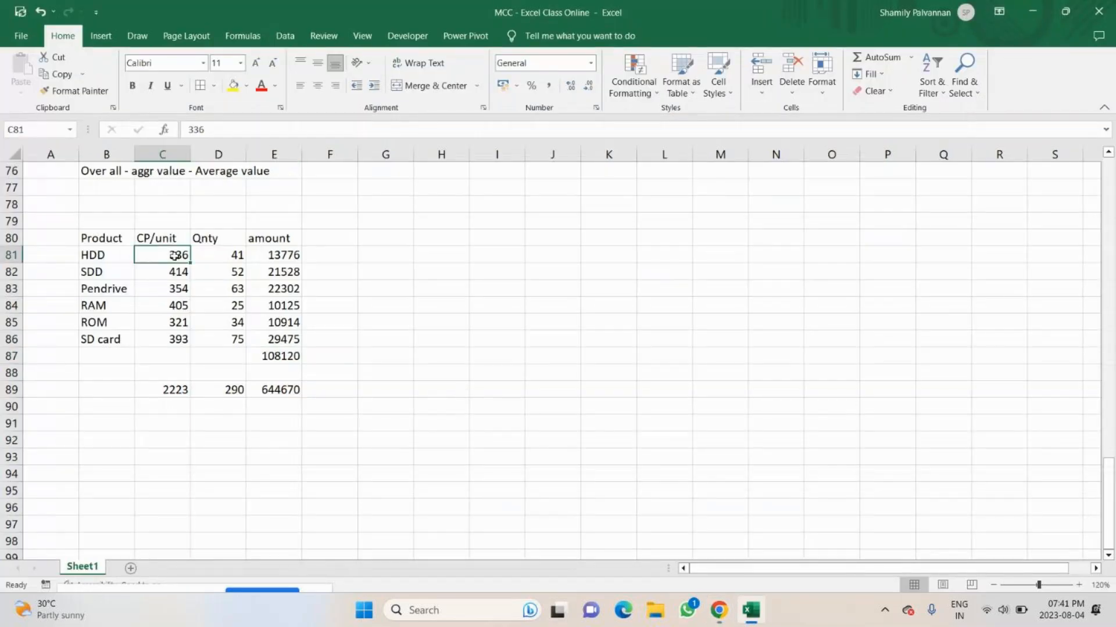
pyautogui.click(218, 255)
pyautogui.click(270, 351)
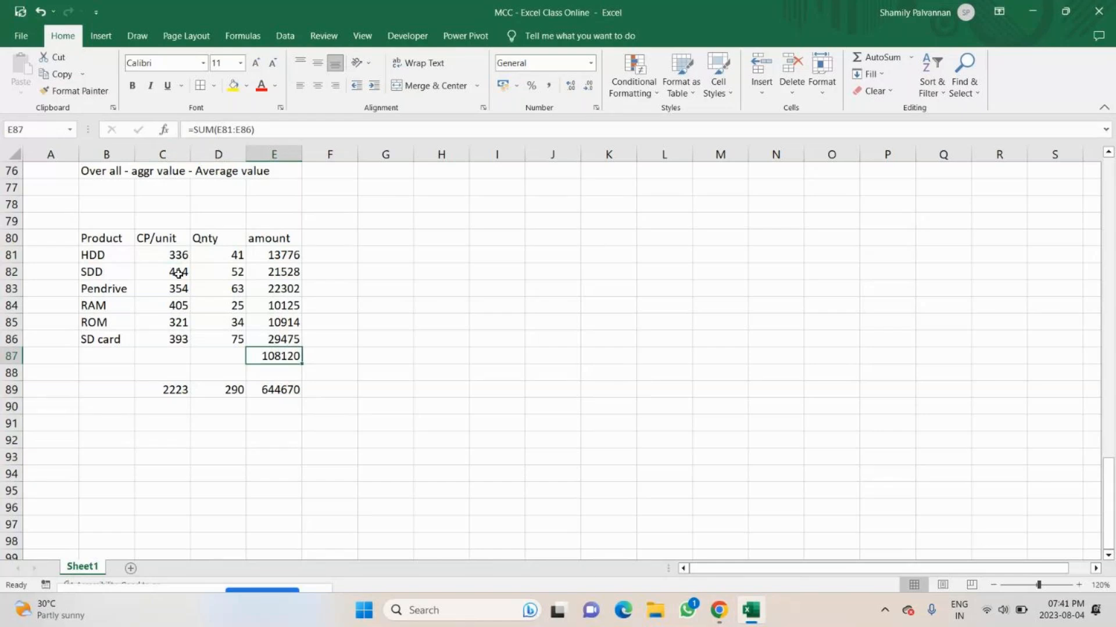
pyautogui.moveTo(179, 273); pyautogui.dragTo(229, 272)
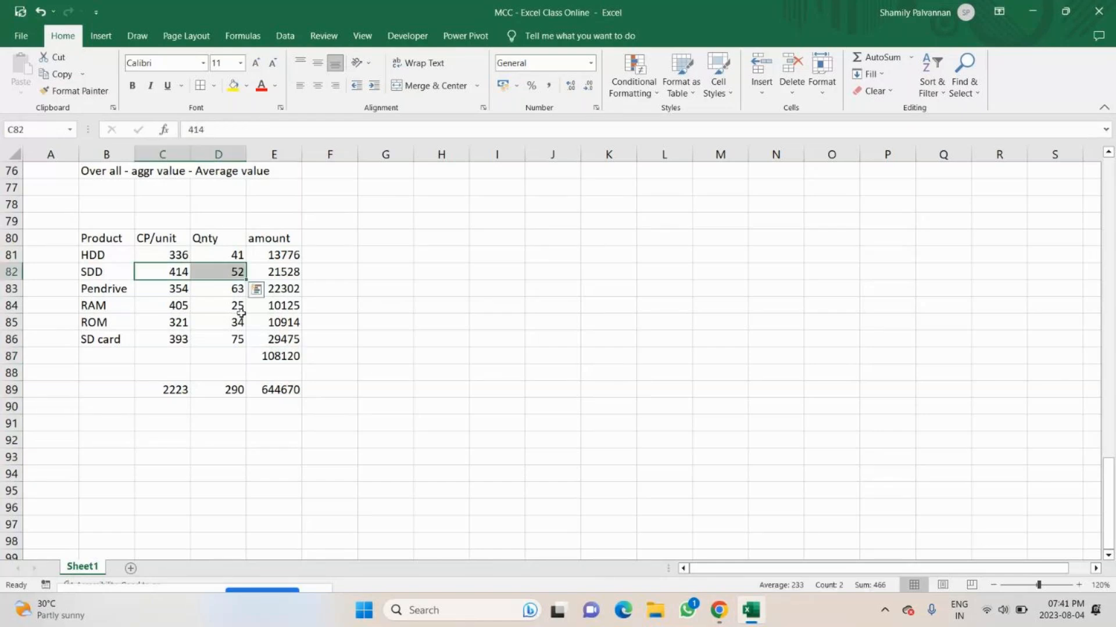
pyautogui.scroll(-4, 280, 380)
pyautogui.scroll(3, 280, 380)
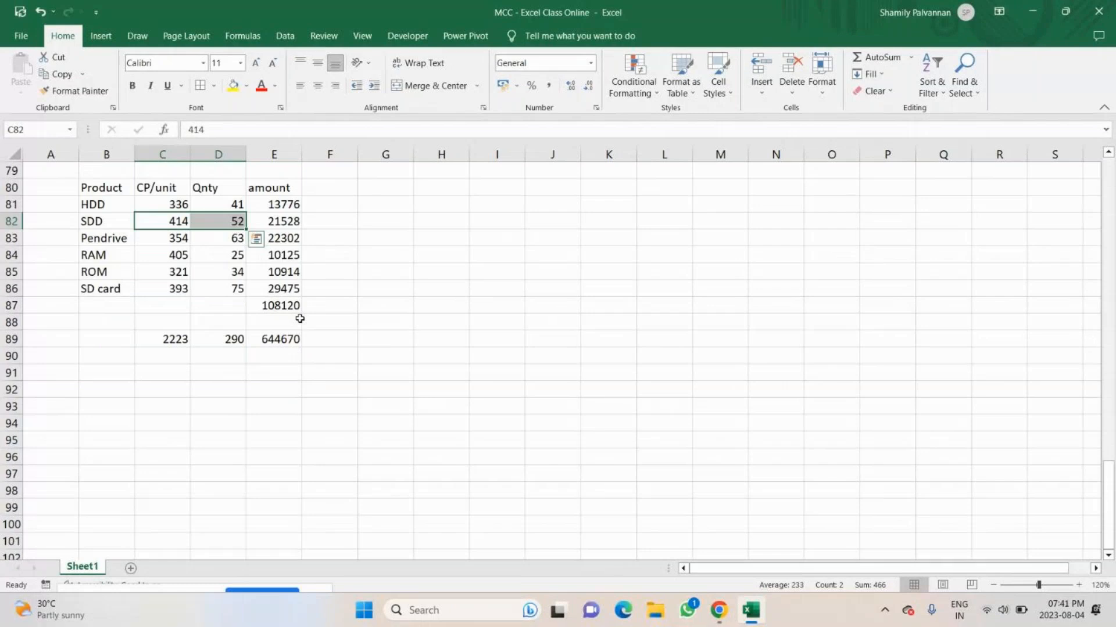
# Check the summed amount in E87 against the CP/unit and Qnty values of the HDD row.
pyautogui.click(463, 243)
pyautogui.click(280, 305)
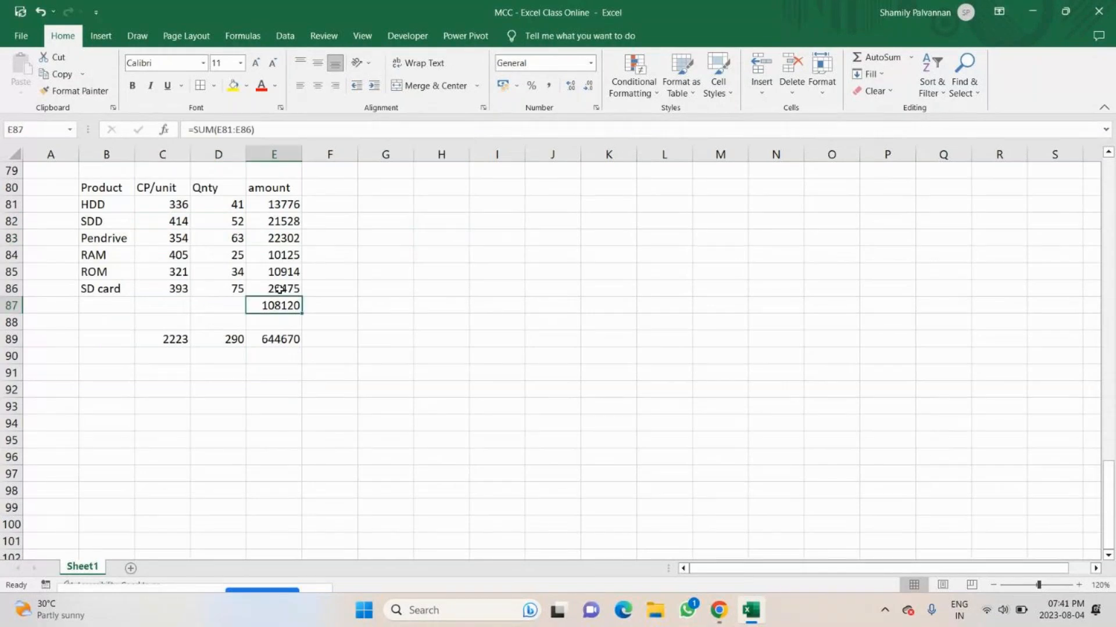
pyautogui.moveTo(175, 204); pyautogui.dragTo(220, 204)
pyautogui.click(274, 306)
# Calculate the total amount directly from the CP/unit and Qnty columns in H83 with =SUMPRODUCT(C81:C86,D81:D86).
pyautogui.click(453, 238)
pyautogui.write('=')
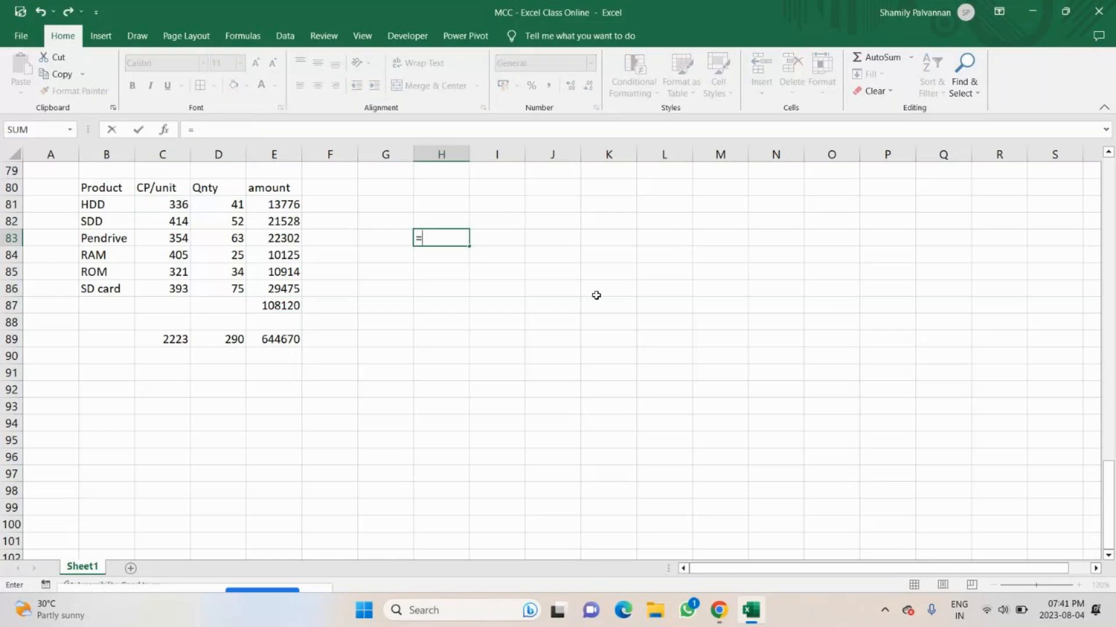
pyautogui.write('sum')
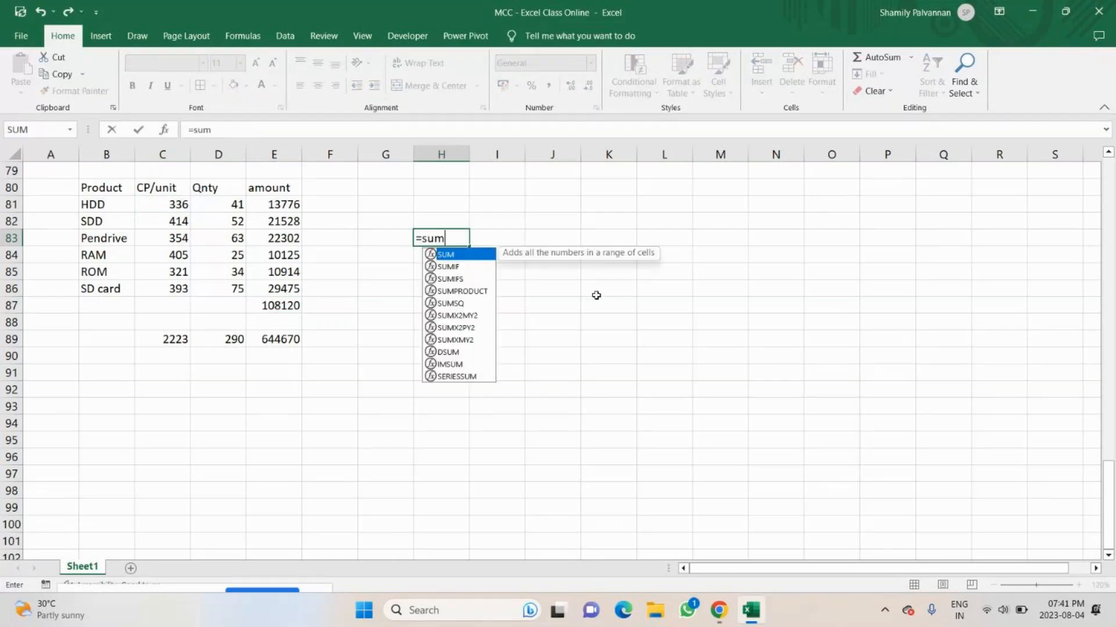
pyautogui.write('pr')
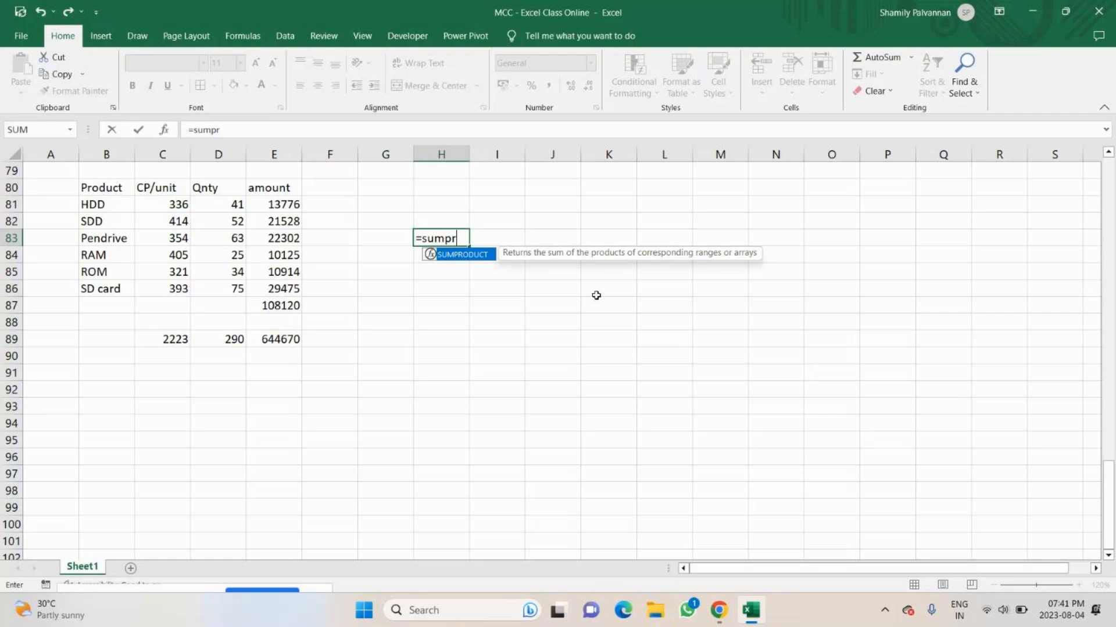
pyautogui.press('Tab')
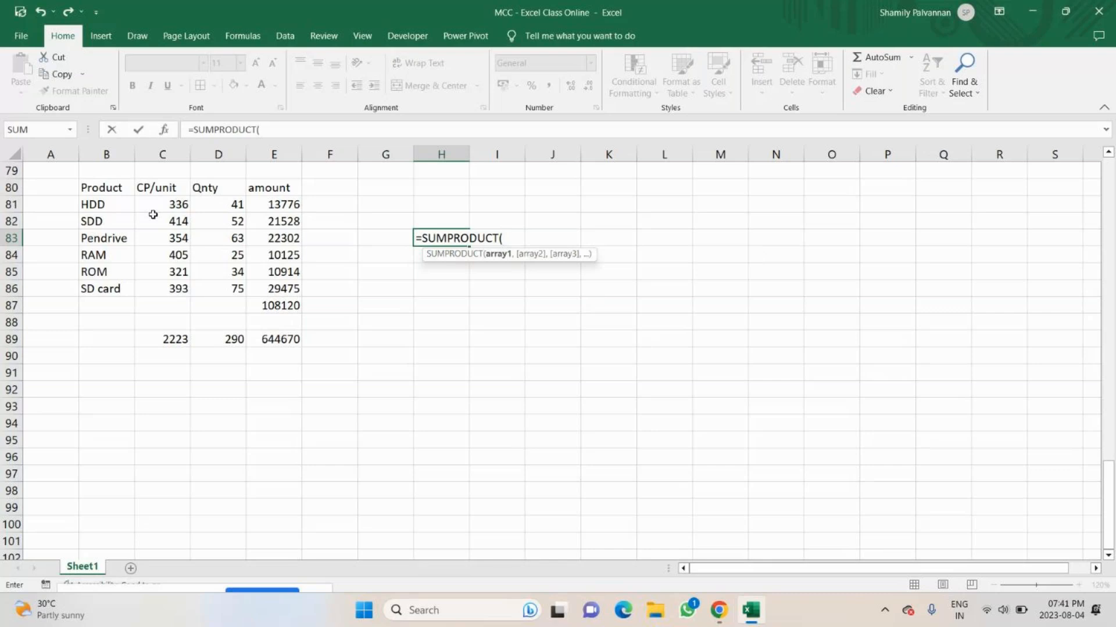
pyautogui.moveTo(179, 200); pyautogui.dragTo(184, 298)
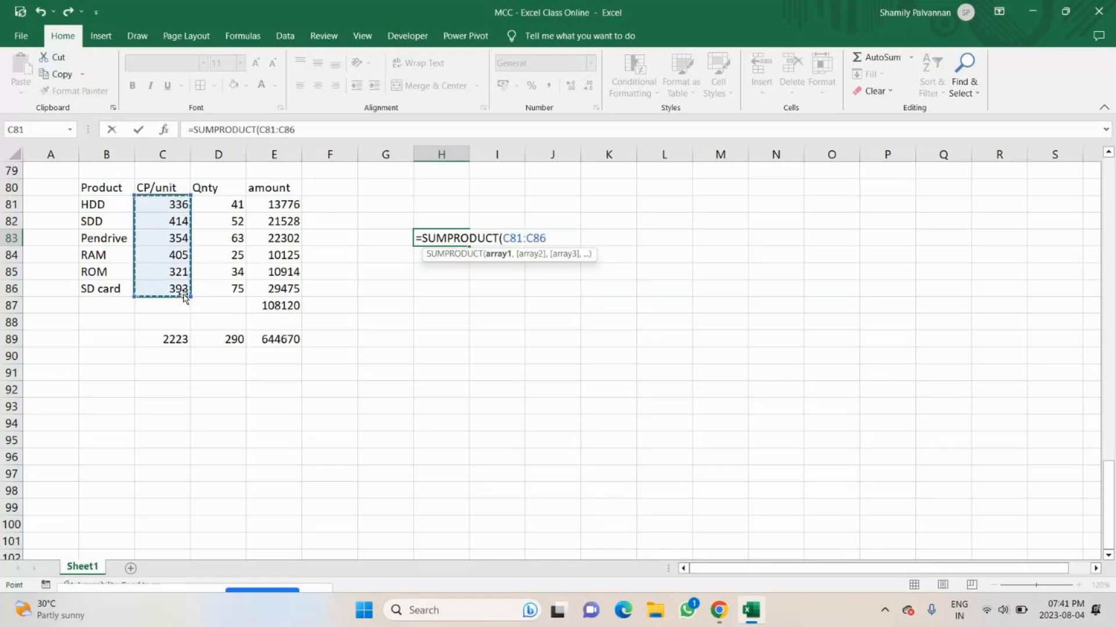
pyautogui.write(',')
pyautogui.moveTo(232, 203); pyautogui.dragTo(230, 292)
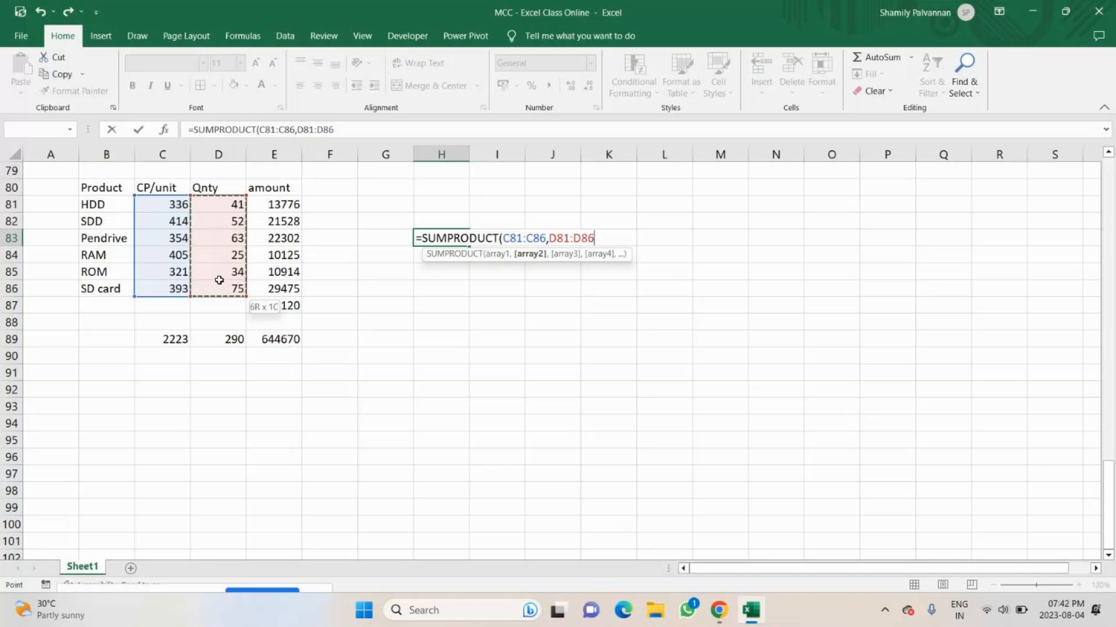
pyautogui.write(')')
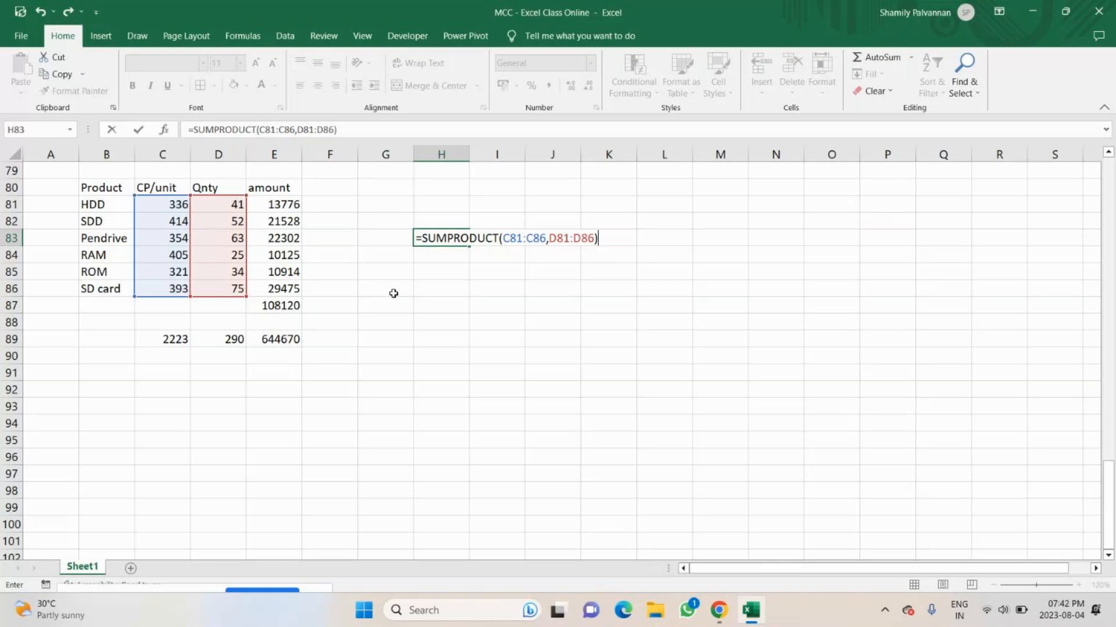
pyautogui.press('Return')
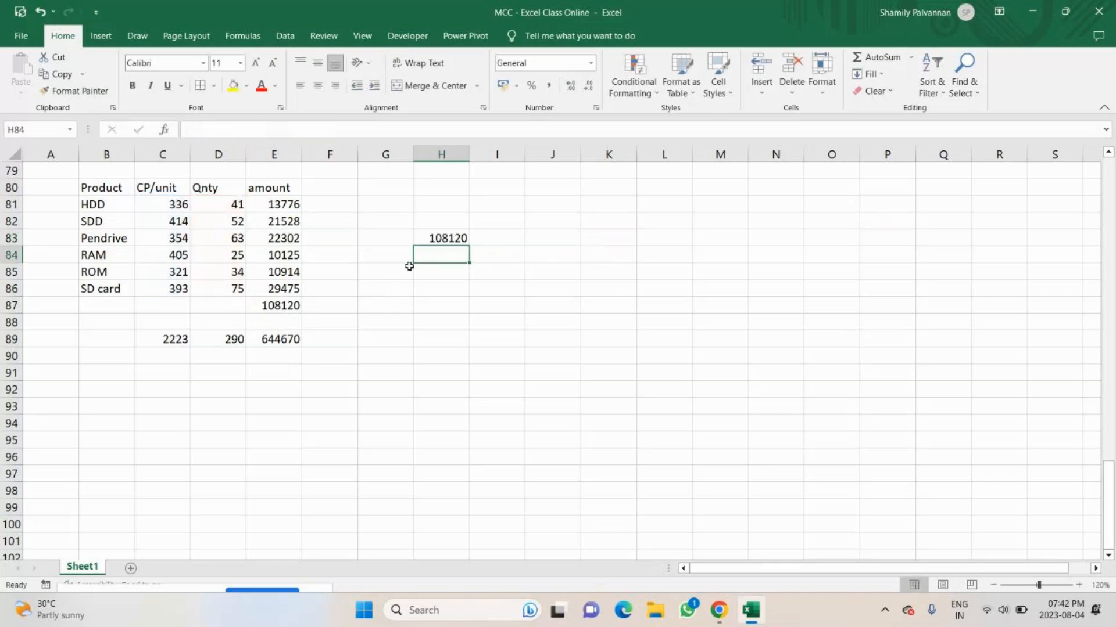
# Review the SUMPRODUCT result in H83 against the CP/unit values, the Qnty values and the amount total in E87.
pyautogui.click(437, 242)
pyautogui.click(168, 206)
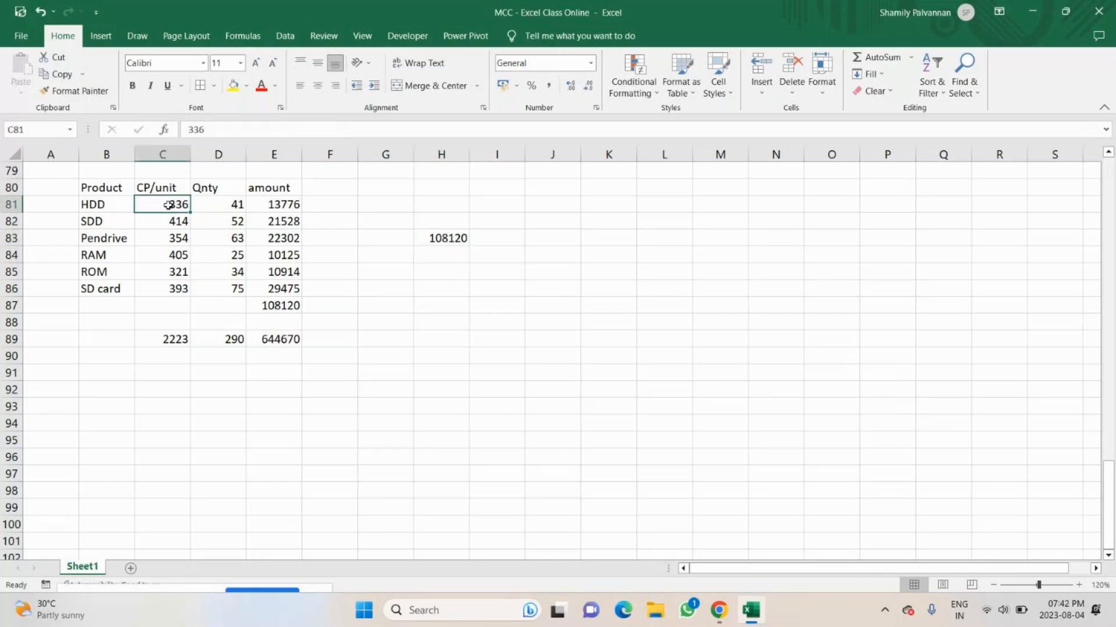
pyautogui.moveTo(168, 206); pyautogui.dragTo(168, 323)
pyautogui.moveTo(217, 208); pyautogui.dragTo(218, 305)
pyautogui.moveTo(218, 205); pyautogui.dragTo(235, 291)
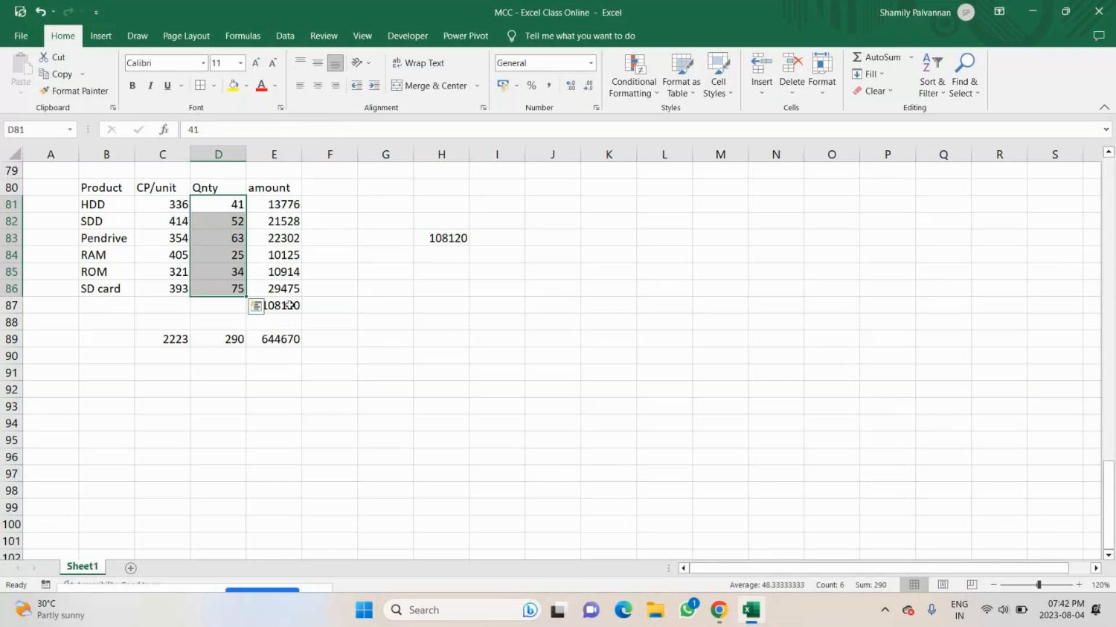
pyautogui.click(288, 305)
pyautogui.click(162, 200)
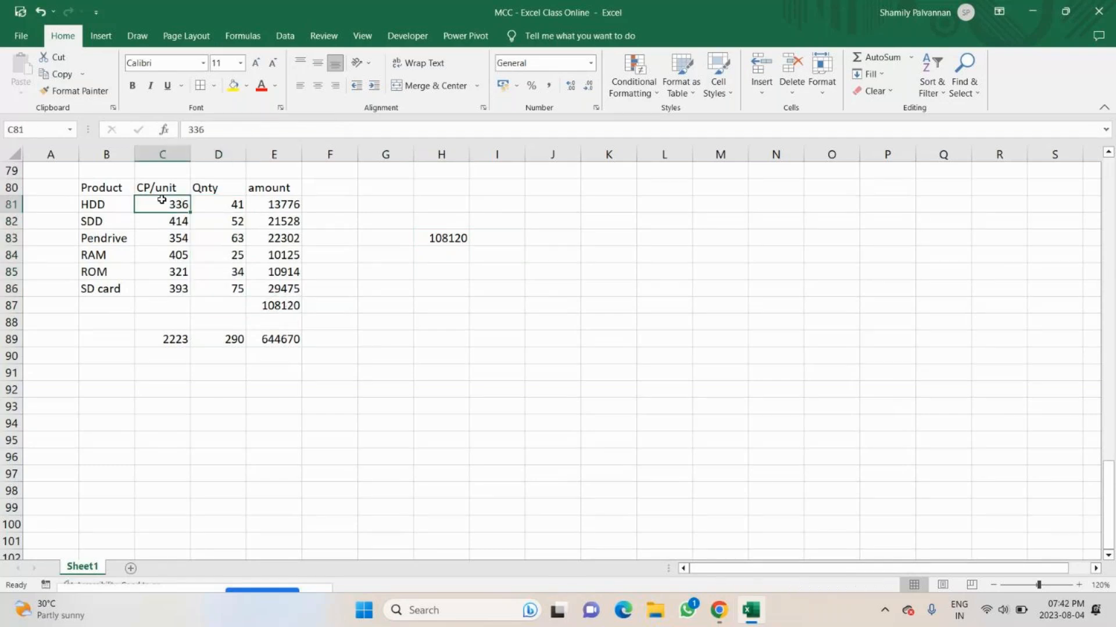
pyautogui.moveTo(162, 200); pyautogui.dragTo(162, 271)
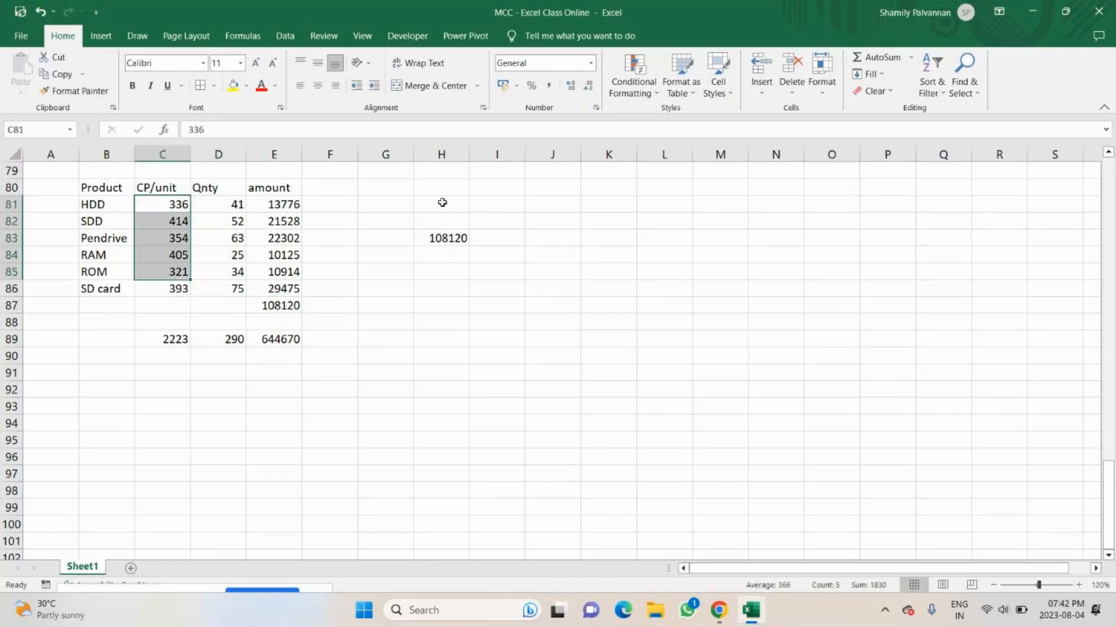
# Highlight the result in H83 with yellow fill and label it Sumproduct in H82.
pyautogui.click(441, 238)
pyautogui.click(440, 215)
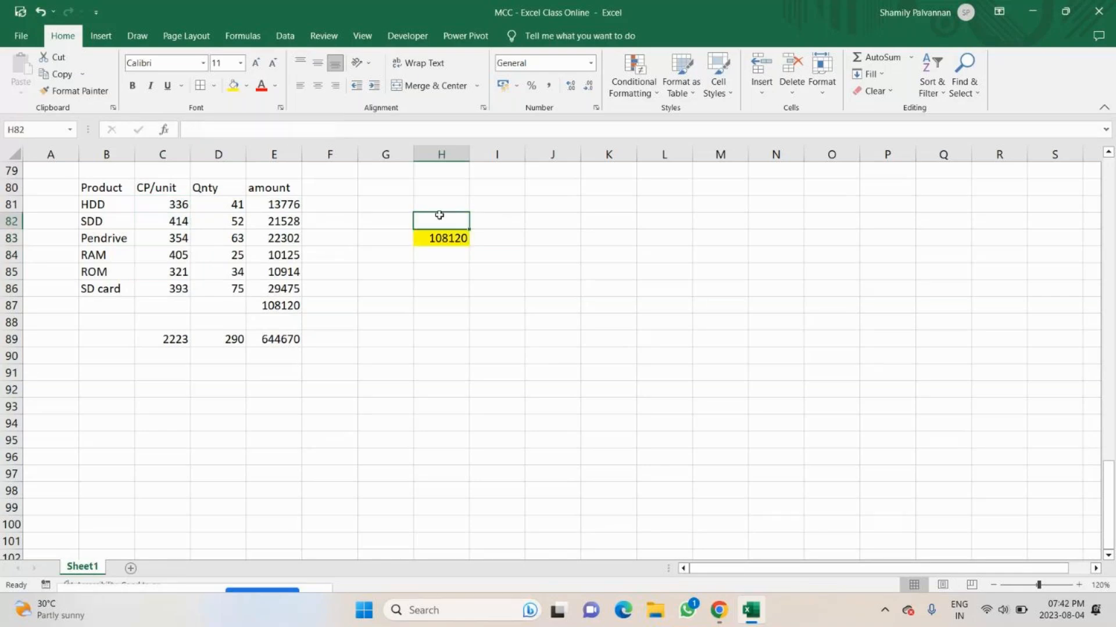
pyautogui.write('Sum')
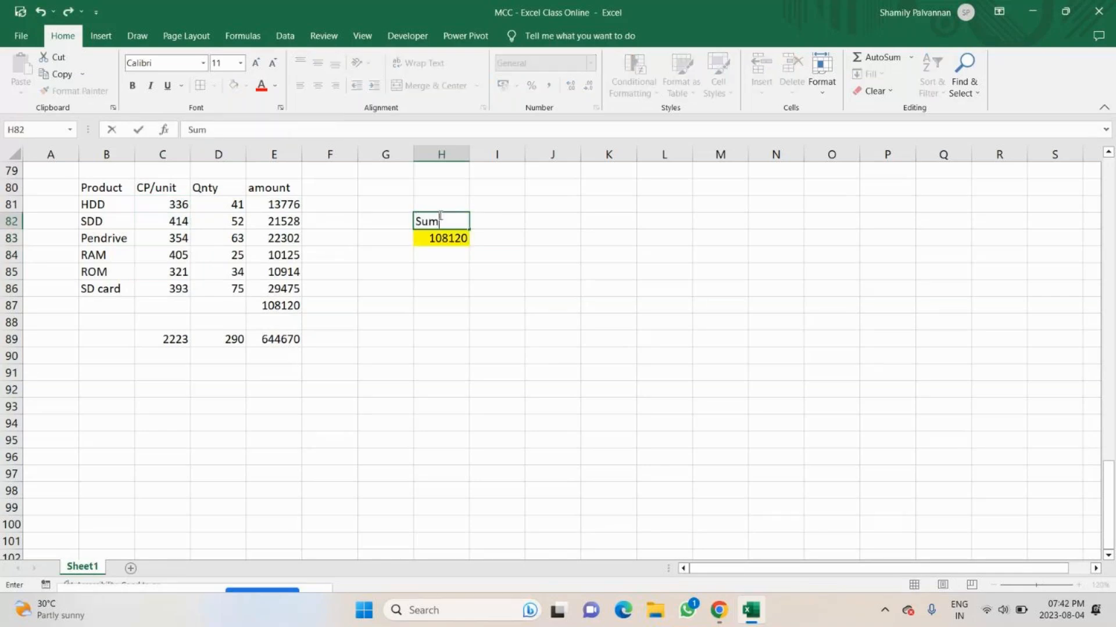
pyautogui.write('product')
pyautogui.press('Return')
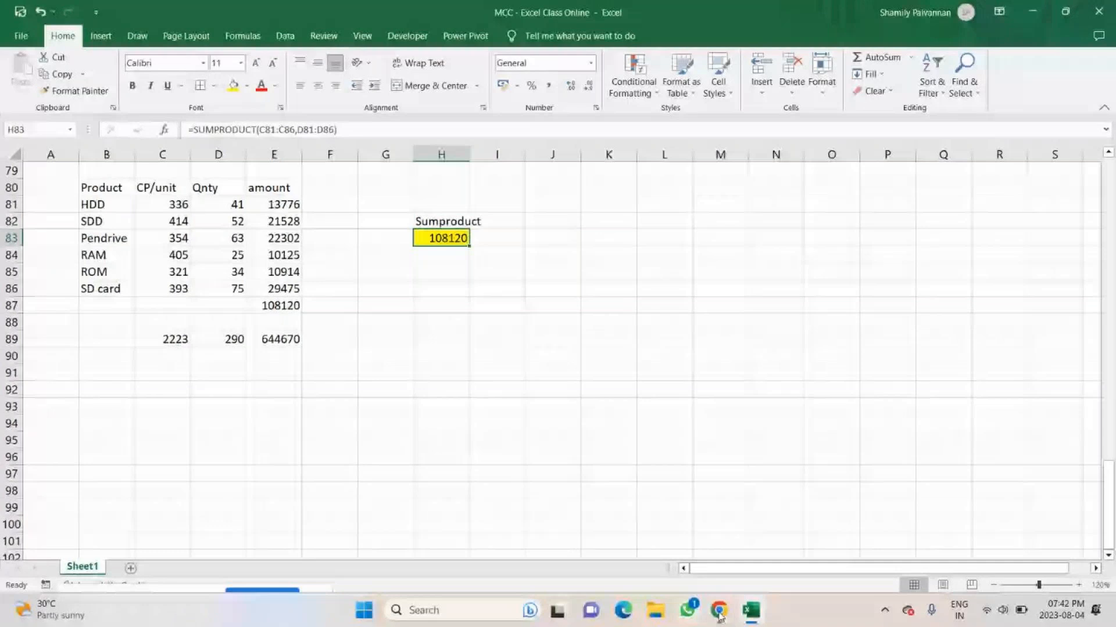
# Switch to the GoTo meeting in Chrome and read the participants' chat replies, revealing the private messages.
pyautogui.moveTo(719, 616)
pyautogui.click(750, 561)
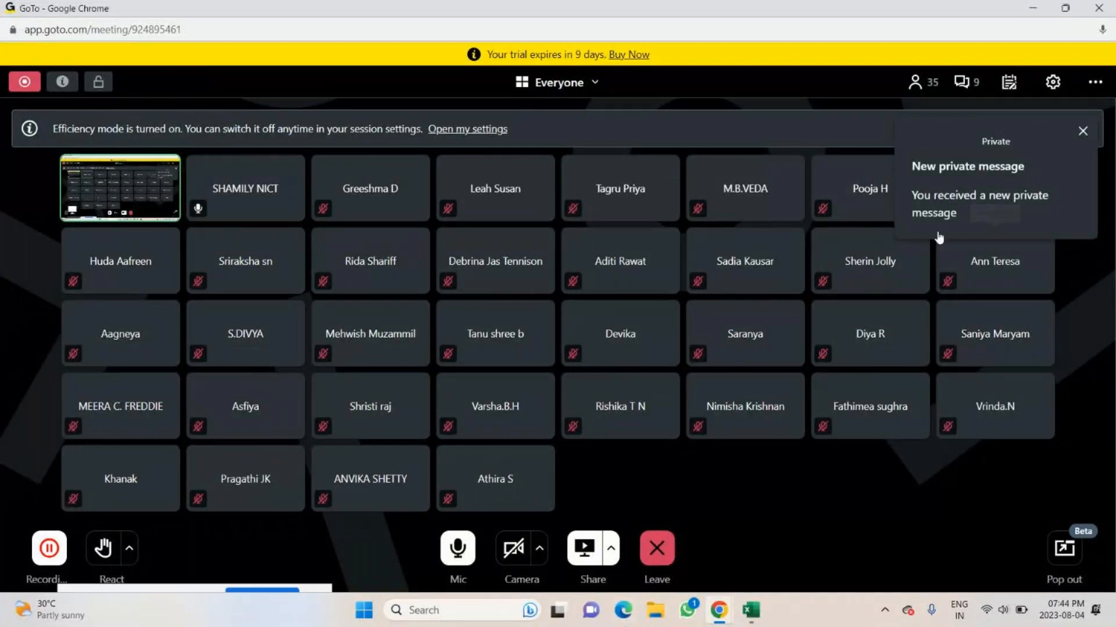
pyautogui.click(966, 83)
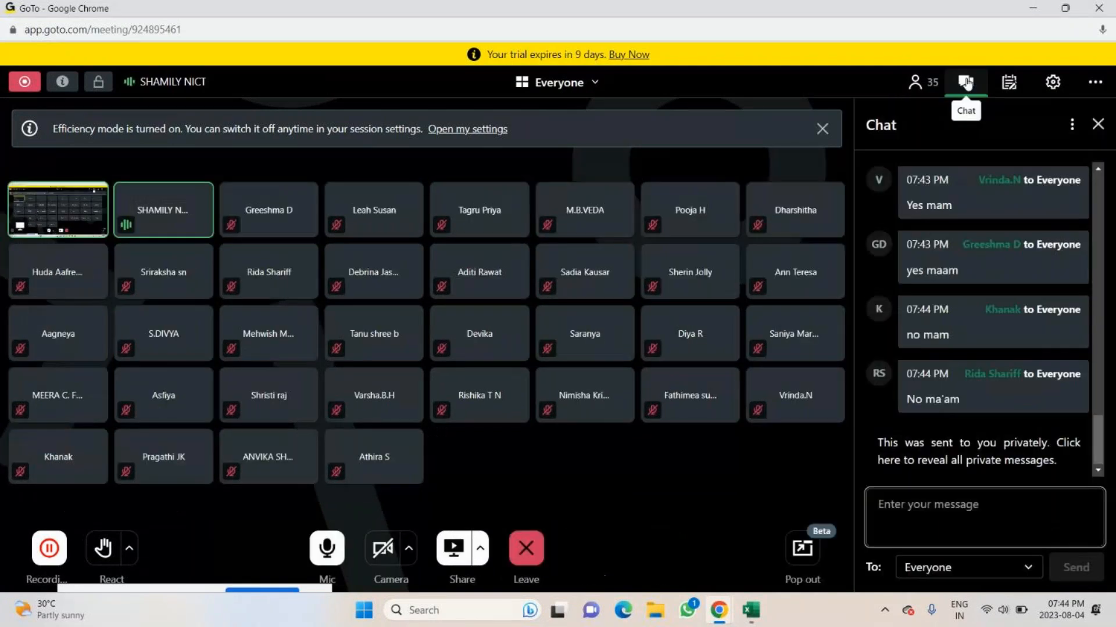
pyautogui.click(1075, 446)
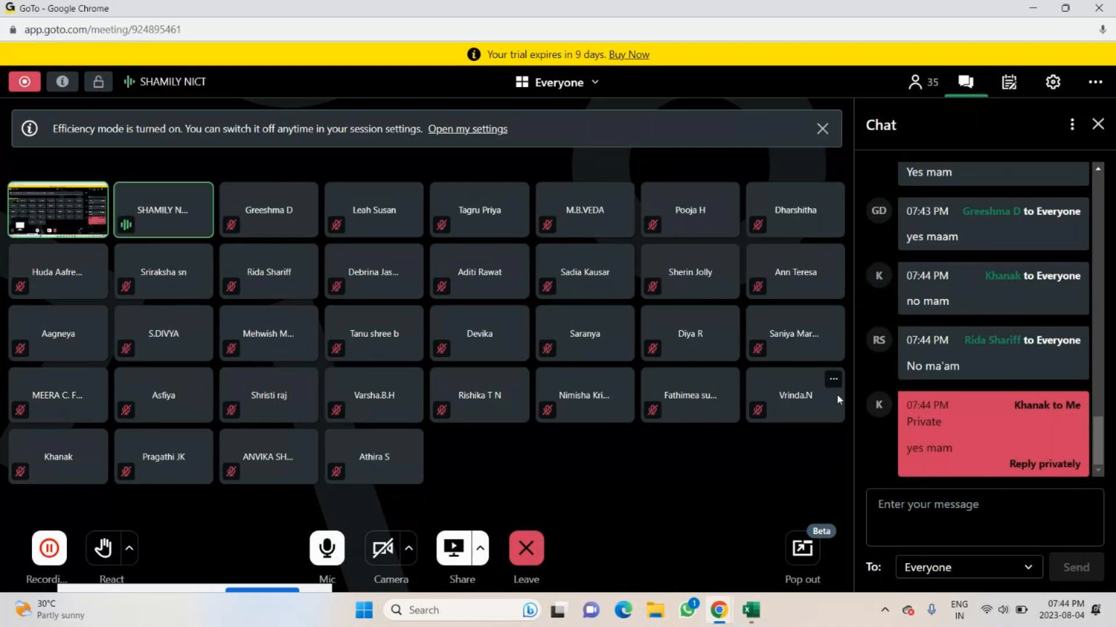
pyautogui.click(1100, 123)
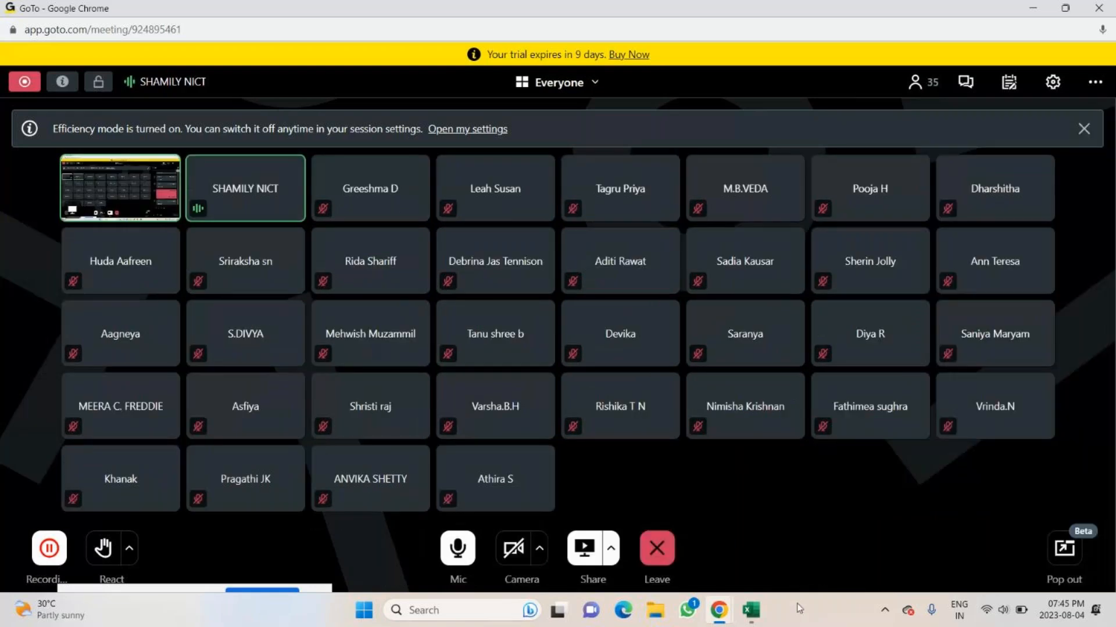
pyautogui.click(967, 82)
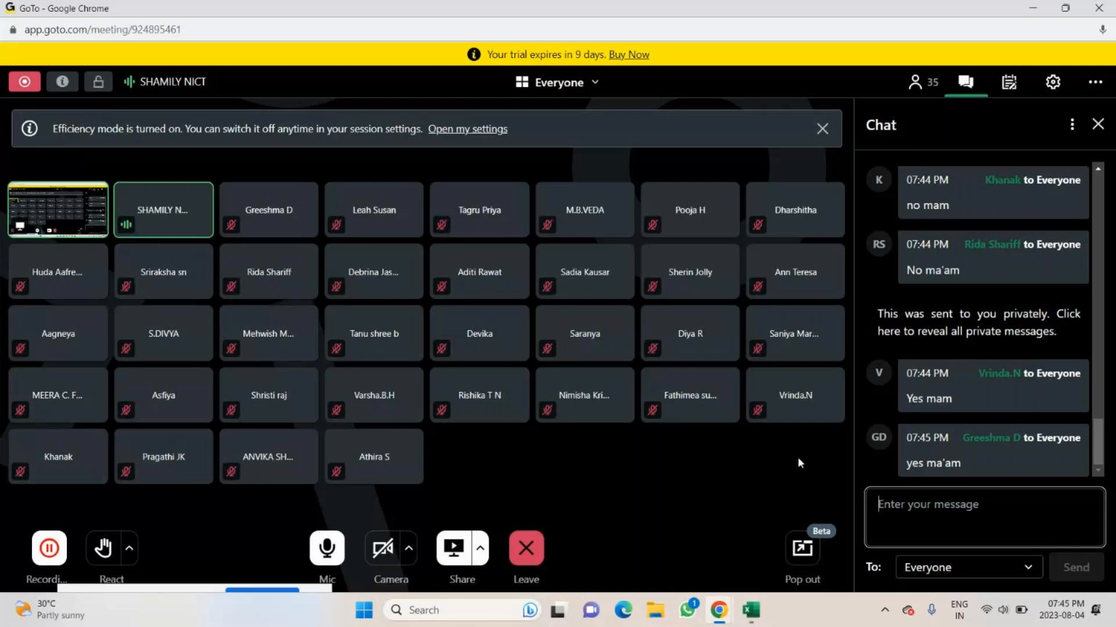
pyautogui.click(1098, 124)
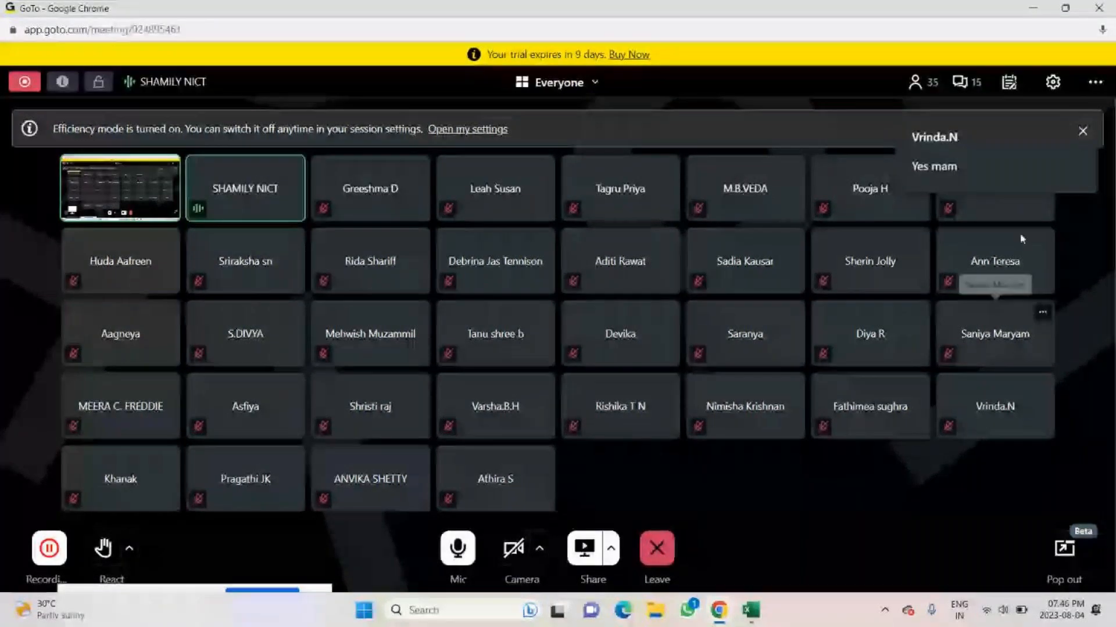
# Dismiss the chat notification and bring up the choice to leave or end the meeting session.
pyautogui.click(1084, 134)
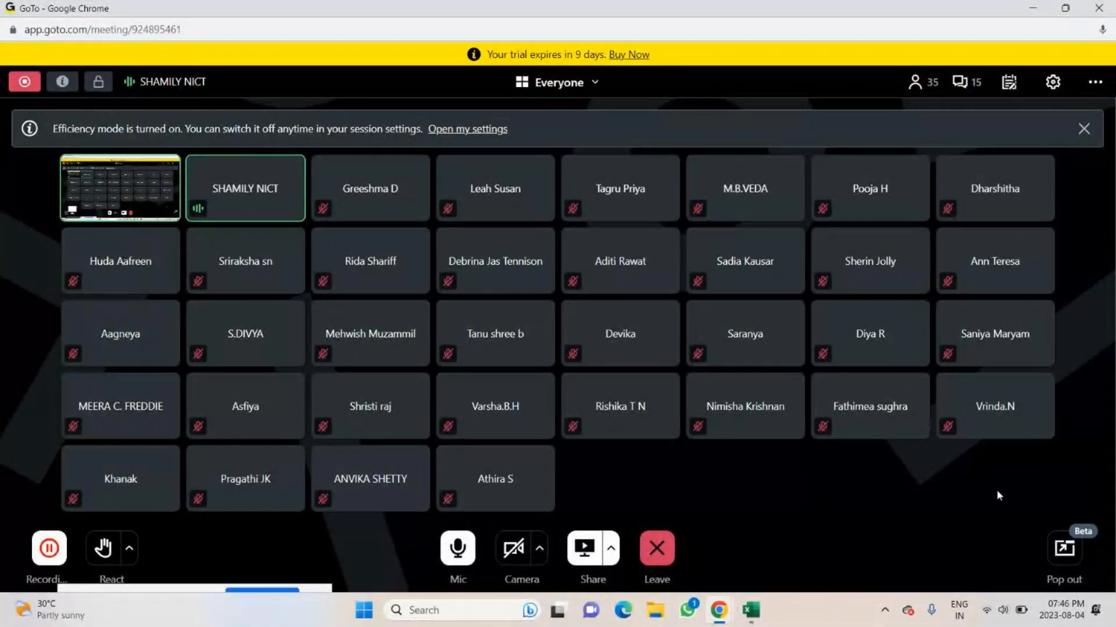
pyautogui.click(659, 544)
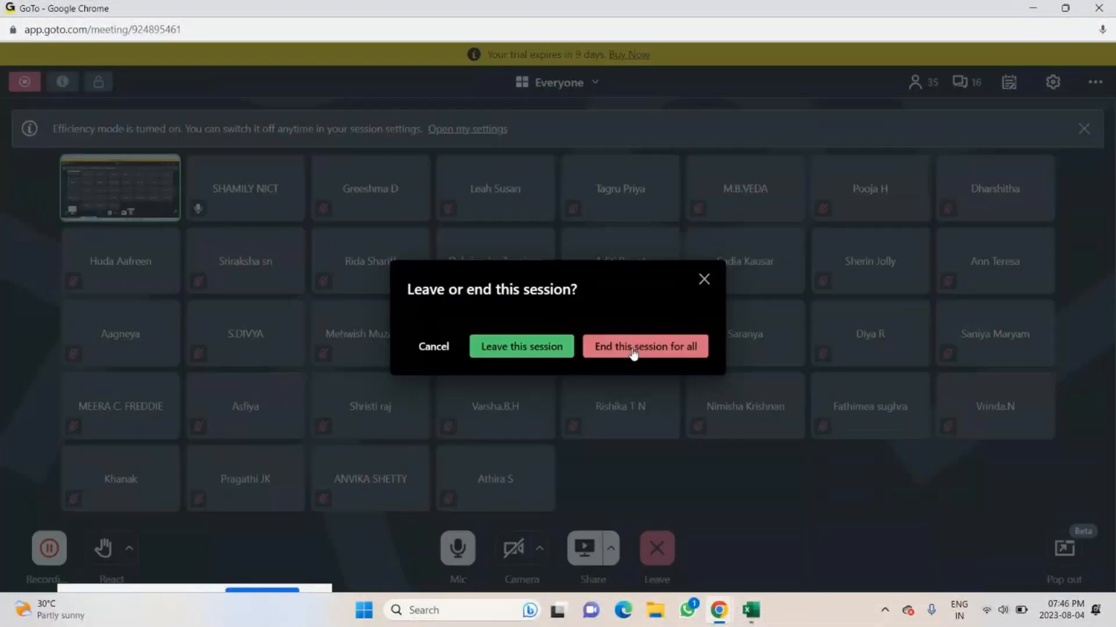